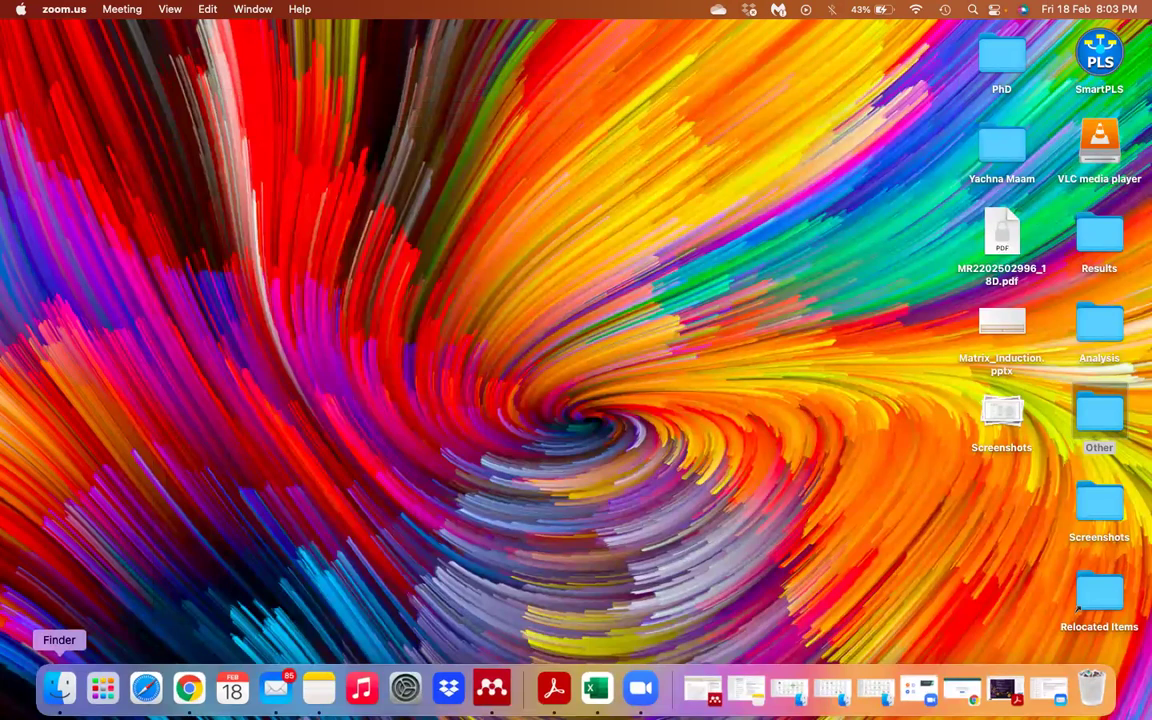
Step: Open 47.+IF-function--Lecture-before.xlsm from the 4_Session folder with macros disabled and make its window full screen
click(59, 686)
scroll(312, 255, down, 1)
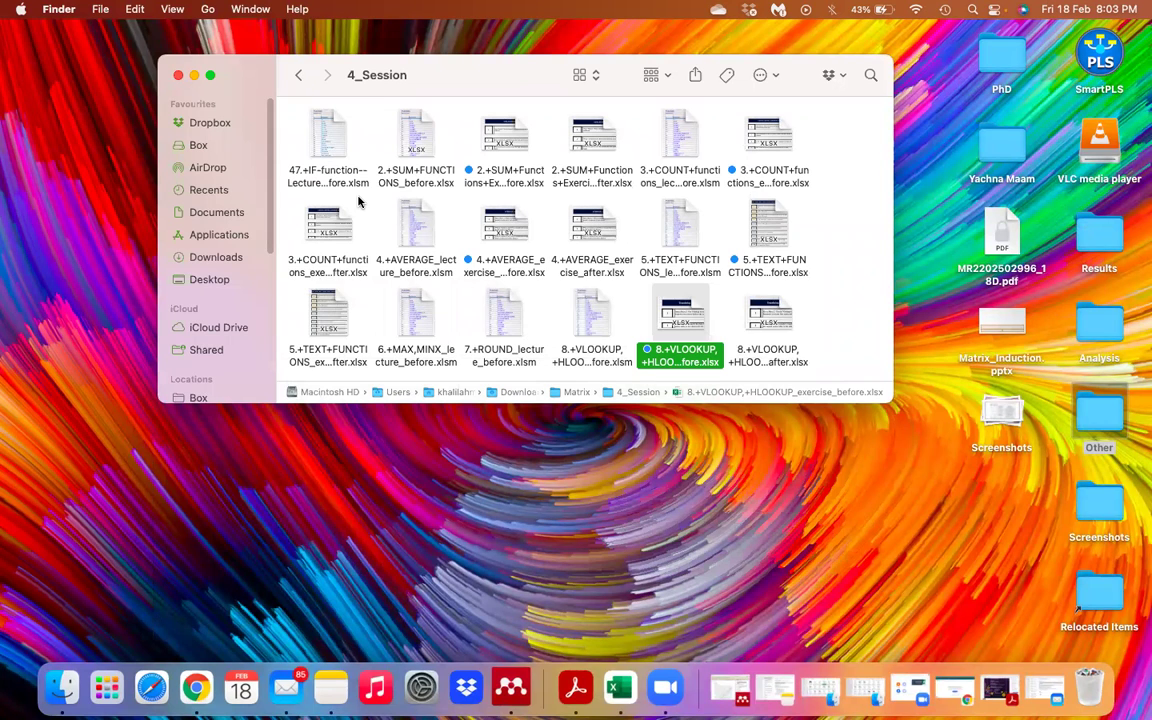
click(331, 149)
double_click(331, 149)
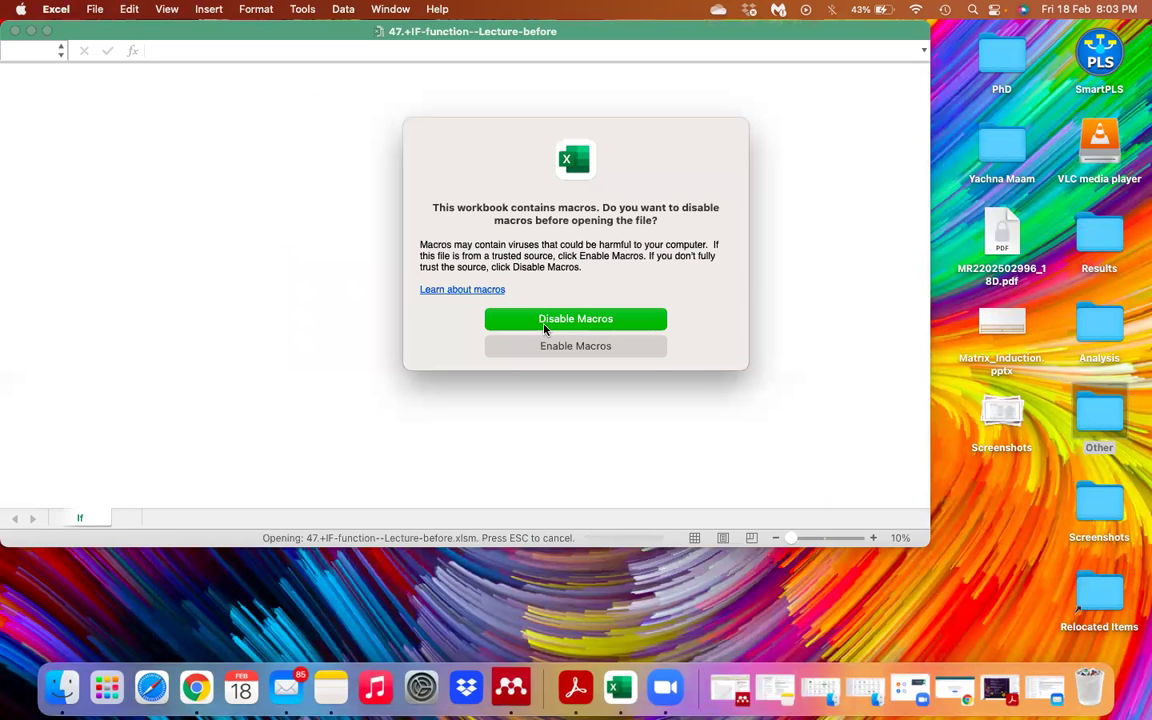
click(545, 319)
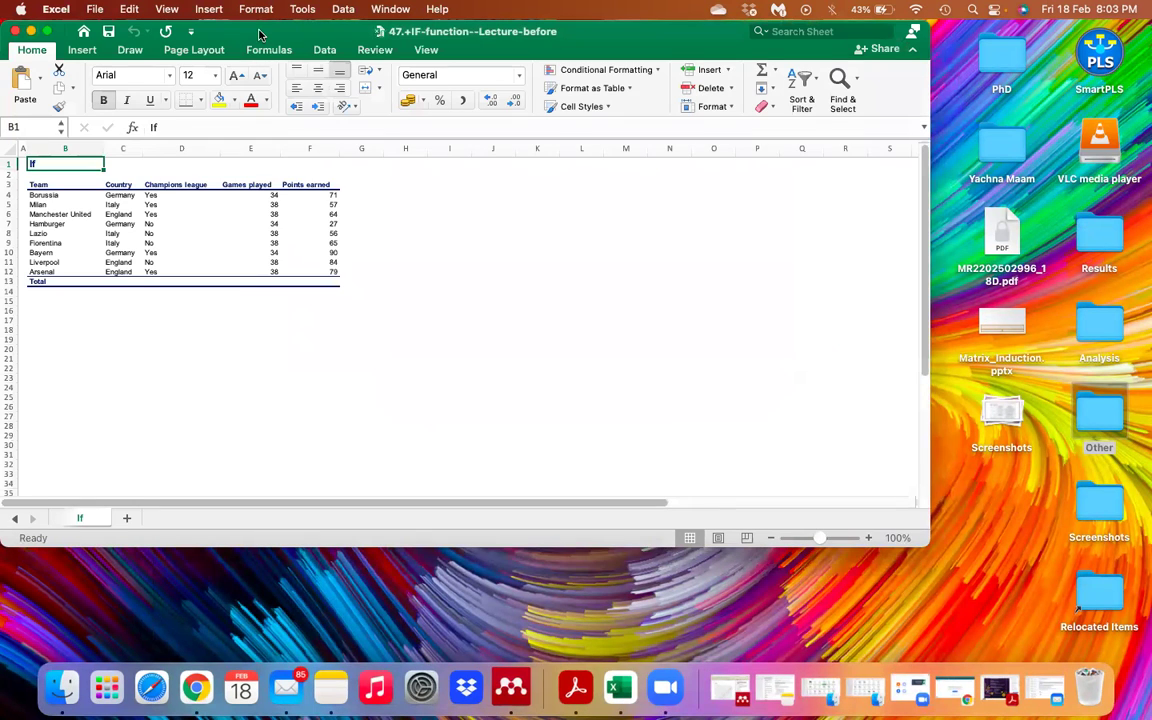
drag(263, 36, 295, 84)
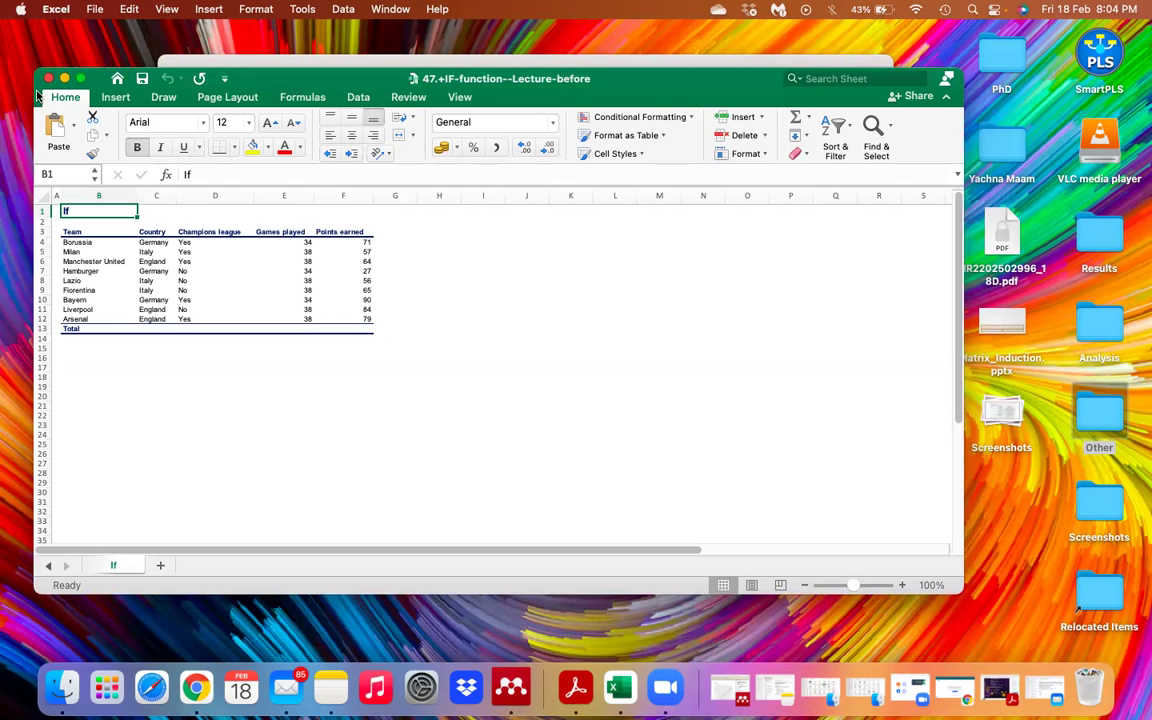
click(79, 78)
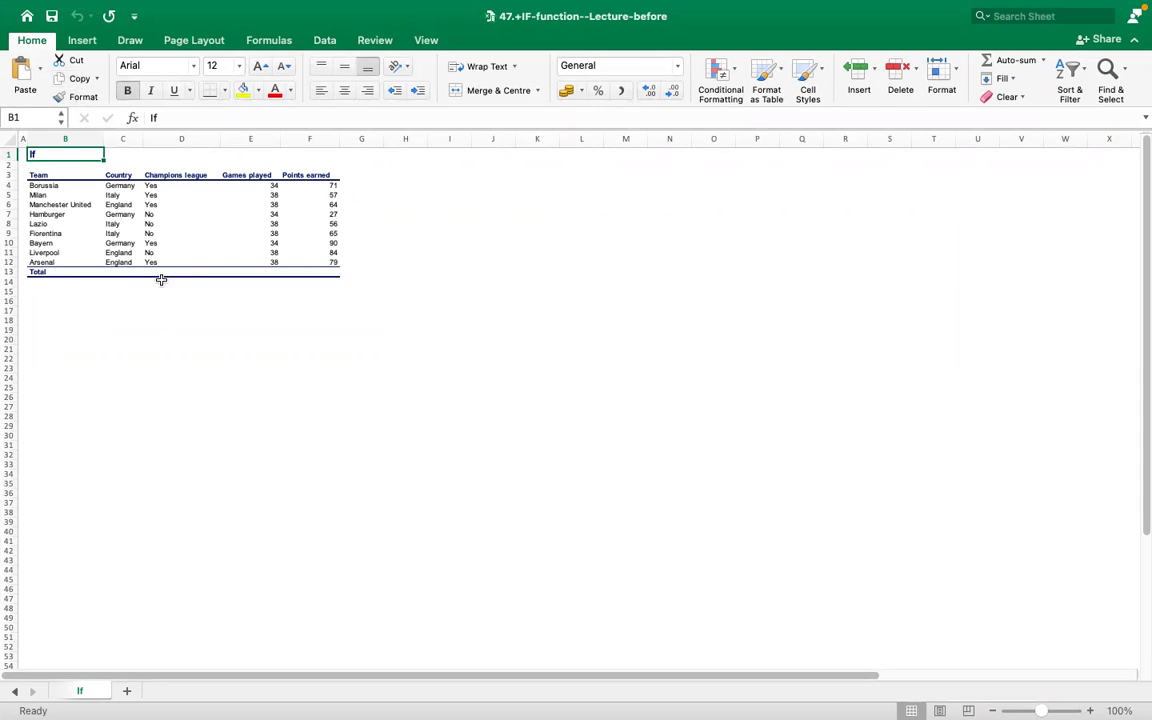
Step: Enlarge the font of every cell in the sheet by three size increments
click(11, 138)
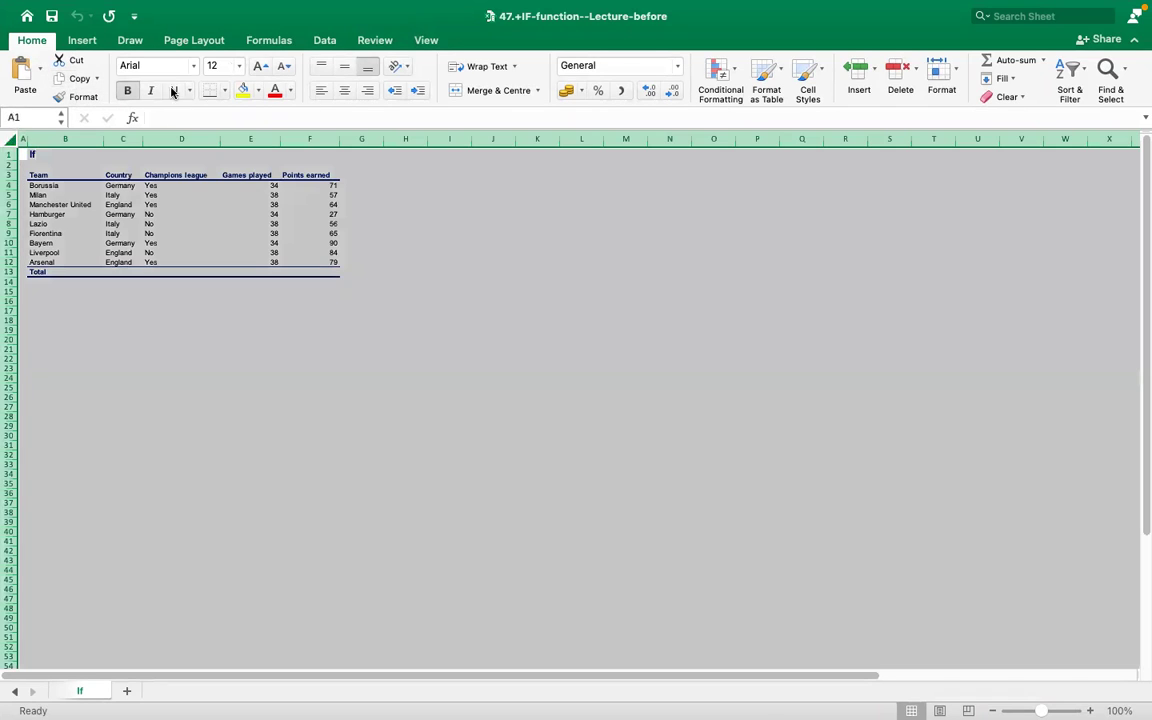
click(257, 66)
click(257, 67)
click(256, 68)
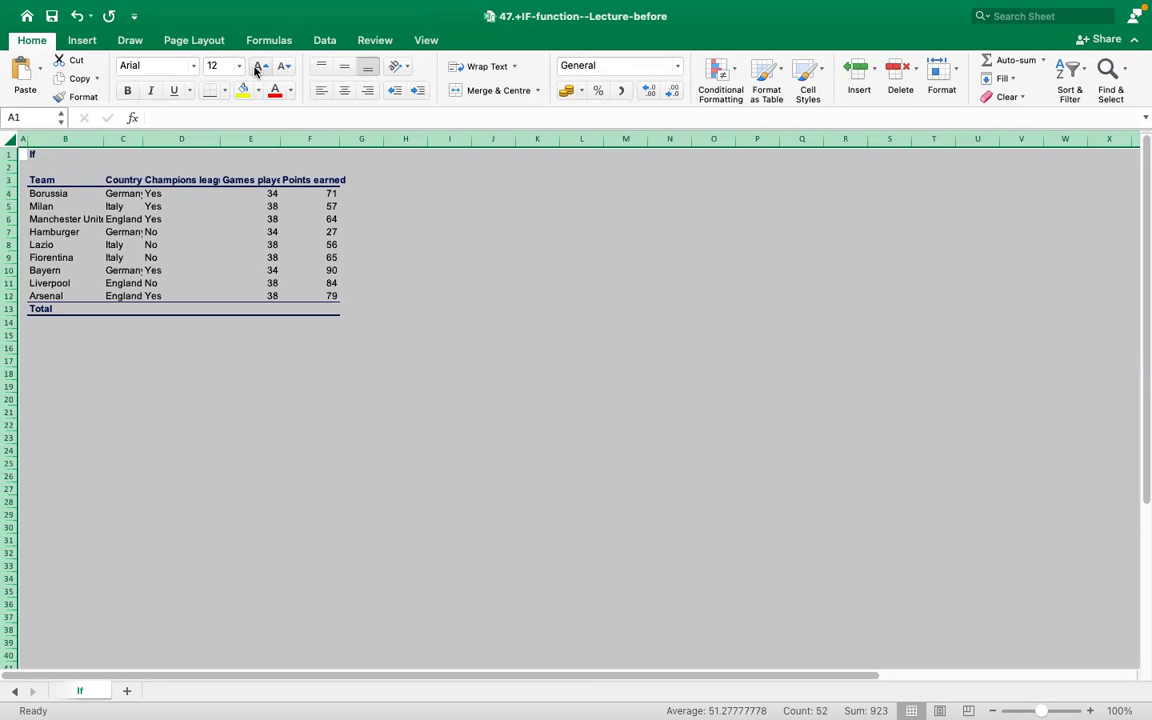
click(392, 268)
click(246, 269)
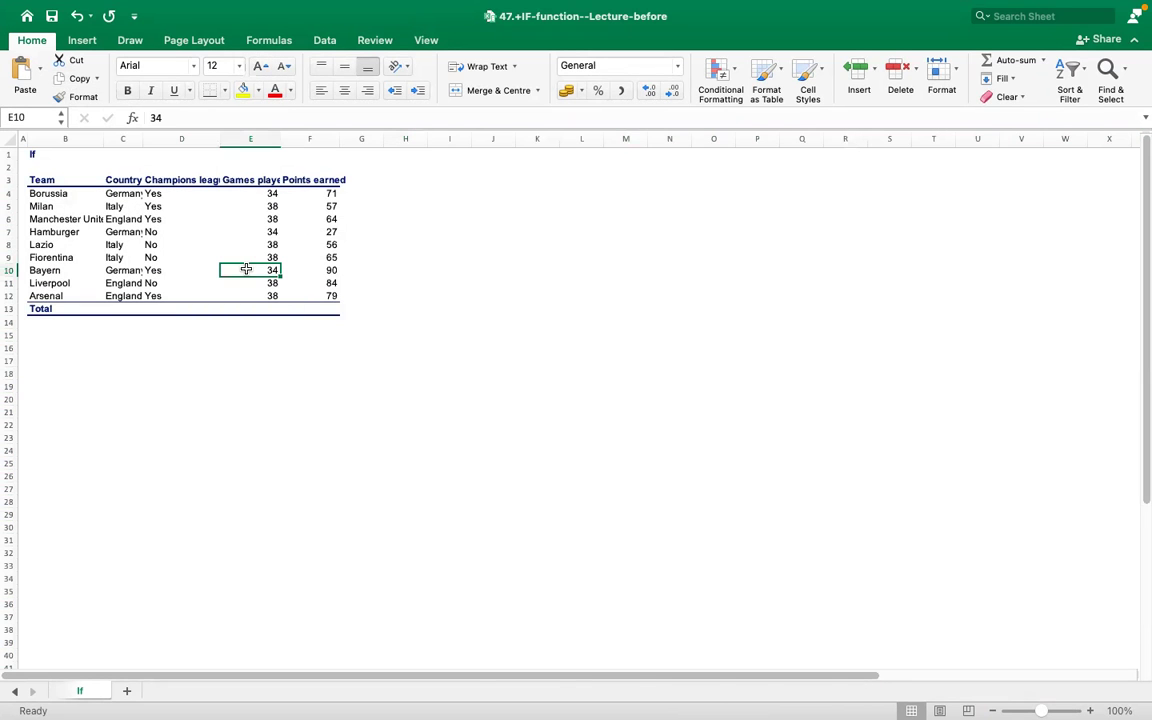
Step: Auto-fit all column widths in the sheet so the enlarged headers and entries fit their cells
click(11, 138)
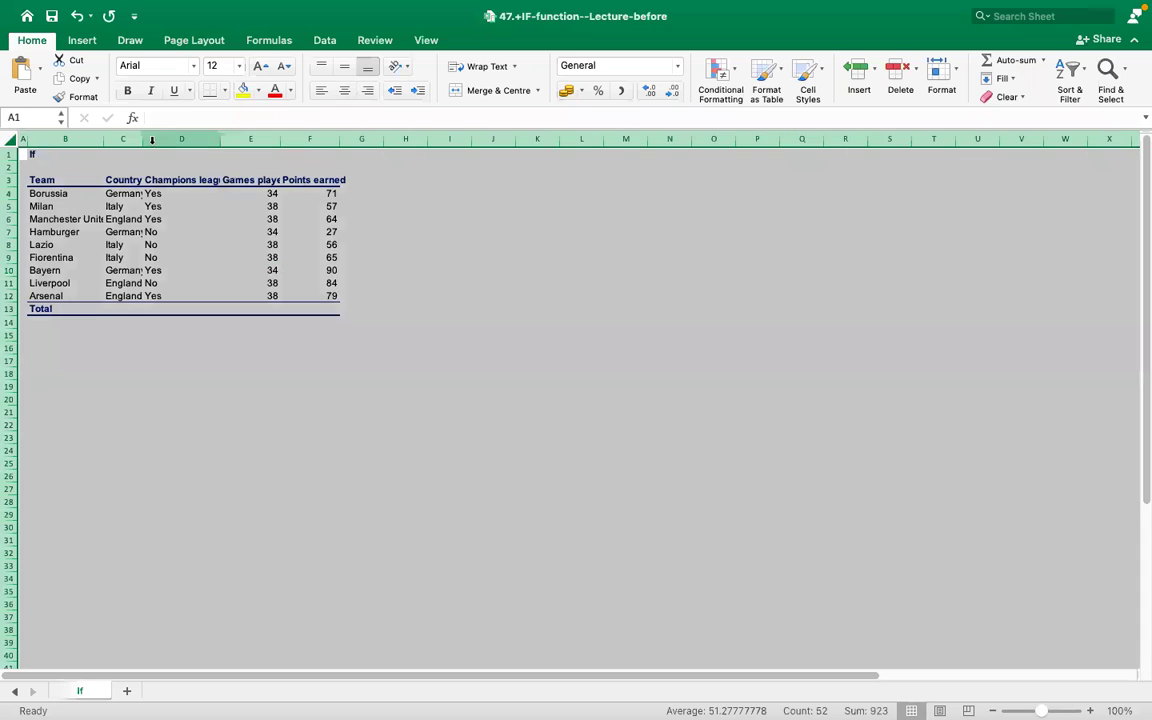
click(128, 139)
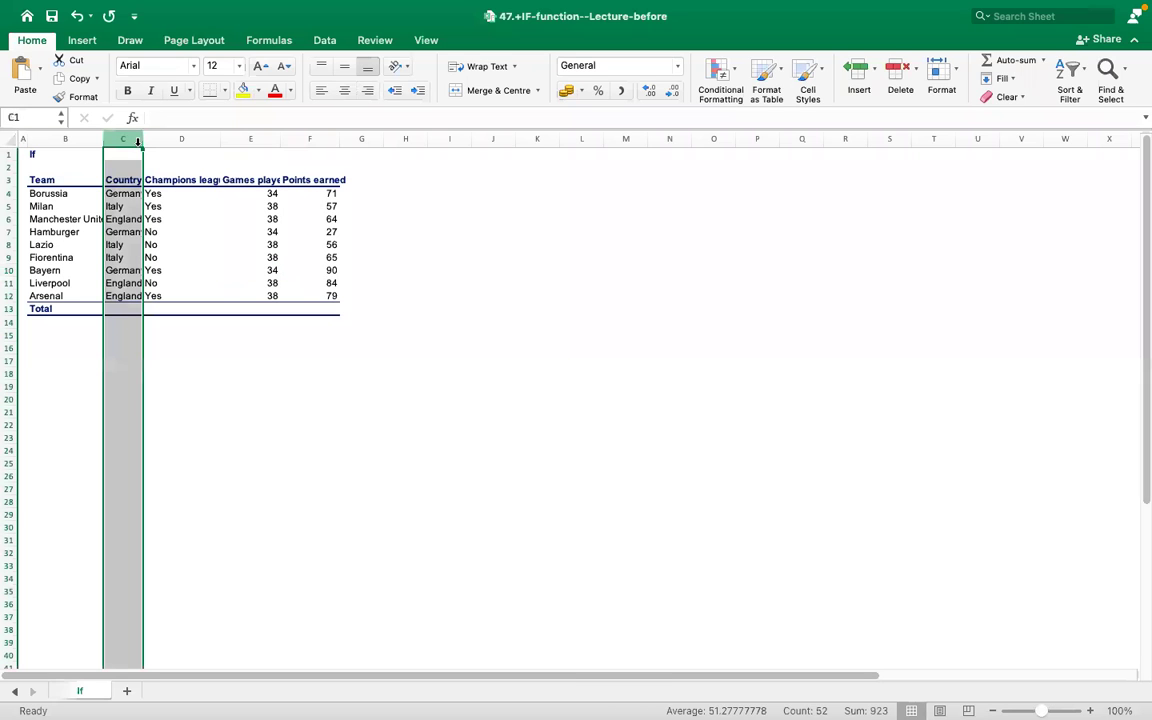
click(12, 137)
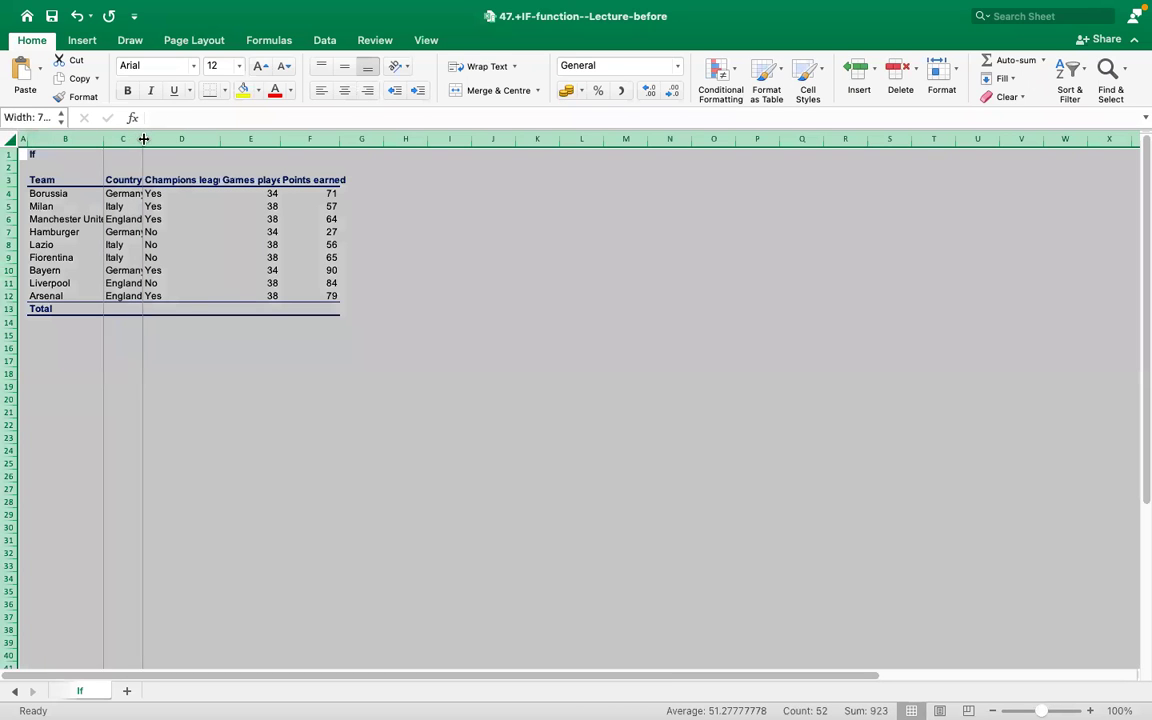
double_click(143, 139)
click(252, 138)
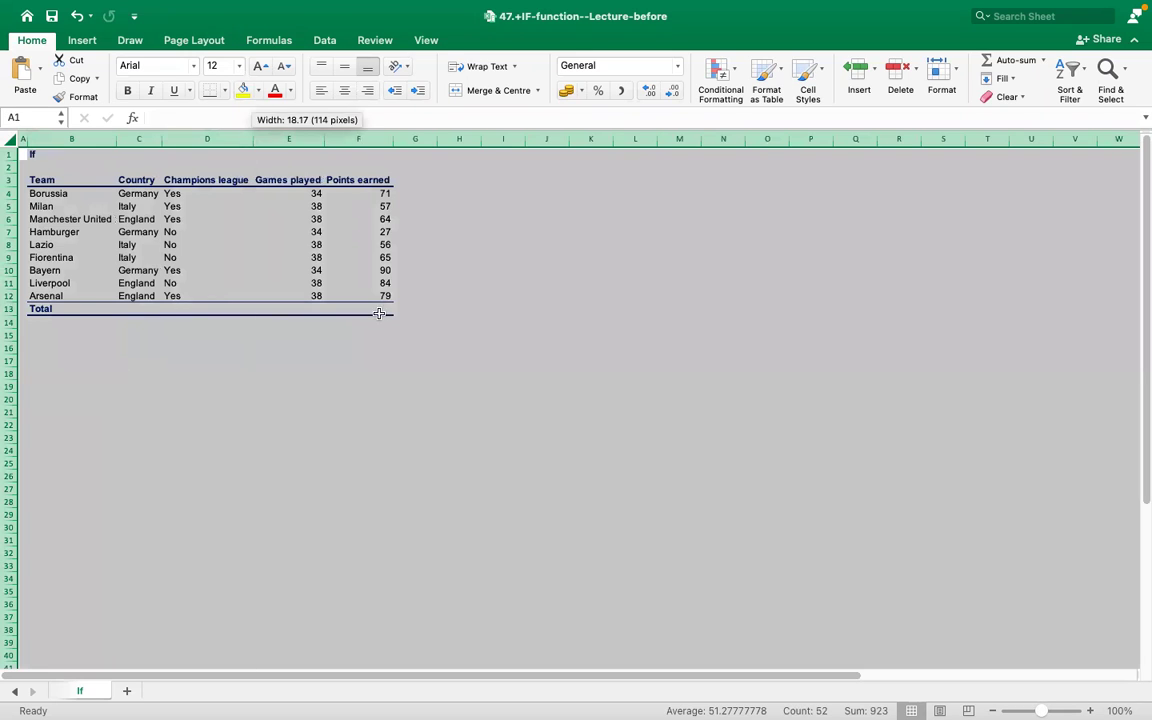
click(396, 347)
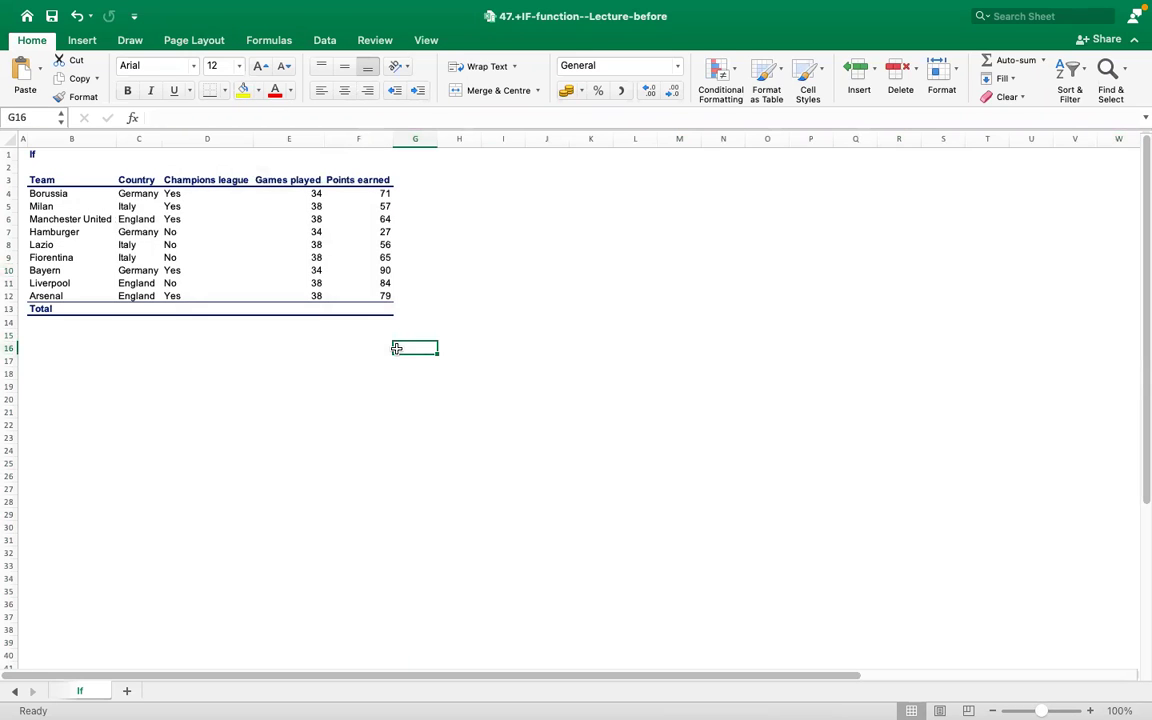
Step: Go through the table's column headers in row 3 one by one, from Team to Points earned
click(40, 181)
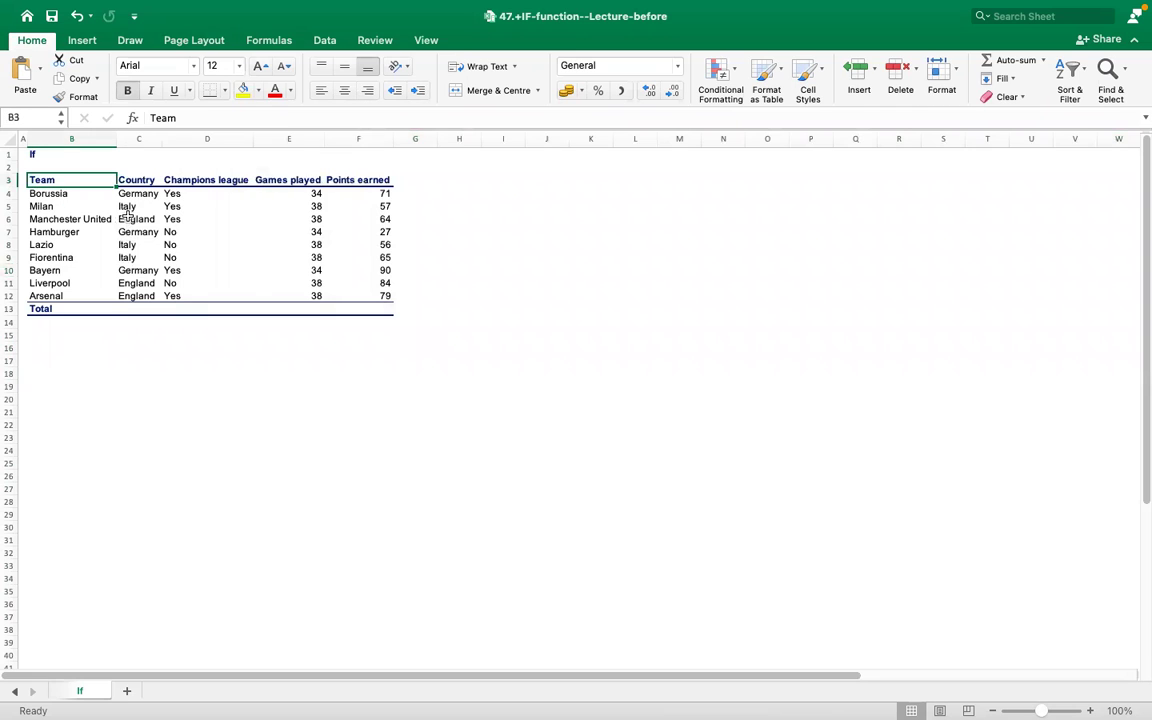
key(Right)
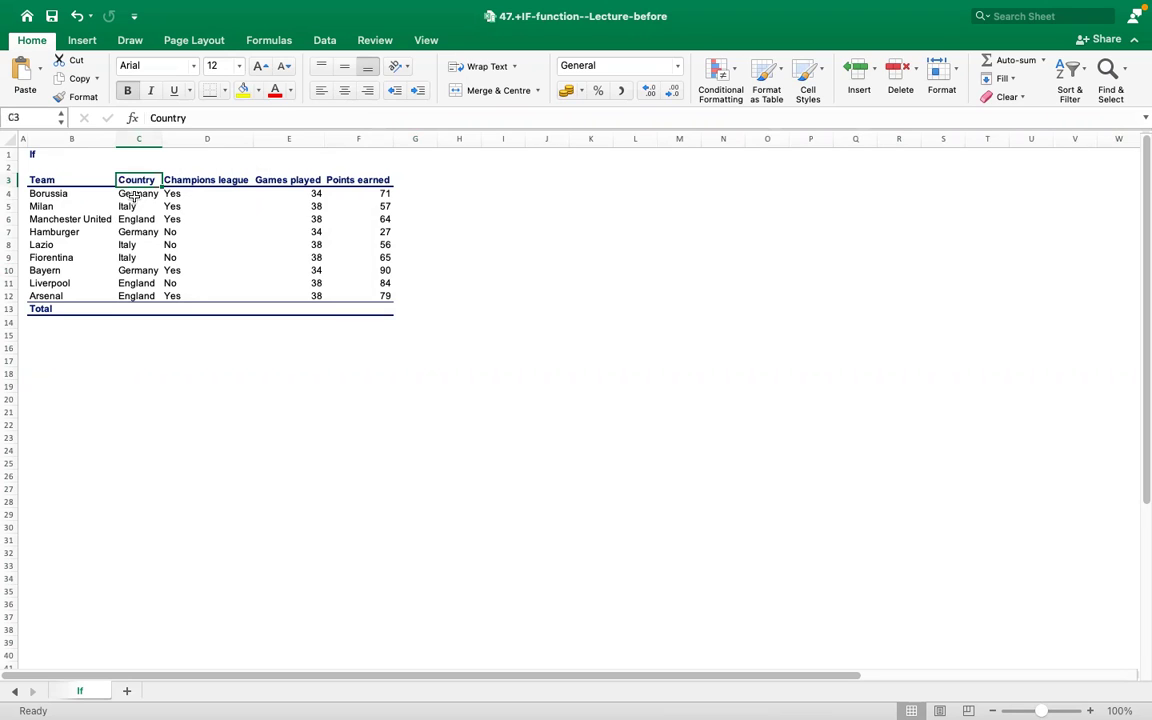
key(Right)
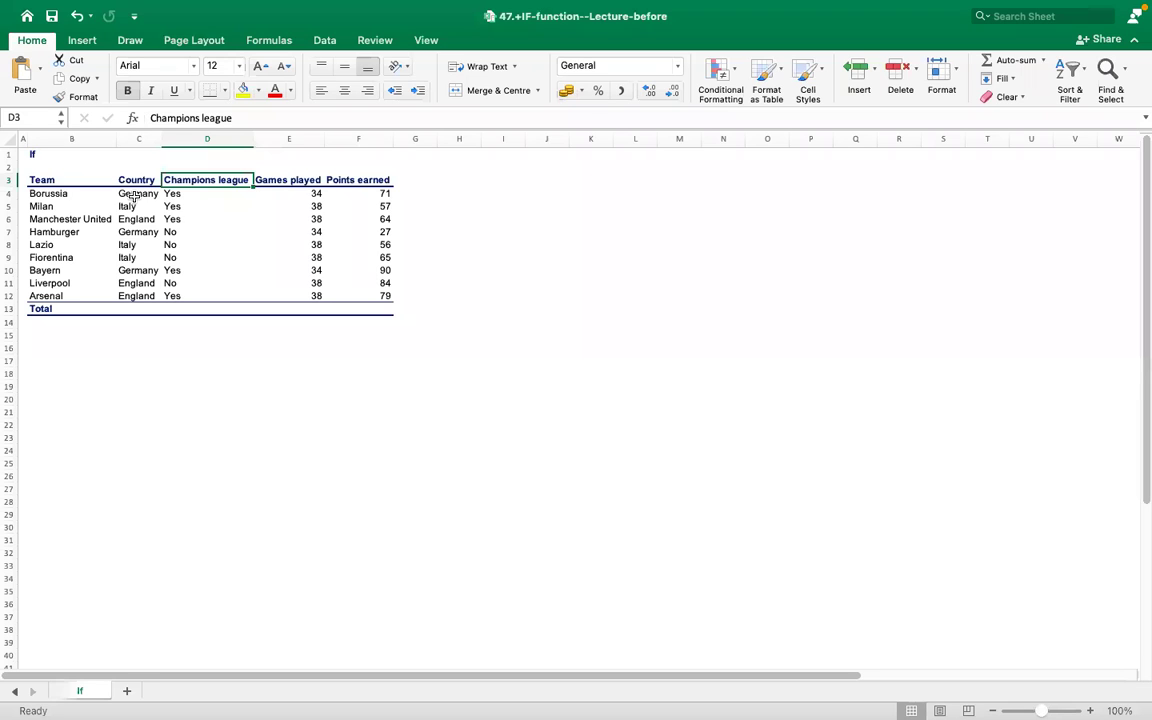
key(Right)
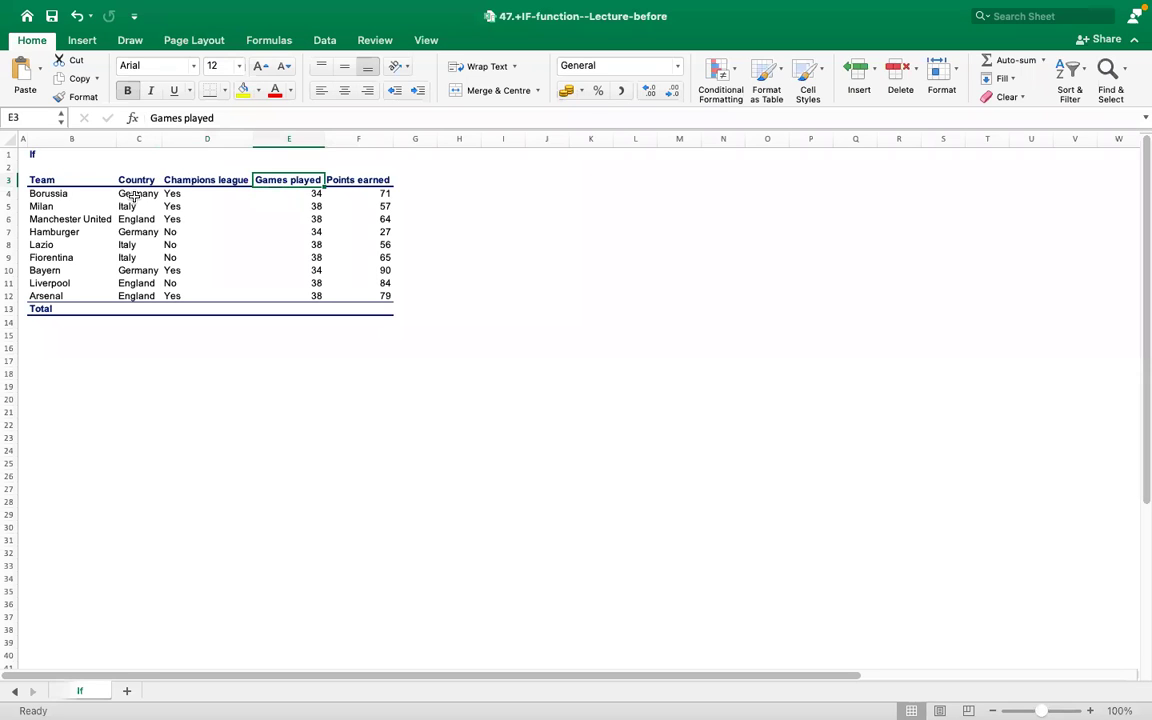
key(Right)
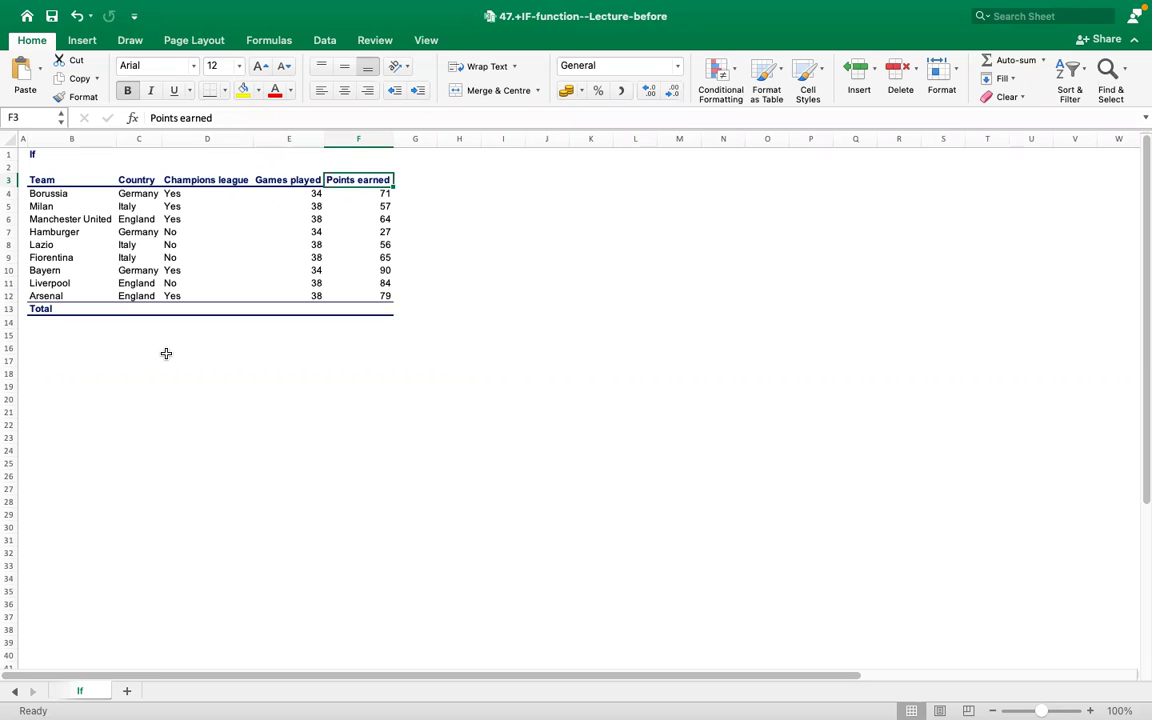
Step: Start an IF formula in cell H4 and show the IF function's syntax description in the Formula Builder
key(Right)
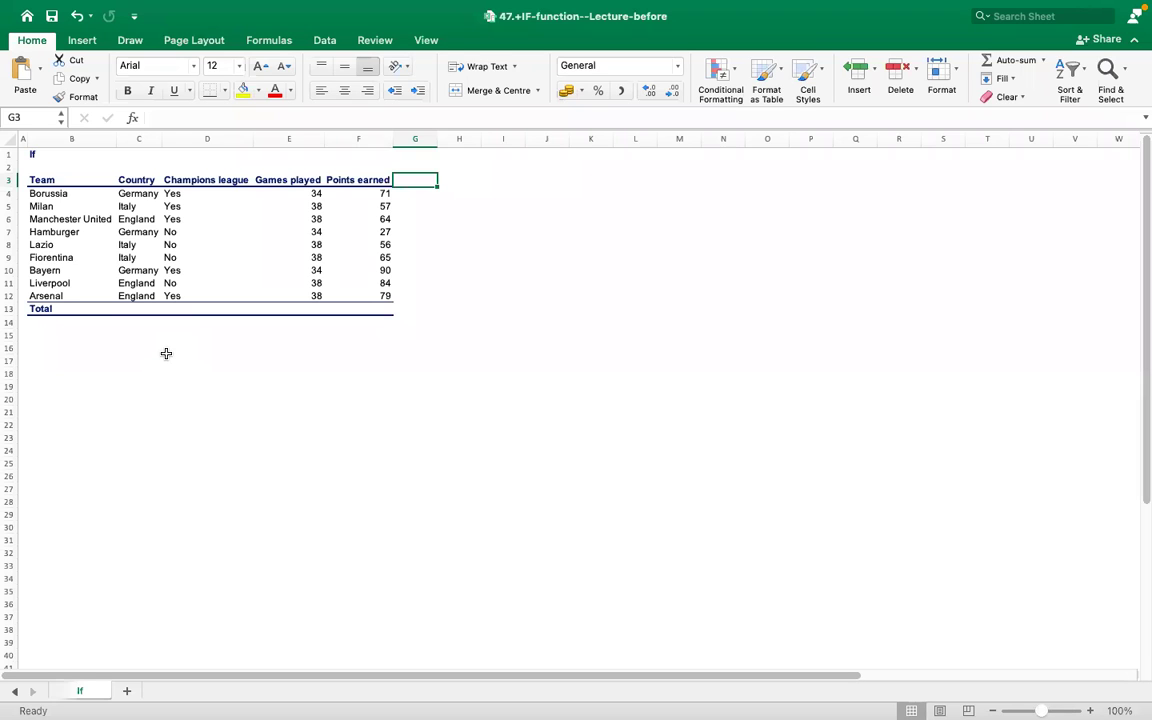
key(Right)
key(Down)
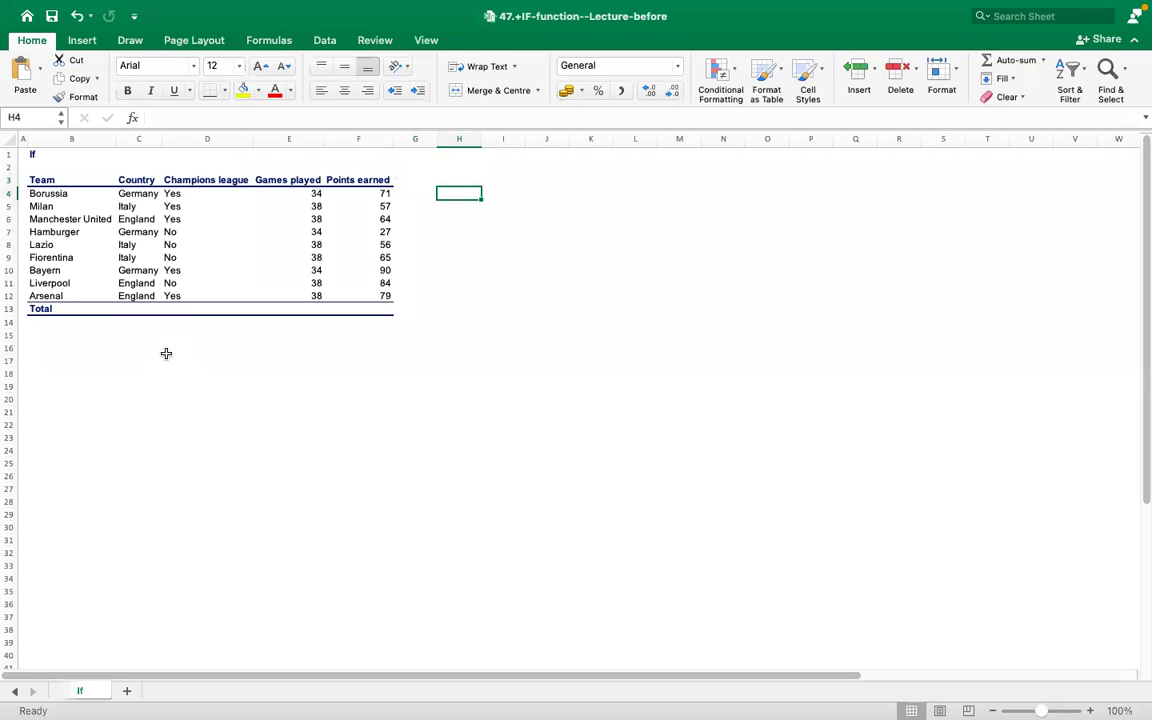
text(=)
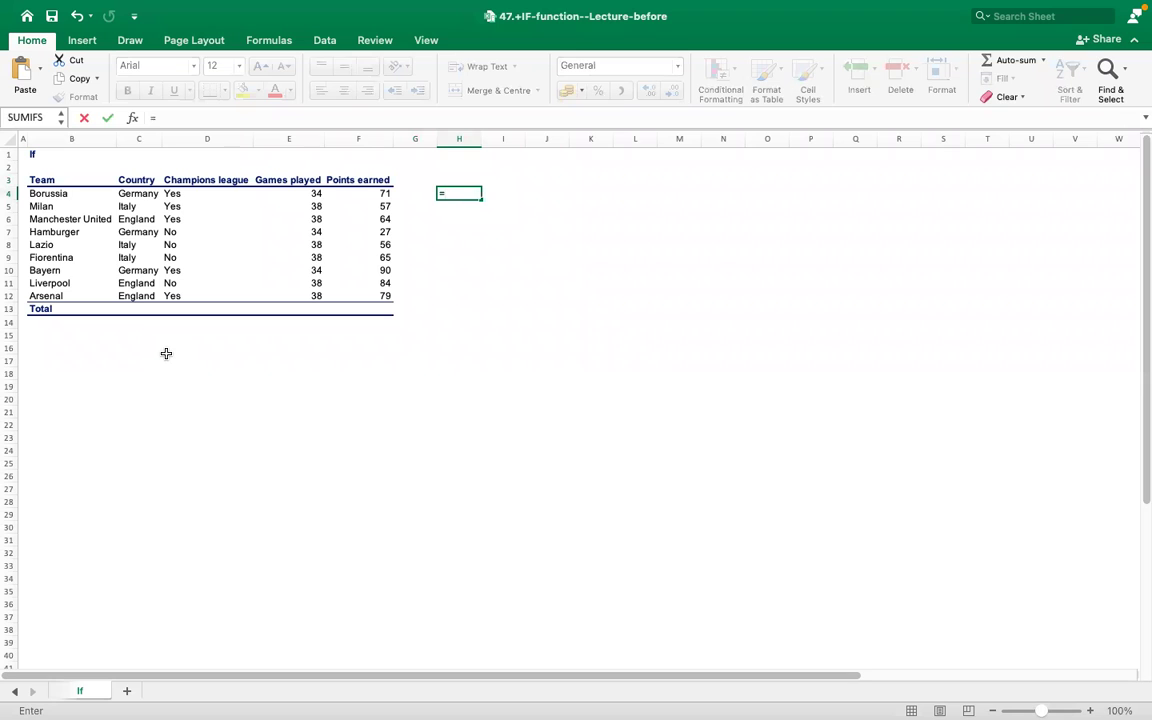
text(if)
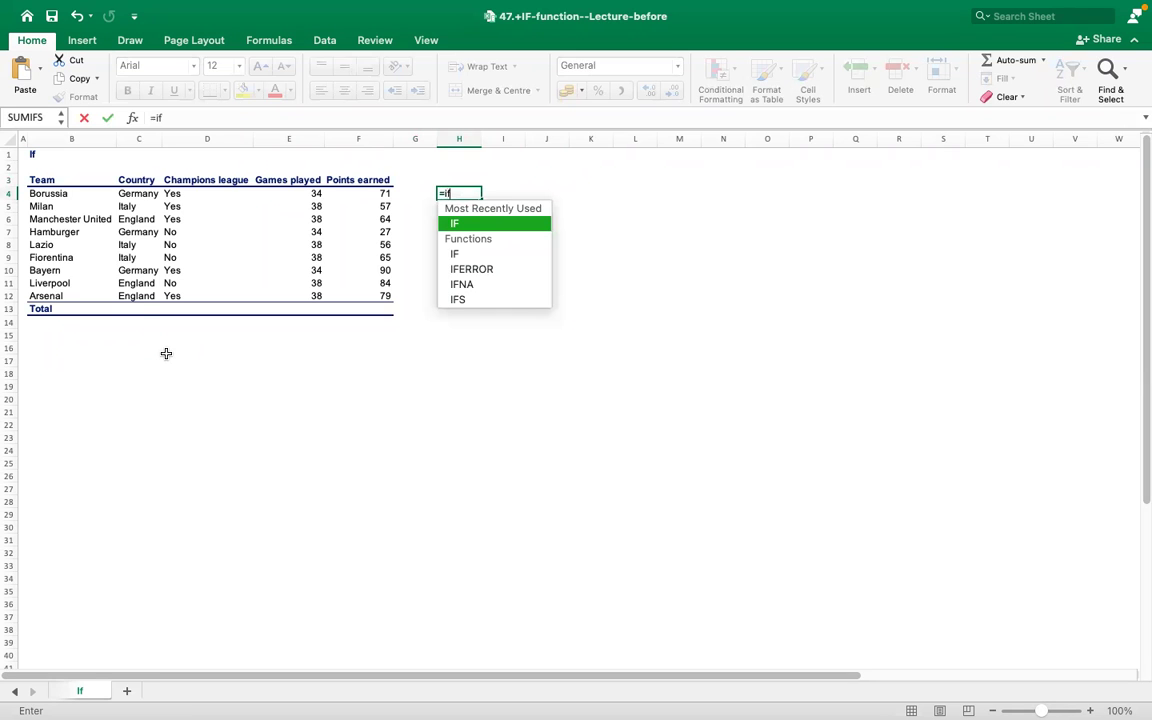
click(132, 118)
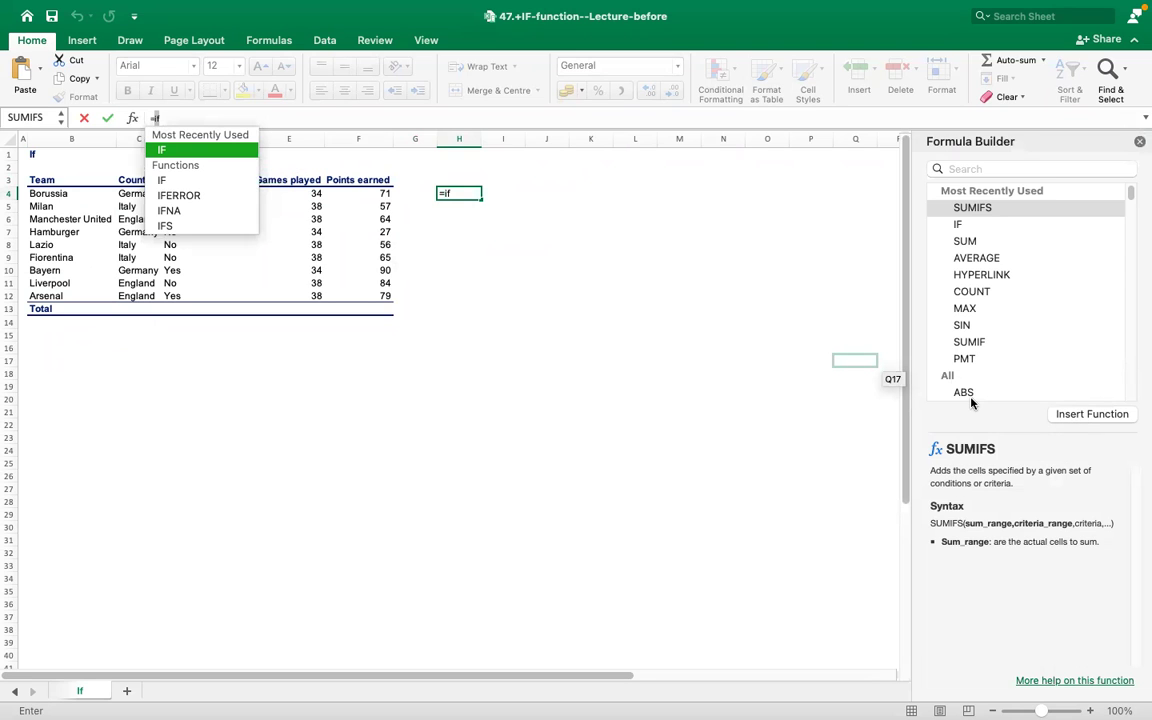
click(961, 226)
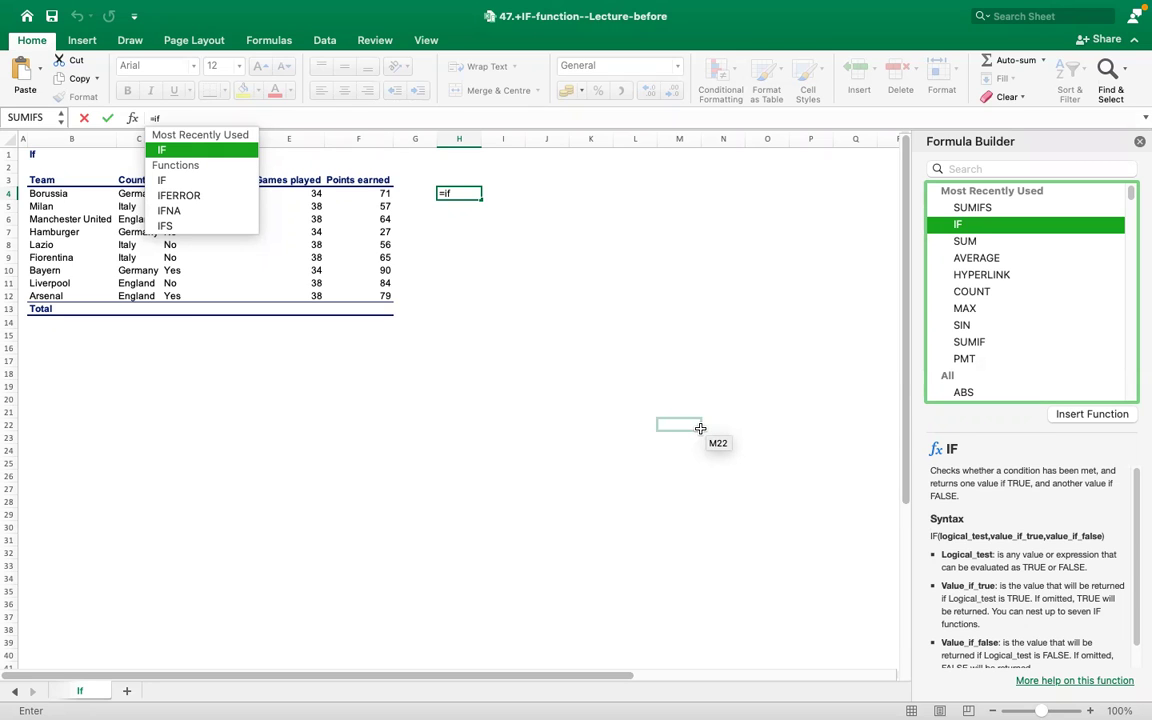
Step: Re-enter the function name in the H4 formula in capitals as =IF( to begin its arguments
click(178, 117)
key(BackSpace)
key(BackSpace)
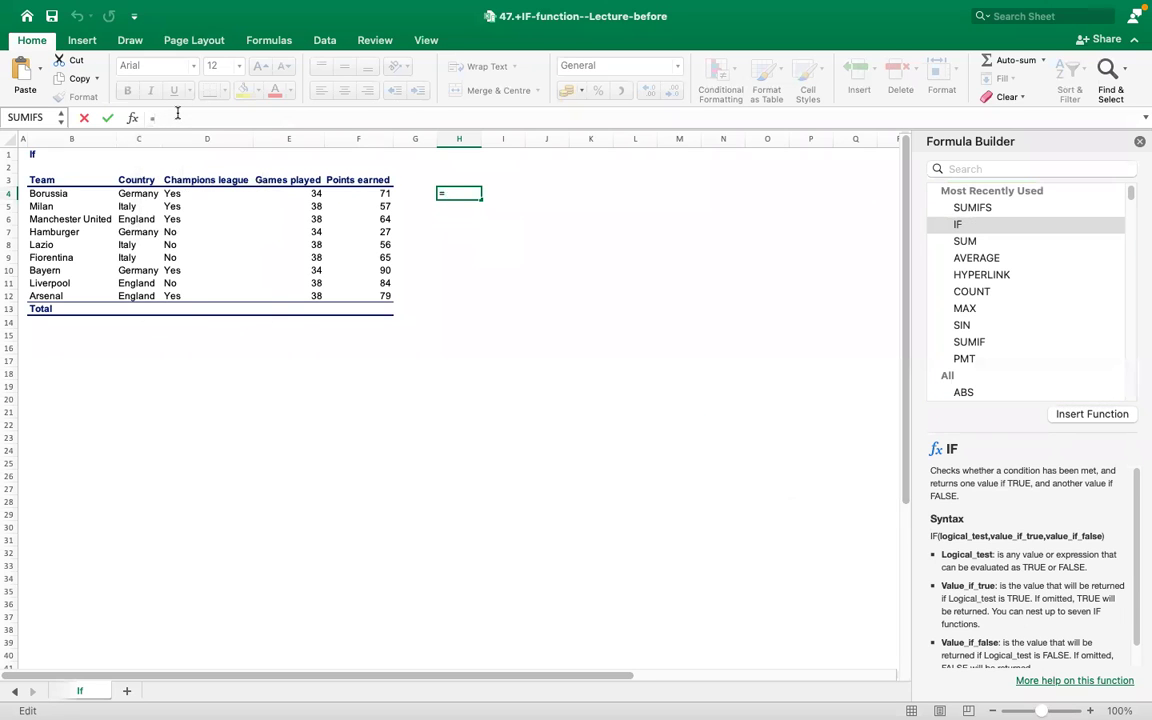
text(IF)
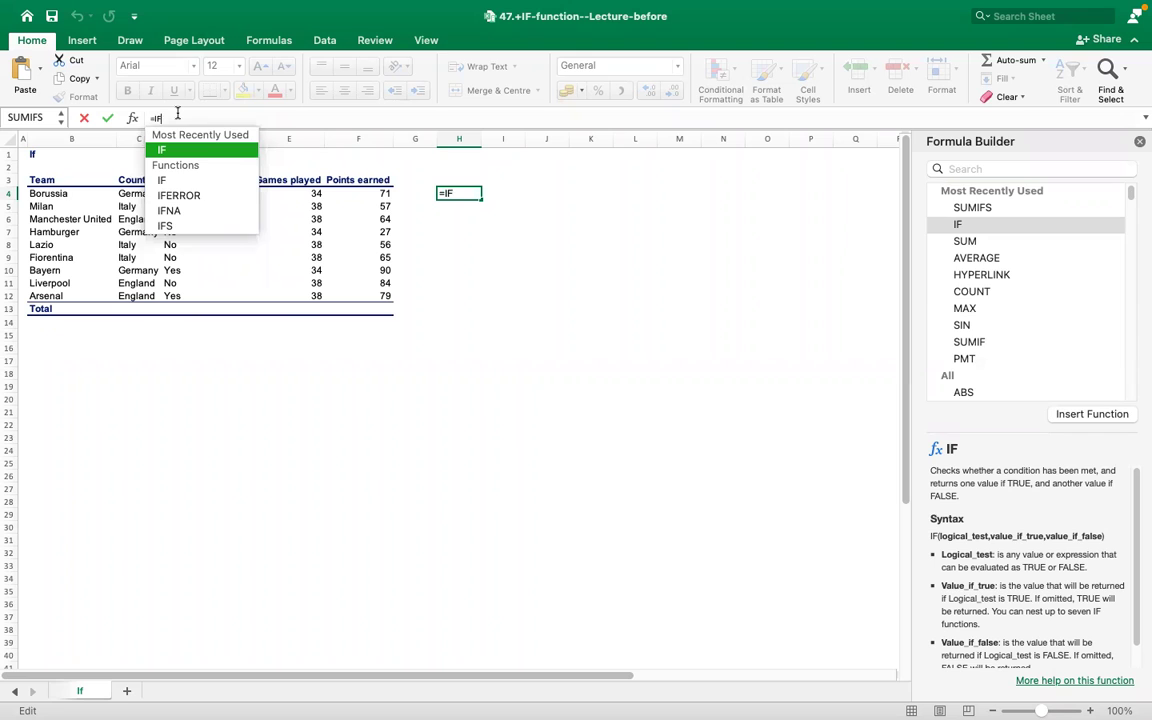
text(()
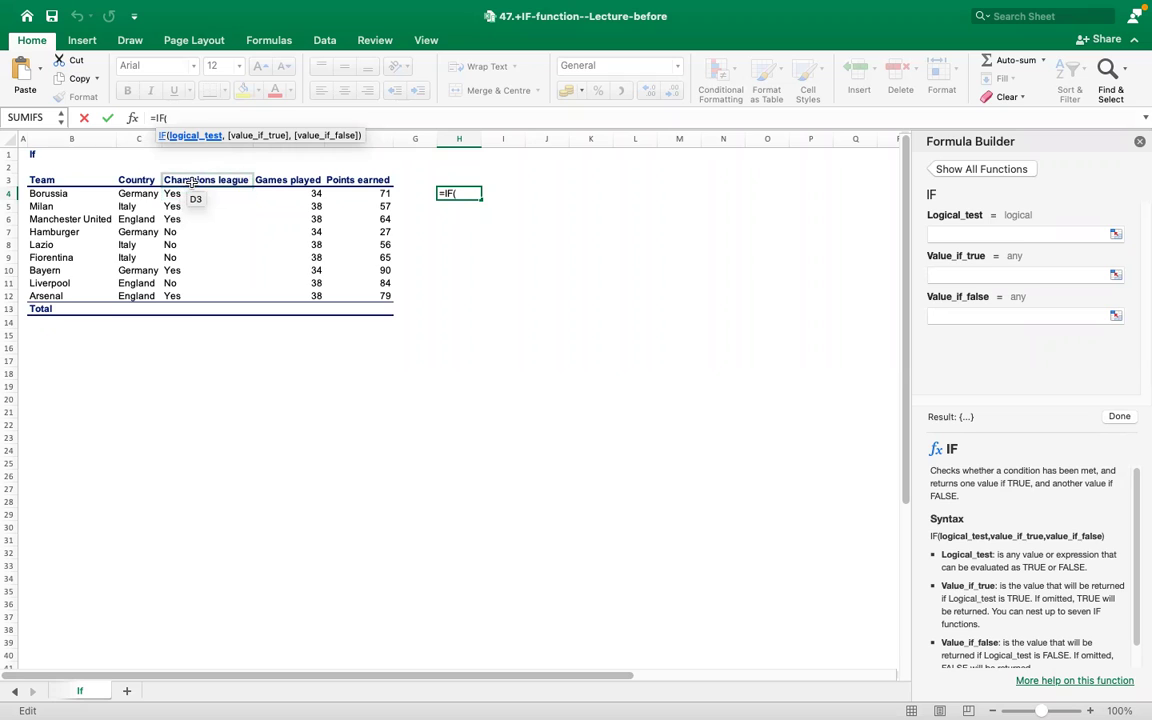
click(180, 193)
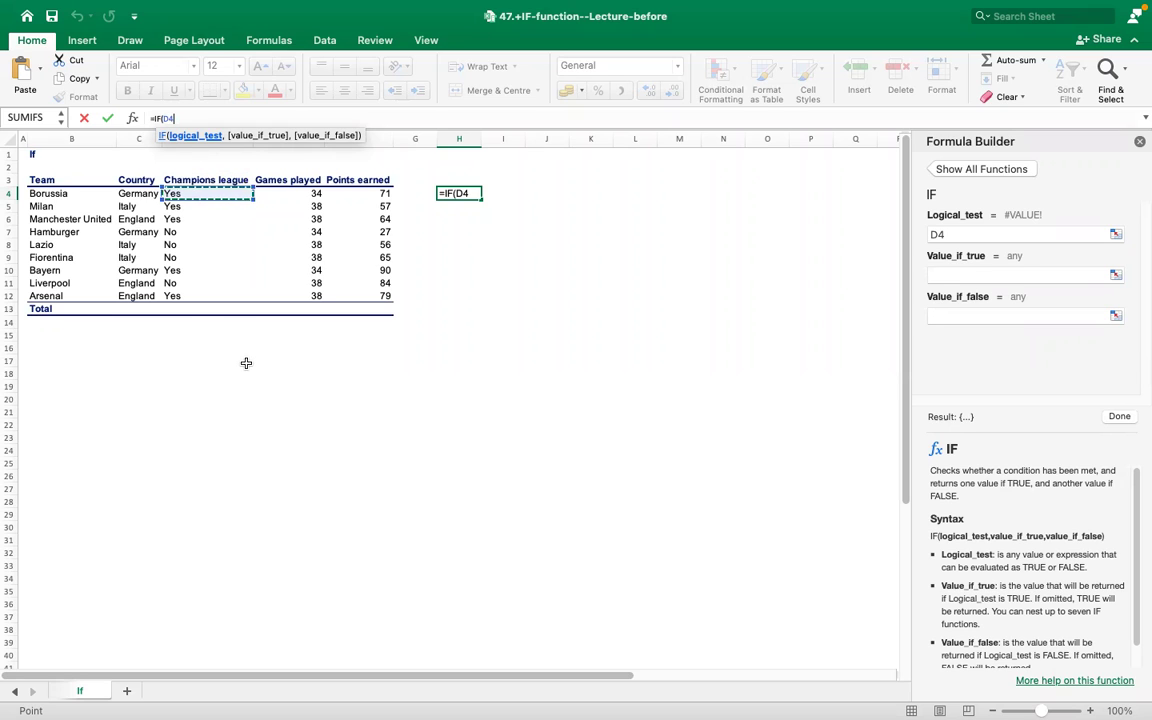
text(=)
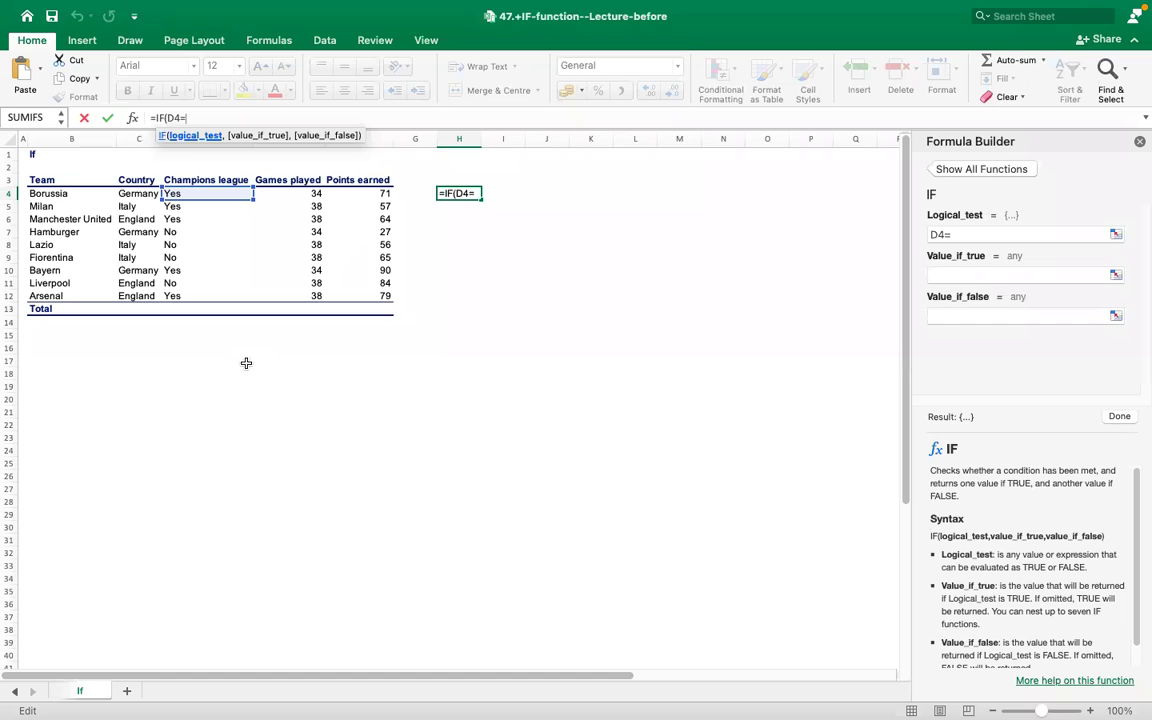
text("Y)
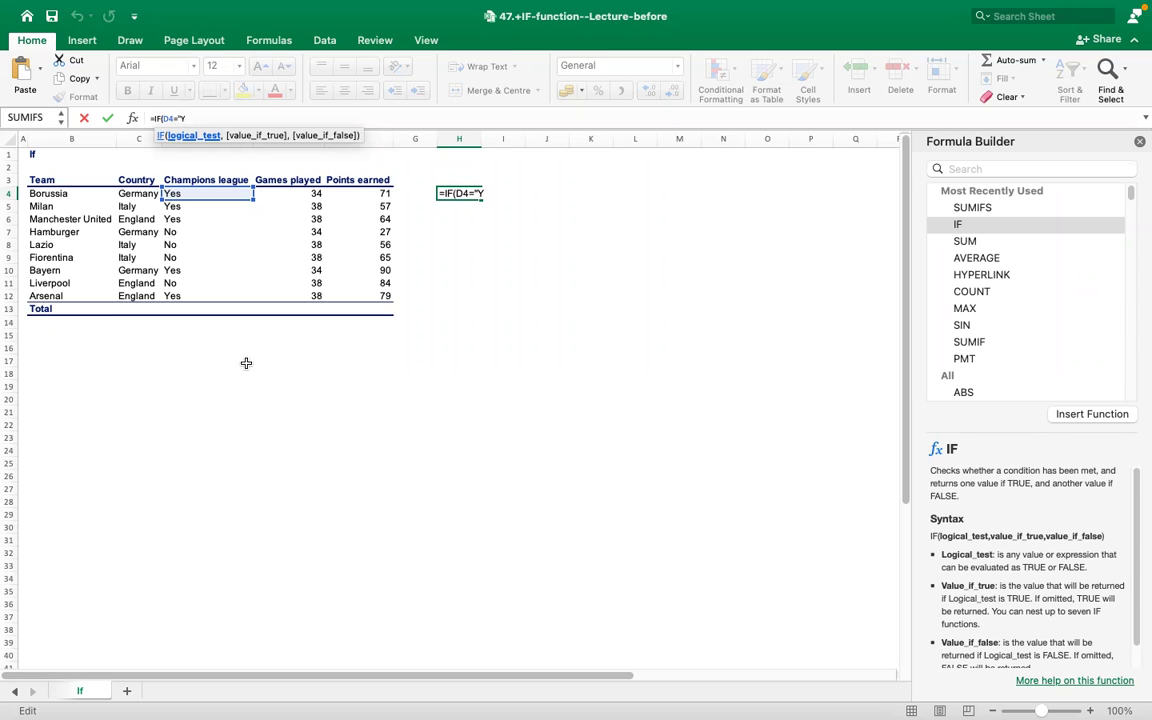
key(BackSpace)
key(BackSpace)
key(BackSpace)
key(BackSpace)
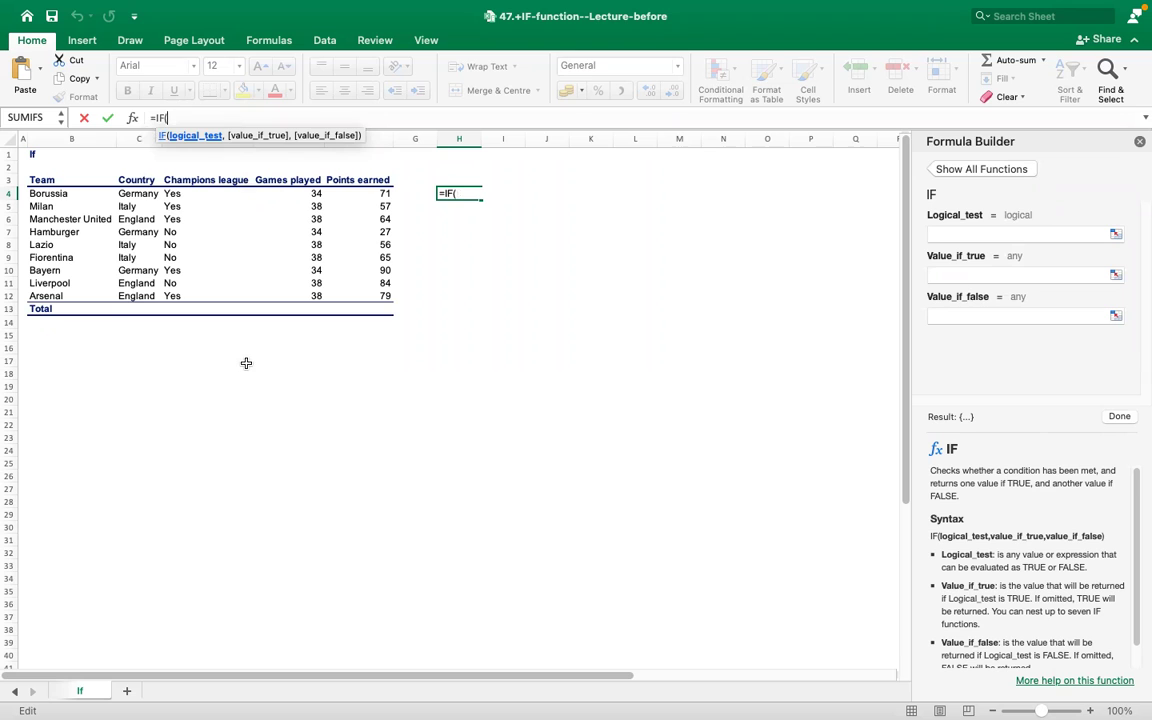
text(D)
key(BackSpace)
key(BackSpace)
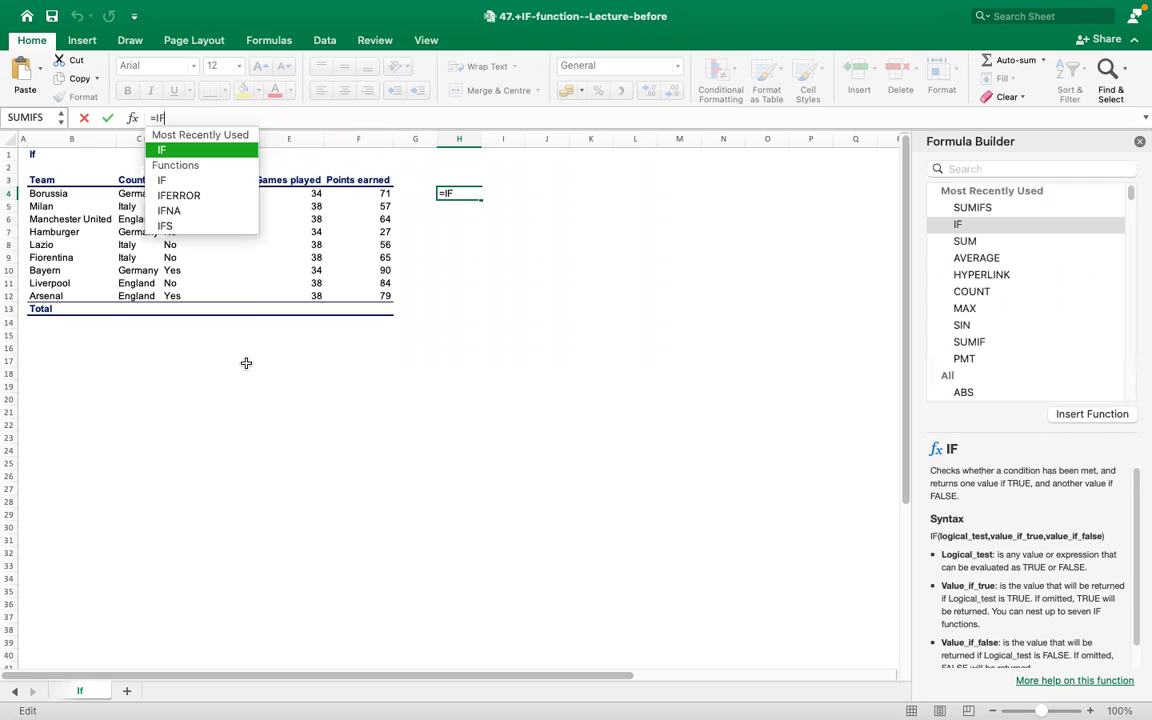
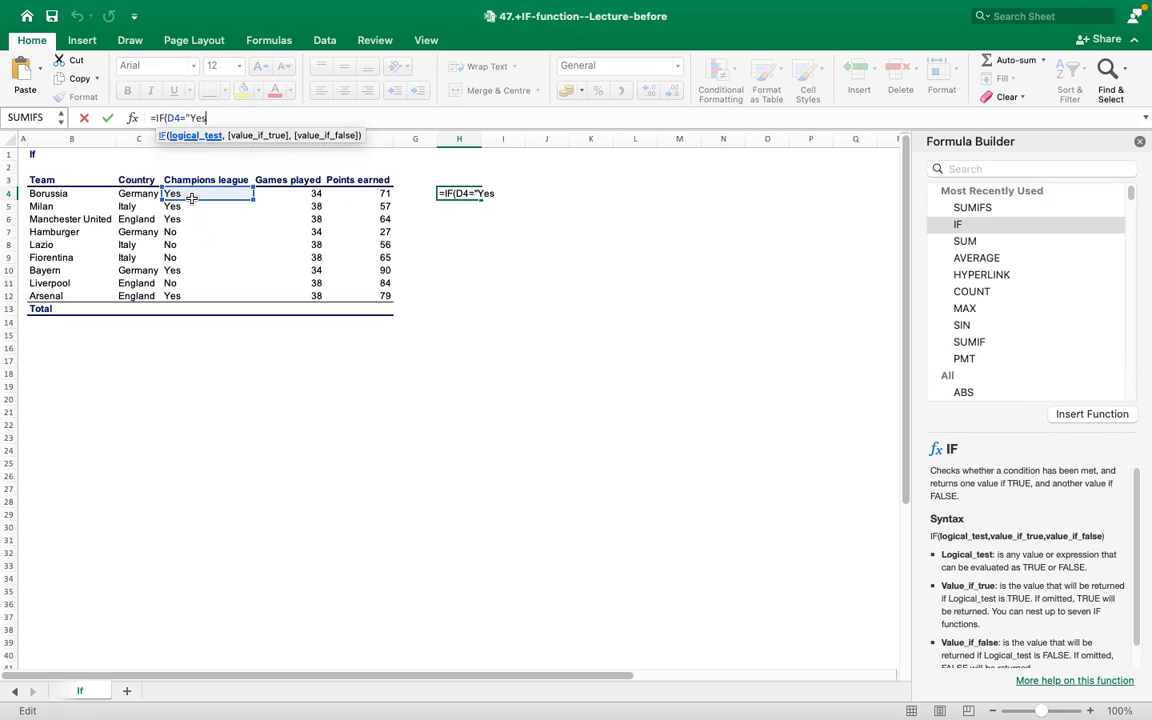
Step: Complete the formula in H4 as =IF(D4="Yes", F4,), using Points earned as the value if true and leaving the false value blank
text(",)
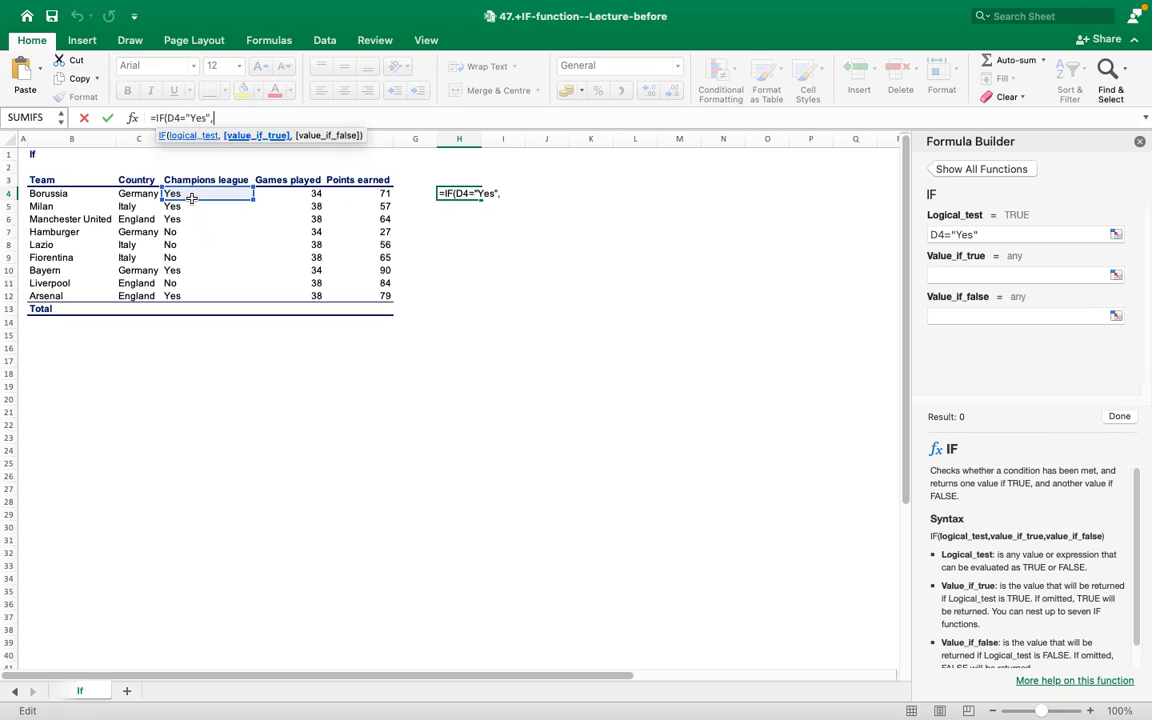
click(297, 193)
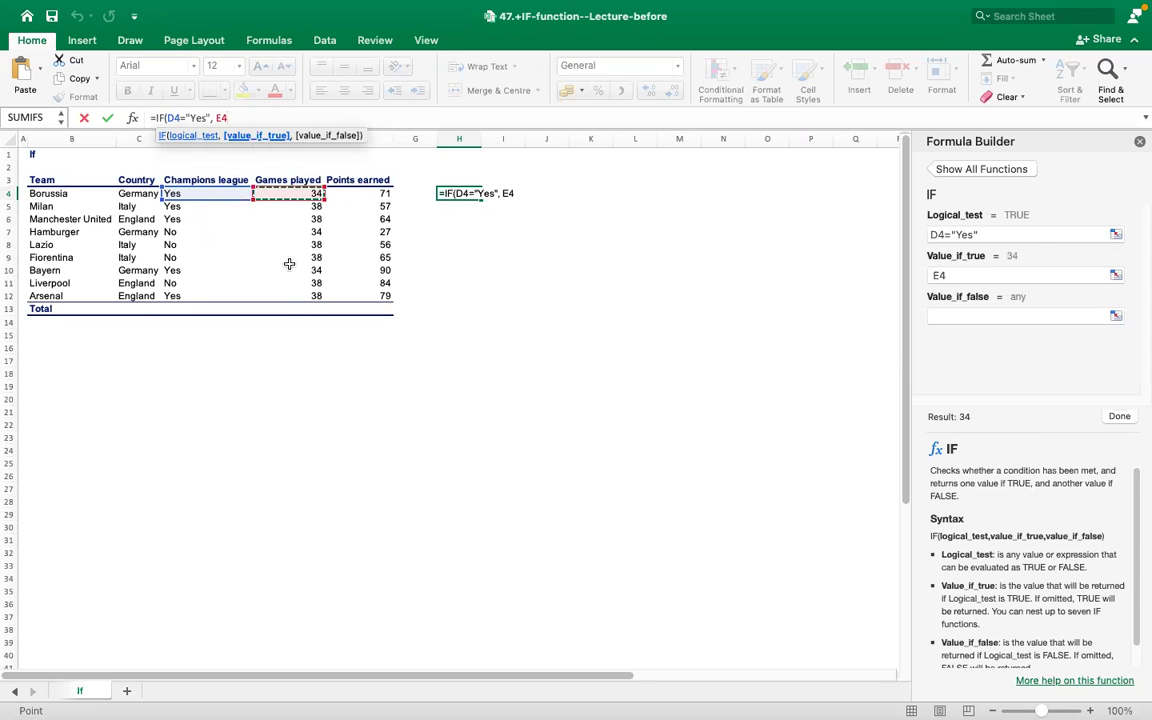
key(BackSpace)
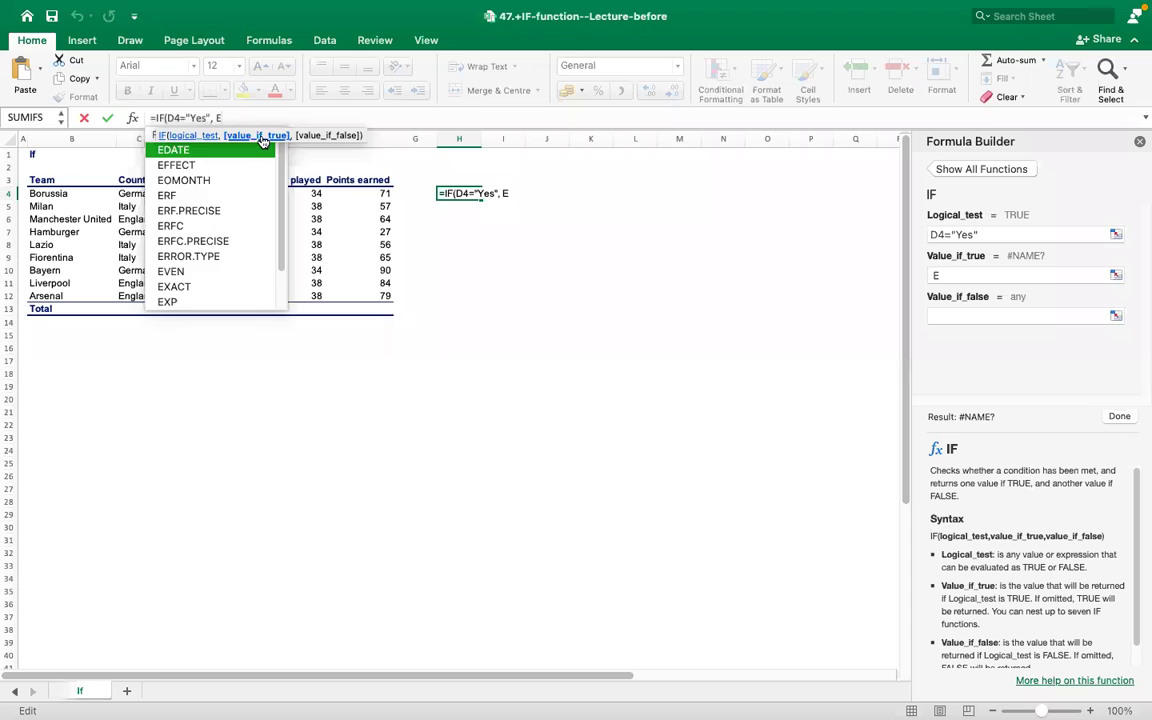
key(BackSpace)
click(375, 195)
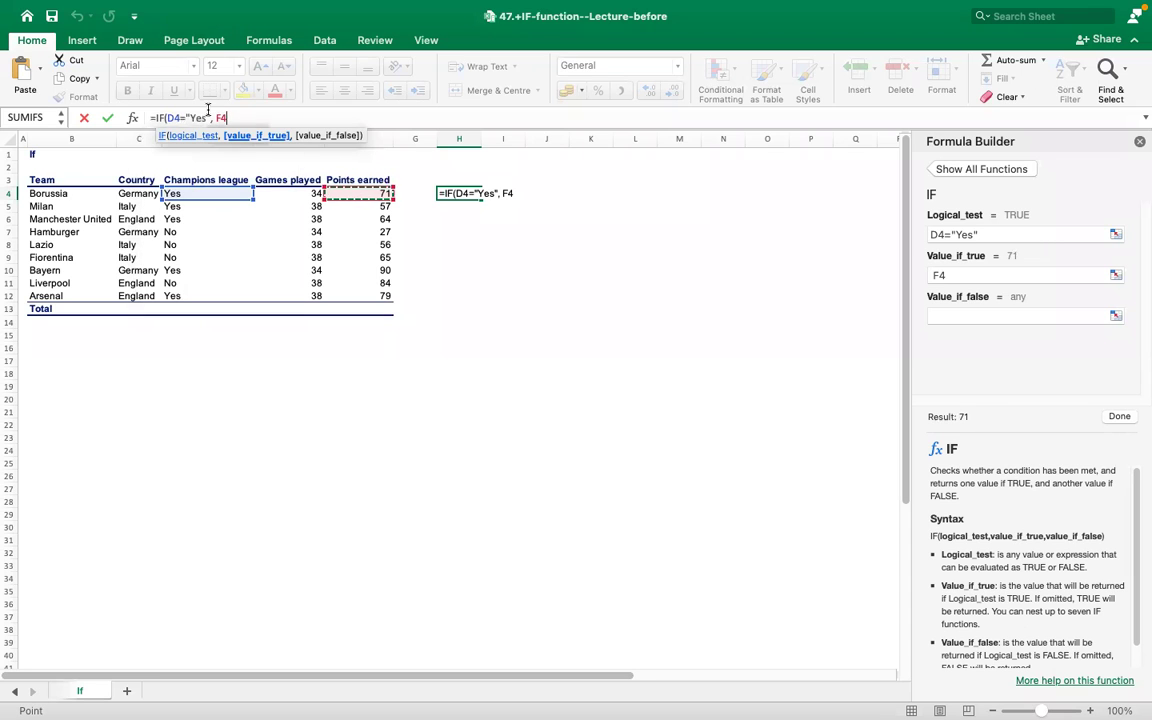
text(,)
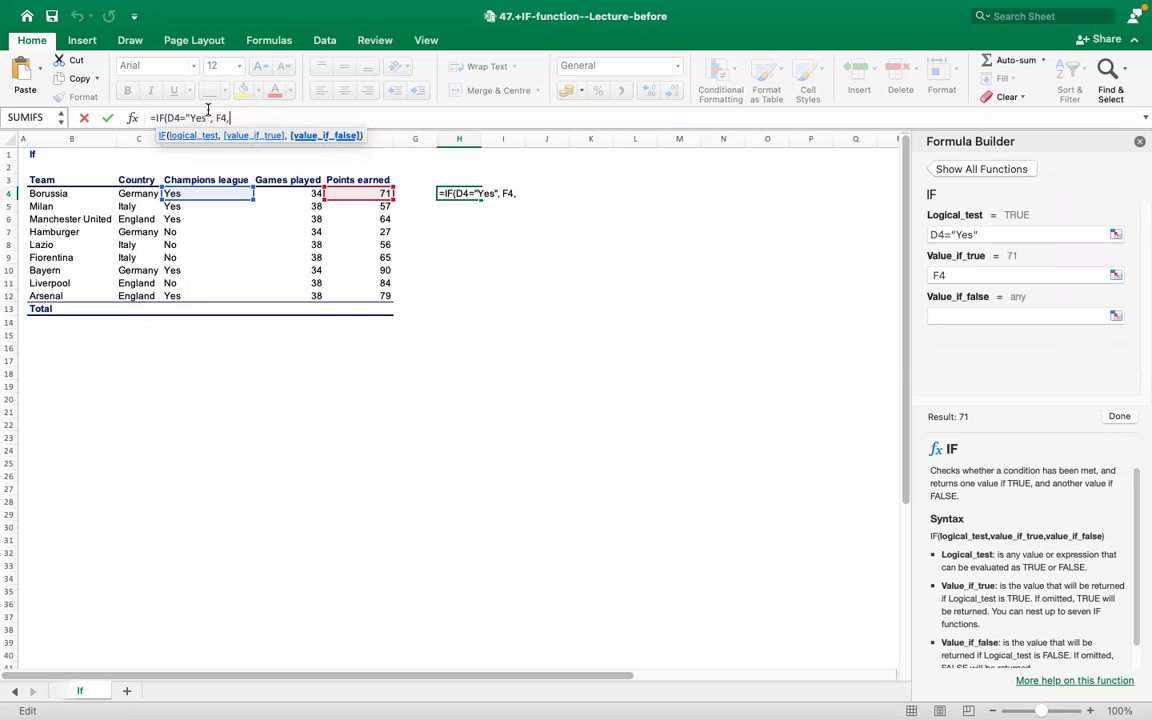
text())
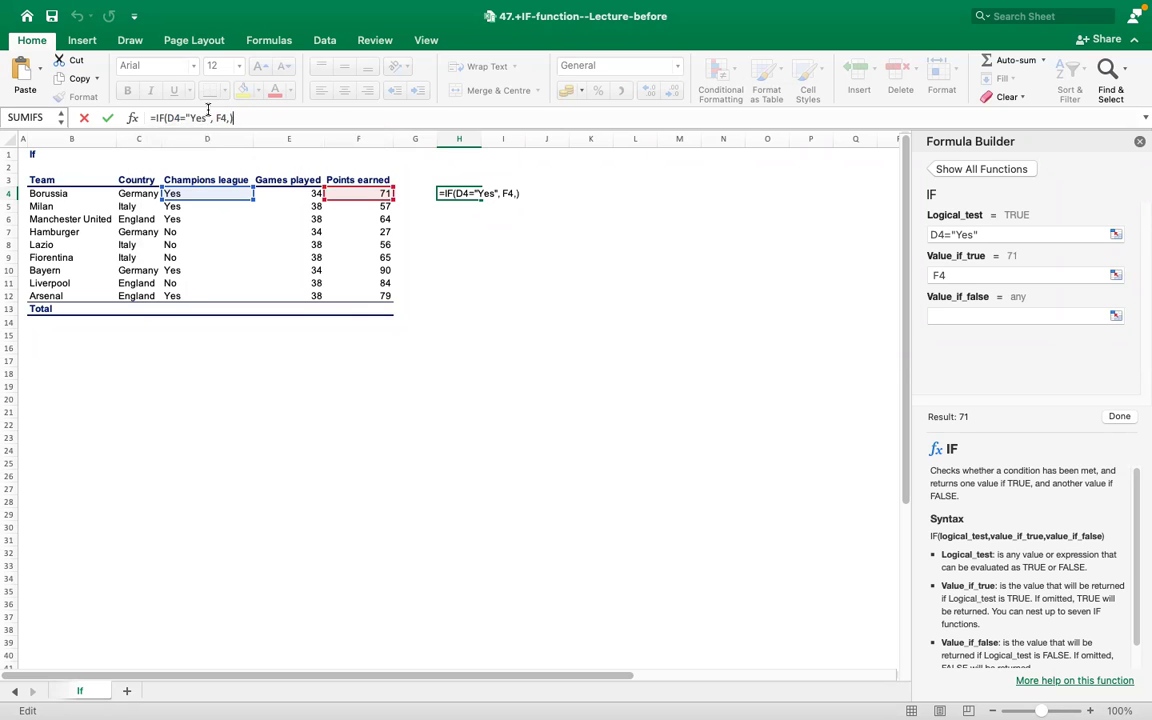
key(Return)
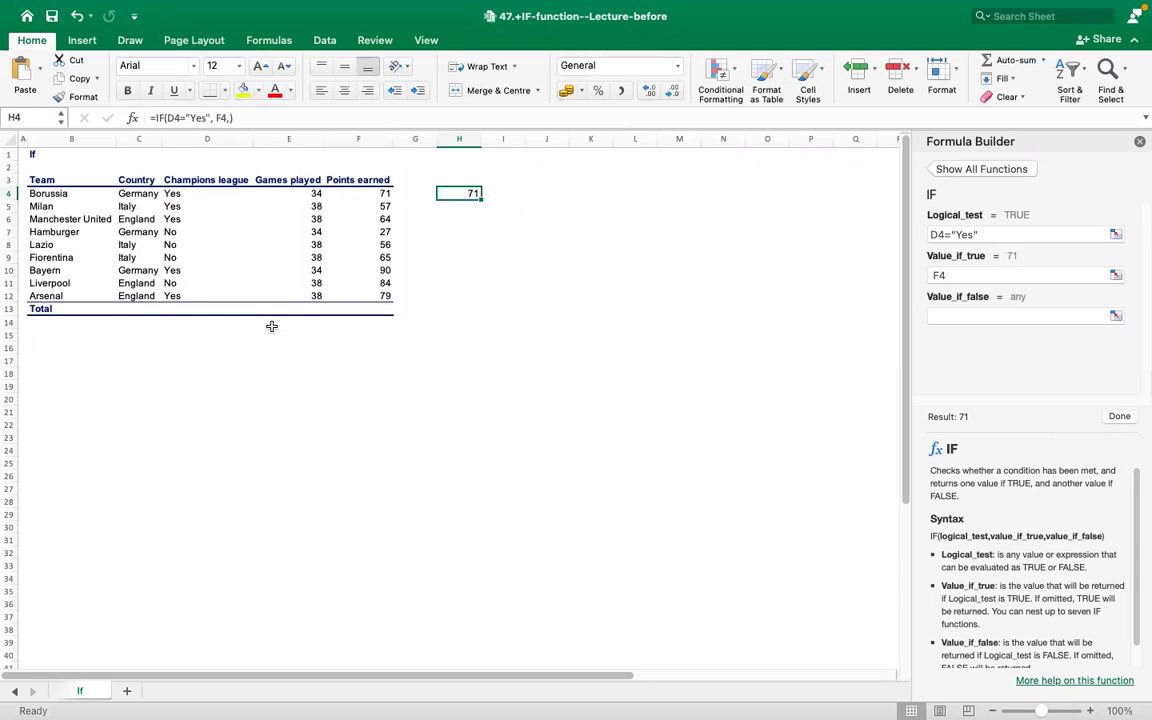
click(224, 117)
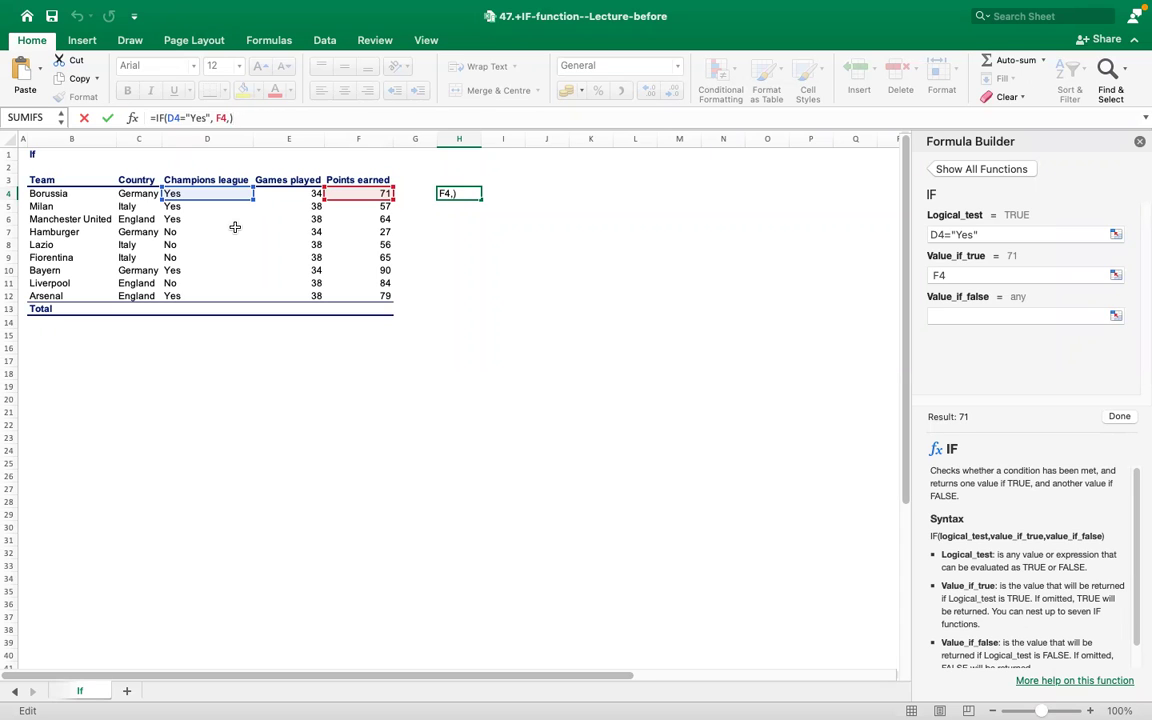
drag(482, 199, 468, 302)
click(472, 221)
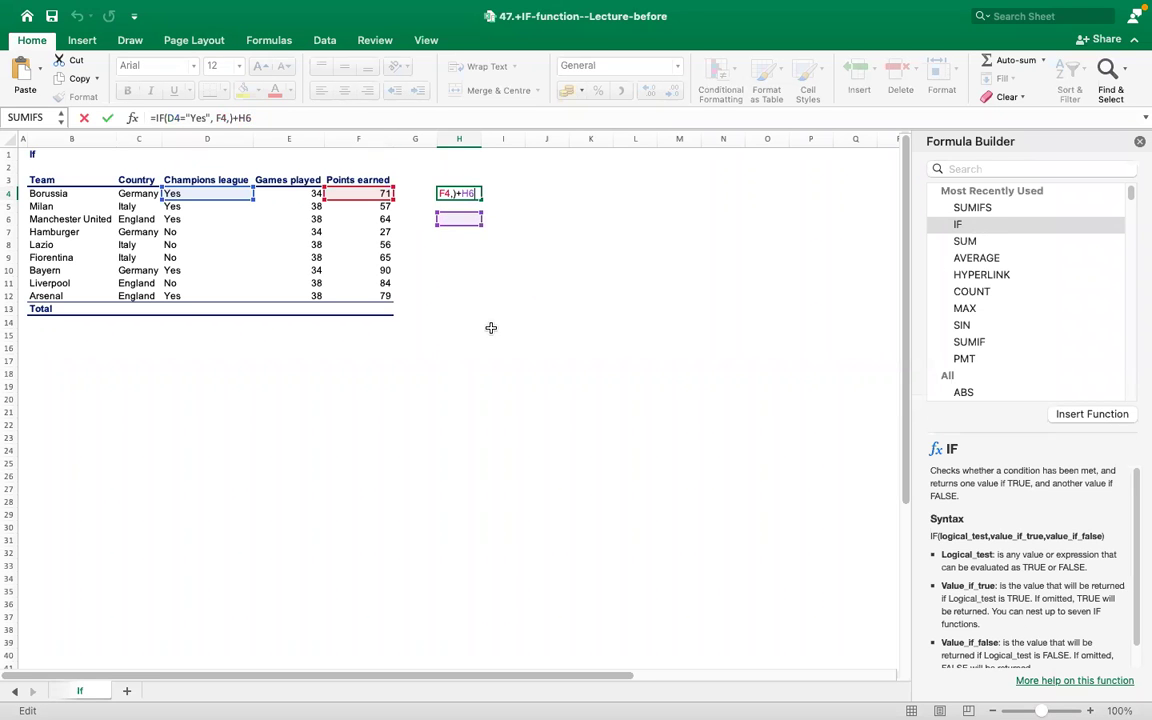
key(Escape)
Step: Remove the trailing comma from the H4 formula so it reads =IF(D4="Yes", F4), and fill it down to H13
click(289, 117)
key(Left)
key(BackSpace)
key(Return)
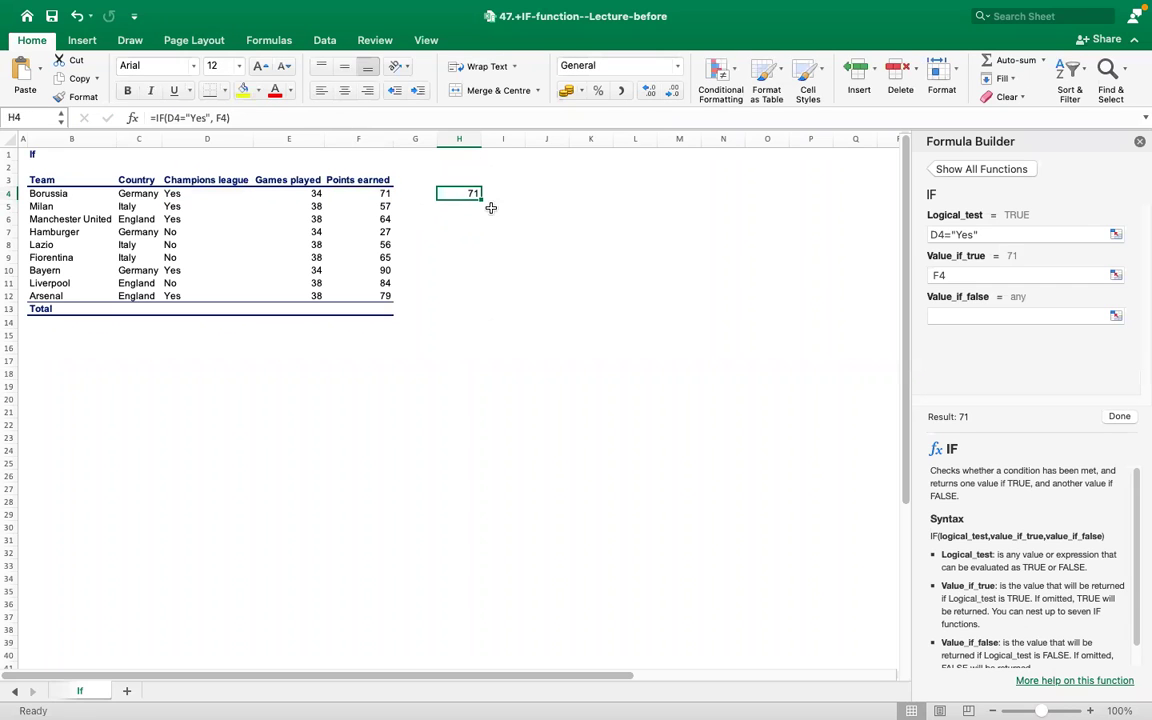
drag(482, 199, 472, 312)
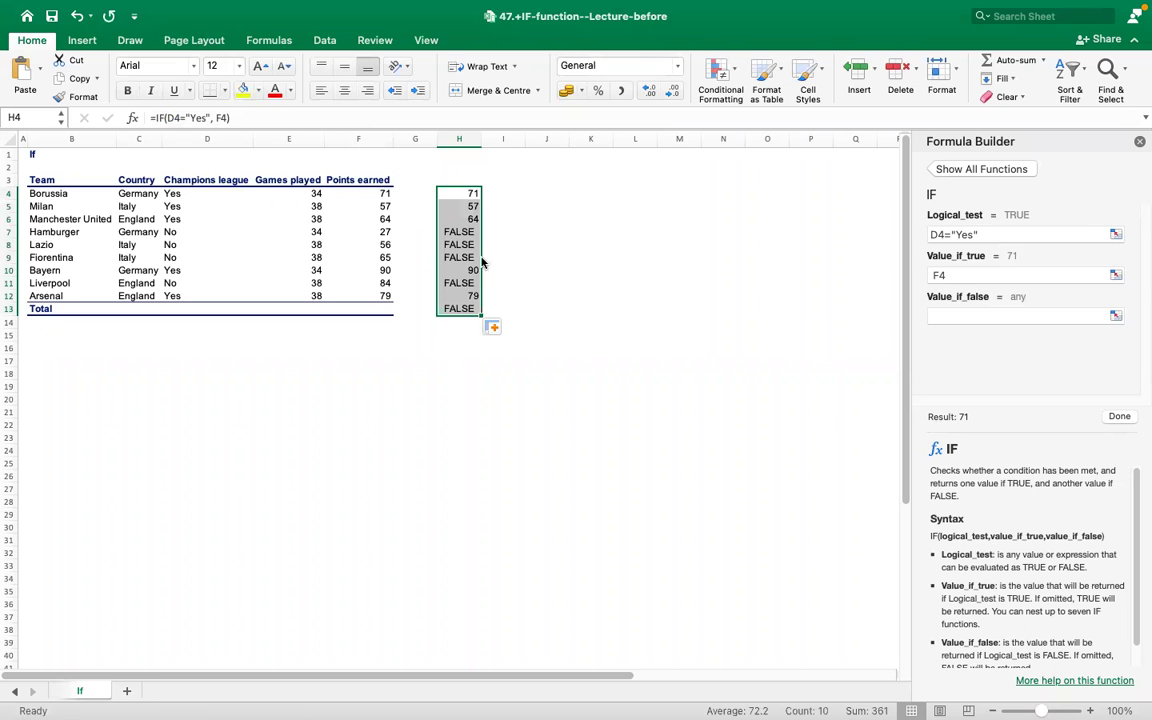
click(441, 241)
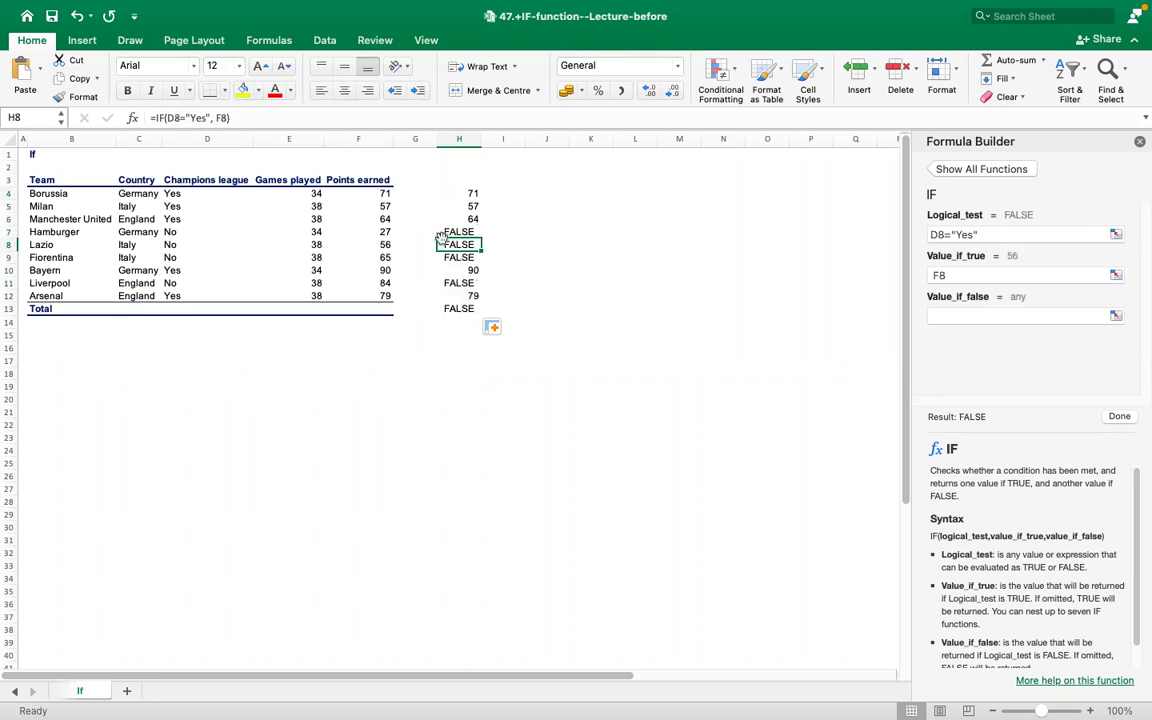
click(457, 193)
click(199, 118)
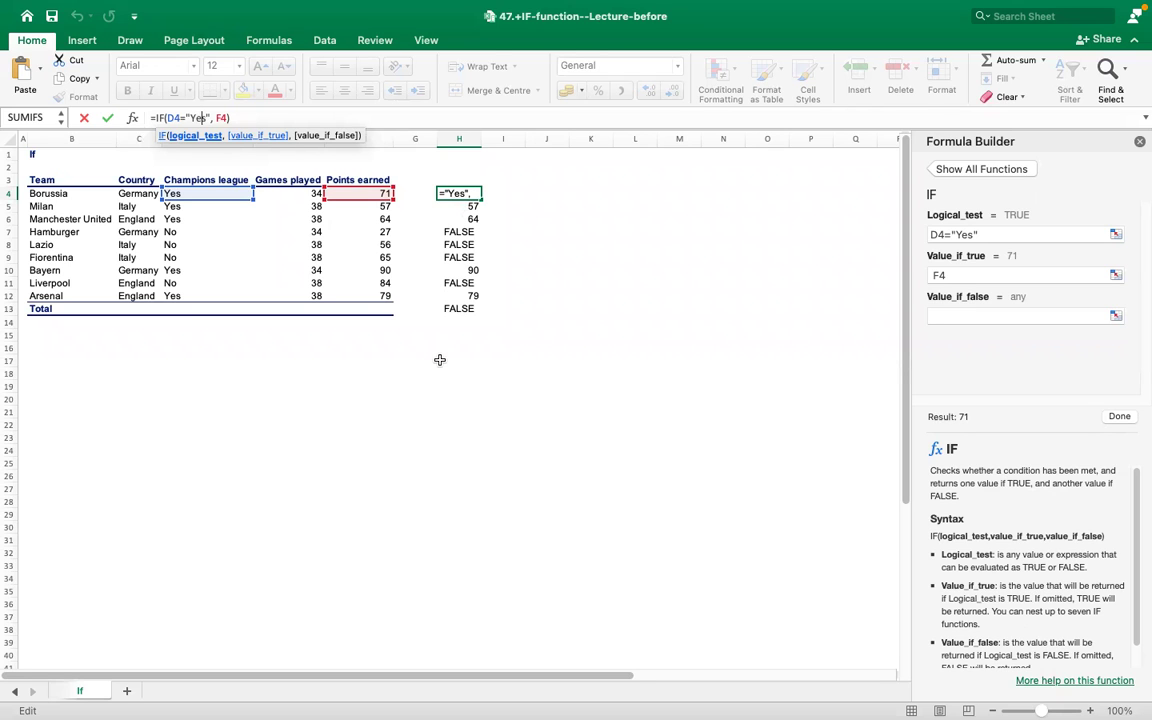
click(320, 117)
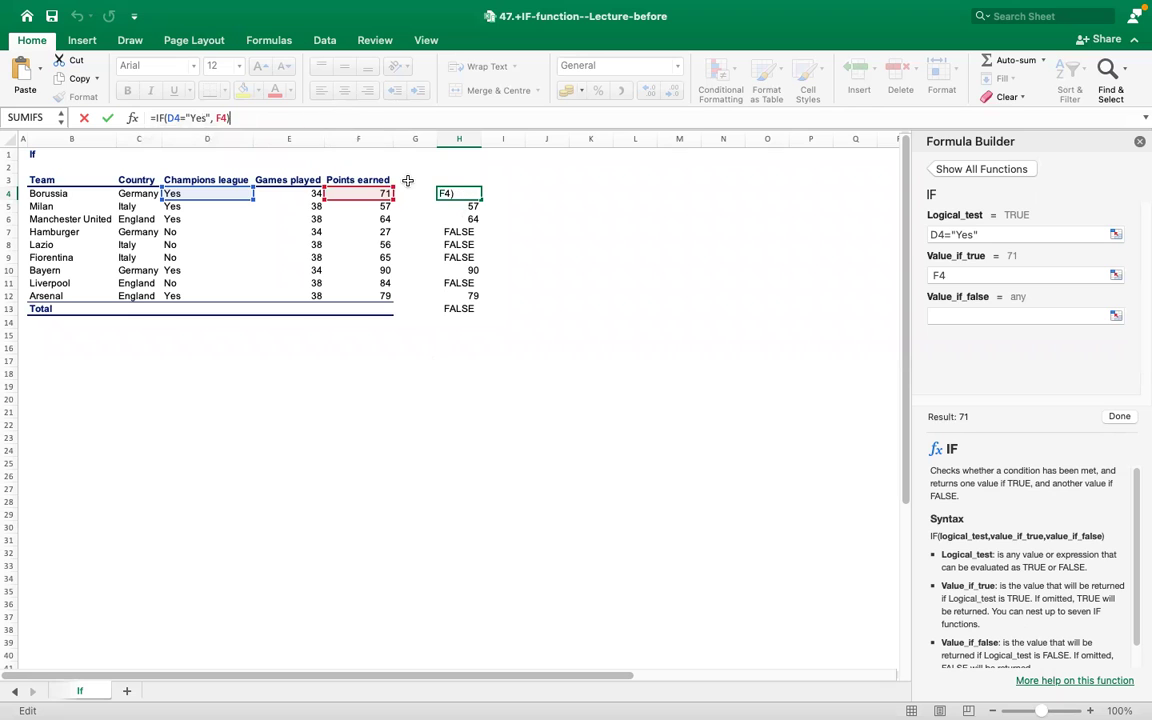
text(+)
click(459, 231)
key(Escape)
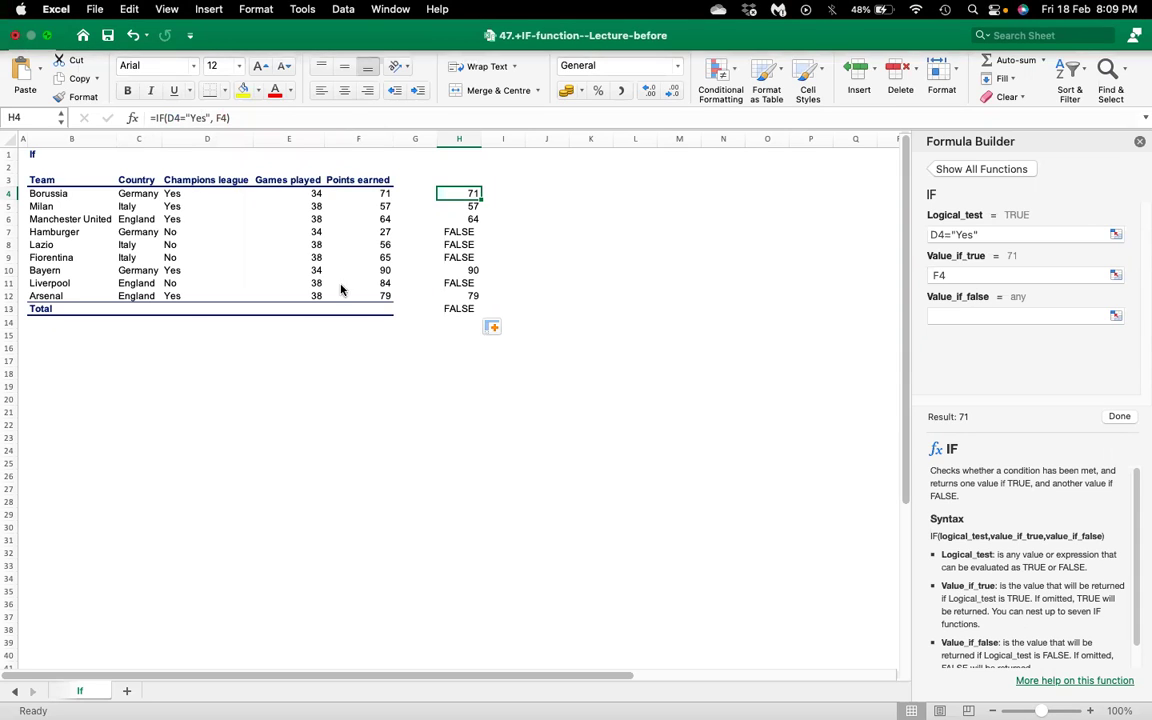
Step: Close the IF workbook and open the 2.+SUM+FUNCTIONS_before workbook from the 4_Session folder
key(super+w)
click(506, 430)
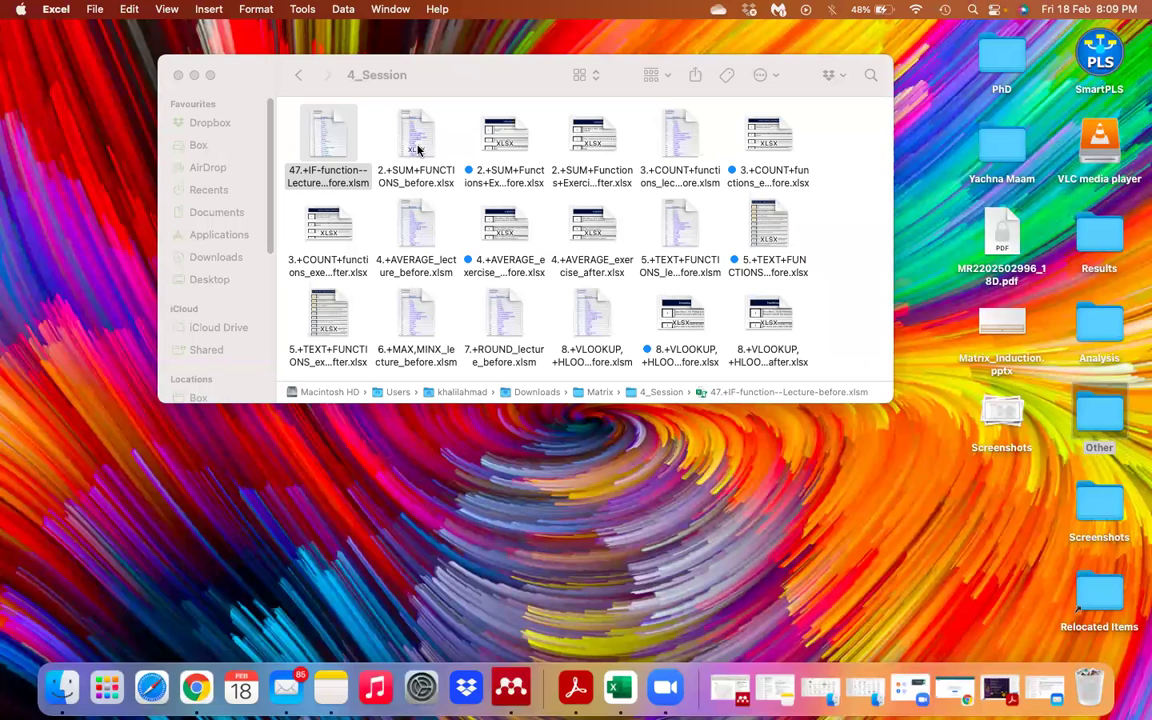
double_click(418, 149)
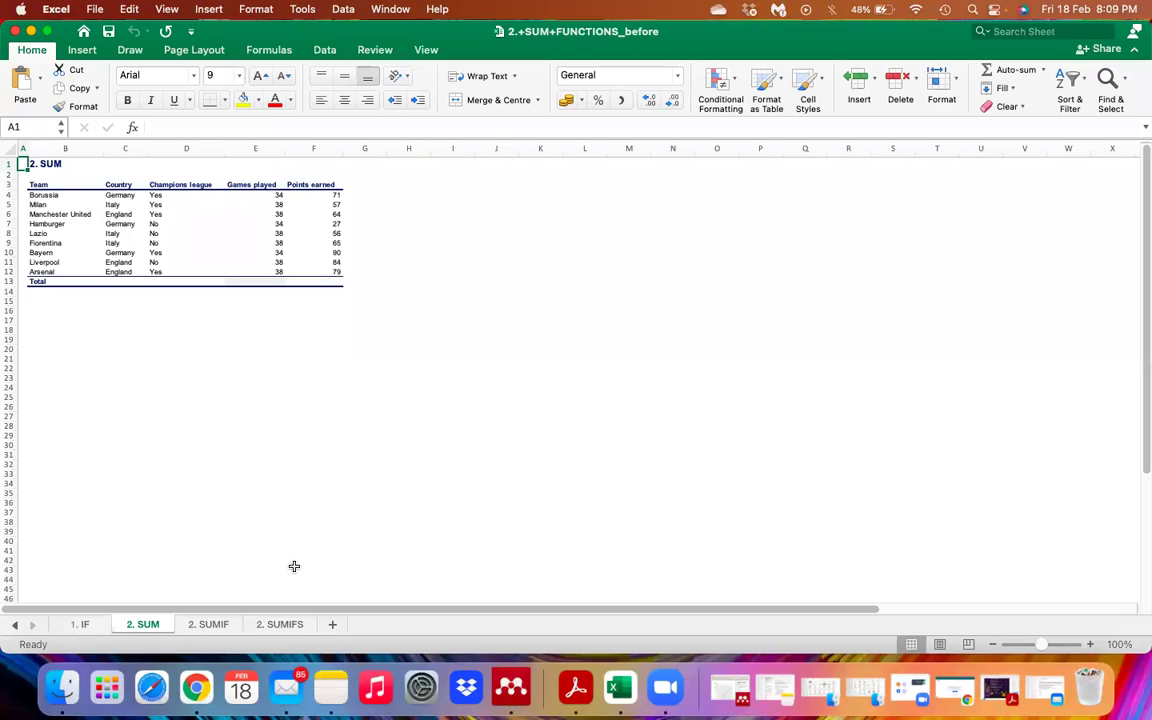
Step: Enlarge the font of the entire 2. SUM sheet to size 12
click(8, 146)
click(258, 77)
click(258, 77)
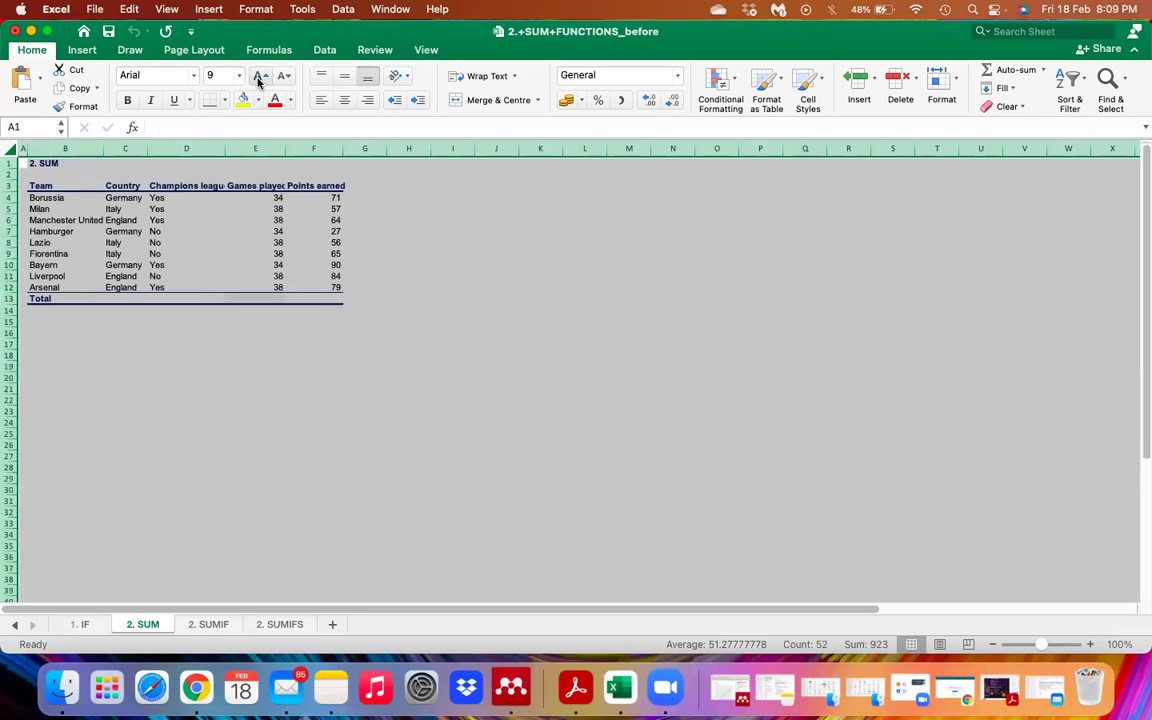
click(258, 77)
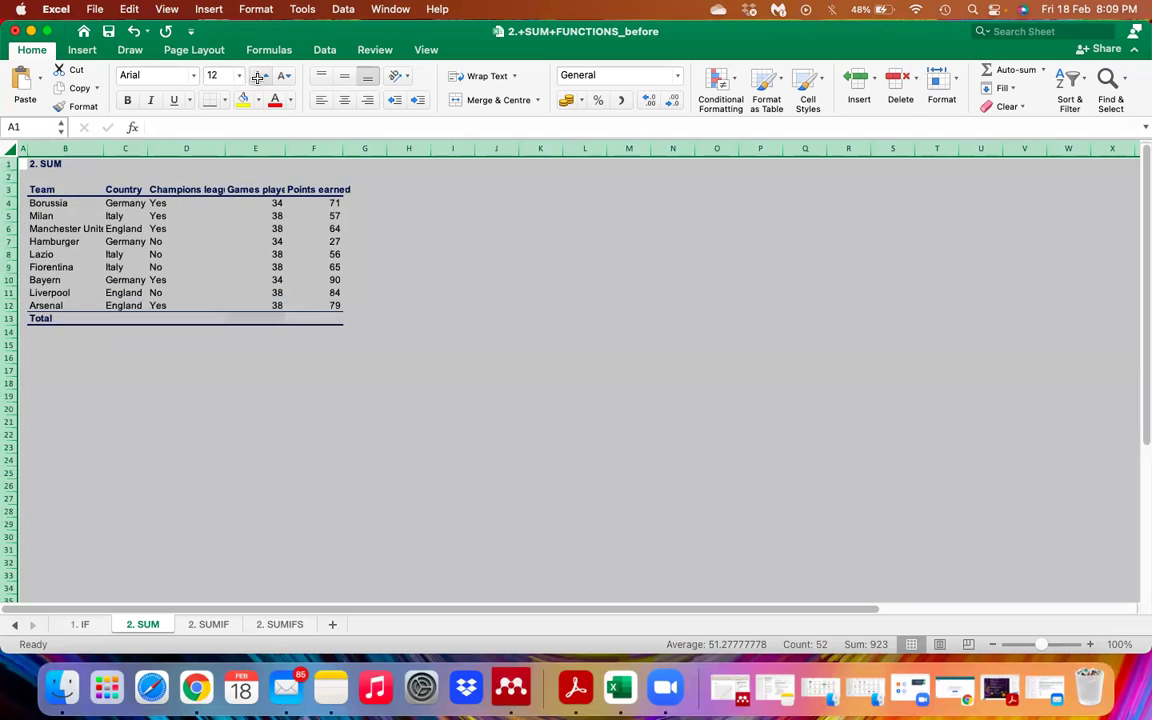
click(375, 297)
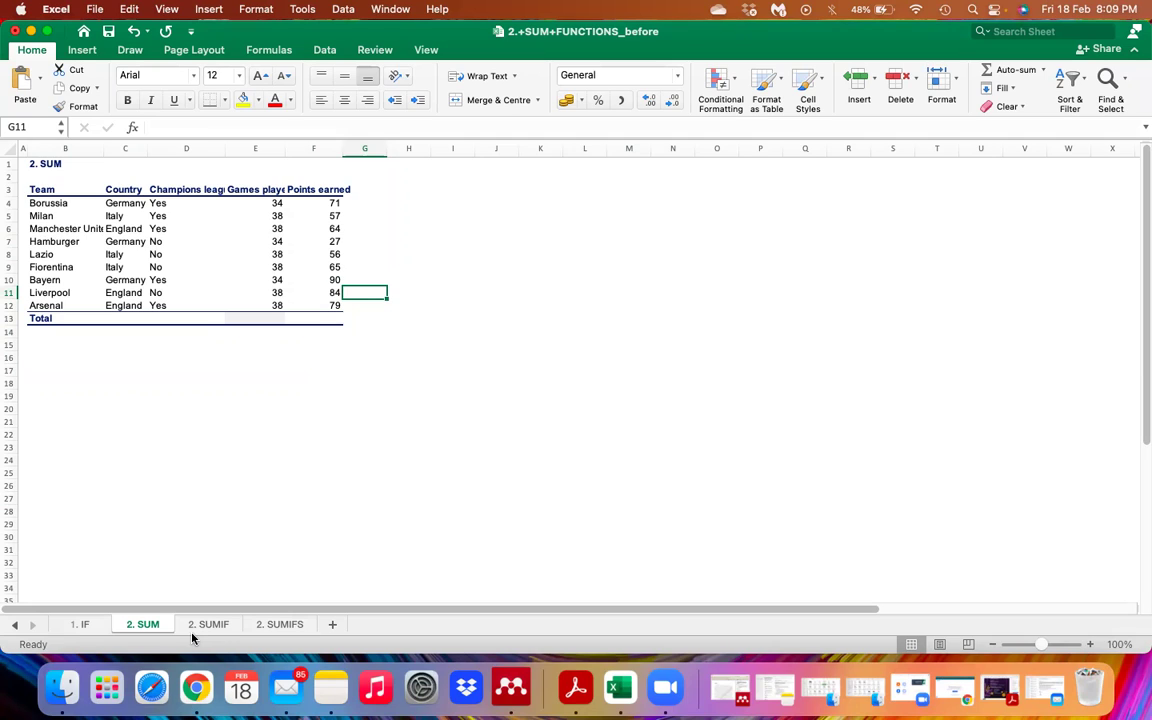
Step: Start a SUM formula in cell E13, the Total row of the Games played column
key(Down)
key(Down)
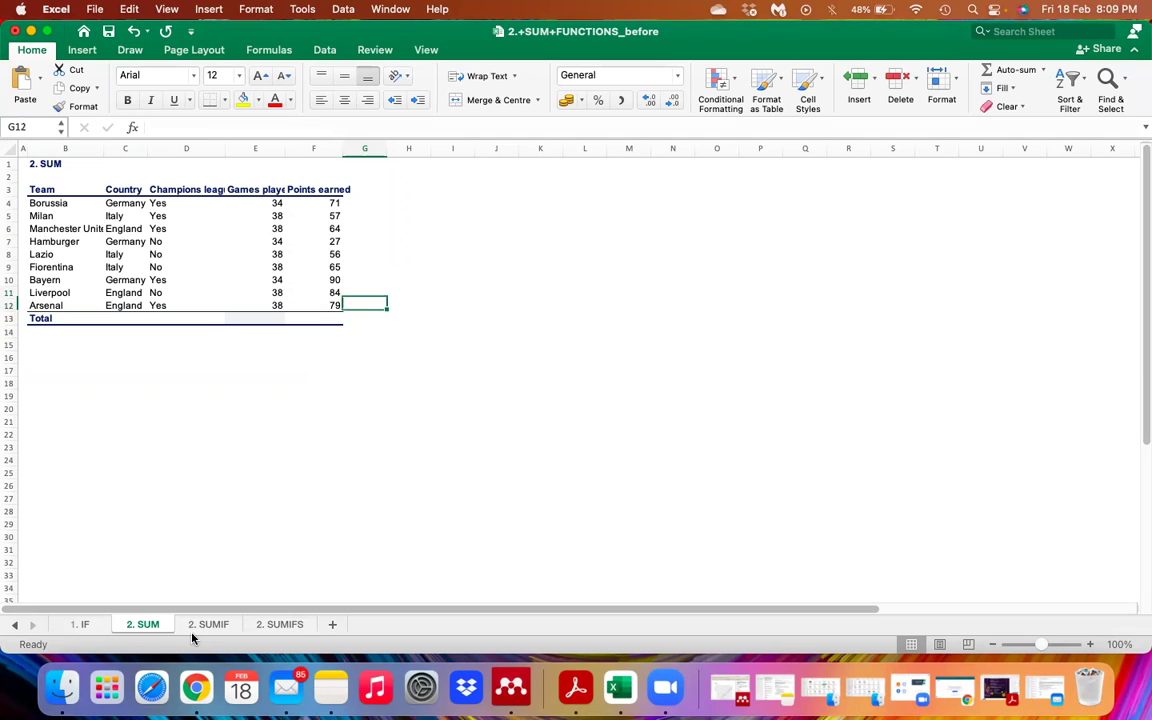
key(Left)
key(Left)
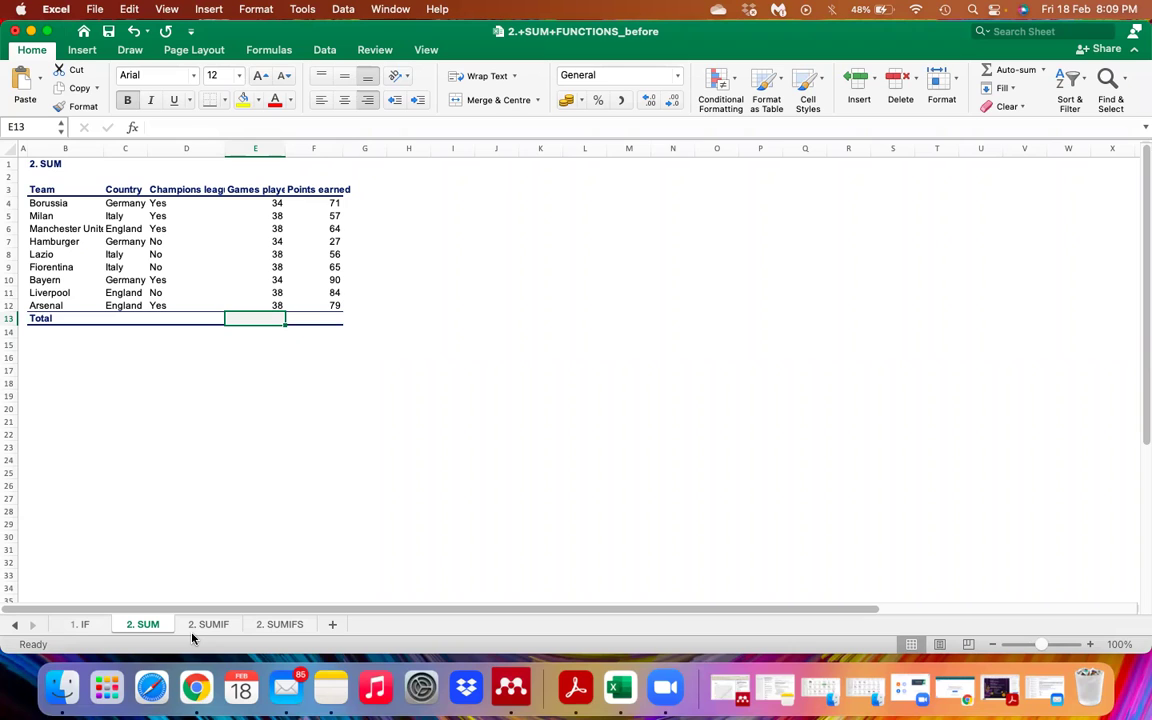
text(=)
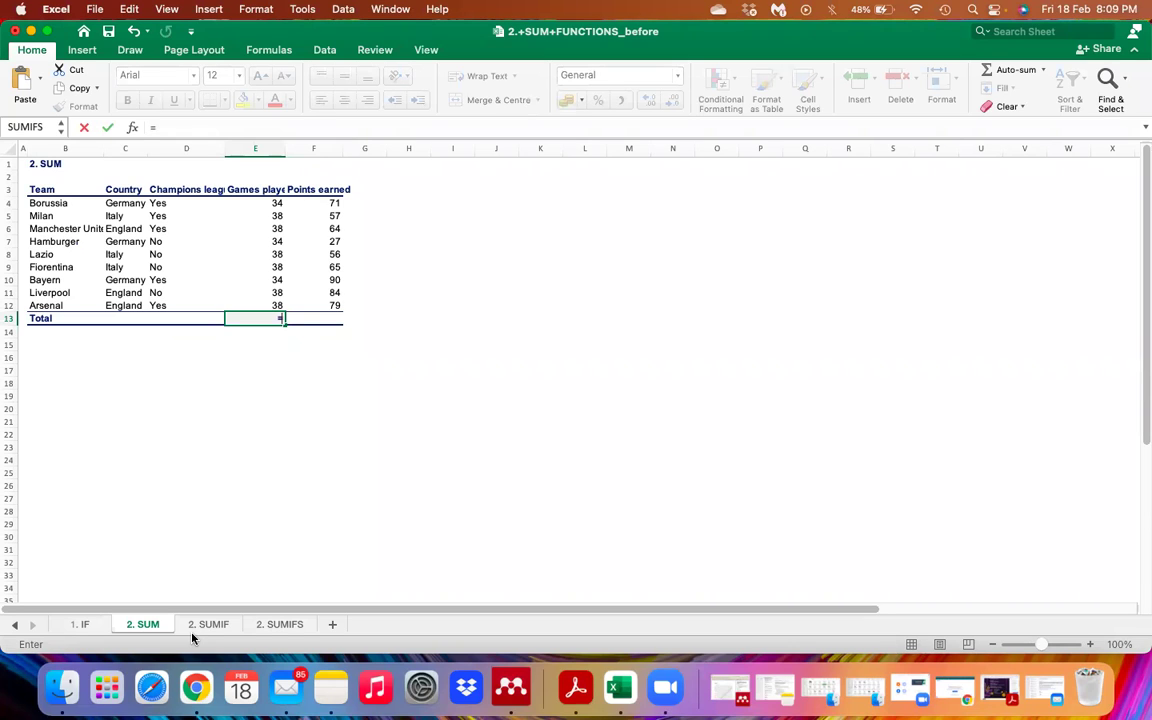
text(S)
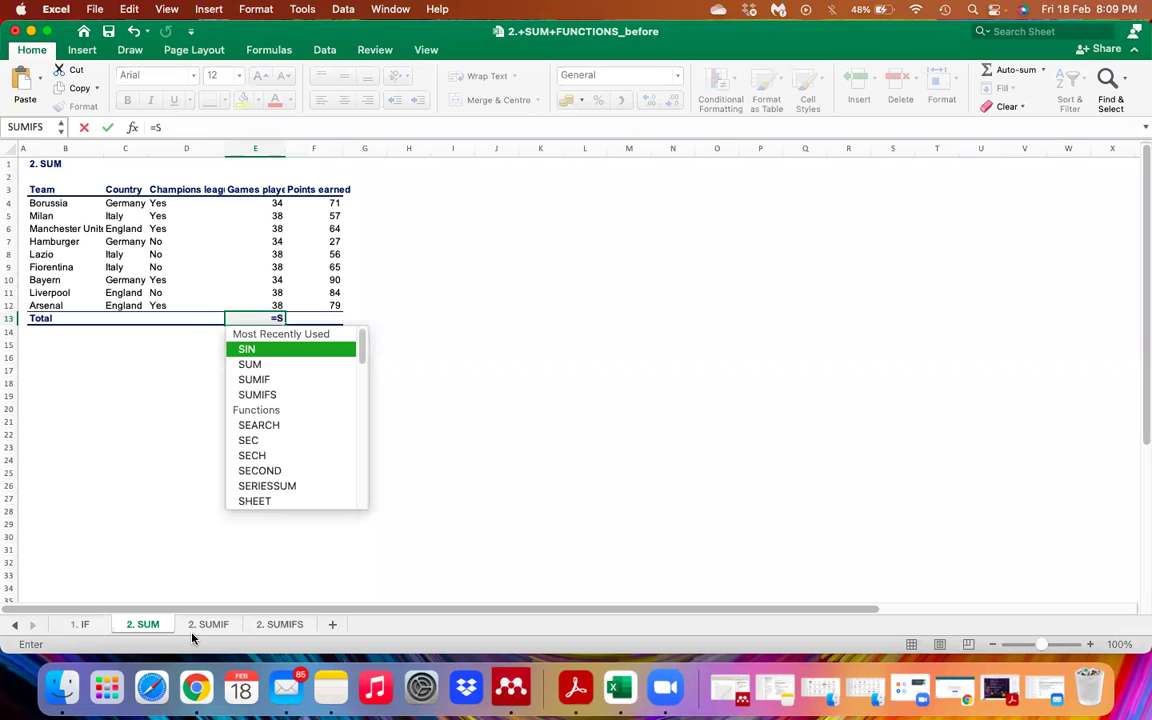
text(UM()
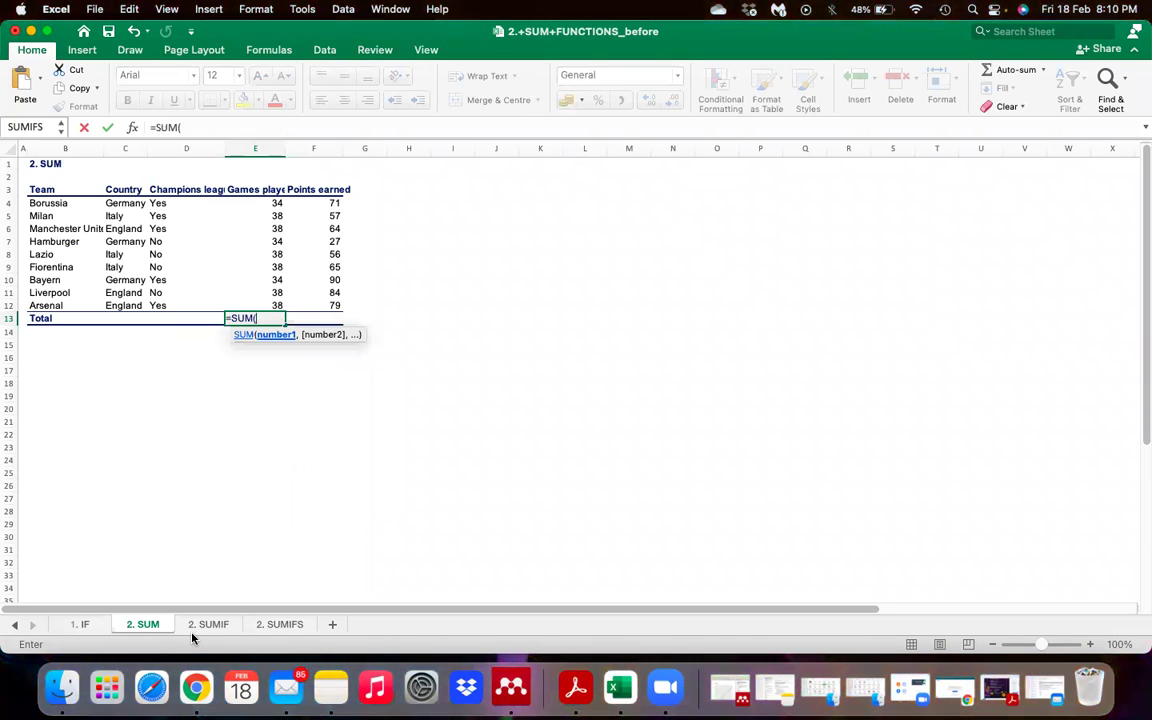
Step: Complete the E13 formula as =SUM(E4:E12) to total the games played by all teams
click(268, 203)
key(shift+Down)
key(shift+Down)
key(shift+Down)
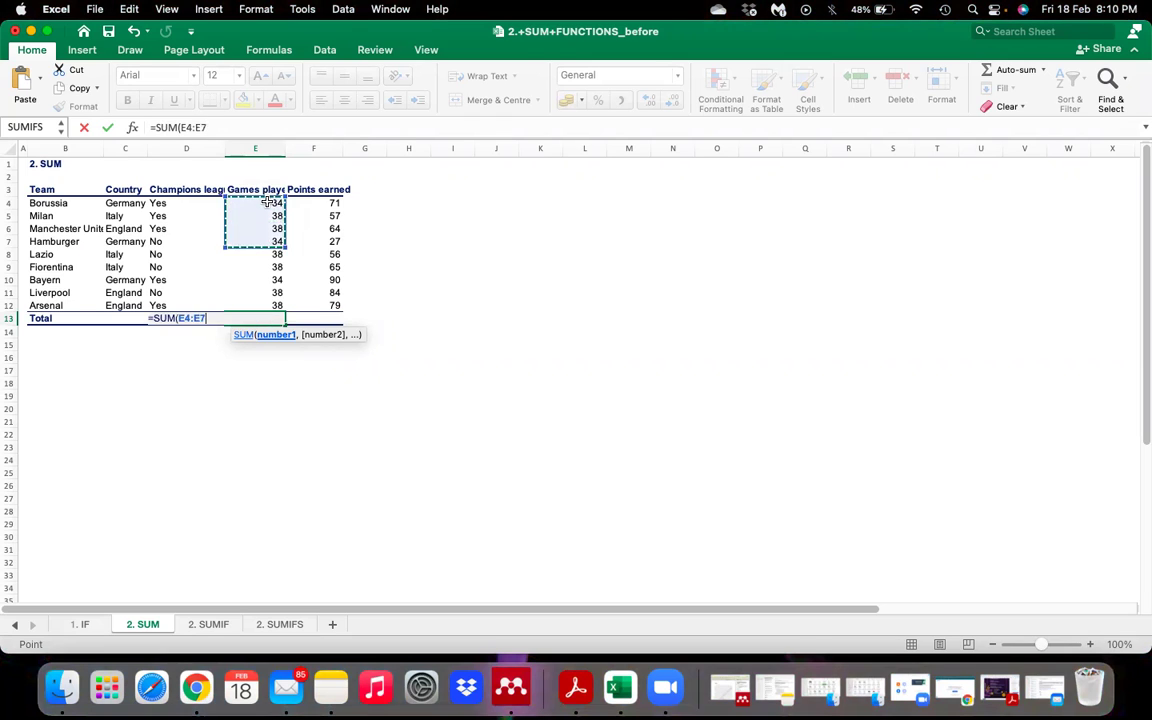
key(shift+Down)
key(shift+Down)
key(shift+Down)
key(shift+Down)
key(shift+Down)
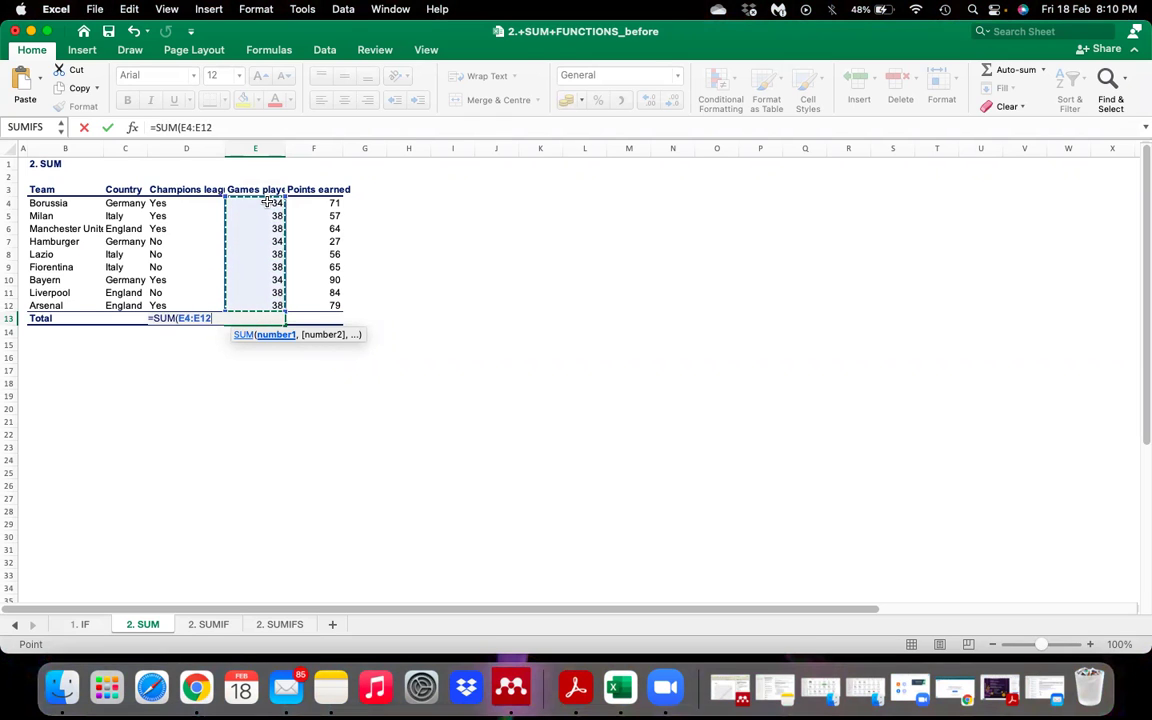
text())
key(Return)
key(Up)
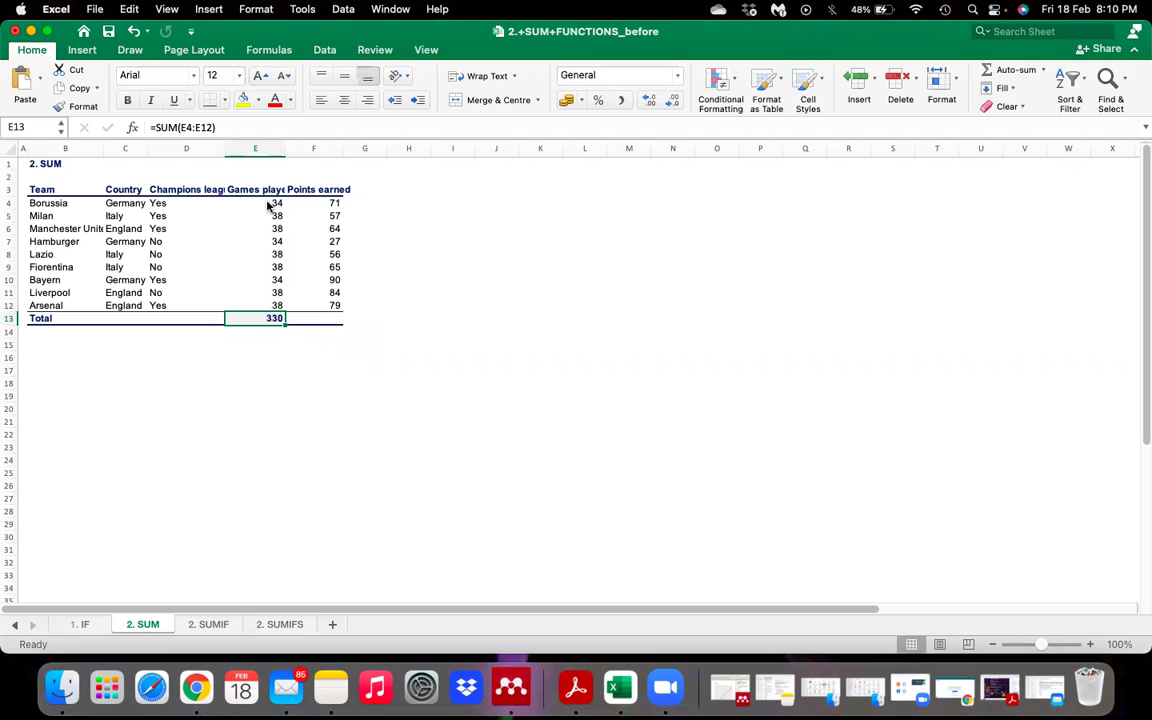
Step: Auto-fit the Games played and Champions league columns, and copy the E13 total formula across to F13
double_click(286, 148)
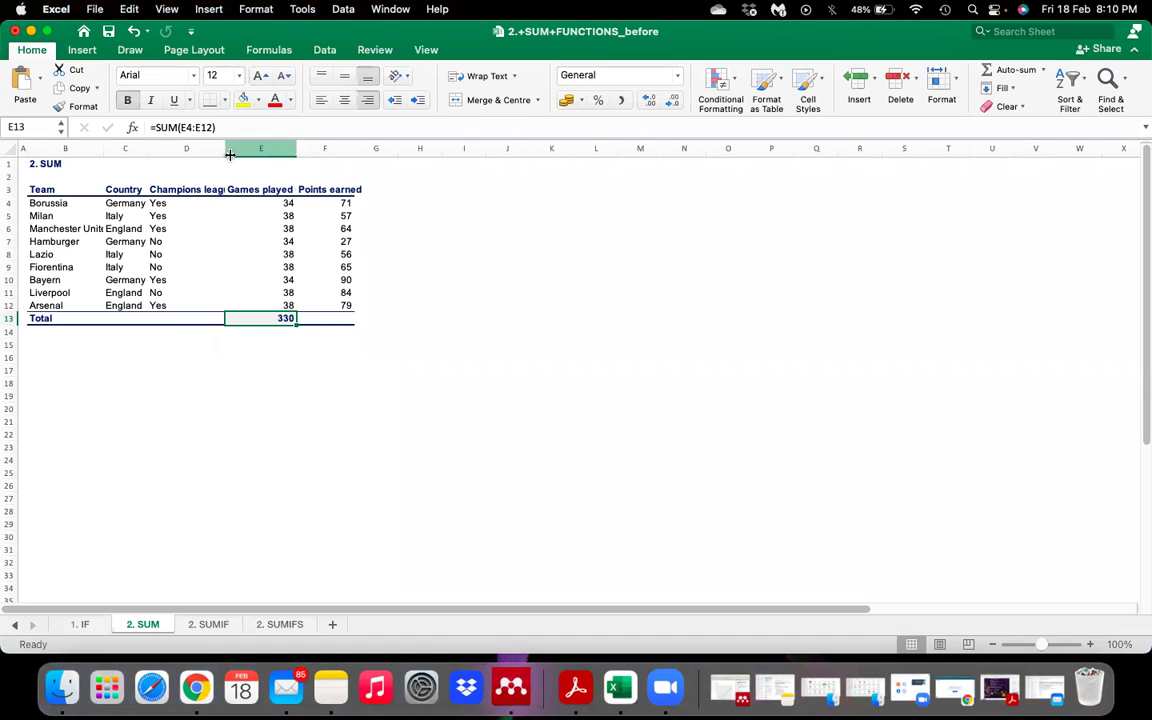
double_click(229, 149)
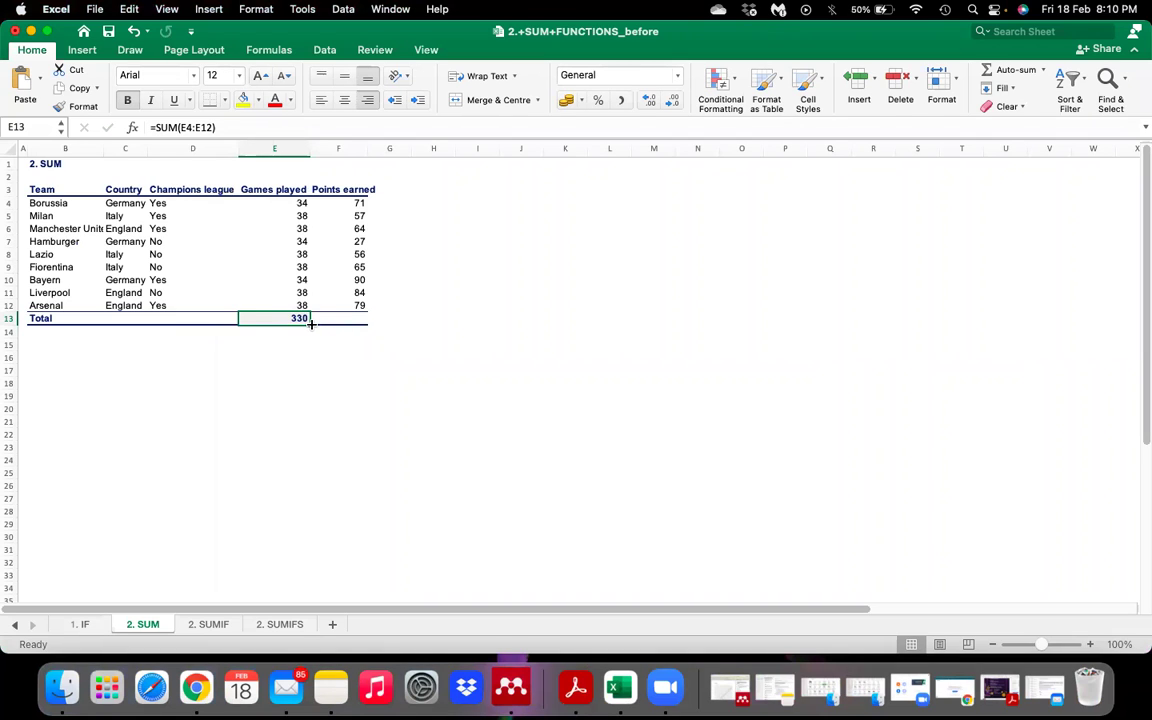
drag(310, 323, 375, 329)
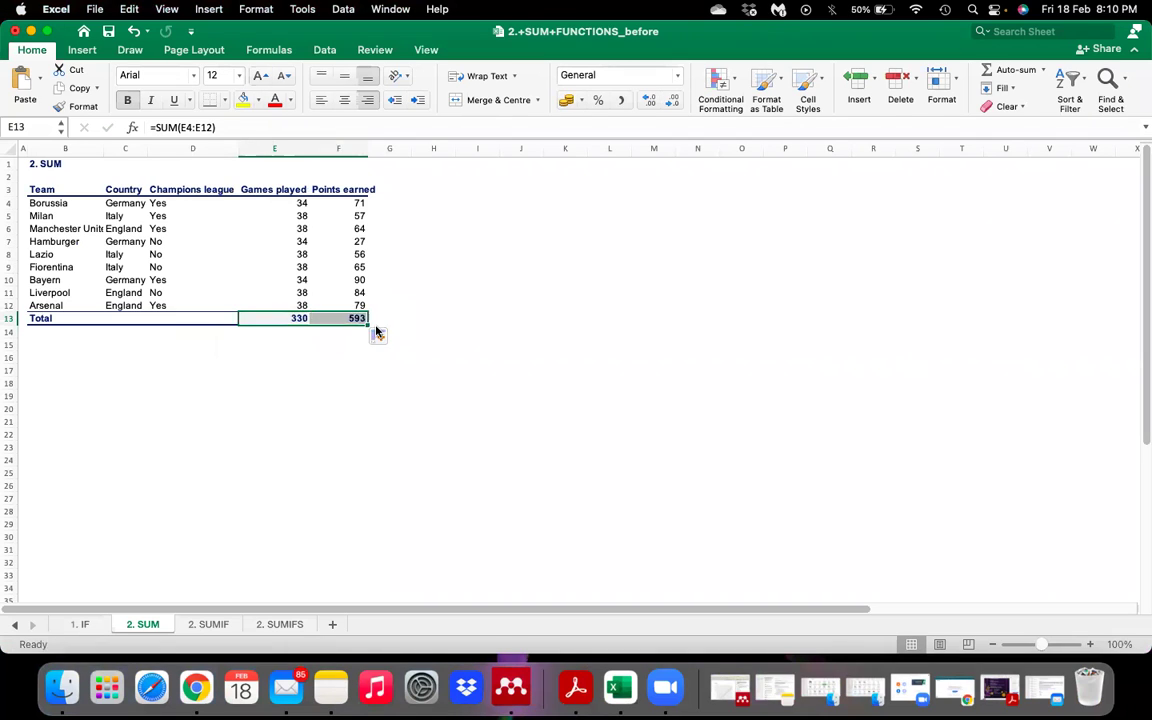
click(349, 316)
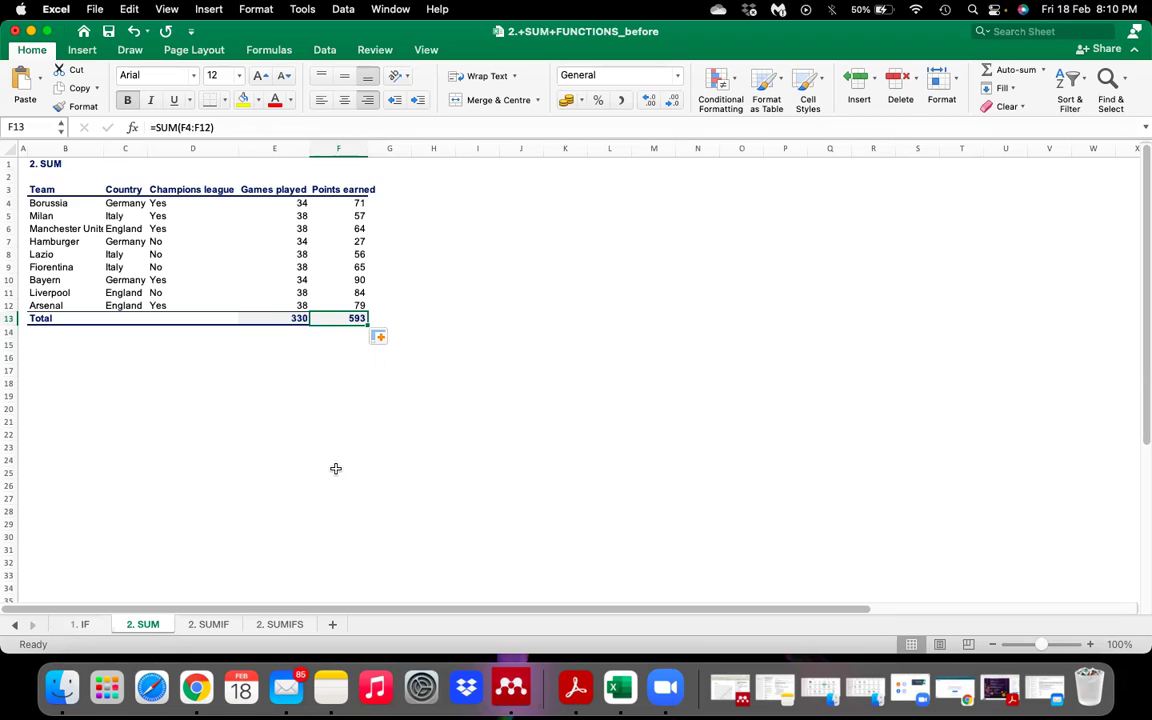
Step: Enlarge the font of the entire 2. SUMIF sheet to size 12 and select cell E18 in the Italy row
click(208, 624)
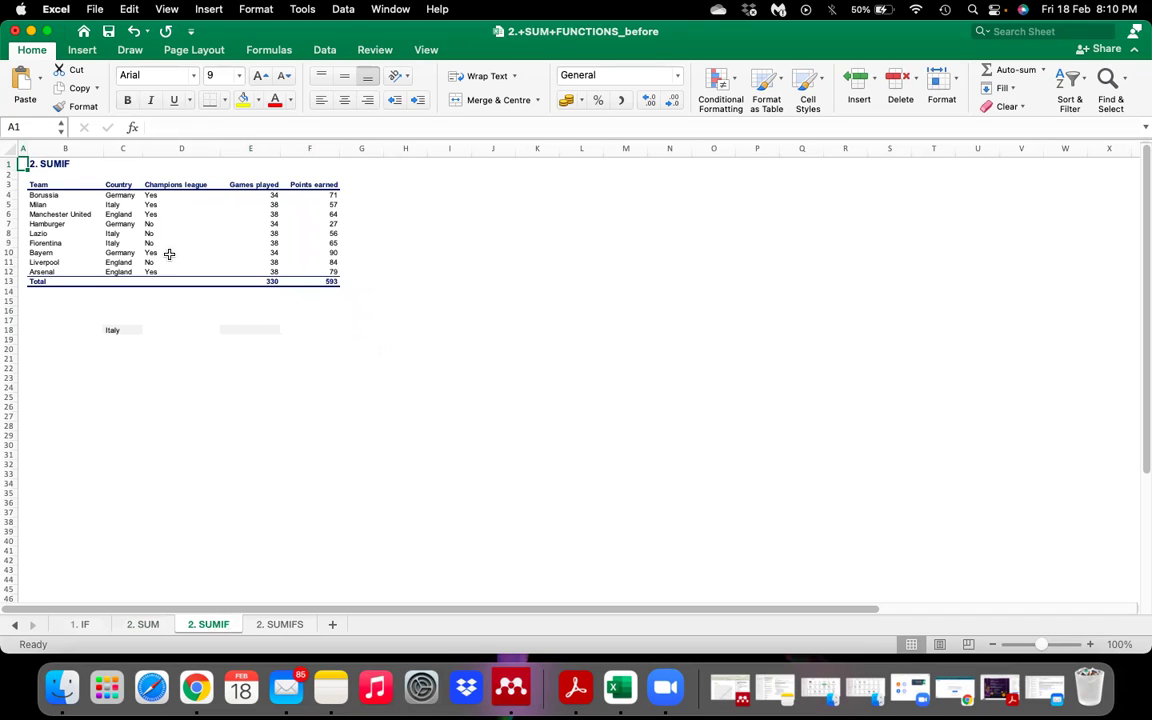
click(12, 152)
click(260, 77)
click(260, 77)
click(260, 77)
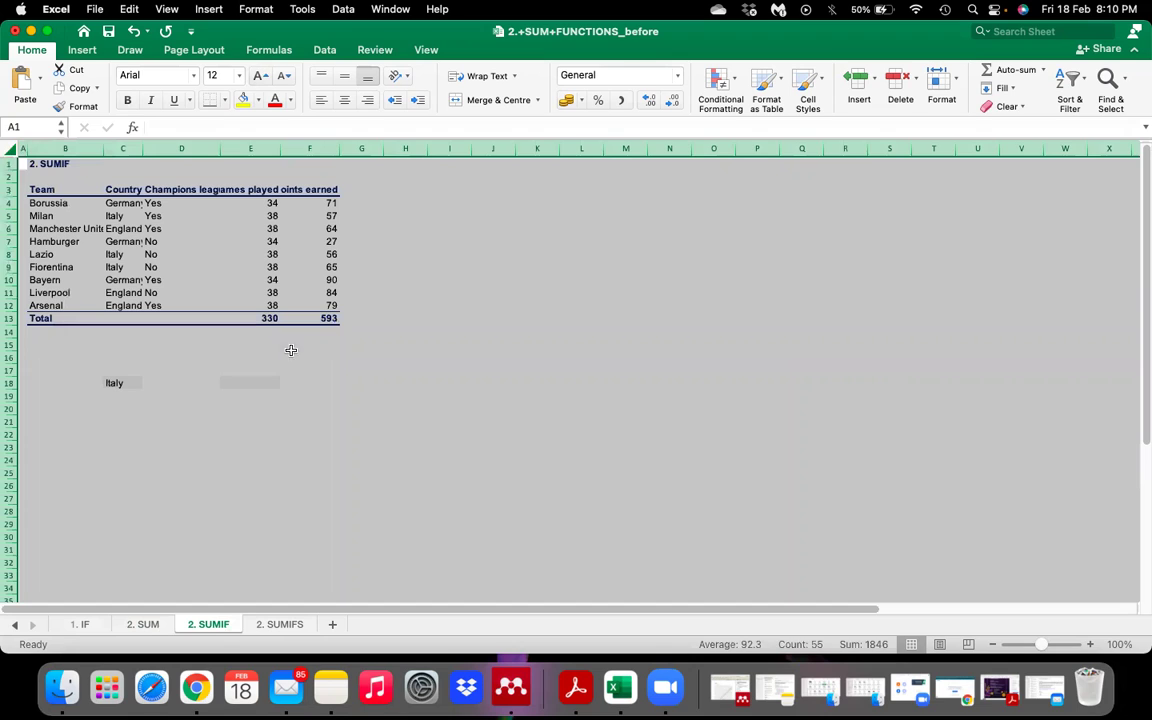
click(281, 382)
click(241, 382)
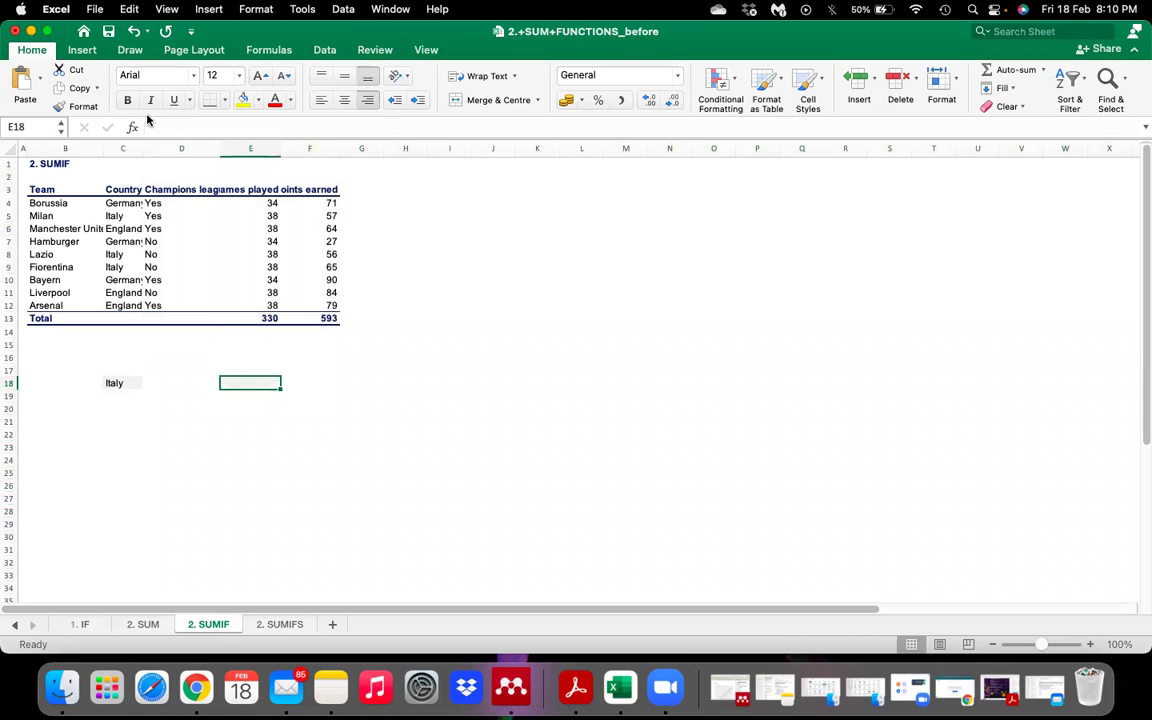
Step: Widen the Country, Champions league, Games played and Points earned columns so their contents fit
drag(141, 148, 148, 148)
drag(224, 149, 238, 212)
drag(300, 148, 312, 148)
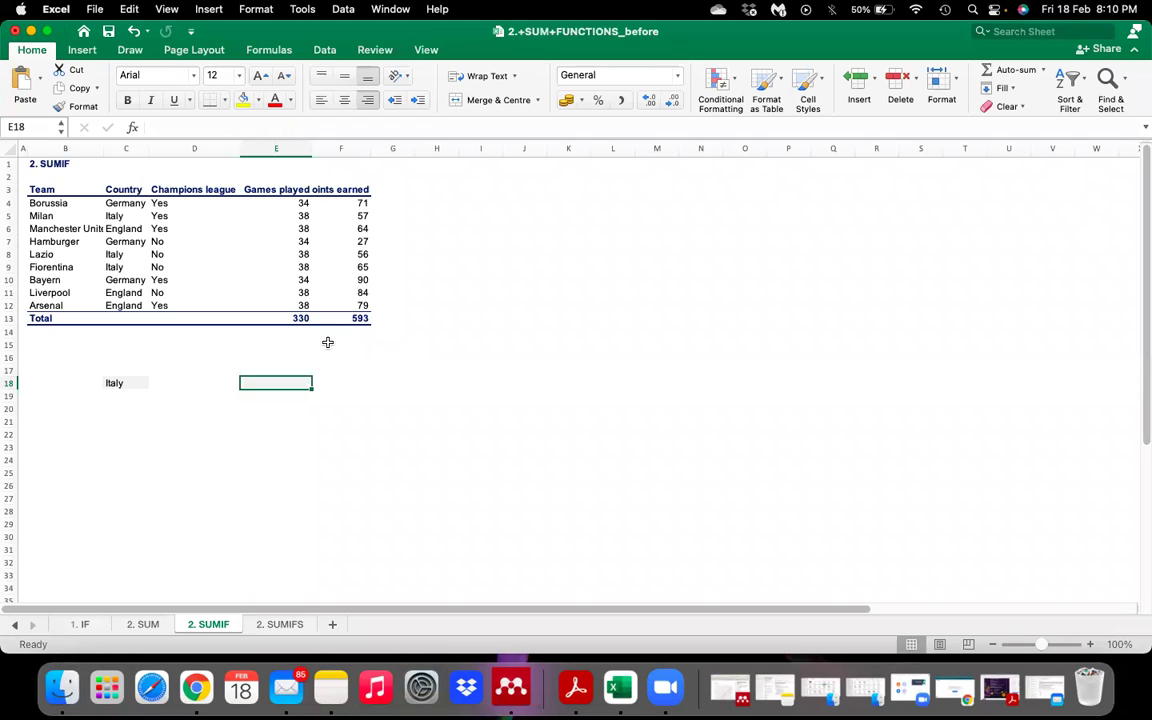
drag(371, 148, 381, 148)
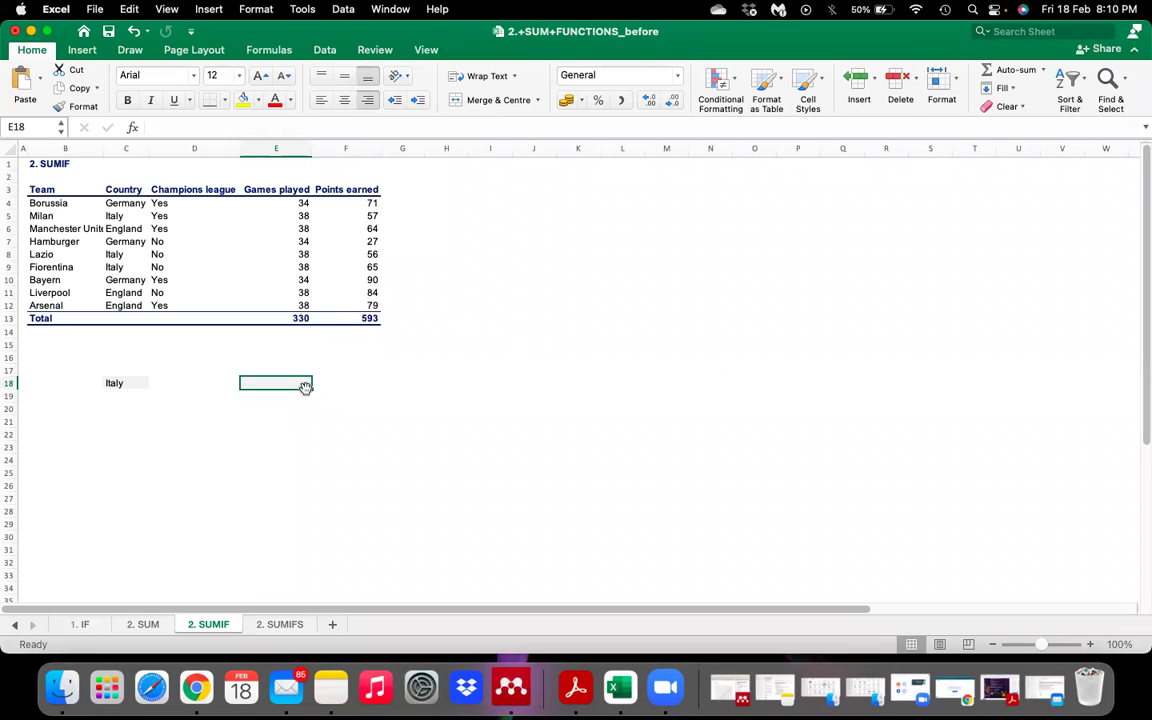
Step: Start a SUMIF formula in cell E18 with the Country cells C4:C12 as its range argument
text(=)
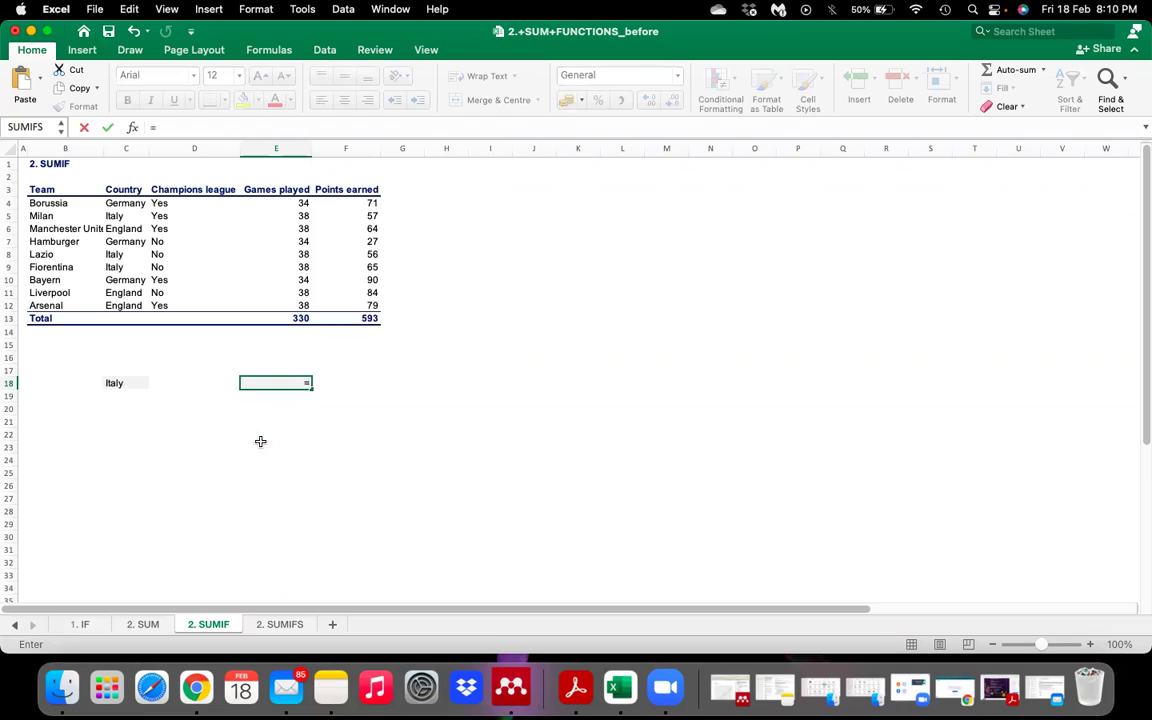
click(176, 127)
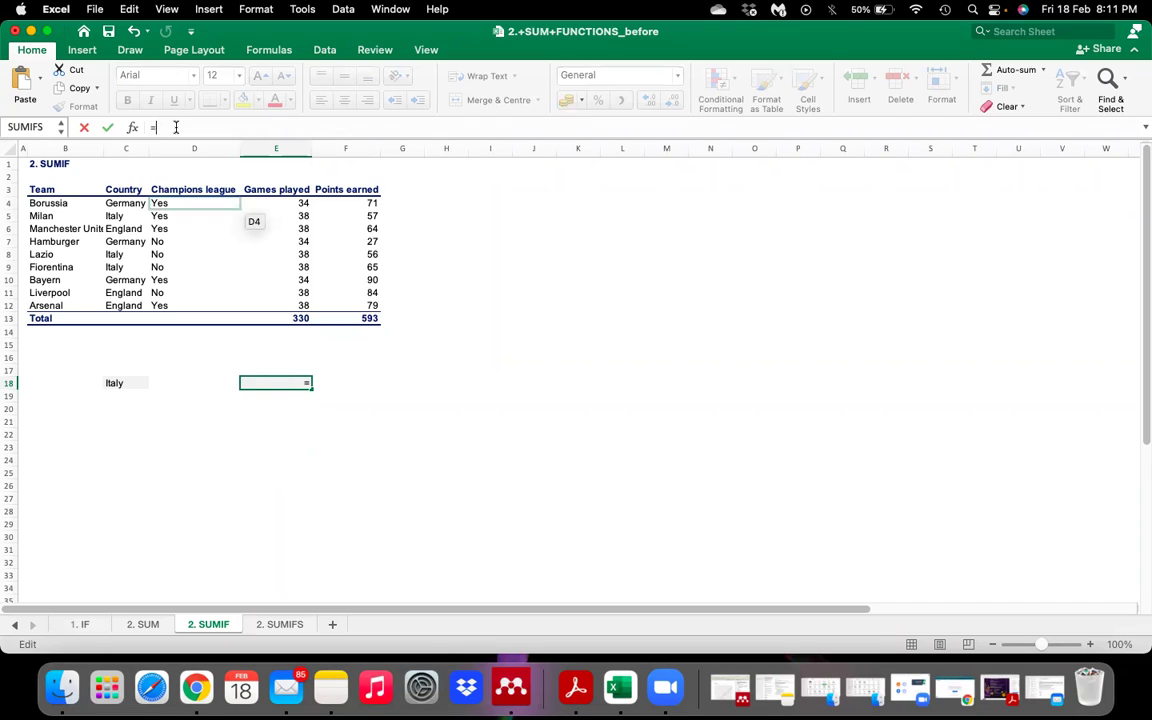
text(Sum)
key(Down)
key(Tab)
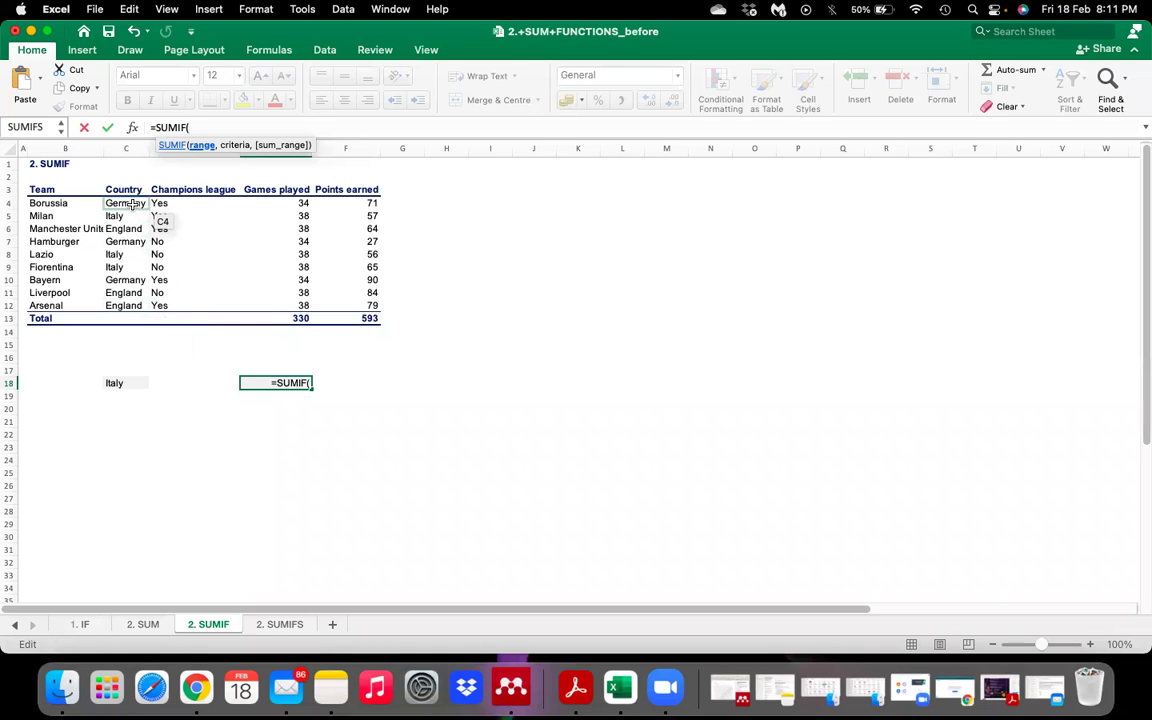
click(133, 204)
key(shift+Down)
key(shift+Down)
key(shift+Down)
key(shift+Down)
key(shift+Down)
key(shift+Down)
key(shift+Down)
key(shift+Down)
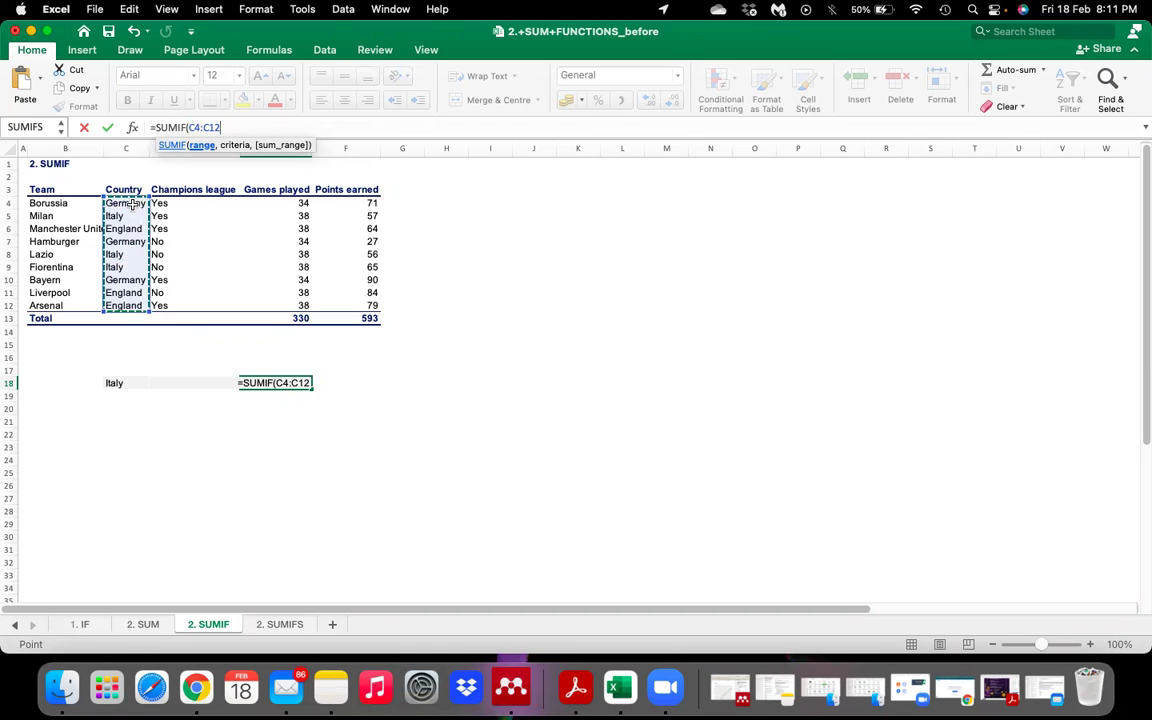
text(,)
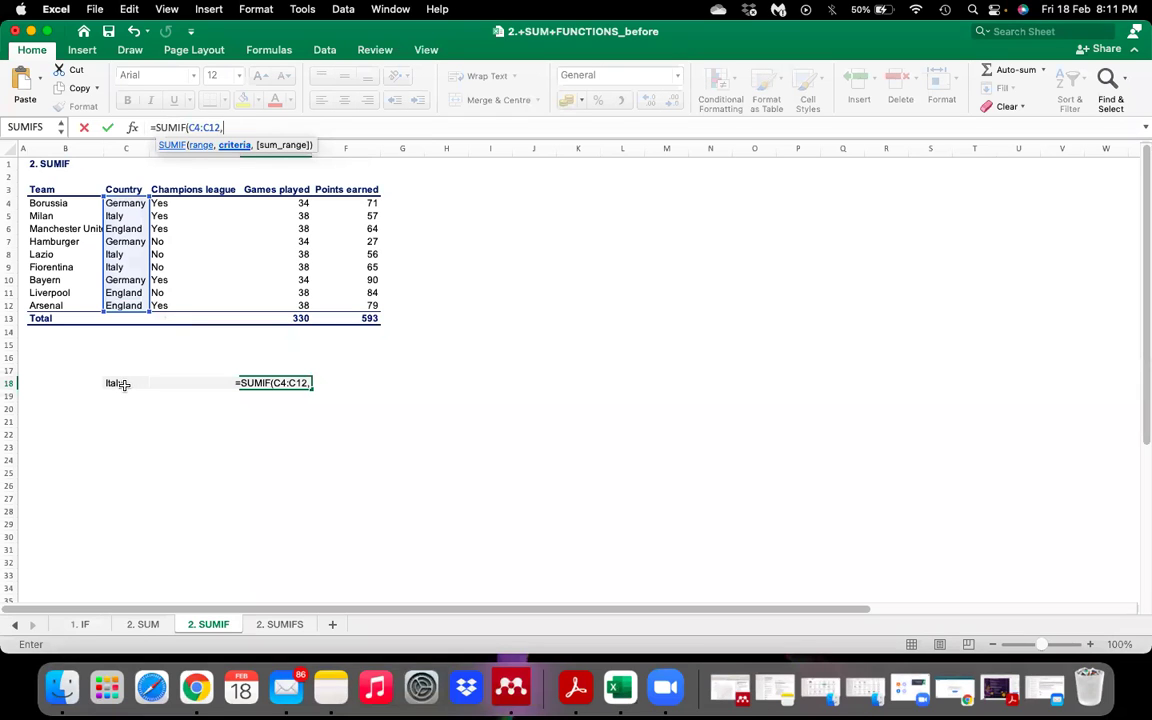
Step: Complete the E18 formula as =SUMIF(C4:C12,C18,E4:E12) to total the games played by Italian teams
click(121, 384)
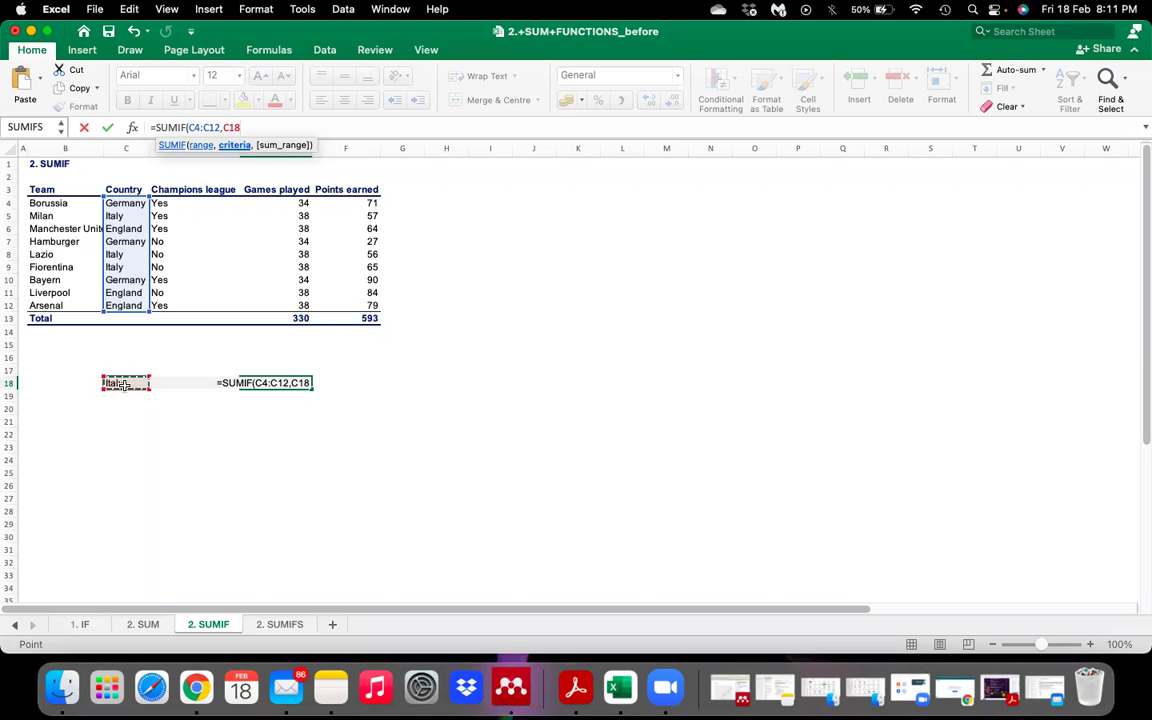
text(,)
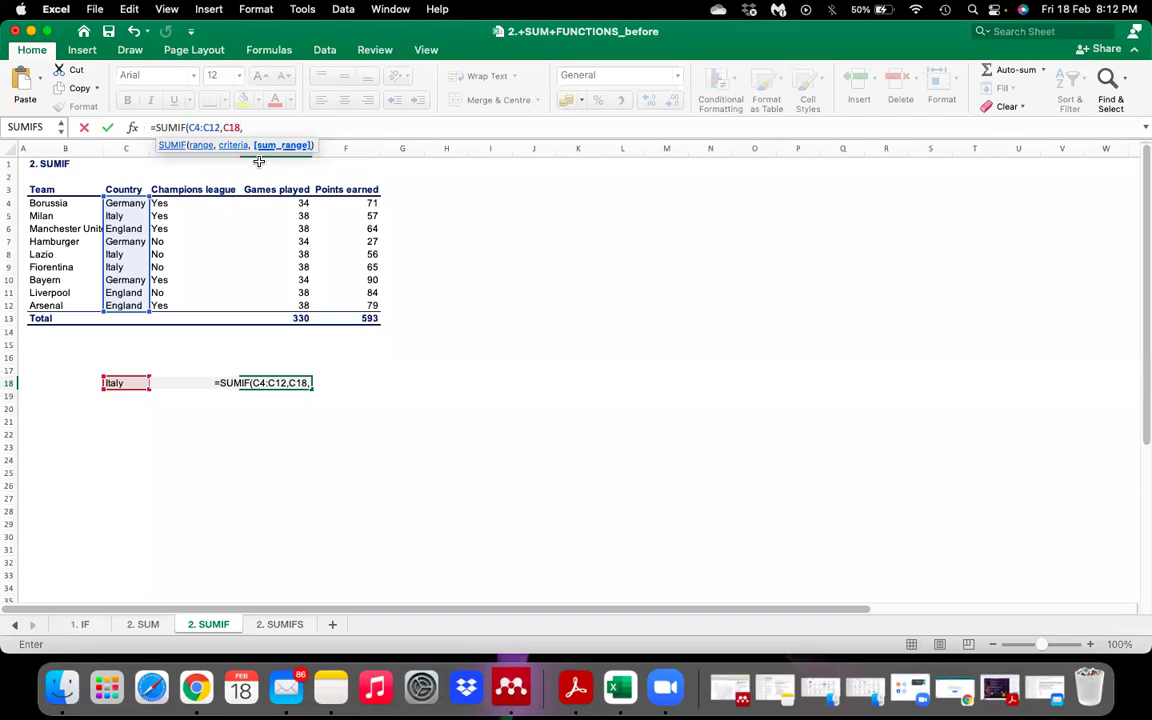
click(289, 204)
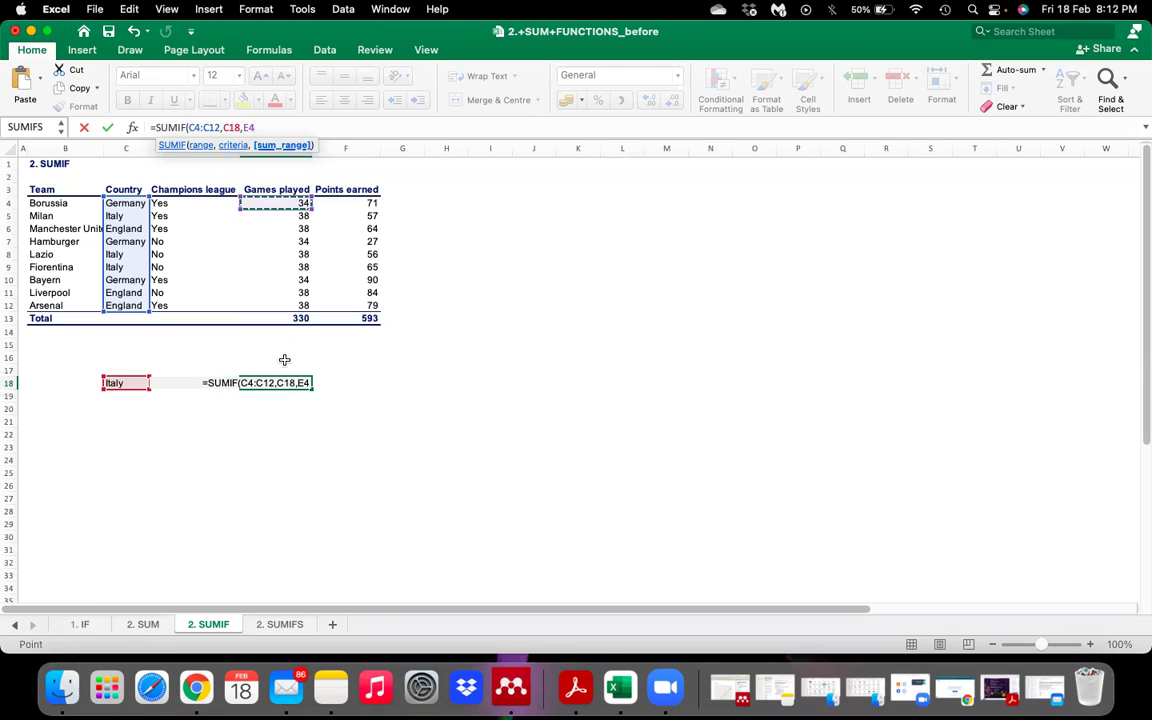
key(shift+Down)
key(shift+Down)
key(shift+Down)
key(shift+Down)
key(shift+Down)
key(shift+Down)
key(shift+Down)
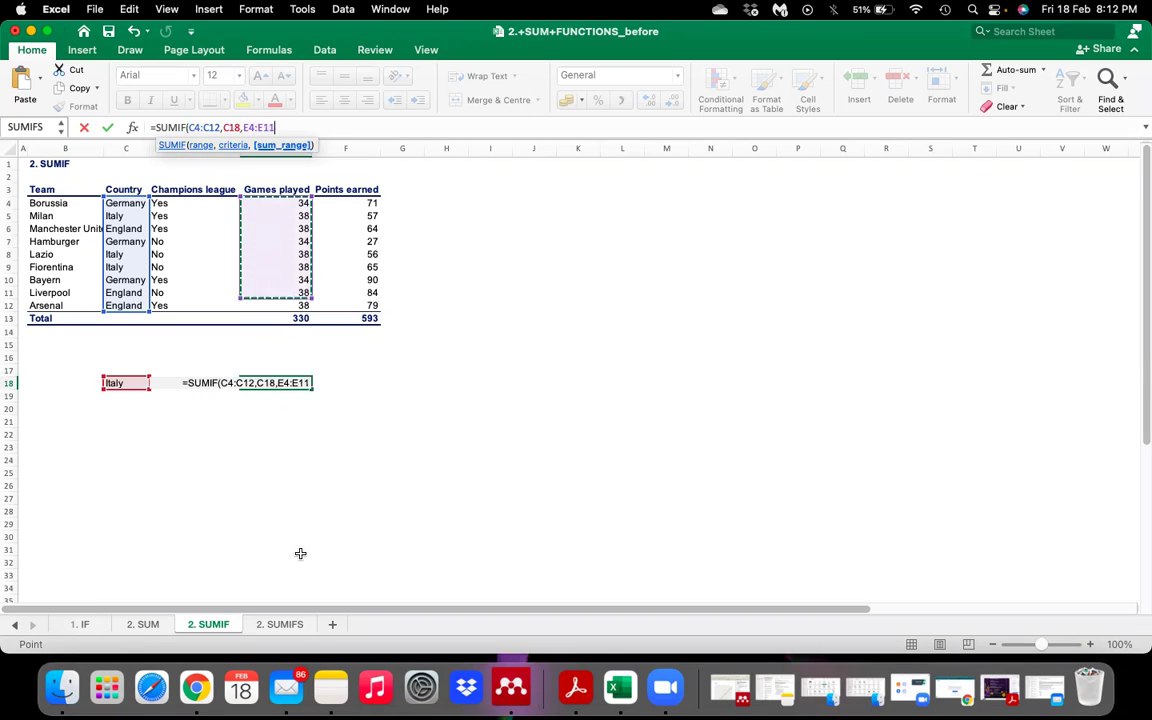
key(shift+Down)
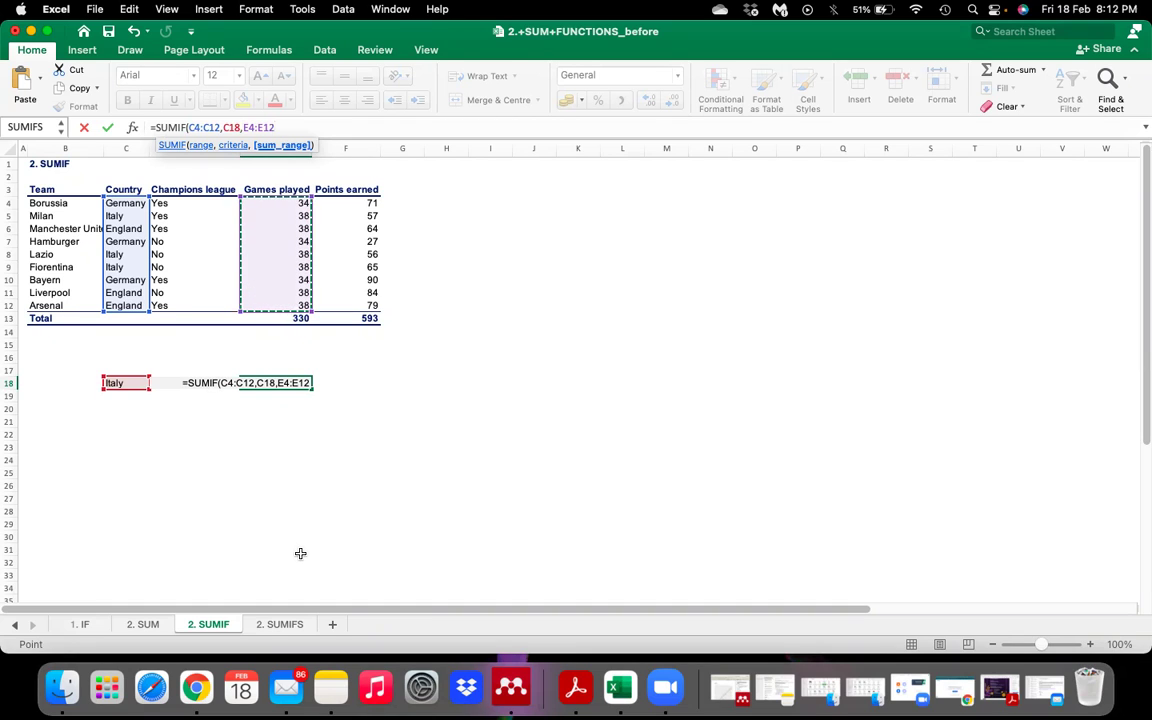
text())
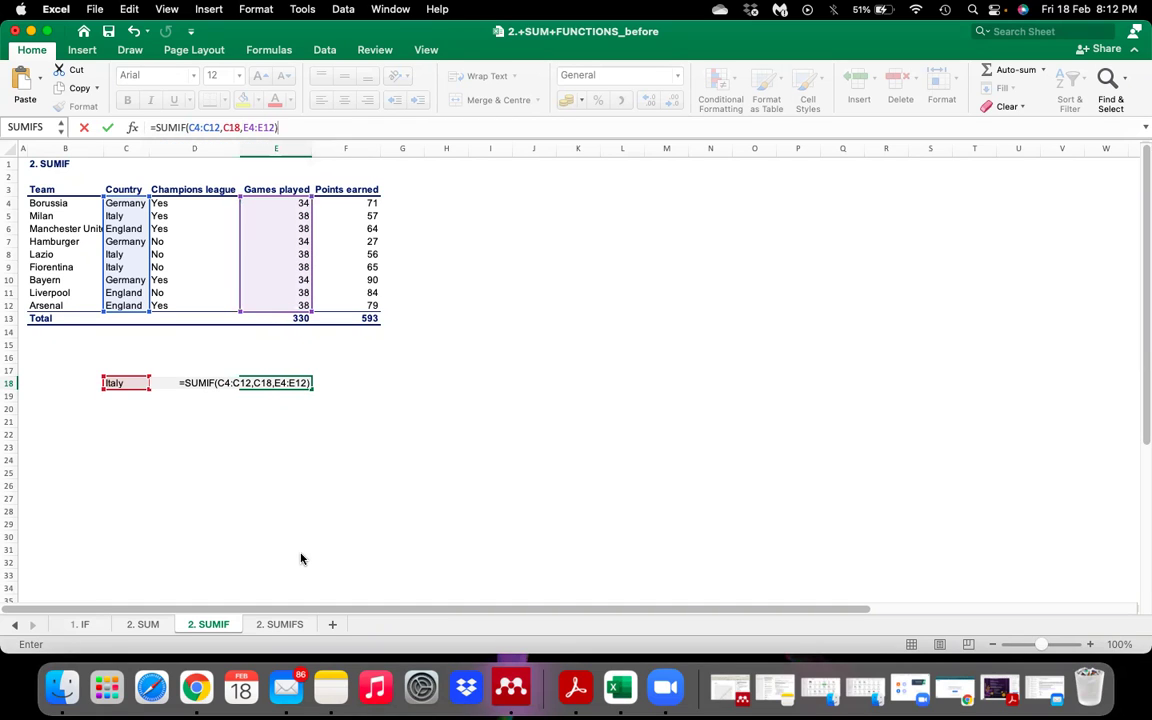
key(Return)
key(Up)
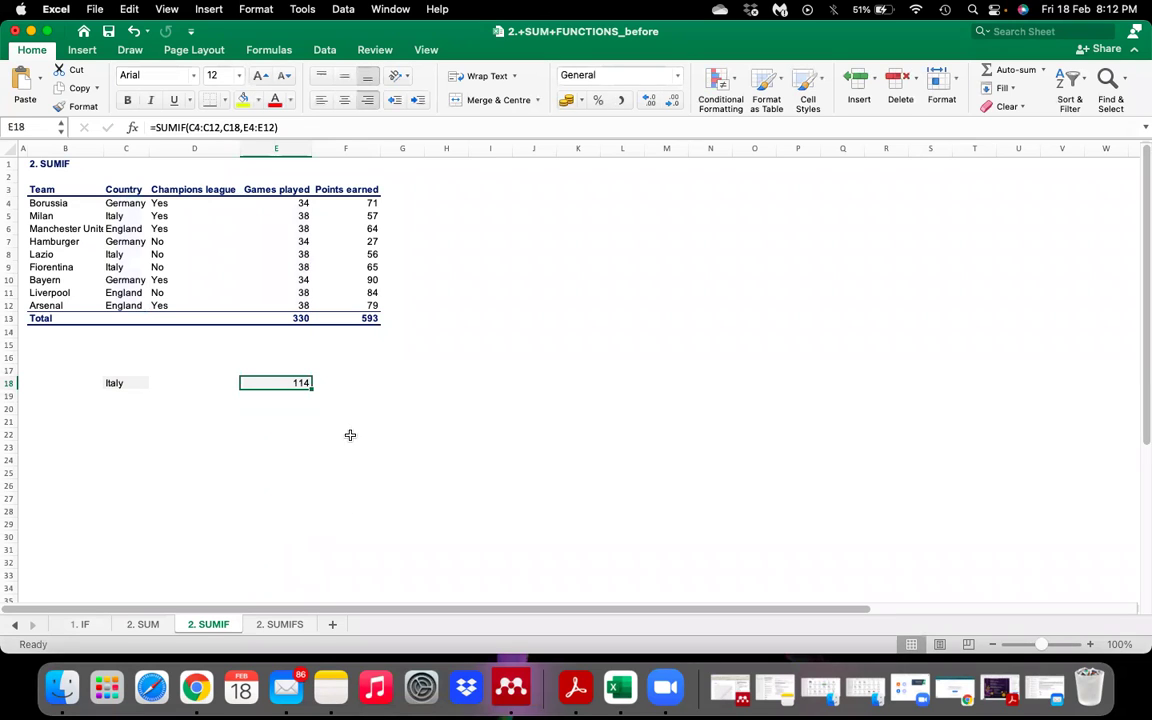
Step: Review the range and criteria arguments of the SUMIF formula in cell E18
click(296, 128)
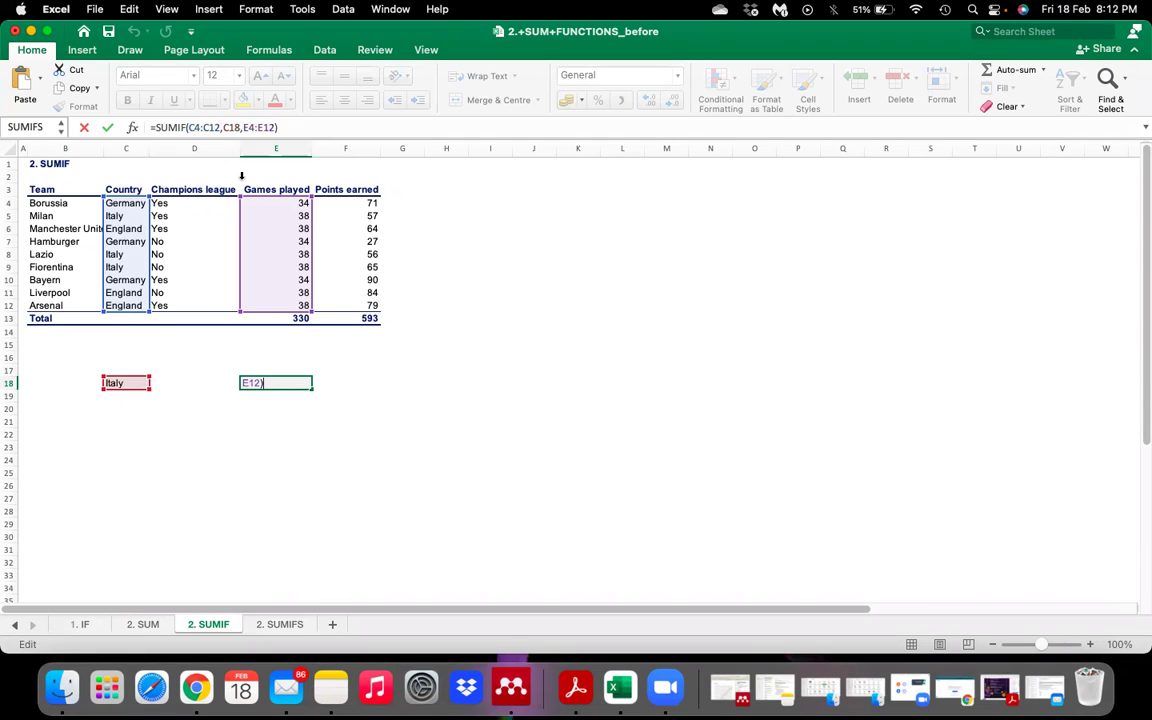
click(188, 128)
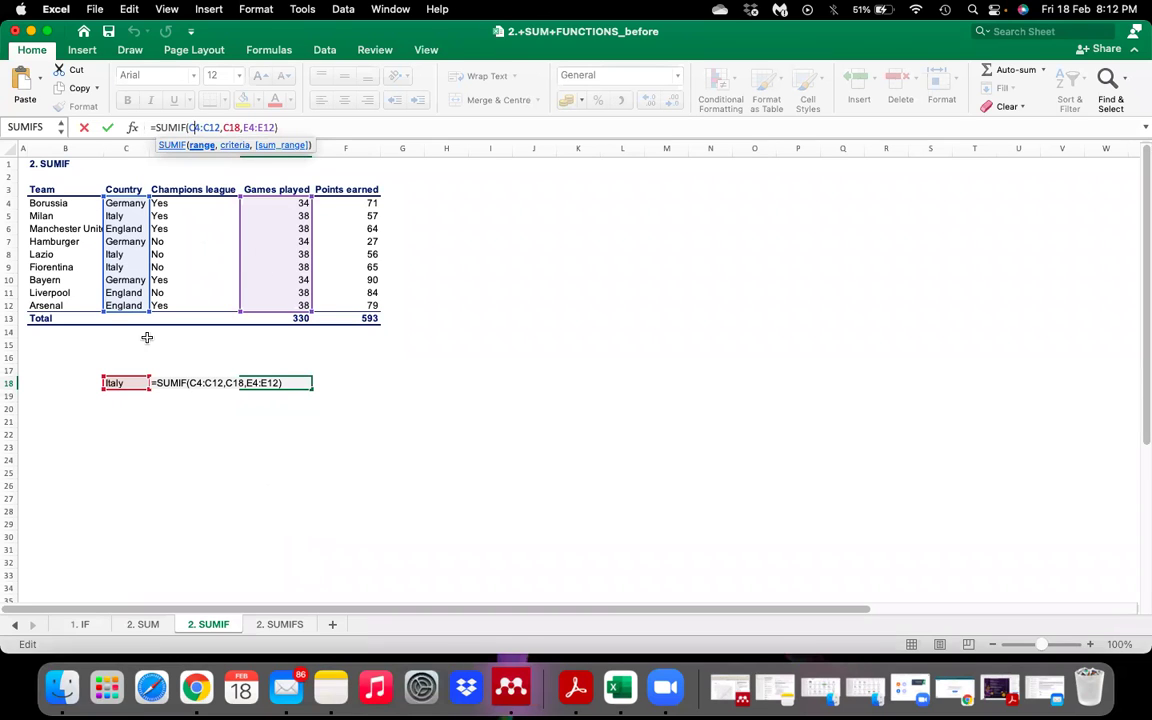
key(Right)
key(Right)
key(Right)
key(Right)
key(Right)
key(Right)
Step: Try to replace the sum range in the E18 SUMIF formula with the Points earned cells F4:F12
click(276, 128)
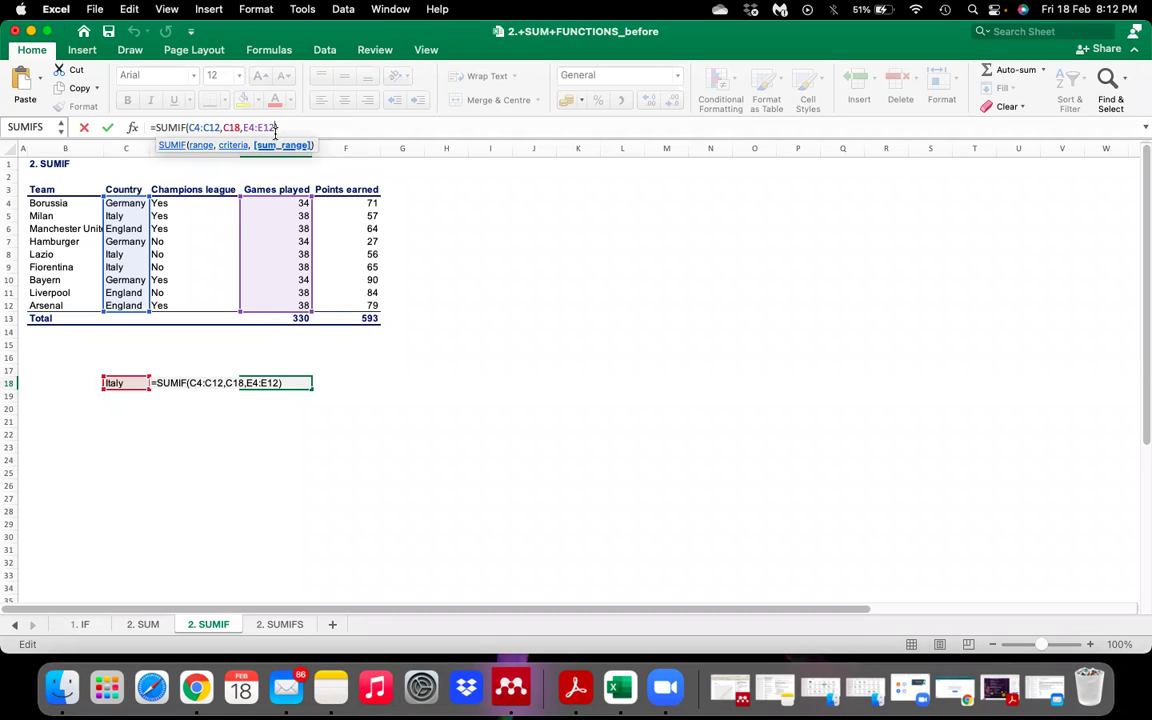
key(BackSpace)
key(BackSpace)
key(BackSpace)
key(BackSpace)
key(BackSpace)
key(BackSpace)
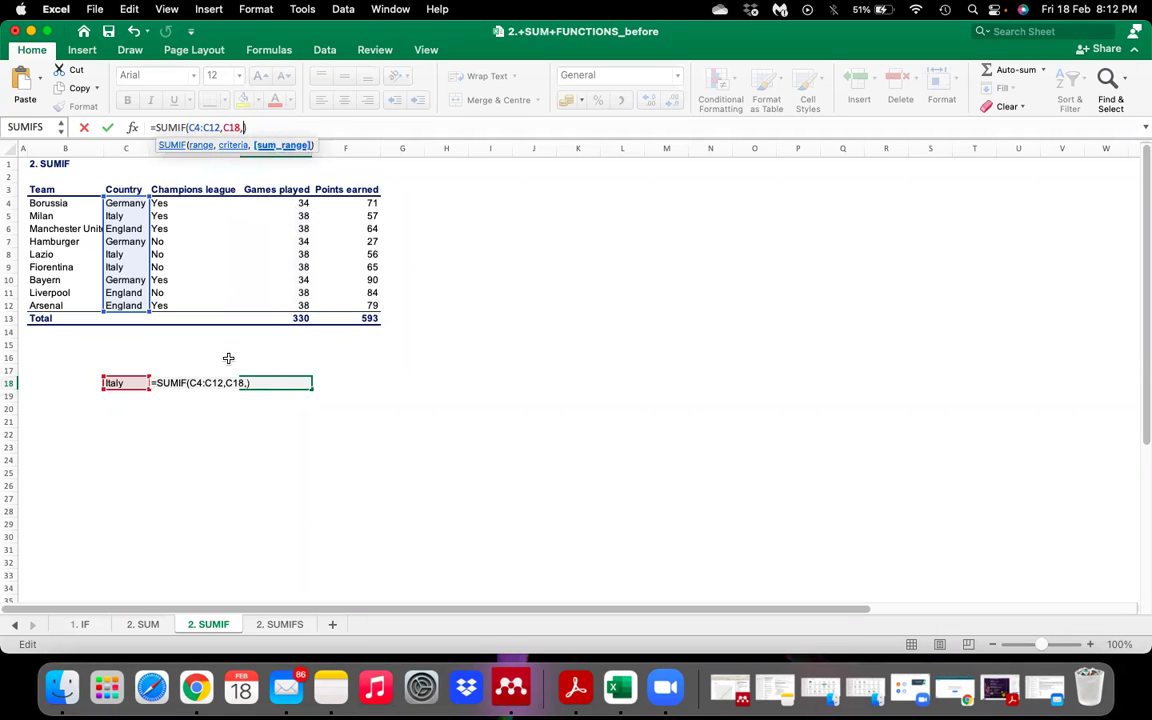
click(359, 203)
key(shift+Down)
key(shift+Down)
key(shift+Down)
key(shift+Down)
key(shift+Down)
key(shift+Down)
key(shift+Down)
key(shift+Down)
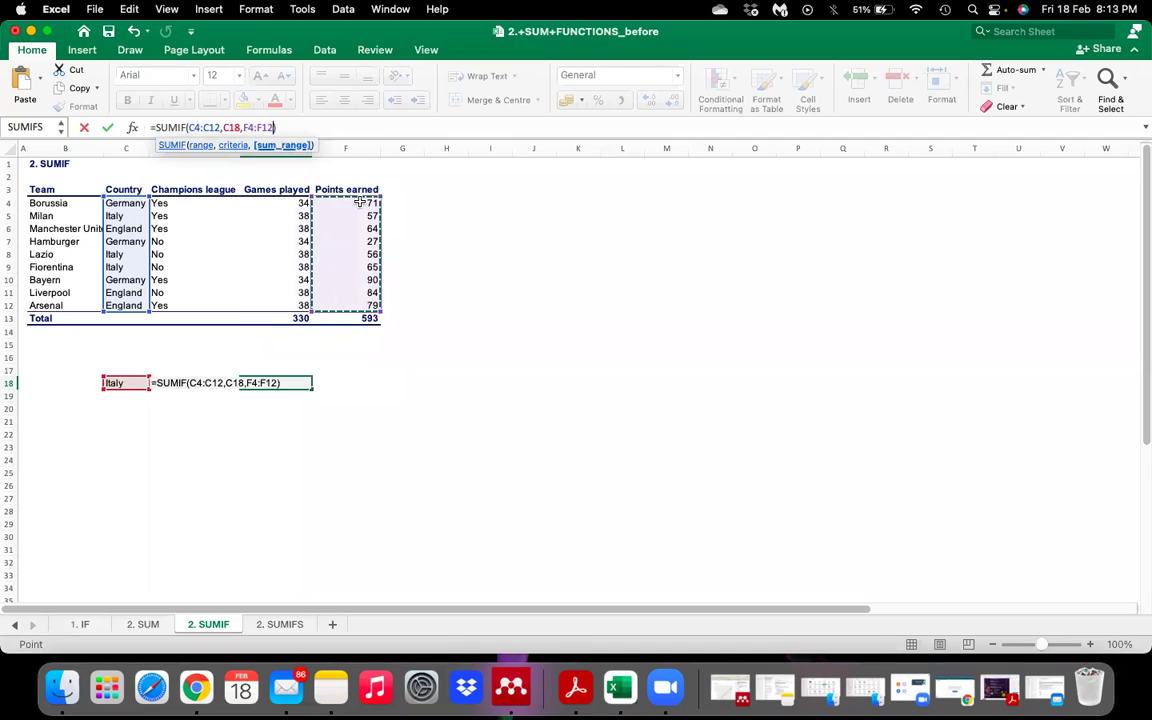
key(shift+Up)
key(shift+Up)
key(shift+Up)
key(shift+Up)
key(shift+Up)
key(shift+Up)
key(shift+Up)
key(shift+Up)
key(Right)
key(ctrl+Return)
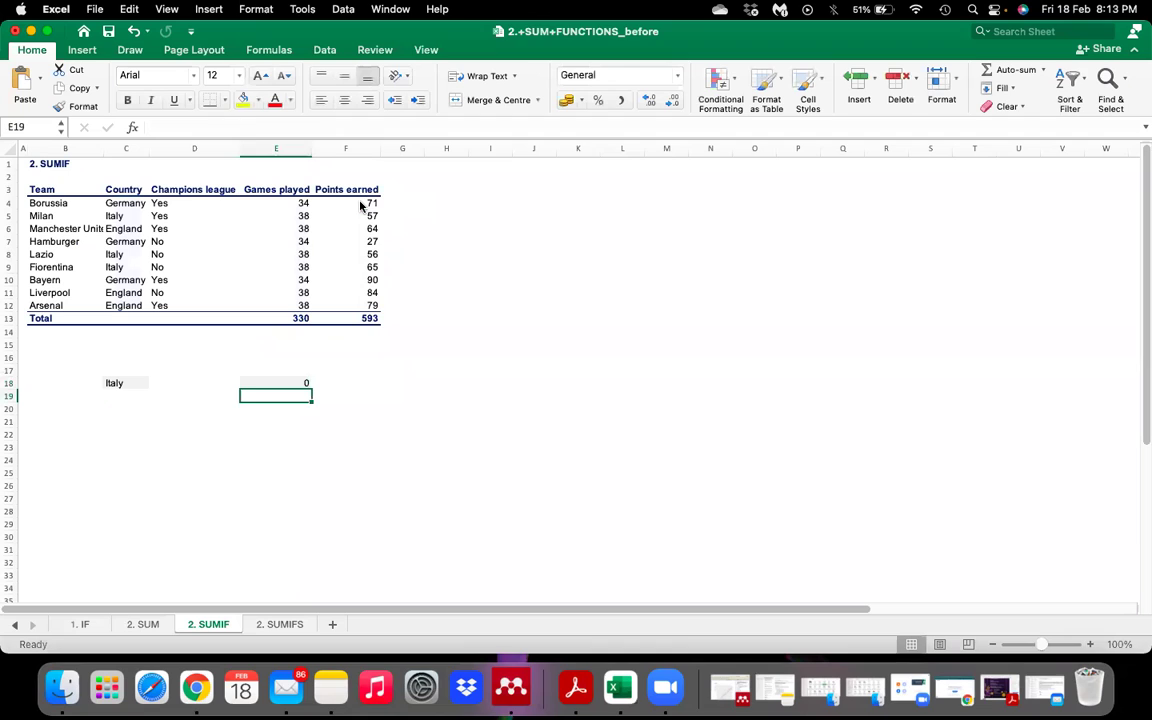
click(256, 127)
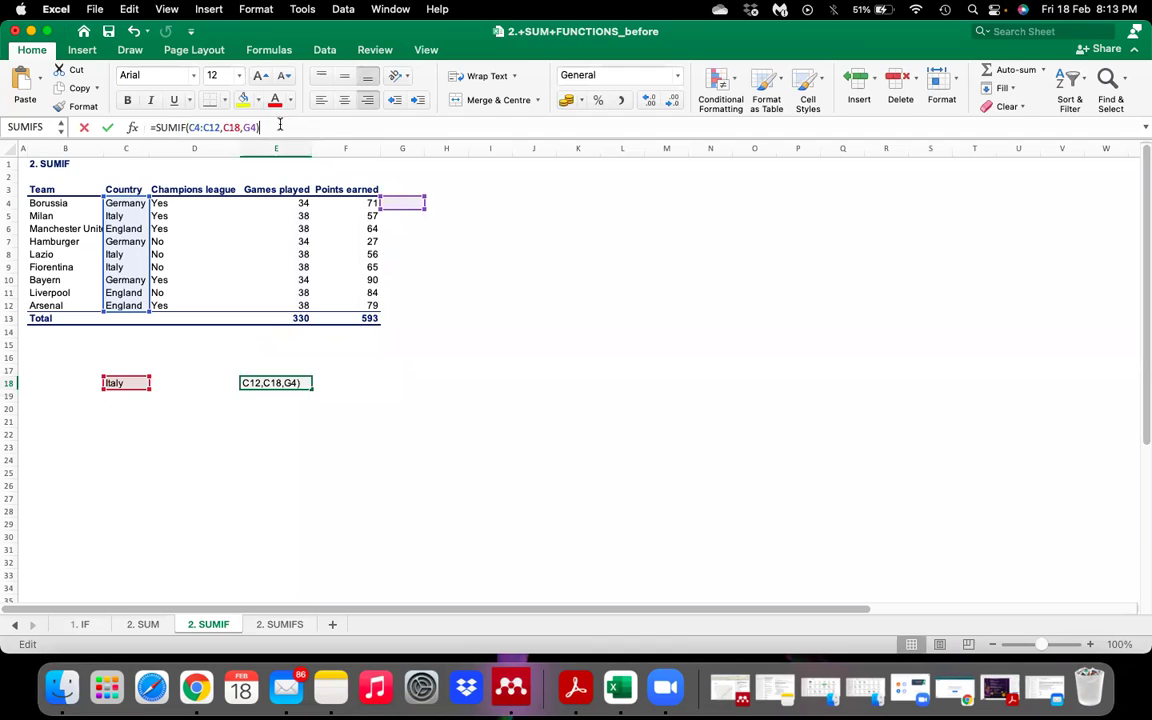
click(267, 203)
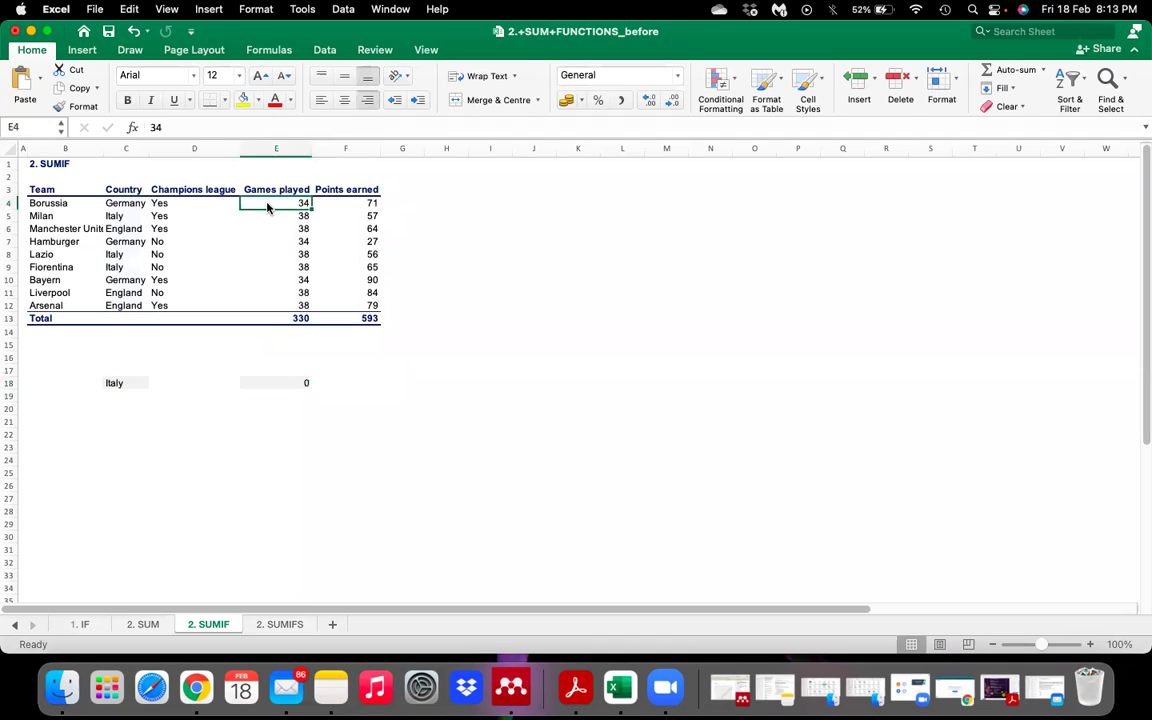
click(371, 204)
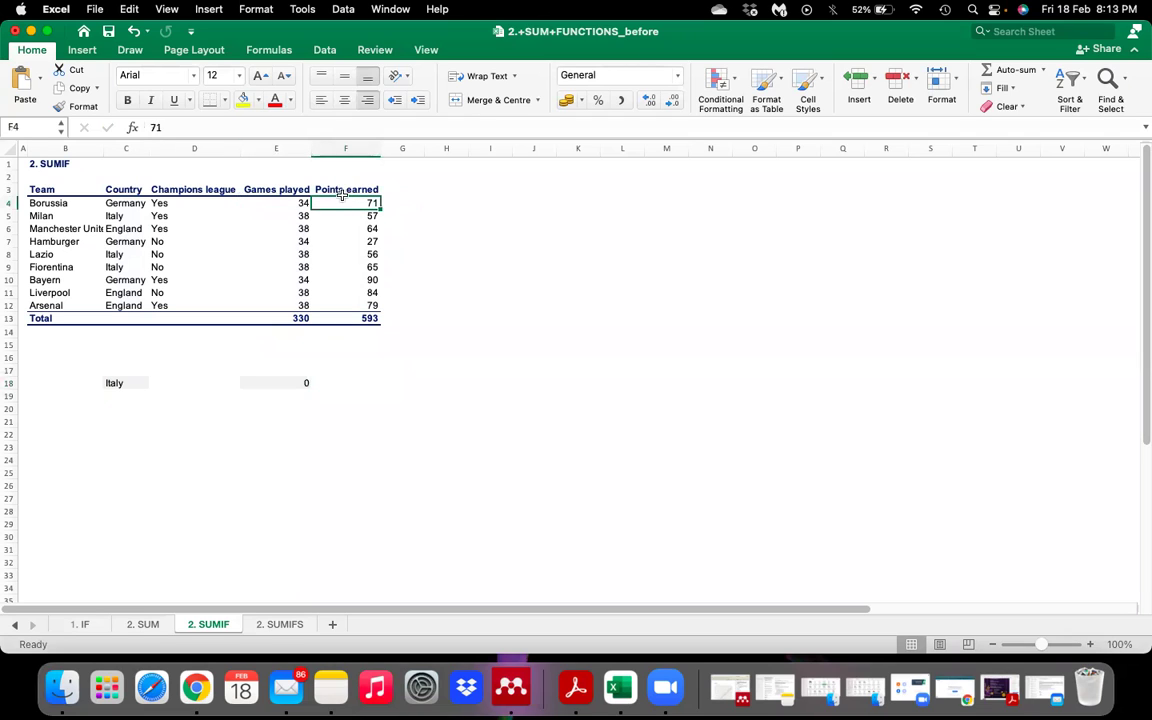
double_click(336, 205)
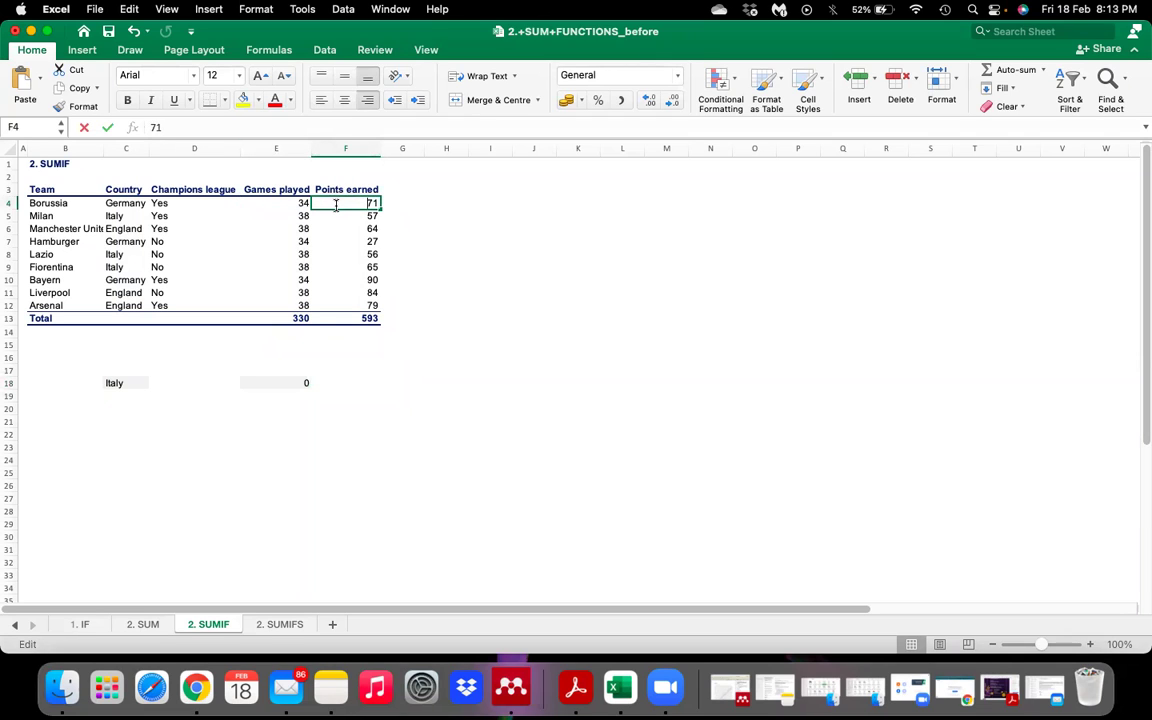
Step: Correct the E18 formula to =SUMIF(C4:C12,C18,F4:F12) so it totals the points earned by Italian teams
click(300, 384)
click(253, 127)
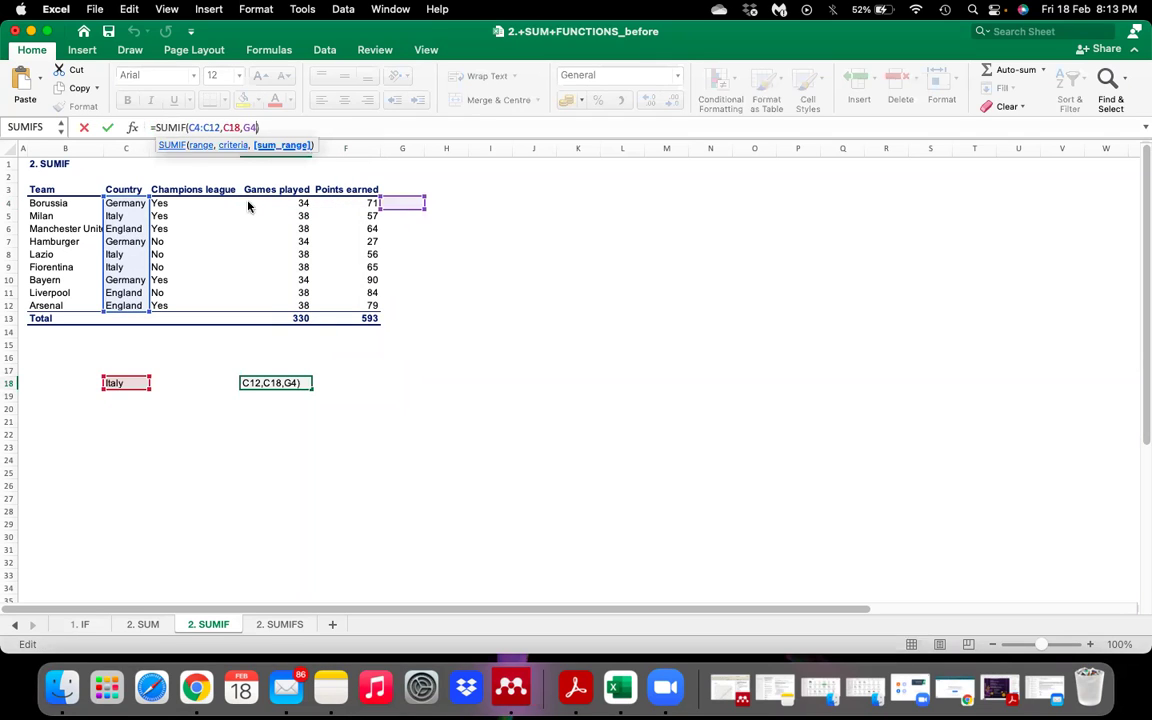
key(BackSpace)
key(BackSpace)
drag(345, 204, 350, 292)
key(Return)
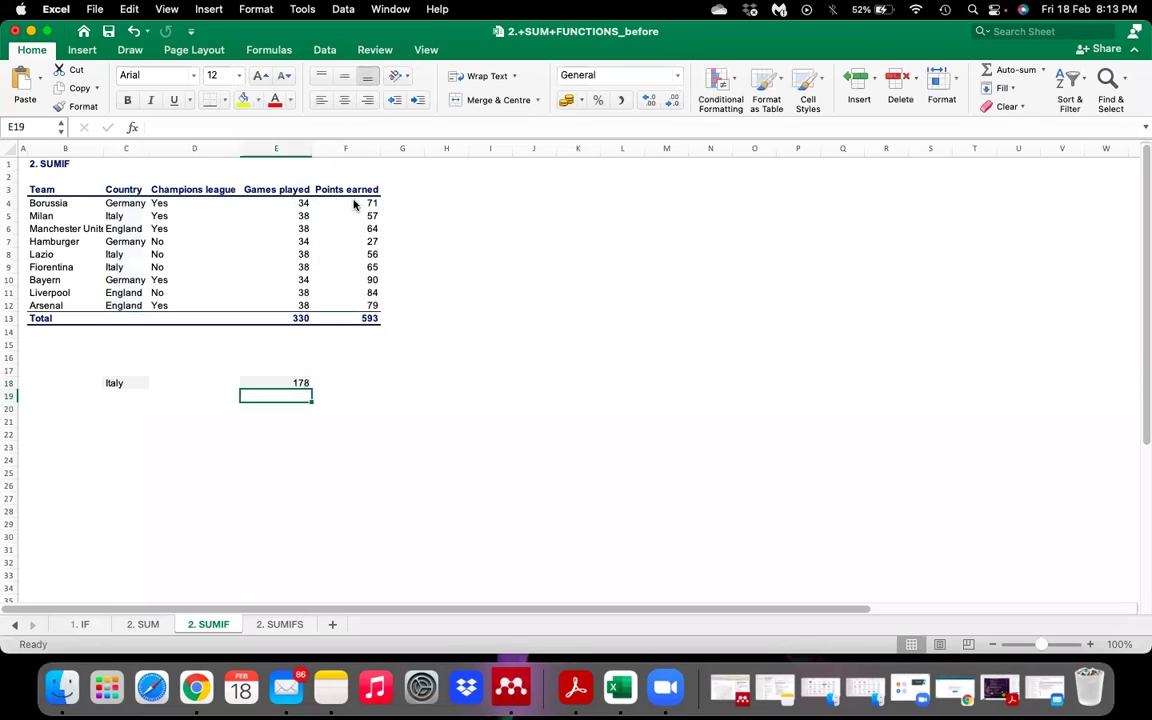
key(Up)
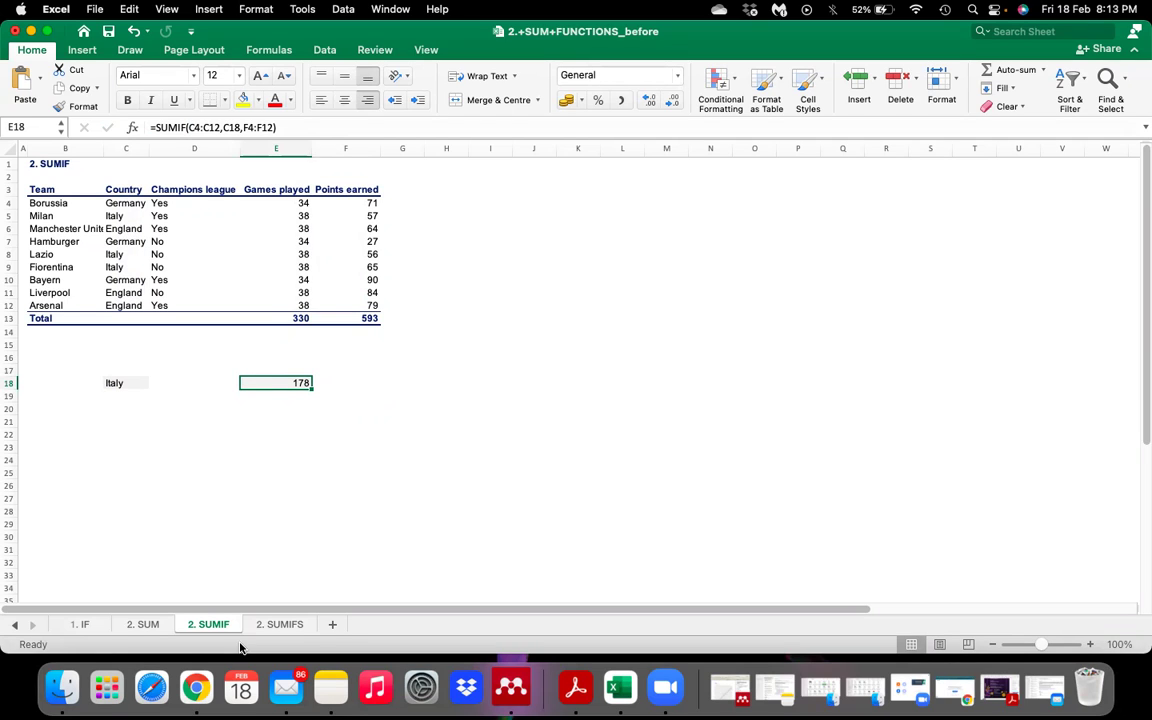
Step: Enlarge the font of the entire 2. SUMIFS sheet to size 12 and auto-fit its column widths
click(281, 624)
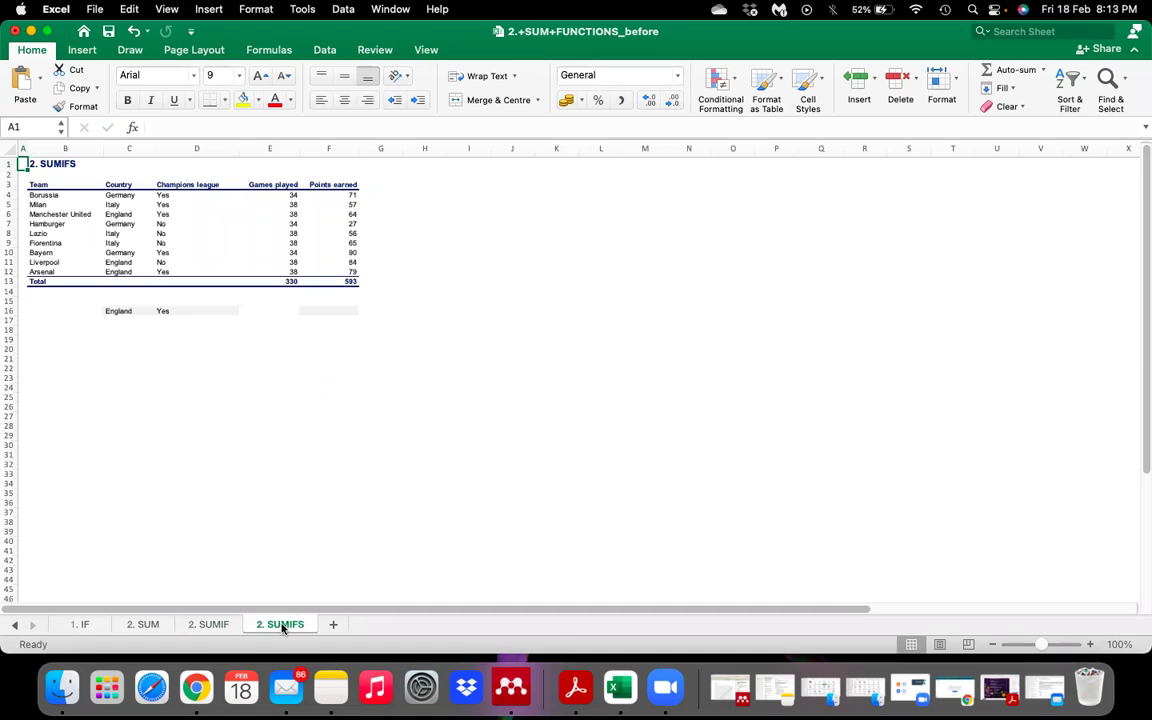
click(9, 145)
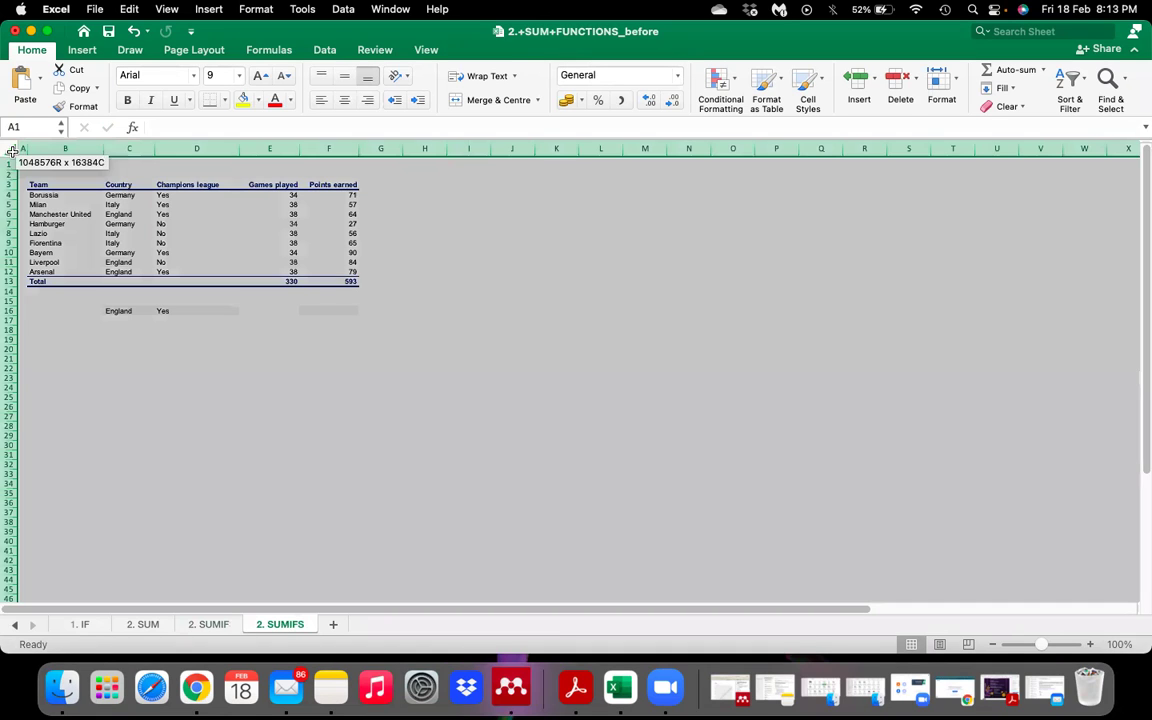
click(258, 76)
click(258, 76)
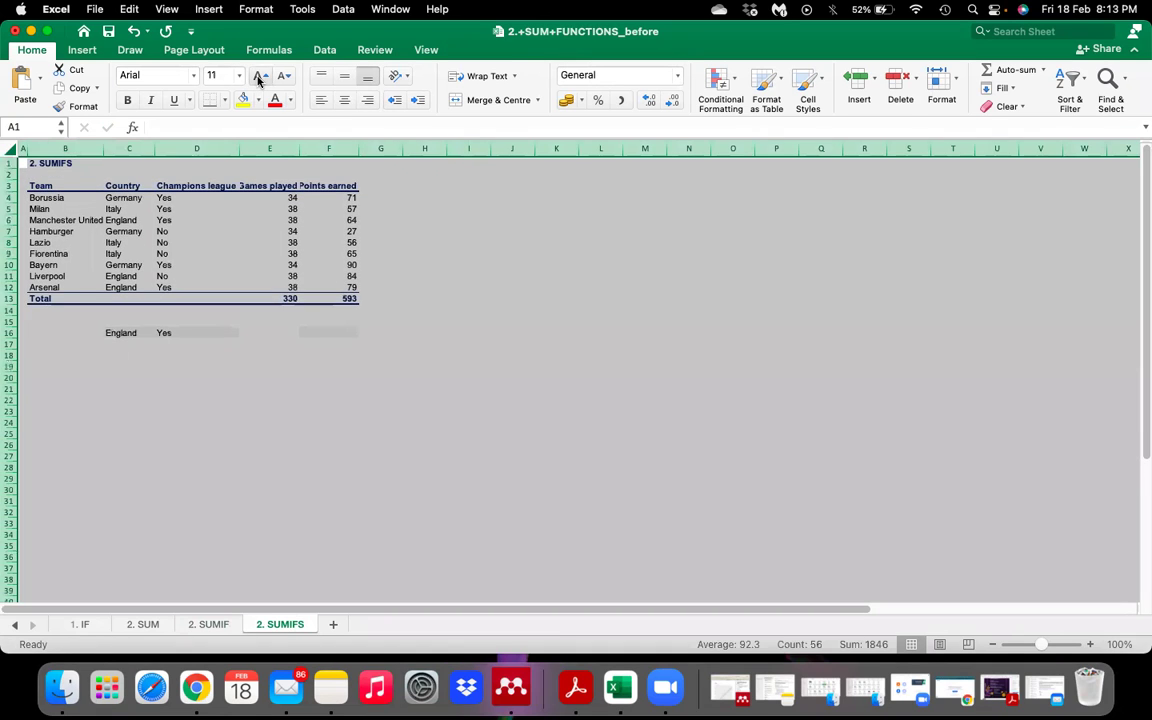
click(258, 76)
double_click(104, 149)
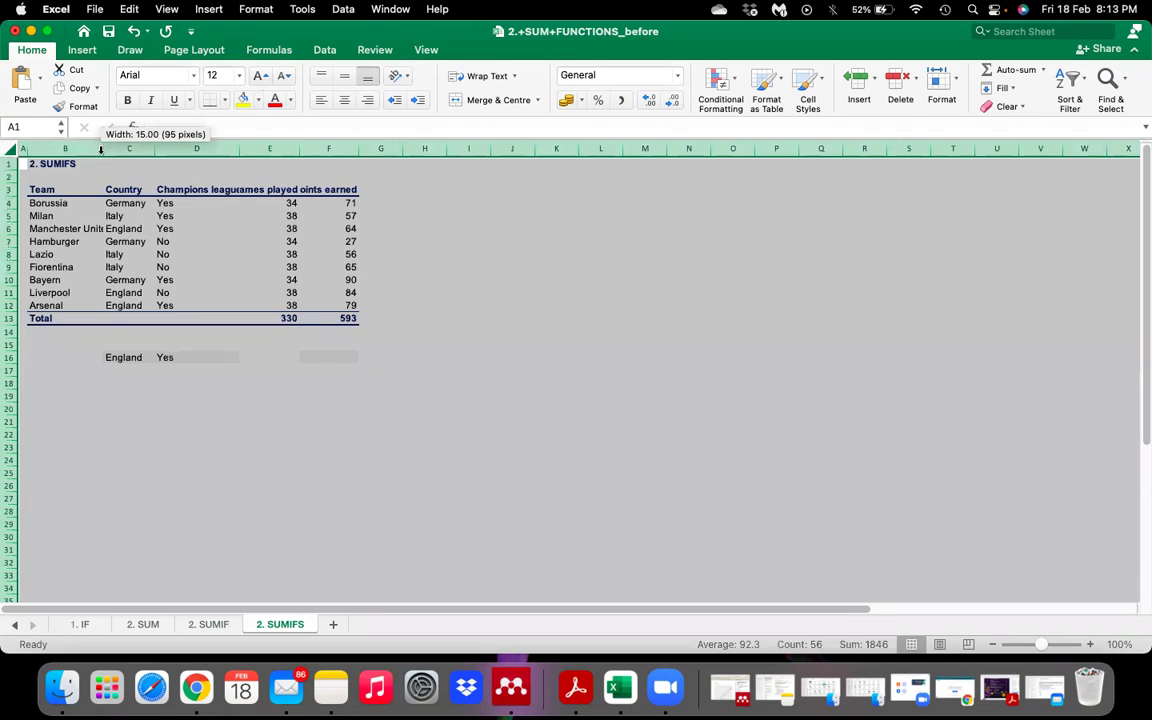
Step: Examine the SUMIFS example's result cell F16, its criteria cells C16 and D16, and the Country column
click(352, 357)
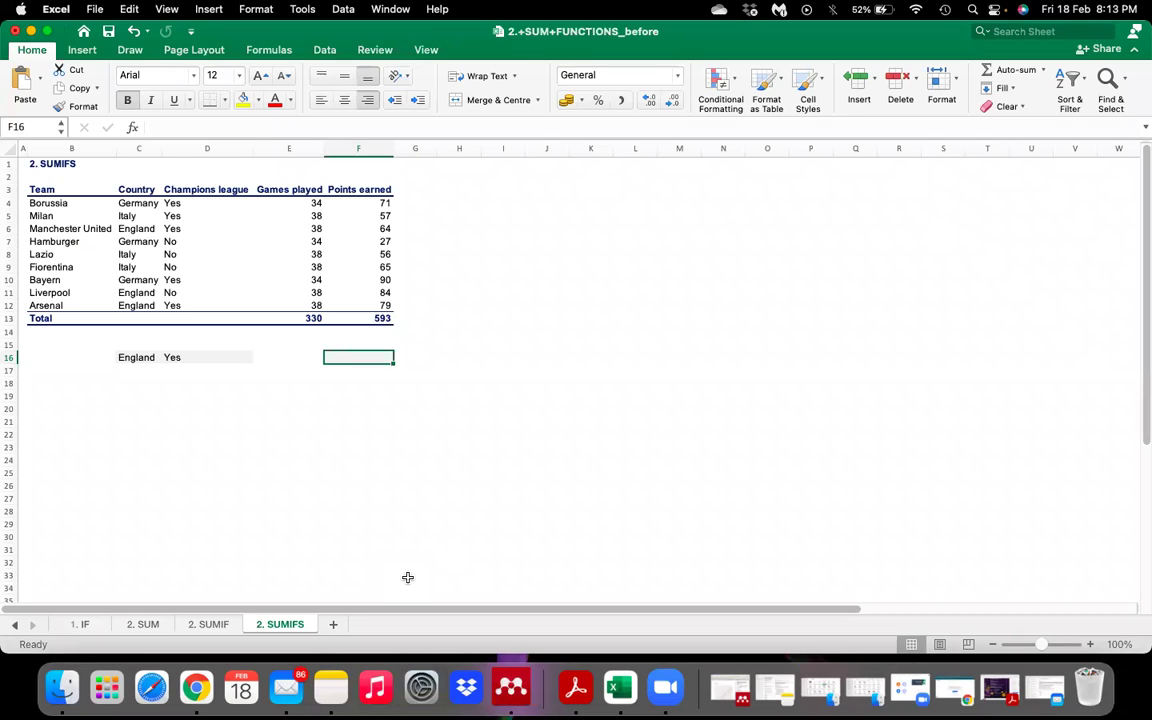
click(139, 357)
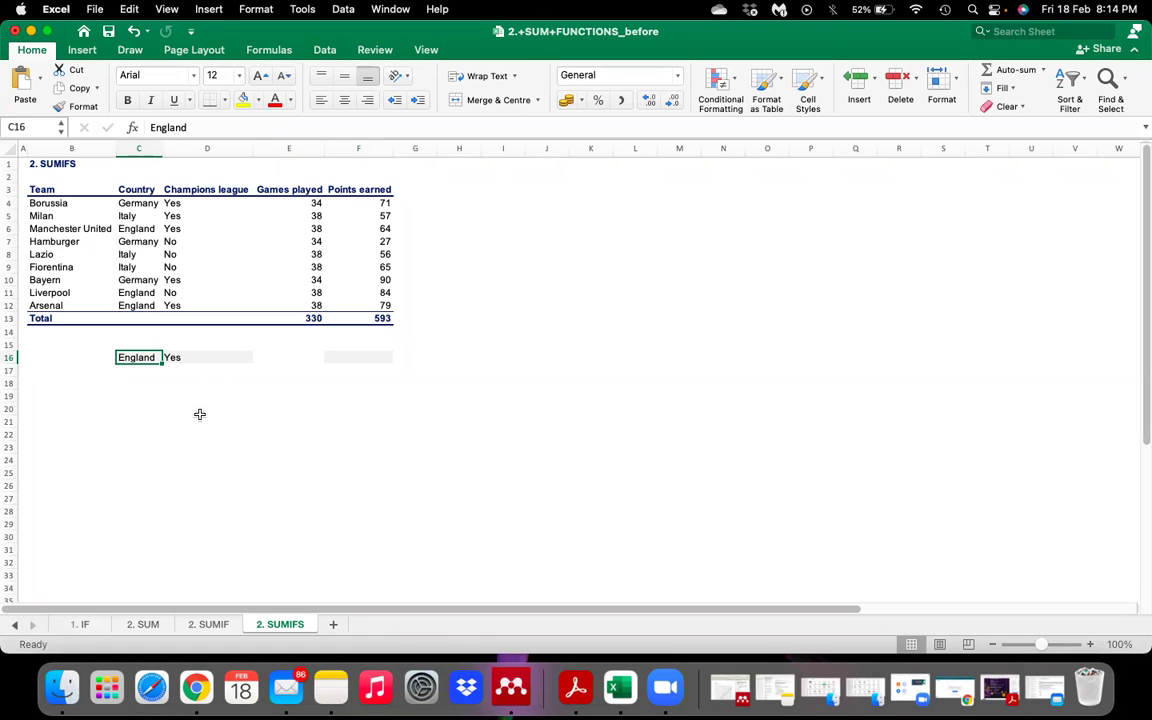
click(138, 148)
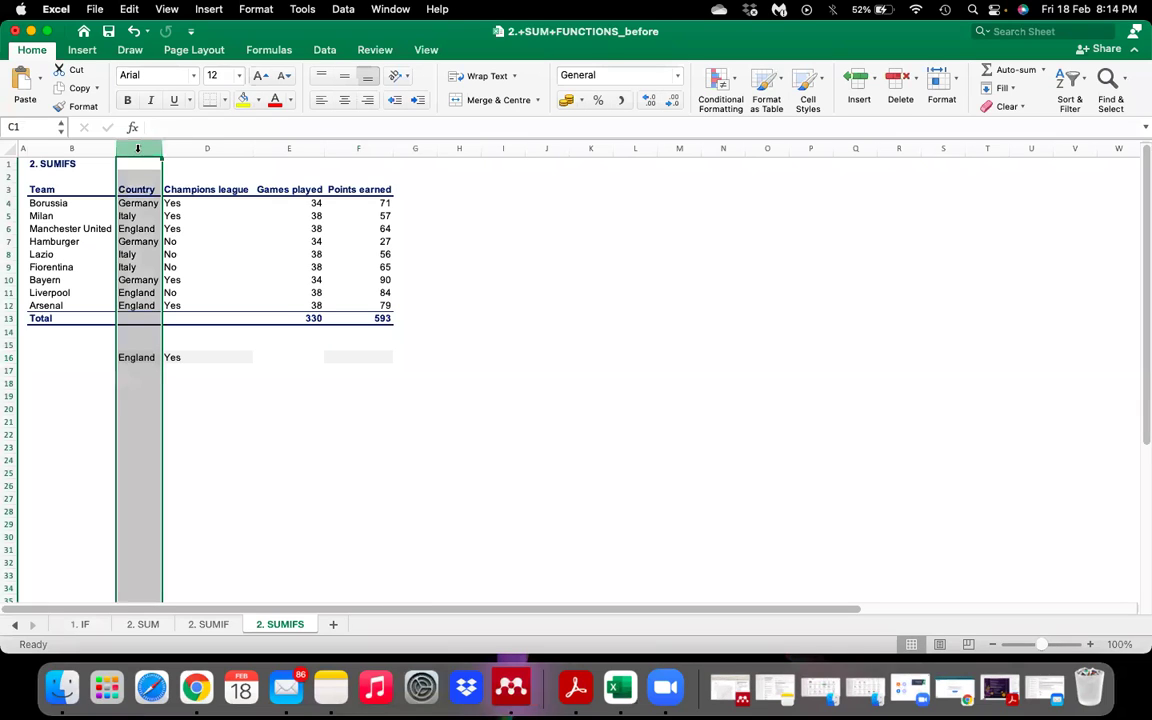
click(191, 355)
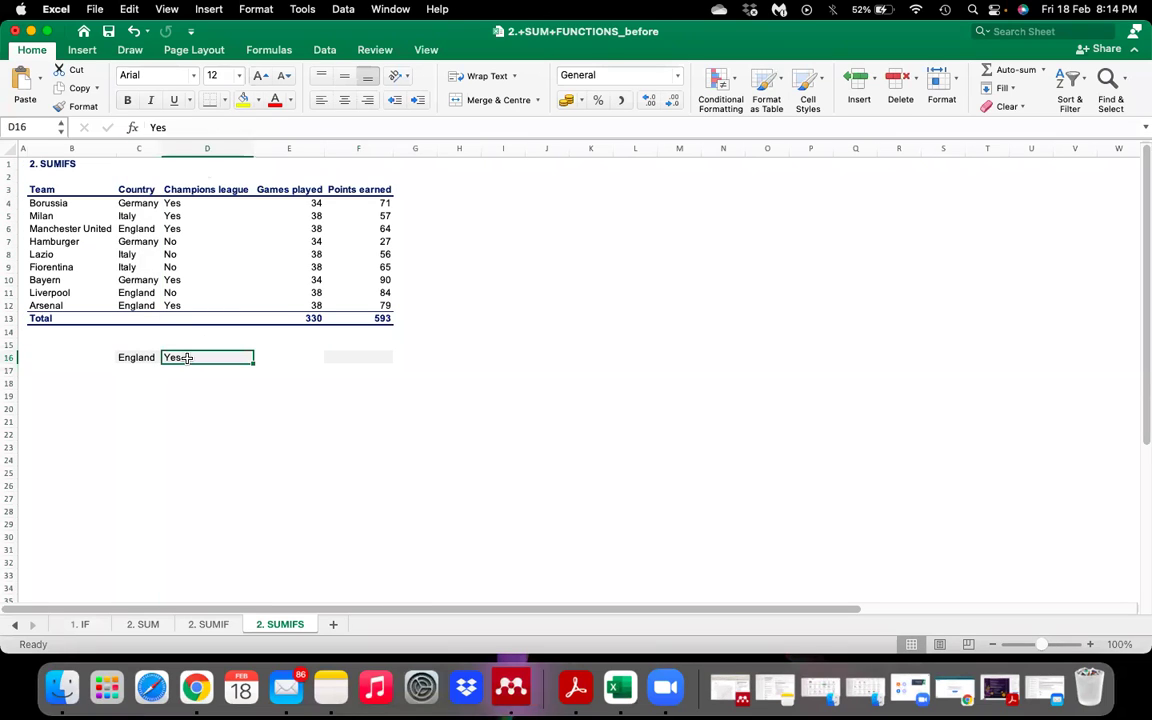
Step: Start a SUMIFS formula in cell F16 with the Points earned cells F4:F12 as the sum range
click(204, 147)
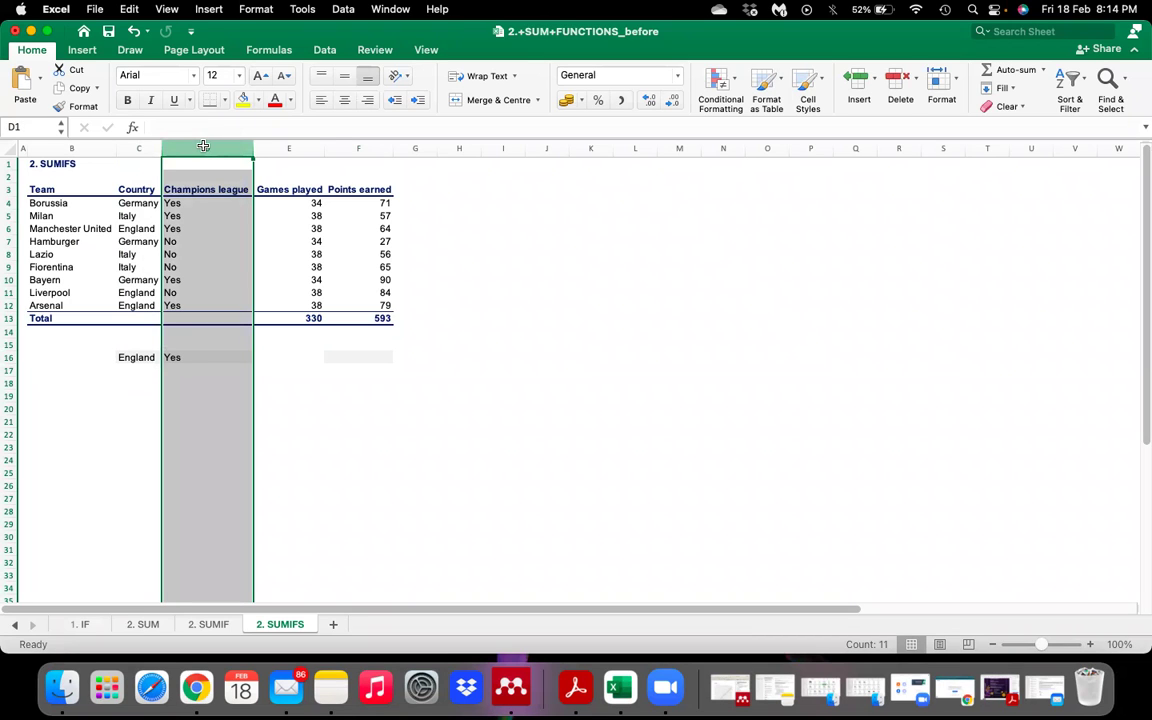
click(361, 148)
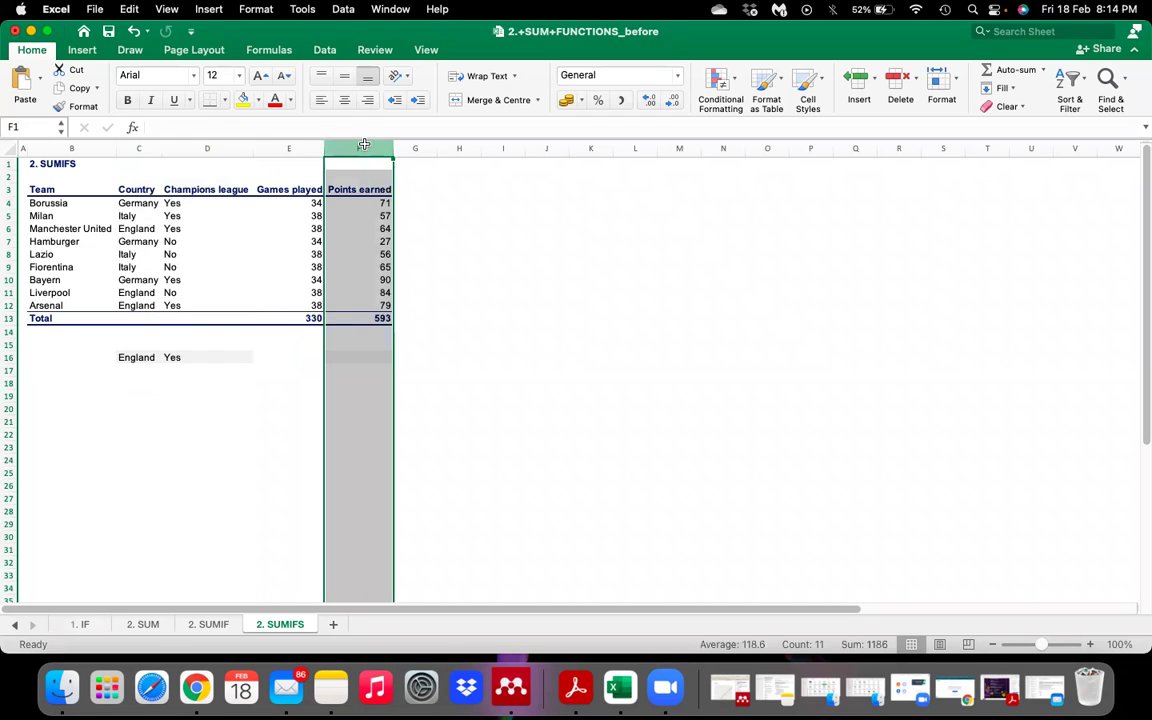
click(283, 374)
click(352, 358)
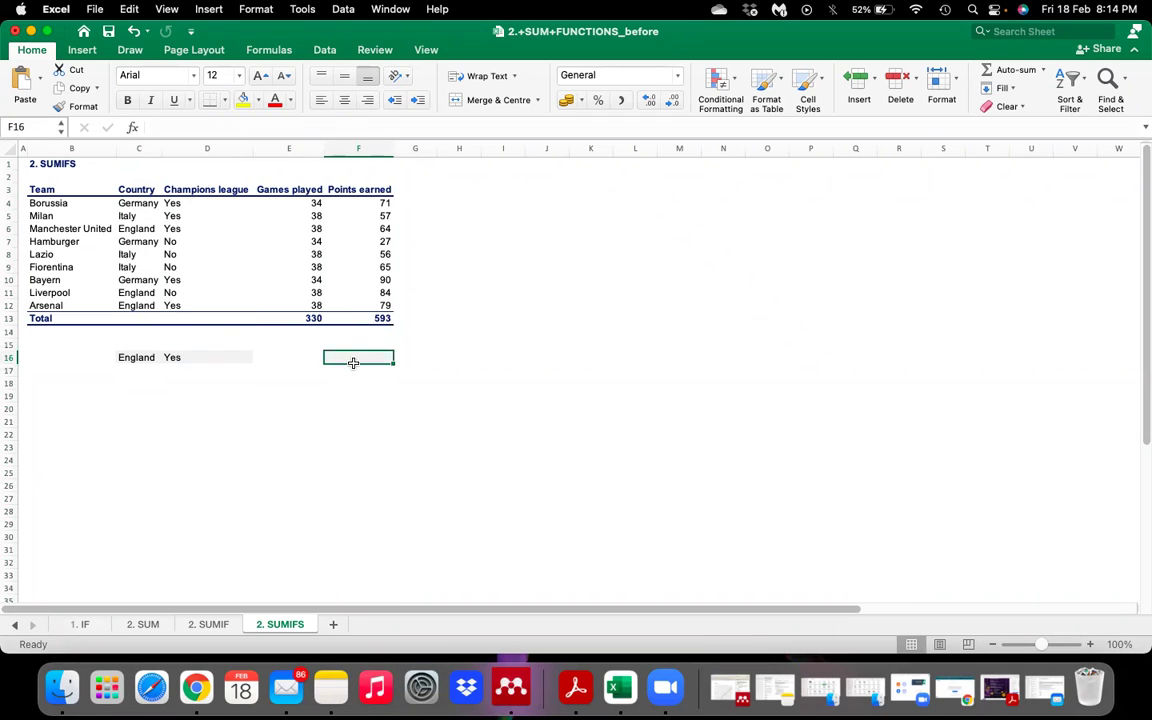
click(192, 129)
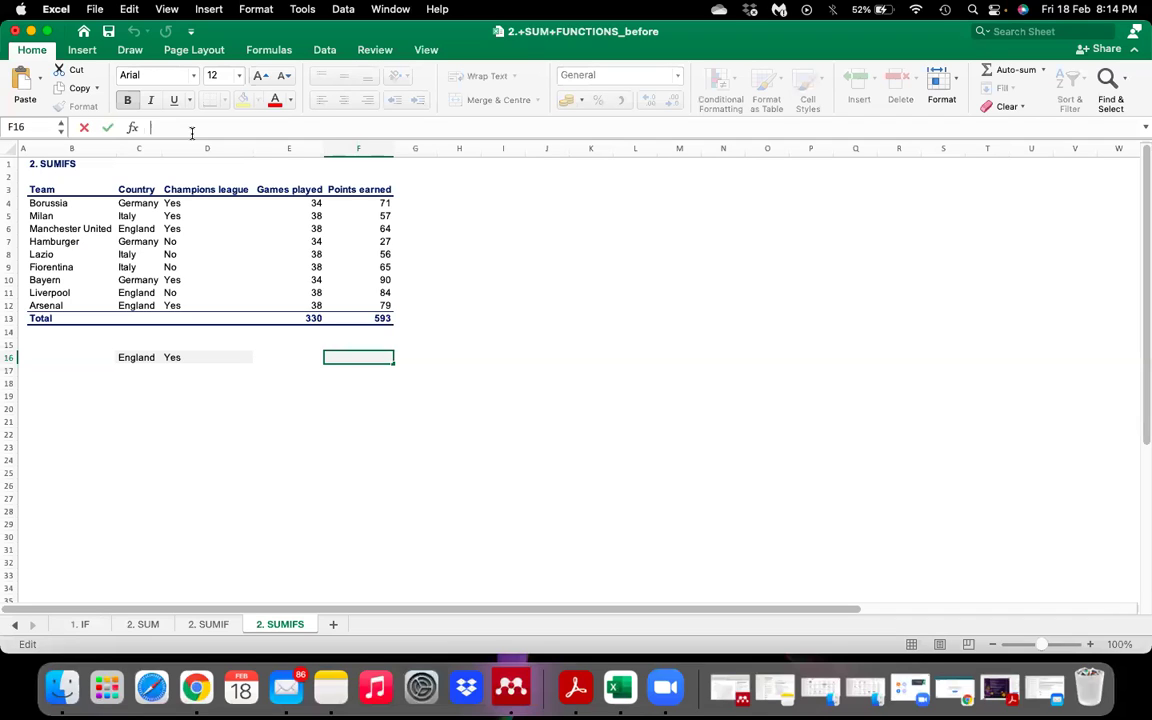
text(=Sumifs)
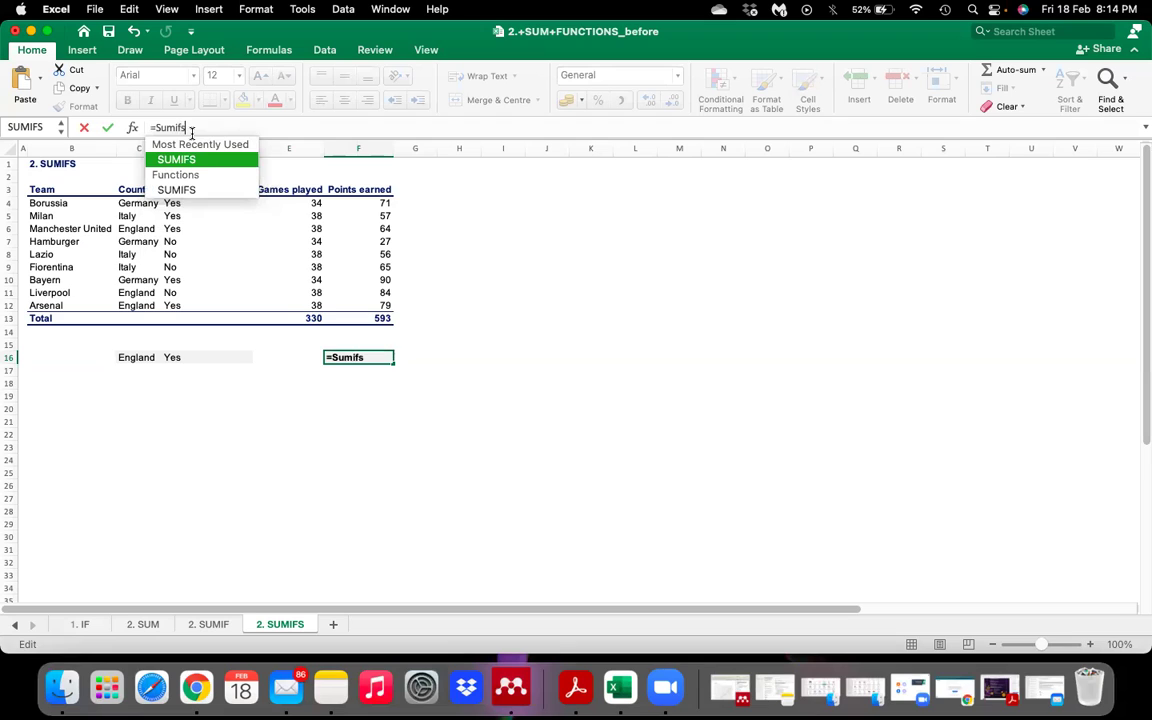
key(Tab)
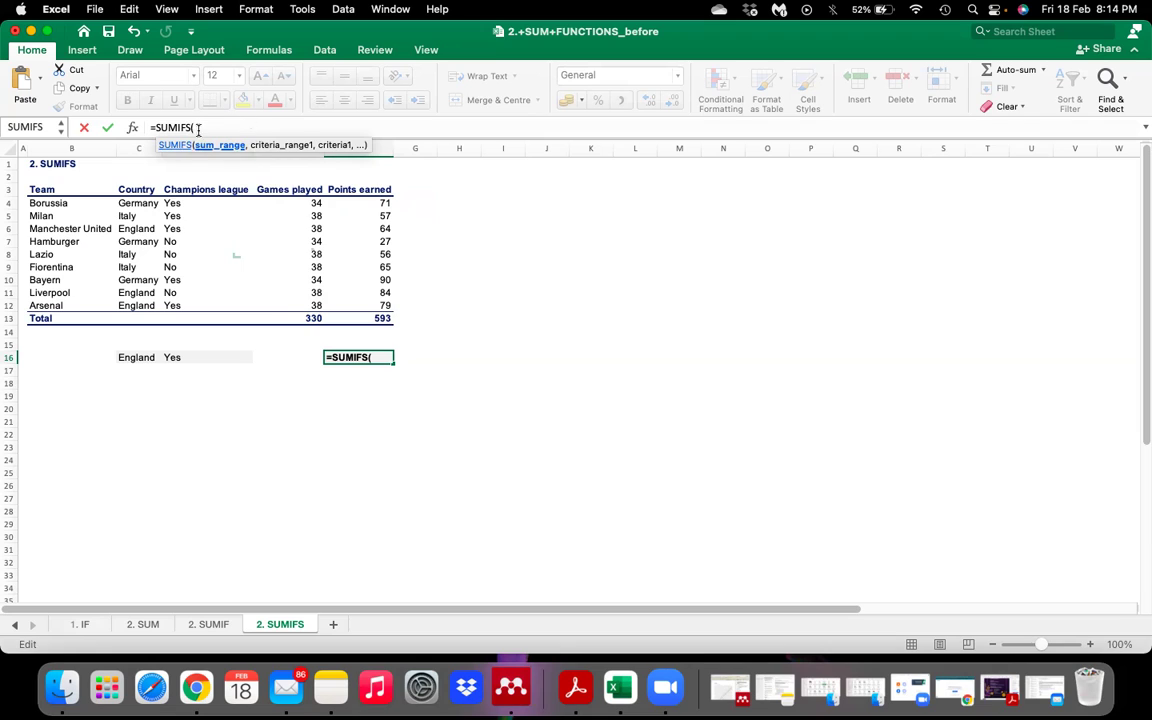
click(372, 203)
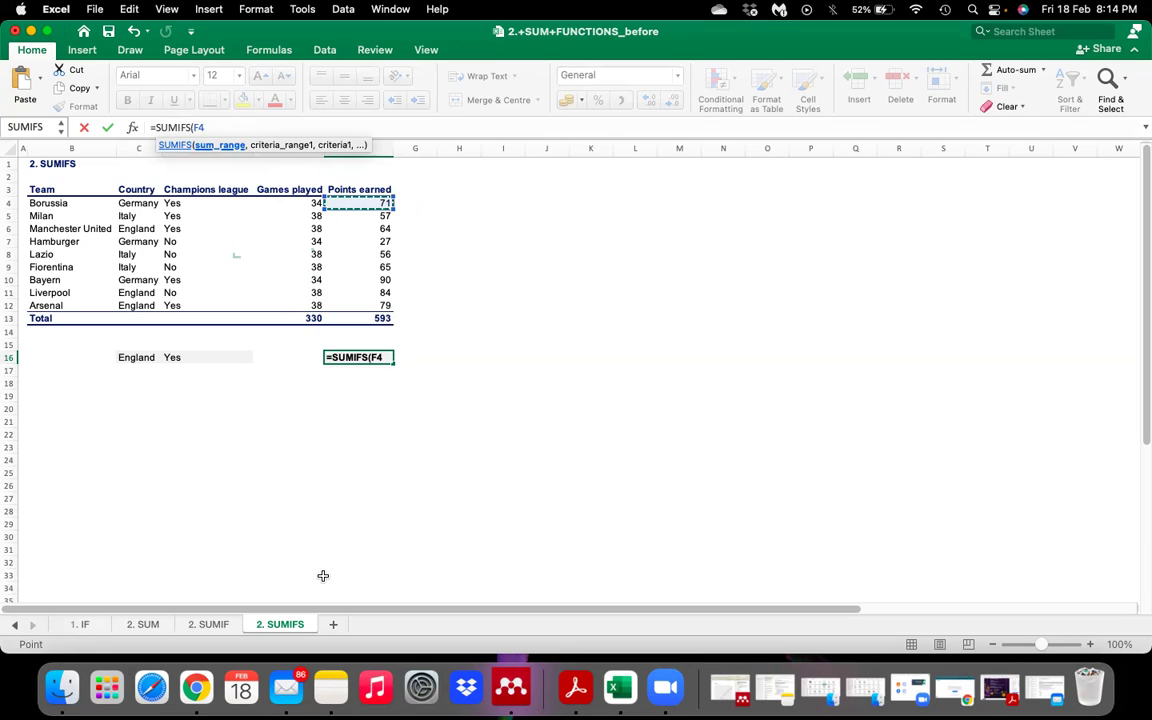
key(shift+Down)
key(shift+Down)
key(shift+Down)
key(shift+Down)
key(shift+Down)
key(shift+Down)
key(shift+Down)
key(shift+Down)
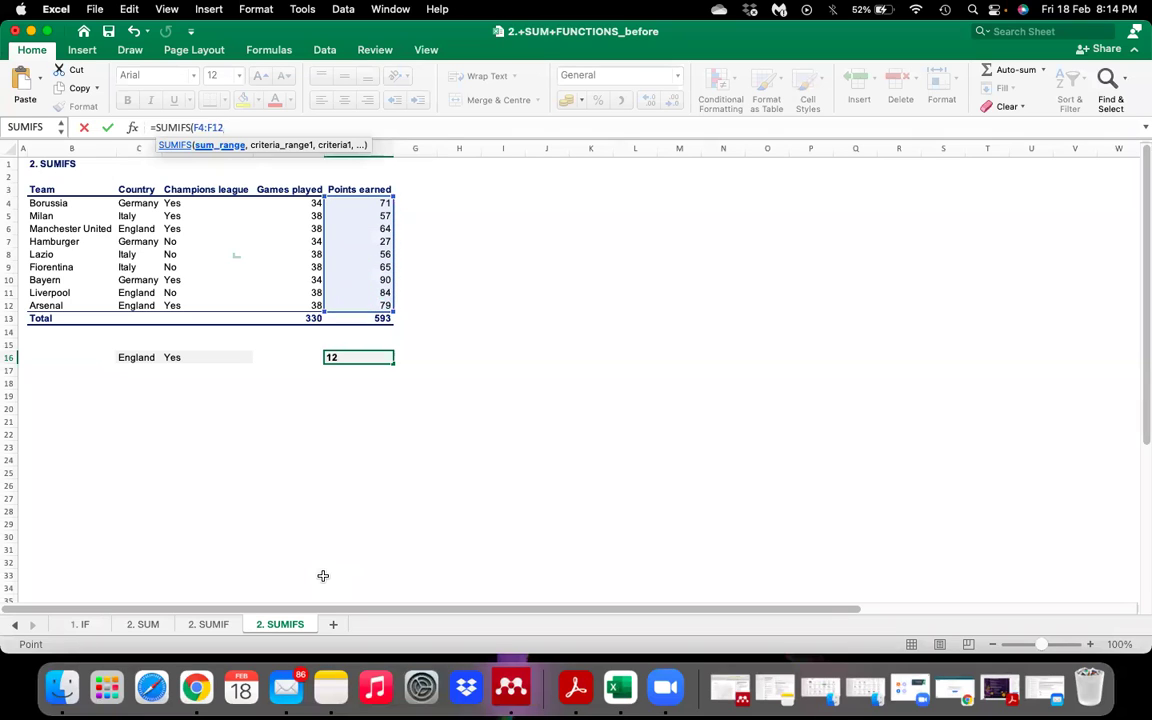
text(,)
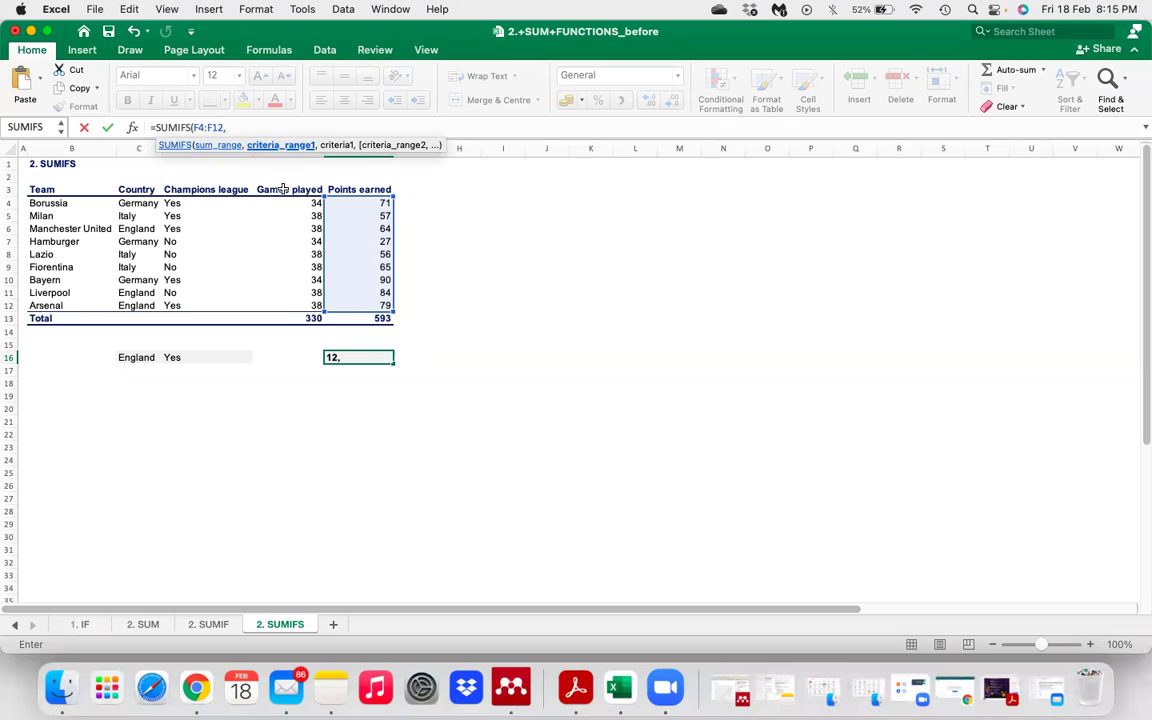
Step: Add the Country cells C4:C12 as the first criteria range, with C16 as its criterion
click(146, 204)
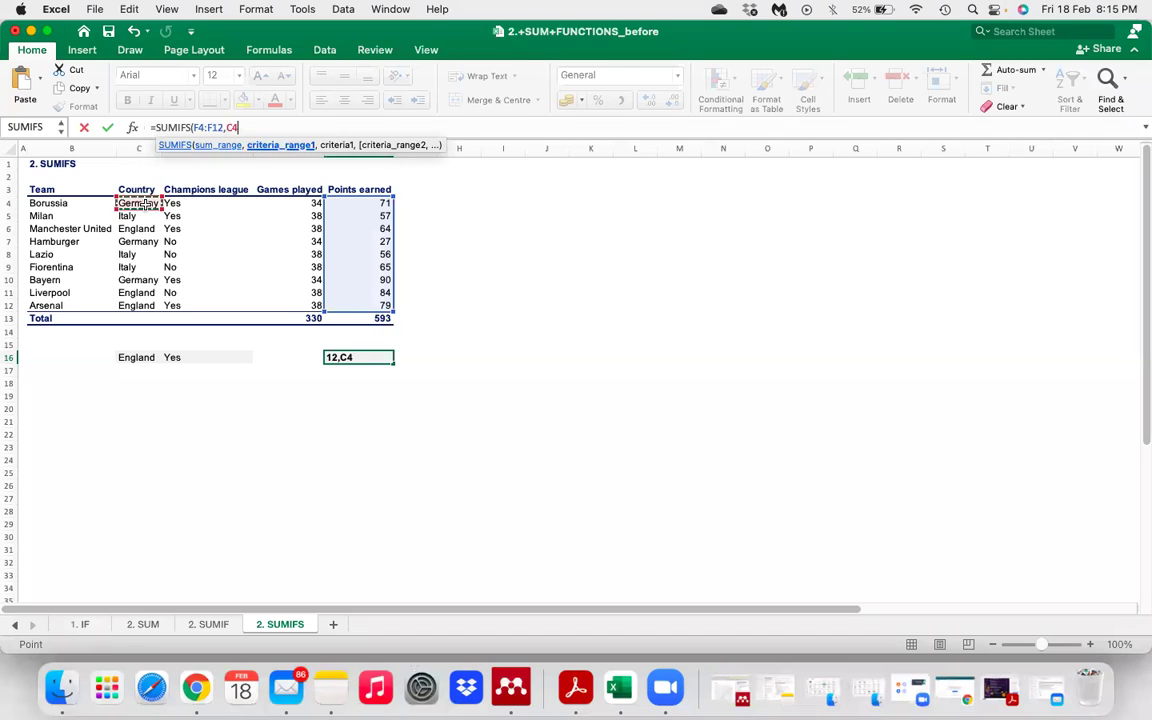
key(shift+Down)
key(shift+Down)
key(shift+Down)
key(shift+Down)
key(shift+Down)
key(shift+Down)
key(shift+Down)
key(shift+Down)
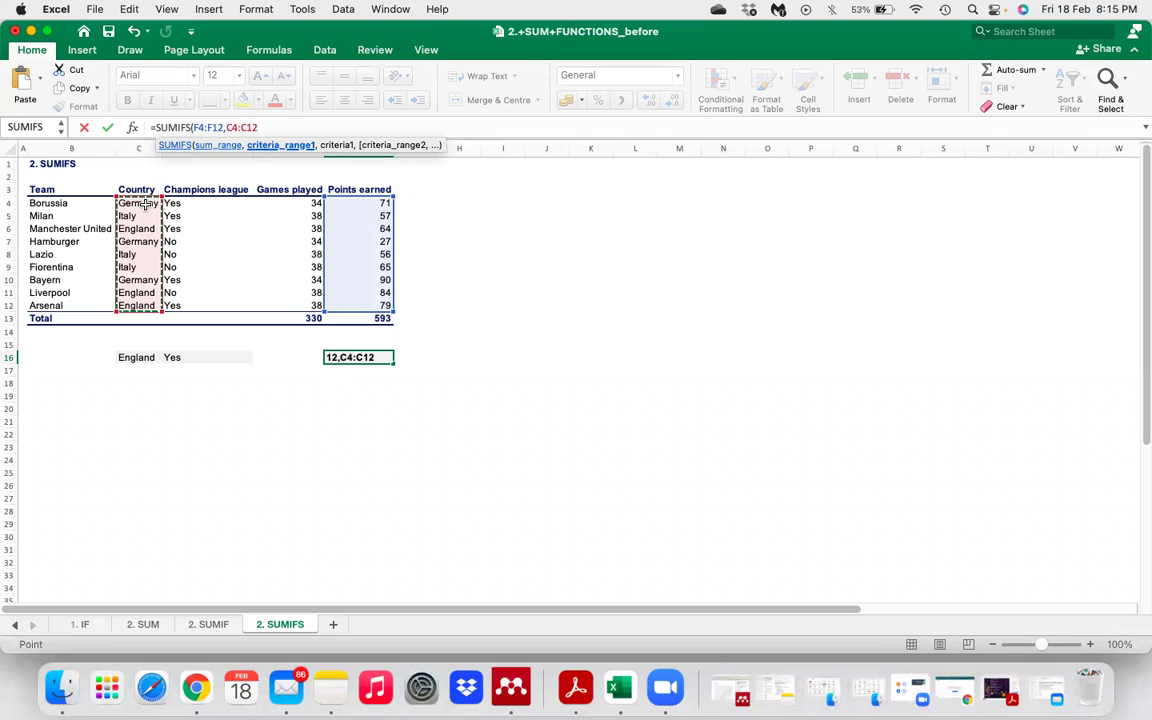
text(,)
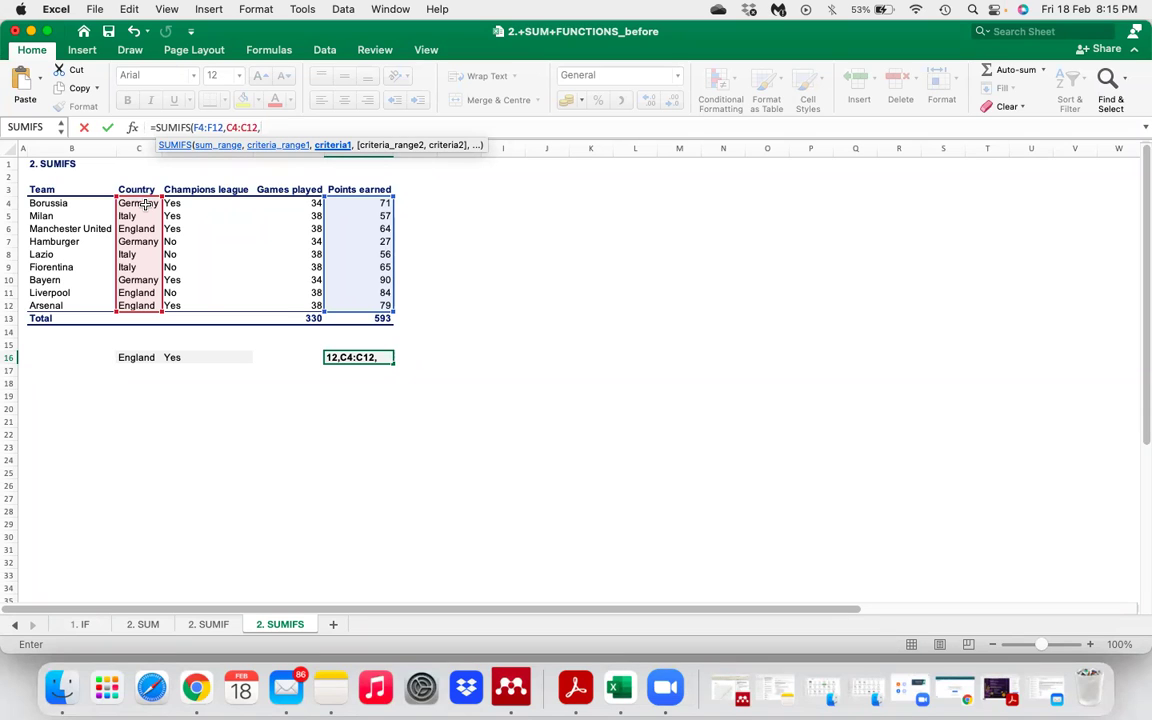
click(139, 357)
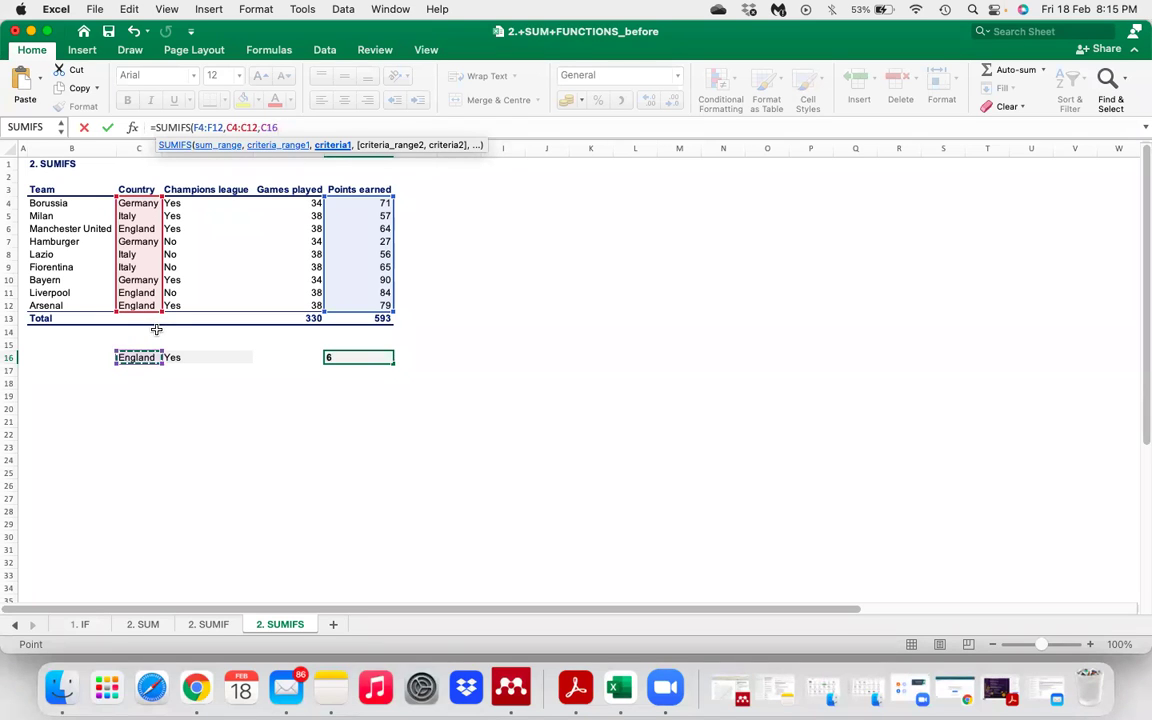
text(,)
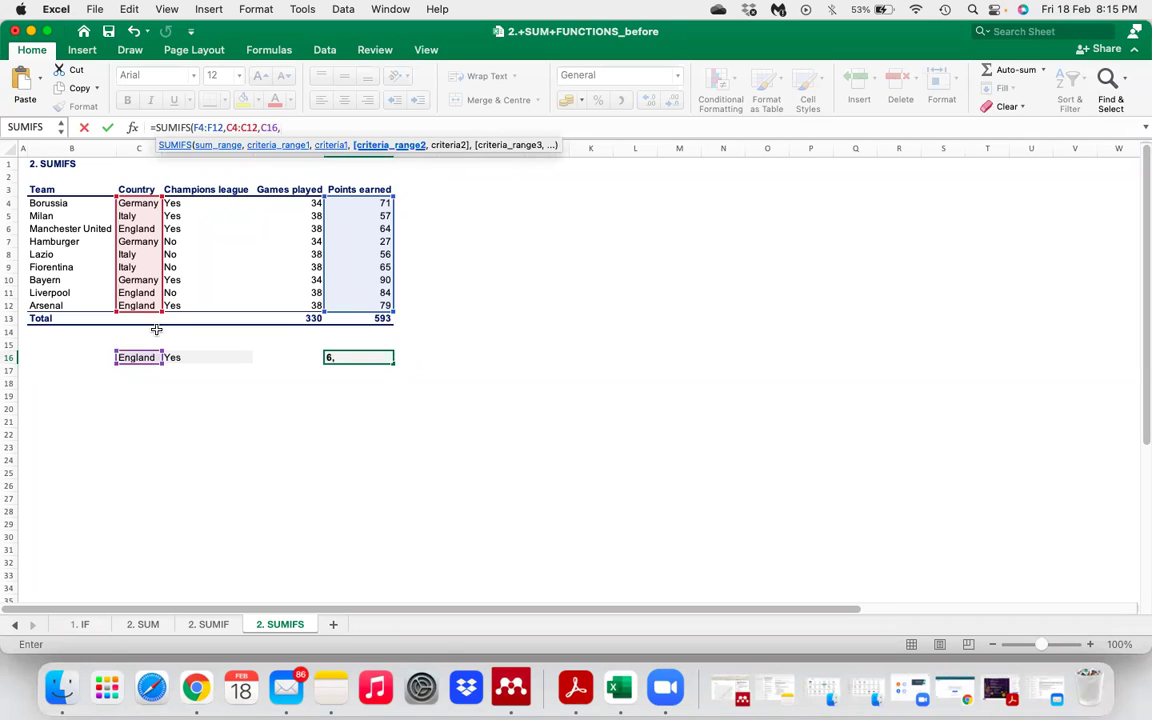
Step: Add the Champions league cells D4:D12 with criterion D16, completing =SUMIFS(F4:F12,C4:C12,C16,D4:D12,D16) in F16
click(186, 203)
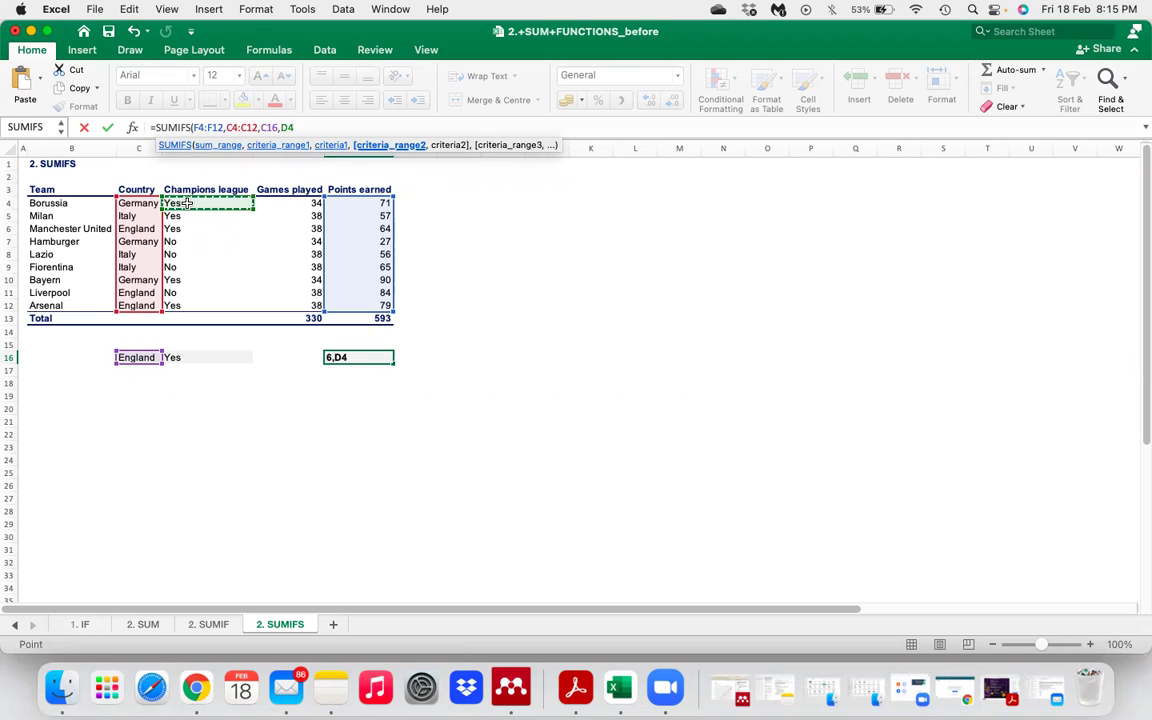
key(shift+Down)
key(shift+Down)
key(shift+Down)
key(shift+Down)
key(shift+Down)
key(shift+Down)
key(shift+Down)
key(shift+Down)
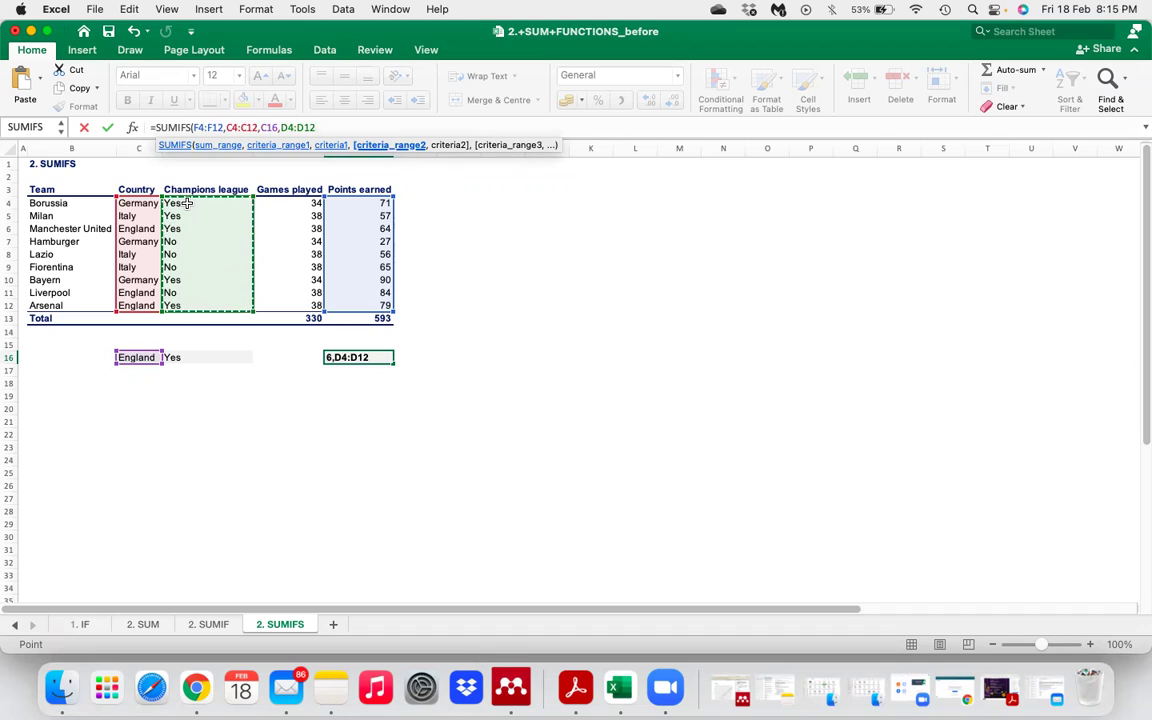
text(,)
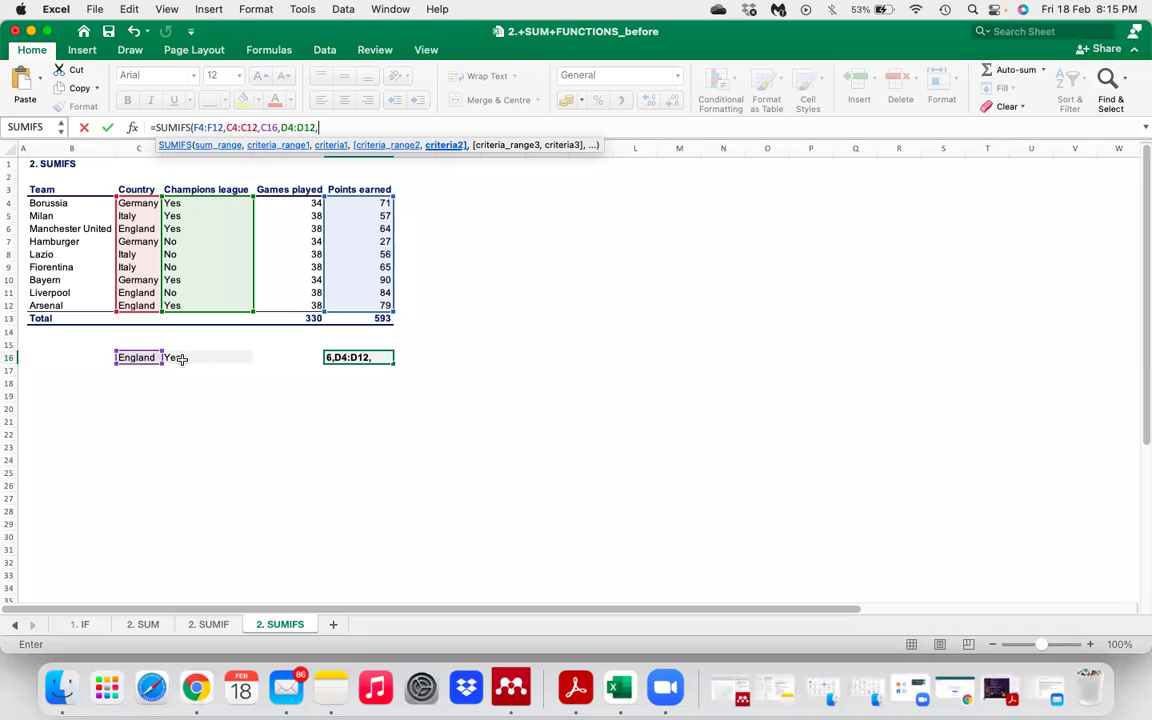
click(176, 358)
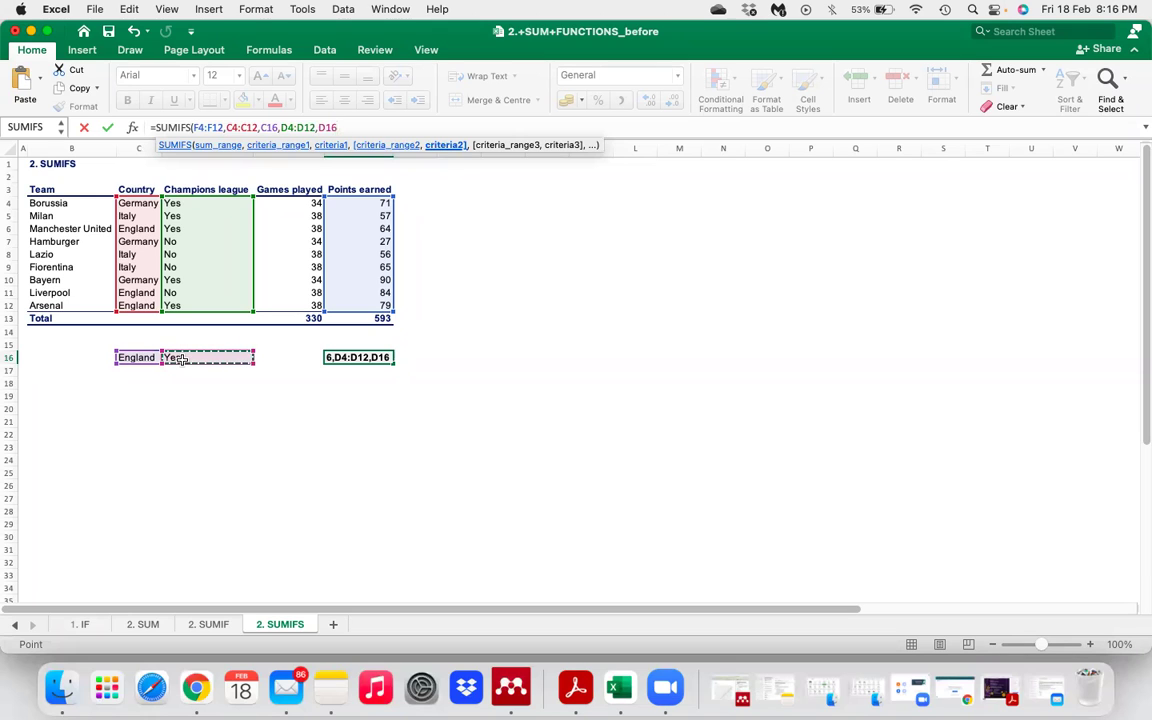
text())
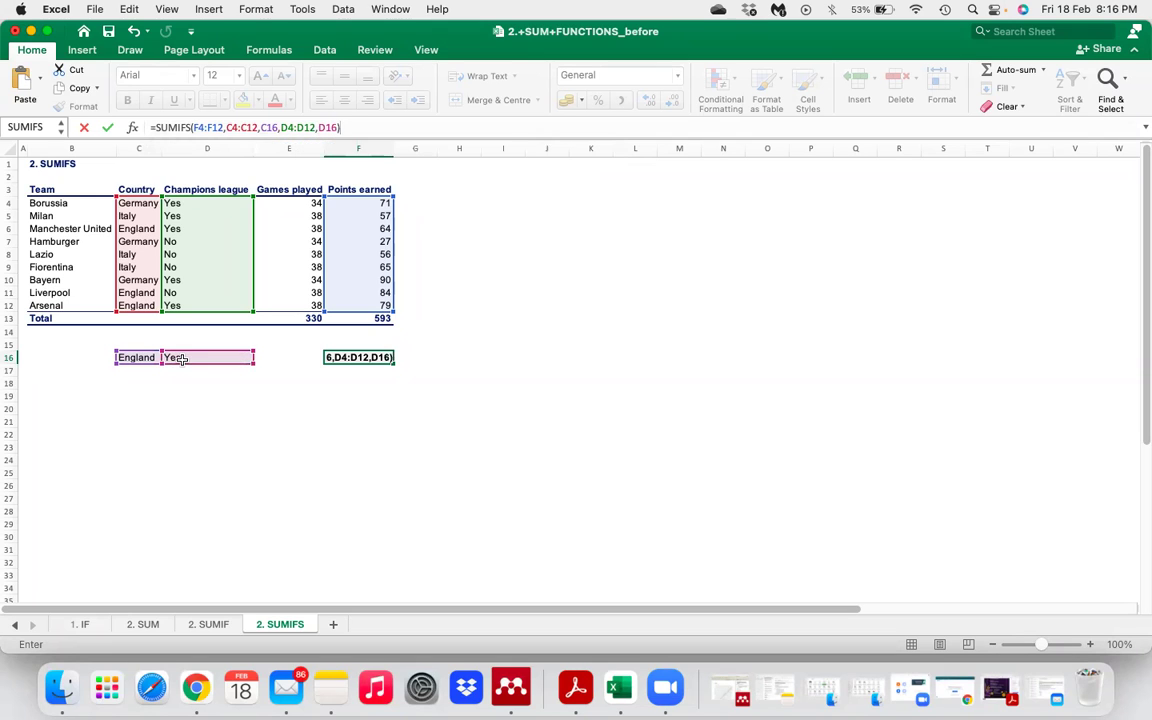
key(Return)
key(Up)
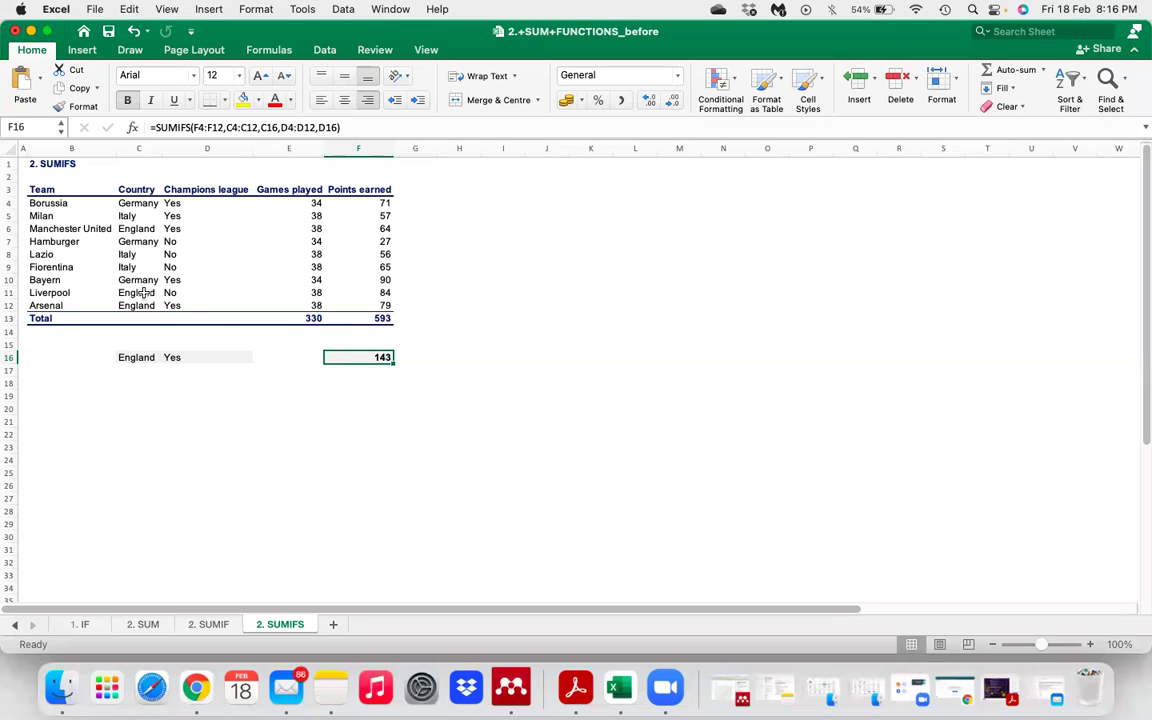
Step: Examine the Liverpool row and the arguments of the SUMIFS formula in F16, leaving the formula as it is
click(11, 292)
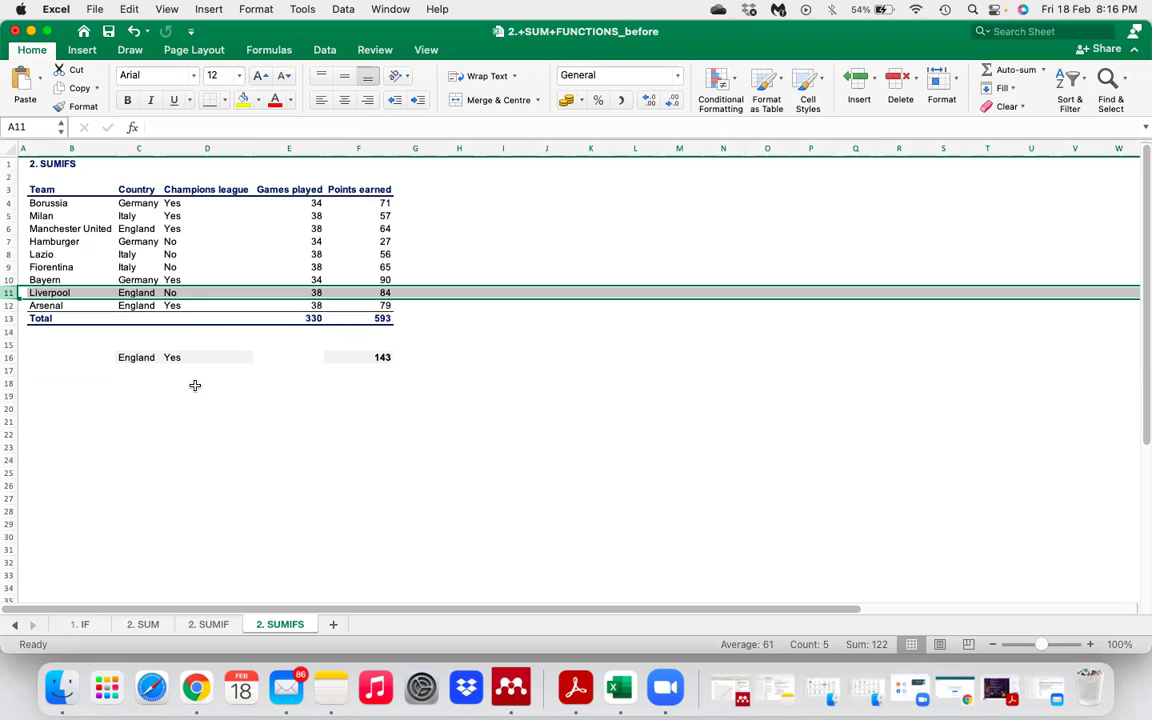
click(343, 358)
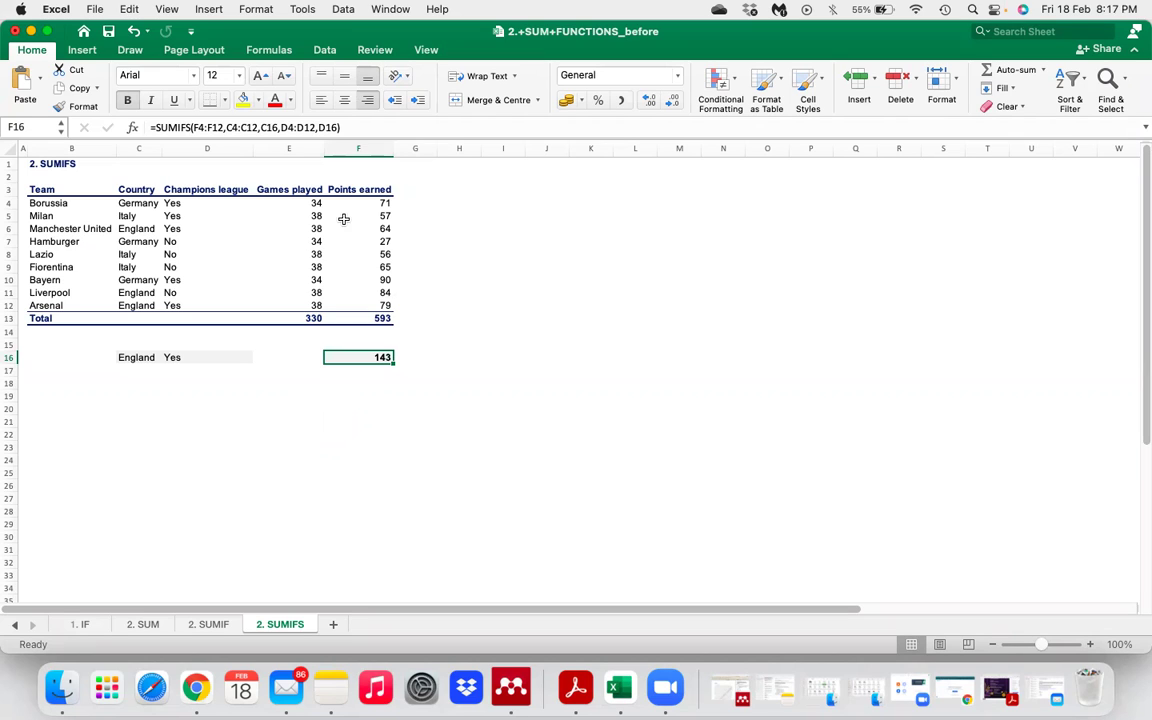
click(352, 130)
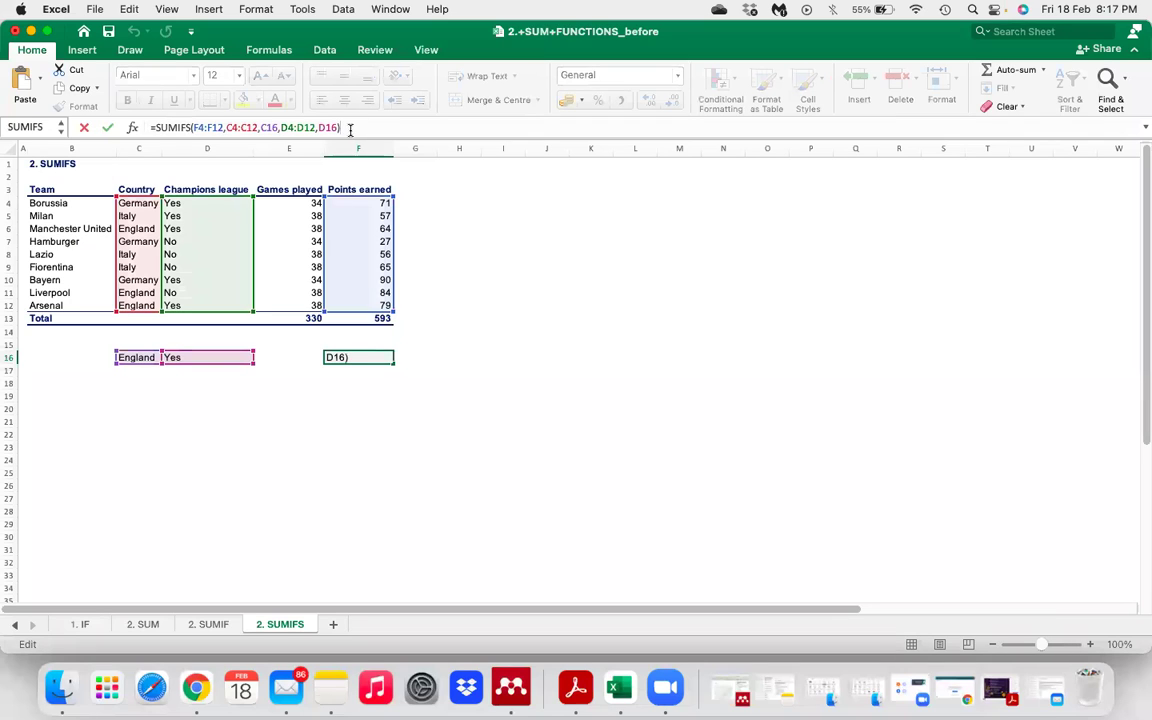
click(191, 128)
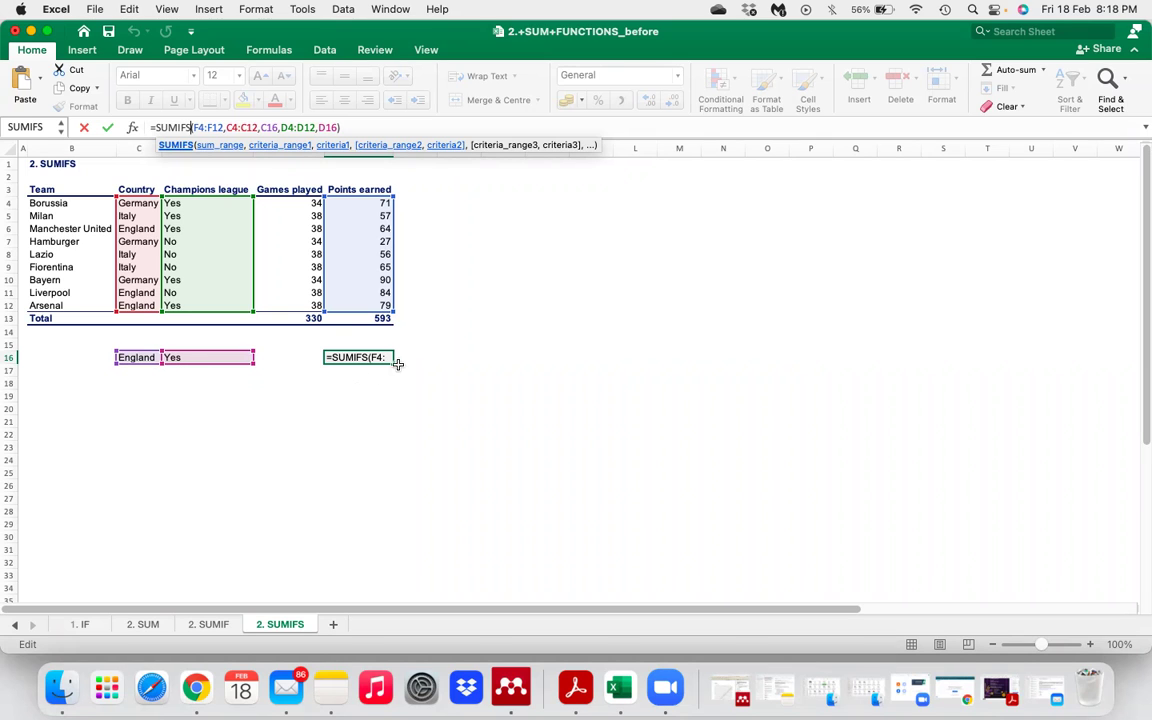
click(315, 403)
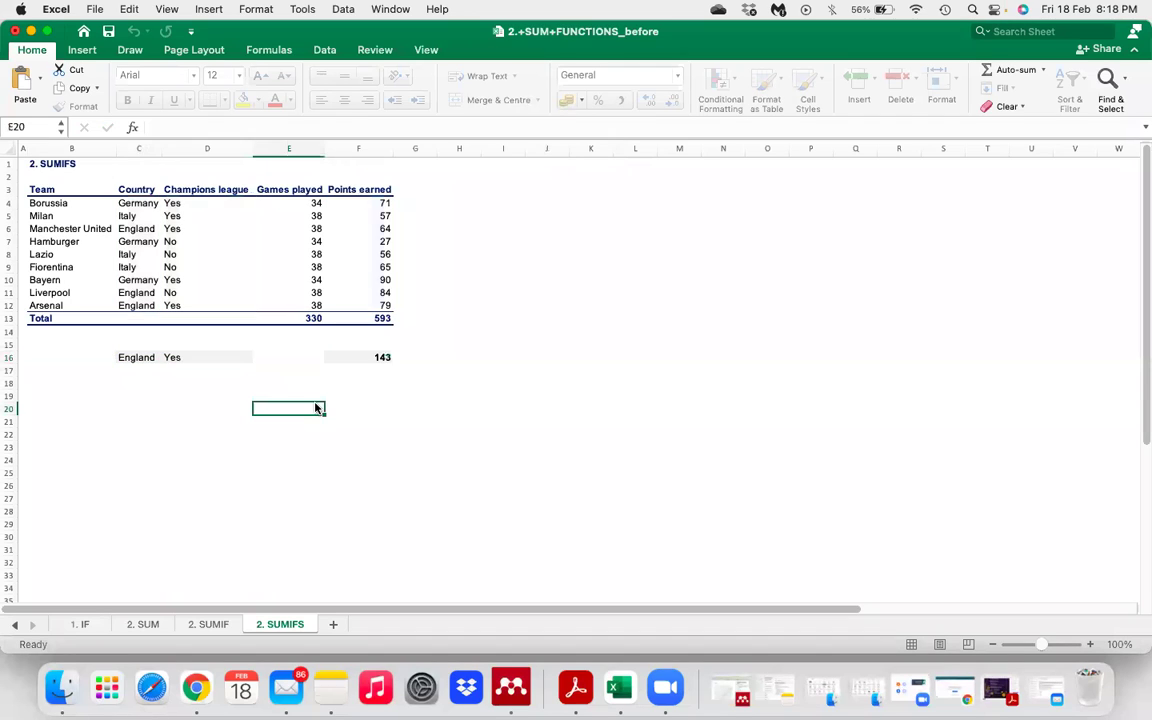
Step: Close the 2.+SUM+FUNCTIONS_before workbook without saving the changes
click(13, 31)
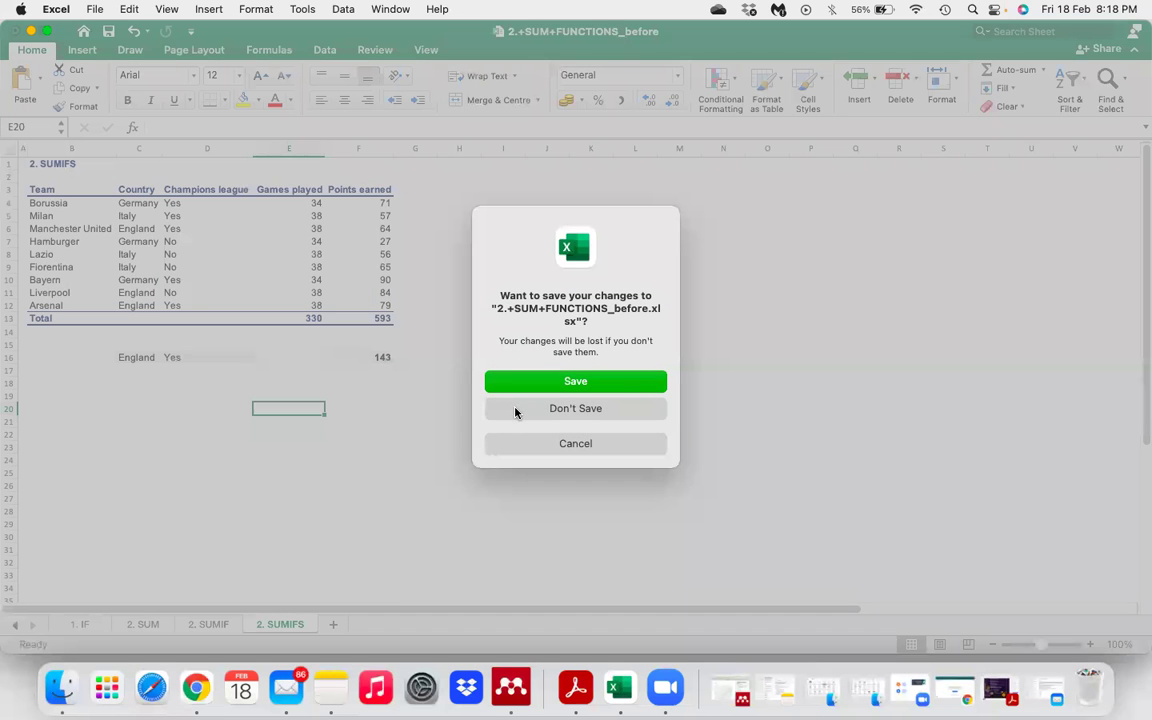
click(516, 410)
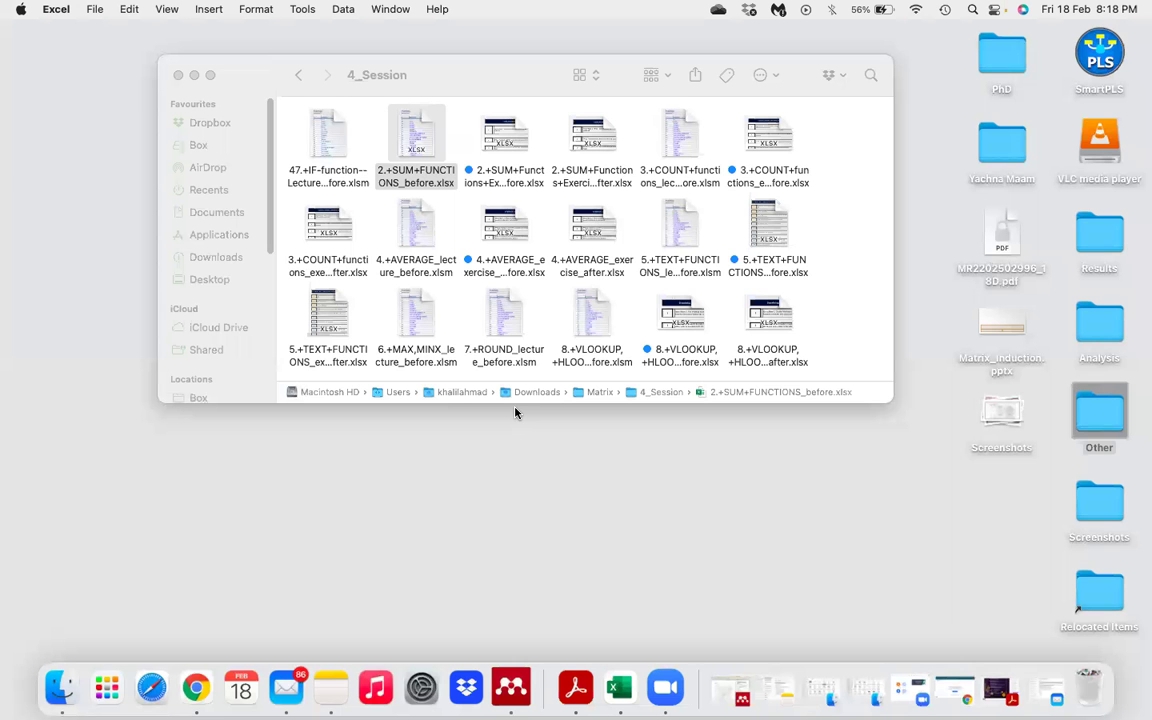
Step: Open the 2.+SUM+Functions+Exercise_after workbook from the 4_Session folder to view its exercise tasks, and close it
click(512, 128)
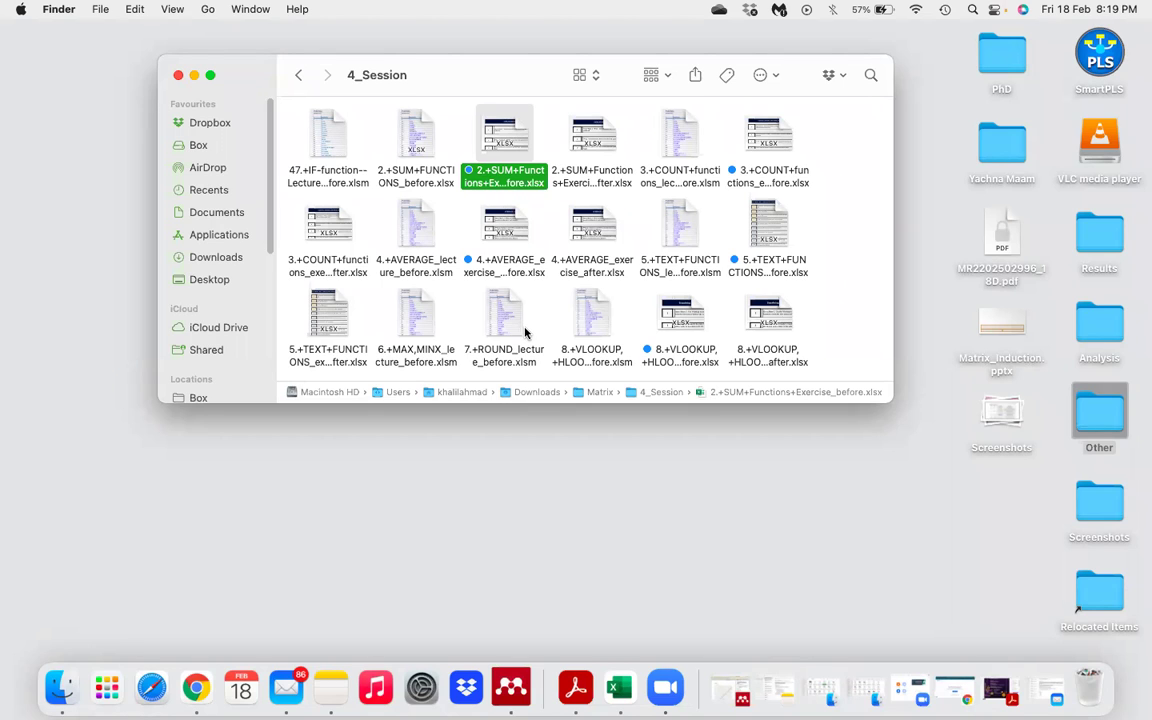
click(590, 145)
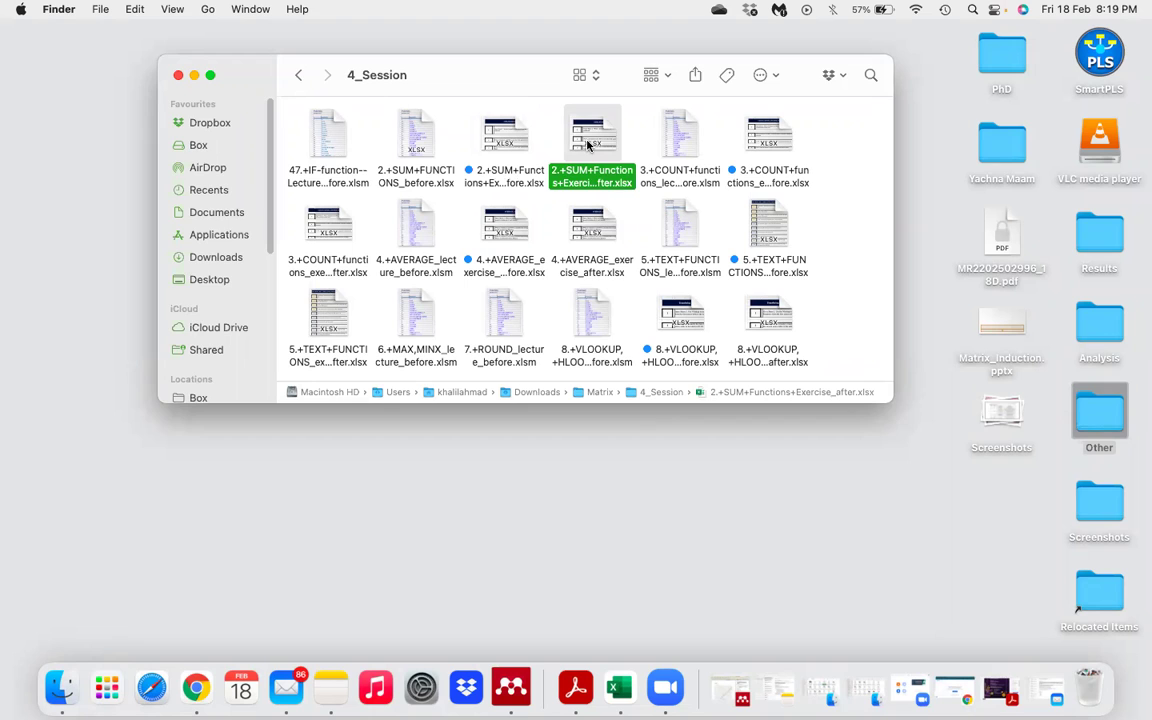
double_click(590, 145)
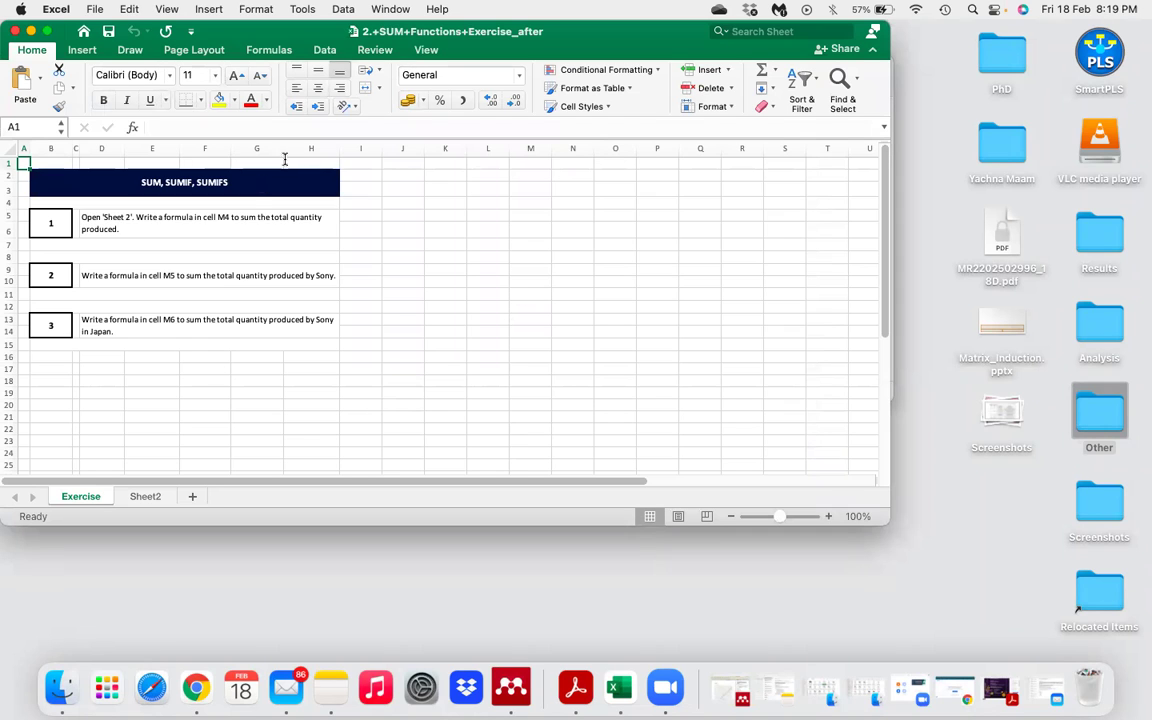
drag(298, 40, 373, 258)
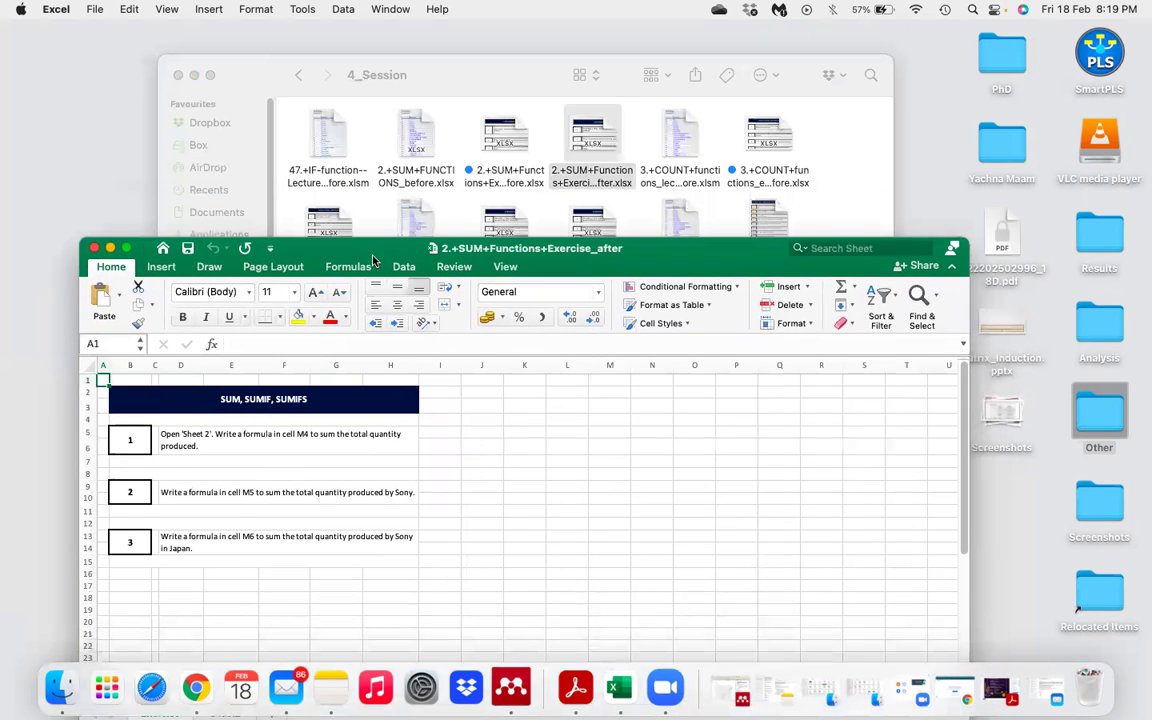
click(93, 250)
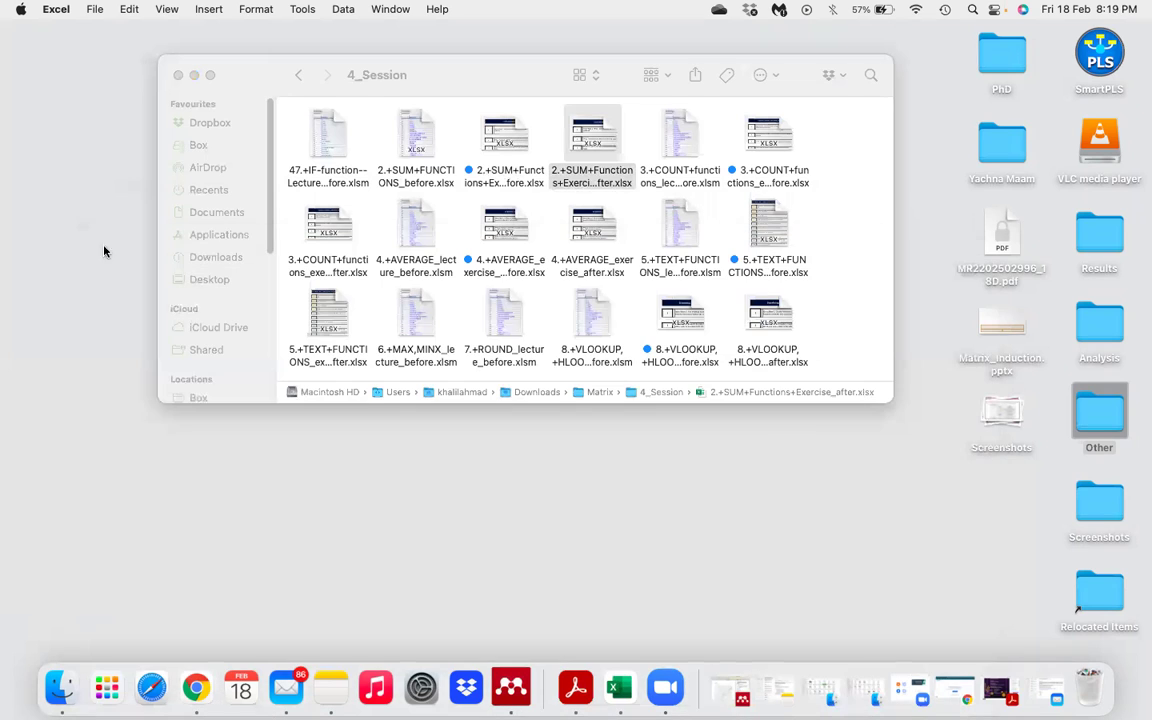
Step: Open the 3.+COUNT+functions_lecture_before workbook from the 4_Session folder with macros disabled
click(677, 138)
double_click(677, 138)
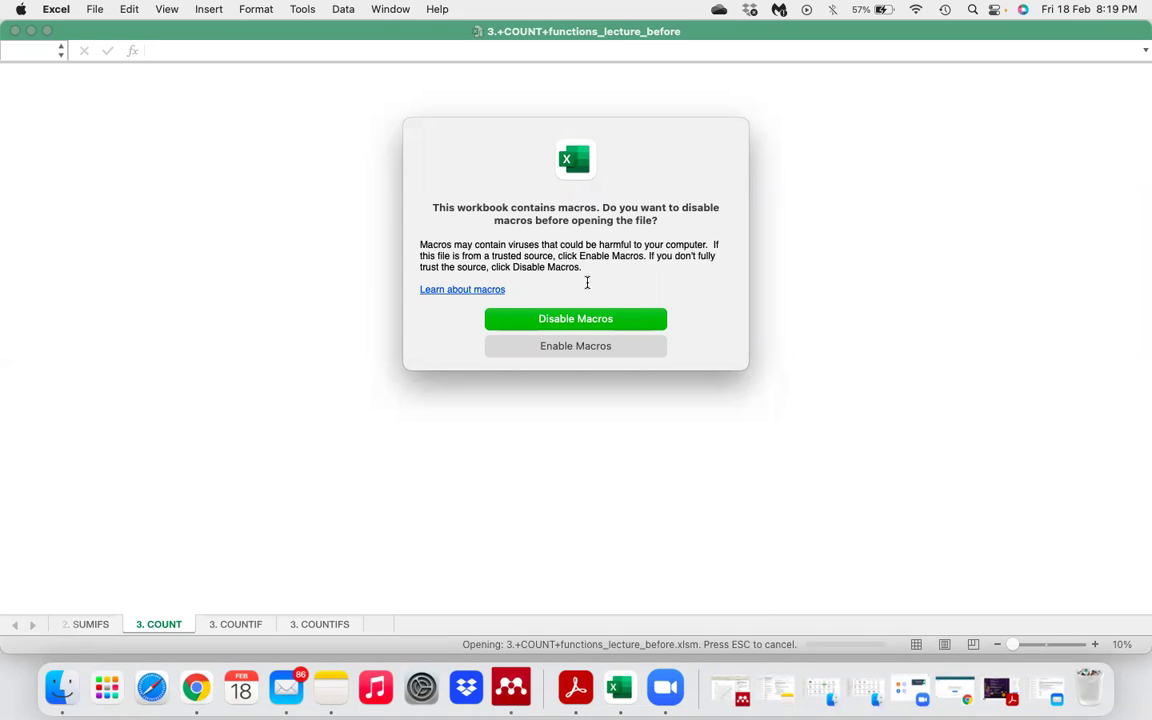
click(565, 320)
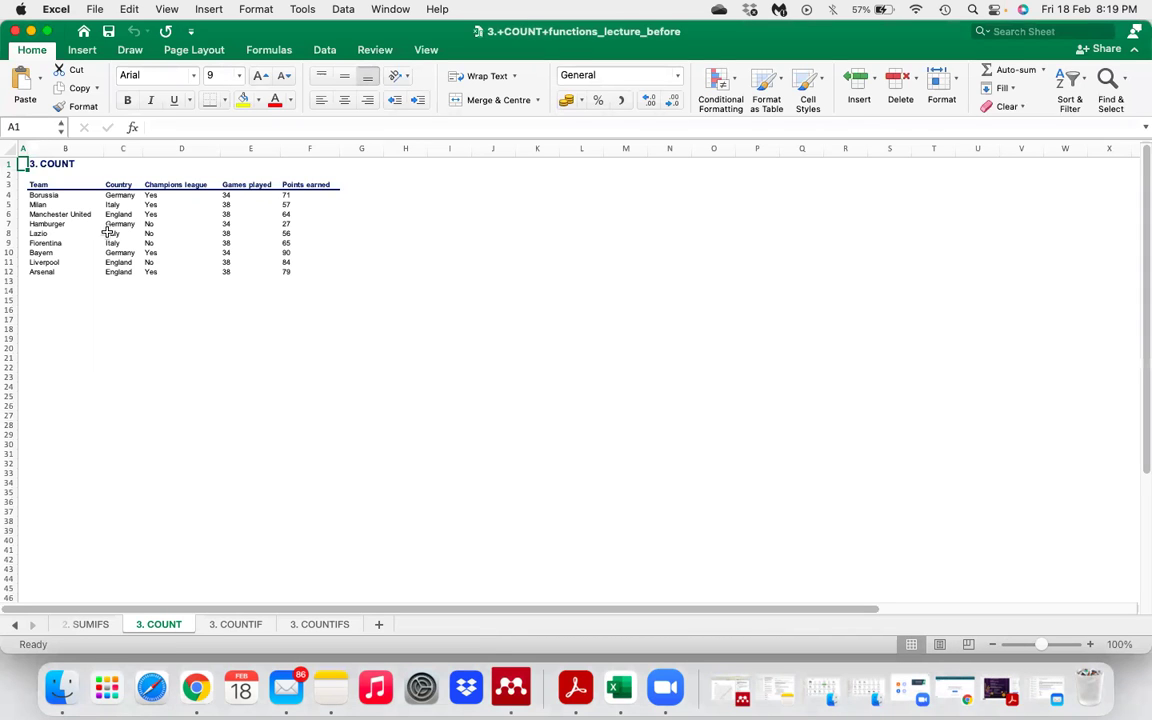
Step: Increase the font size of the entire 3. COUNT sheet to 12
click(11, 148)
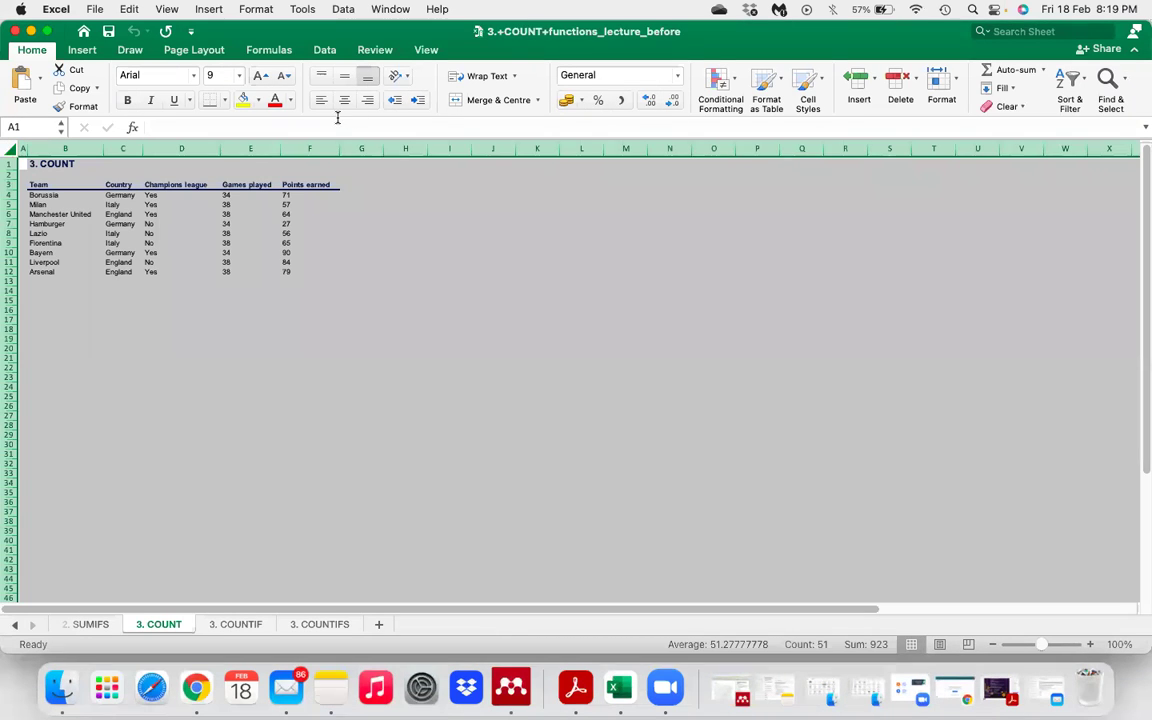
click(258, 80)
click(258, 80)
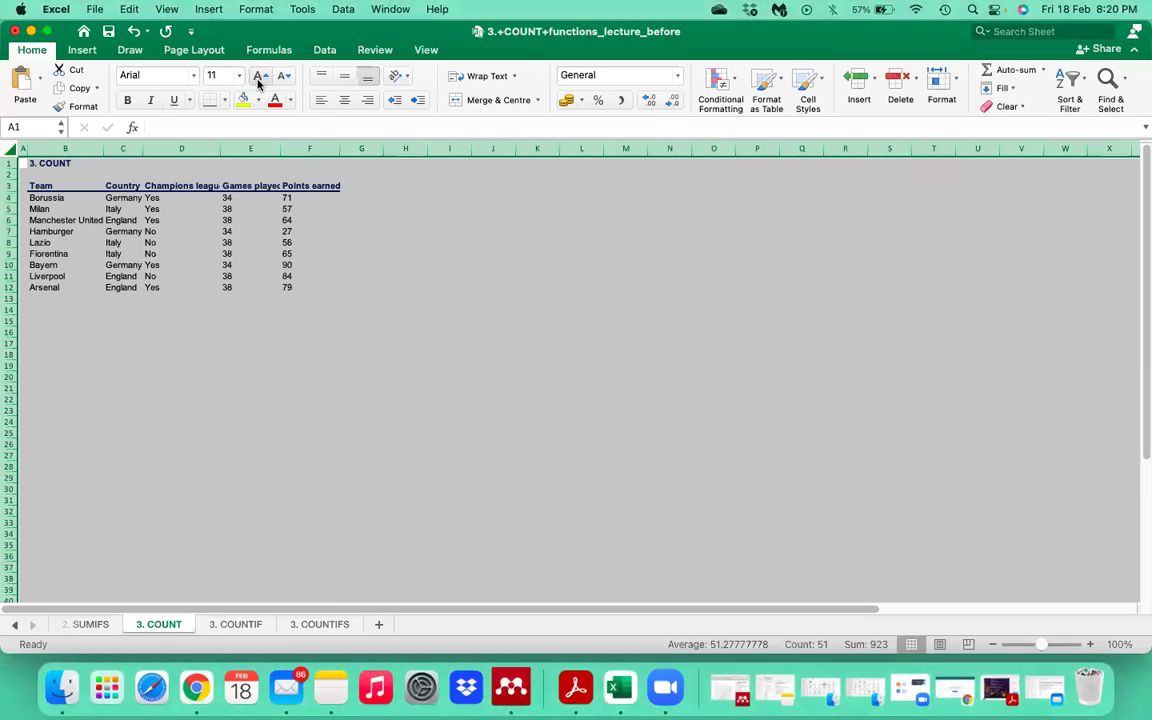
click(258, 80)
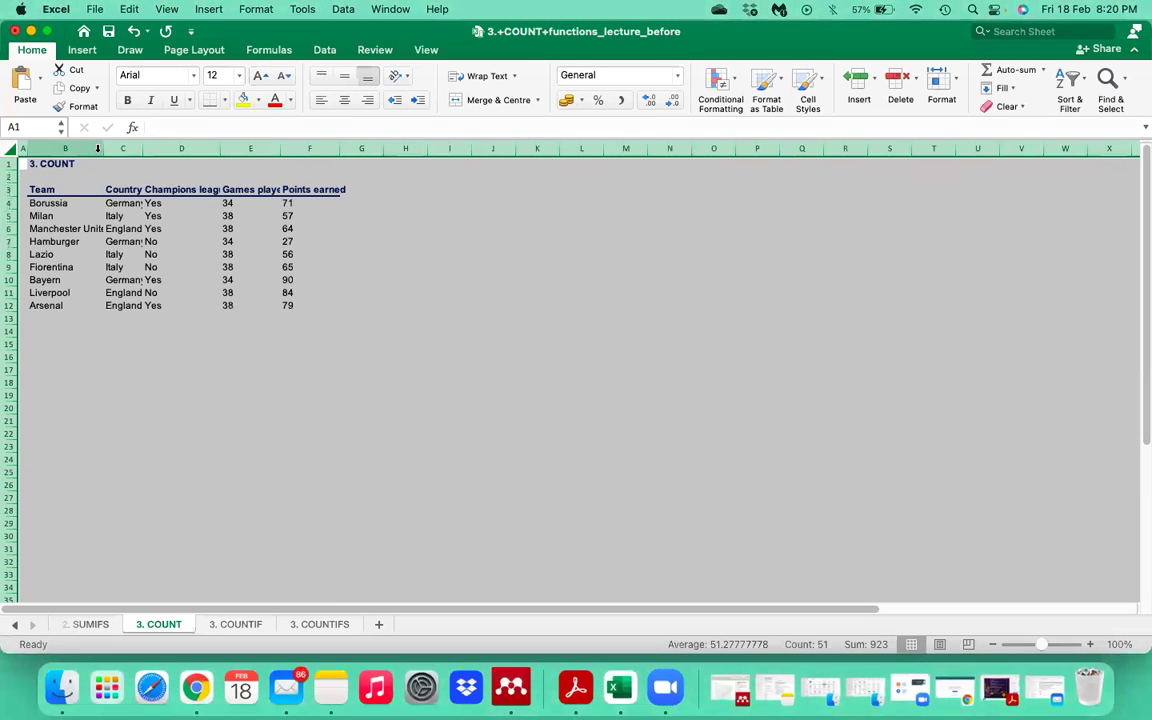
Step: Widen the Country, Champions league and Games played columns so that their contents fit
click(100, 149)
double_click(143, 148)
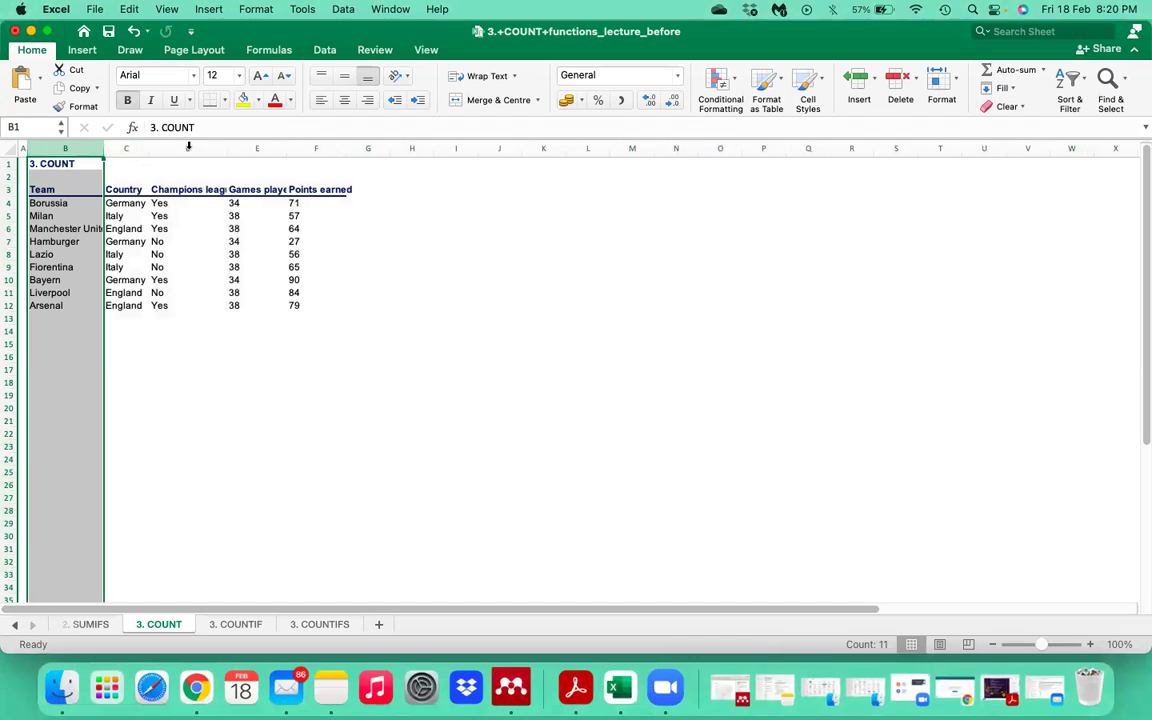
drag(227, 148, 227, 148)
double_click(227, 148)
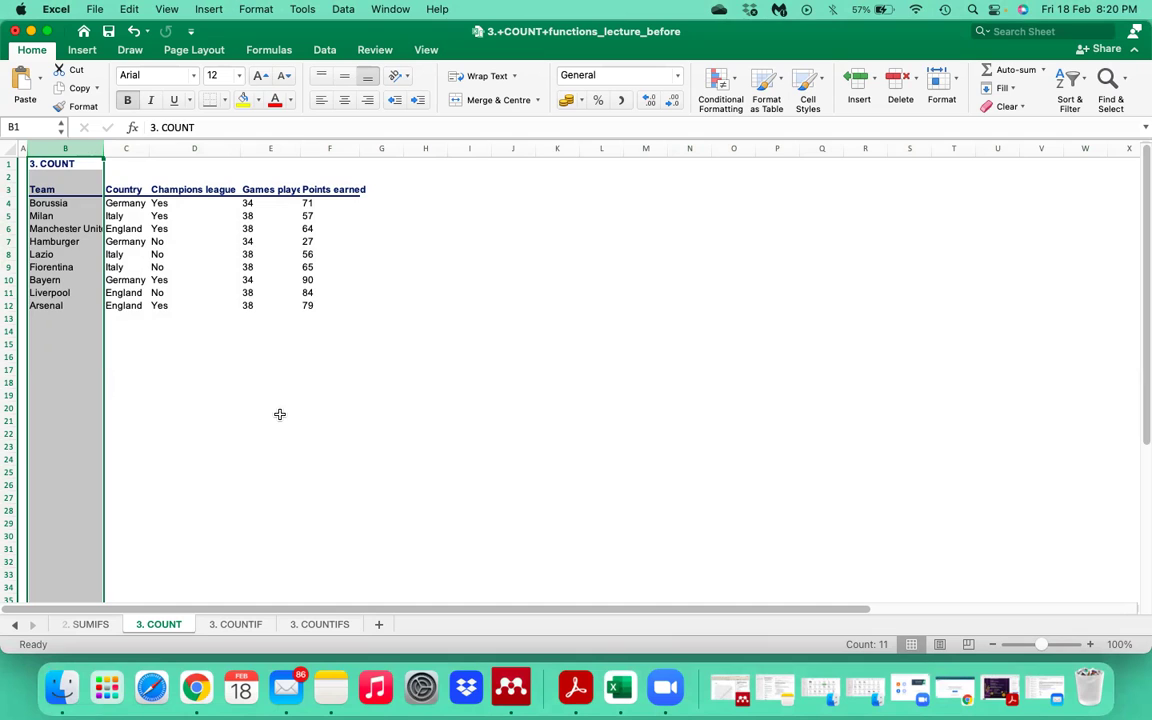
key(Right)
drag(298, 148, 310, 149)
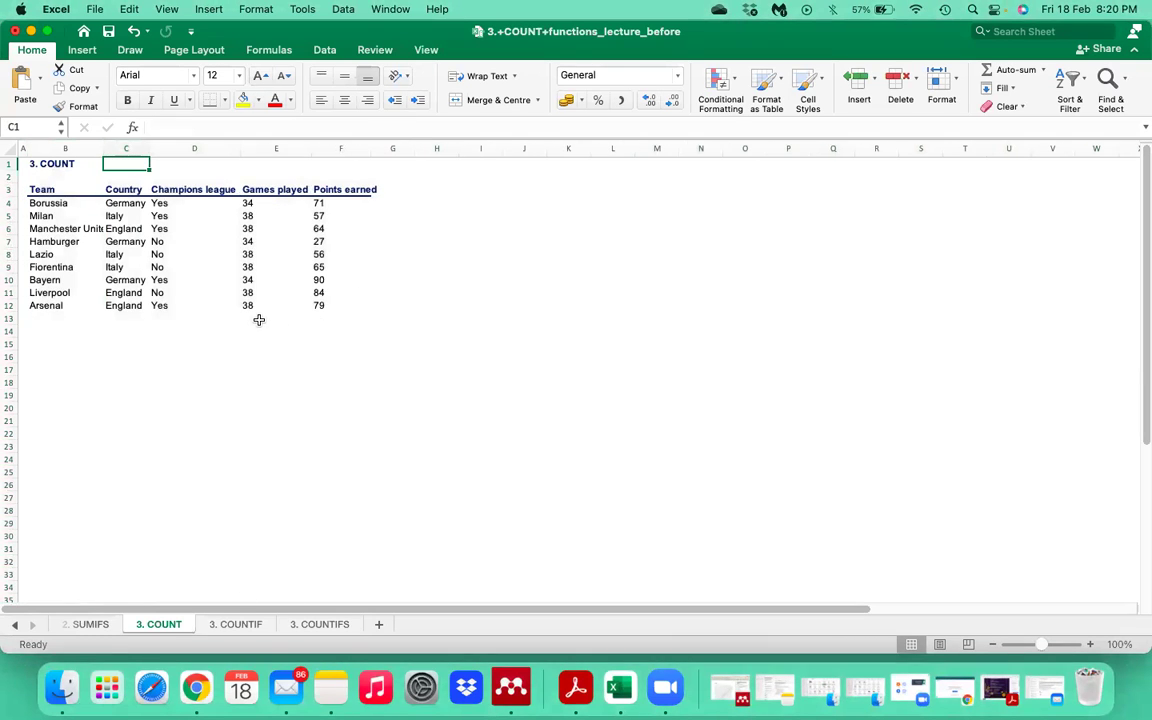
Step: Examine the values of the Games played column from E4 to E12 and return to the empty cell E13 below
click(259, 319)
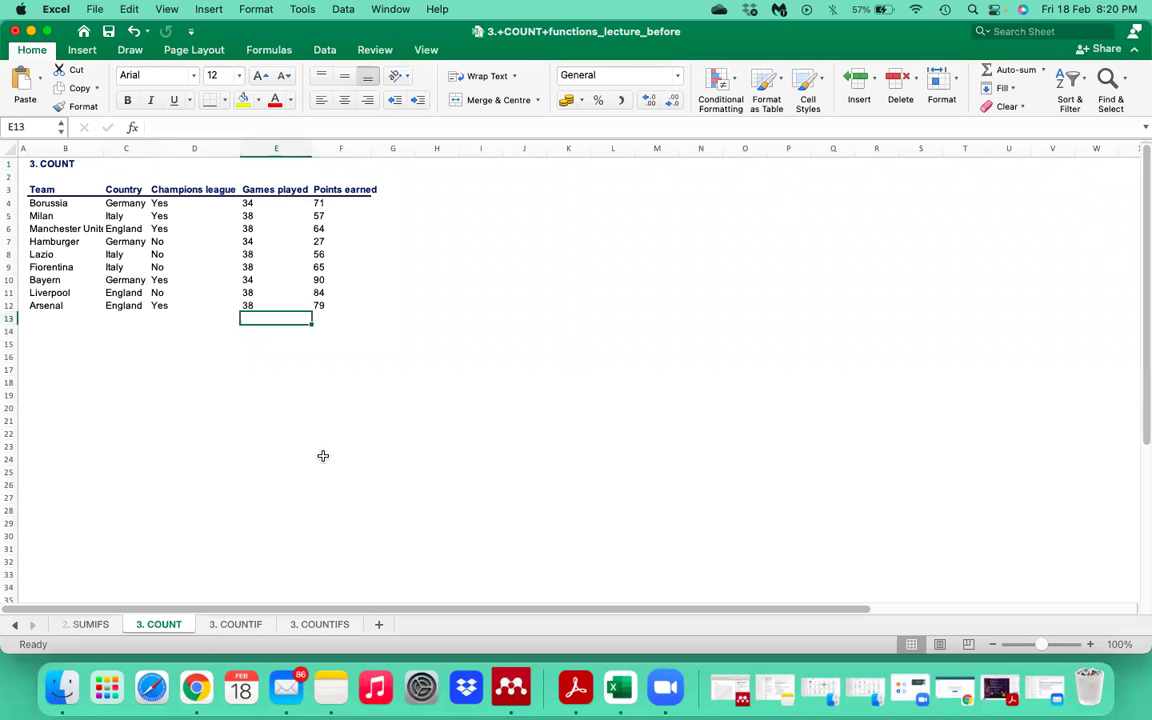
key(Up)
key(Up)
key(Up)
key(Up)
key(Up)
key(Up)
key(Up)
key(Up)
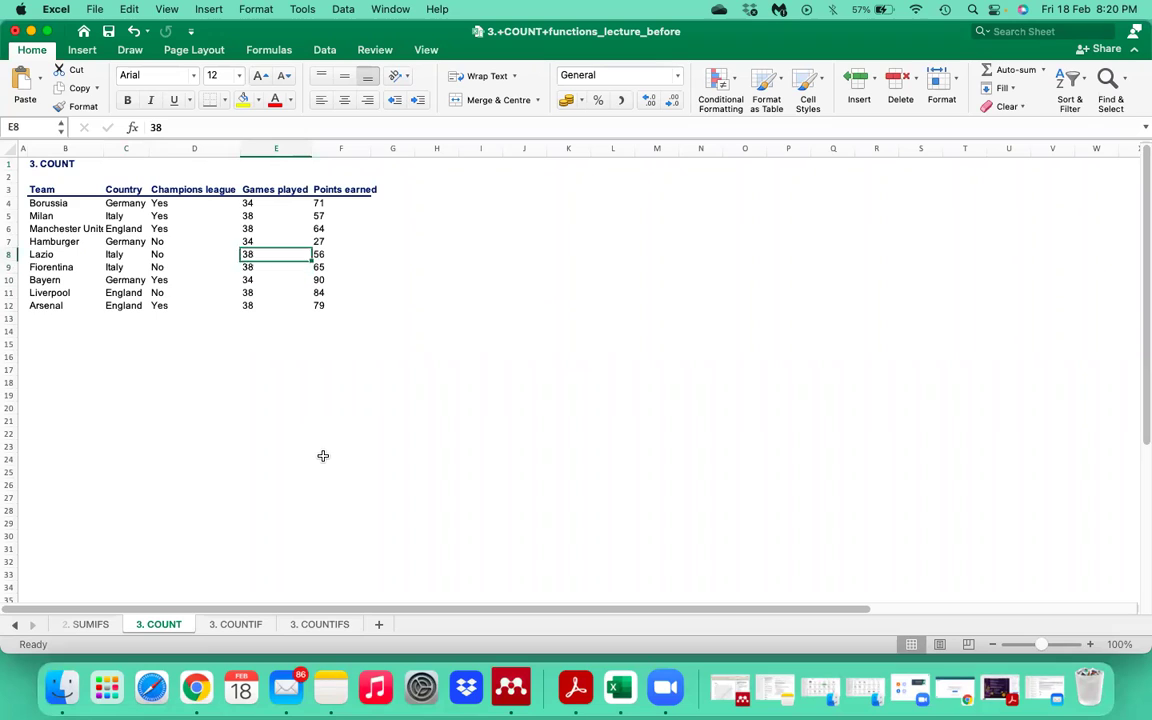
key(Up)
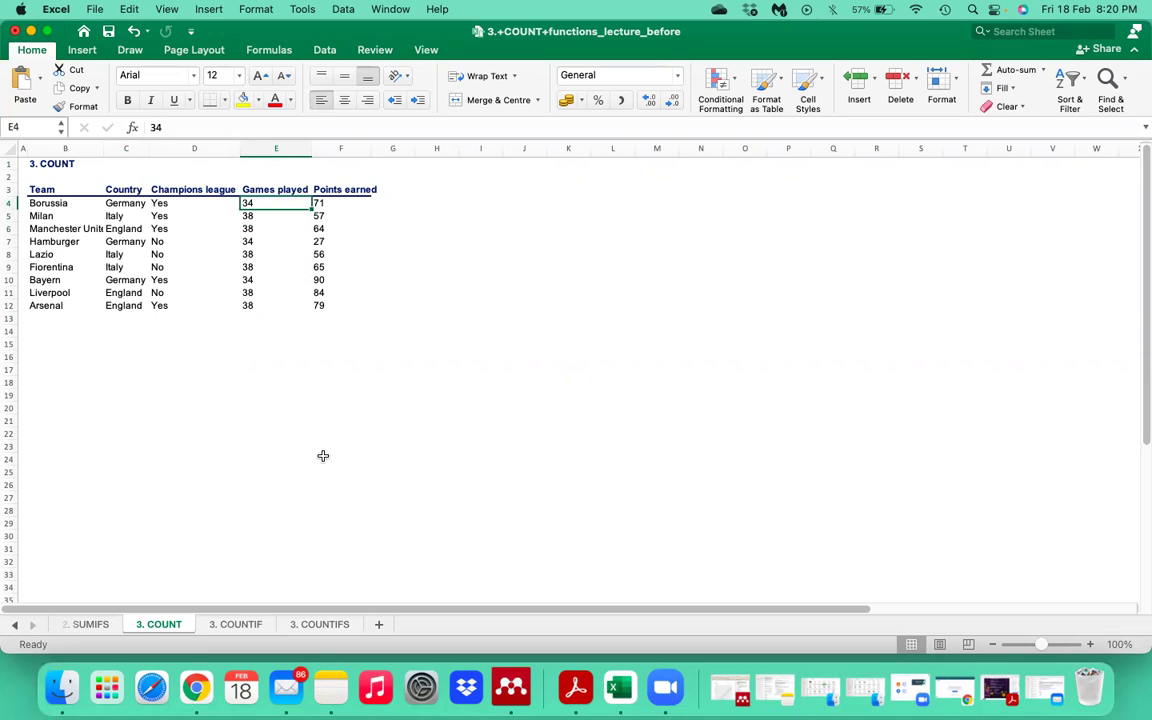
key(Down)
key(Down)
key(Down)
key(Down)
key(Down)
key(Down)
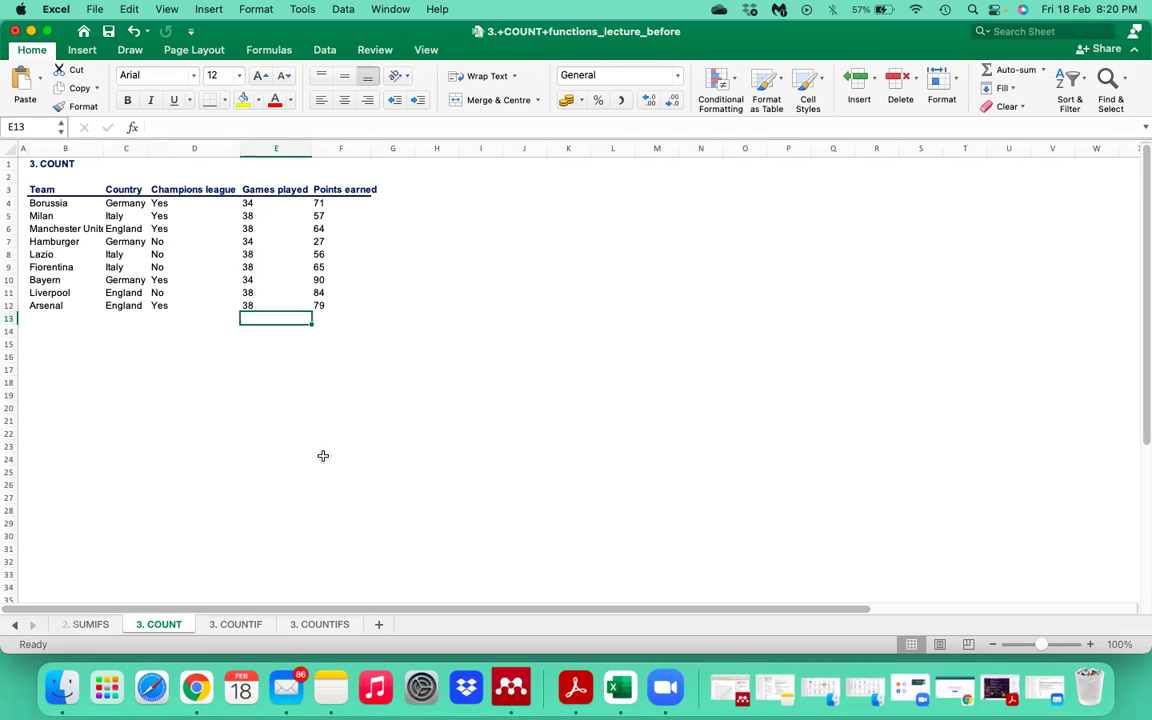
Step: Count the Games played entries in E13 with =COUNT(E4:E12), and clear the cell again
text(=ci=ou)
key(BackSpace)
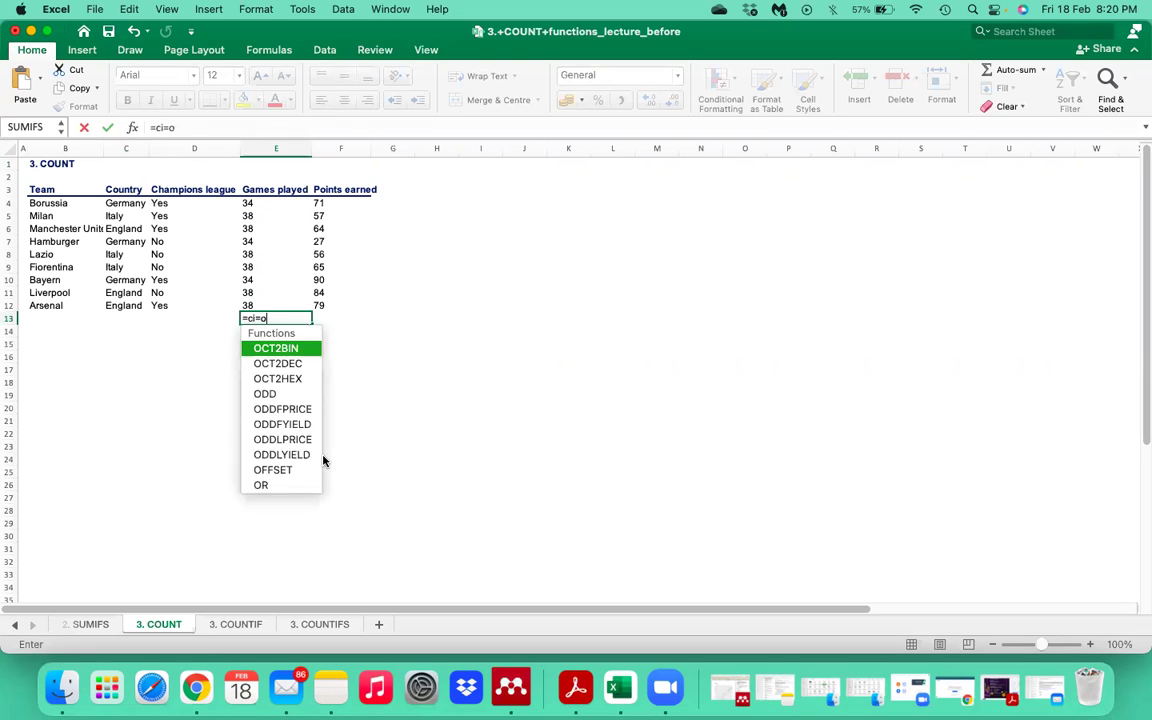
key(BackSpace)
key(BackSpace)
key(BackSpace)
text(ount)
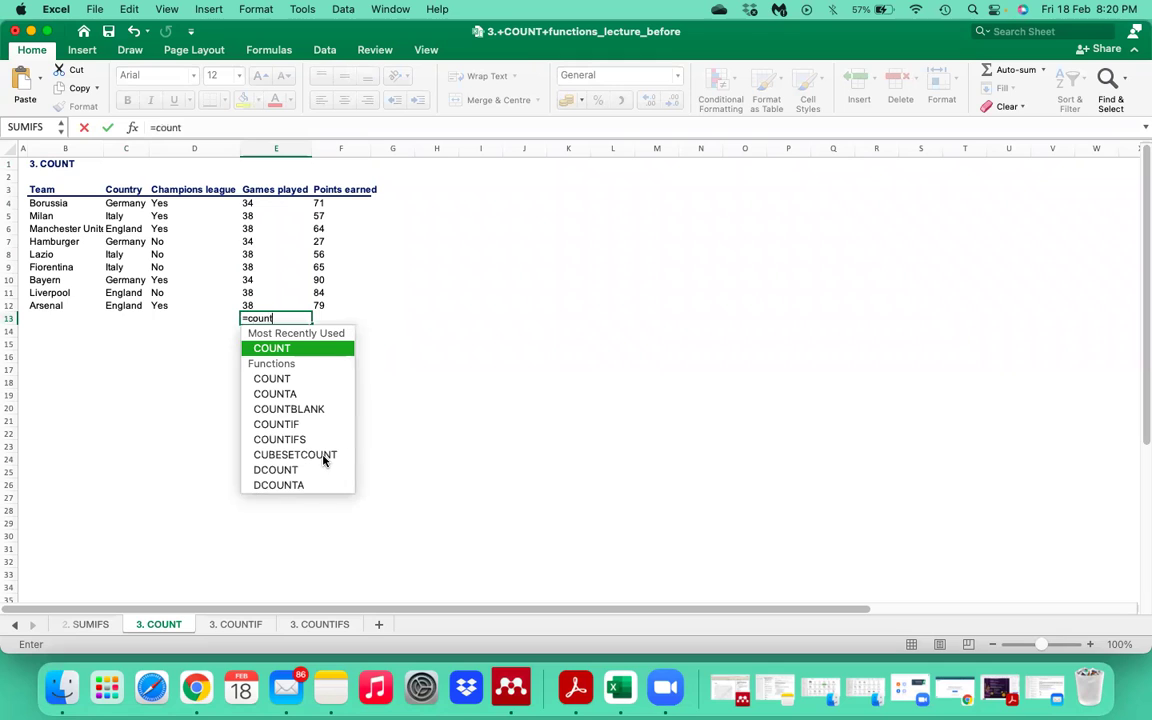
key(Tab)
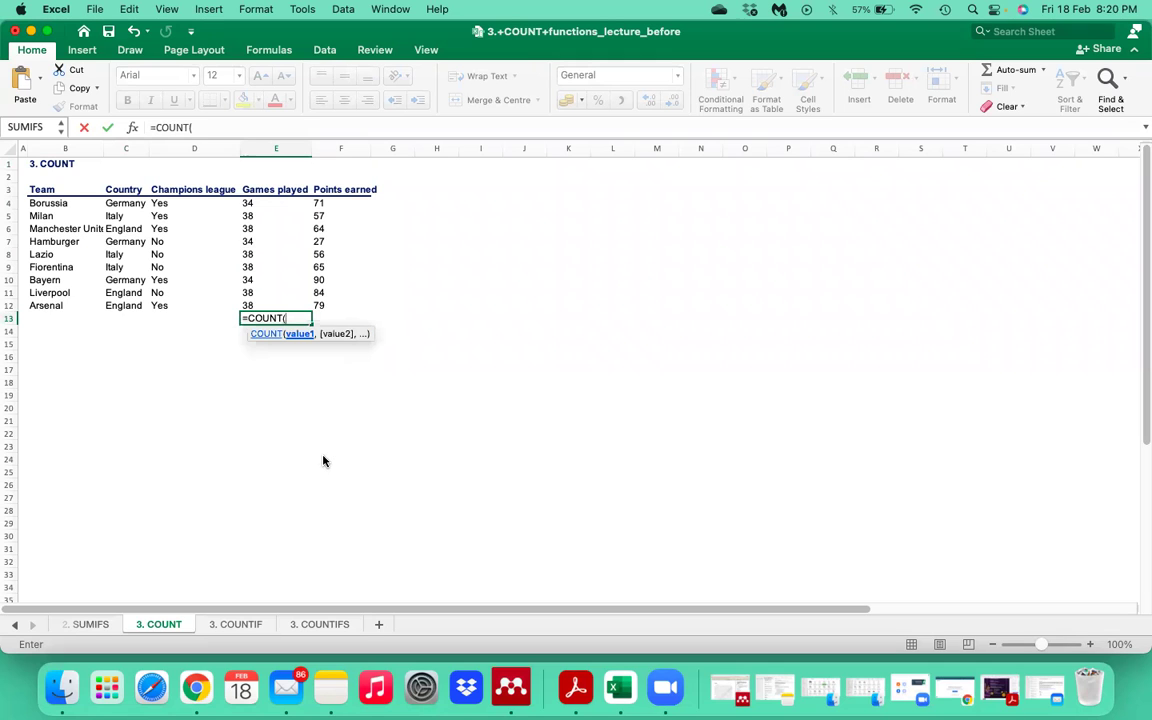
click(261, 206)
key(shift+Down)
key(shift+Down)
key(shift+Down)
key(shift+Down)
key(shift+Down)
key(shift+Down)
key(shift+Down)
key(shift+Down)
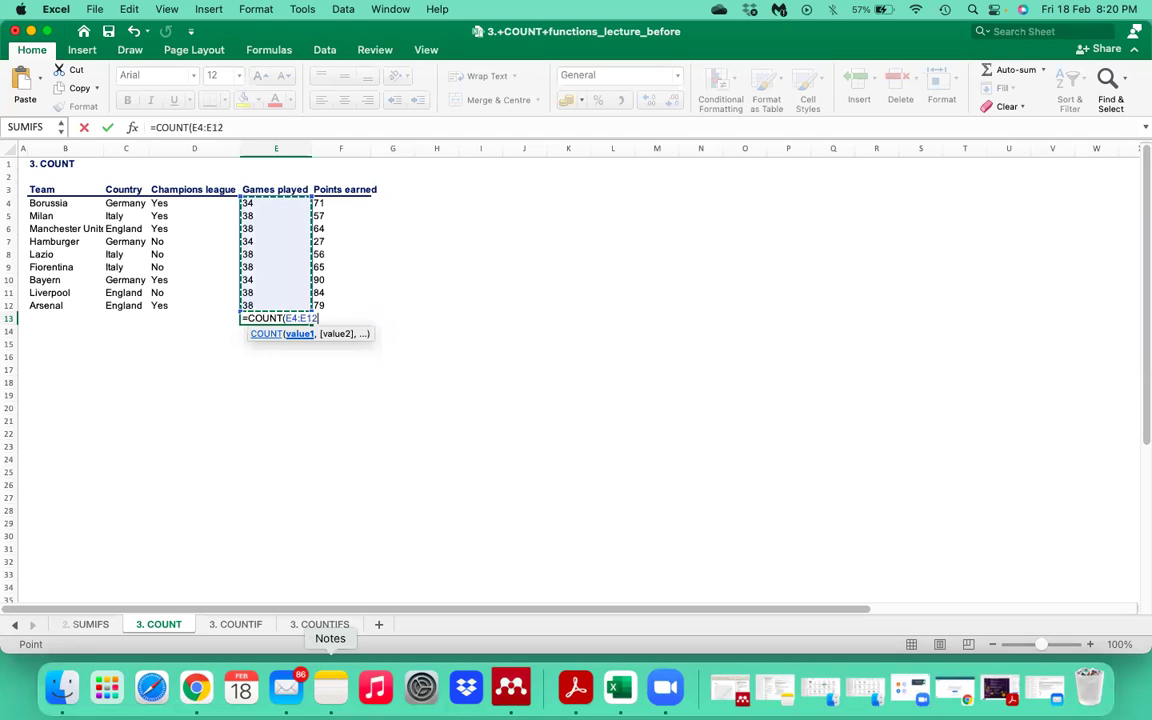
key(Return)
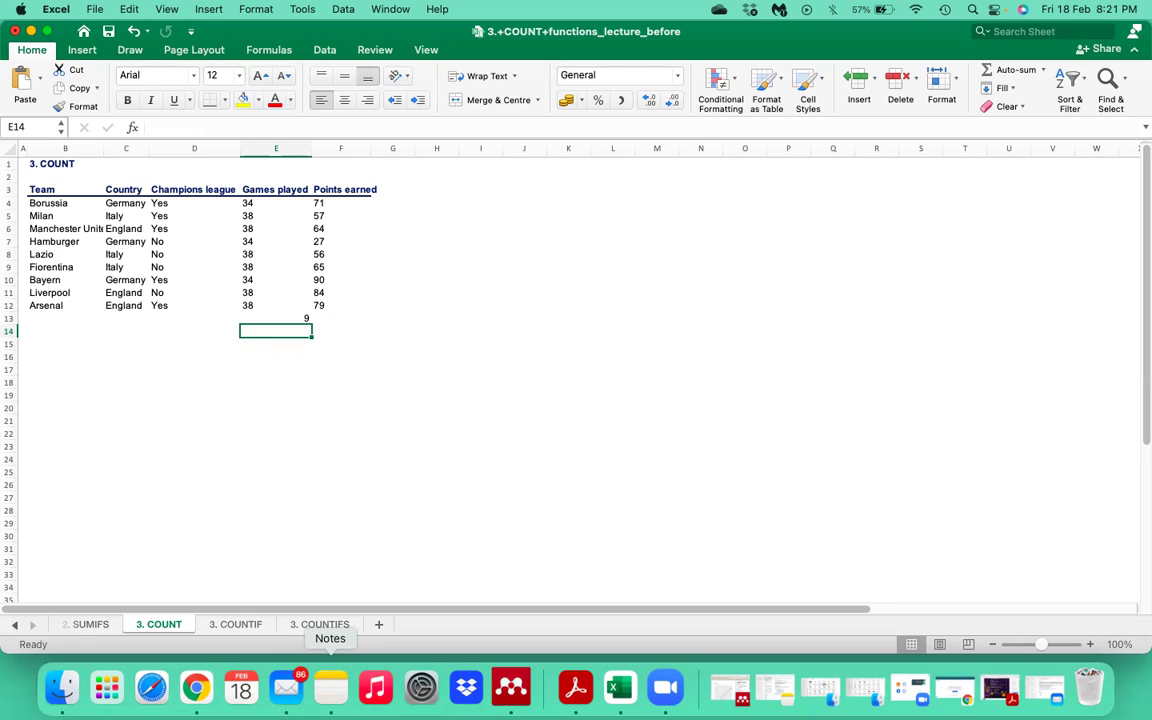
key(Up)
key(Delete)
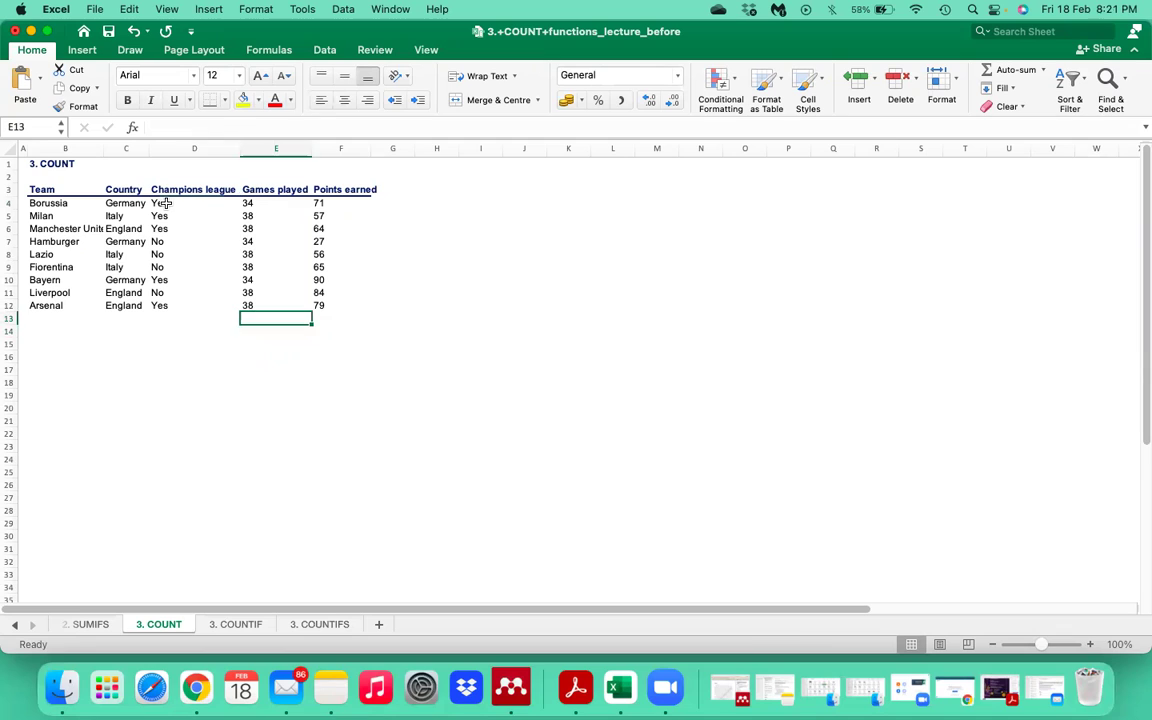
Step: Enter =COUNT(D4:E12) in D13 over the Champions league and Games played columns, and undo the entry
drag(160, 203, 272, 203)
drag(165, 203, 272, 292)
click(167, 318)
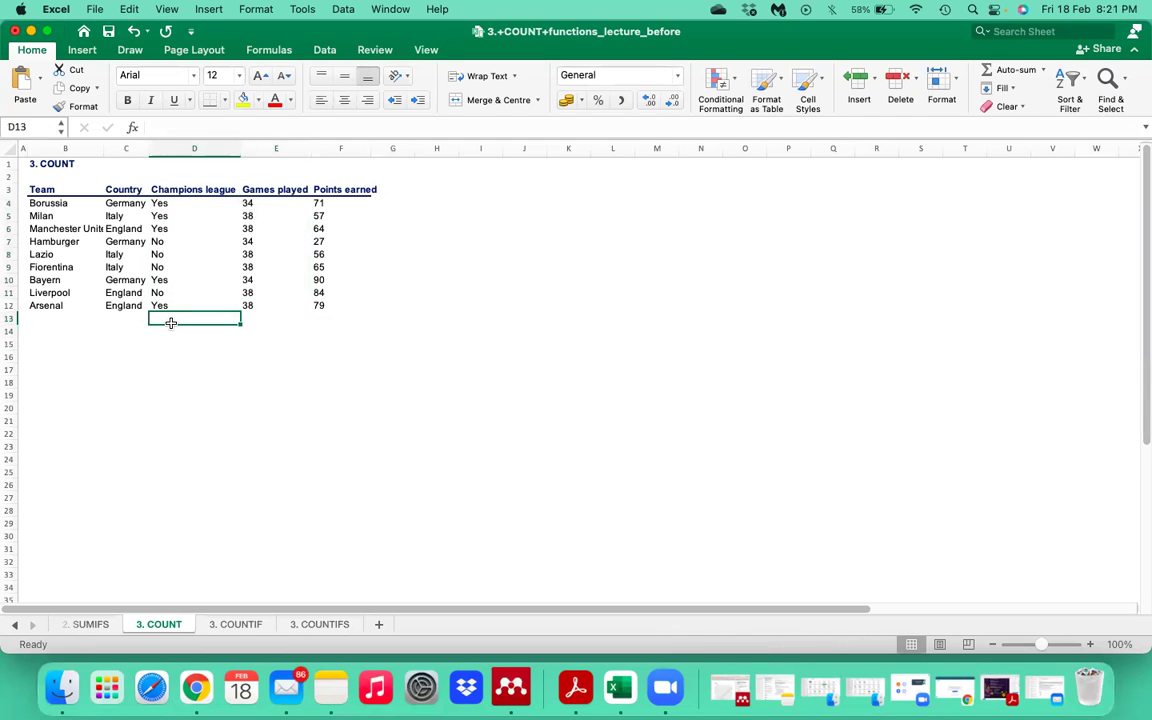
text(=cou)
key(Tab)
mouse_move(160, 203)
mouse_down()
mouse_move(185, 203)
mouse_move(162, 205)
mouse_up()
key(shift+Down)
key(shift+Down)
key(shift+Down)
key(shift+Down)
key(shift+Down)
key(shift+Down)
key(shift+Down)
key(shift+Down)
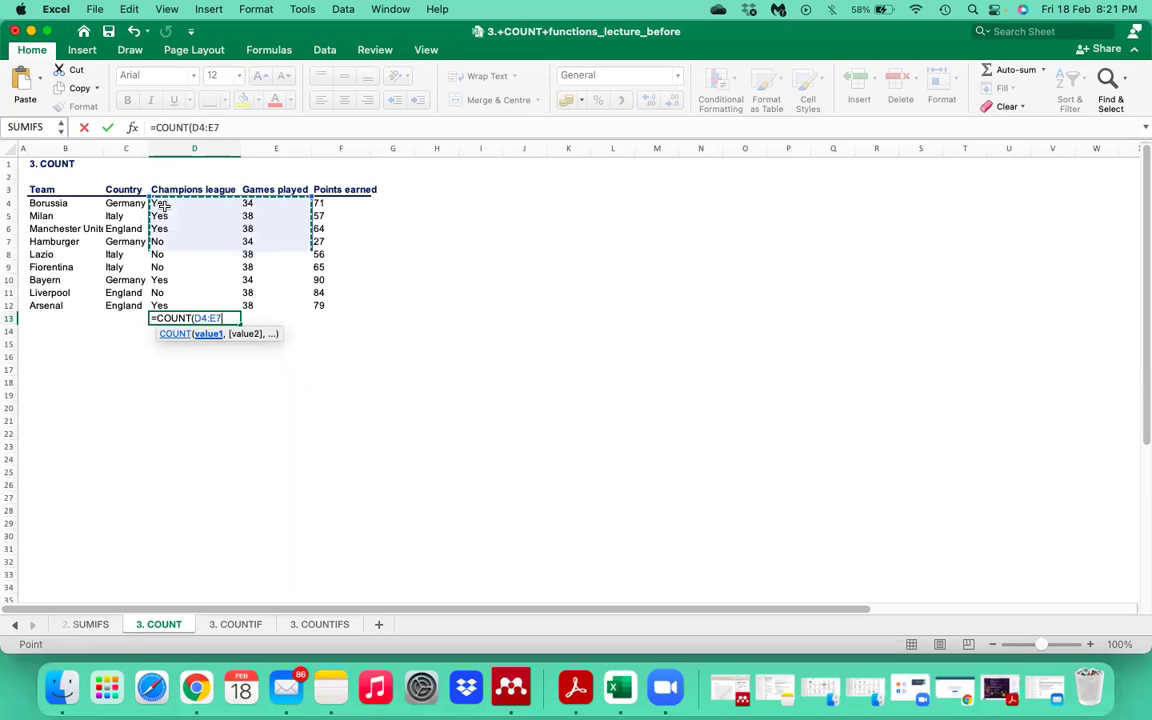
key(Return)
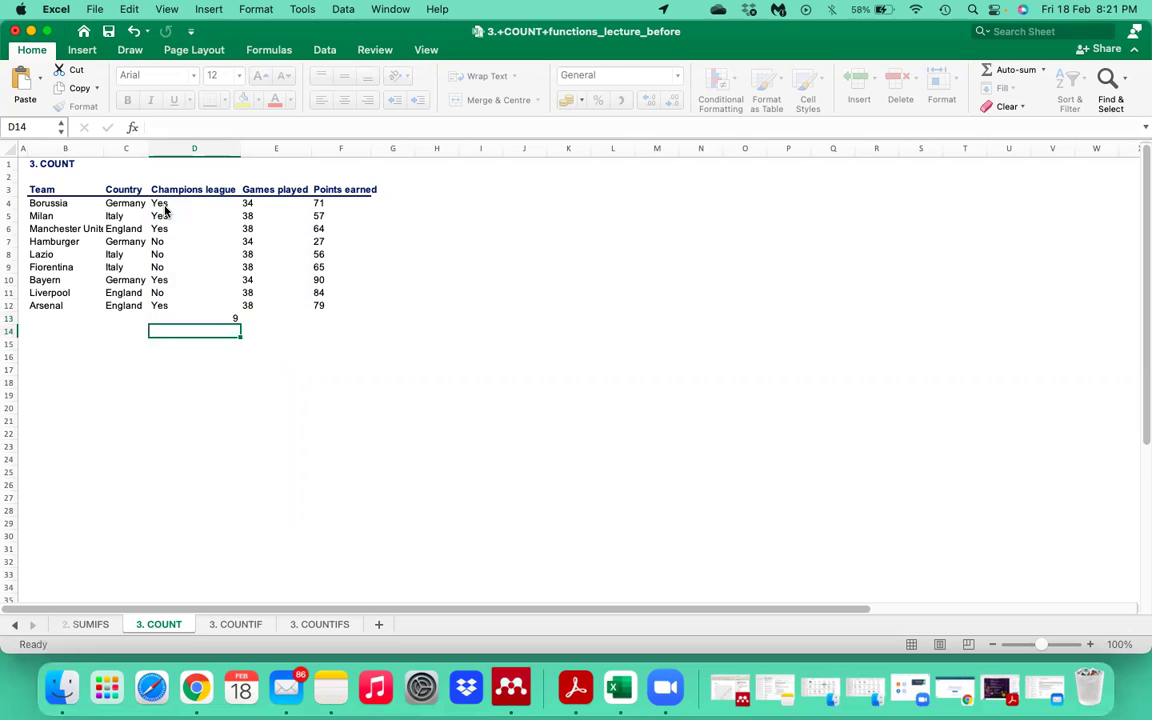
key(Up)
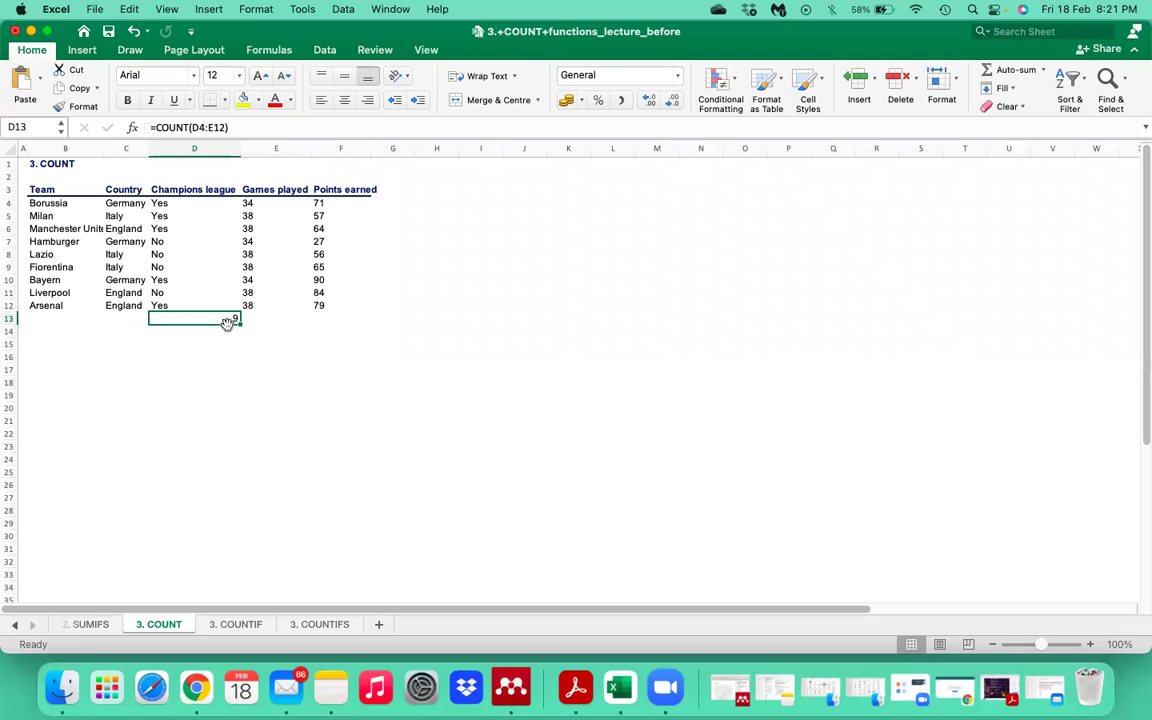
key(super+z)
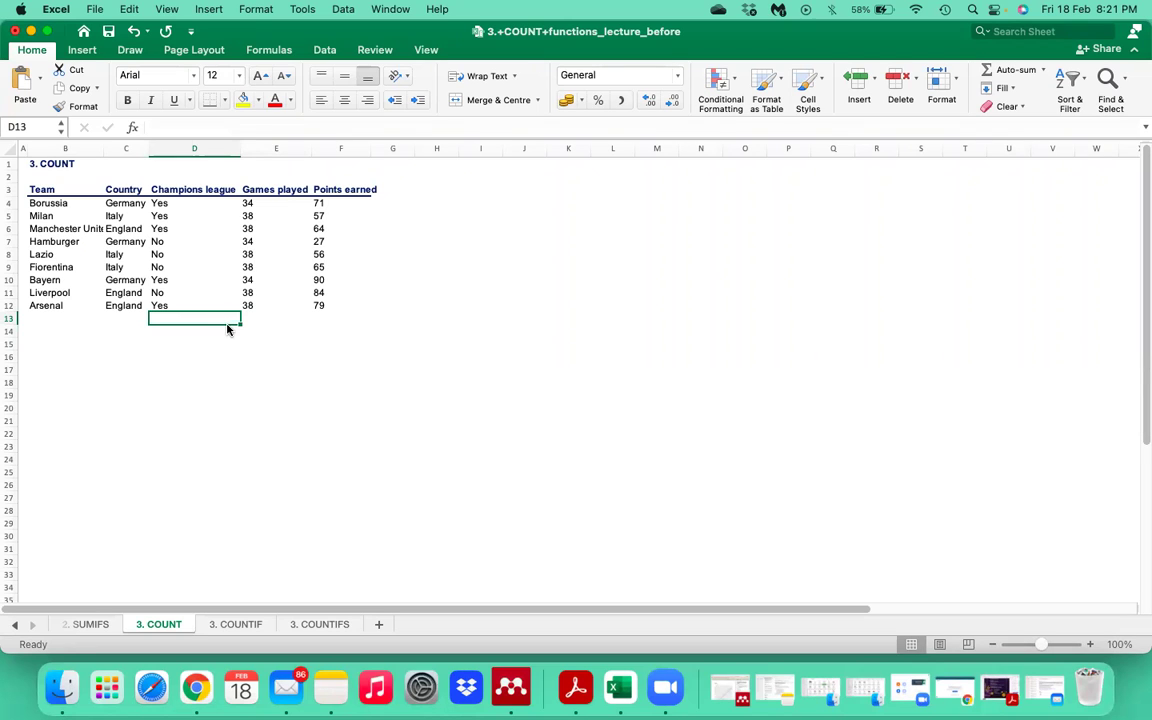
Step: Enter =COUNTA(D4:E12) in D13 to count text and numbers in the Champions league and Games played columns
text(=COin)
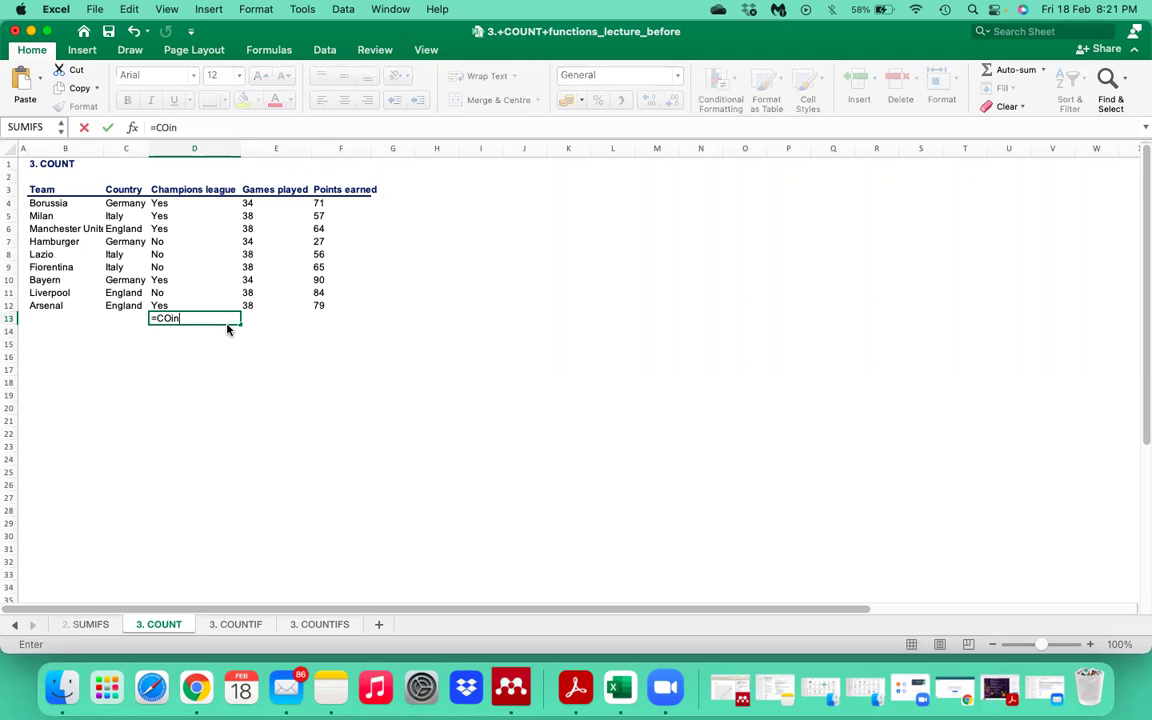
key(BackSpace)
key(BackSpace)
text(untA)
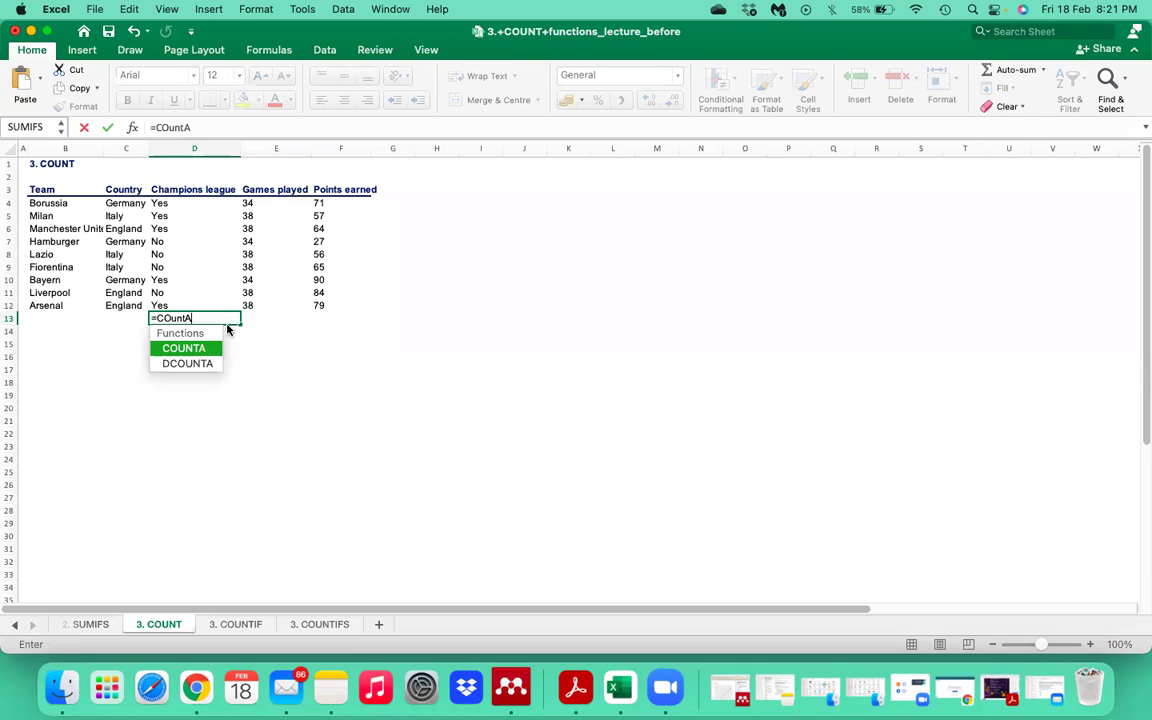
key(Tab)
drag(188, 205, 255, 205)
key(shift+Down)
key(shift+Down)
key(shift+Down)
key(shift+Down)
key(shift+Down)
key(shift+Down)
key(shift+Down)
key(shift+Down)
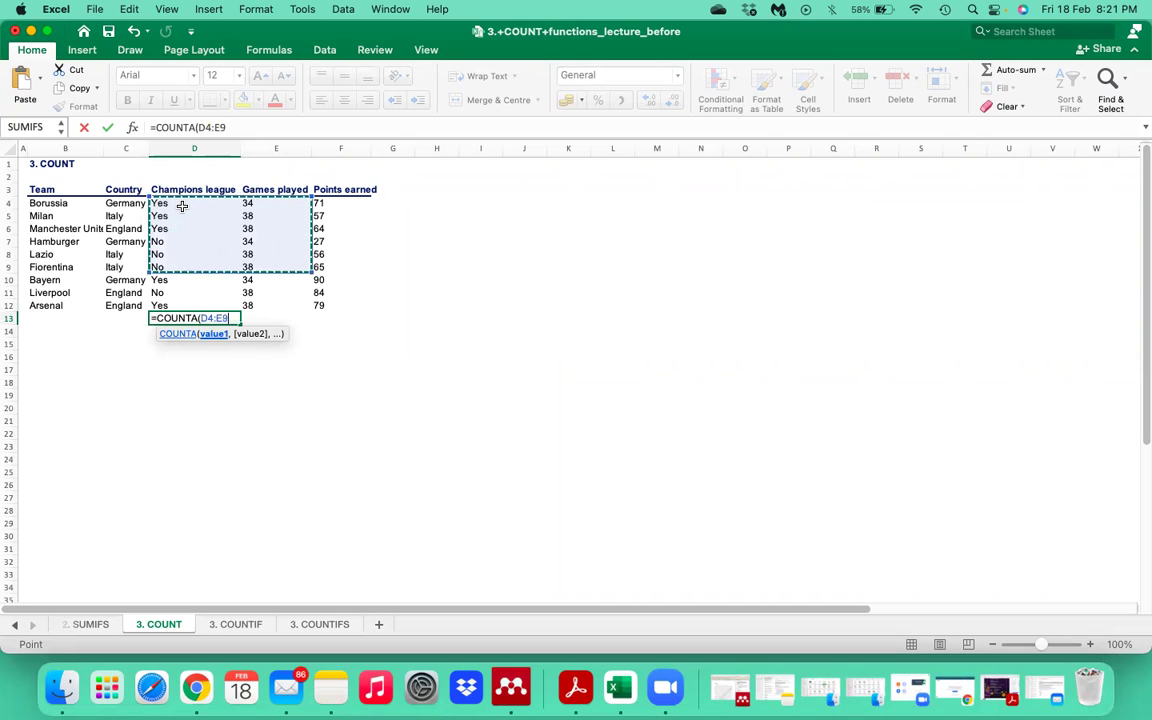
key(Return)
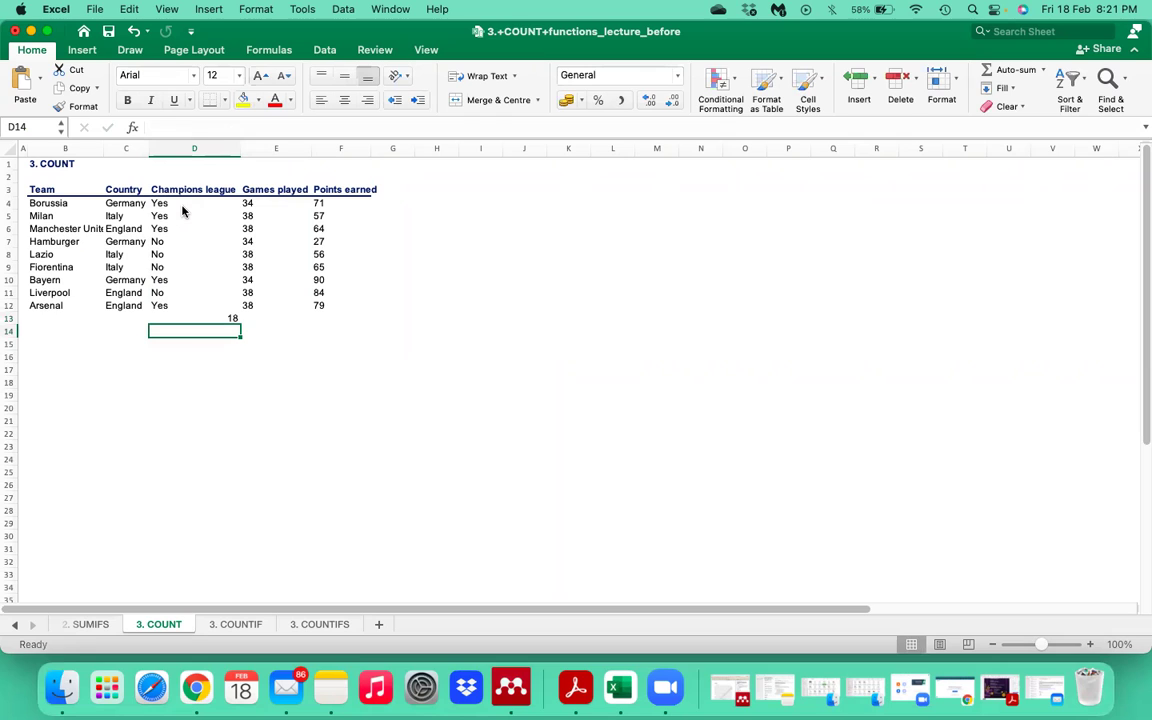
key(Up)
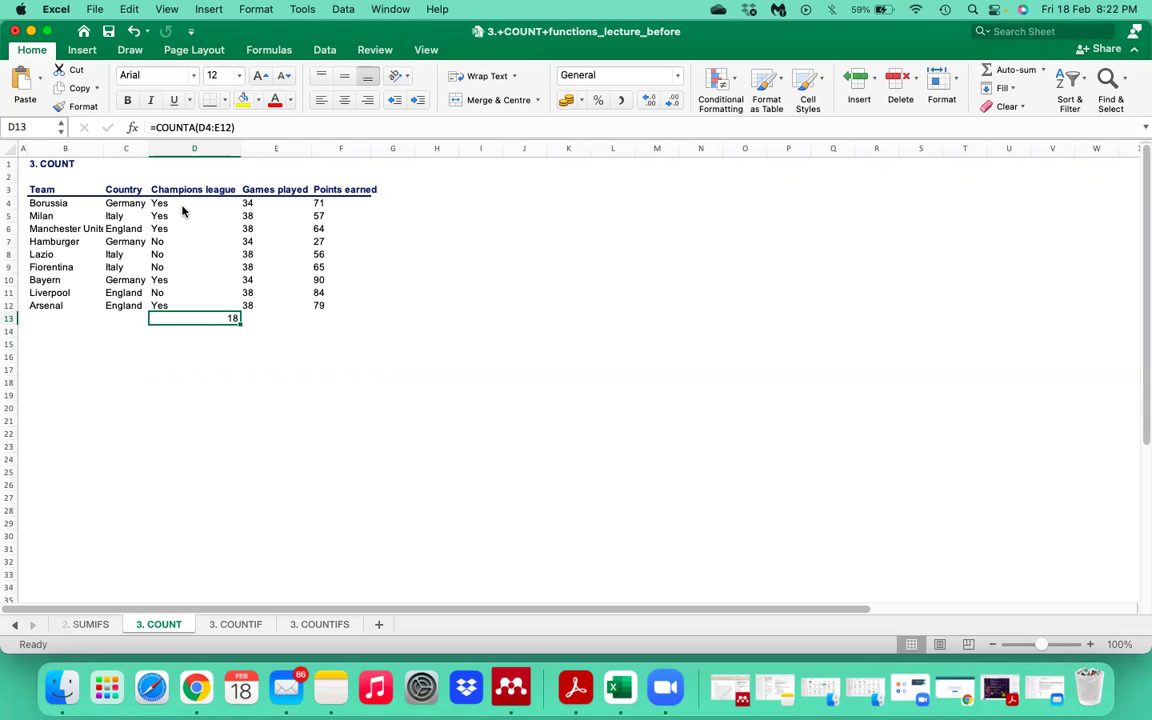
Step: Test the COUNTA formula by clearing Hamburger's Champions league entry and restoring it, and delete the formula from D13
click(165, 241)
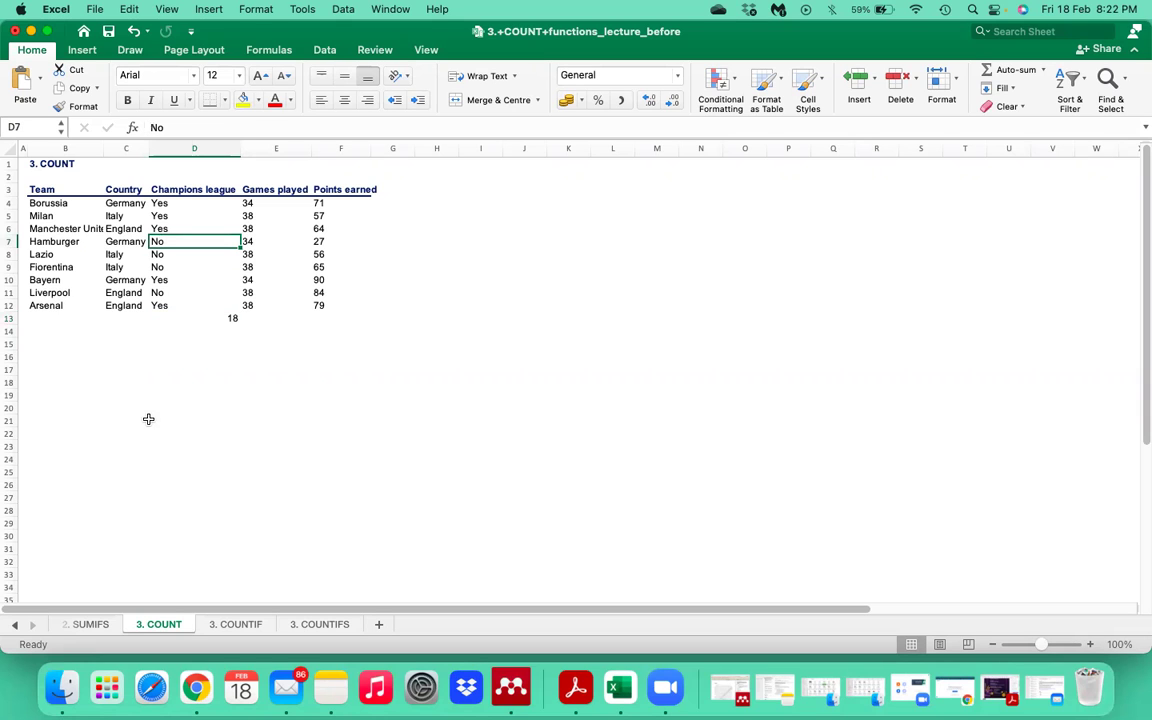
key(Delete)
key(super+z)
click(231, 319)
key(Delete)
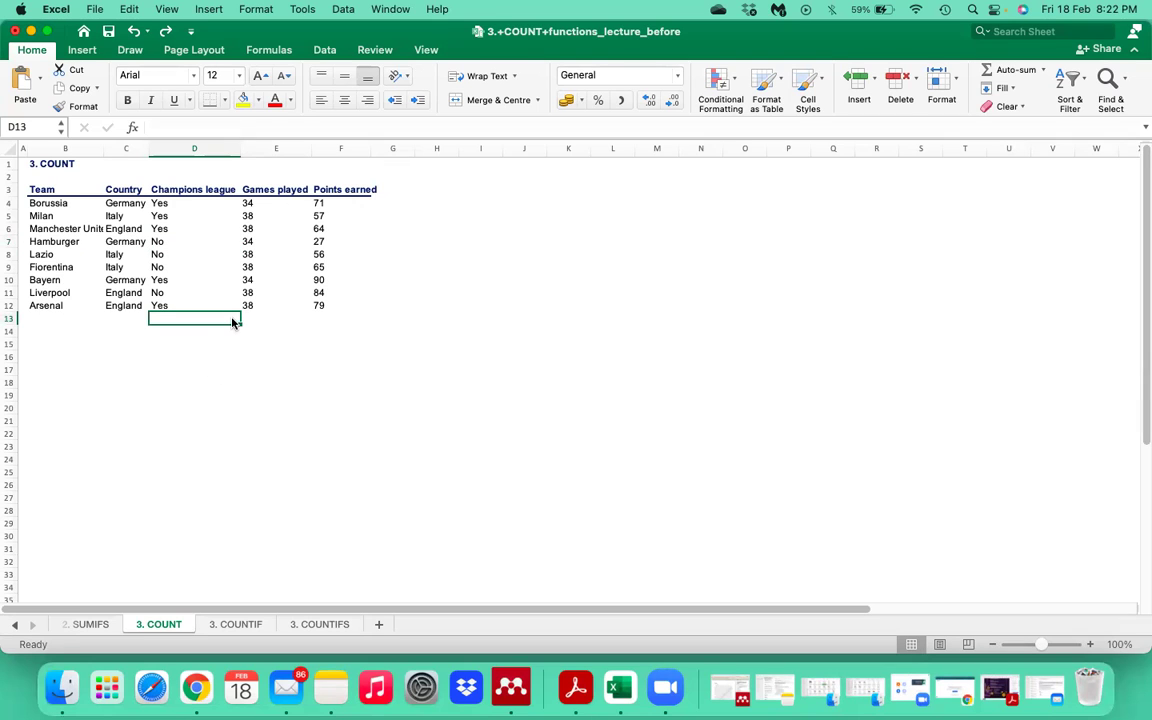
Step: On the 3. COUNTIF sheet, increase the font size of all cells to 12 and autofit the column widths
click(236, 624)
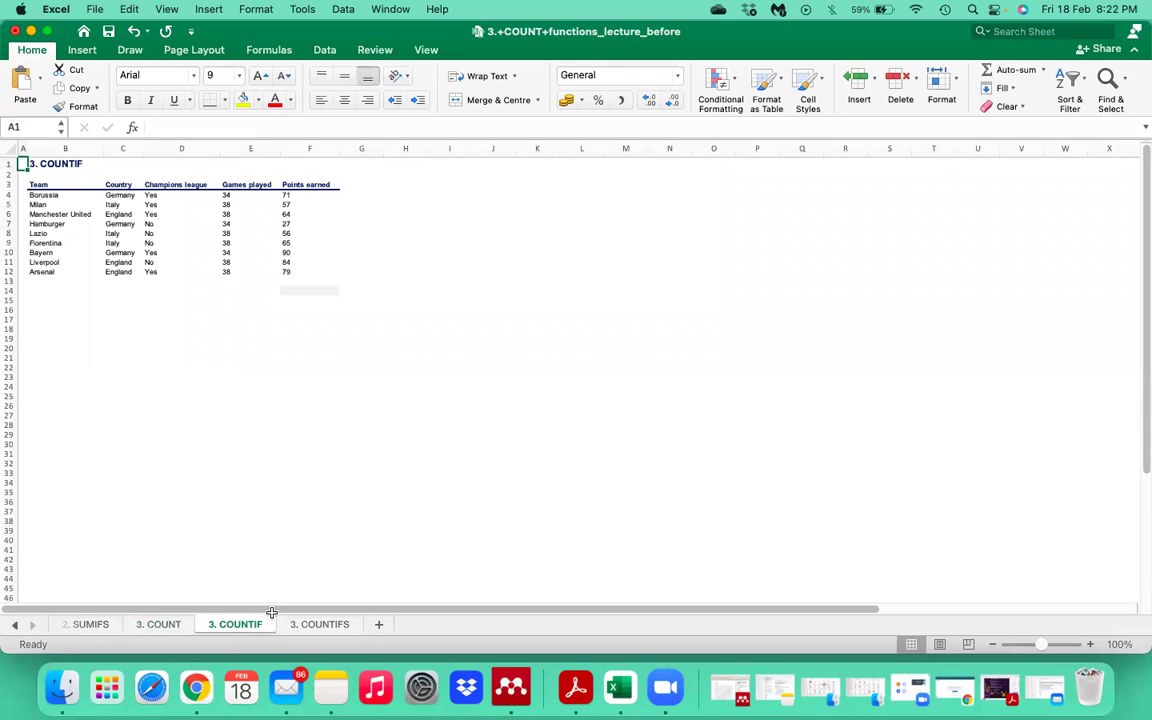
click(12, 150)
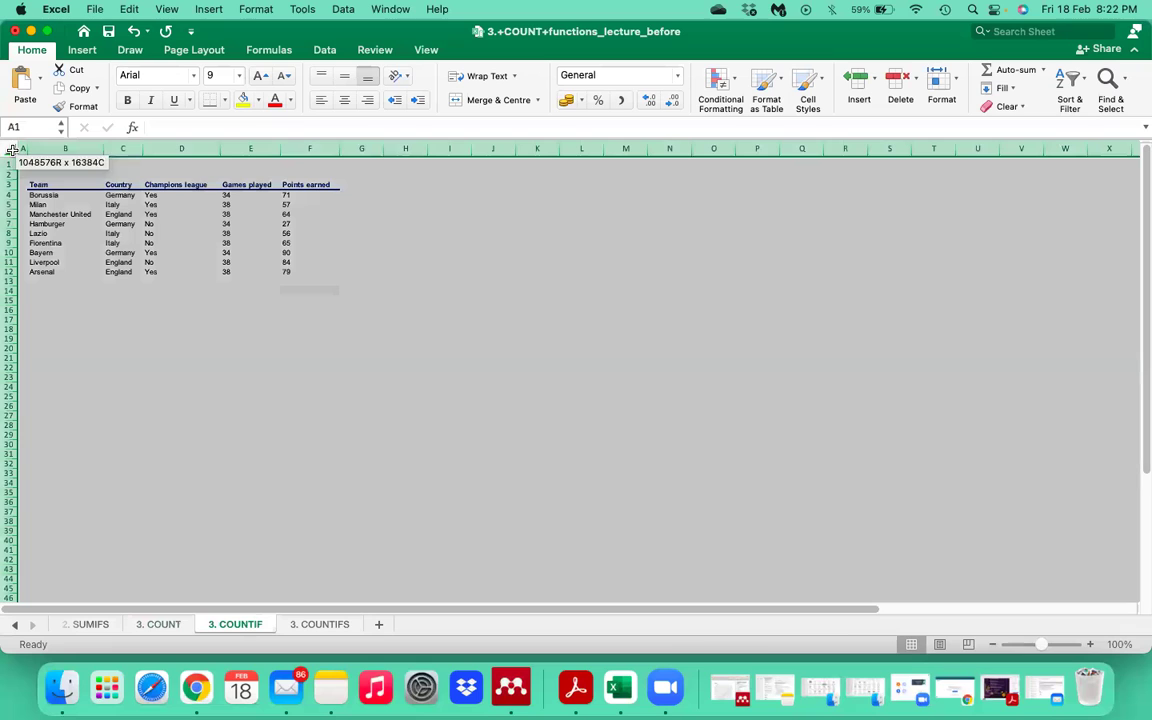
click(261, 82)
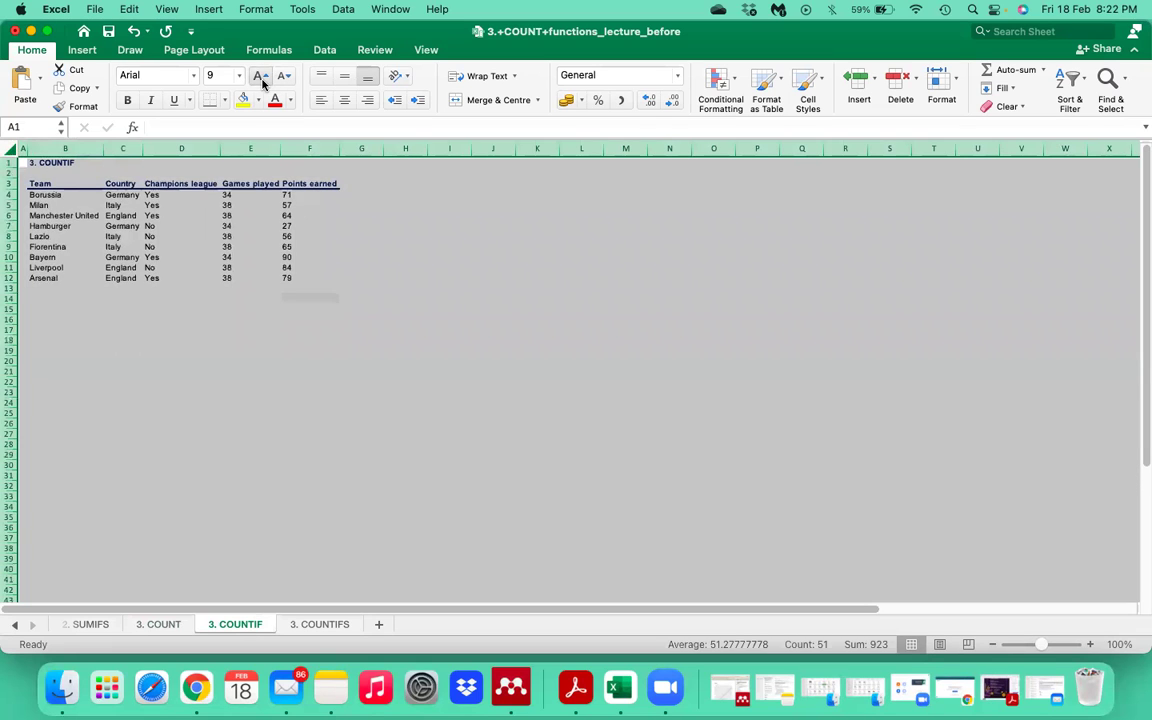
click(261, 82)
click(262, 83)
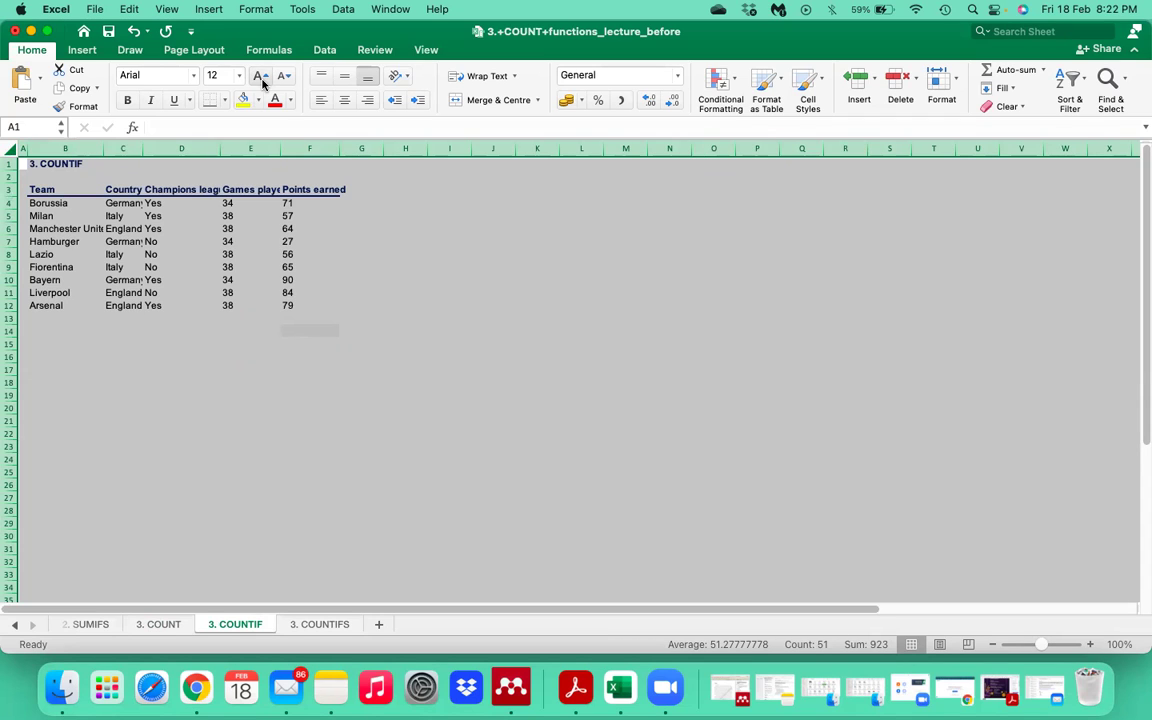
double_click(145, 150)
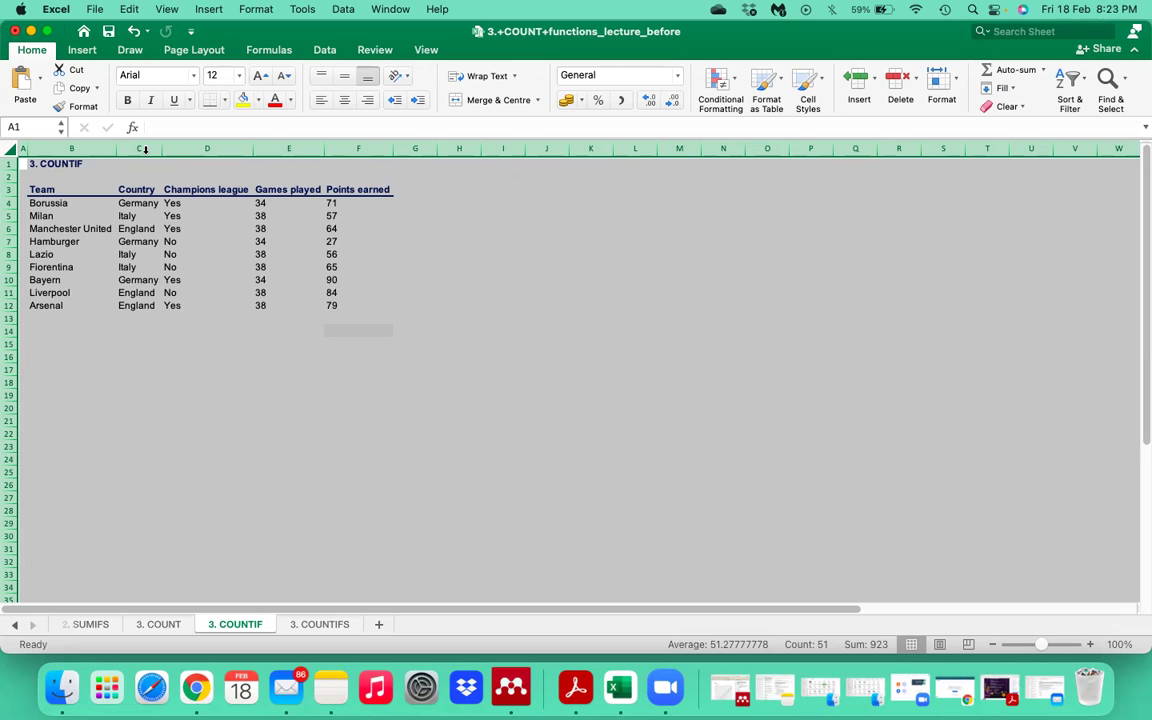
Step: Examine the values of the Points earned column and go to the empty cell H4 beside the table
click(360, 201)
key(Down)
key(Down)
key(Down)
key(Down)
key(Down)
key(Down)
key(Down)
key(Down)
key(Up)
key(Up)
key(Up)
key(Up)
key(Up)
key(Up)
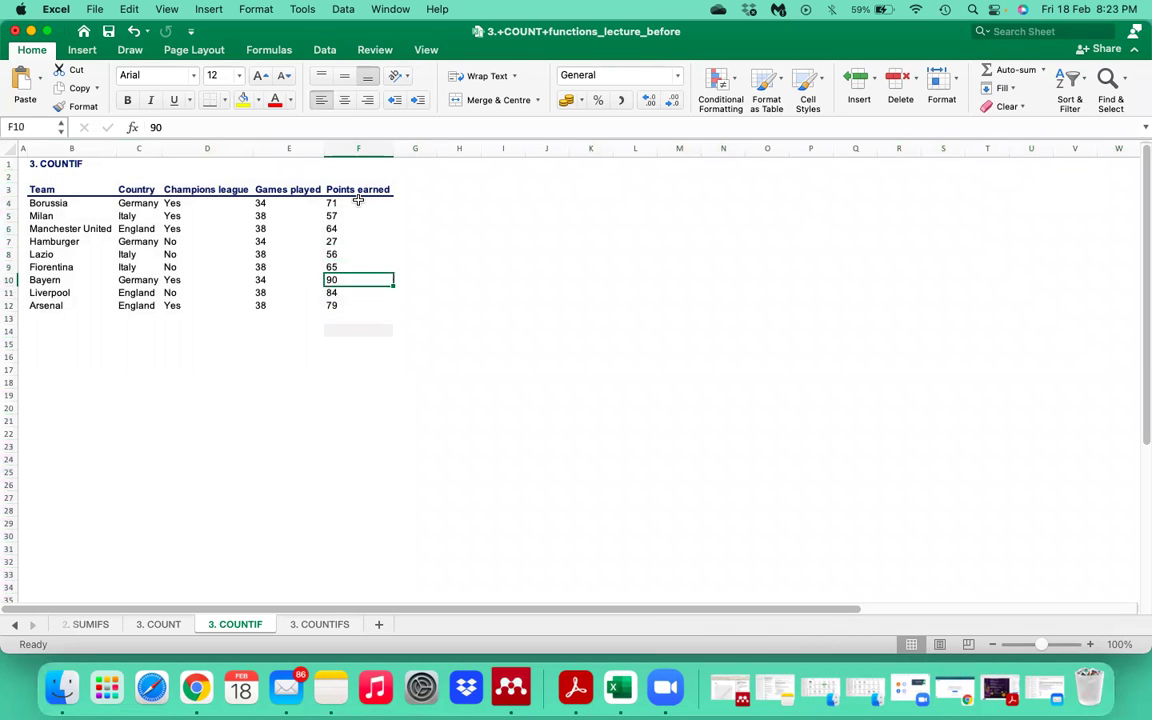
key(Up)
key(Up)
key(Up)
key(Down)
key(Right)
key(Right)
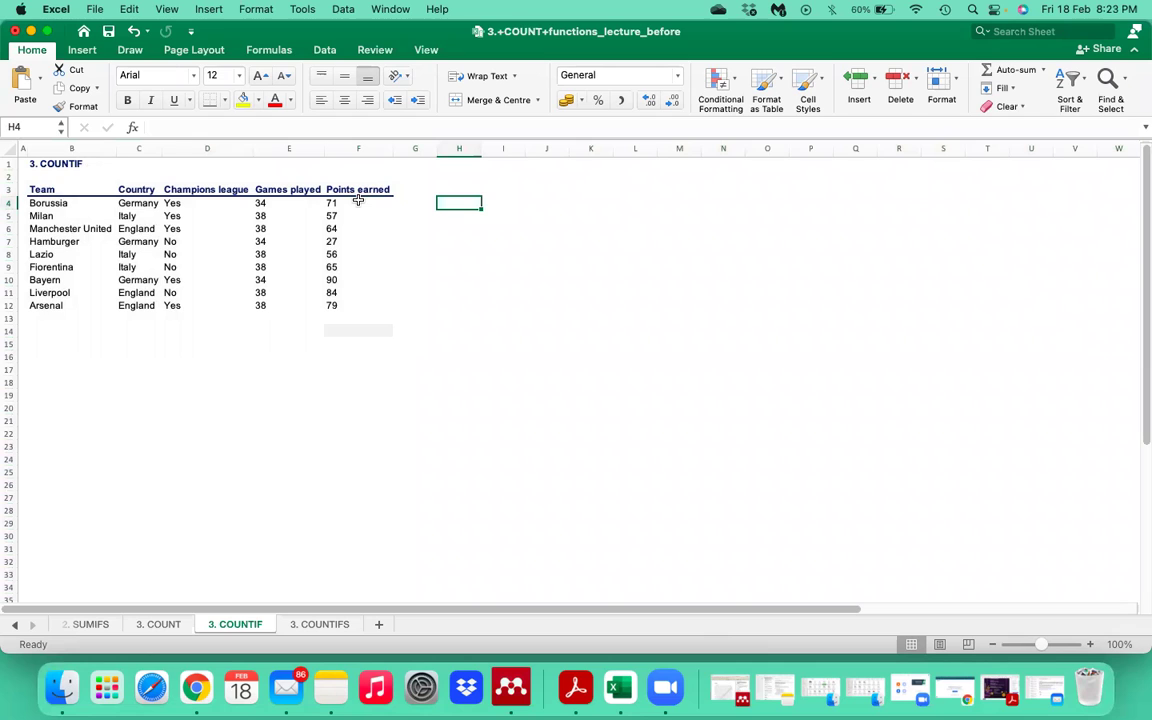
Step: Enter the sample criterion >60 in cell H4 beside the table
text(>60)
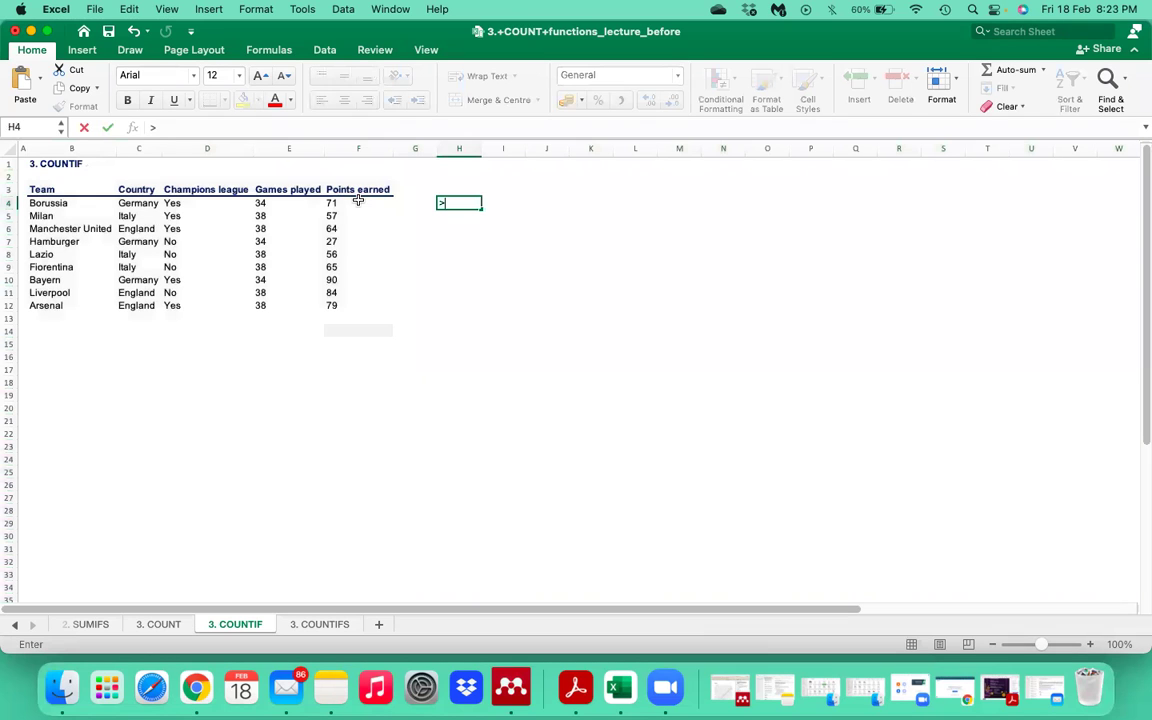
key(Return)
Step: Enter =COUNTIF(F4:F12, ">60") in F14 to count the teams that earned more than 60 points
key(Up)
key(Left)
key(Left)
key(Left)
key(Right)
key(Down)
key(Down)
key(Down)
key(Down)
key(Down)
key(Down)
key(Down)
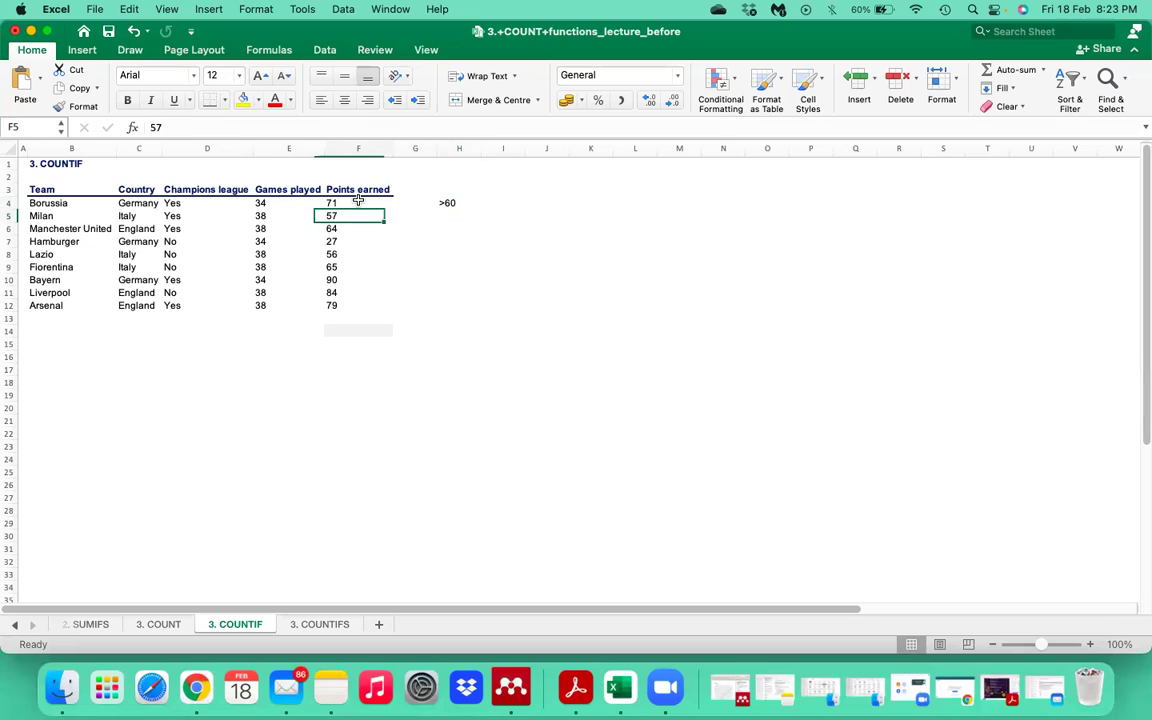
key(Down)
key(Down)
key(Down)
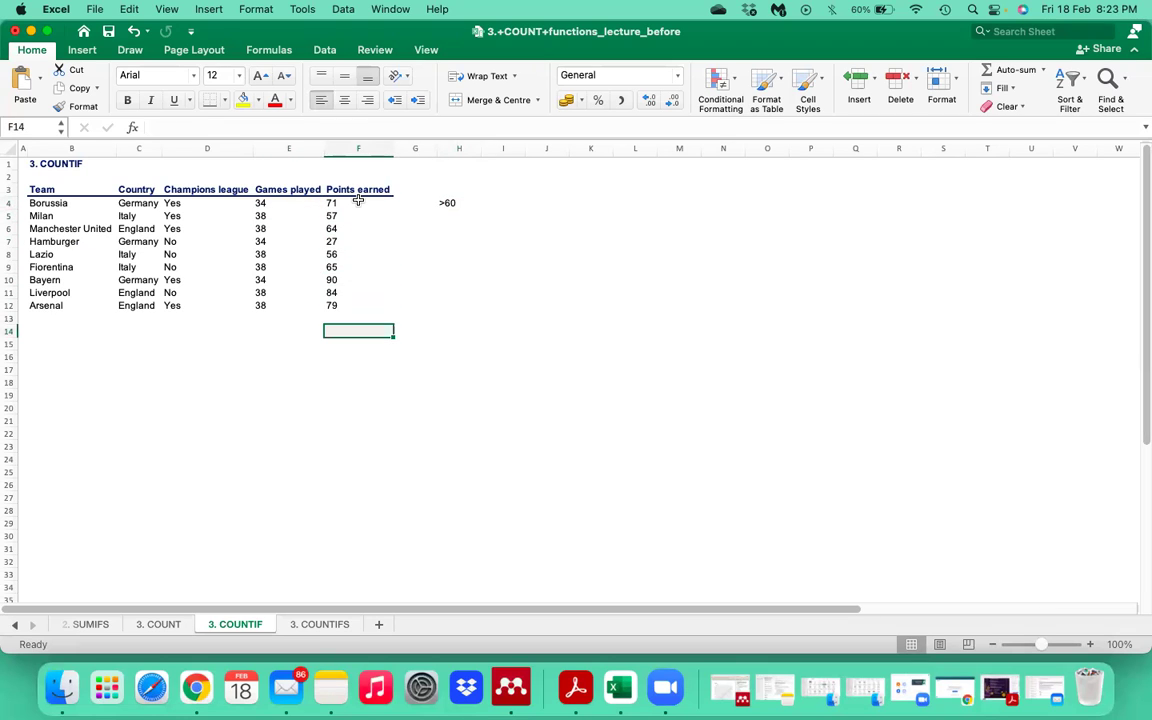
text(=)
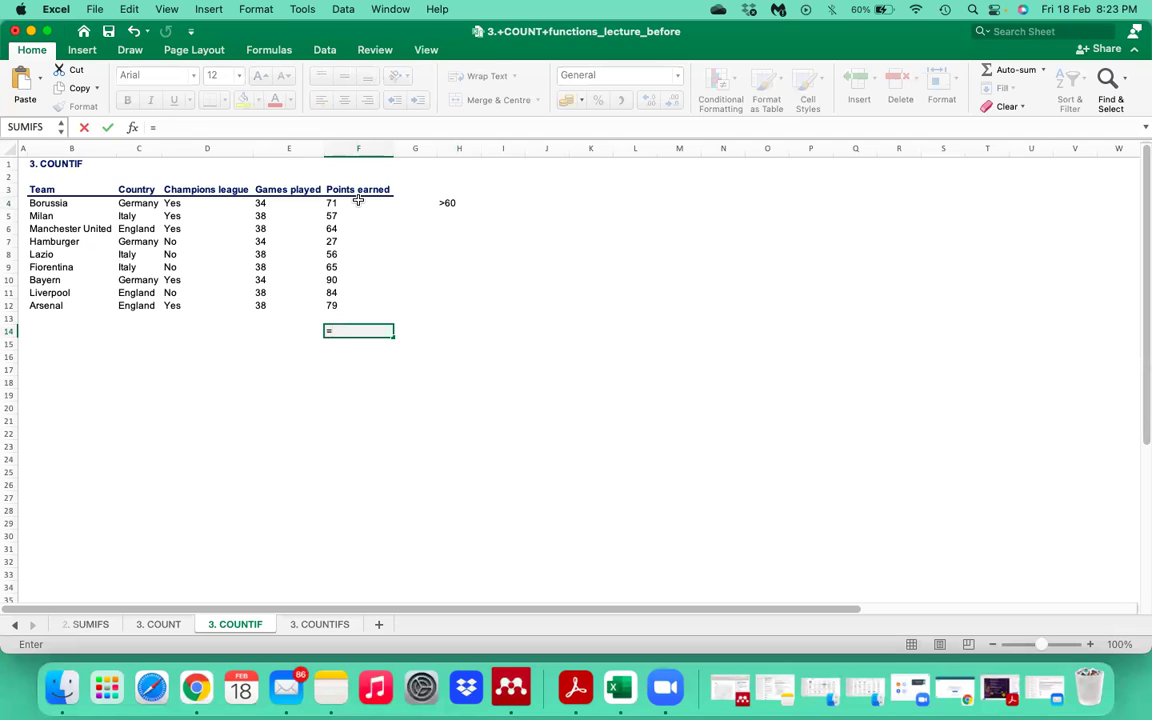
text(Cou)
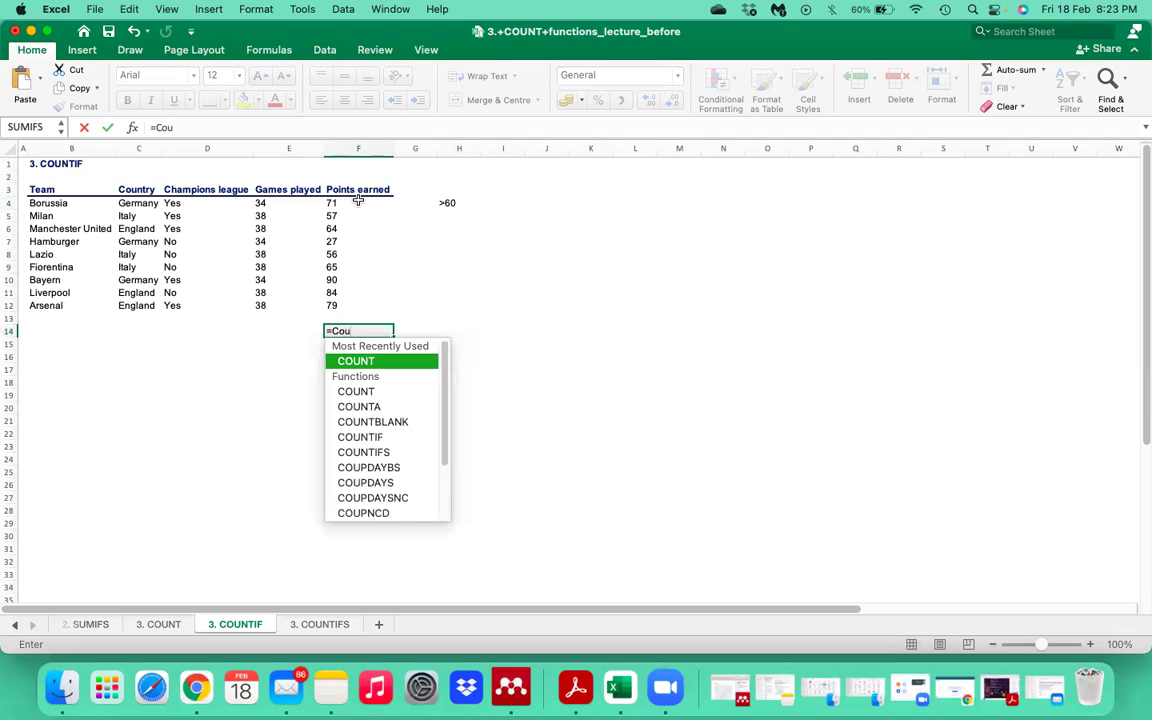
text(nti)
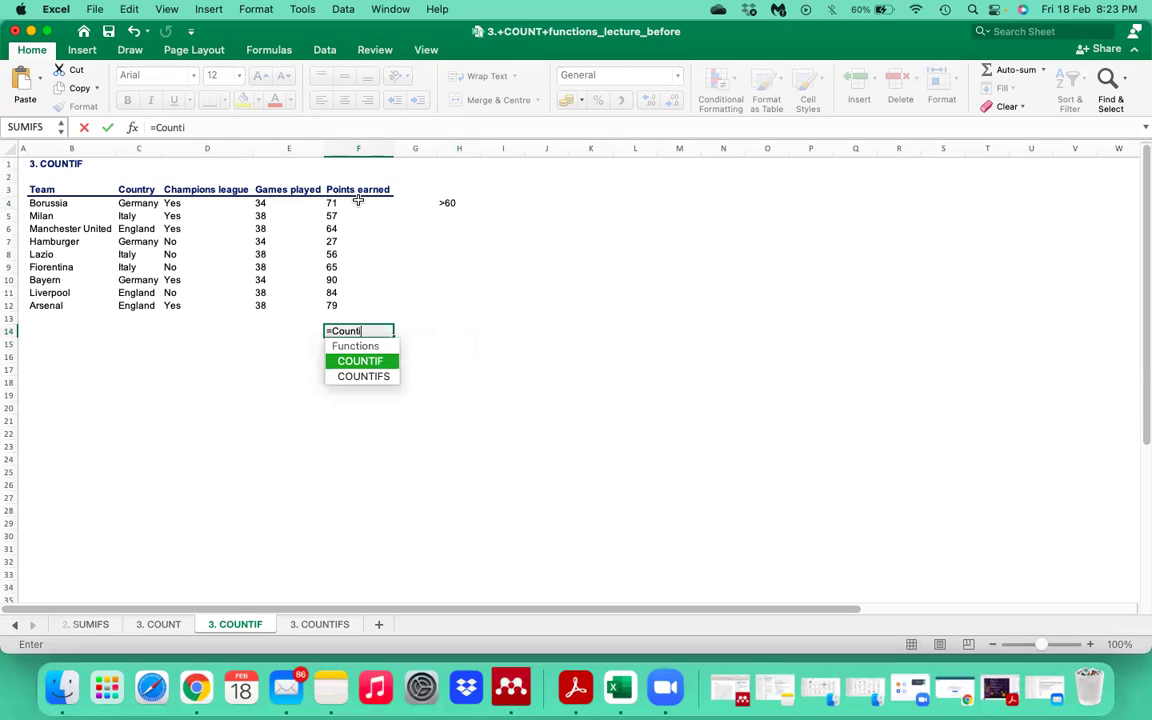
key(Tab)
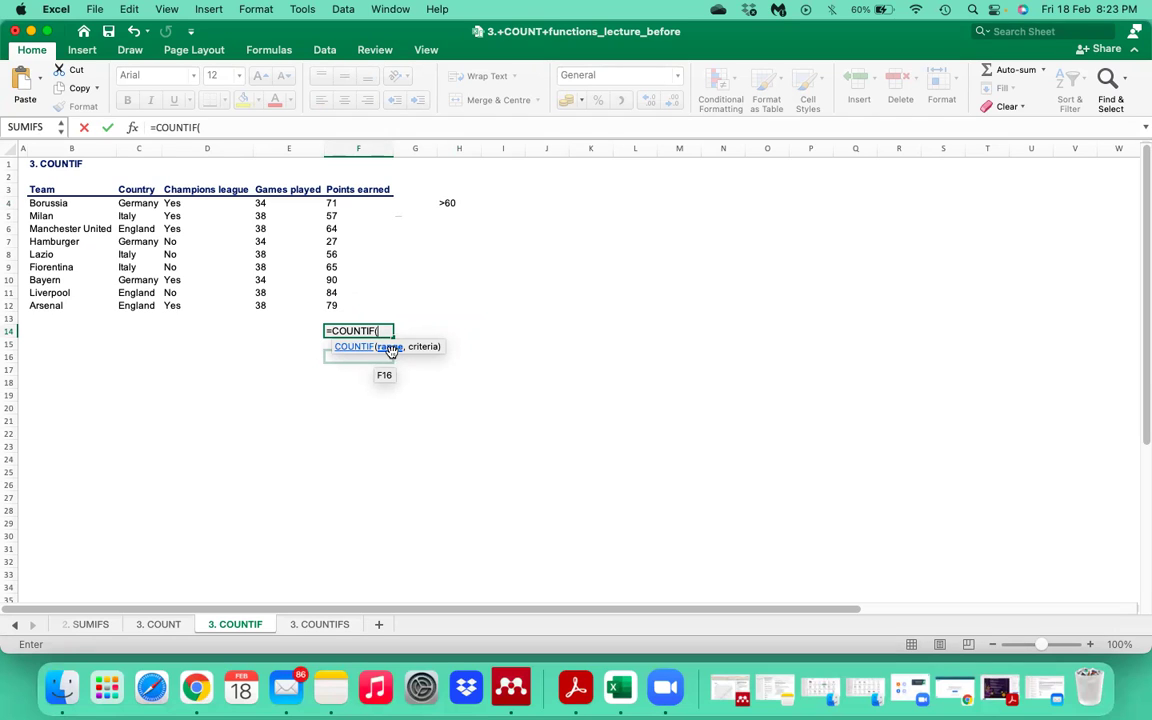
click(338, 204)
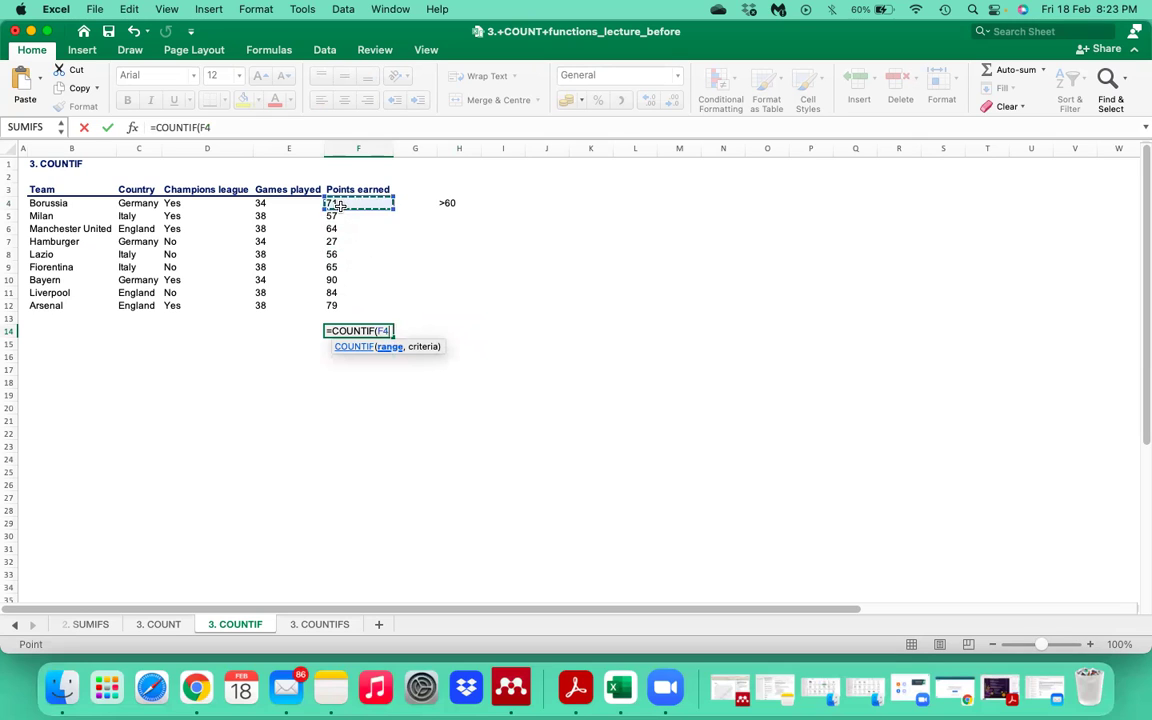
key(shift+Down)
key(shift+Down)
key(shift+Down)
key(shift+Down)
key(shift+Down)
key(shift+Down)
key(shift+Down)
key(shift+Down)
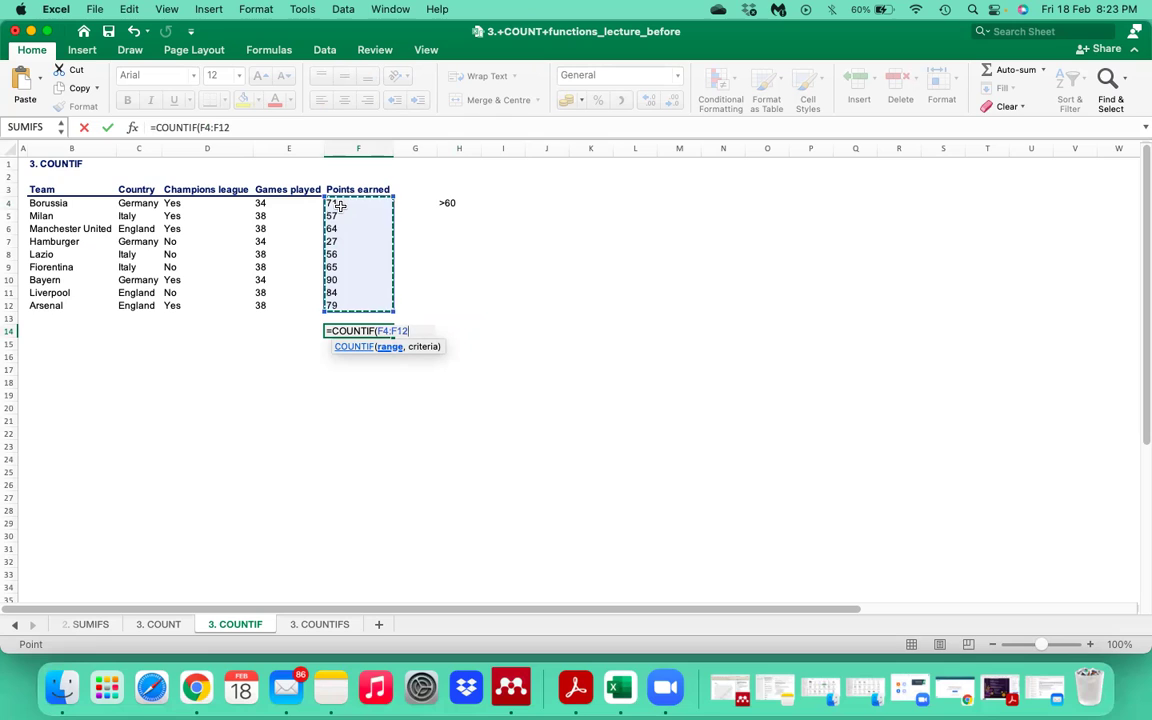
text(,)
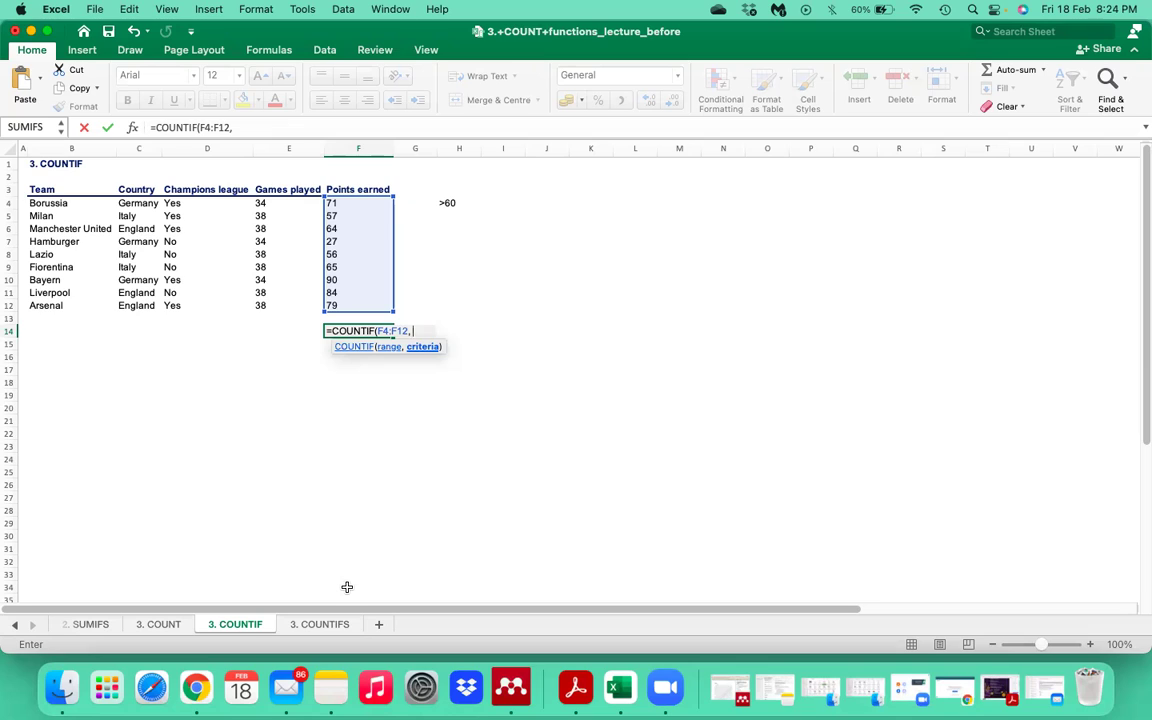
text(")
text(>60)
text("))
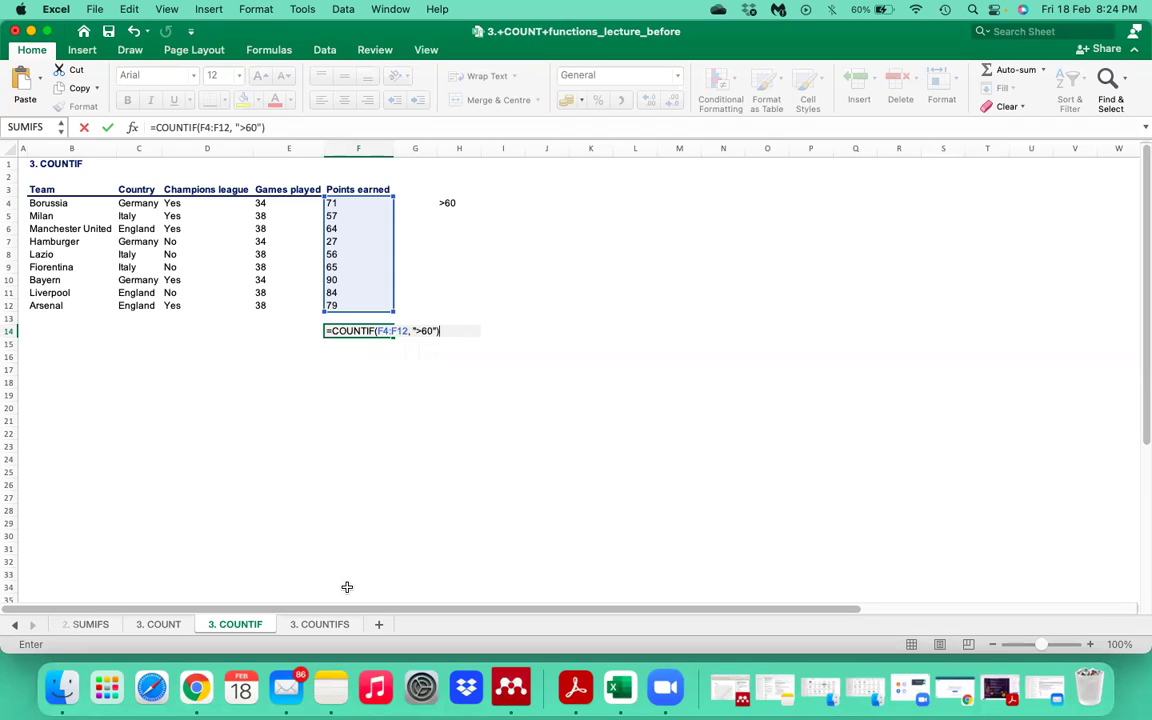
key(Return)
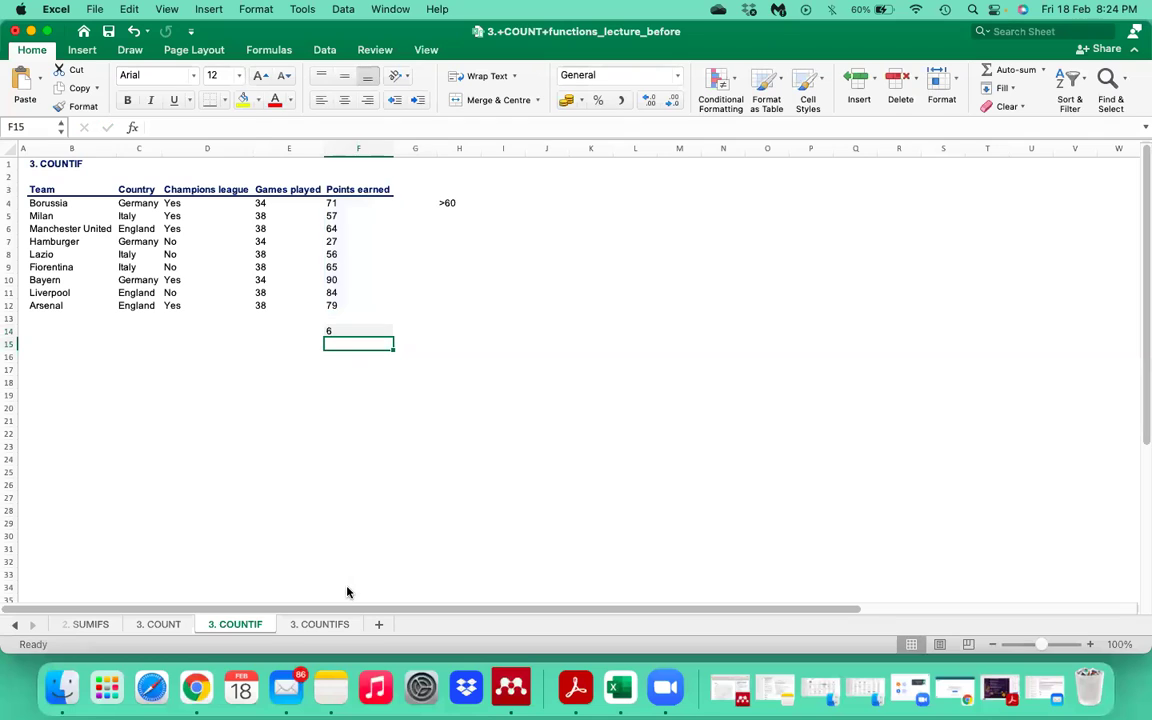
Step: Undo the formula in F14 and enter =COUNTIF(F4:F12, "=90") there to count teams with exactly 90 points
key(Up)
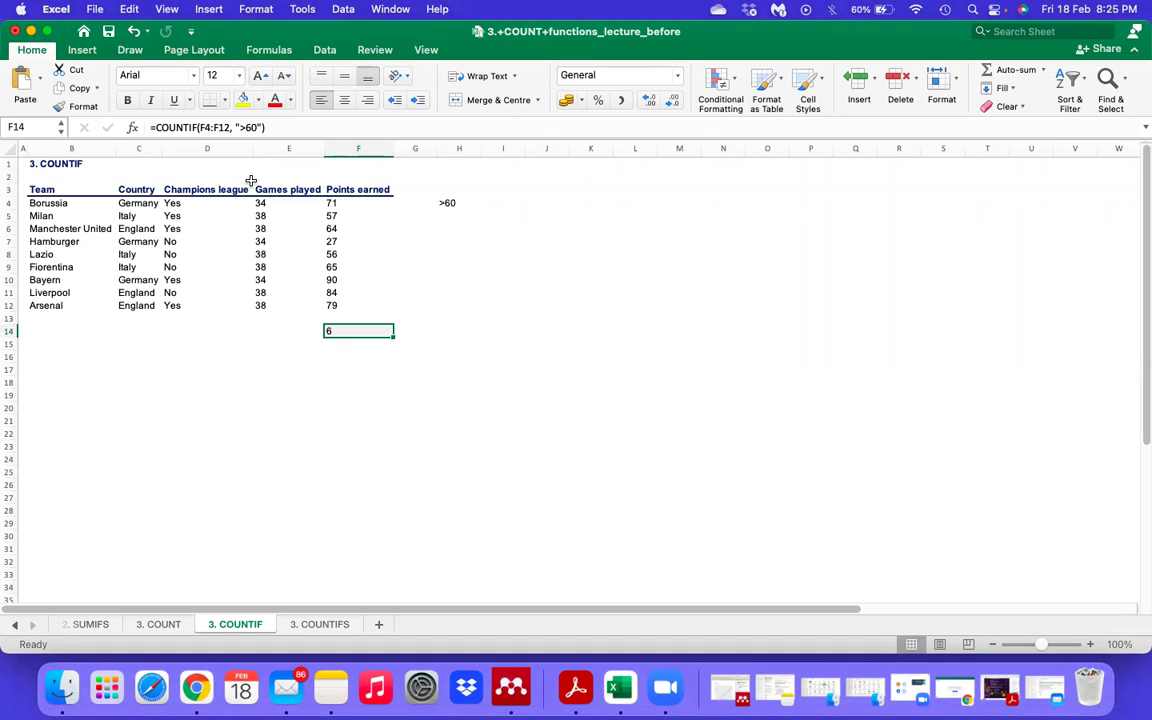
key(super+z)
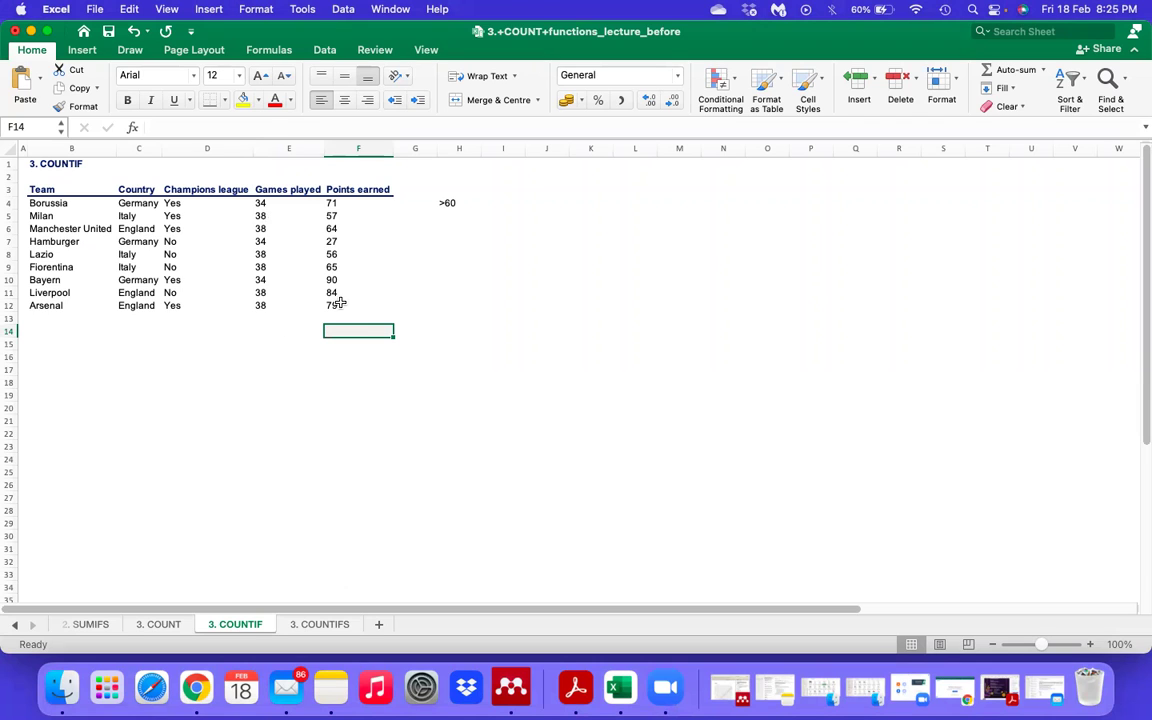
text(=)
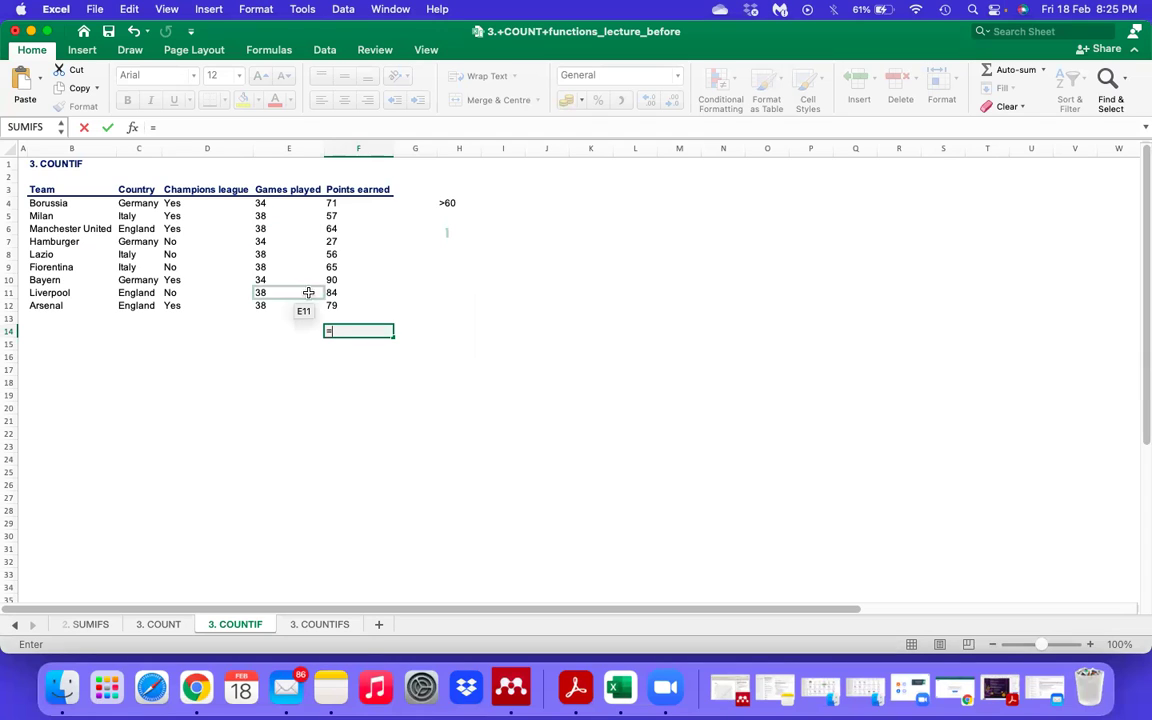
text(coiun)
key(BackSpace)
key(BackSpace)
key(BackSpace)
text(u)
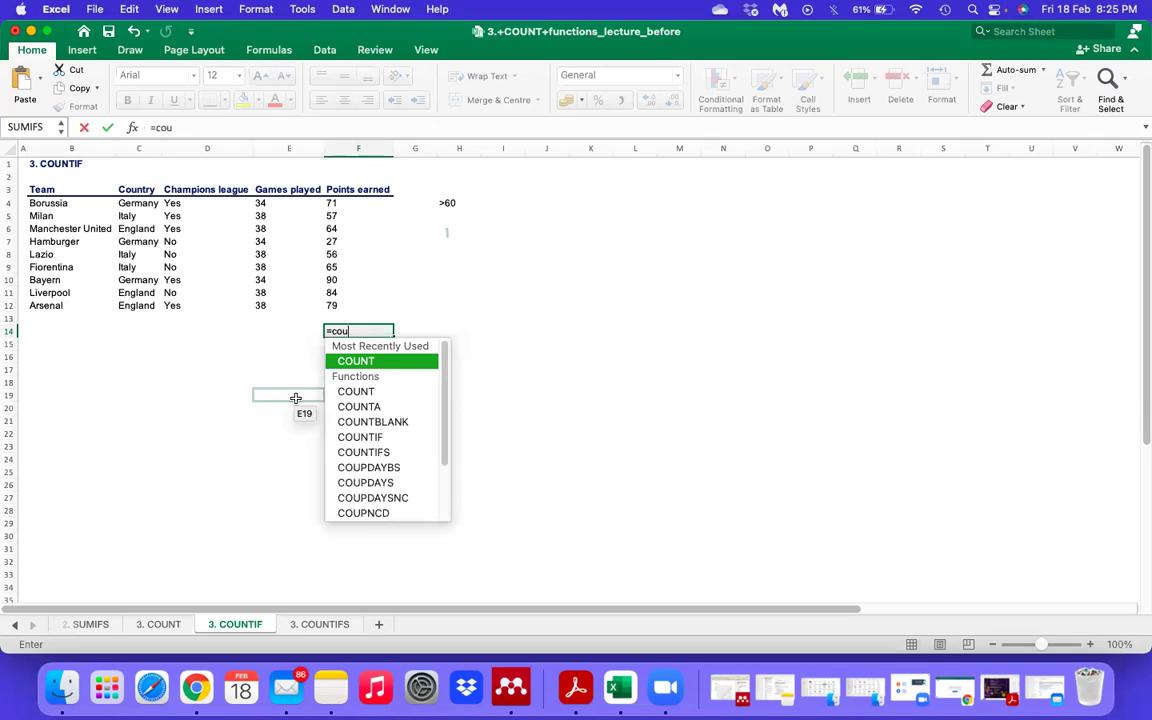
text(ntif)
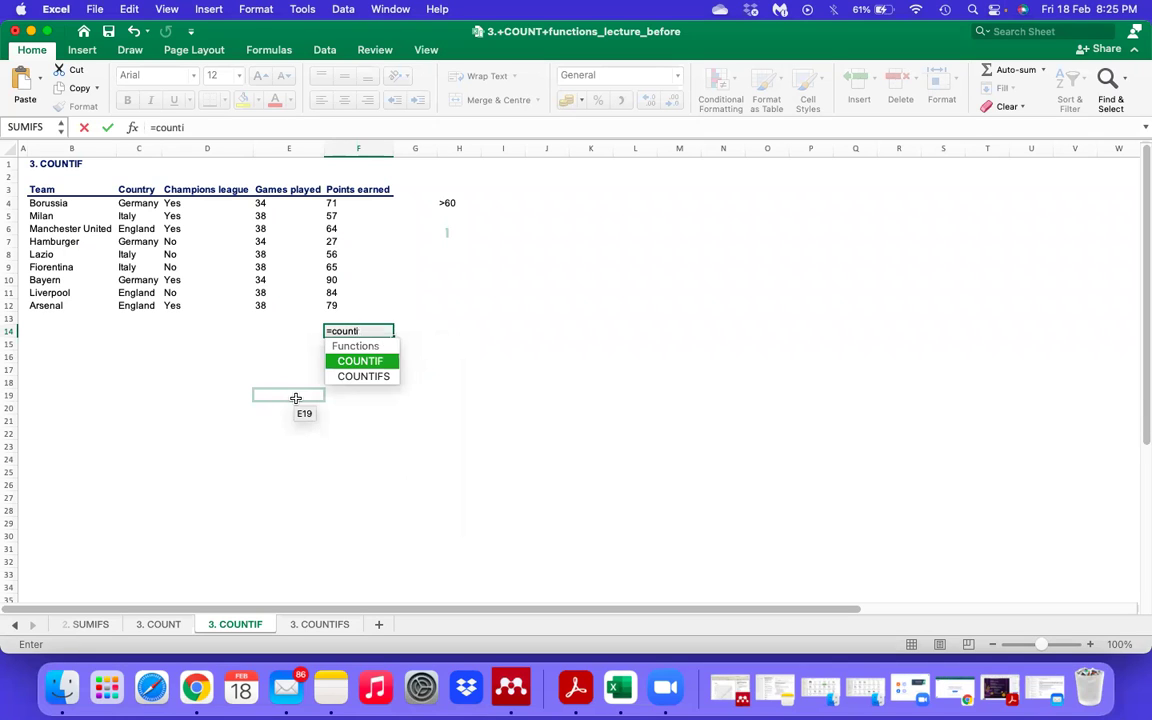
key(Tab)
click(328, 202)
key(shift+Down)
key(shift+Down)
key(shift+Down)
key(shift+Down)
key(shift+Down)
key(shift+Down)
key(shift+Down)
key(shift+Down)
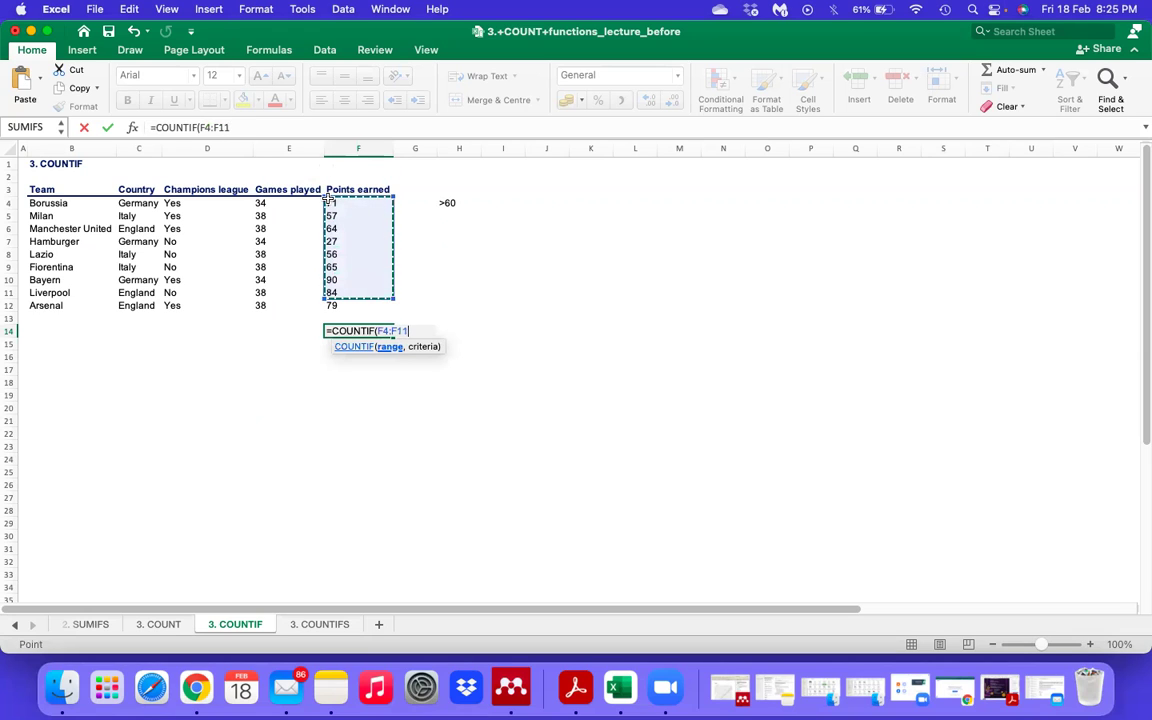
text(,)
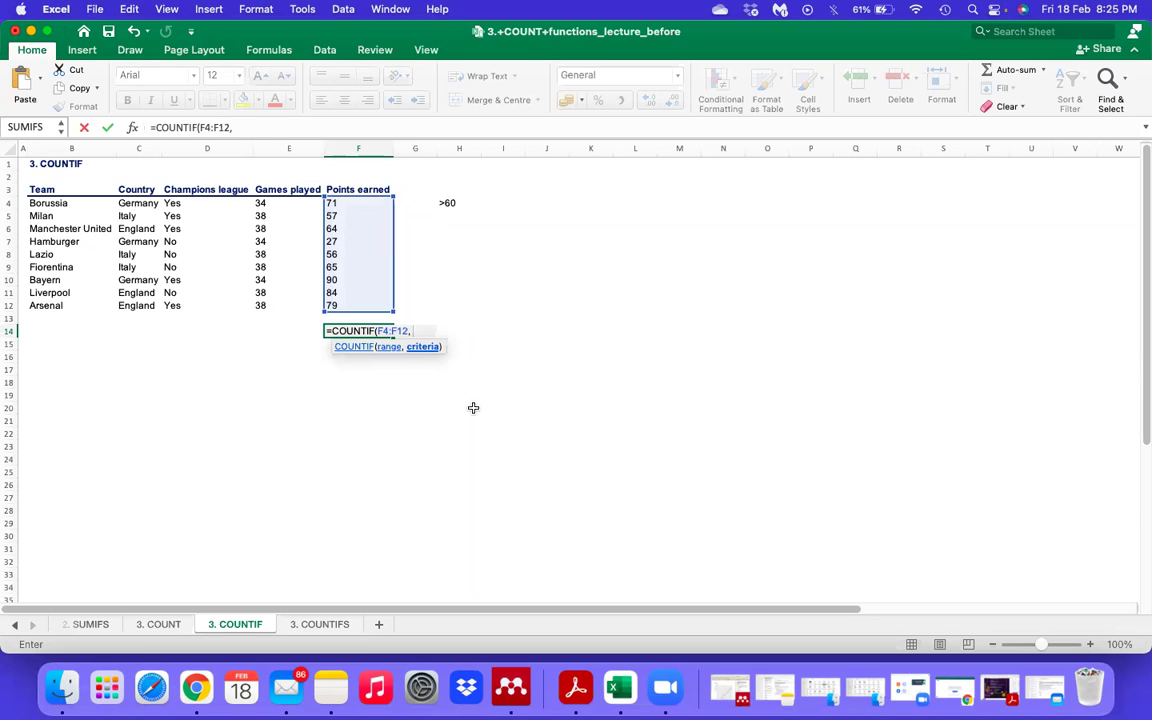
text(")
text(+)
key(BackSpace)
text(=90"))
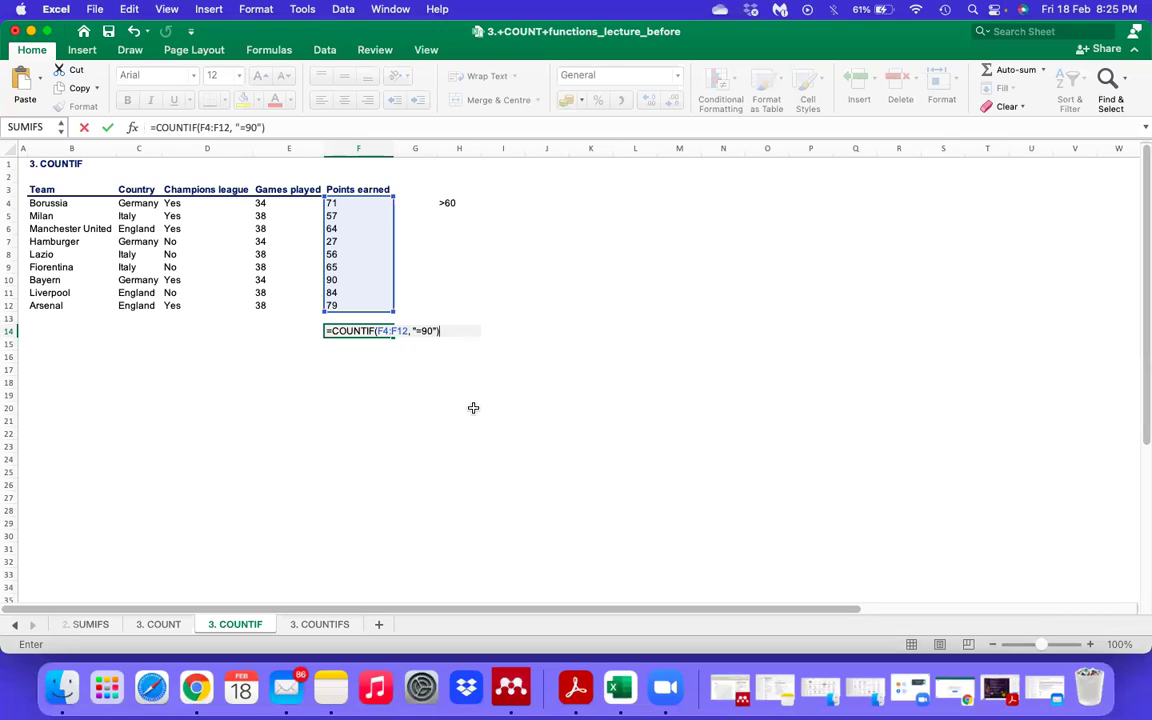
key(Return)
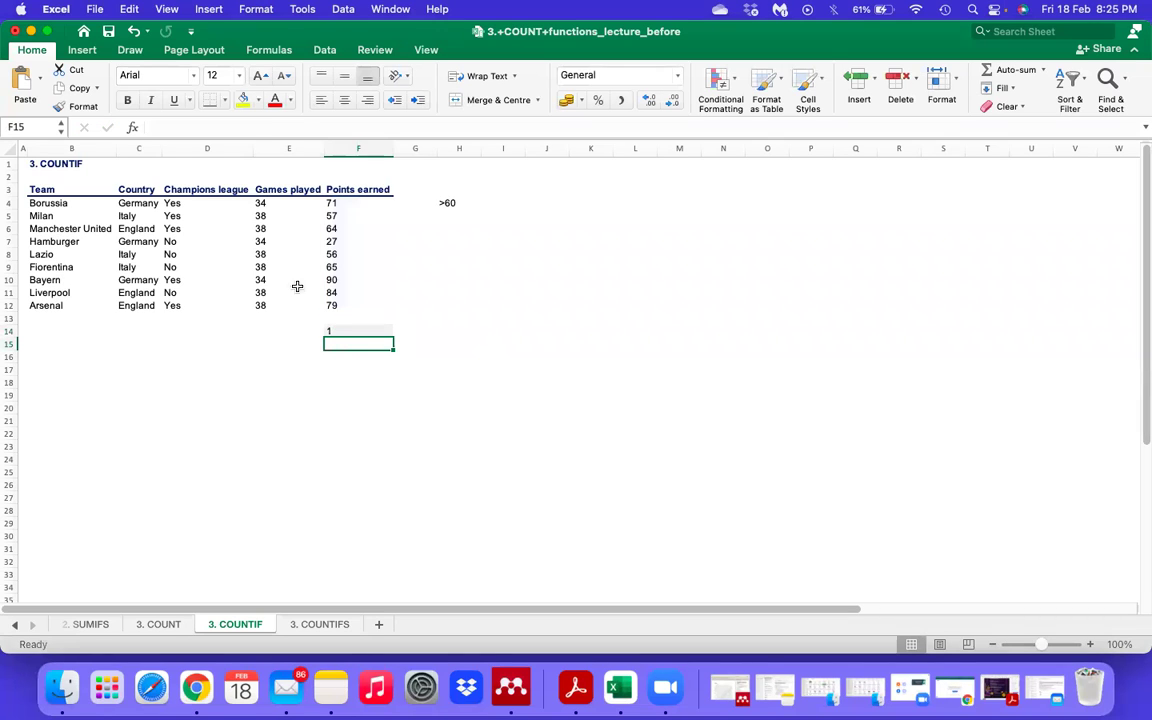
Step: Check Bayern's Points earned value against the COUNTIF formula in F14 and inspect the formula's range and criterion
click(333, 280)
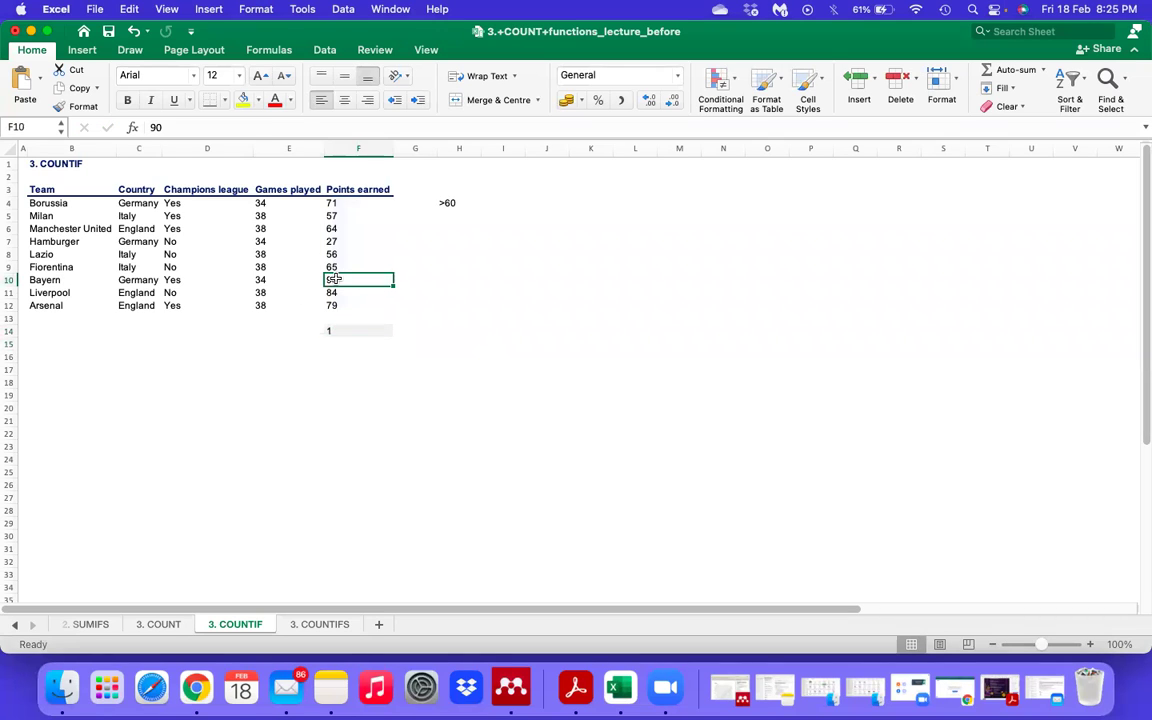
click(329, 332)
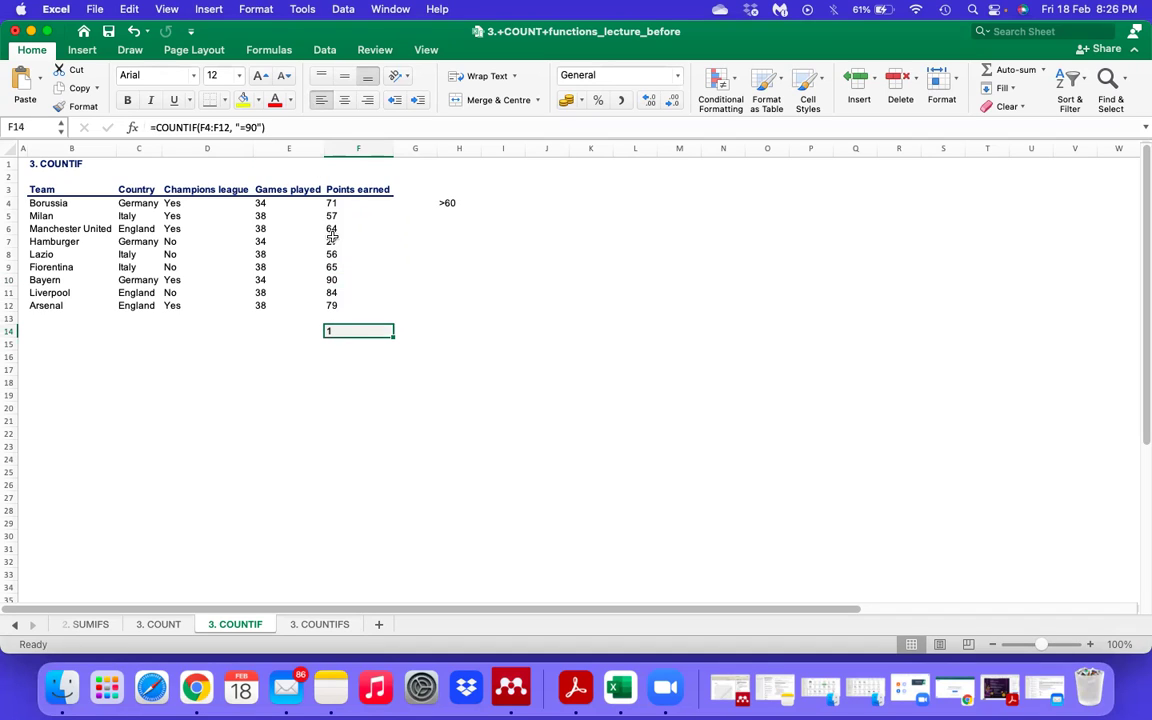
click(257, 124)
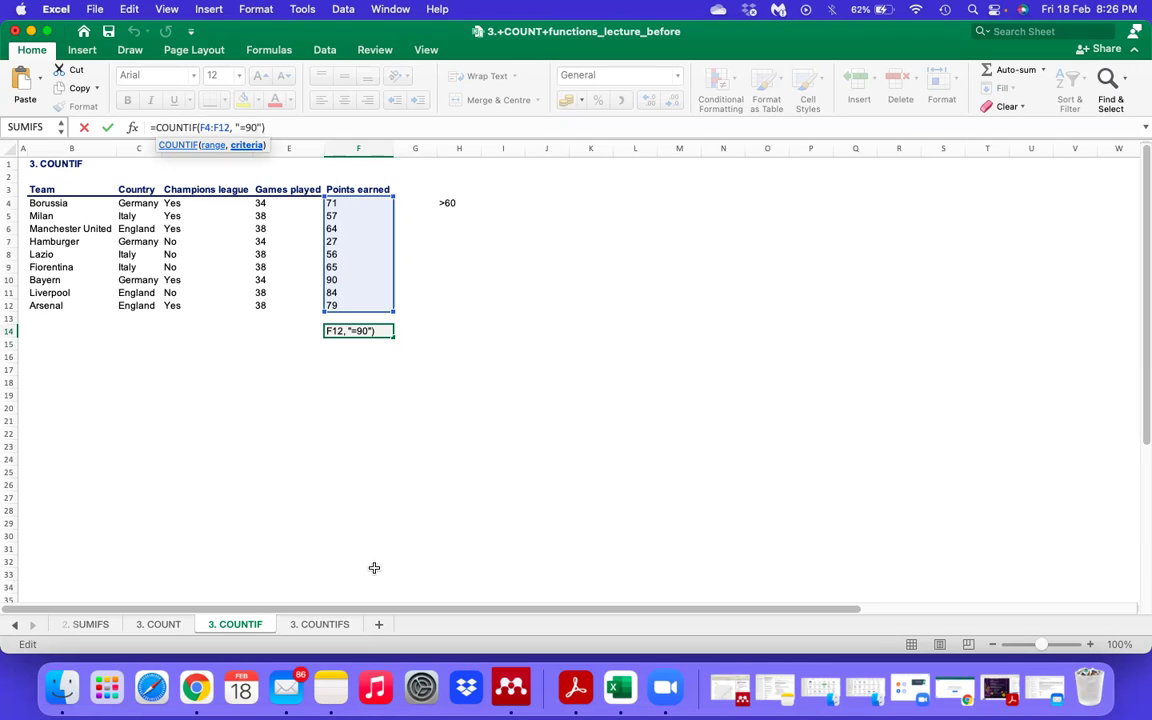
Step: On the 3. COUNTIFS sheet, increase the font size of all cells to 14 and autofit the column widths
click(336, 626)
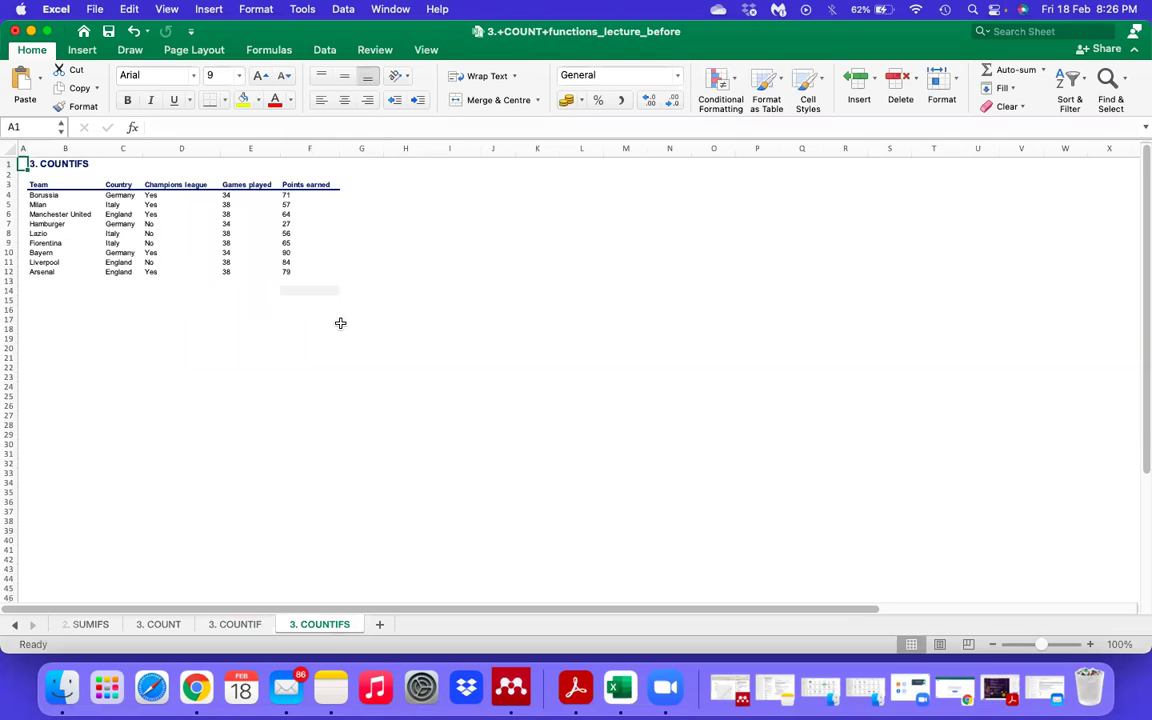
click(10, 146)
click(260, 77)
click(260, 77)
click(259, 77)
click(258, 77)
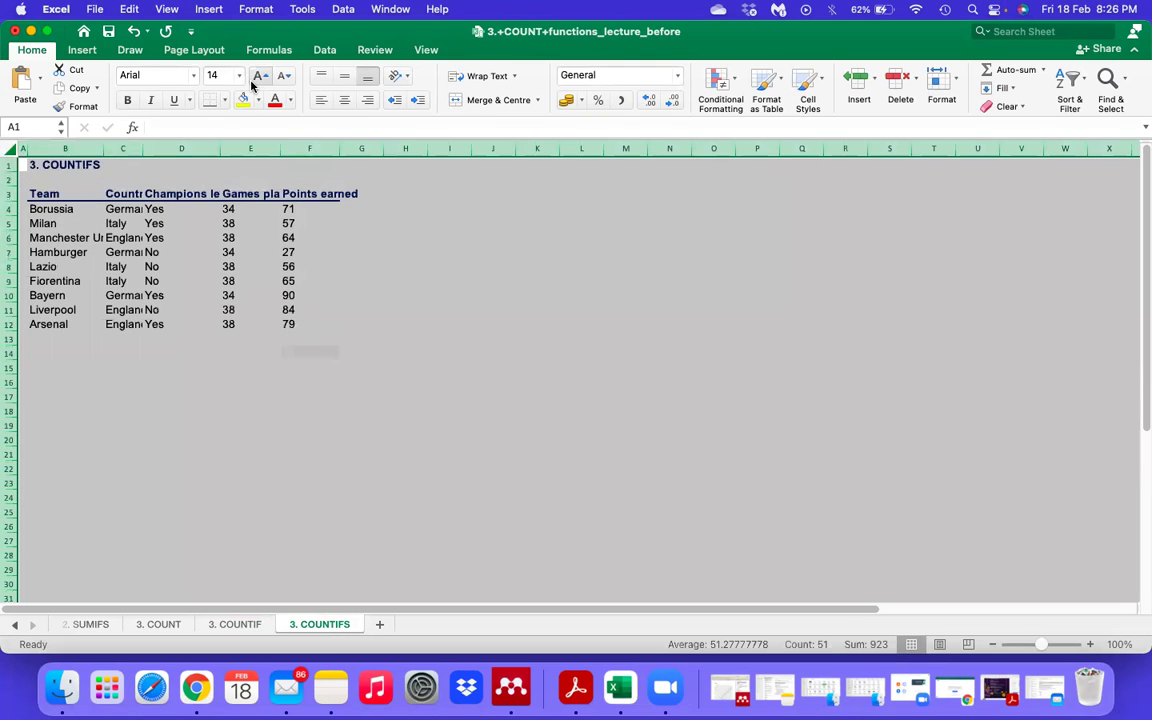
drag(104, 150, 104, 150)
double_click(104, 150)
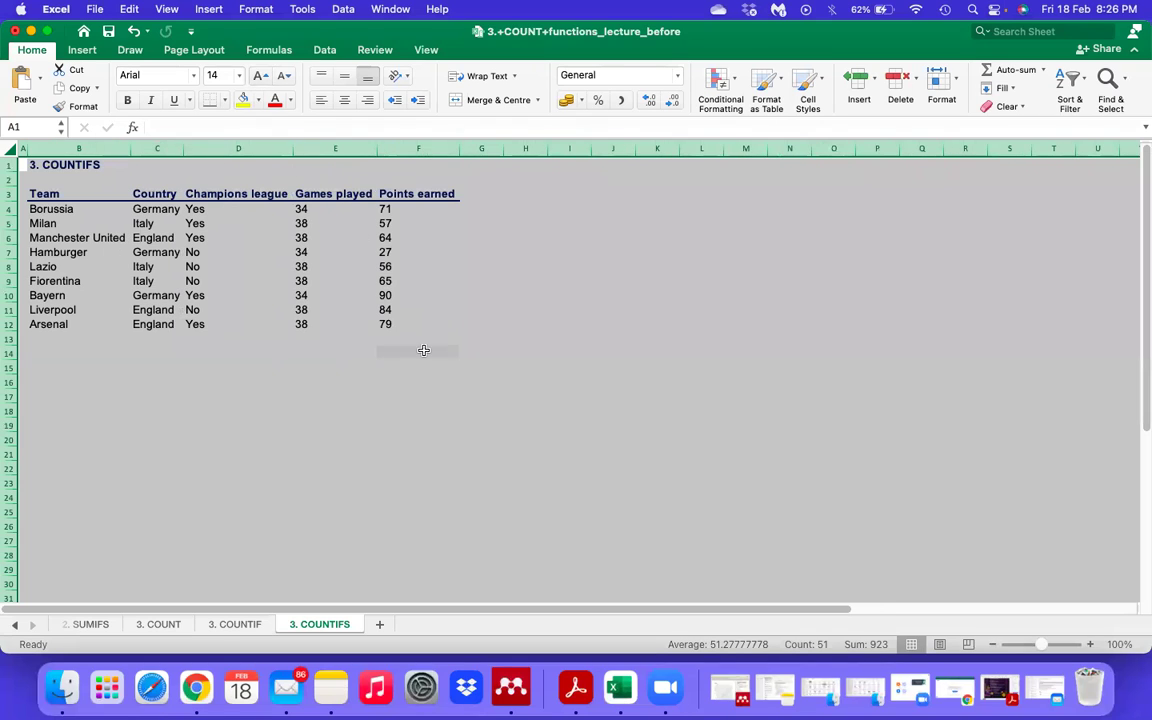
click(332, 399)
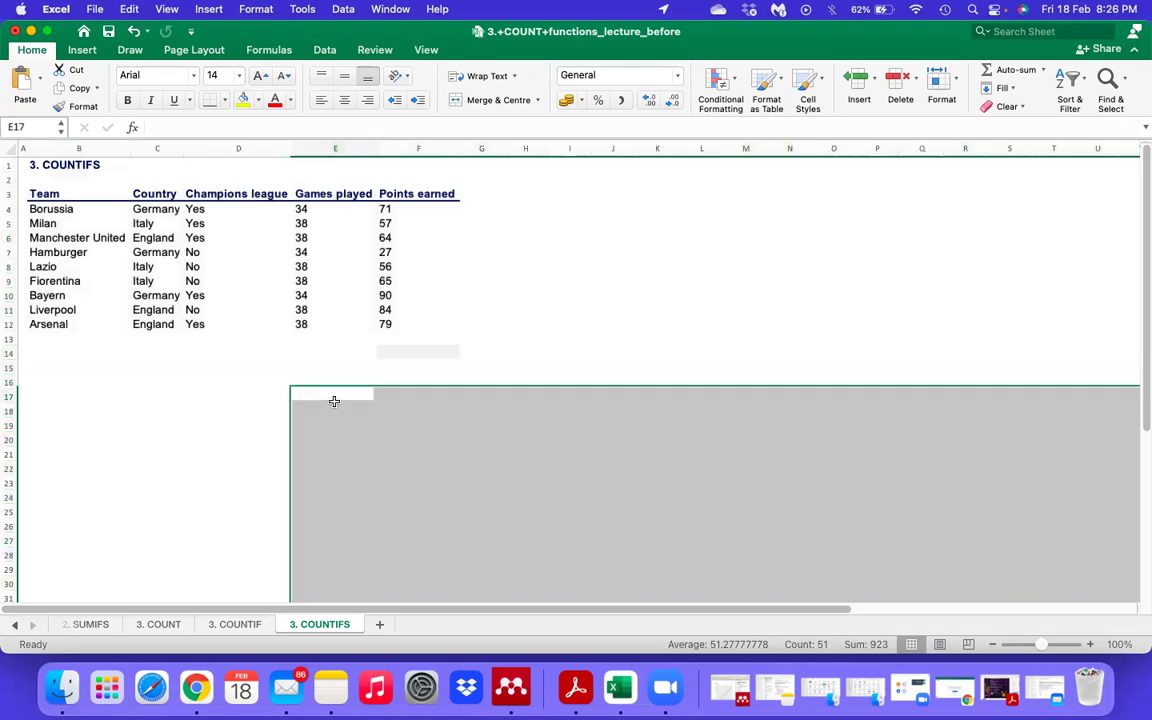
Step: Start a COUNTIFS formula in F14 with the Champions league cells D4:D12 as the first criteria range
click(417, 354)
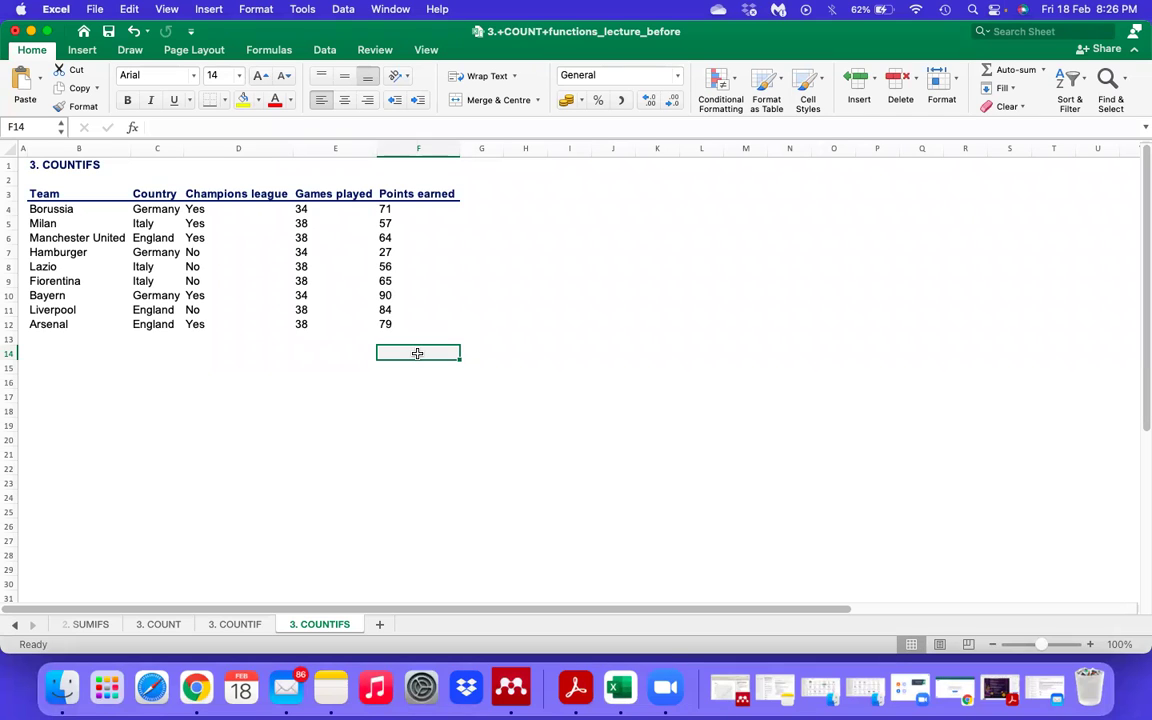
text(=COUN)
key(BackSpace)
key(BackSpace)
text(UNTIF)
key(BackSpace)
key(BackSpace)
text(IF)
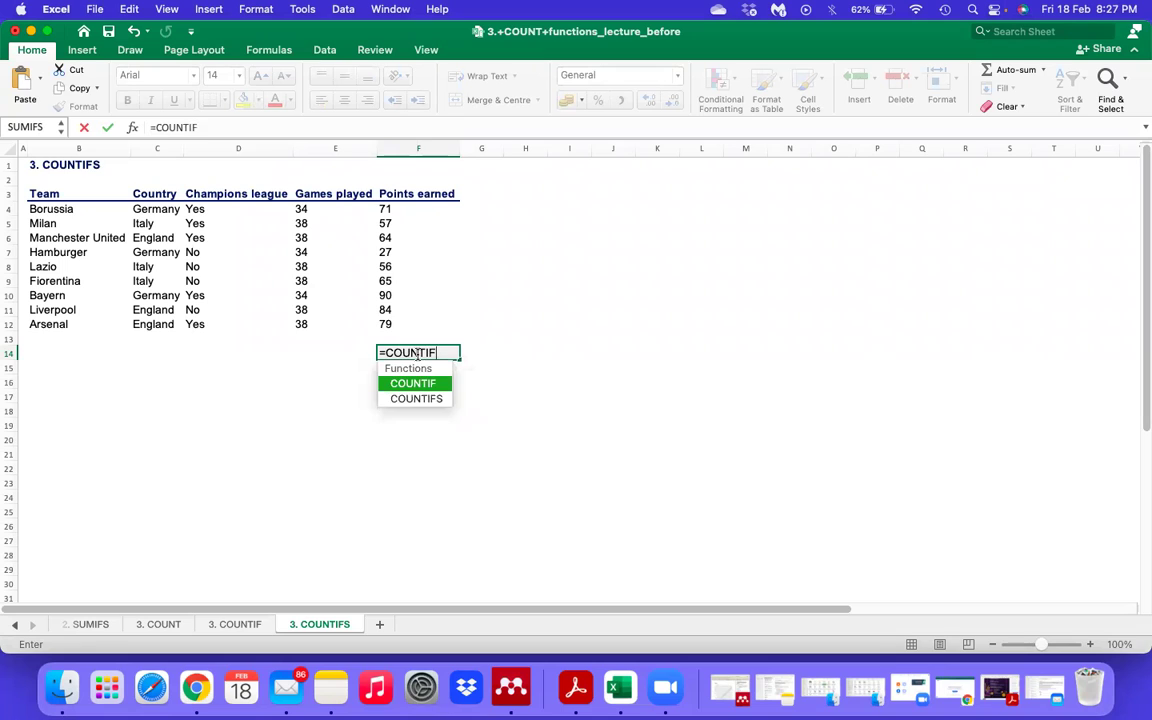
text(S()
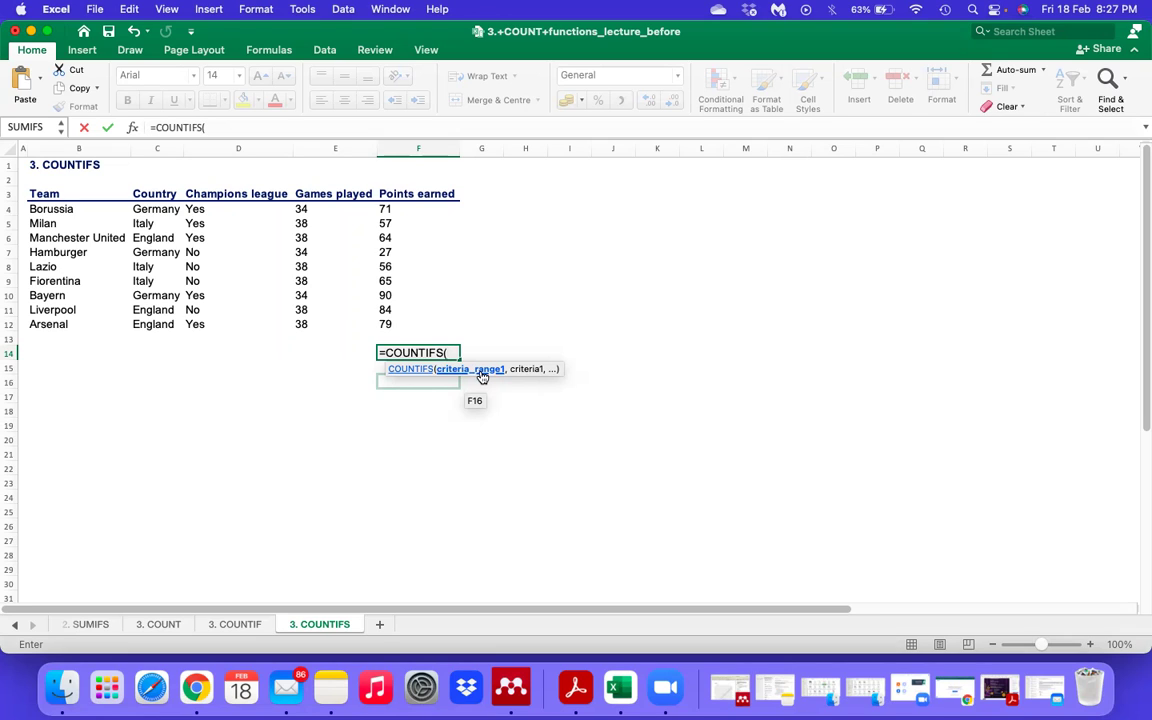
click(224, 213)
key(shift+Down)
key(shift+Down)
key(shift+Down)
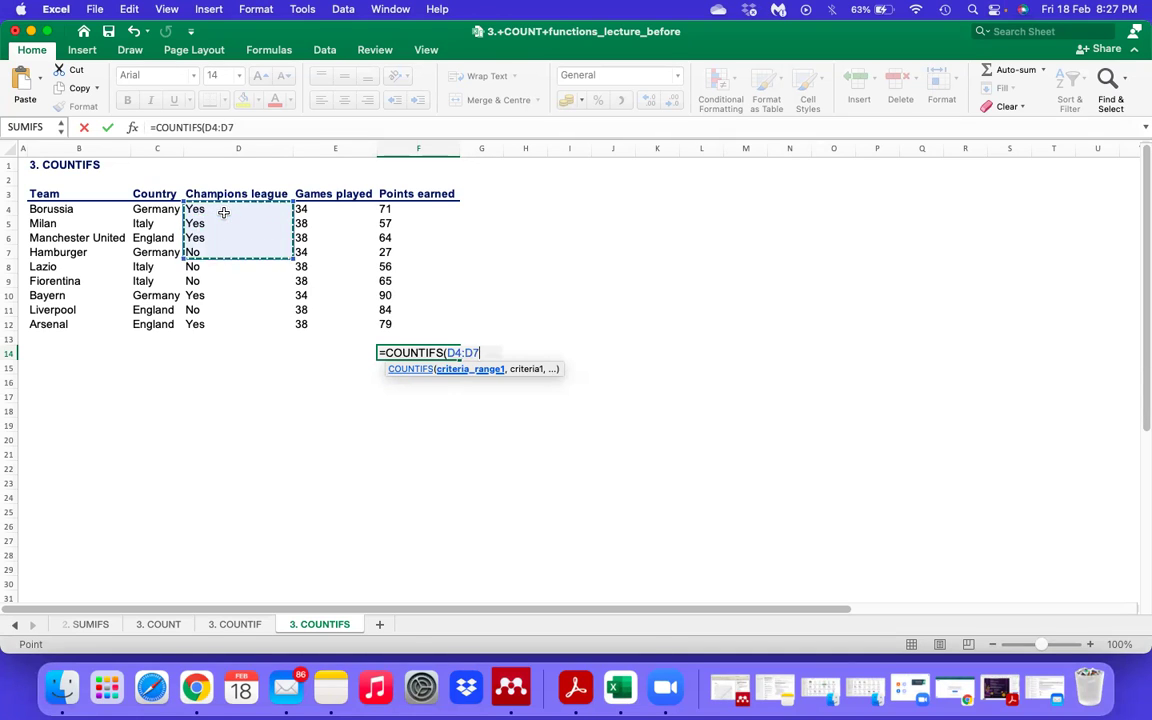
key(shift+Down)
key(shift+Down)
key(shift+Down)
key(shift+Down)
key(shift+Down)
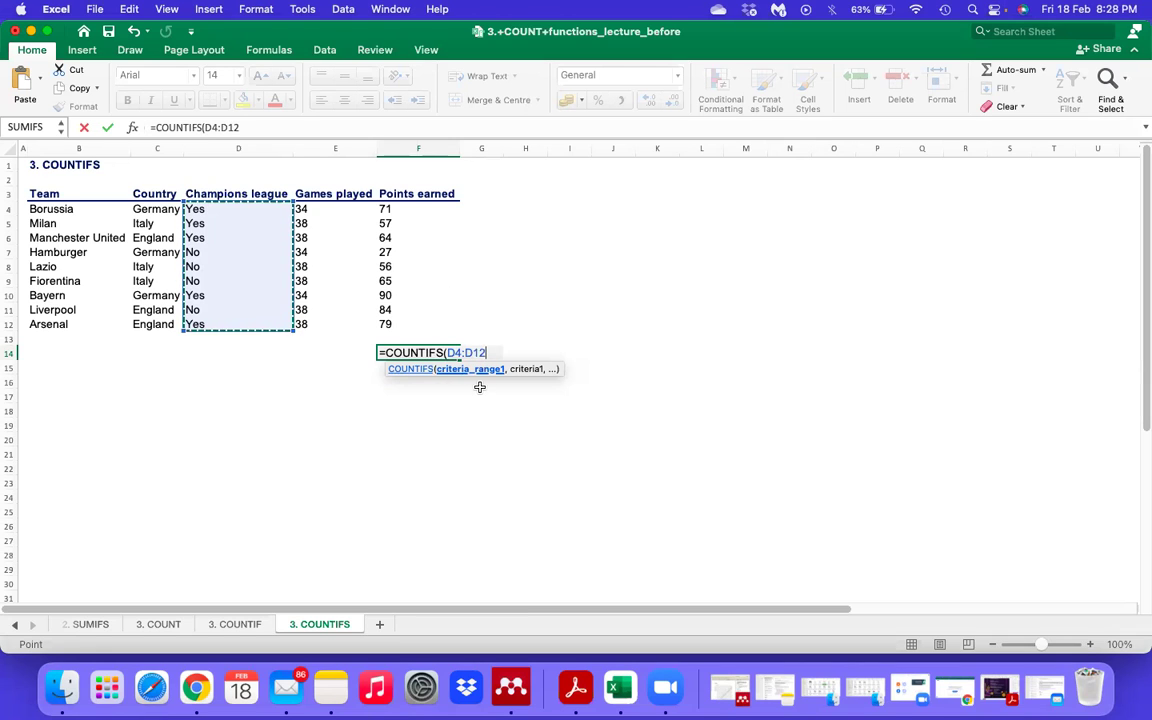
text(,)
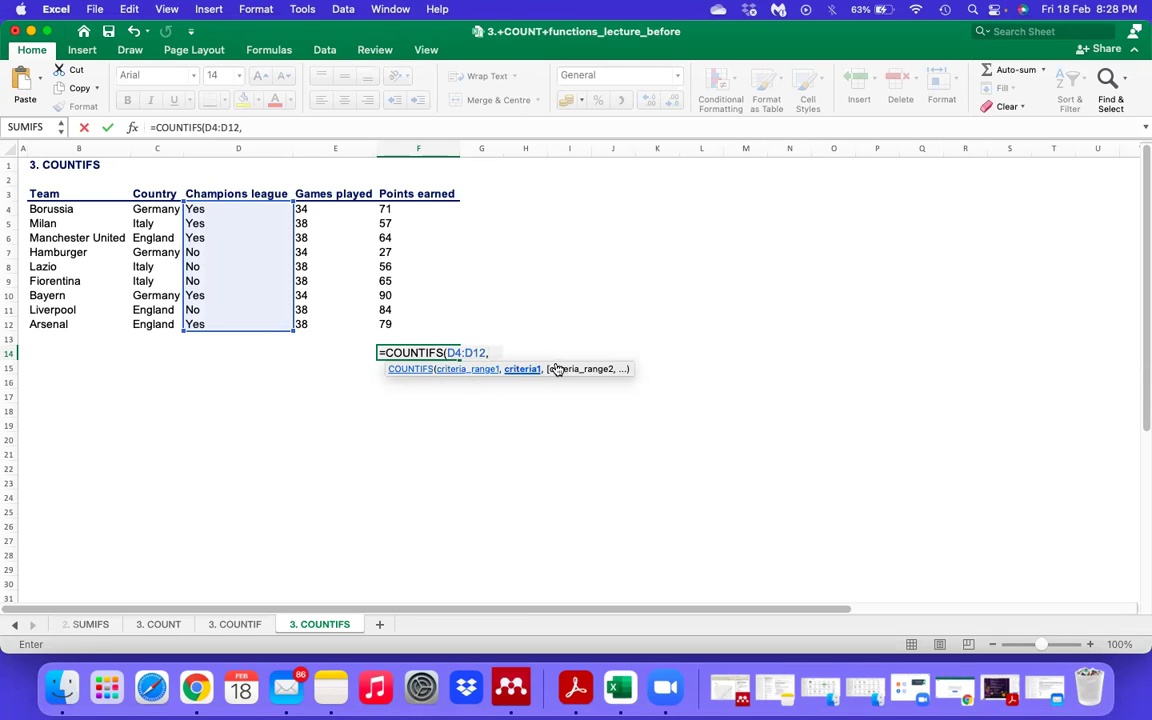
Step: Enter "Yes" as the first criterion of the COUNTIFS formula
click(256, 125)
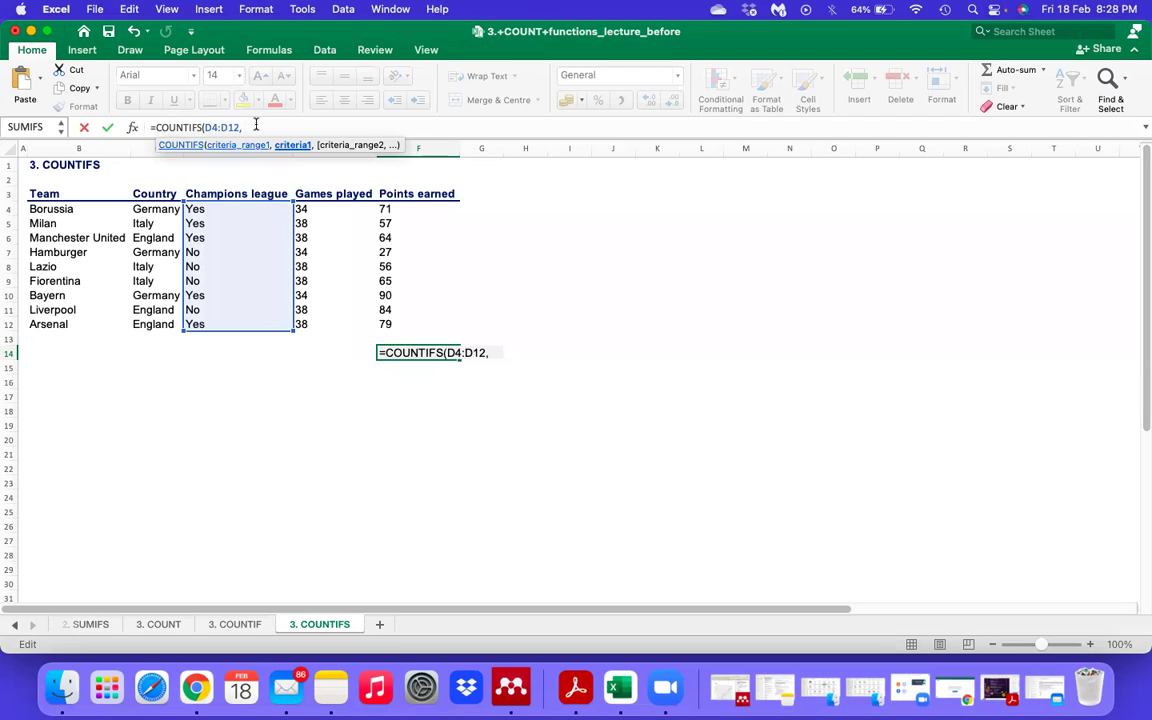
text("YES)
key(BackSpace)
key(BackSpace)
text(ES)
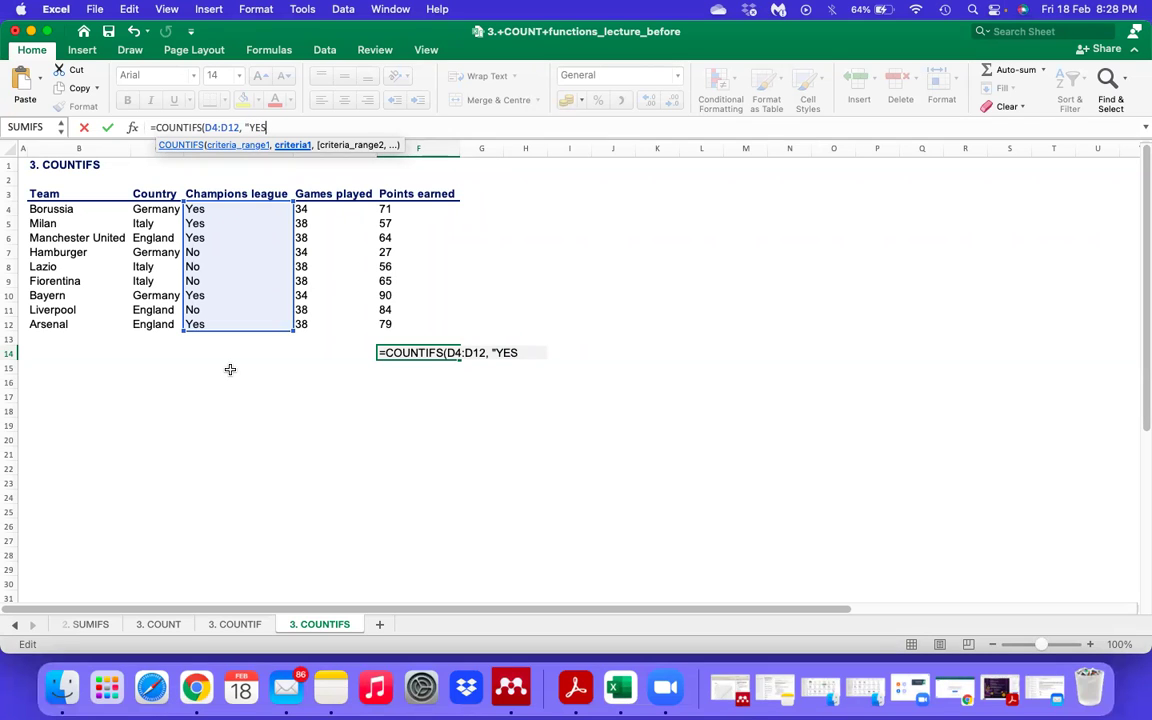
key(BackSpace)
key(BackSpace)
text(es")
text(,)
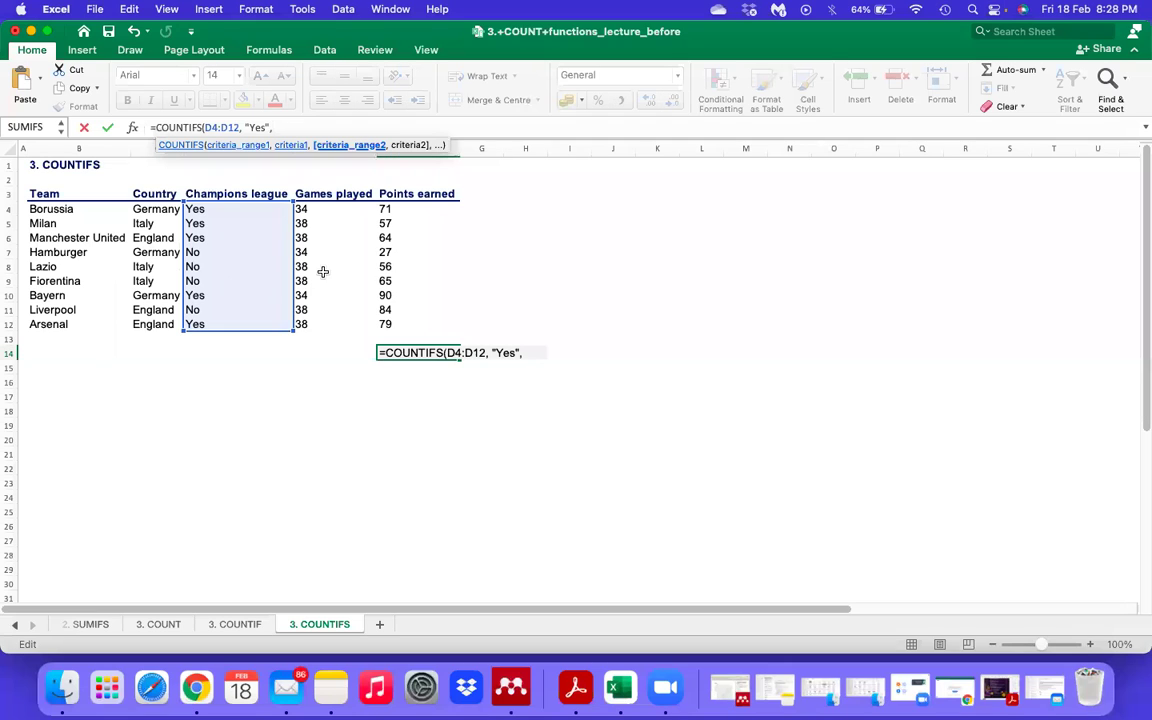
Step: Add the Points earned range F4:F12 with the criterion ">50" and complete the COUNTIFS formula in F14
click(397, 209)
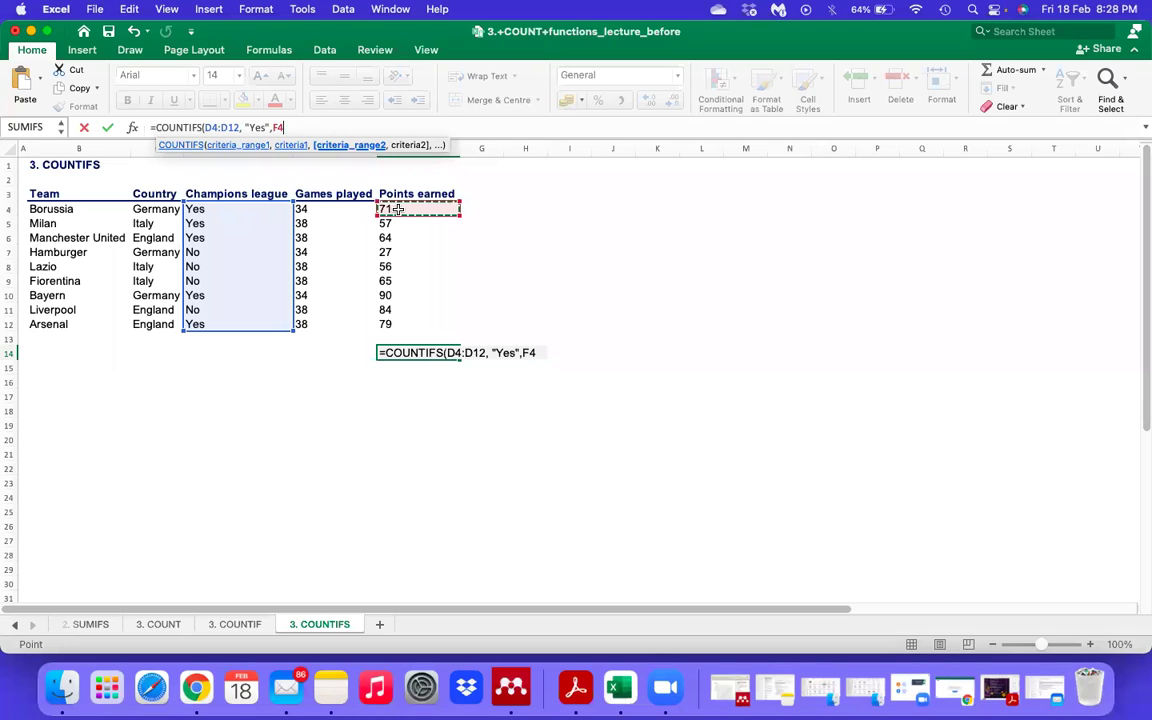
key(shift+Down)
key(shift+Down)
key(shift+Down)
key(shift+Down)
key(shift+Down)
key(shift+Down)
key(shift+Down)
key(shift+Down)
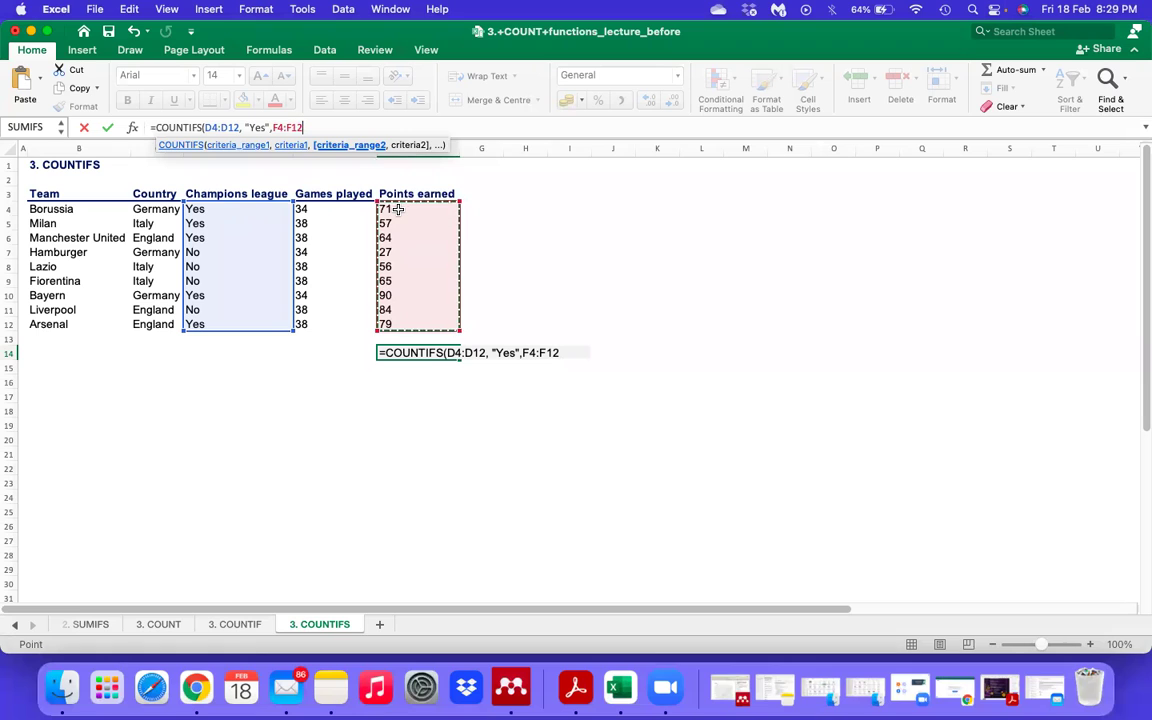
text(,)
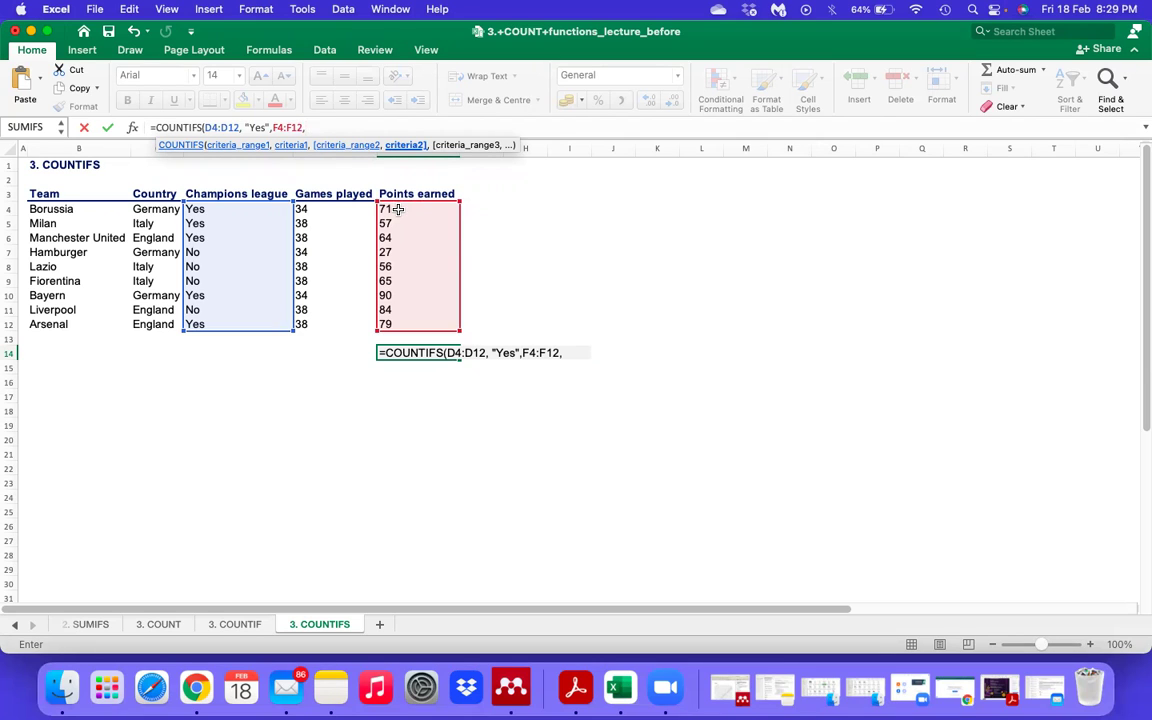
text(">50")
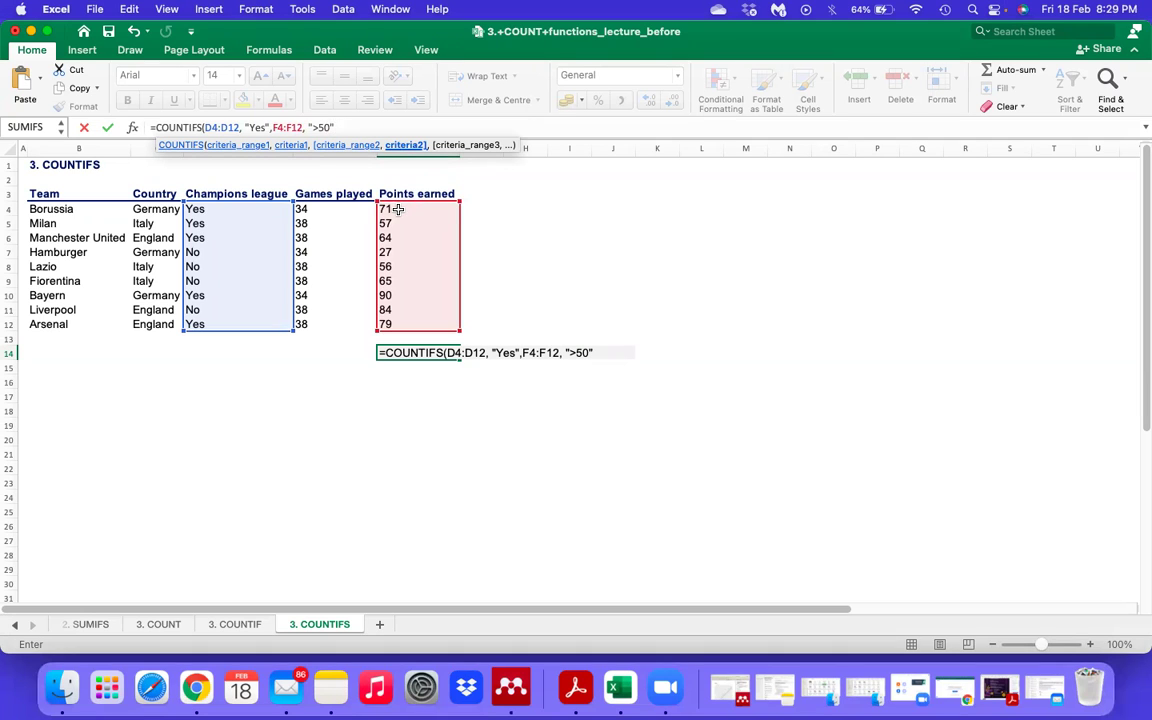
text())
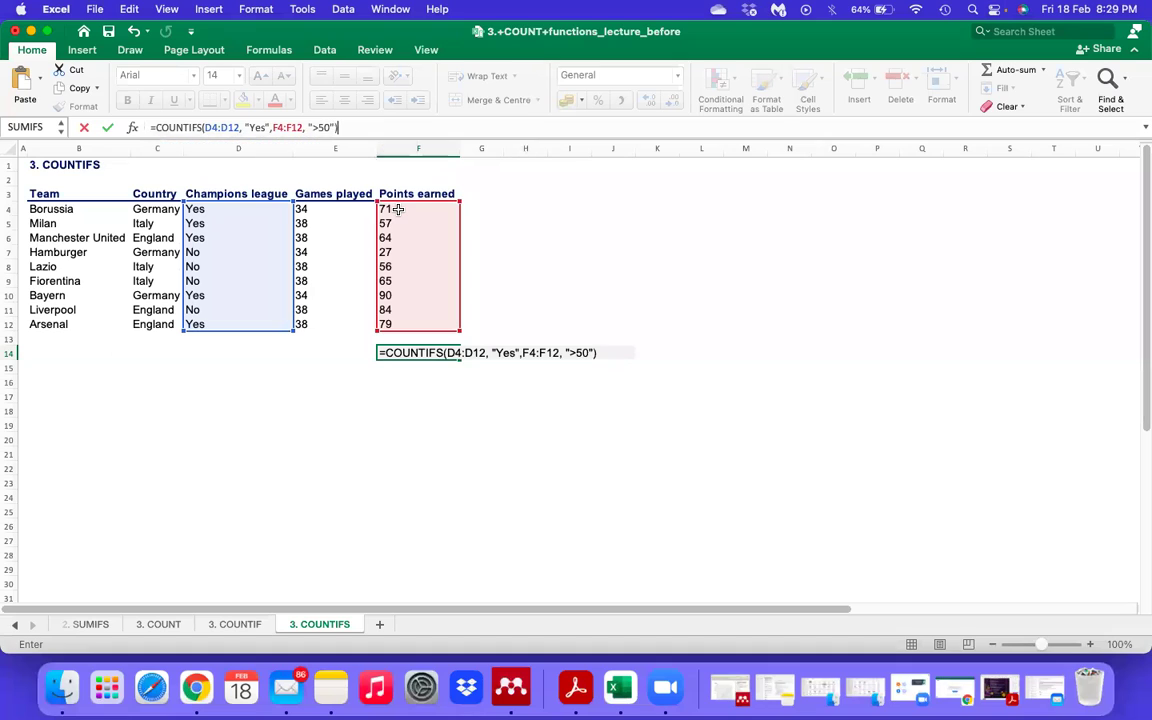
key(Return)
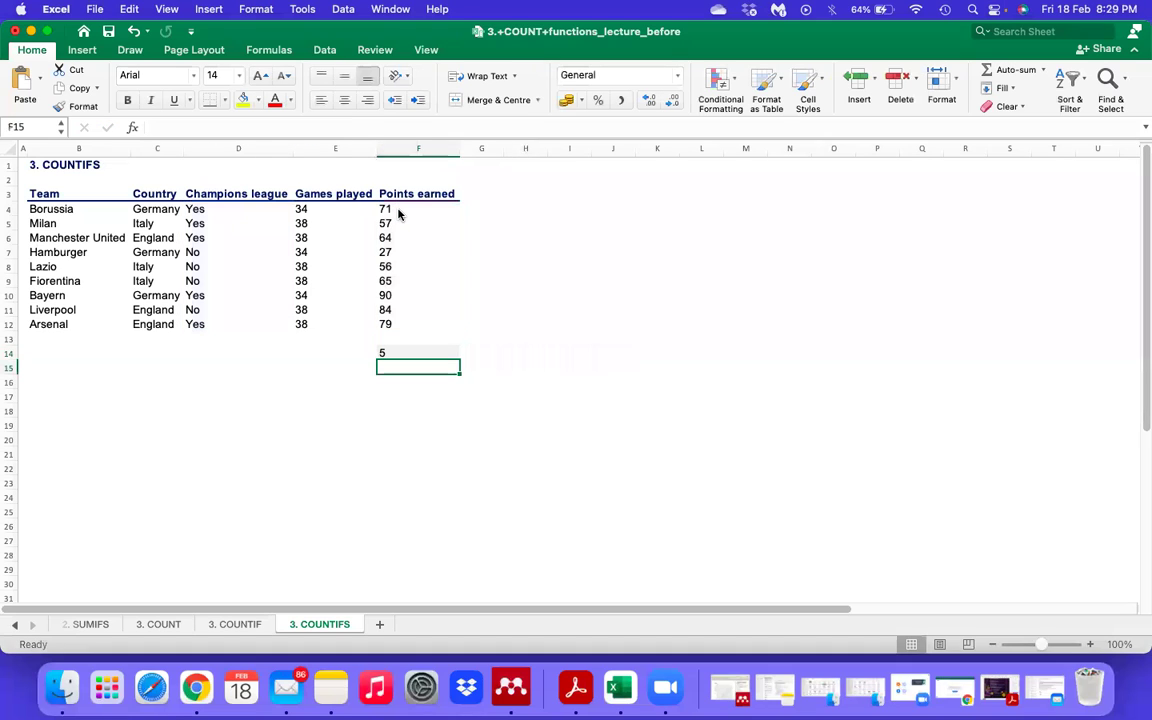
Step: Inspect the COUNTIFS formula's ranges and criteria, and clear the whole formula from F14
key(Up)
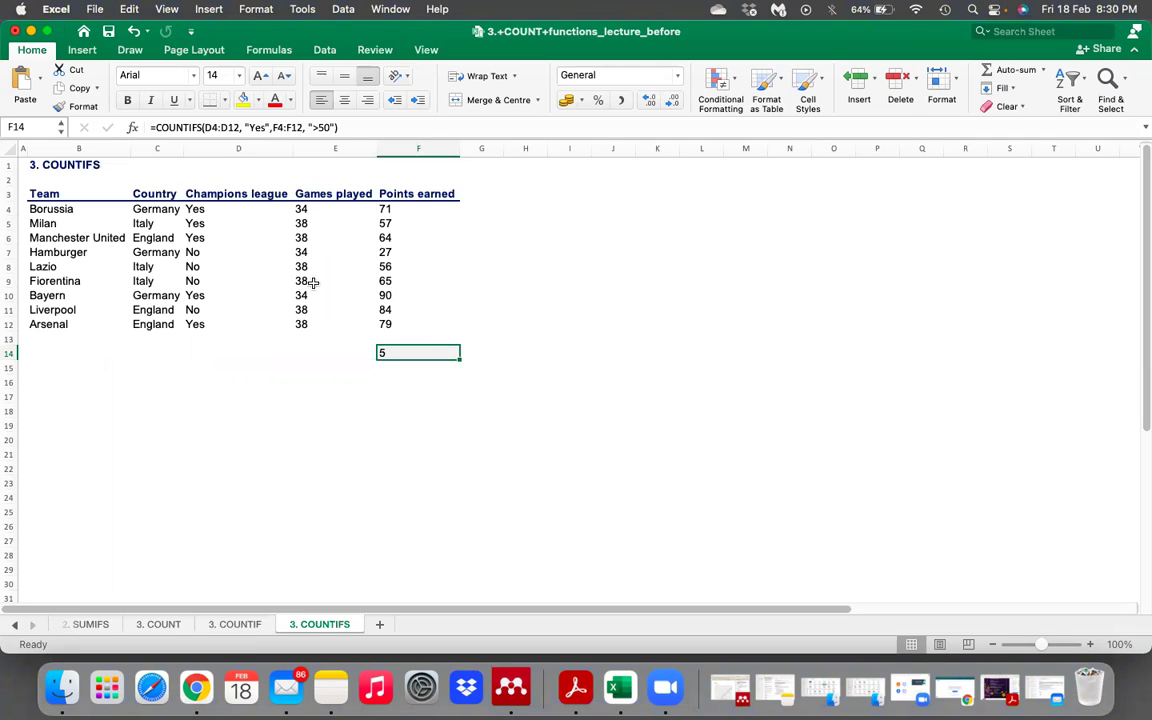
click(318, 127)
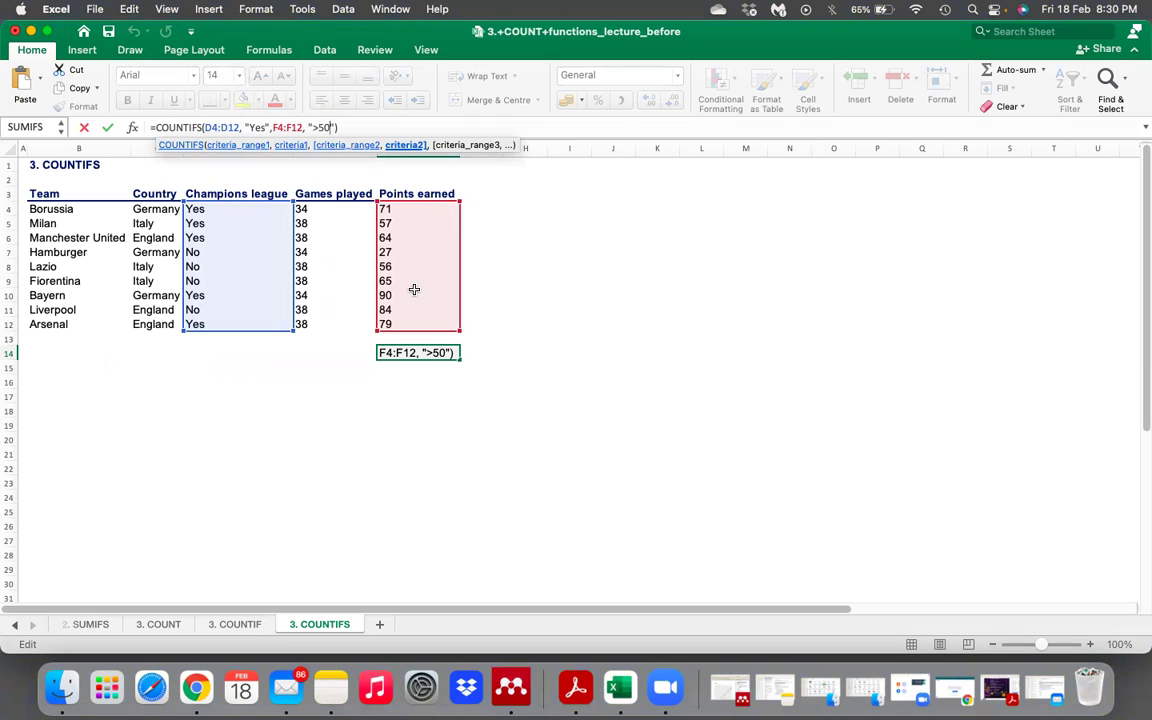
scroll(414, 289, right, 1)
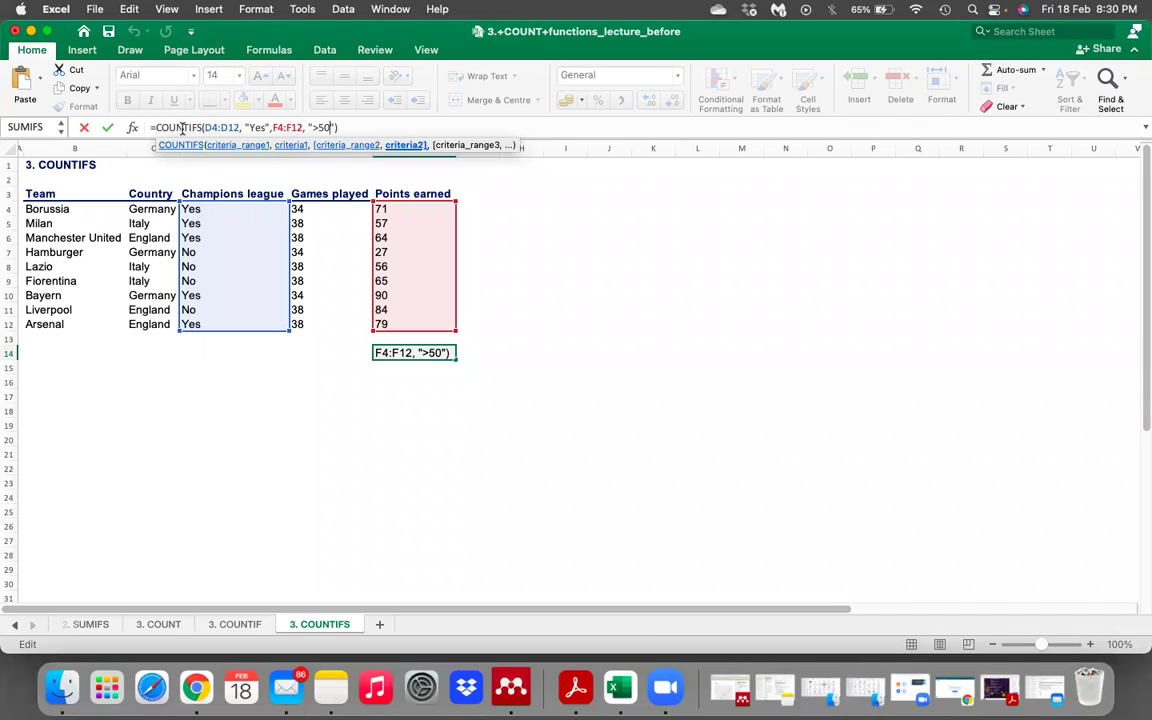
click(436, 353)
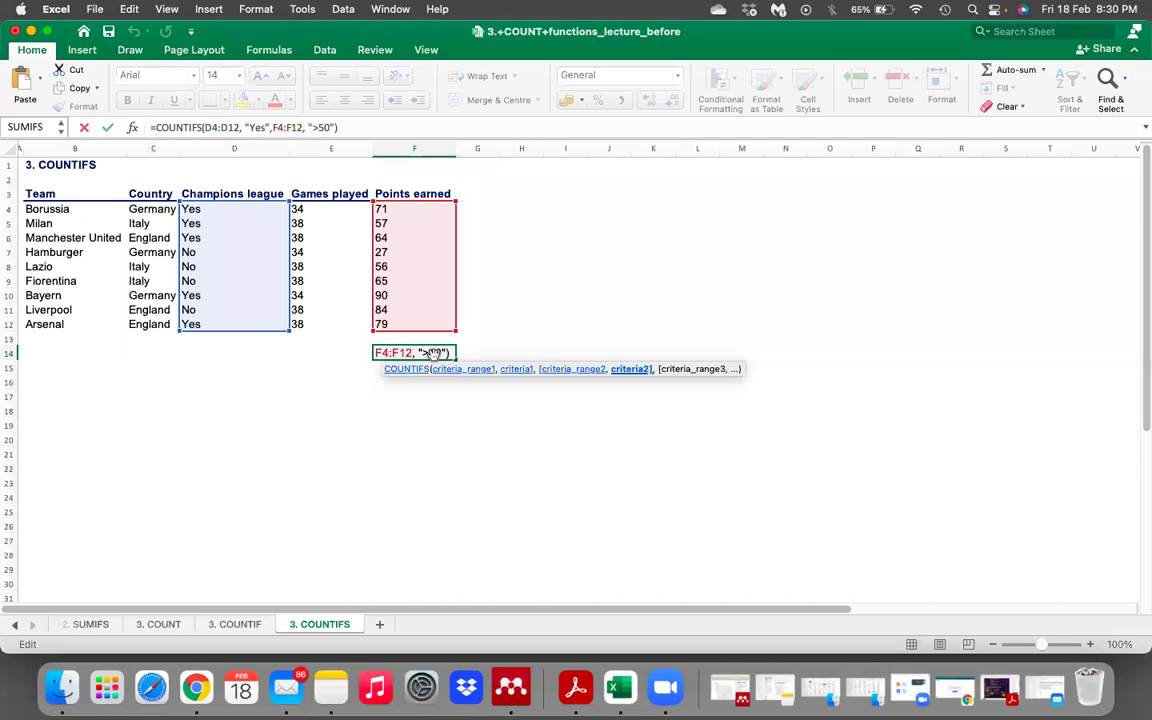
key(BackSpace)
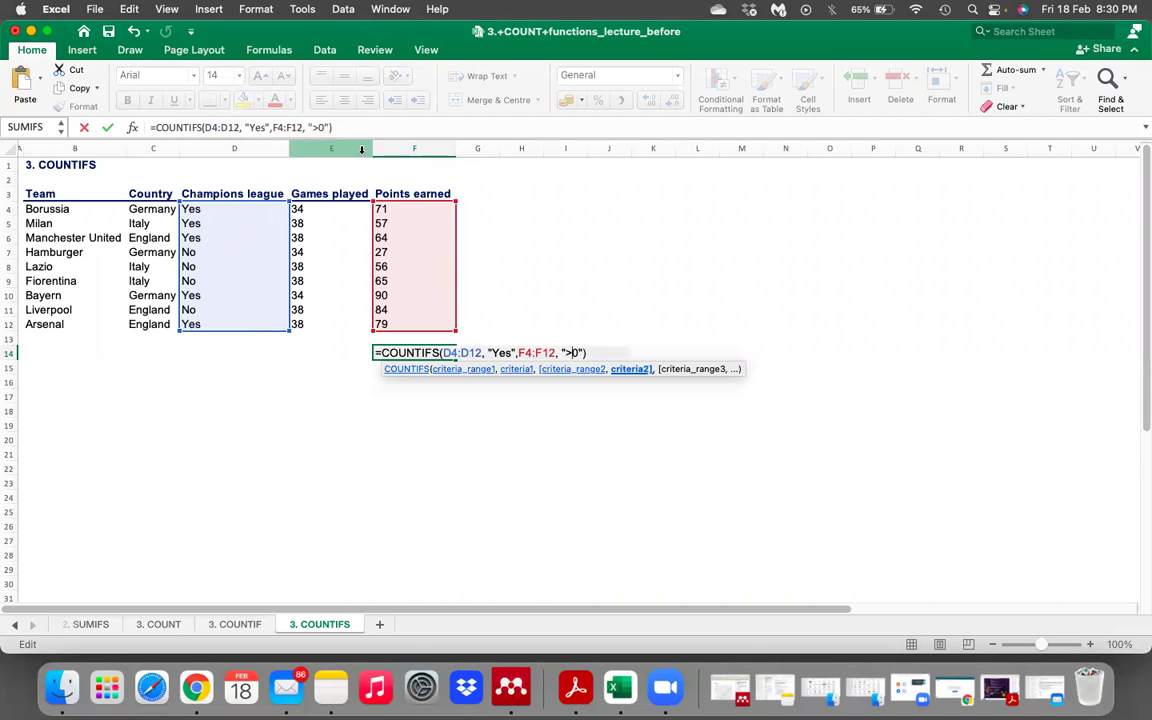
drag(333, 128, 29, 112)
key(BackSpace)
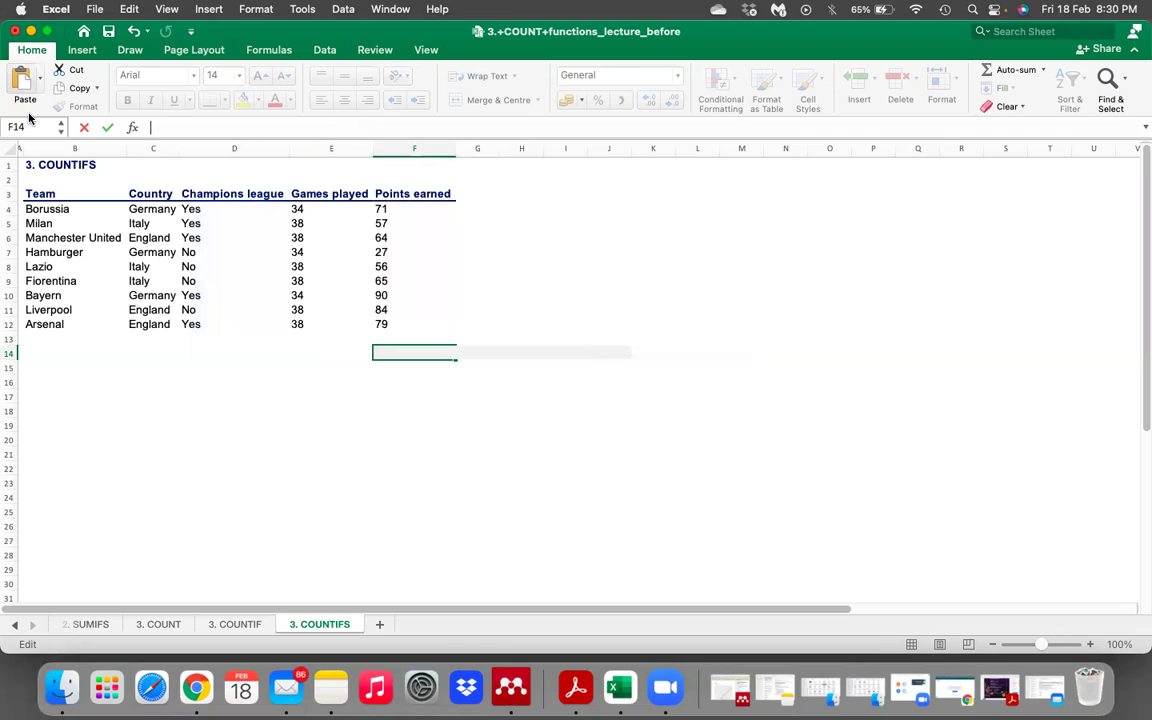
Step: Start a new COUNTIFS formula in F14 with the Champions league range D4:D12 and the criterion "Yes"
text(=)
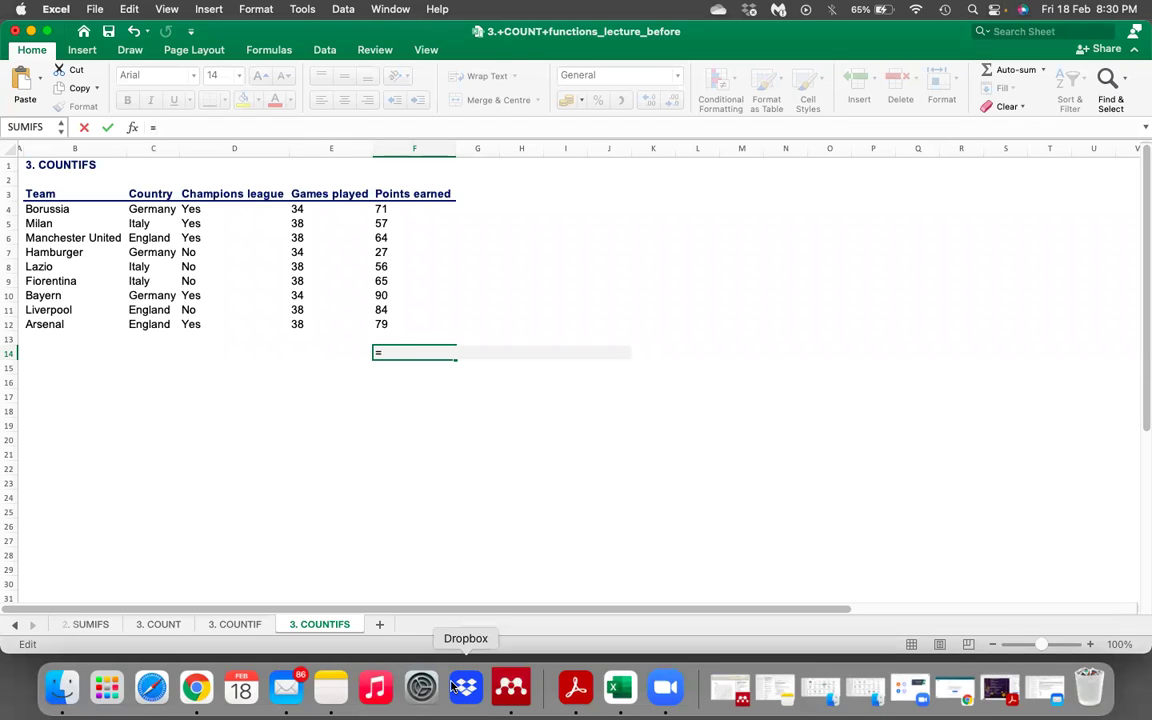
text(counti)
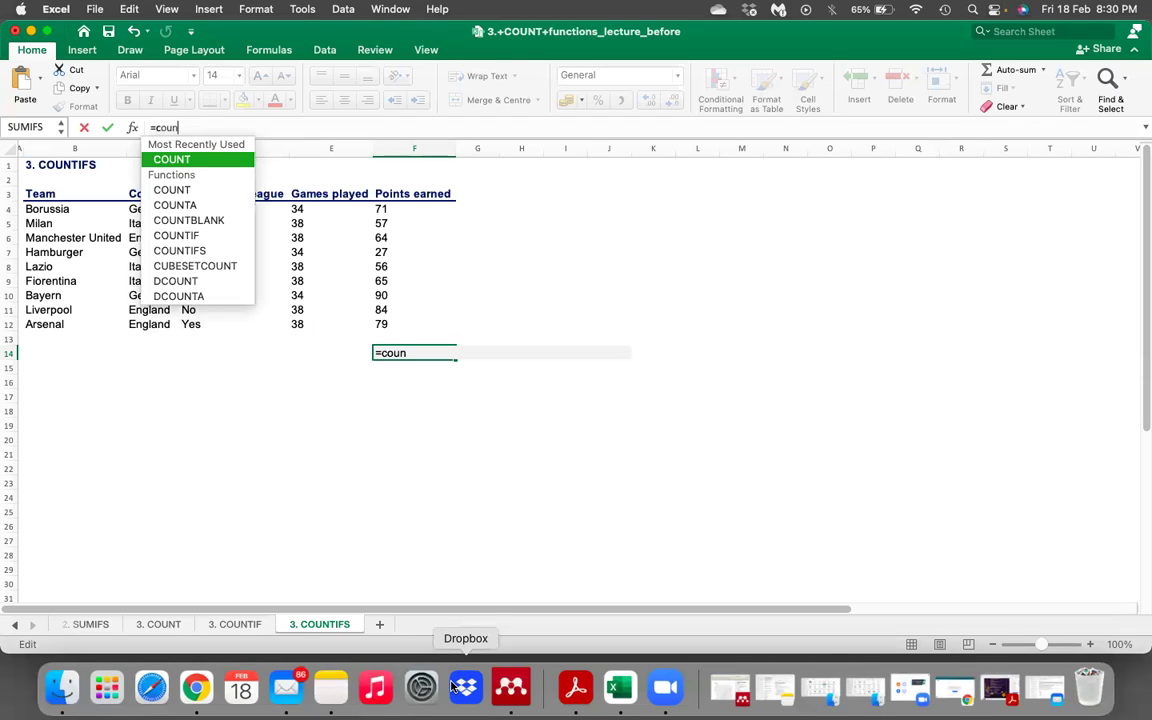
text(f)
key(Down)
key(Tab)
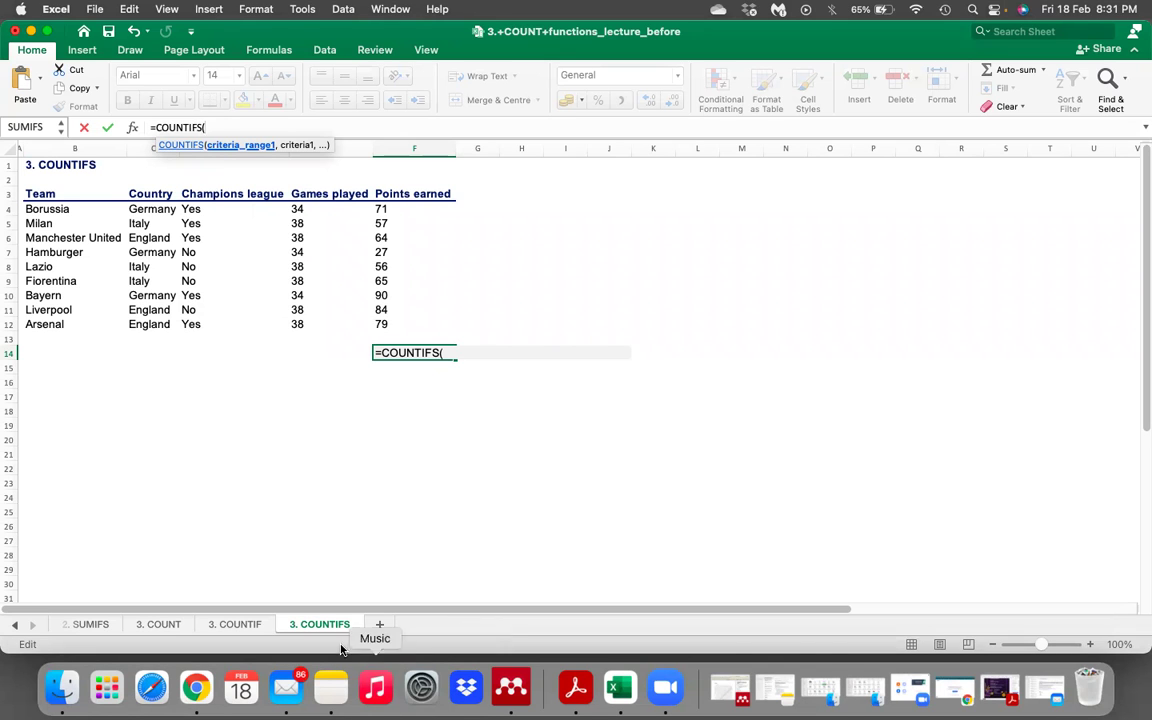
click(205, 209)
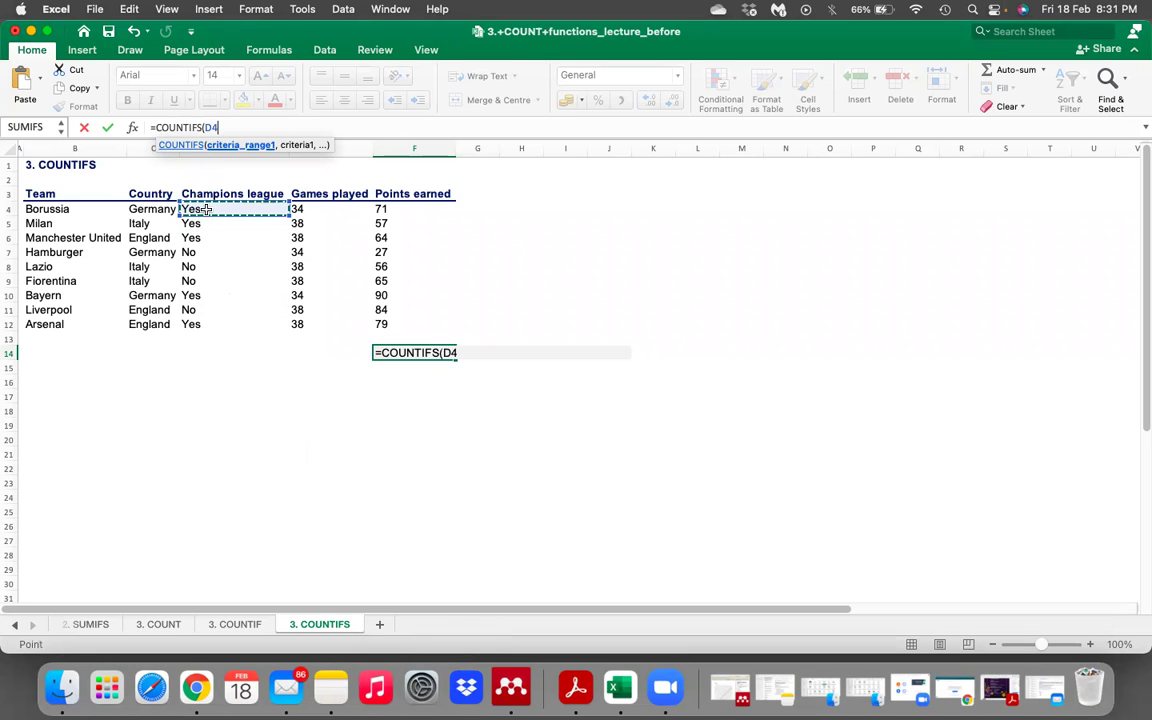
key(shift+Down)
key(shift+Down)
key(shift+Down)
key(shift+Down)
key(shift+Down)
key(shift+Down)
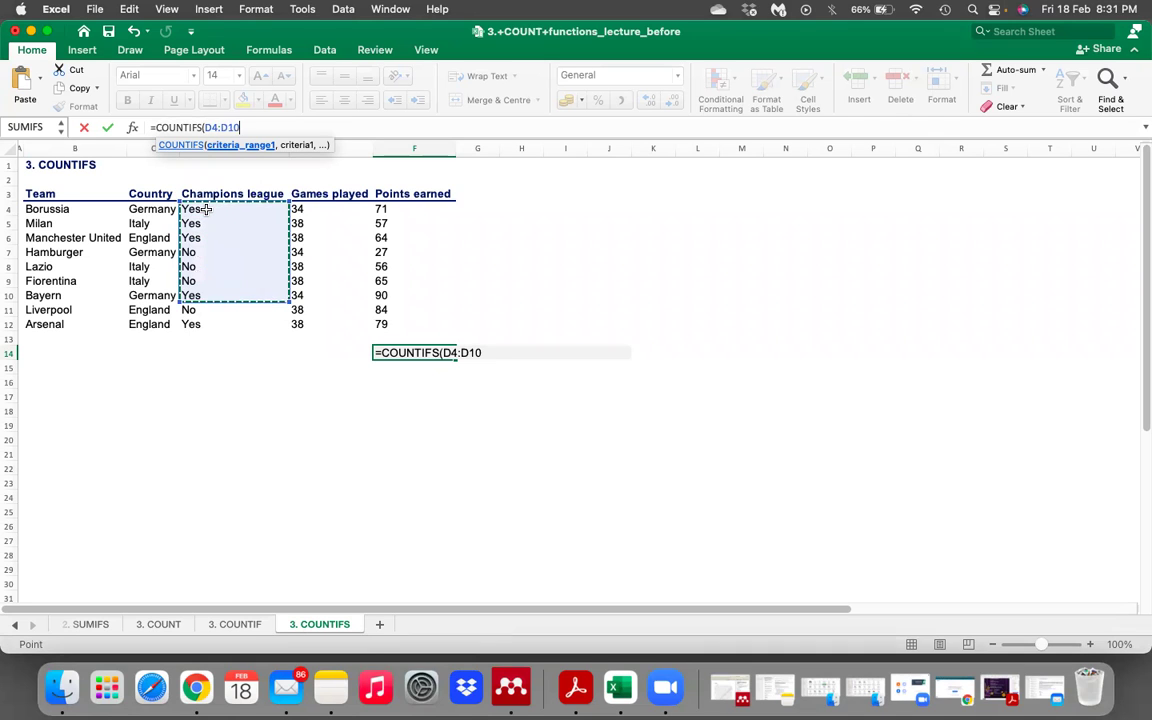
key(shift+Down)
key(shift+Down)
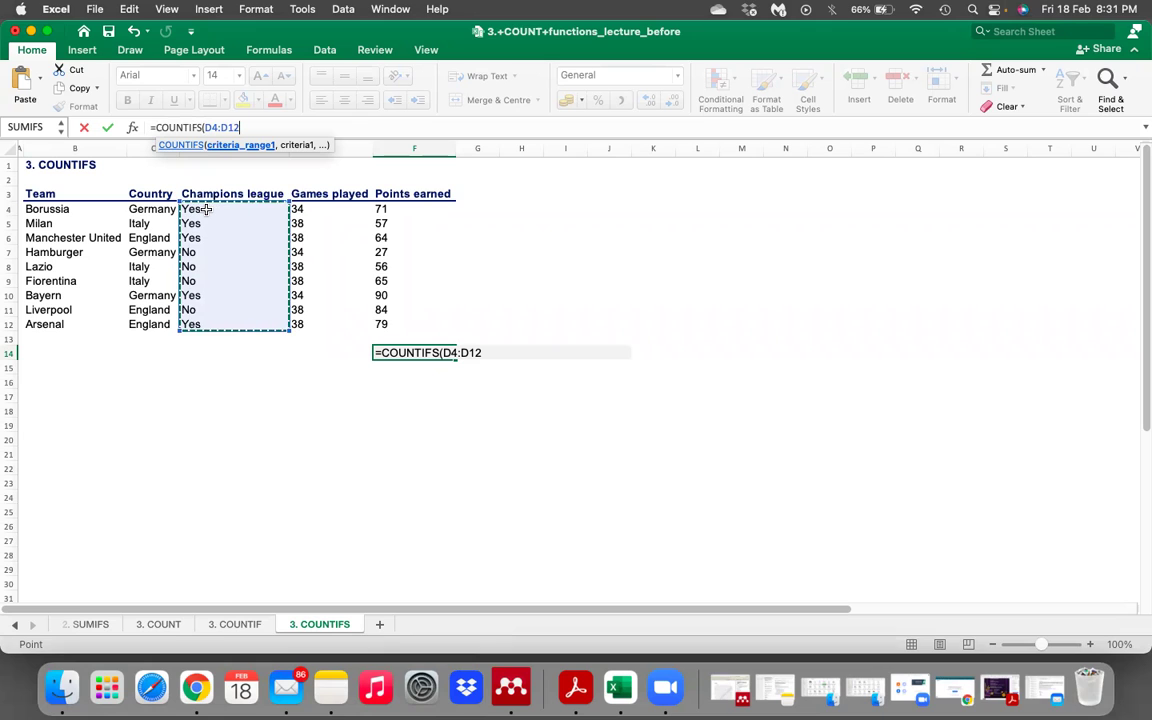
text(,)
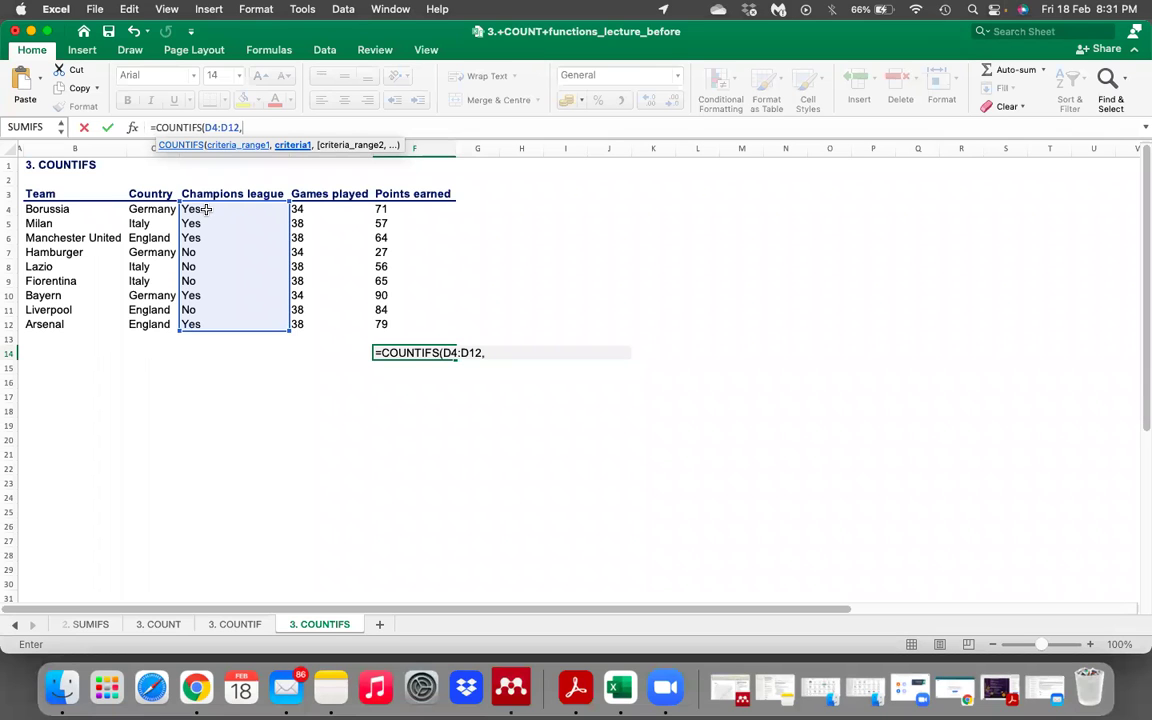
text( "Yes)
text(",)
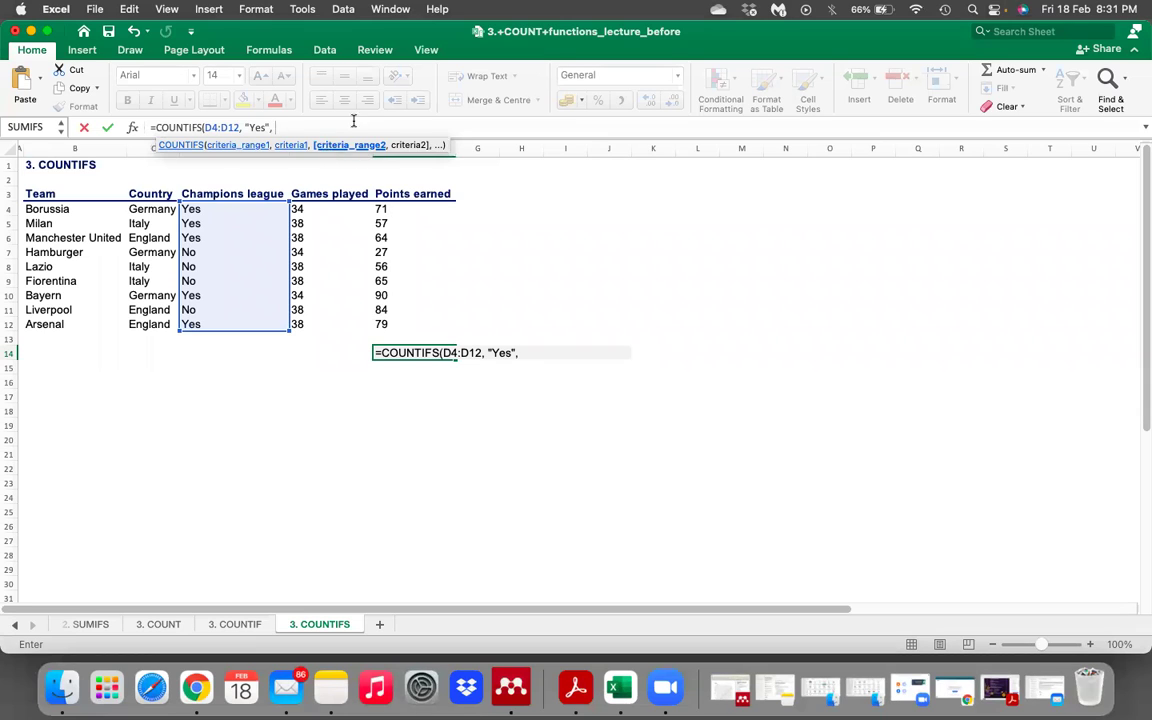
Step: Add the Points earned range F4:F12 with the criterion ">60" and complete the COUNTIFS formula in F14
click(384, 209)
key(shift+Down)
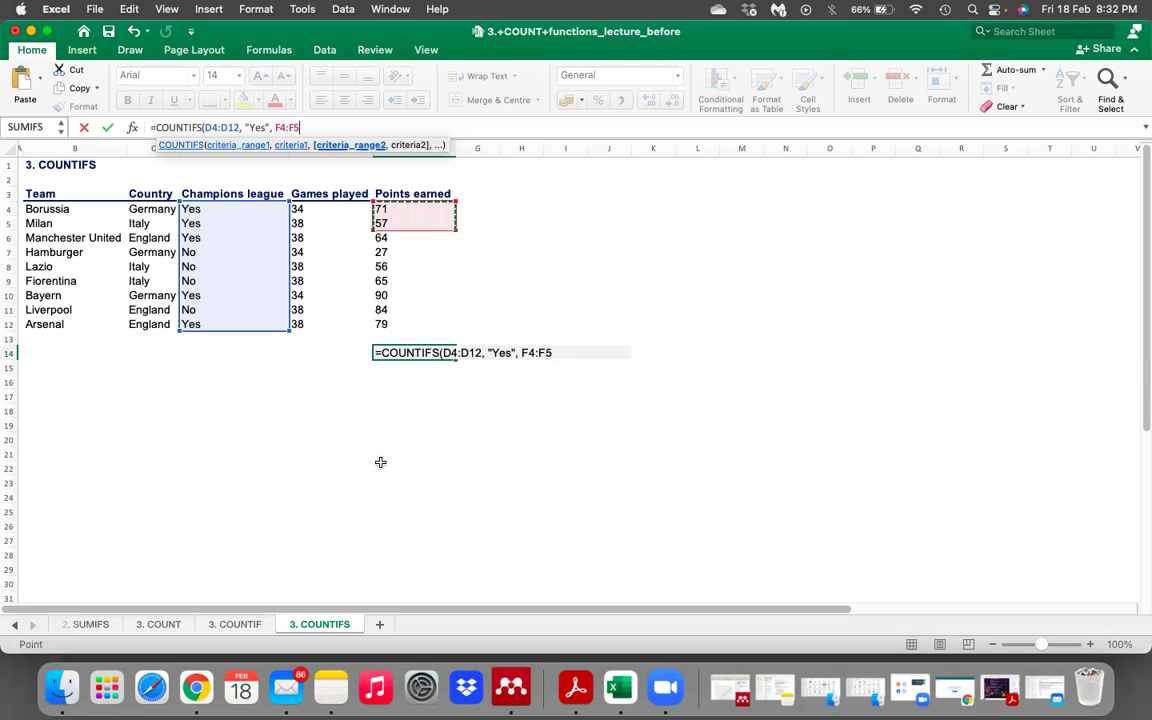
key(shift+Down)
key(shift+Down)
key(shift+Down)
key(shift+Down)
key(shift+Down)
key(shift+Down)
key(shift+Down)
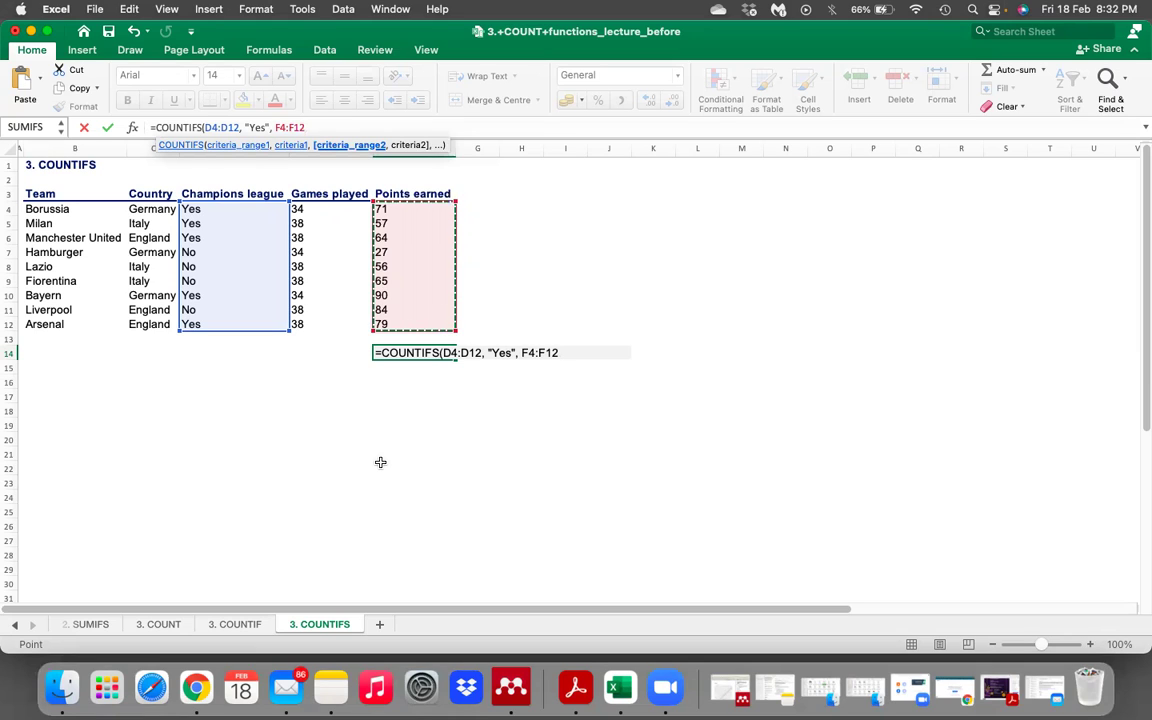
text(,)
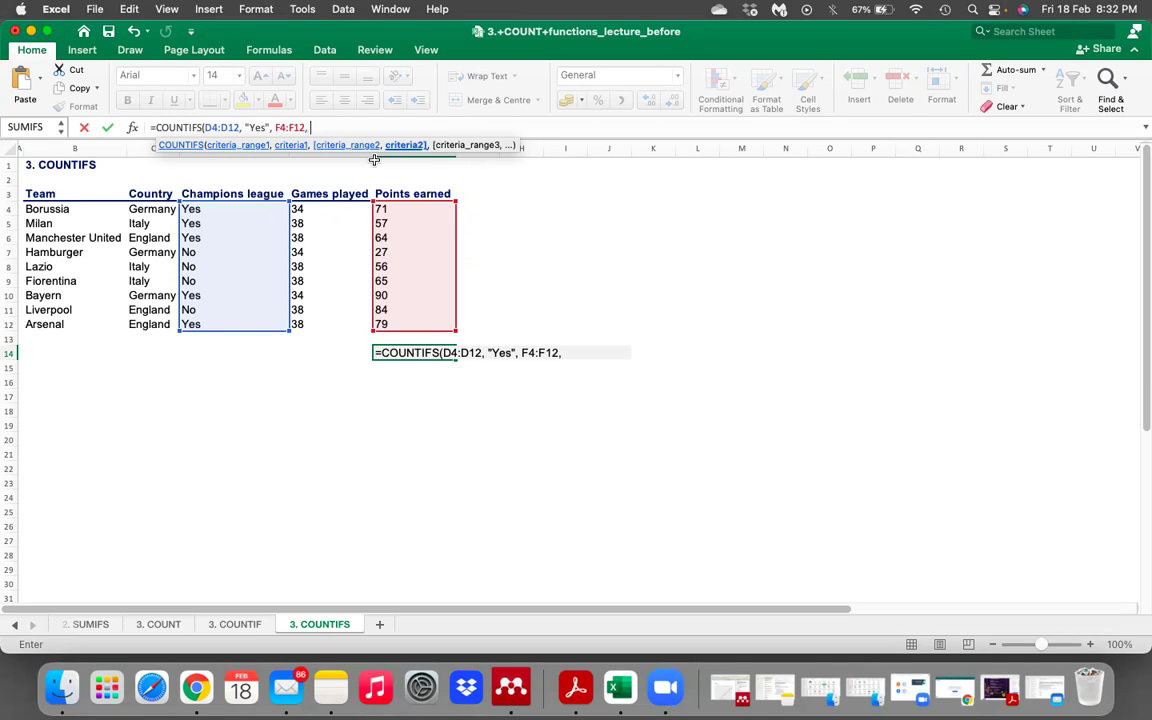
text(">60"))
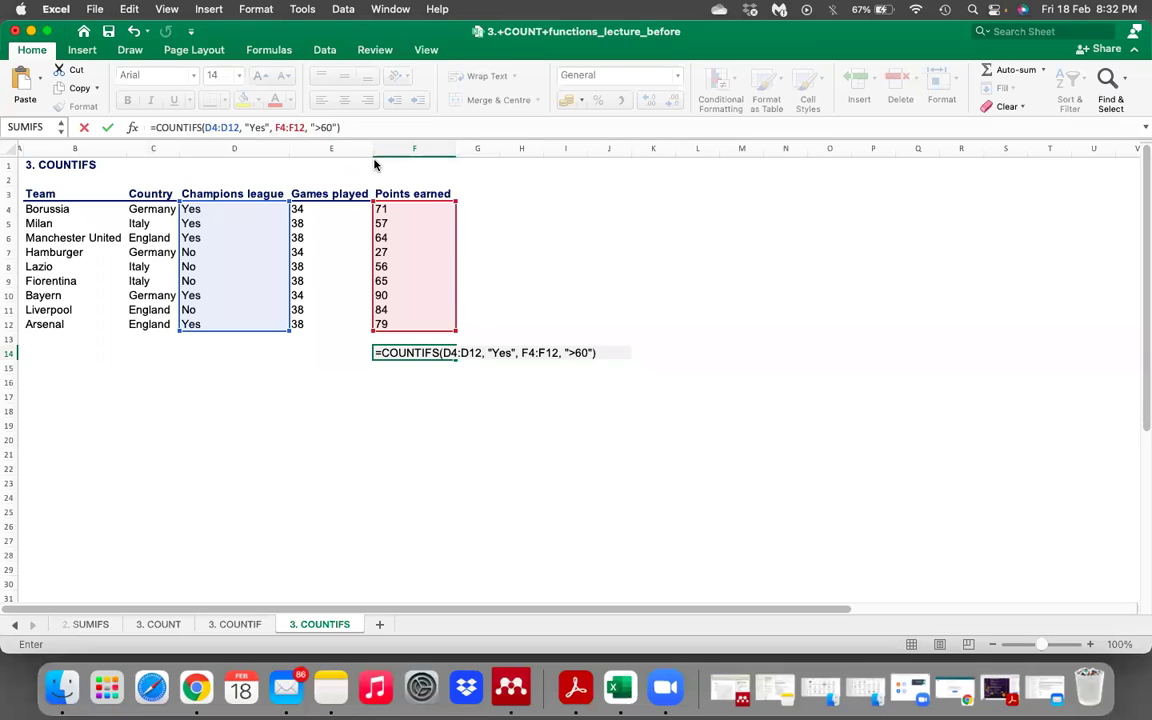
key(Return)
key(Up)
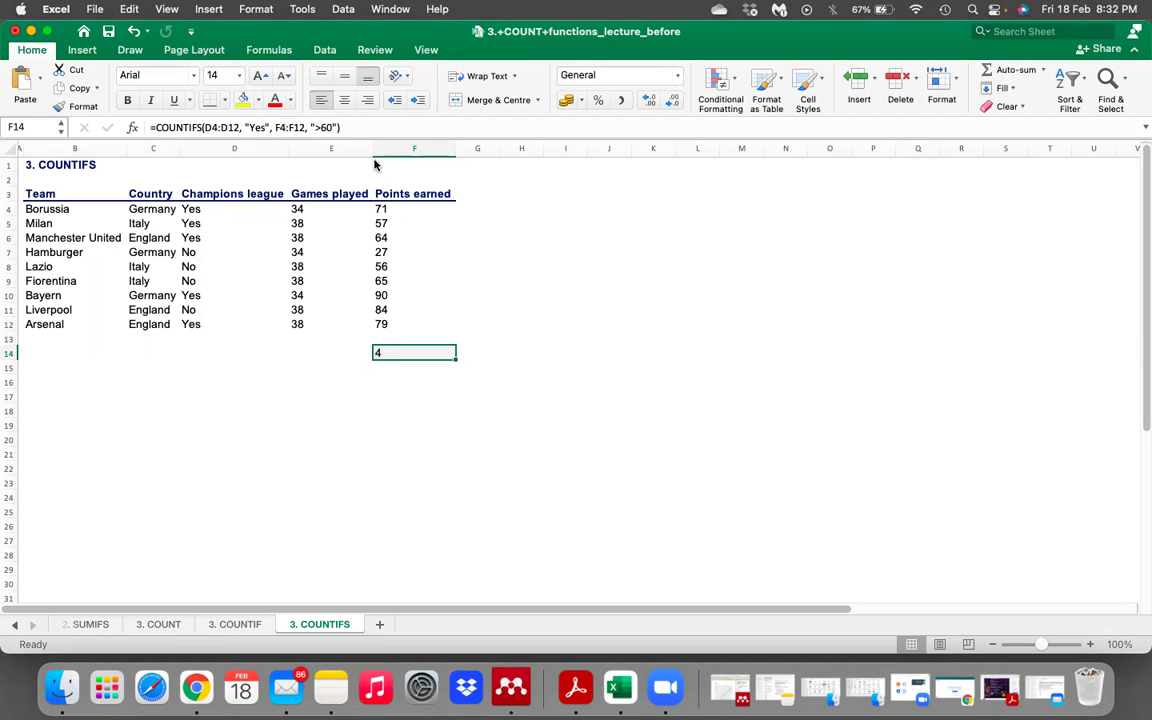
Step: Close the COUNT functions workbook without saving and open 4.+AVERAGE_lecture_before.xlsm from the 4_Session folder with macros disabled
click(14, 32)
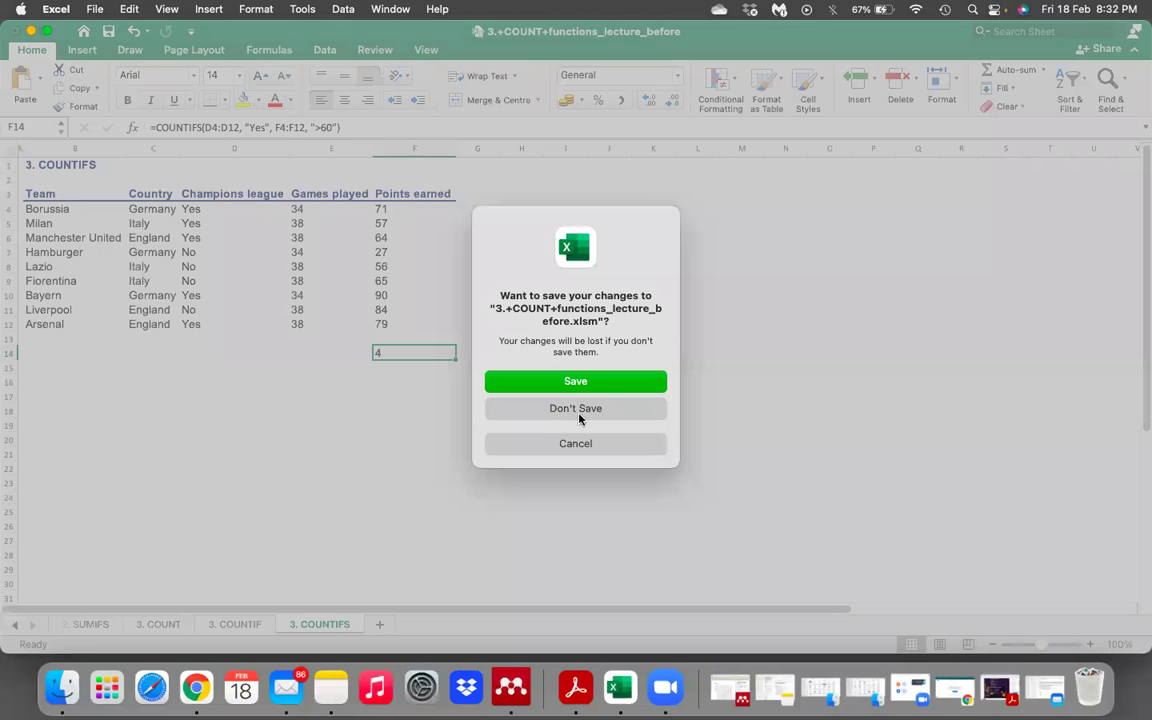
click(582, 409)
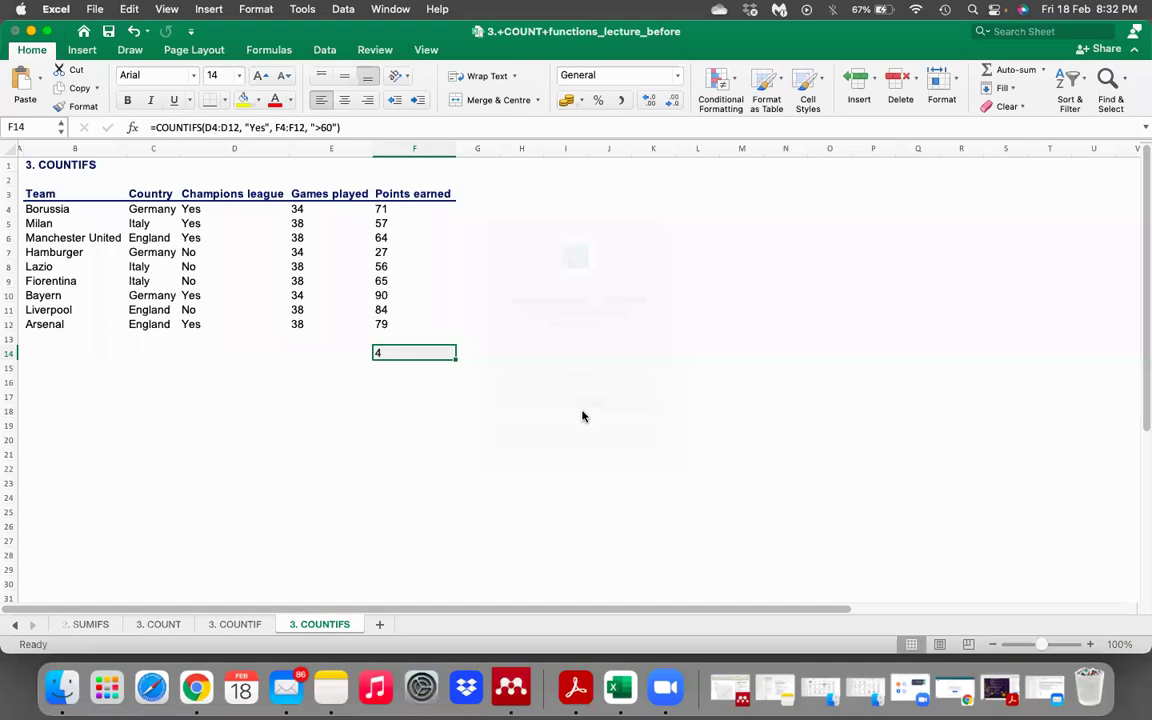
click(770, 141)
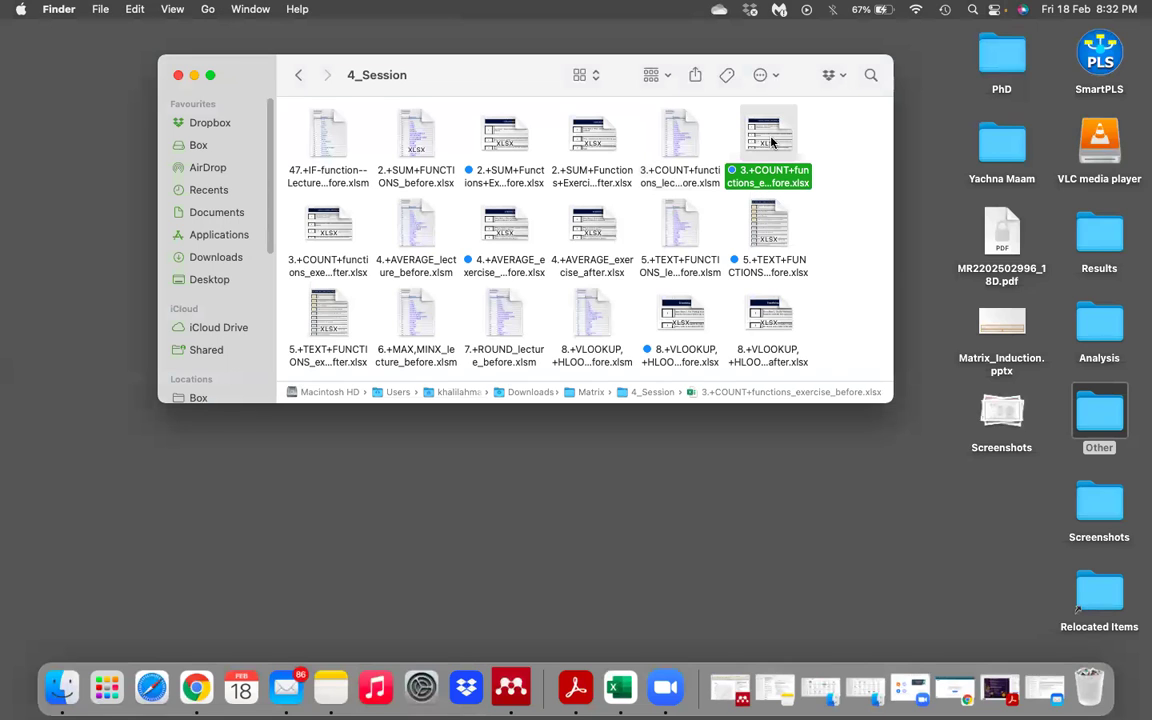
click(329, 222)
double_click(400, 228)
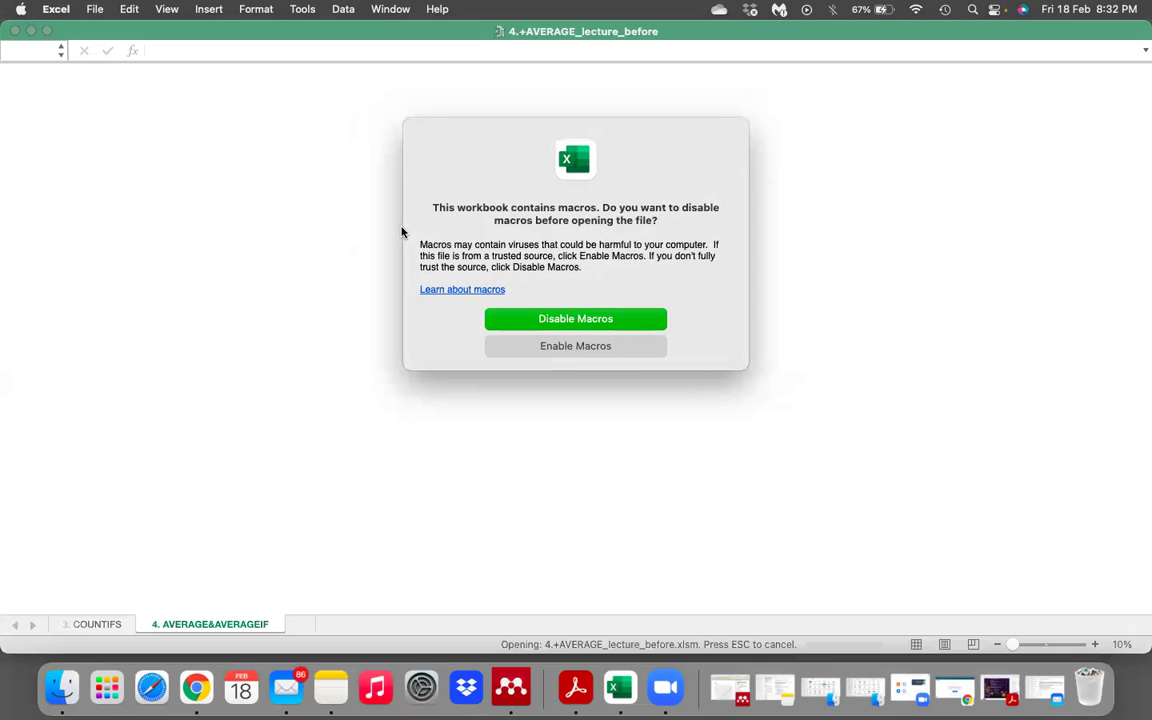
click(578, 320)
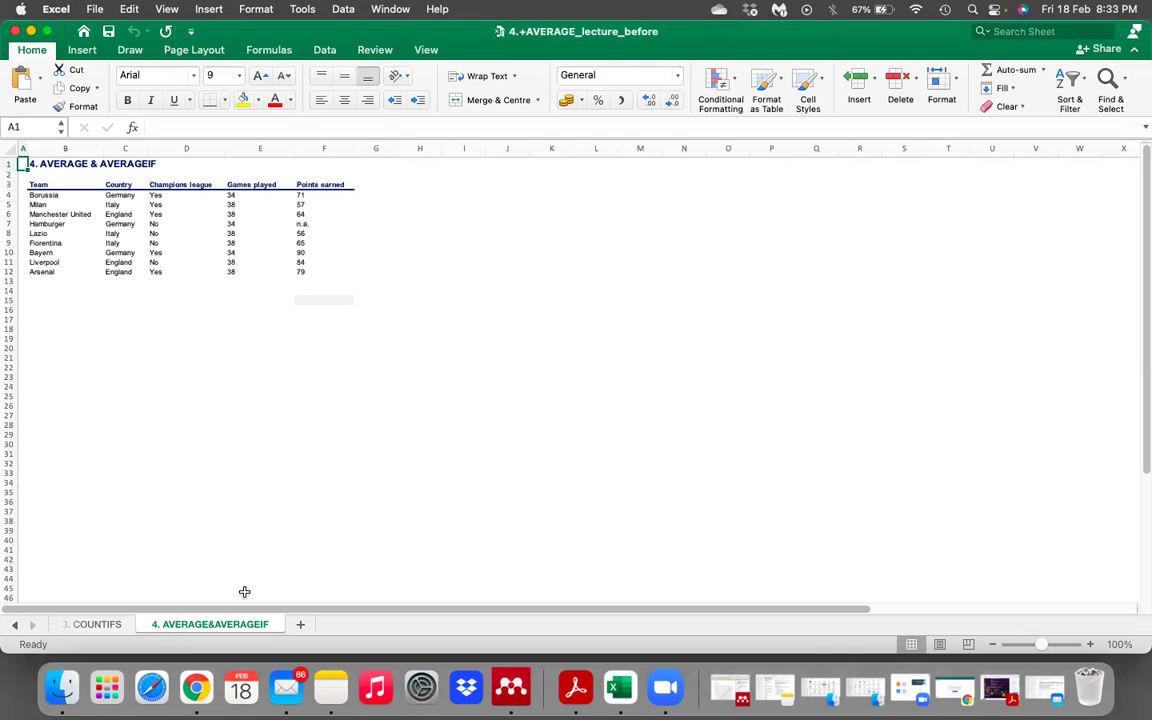
Step: Enlarge the font of the whole AVERAGE&AVERAGEIF sheet to 12 and autofit the column widths
click(12, 146)
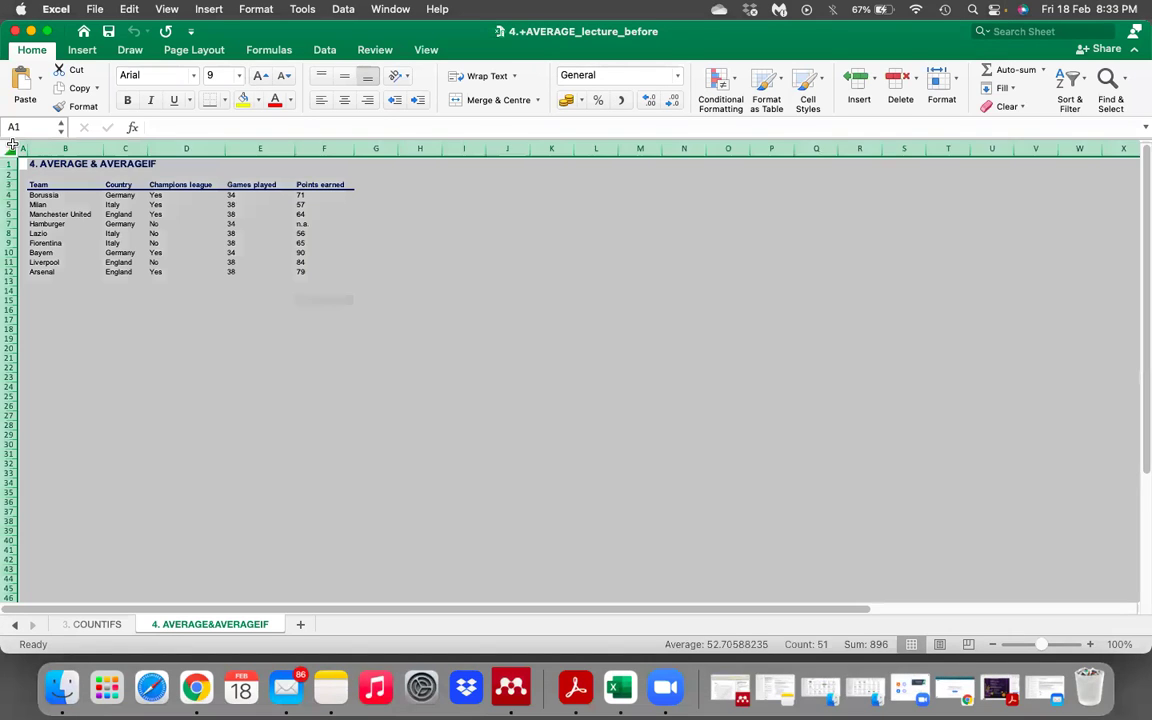
click(260, 77)
click(260, 77)
click(260, 77)
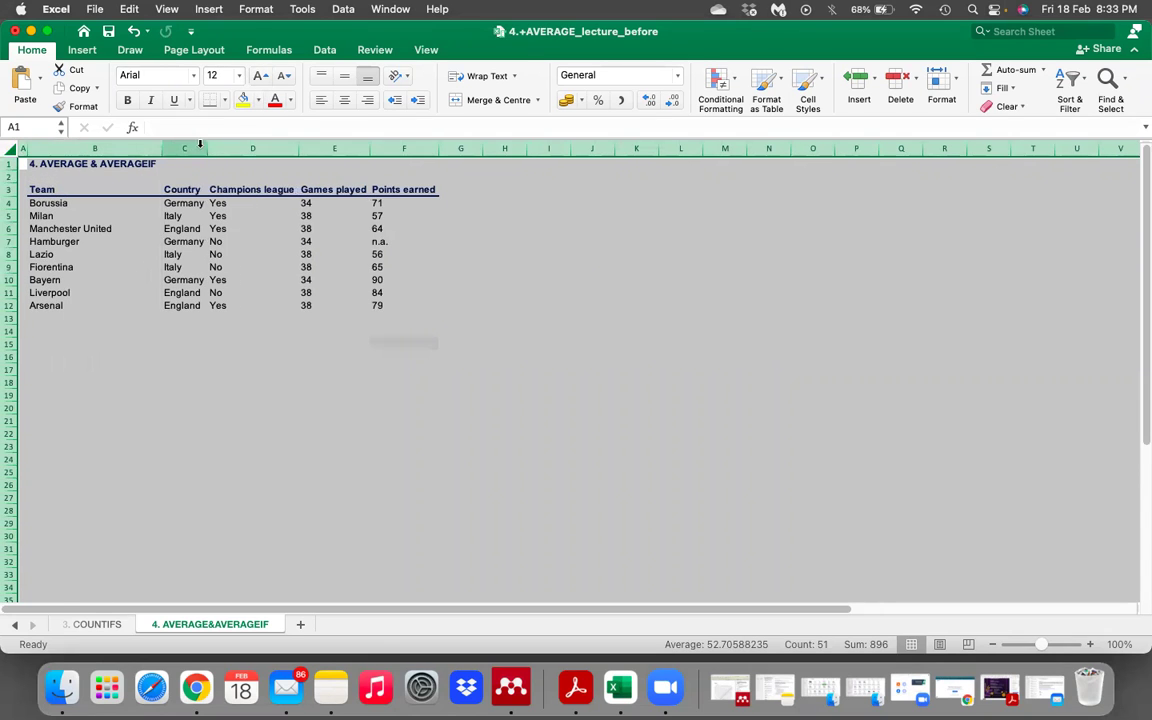
double_click(105, 147)
click(201, 145)
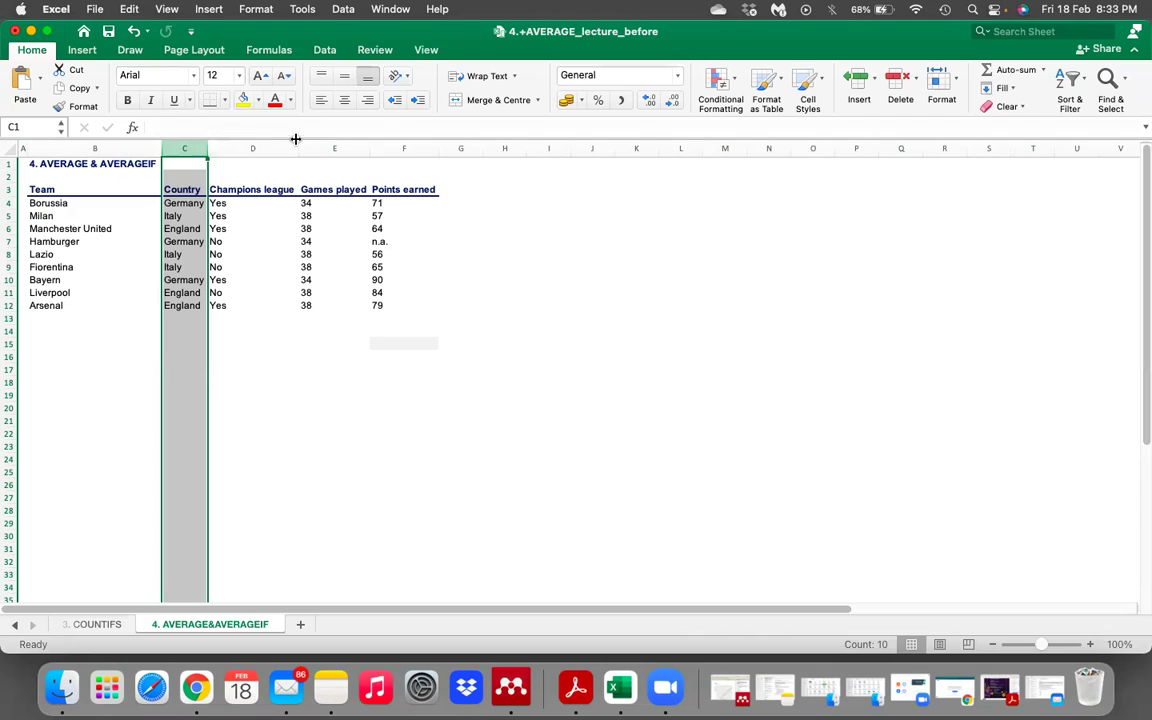
click(388, 343)
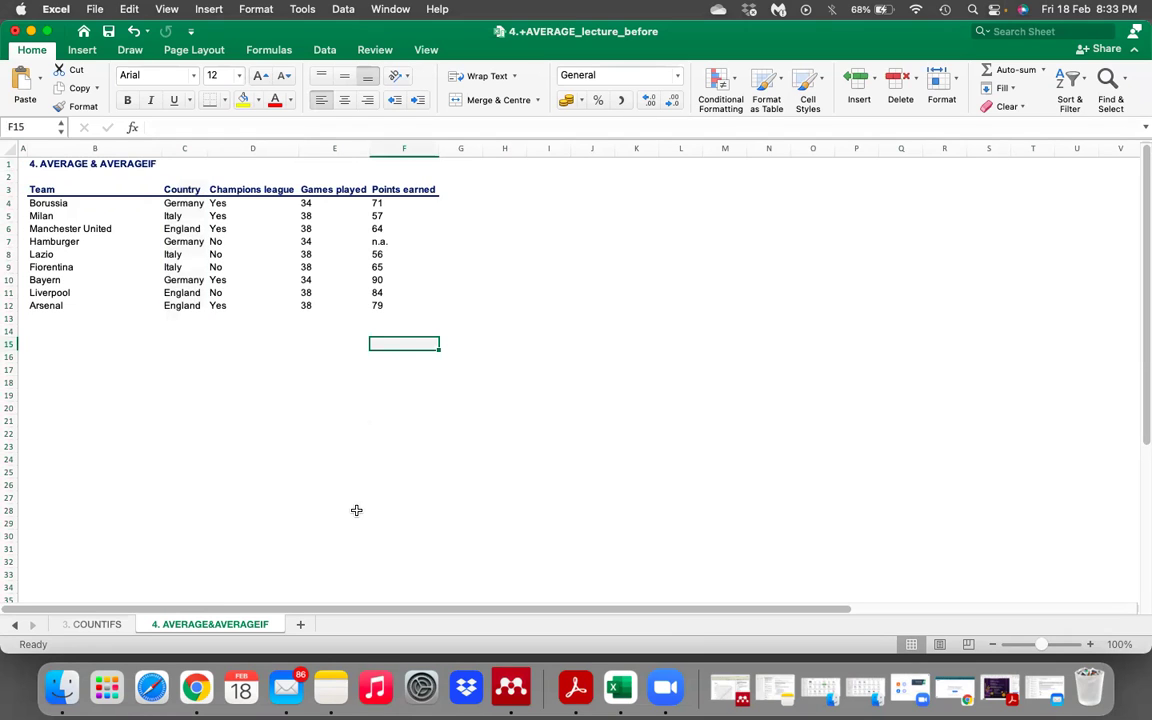
Step: Calculate the average of the Games played range E4:E12 in E14 with the AVERAGE function
click(308, 330)
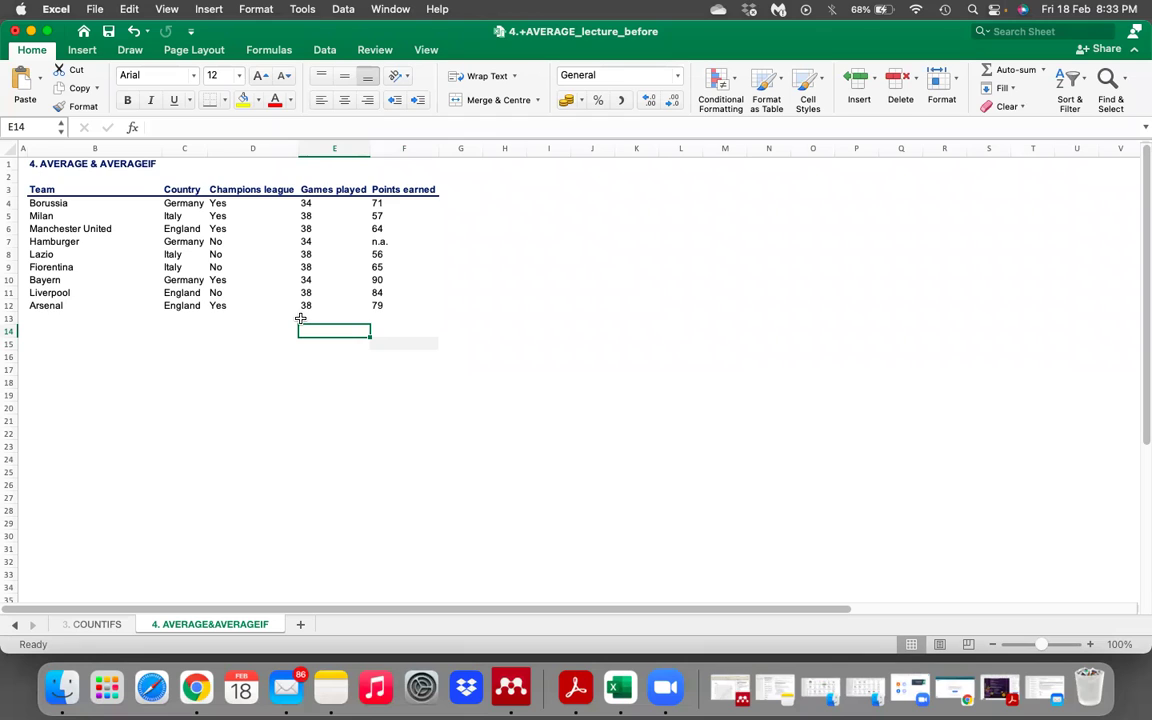
text(=A)
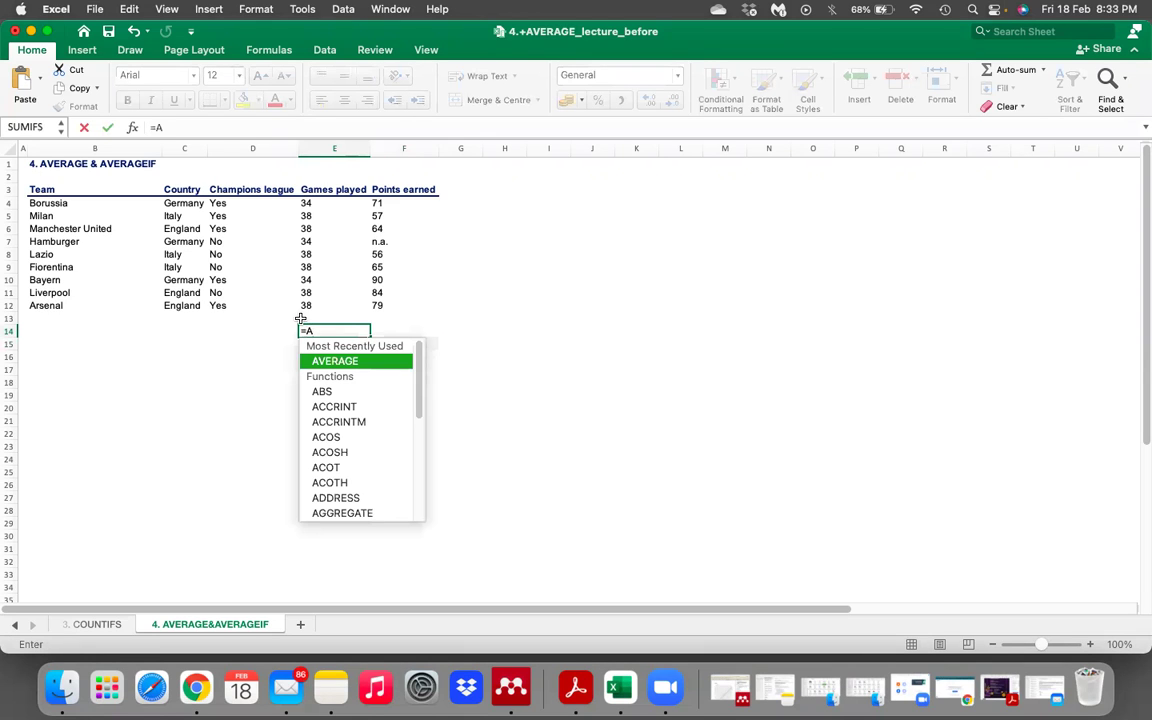
key(Tab)
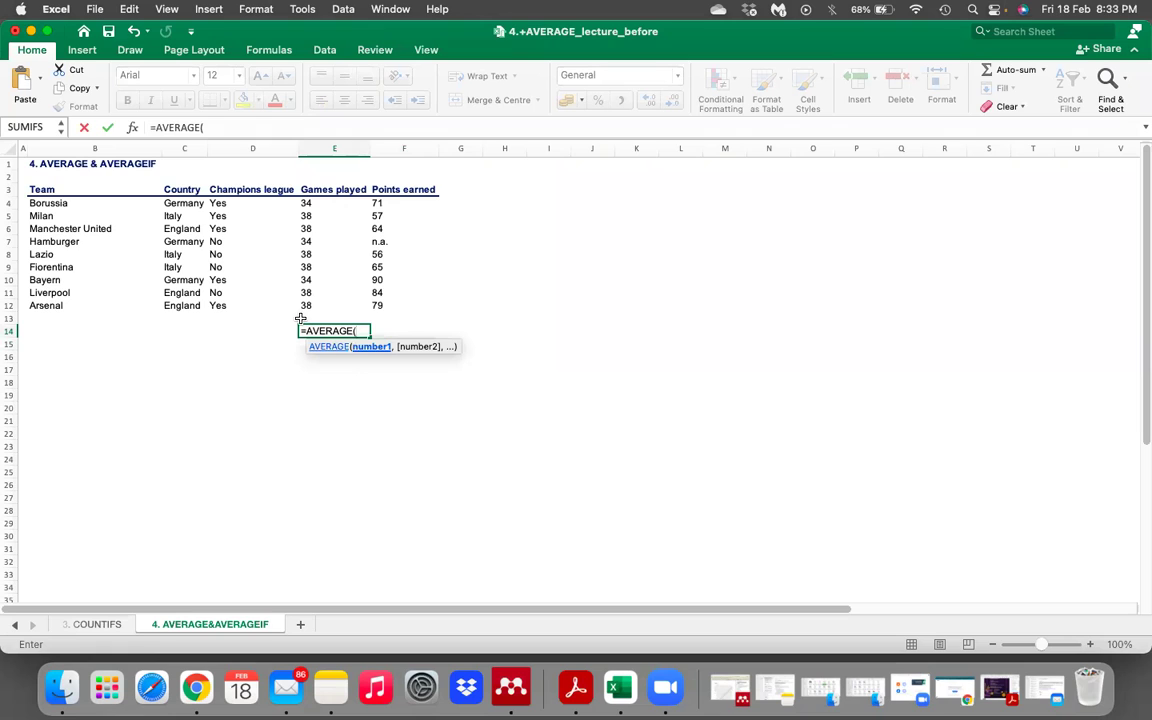
click(316, 204)
key(shift+Down)
key(shift+Down)
key(shift+Down)
key(shift+Down)
key(shift+Down)
key(shift+Down)
key(shift+Down)
key(shift+Down)
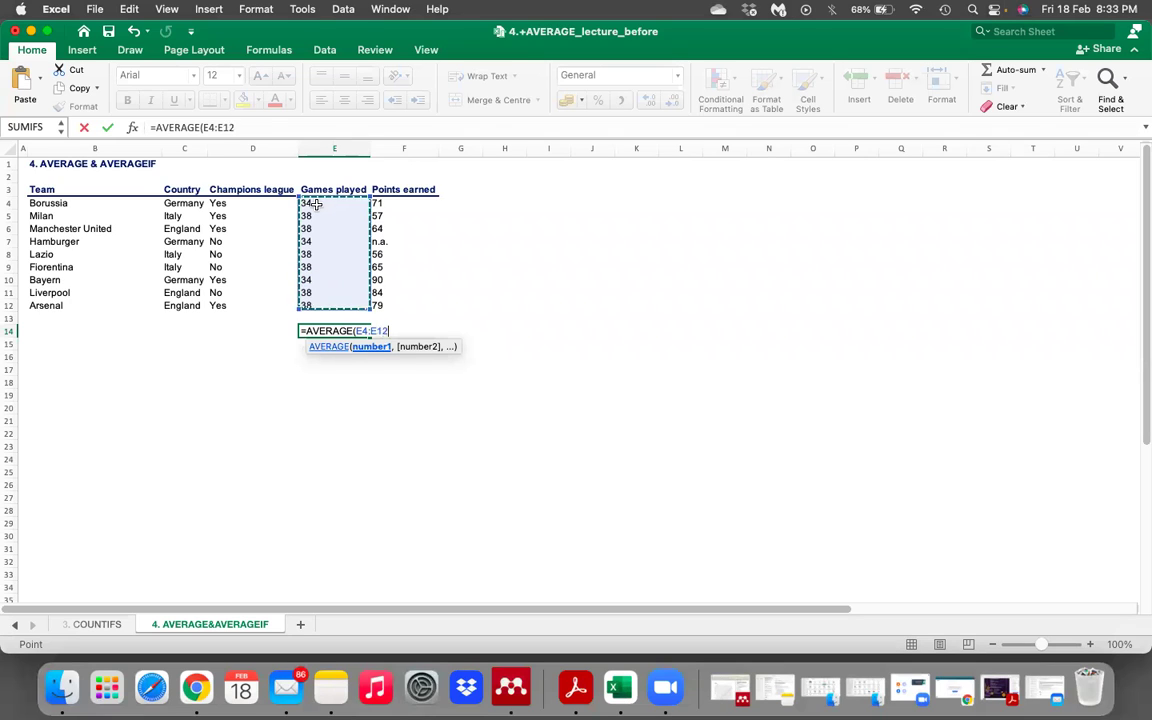
key(Return)
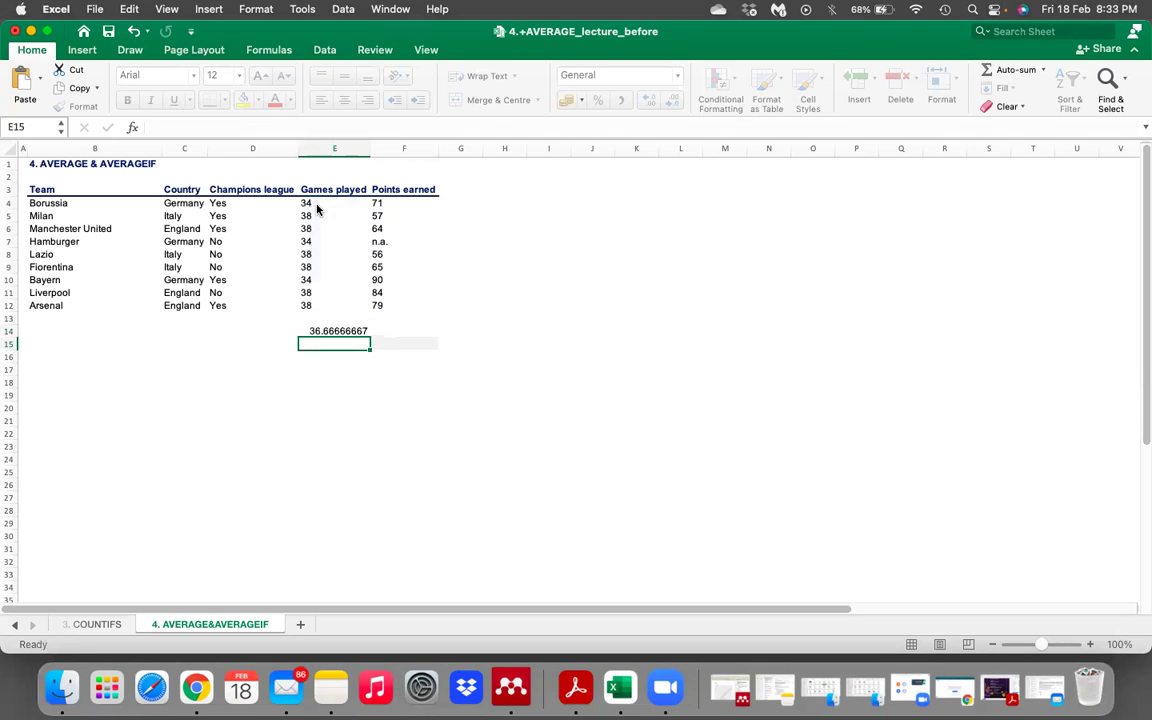
key(Up)
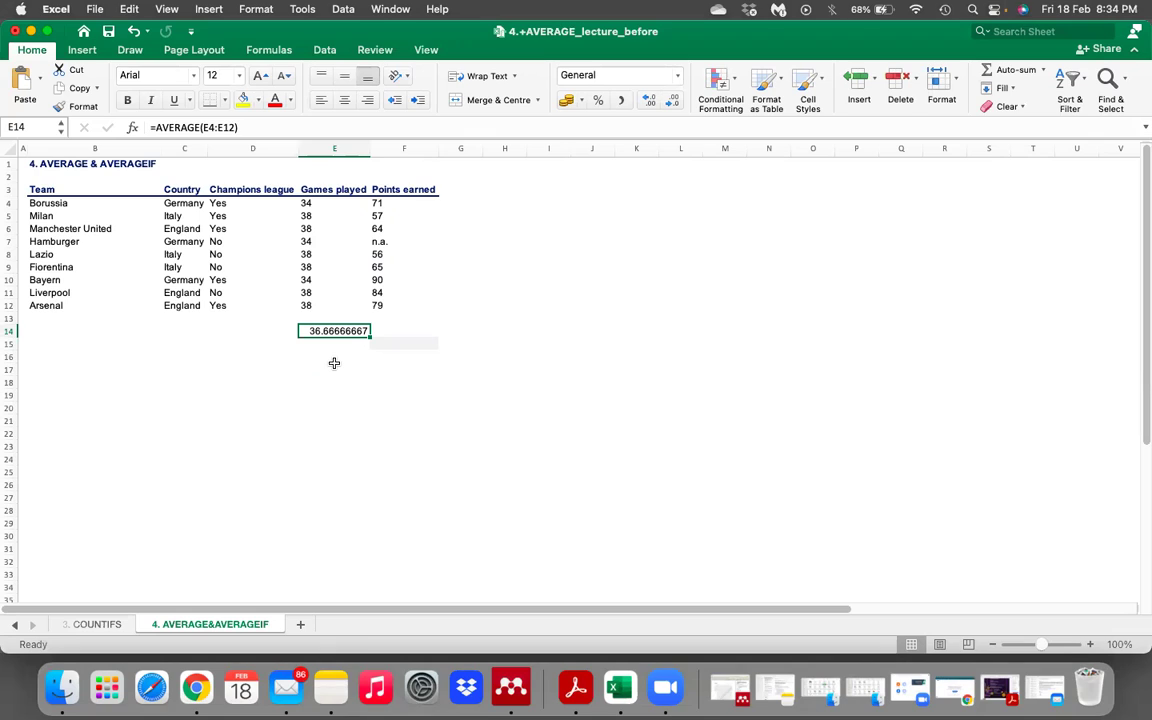
Step: Start a formula in F14 below the Points earned column
key(Right)
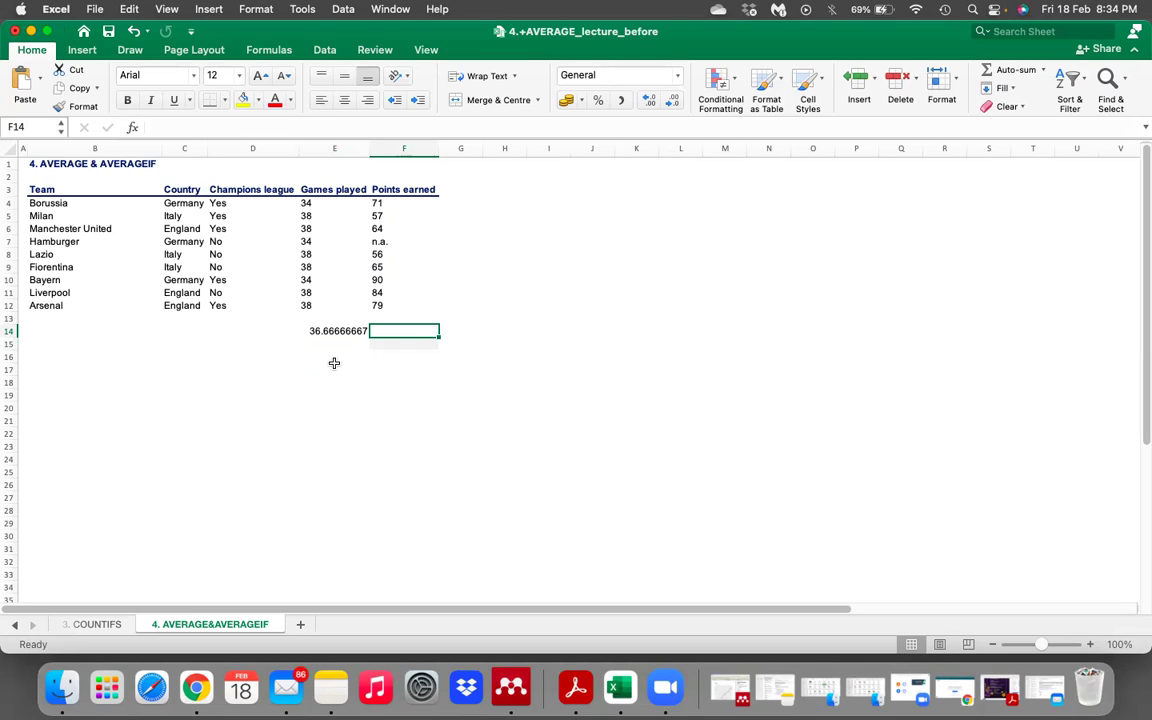
text(=a)
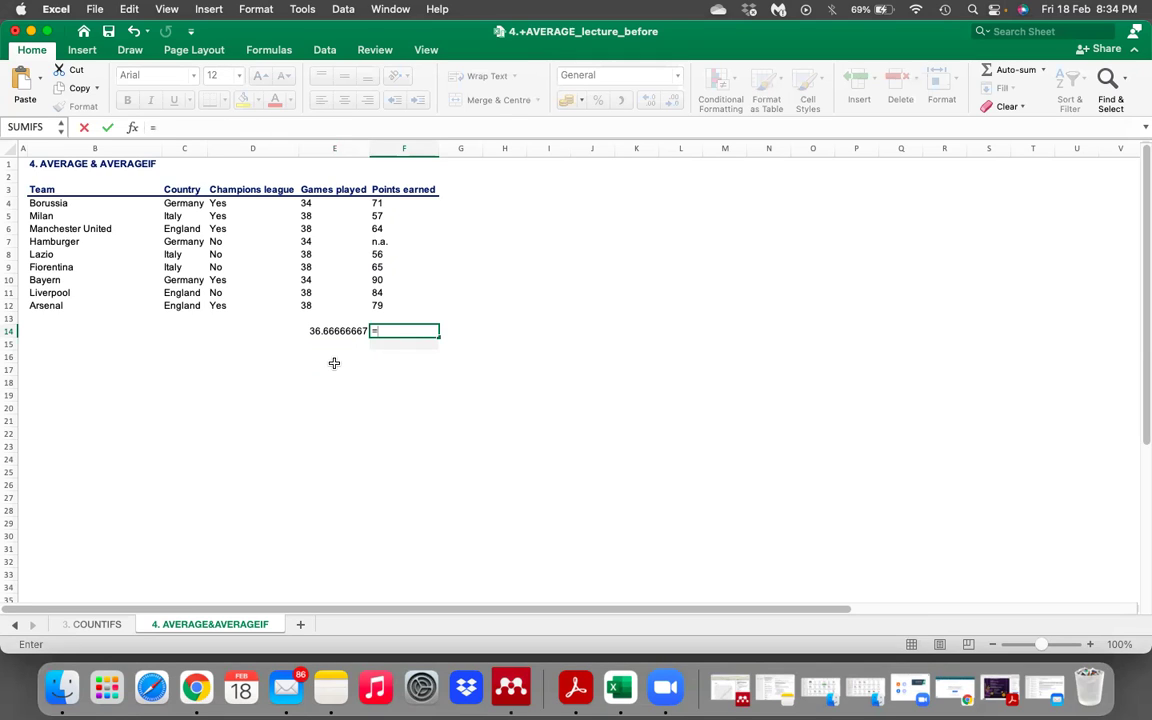
Step: Average the Points earned column in cell F14 with =AVERAGE(F4:F12)
key(Tab)
drag(395, 203, 395, 216)
key(shift+Down)
key(shift+Down)
key(shift+Down)
key(shift+Down)
key(shift+Down)
key(shift+Down)
key(shift+Down)
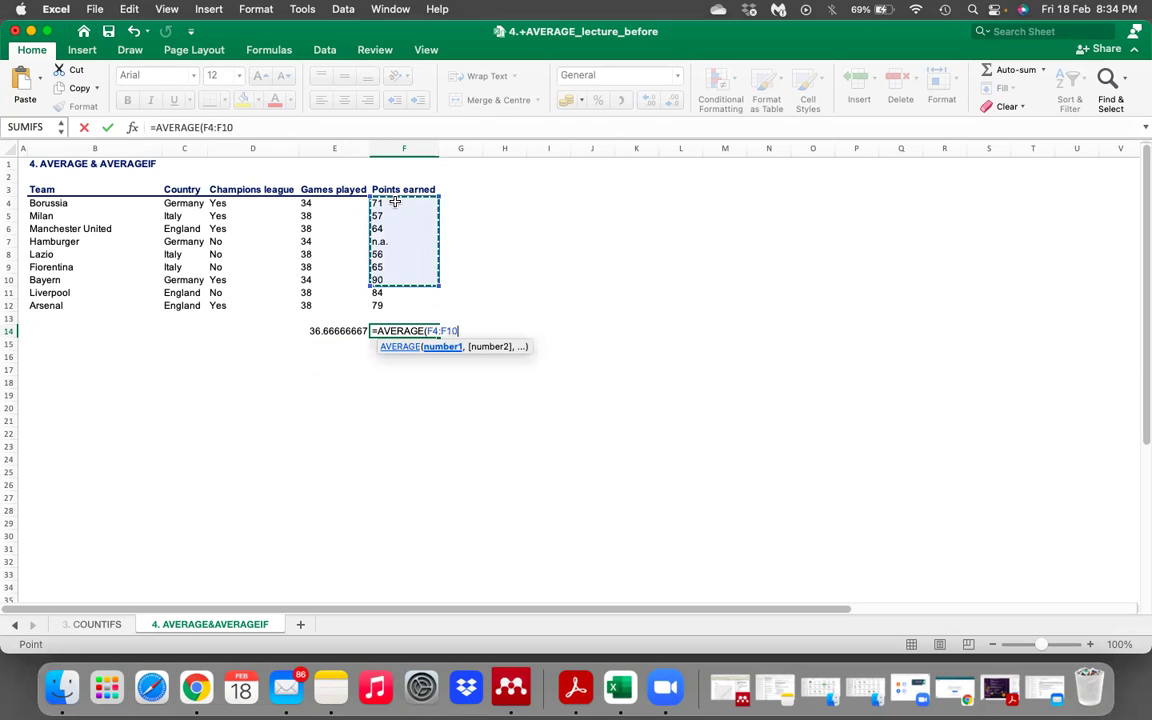
key(Return)
key(Up)
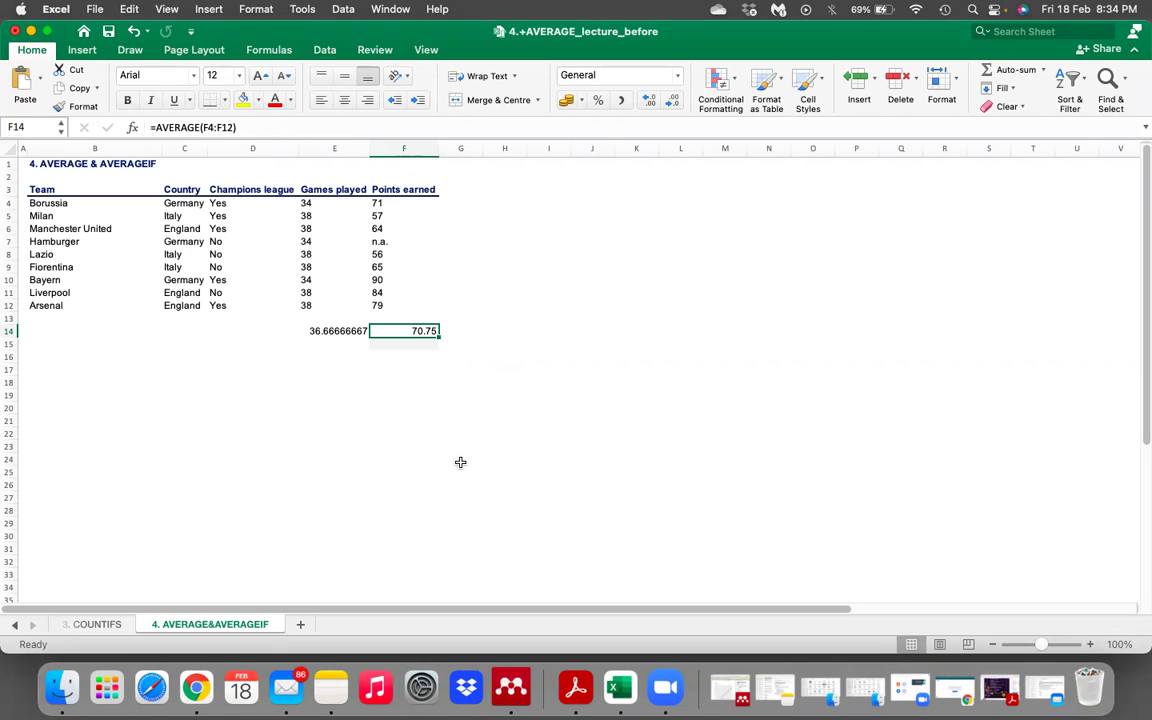
Step: Delete the two average formulas below the table in cells F14 and E14
key(Delete)
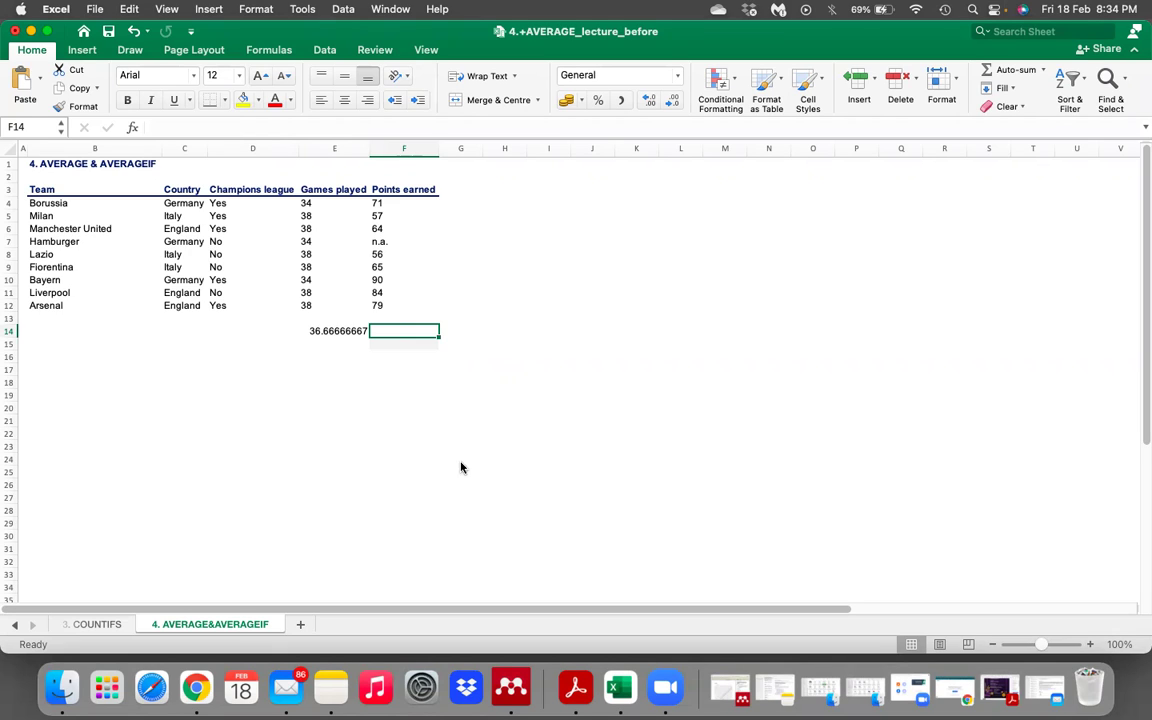
key(Left)
key(Delete)
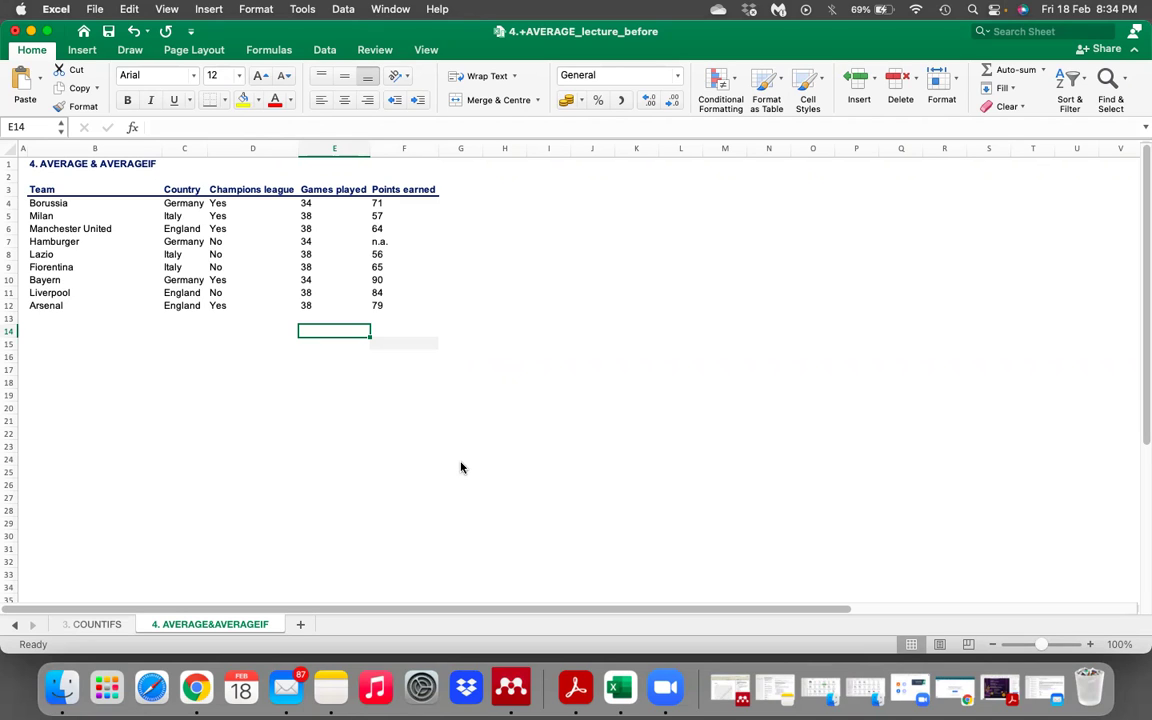
Step: Enter the note "Average points earned by teams while participating in CL" in cell J5
click(606, 216)
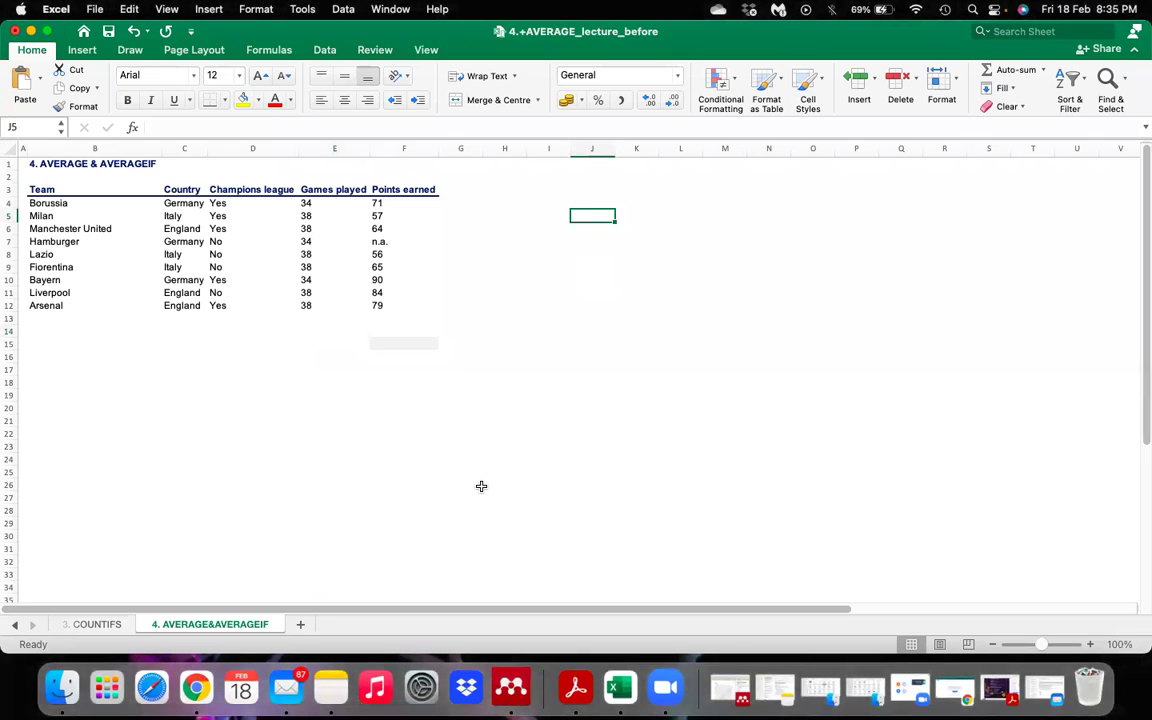
text(Average )
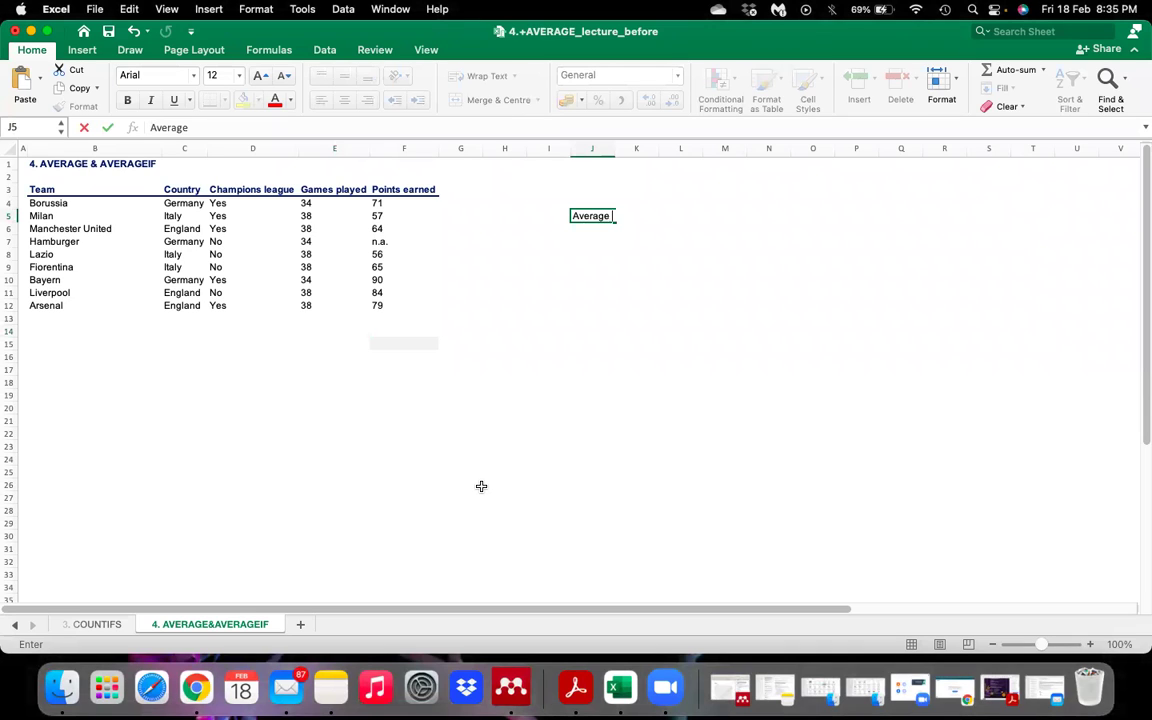
text(points earned by )
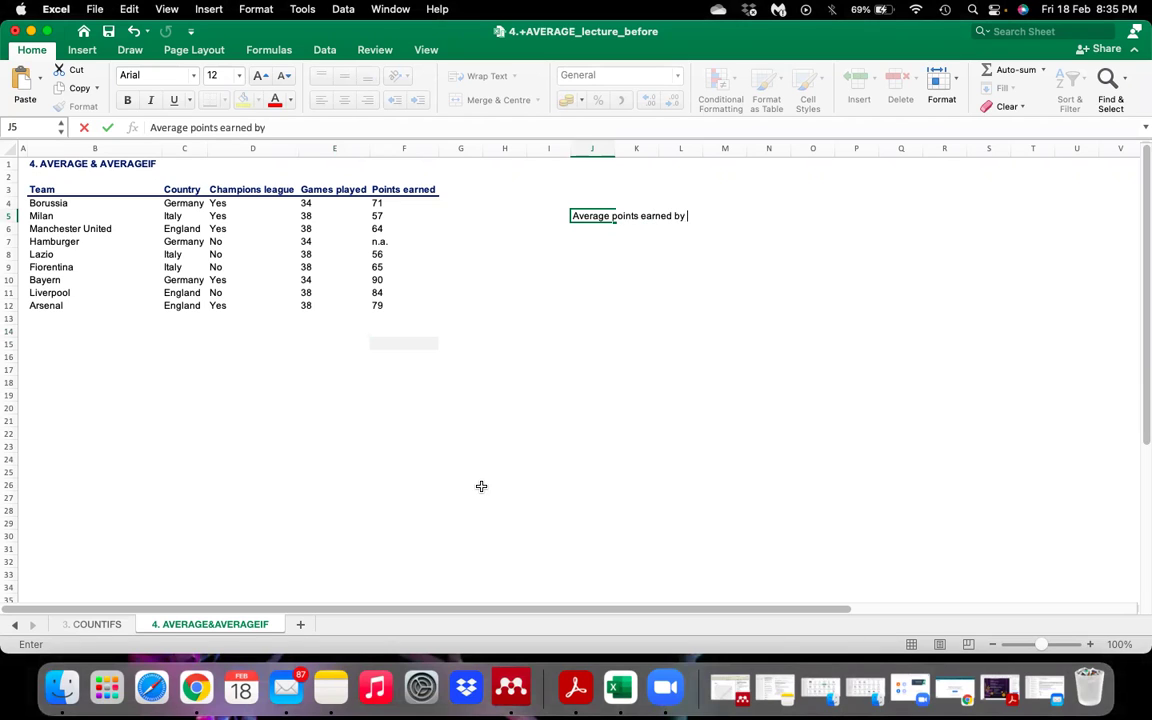
text(teams)
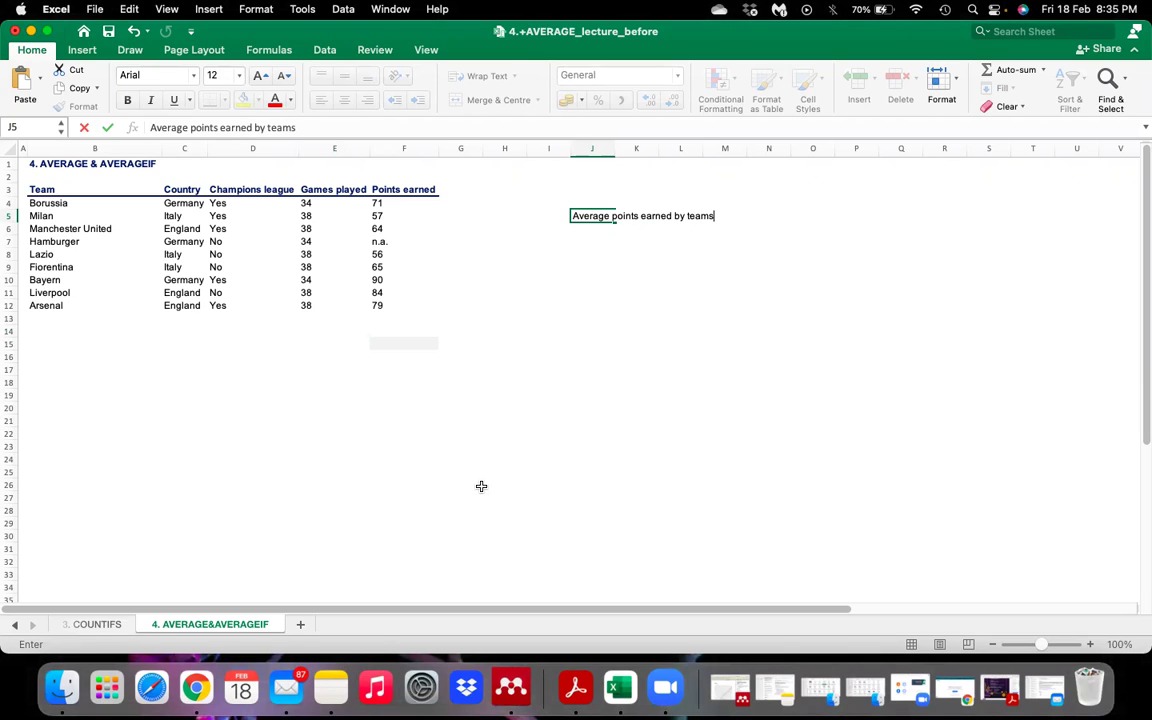
text( whi)
text(le )
text(pari)
text(ic)
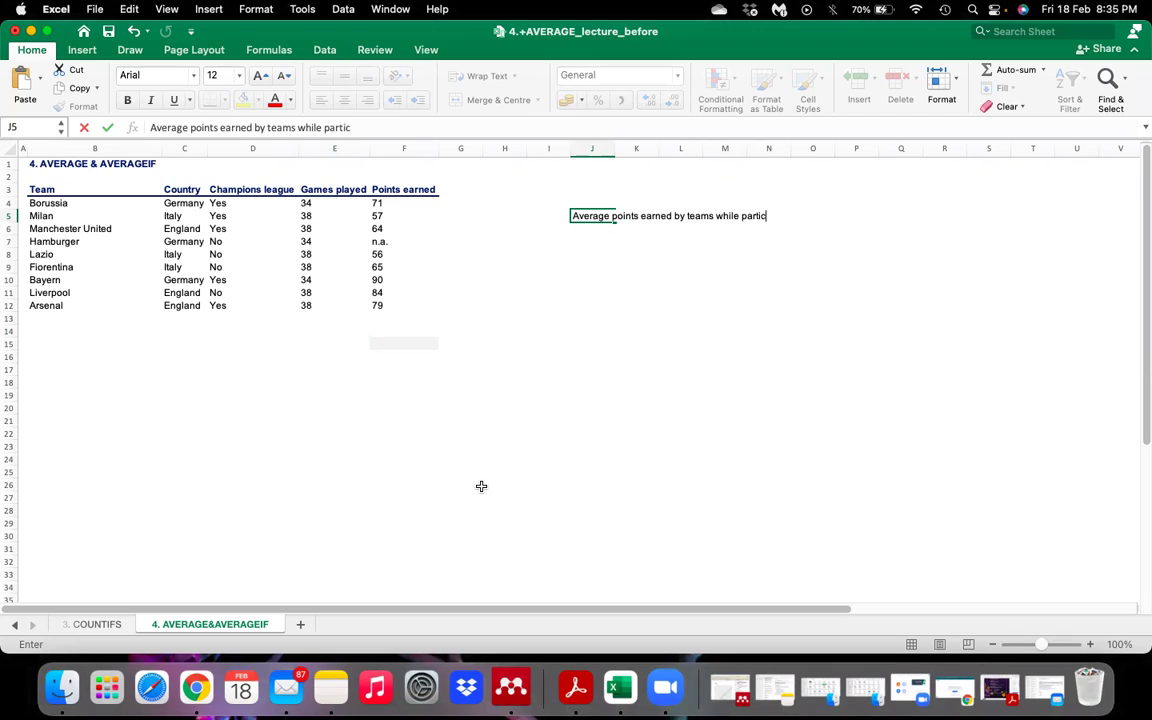
text(ipatiog in CL)
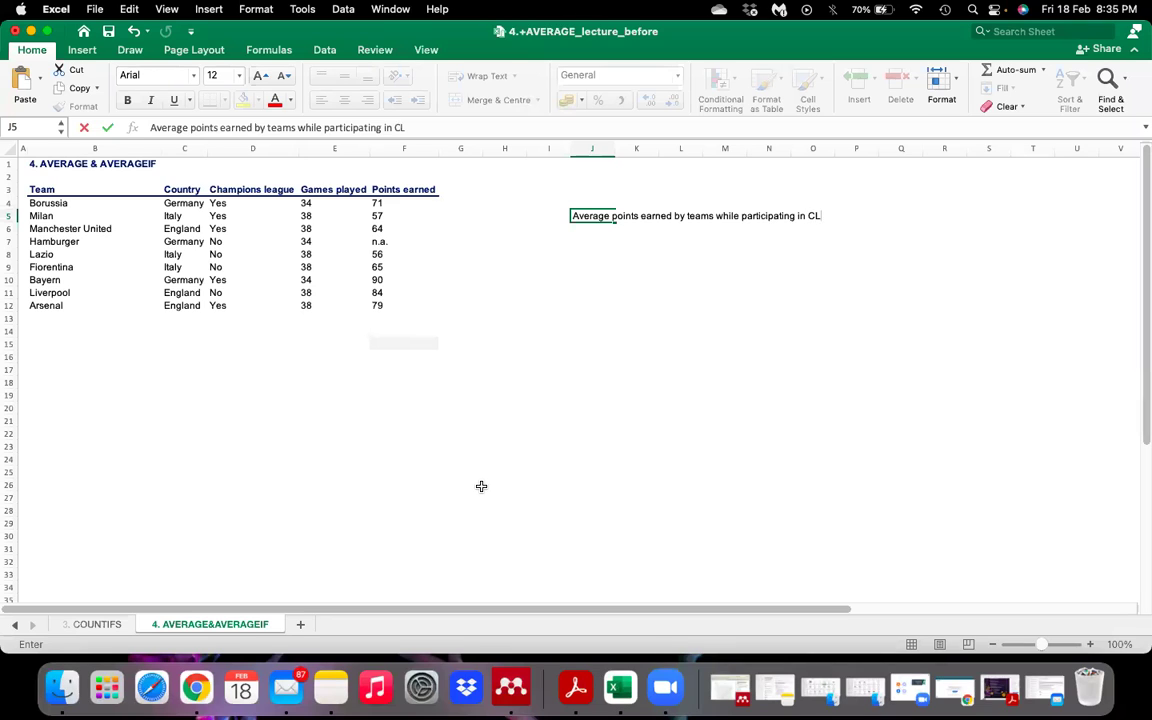
key(Return)
Step: Highlight the note's cell J5 with a yellow fill
key(Up)
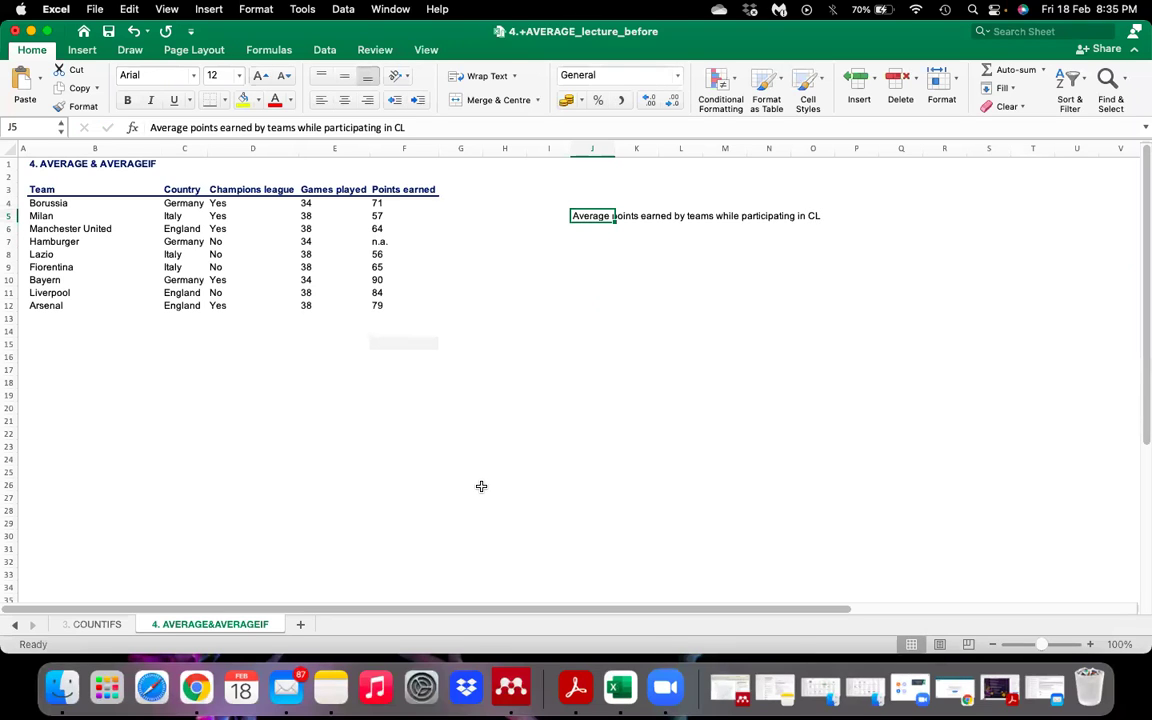
click(242, 103)
click(547, 383)
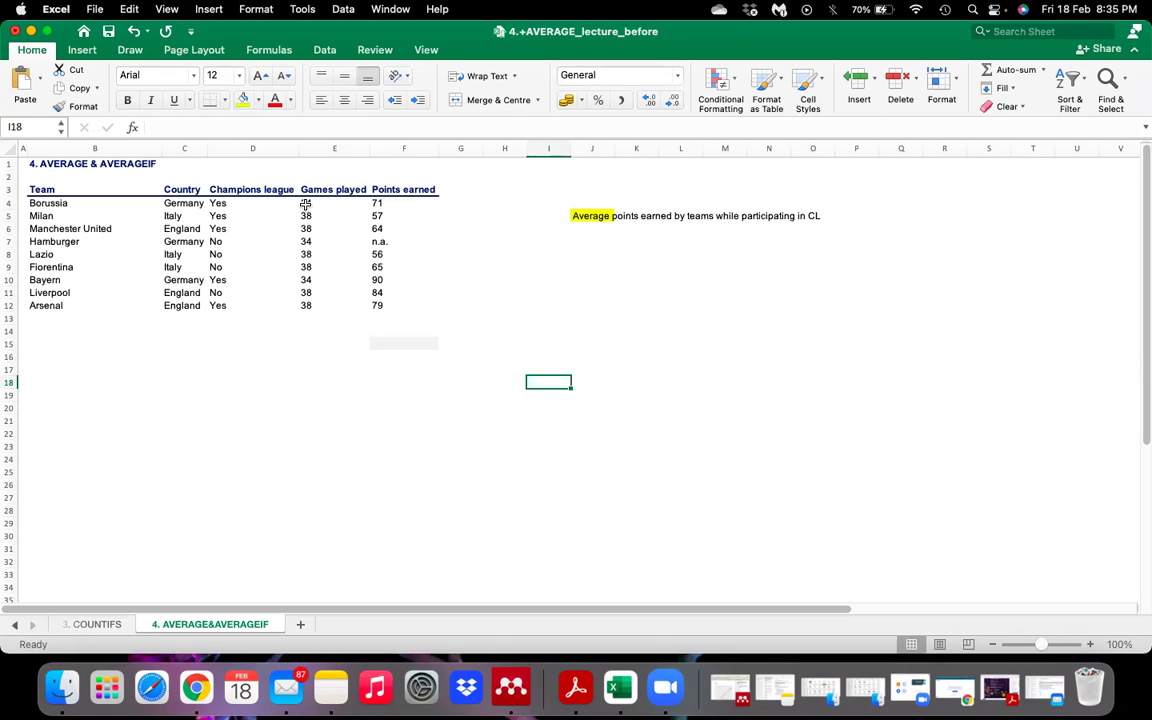
Step: Start an AVERAGEIF formula in cell F15 with the Champions league range D4:D12 as the criteria range
click(419, 348)
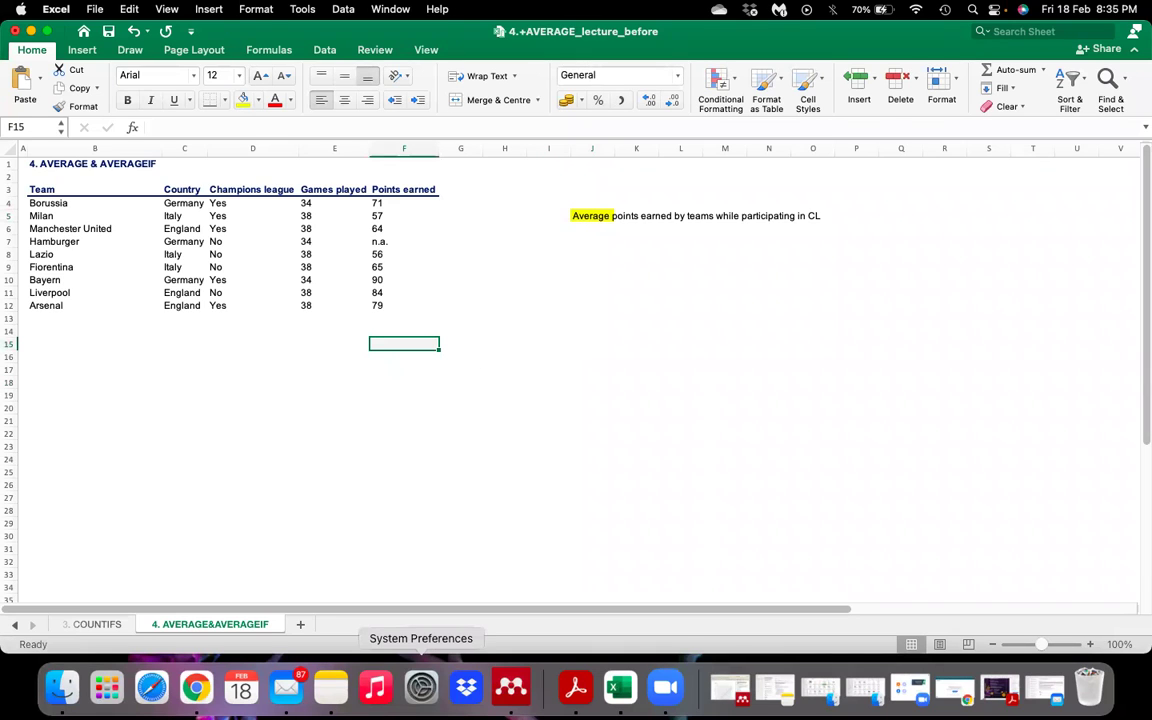
text(=)
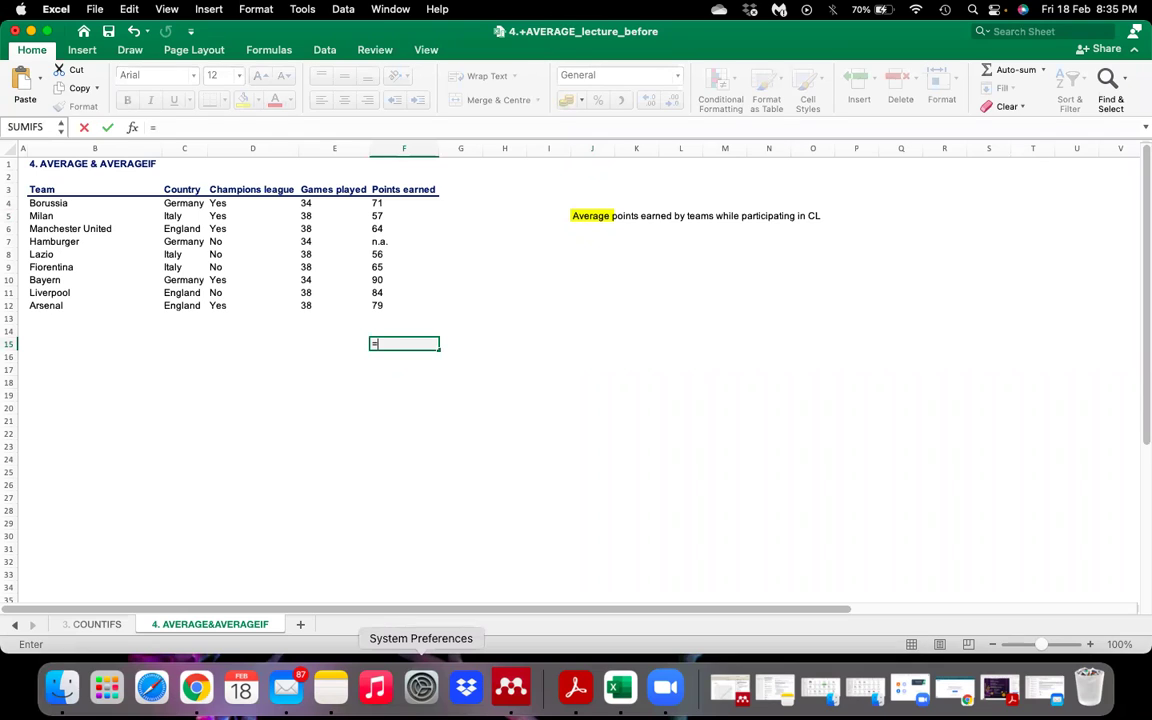
text(Aver)
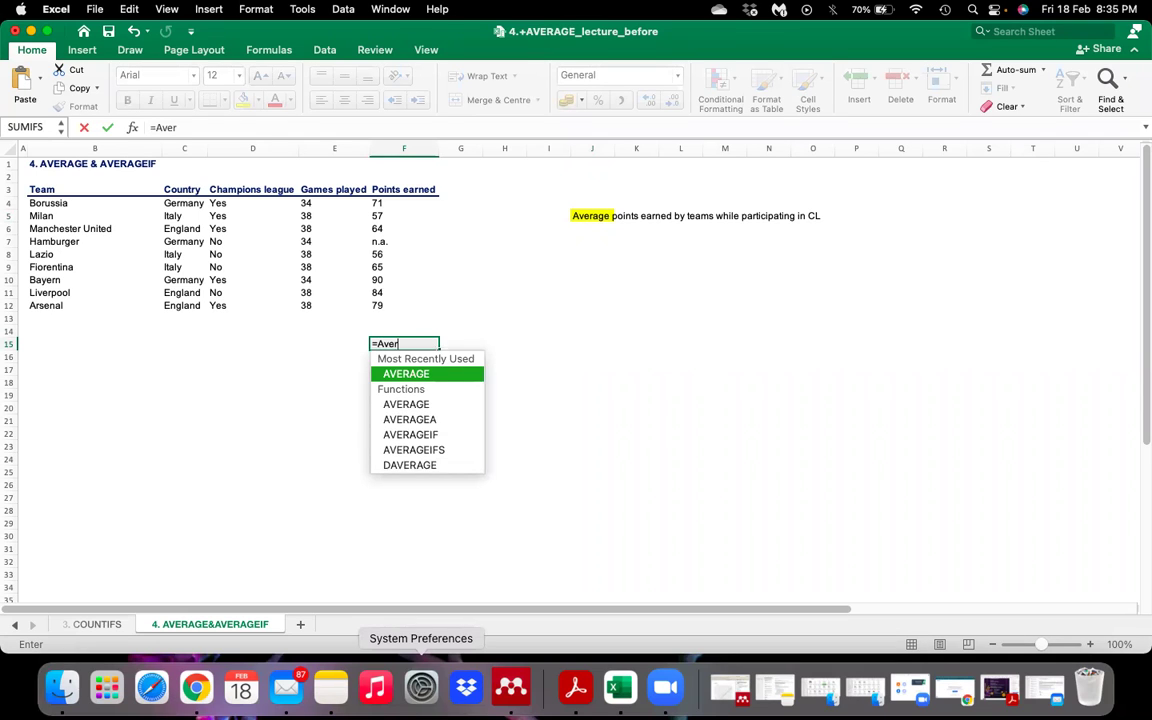
key(Down)
key(Down)
key(Down)
key(Tab)
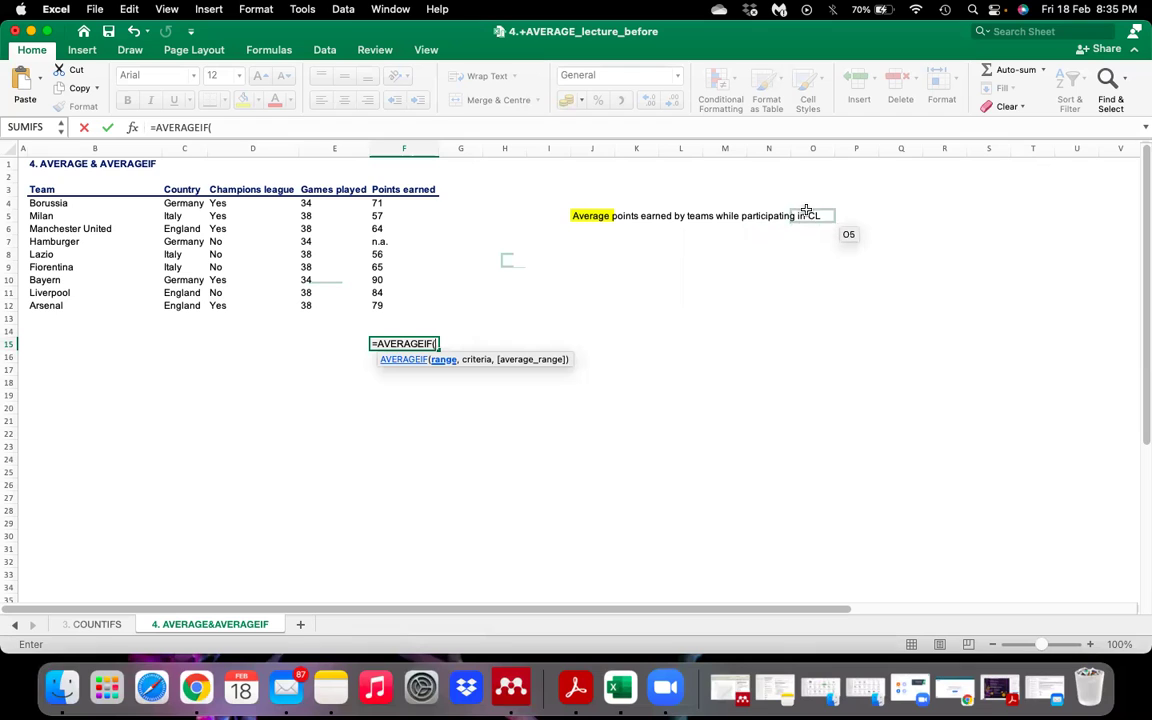
drag(228, 203, 228, 292)
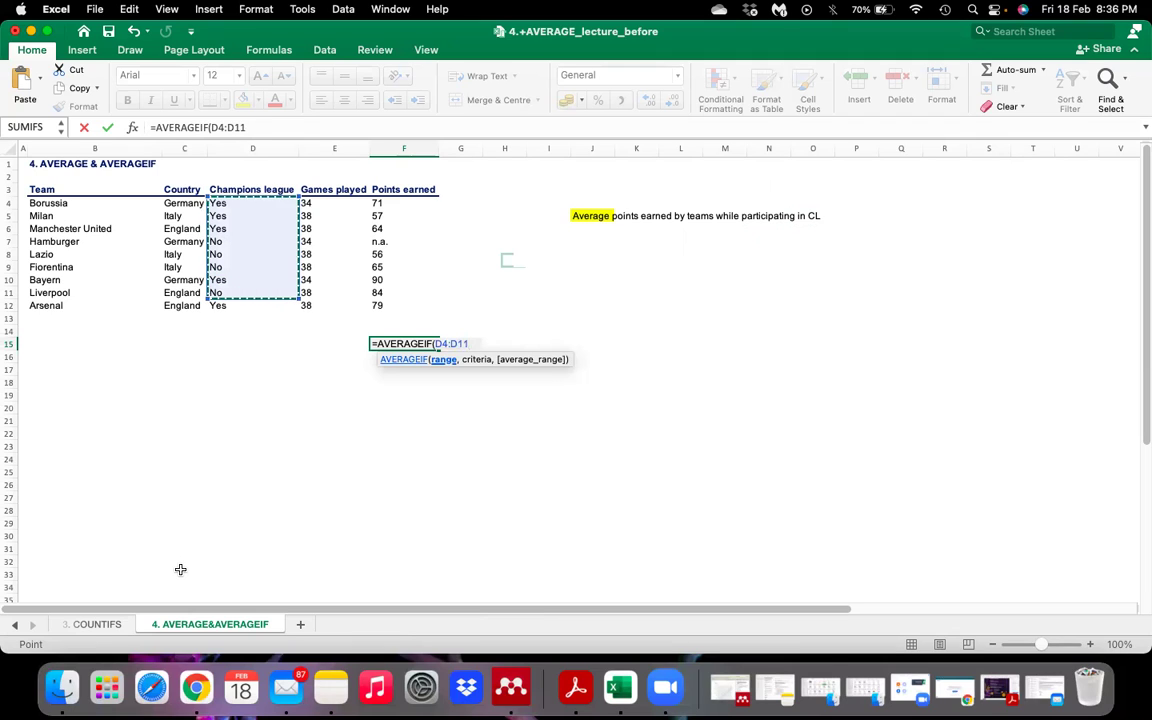
key(shift+Down)
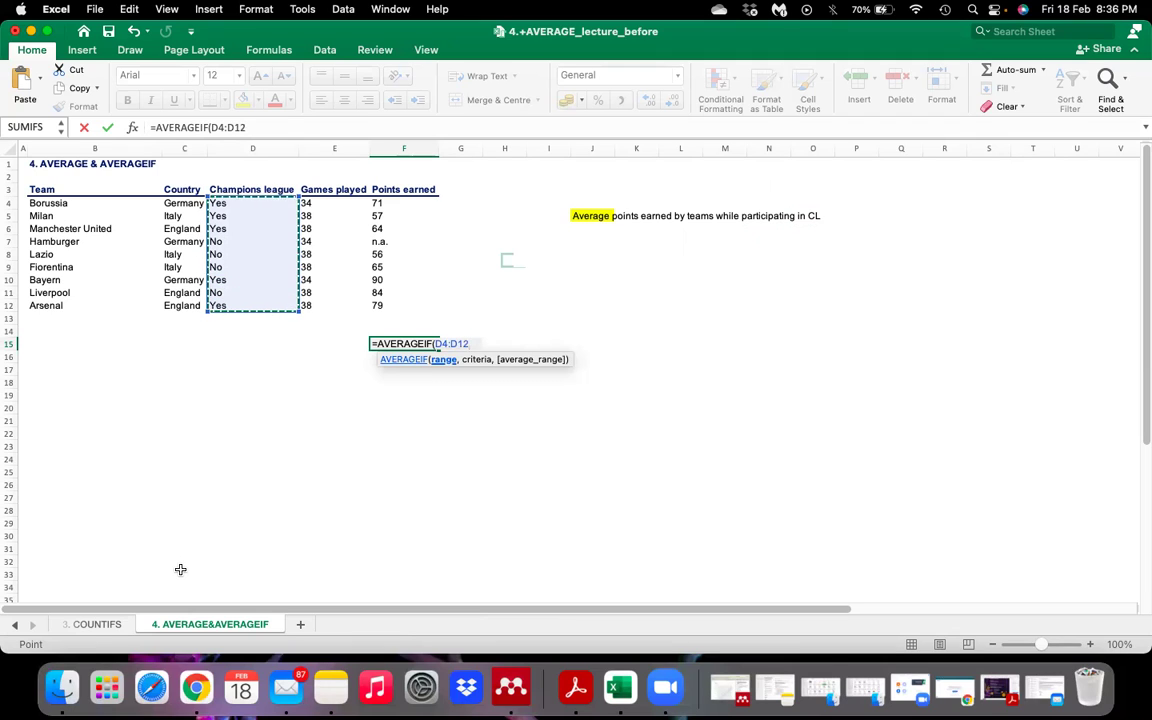
text(,)
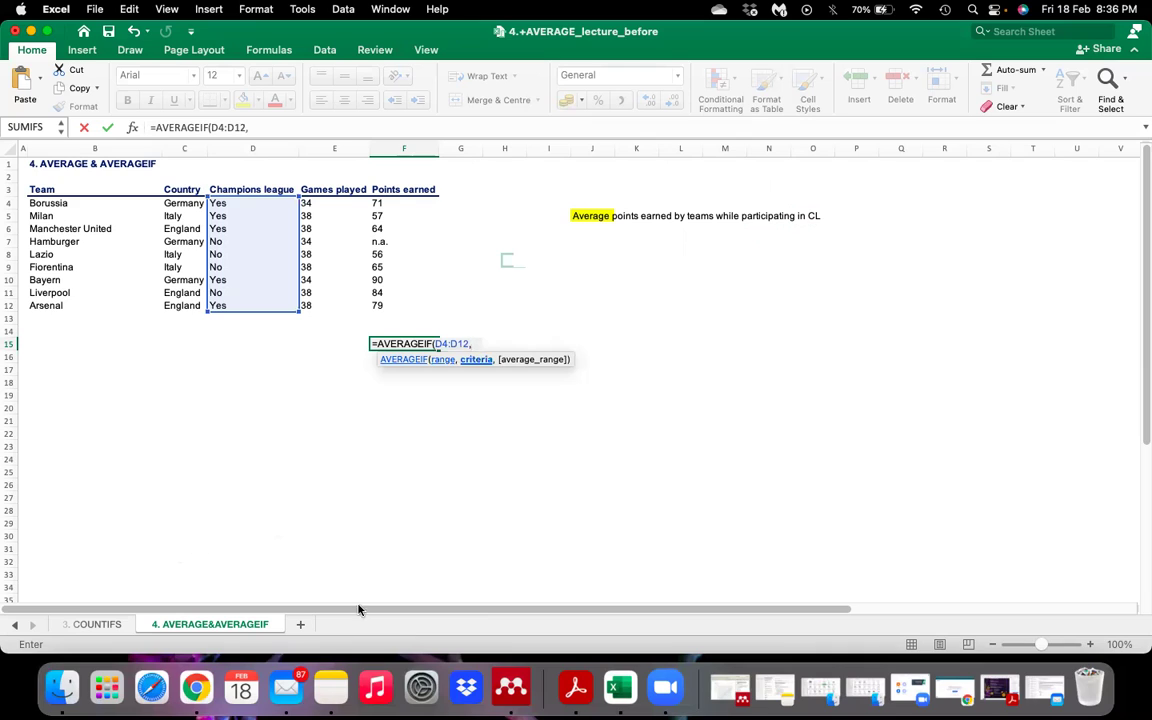
Step: Add "Yes" as the criterion of the AVERAGEIF formula
click(276, 129)
text("Yes)
key(BackSpace)
key(BackSpace)
text(es")
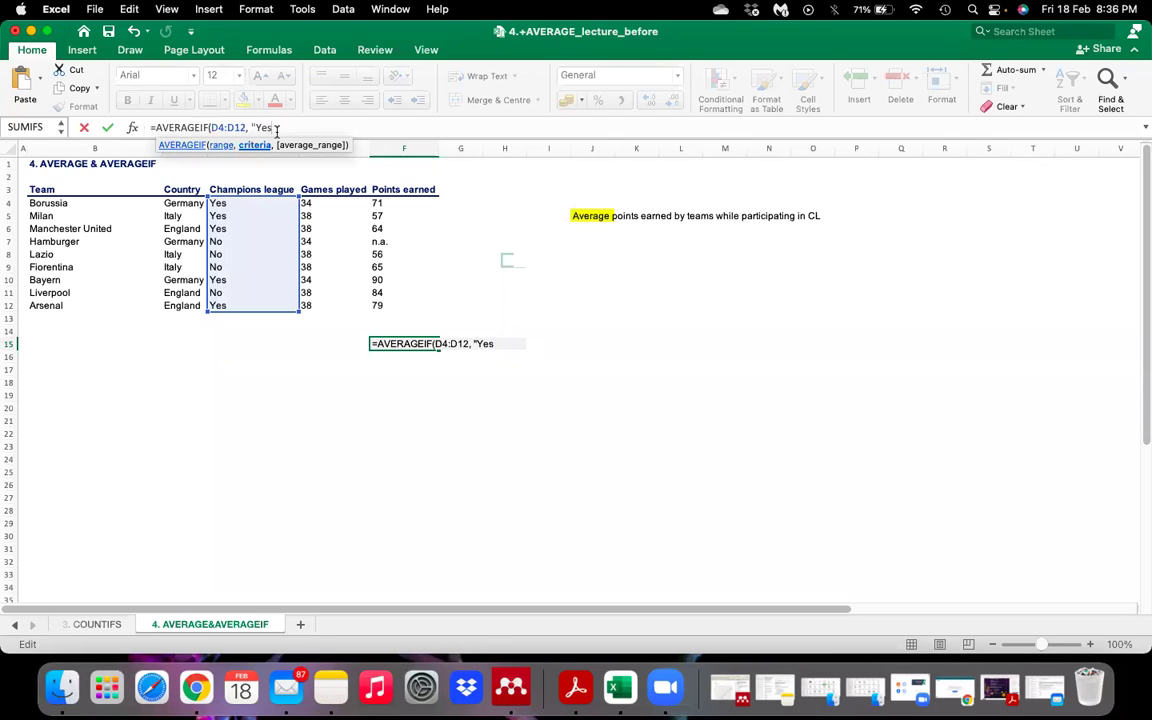
text(,)
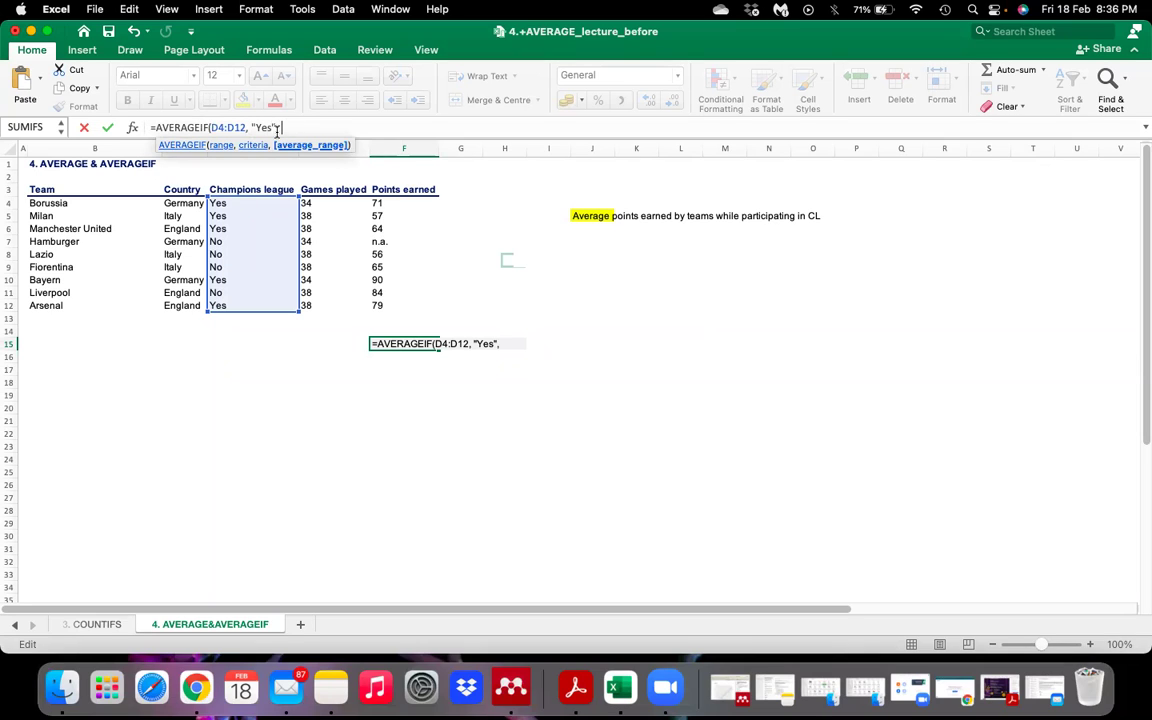
Step: Use the Points earned range F4:F12 as the average range and complete the AVERAGEIF formula in F15
click(383, 203)
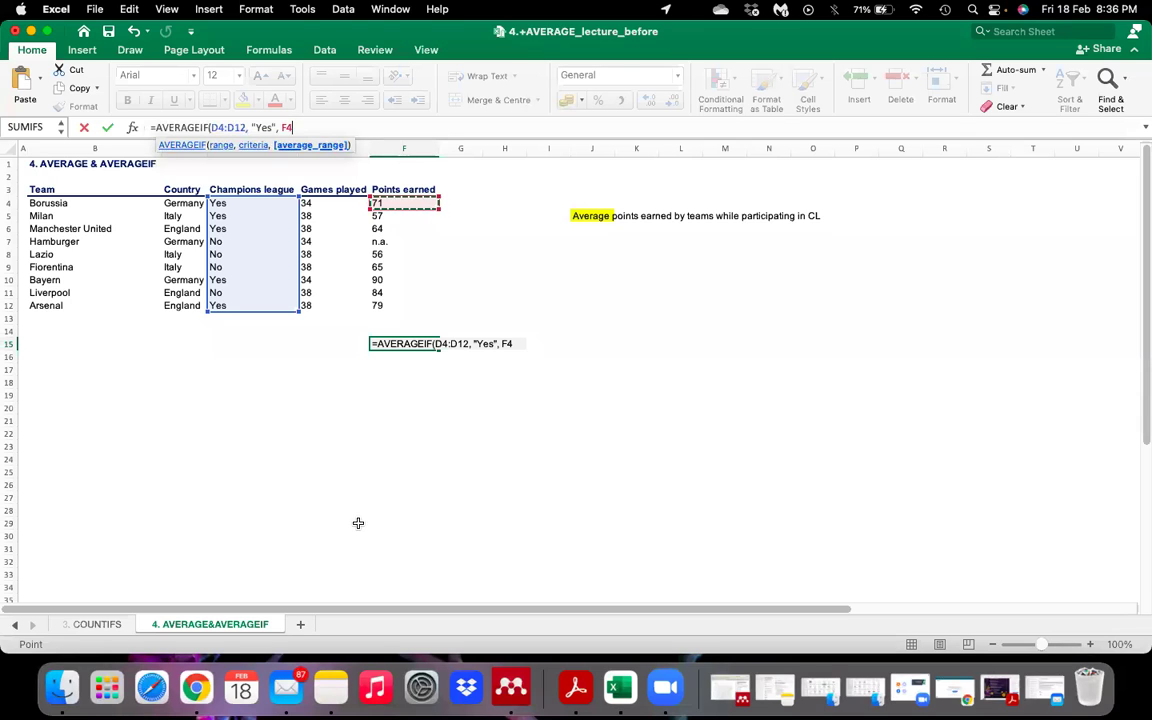
key(shift+Down)
key(shift+Down)
key(shift+Down)
key(shift+Down)
key(shift+Down)
key(shift+Down)
key(shift+Down)
key(shift+Down)
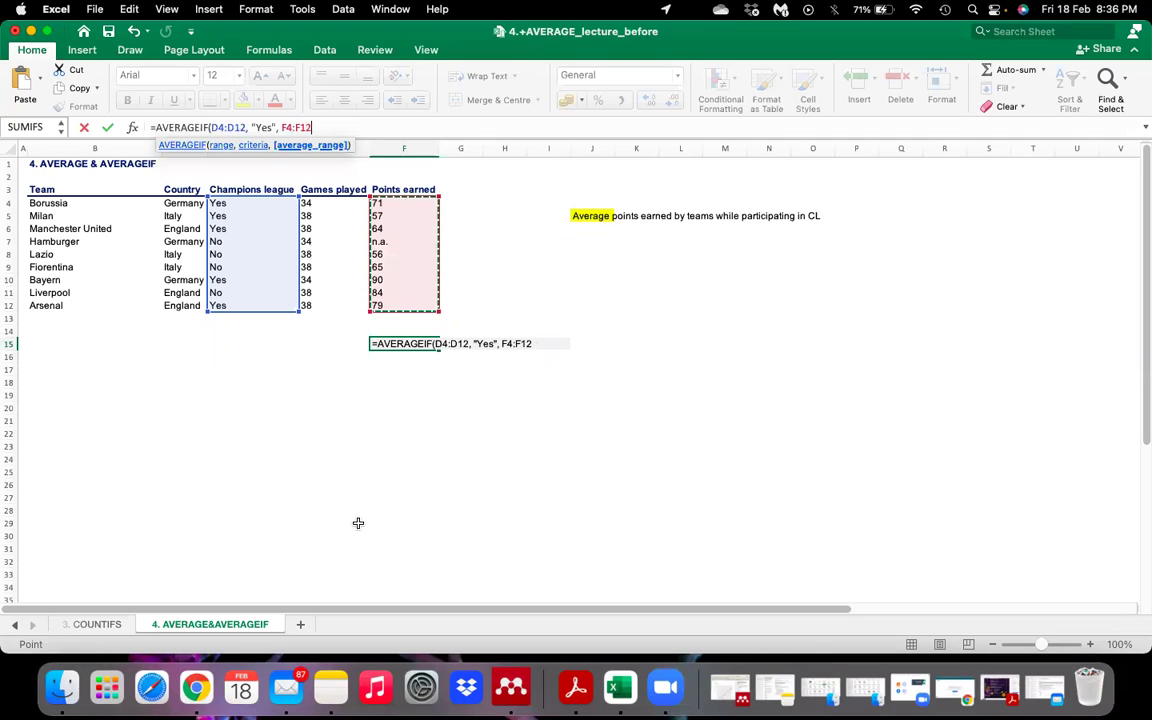
text())
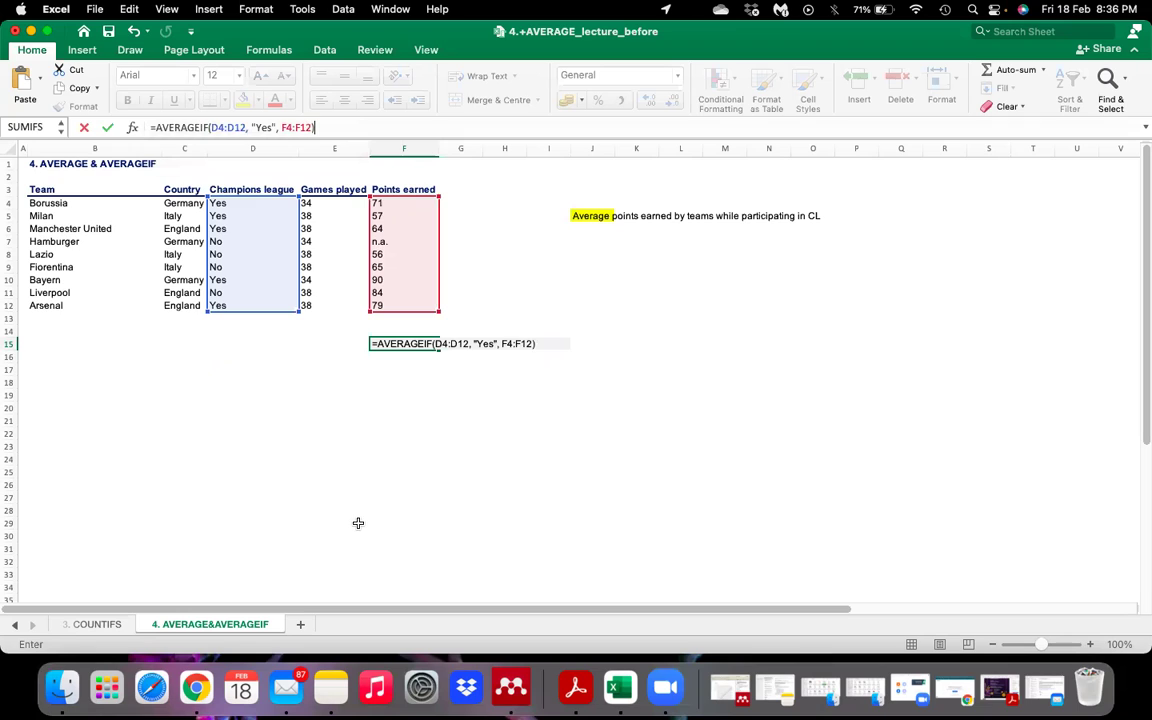
key(Return)
key(Up)
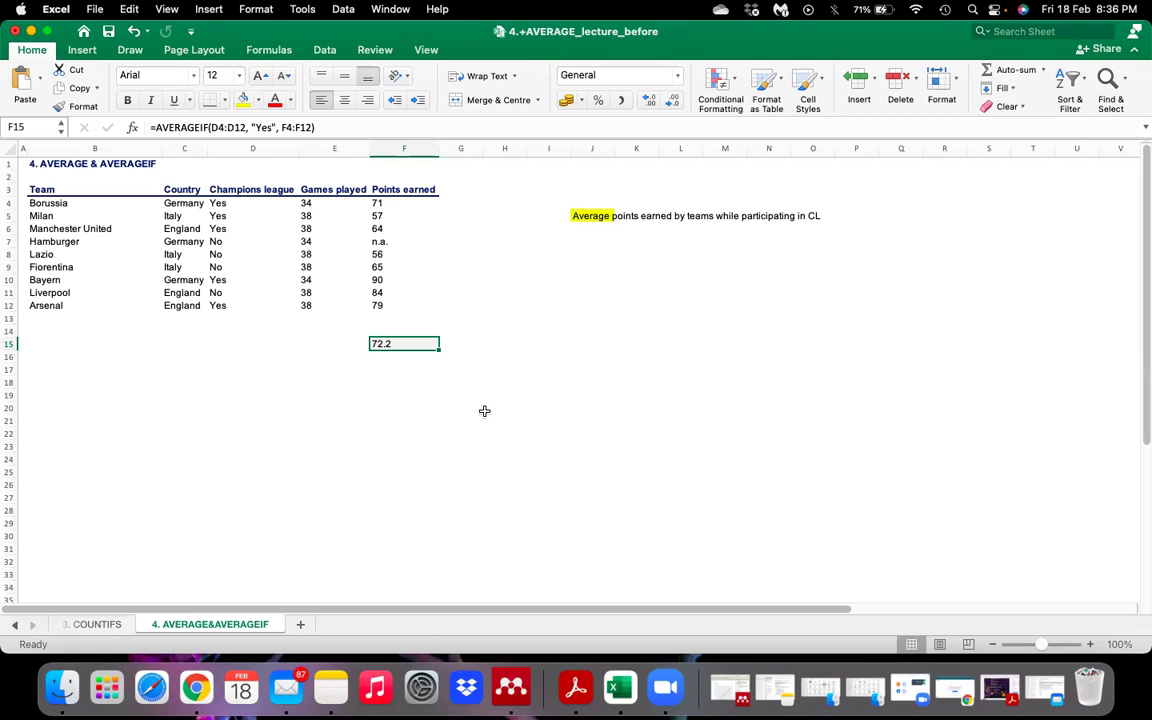
Step: Change the average range of the AVERAGEIF formula in F15 to the Games played range E4:E12
click(307, 128)
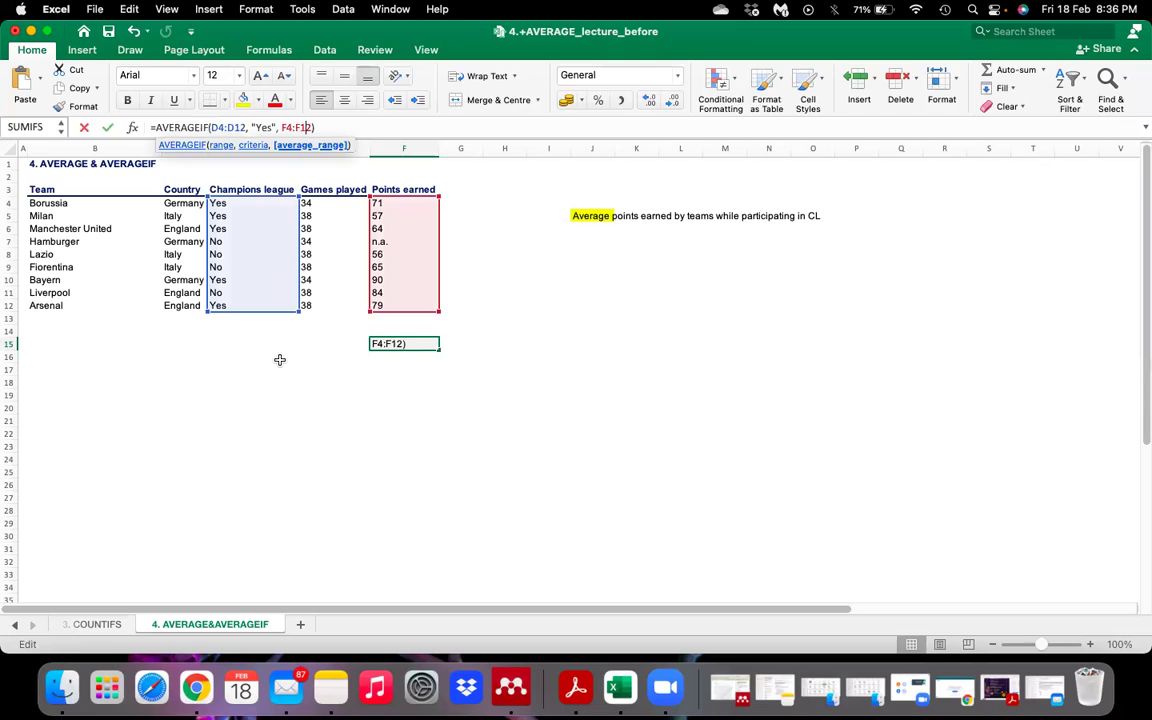
key(BackSpace)
key(BackSpace)
key(BackSpace)
key(BackSpace)
key(BackSpace)
key(BackSpace)
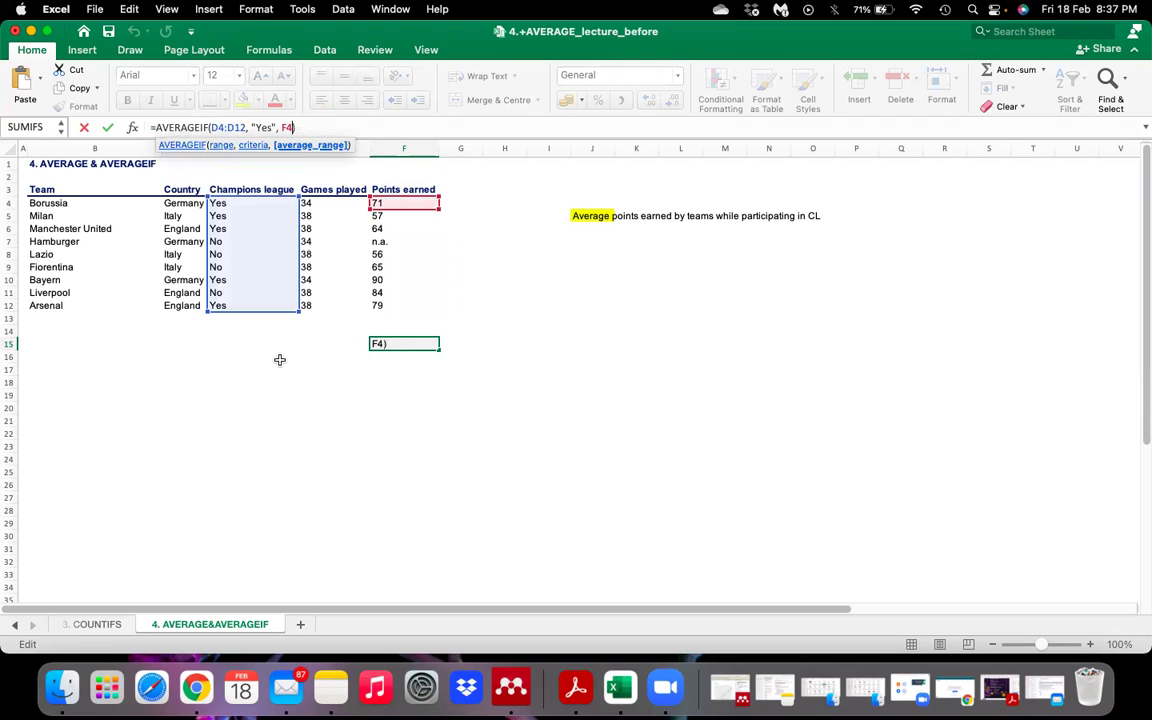
click(324, 202)
key(shift+Down)
key(shift+Down)
key(shift+Down)
key(shift+Down)
key(shift+Down)
key(shift+Down)
key(shift+Down)
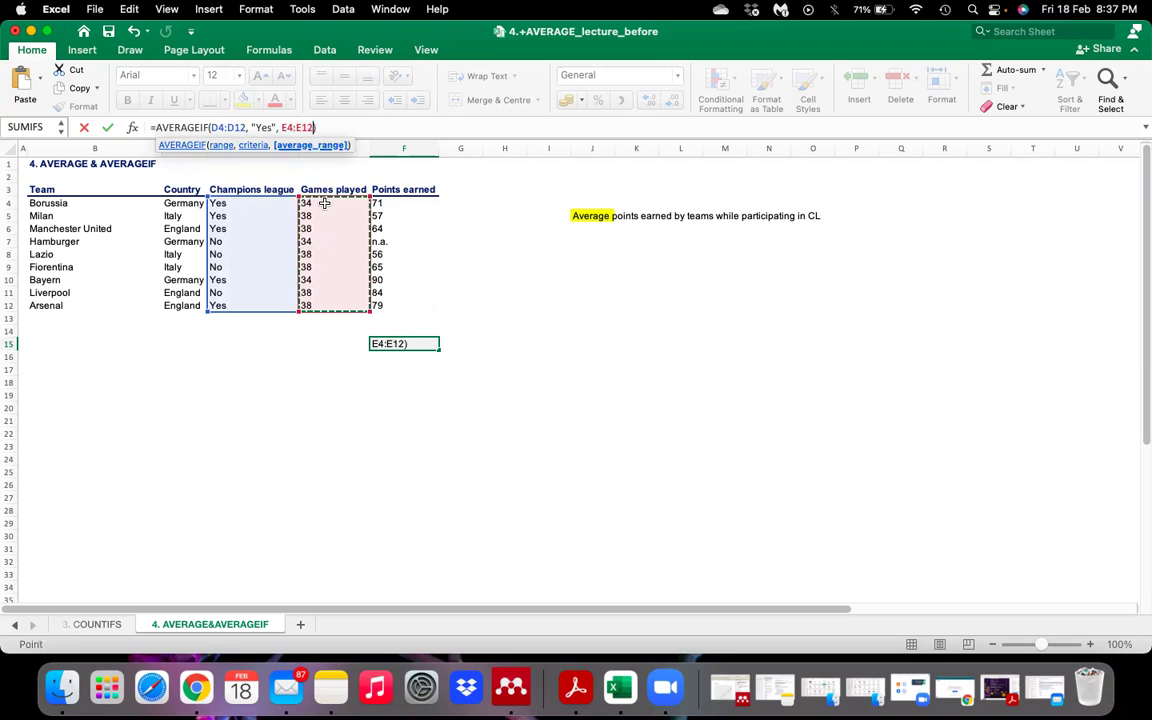
key(Return)
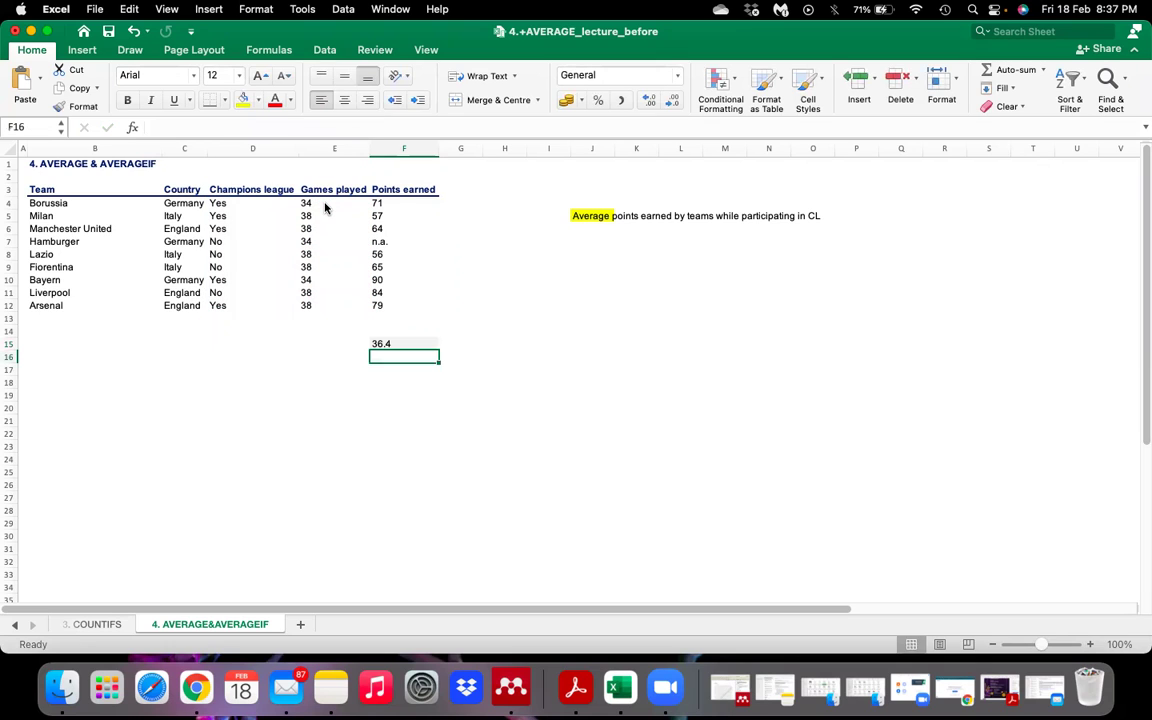
key(Up)
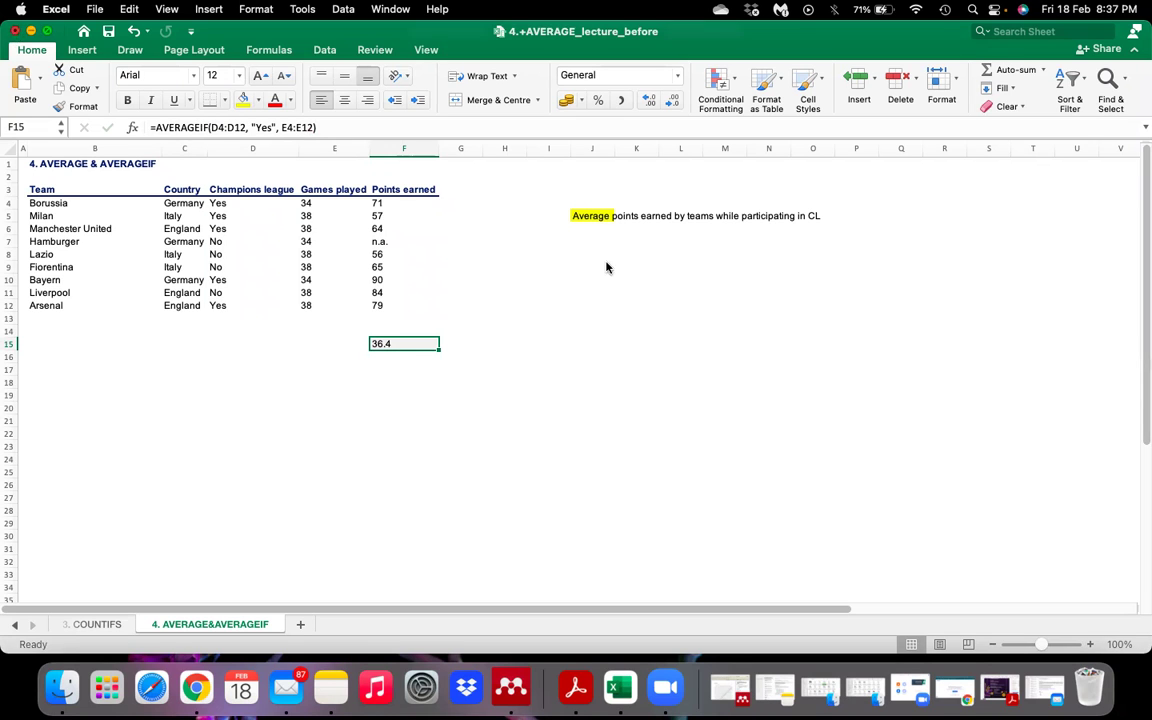
Step: Close the current workbook and open 5.+TEXT+FUNCTIONS_lecture_before.xlsm from the 4_Session folder with macros disabled
key(super+w)
click(591, 407)
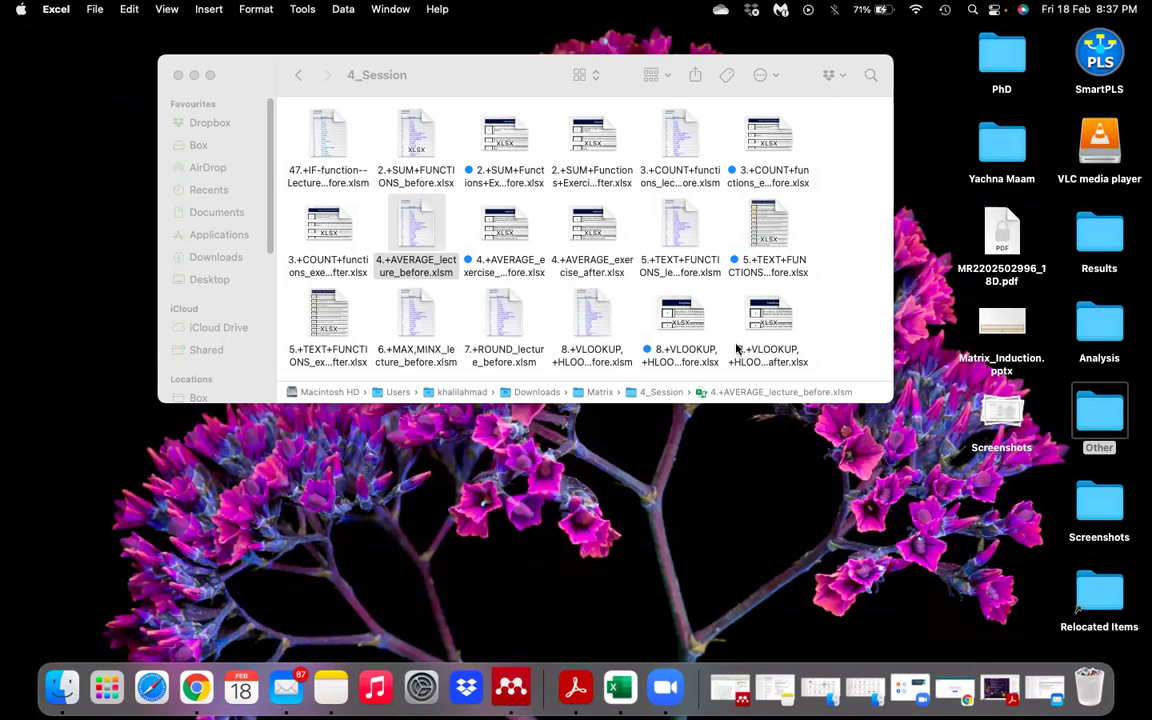
double_click(682, 232)
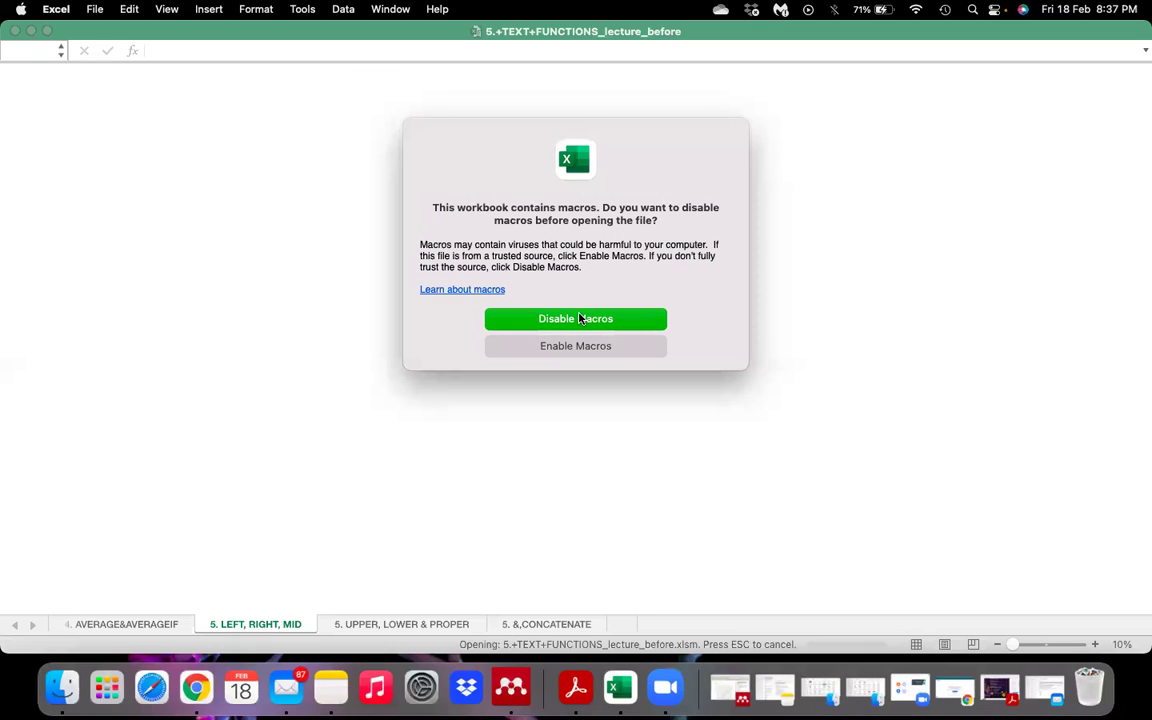
click(576, 318)
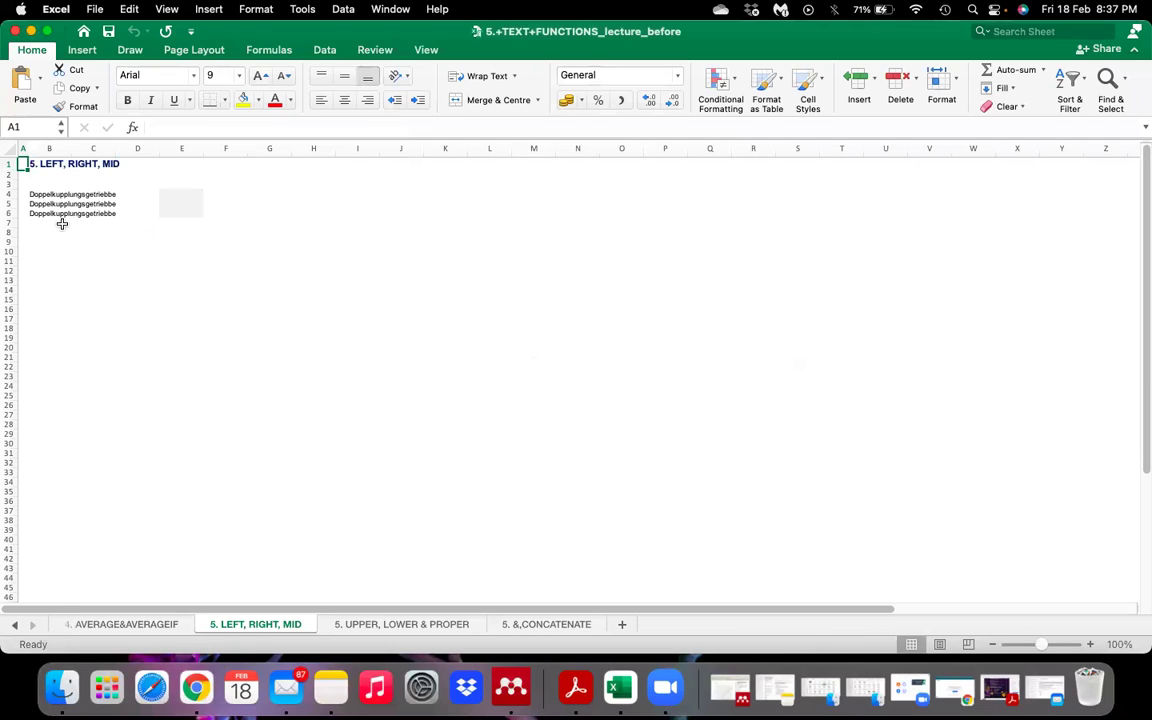
Step: Increase the font size of the whole LEFT, RIGHT, MID sheet to 11
click(12, 147)
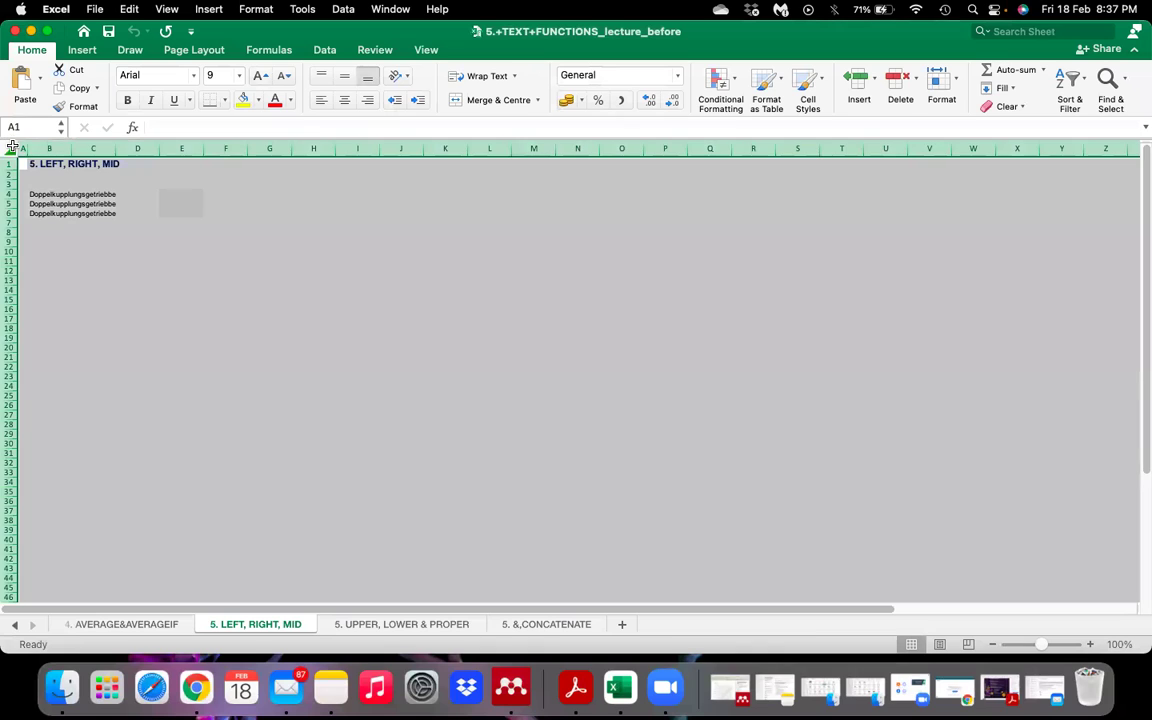
click(258, 76)
click(258, 76)
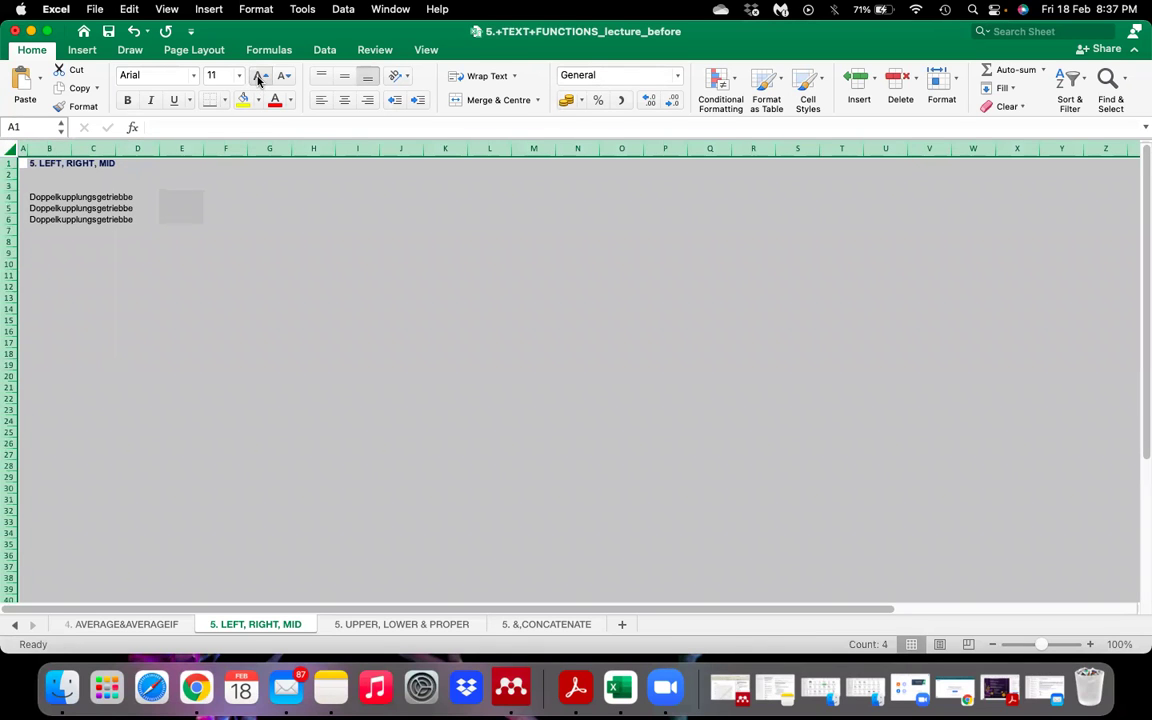
Step: Increase the font size of the whole LEFT, RIGHT, MID sheet to 12
click(258, 76)
click(52, 200)
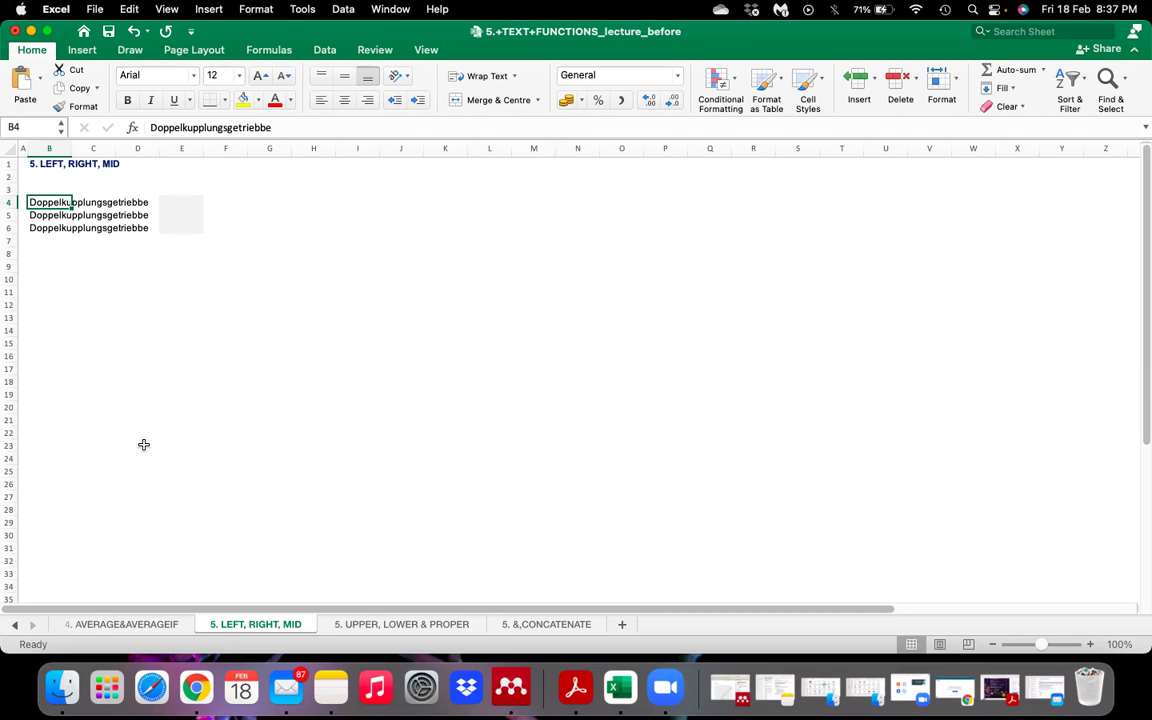
Step: Enter a LEFT formula in E4 that extracts the first 4 characters of the text in B4
key(Right)
key(Right)
key(Right)
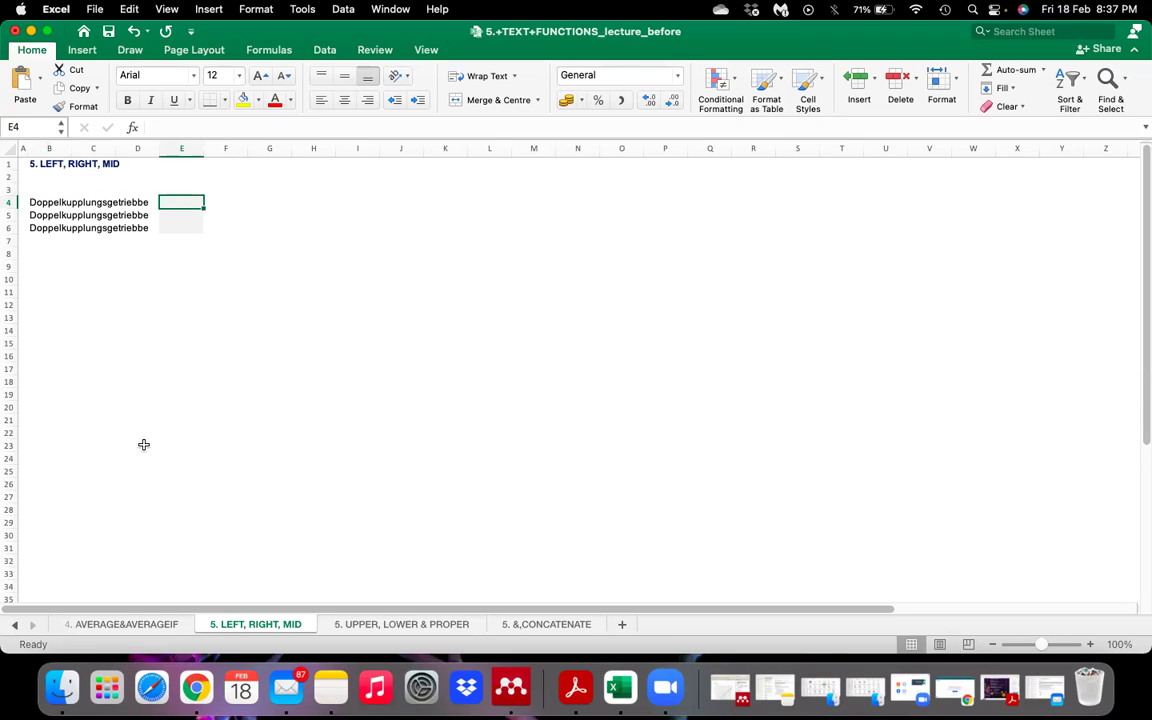
text(=)
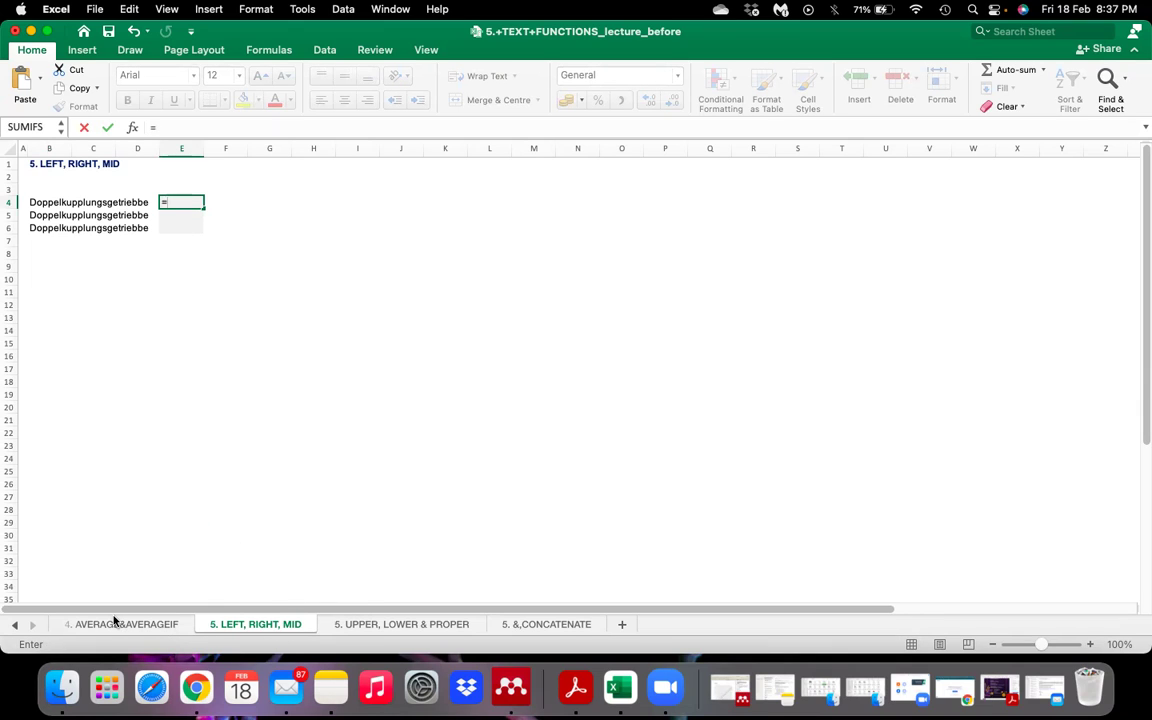
text(Le)
key(Tab)
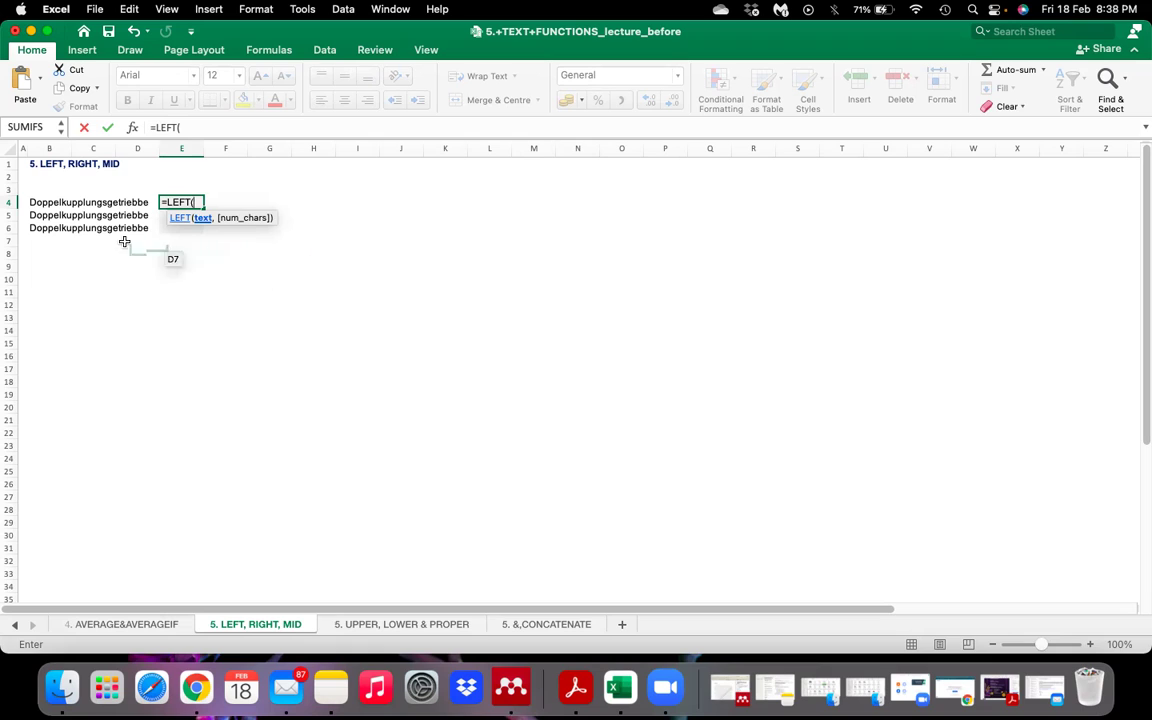
click(38, 202)
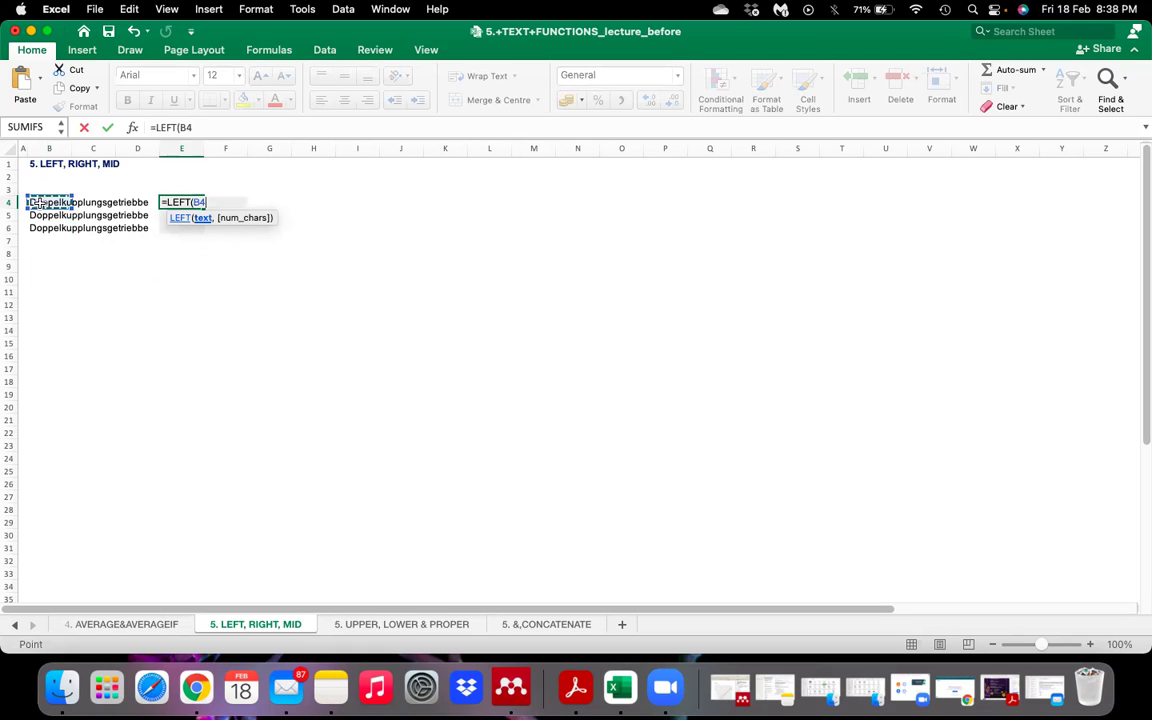
text(,)
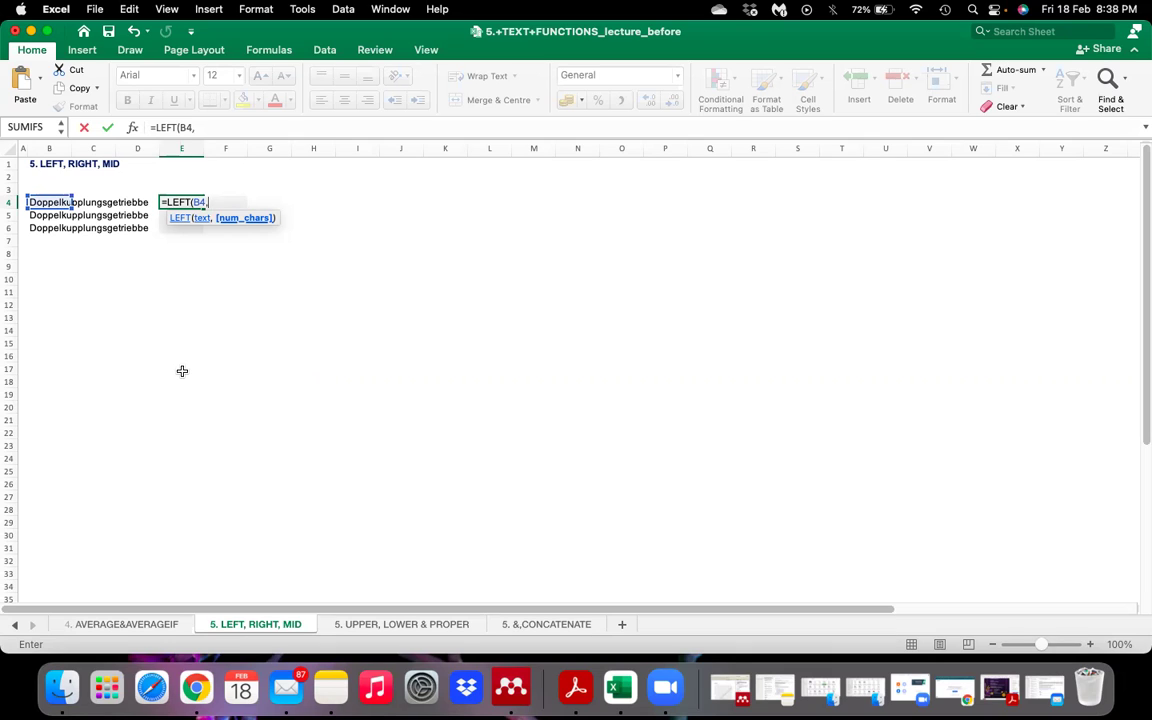
text(4))
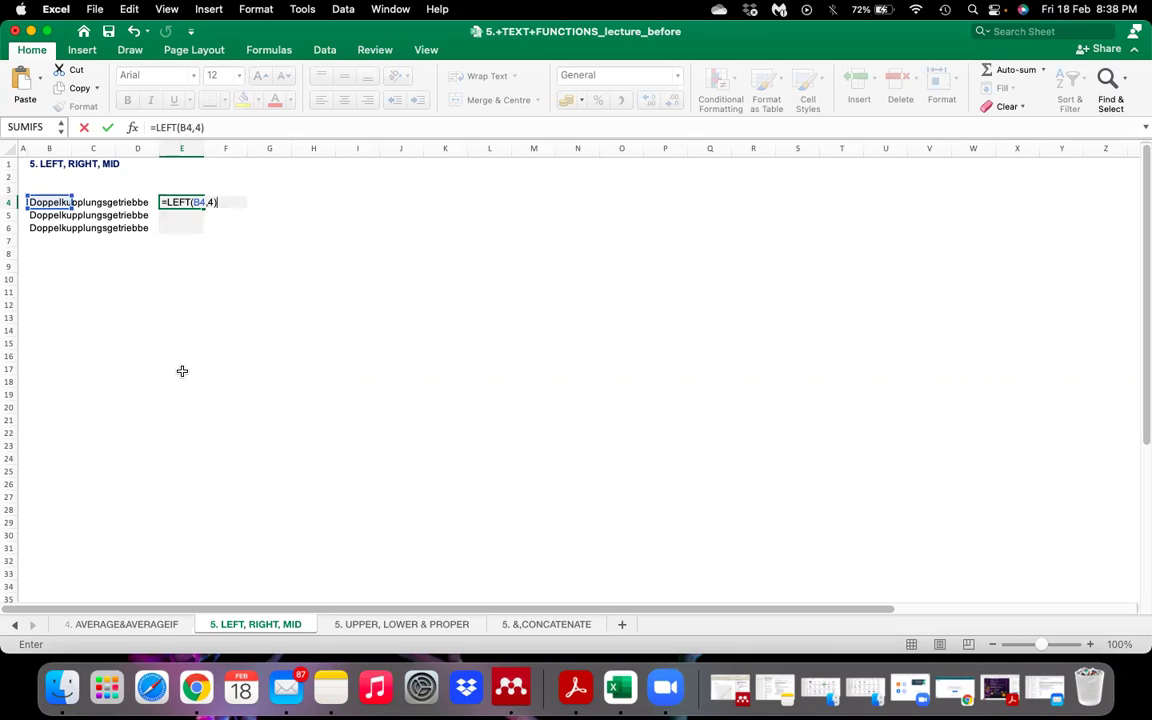
key(Return)
key(Up)
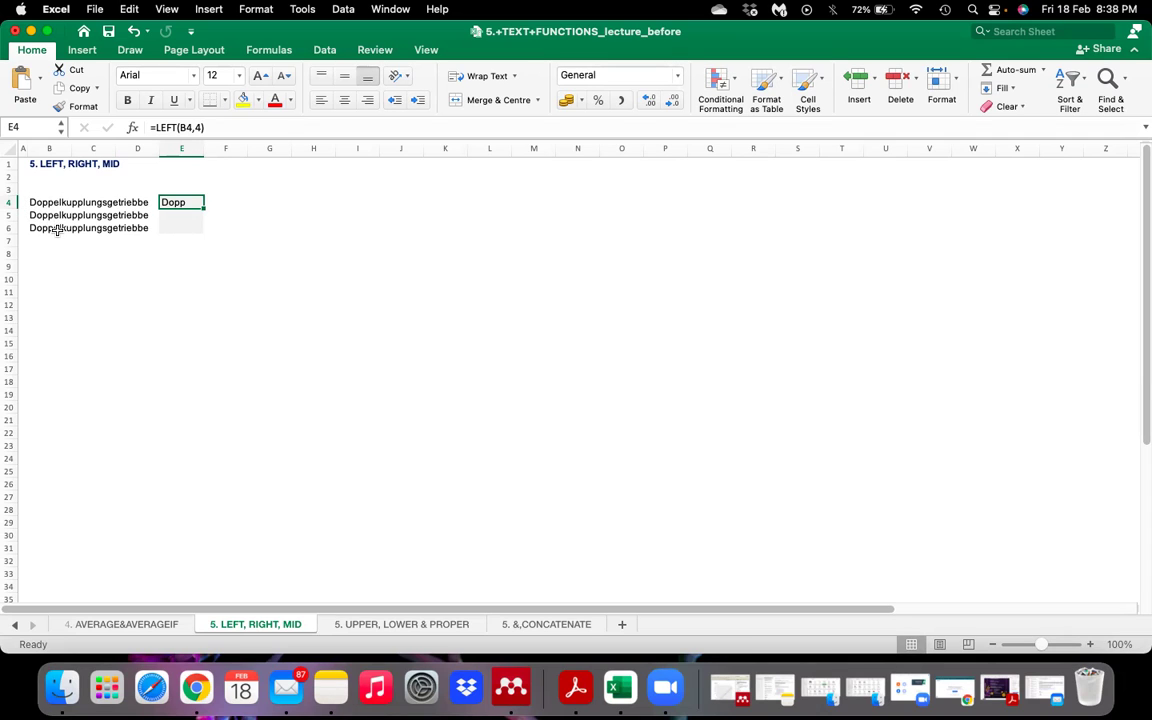
Step: Enter a RIGHT formula in E5 that extracts the last 5 characters of the text in B5
click(190, 219)
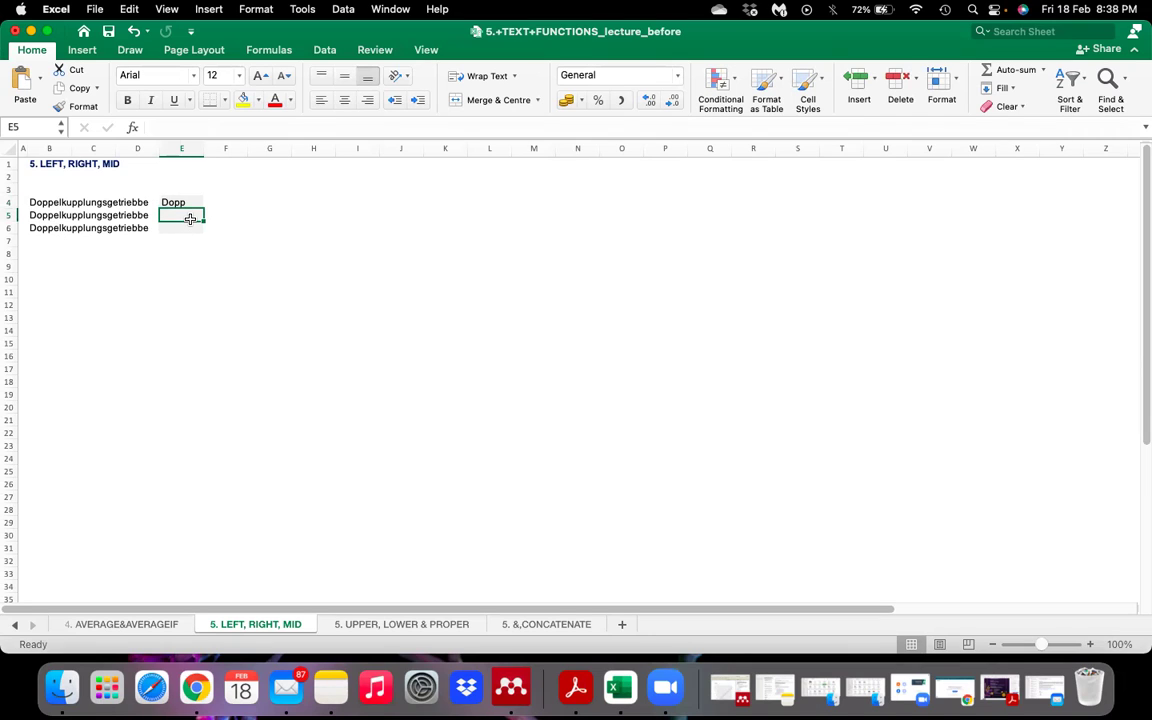
text(=)
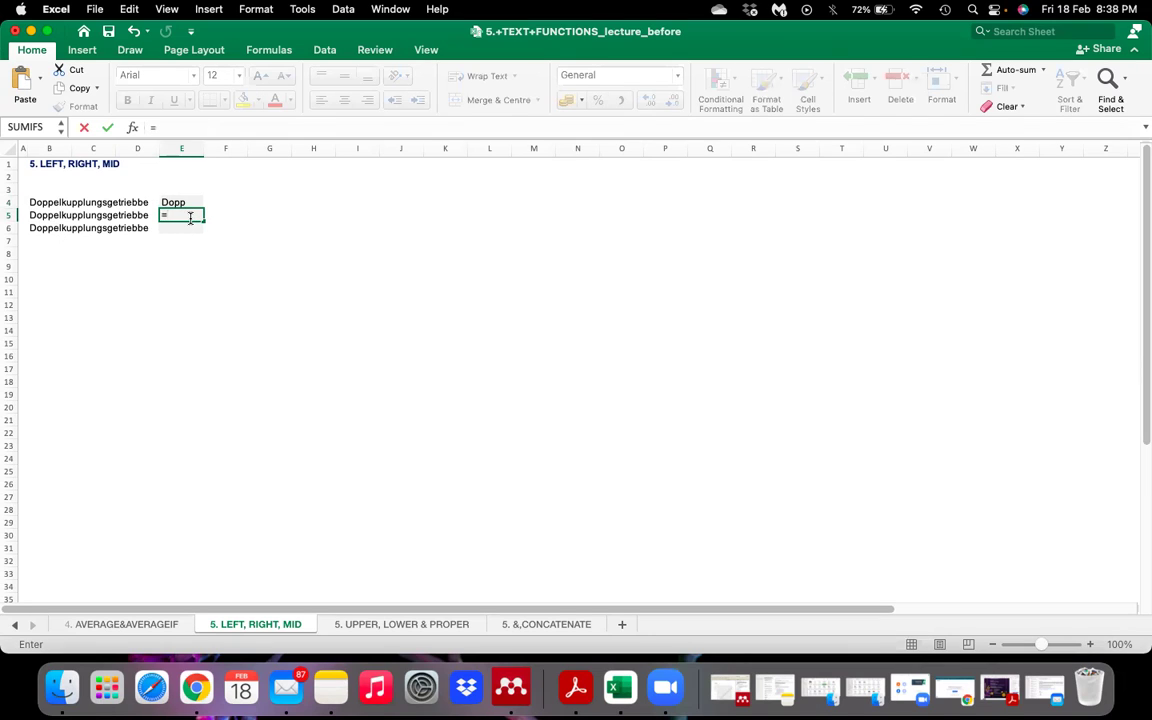
text(rig)
key(Tab)
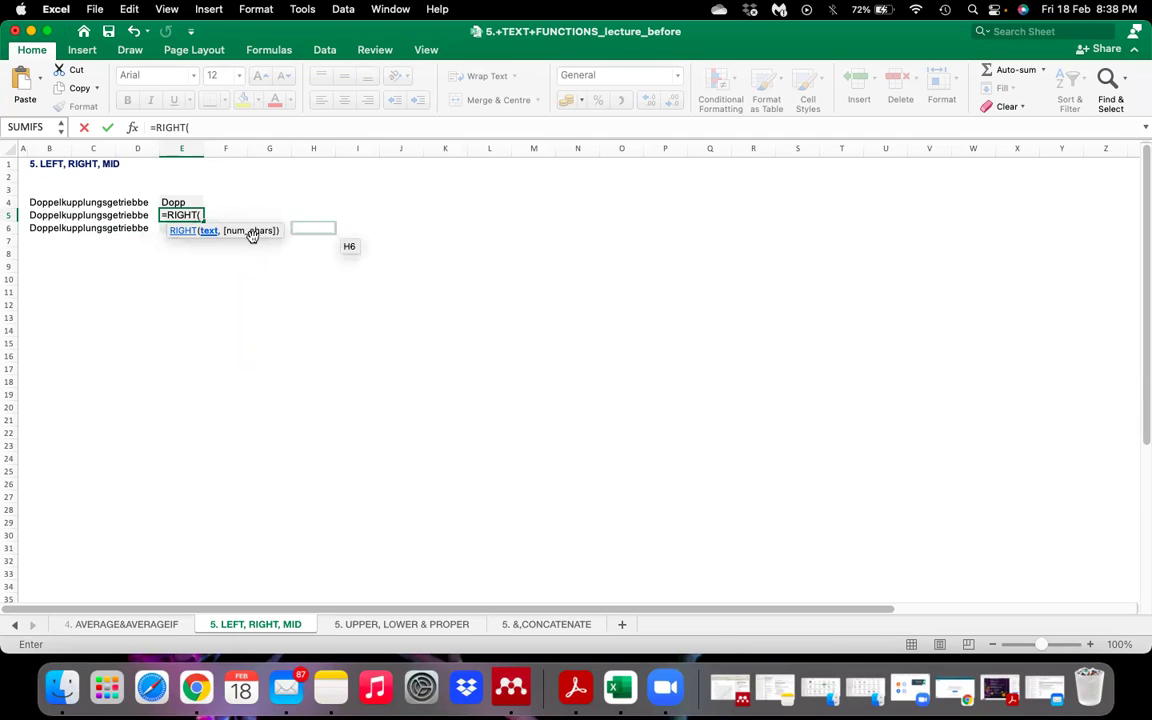
click(44, 219)
text(,)
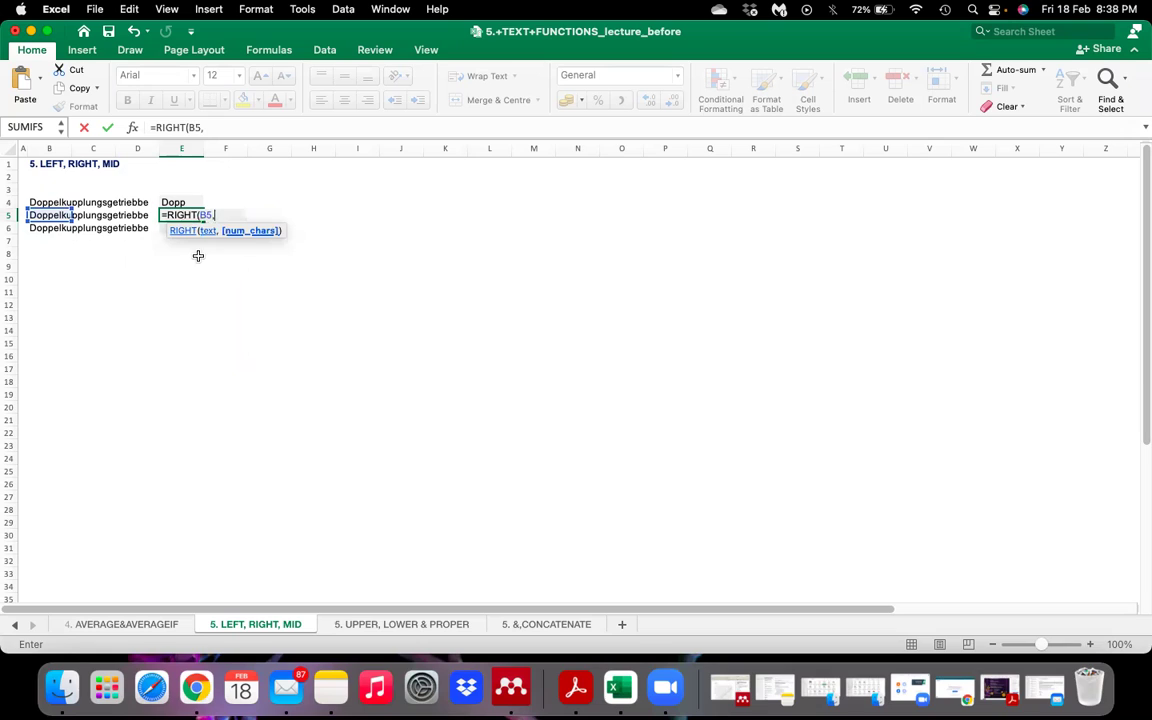
text(5))
key(Return)
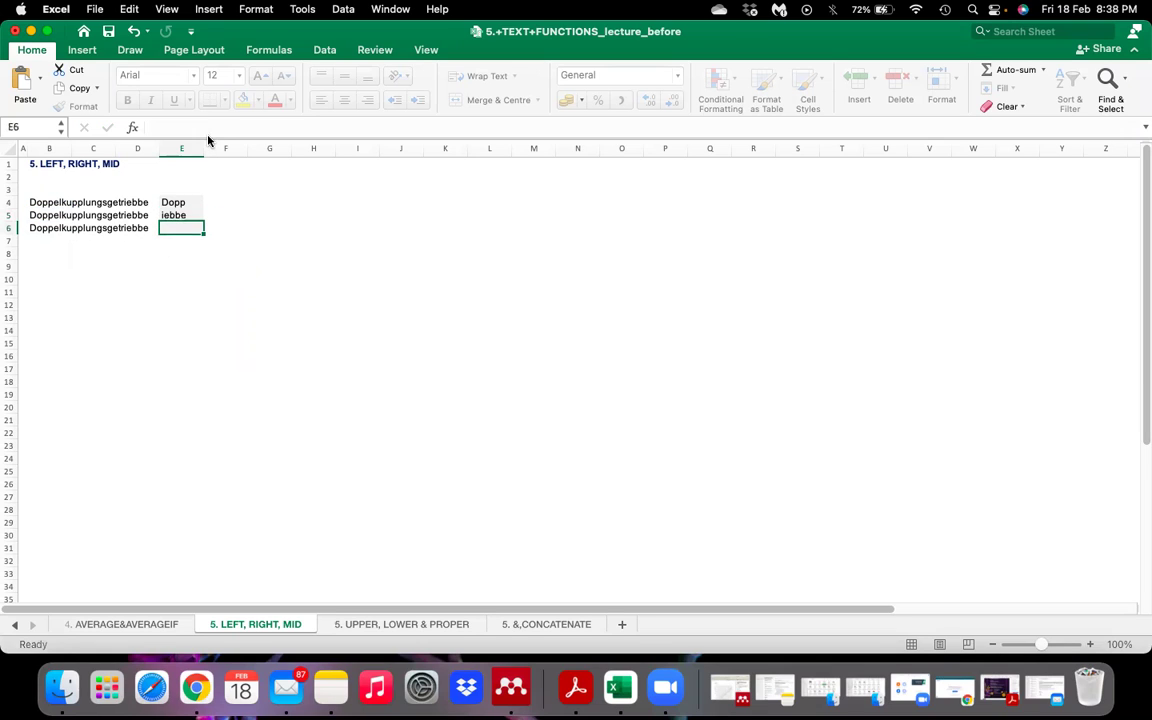
key(Up)
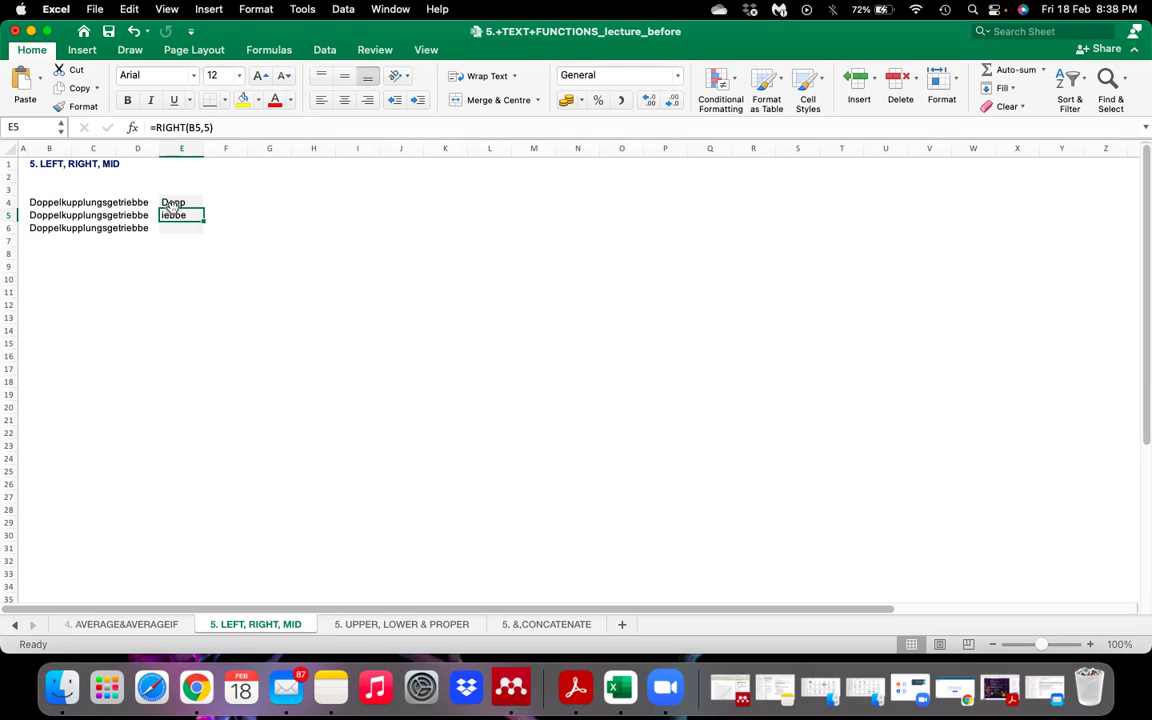
Step: Enter a MID formula in E6 that extracts 6 characters from B6 starting at character 4
click(184, 229)
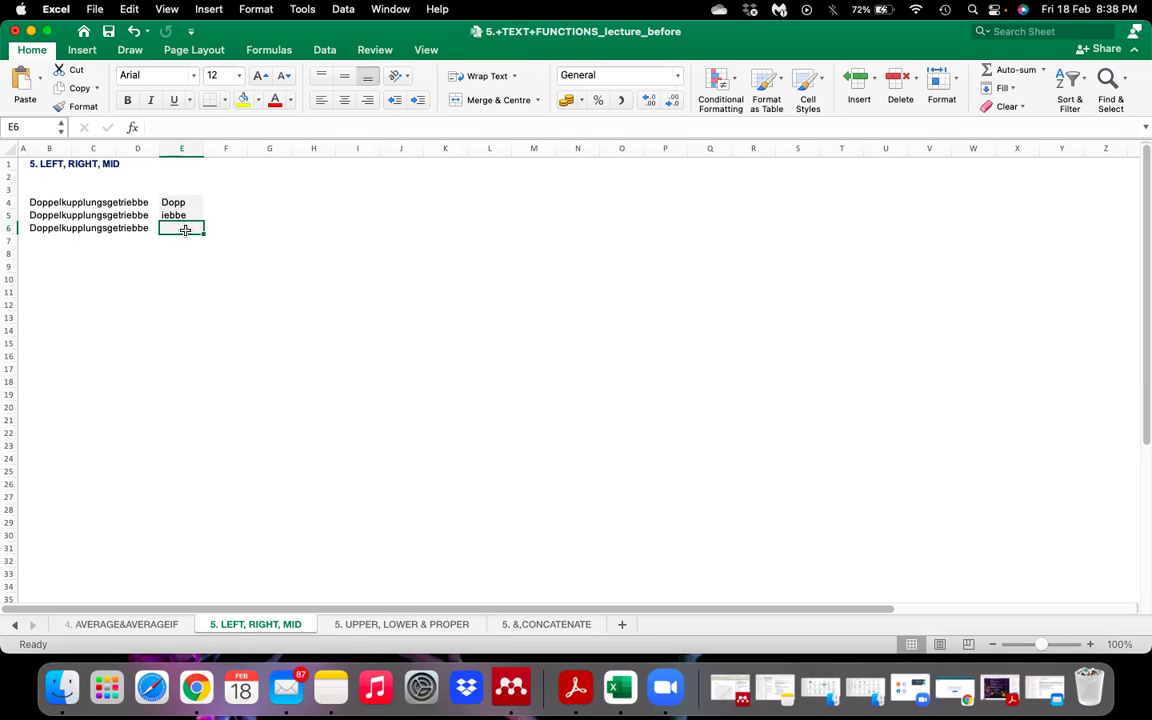
text(=mid)
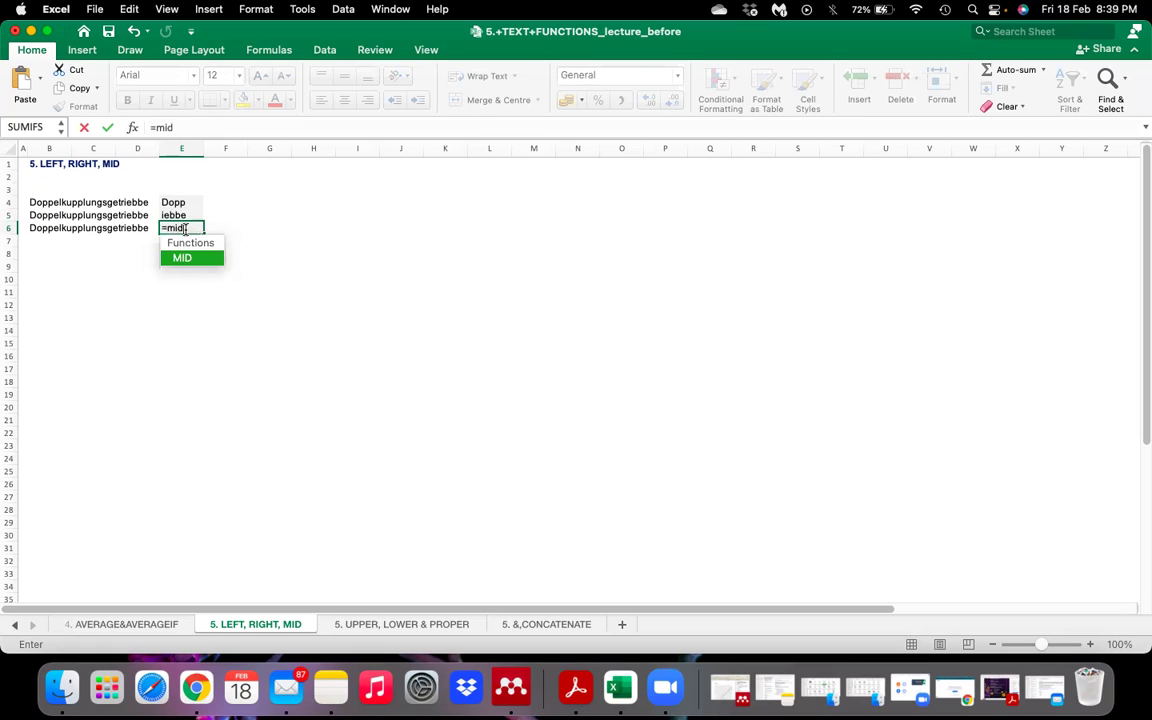
key(Tab)
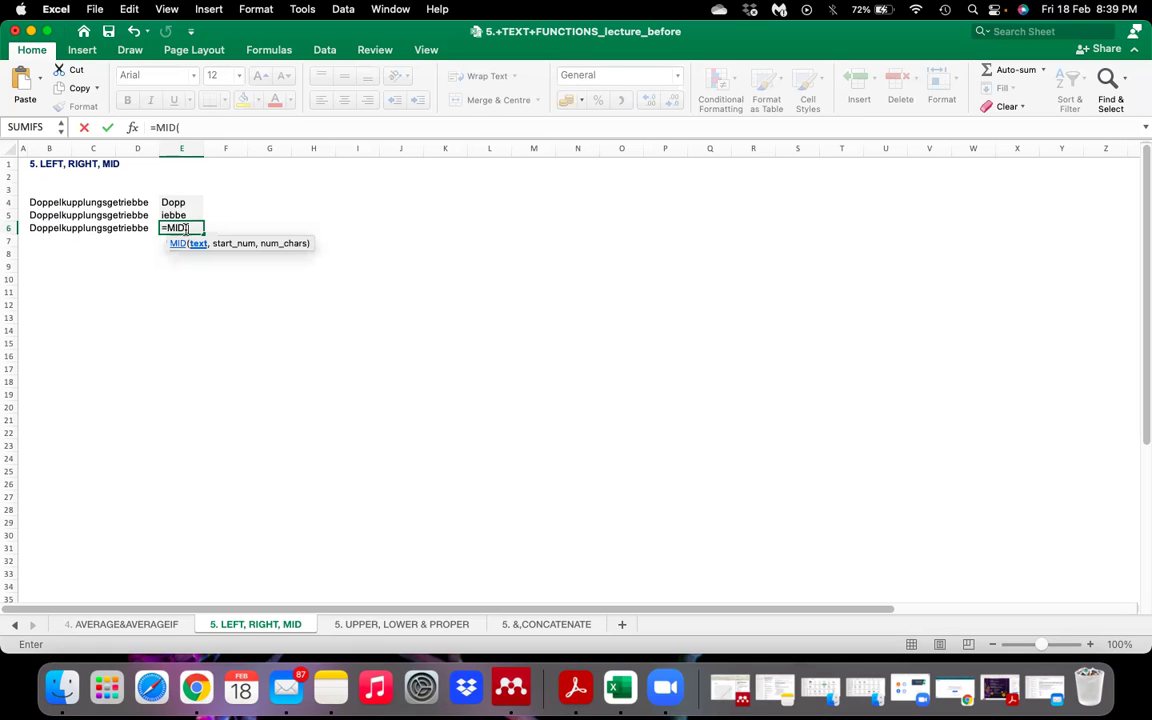
click(40, 228)
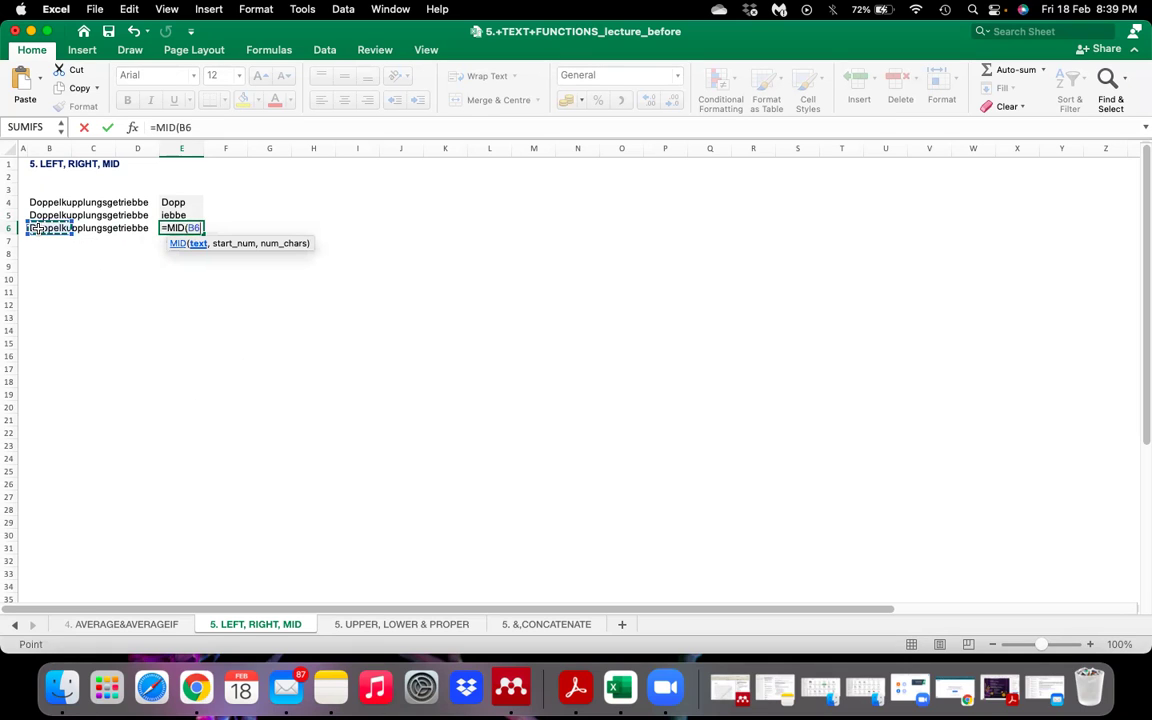
text(,)
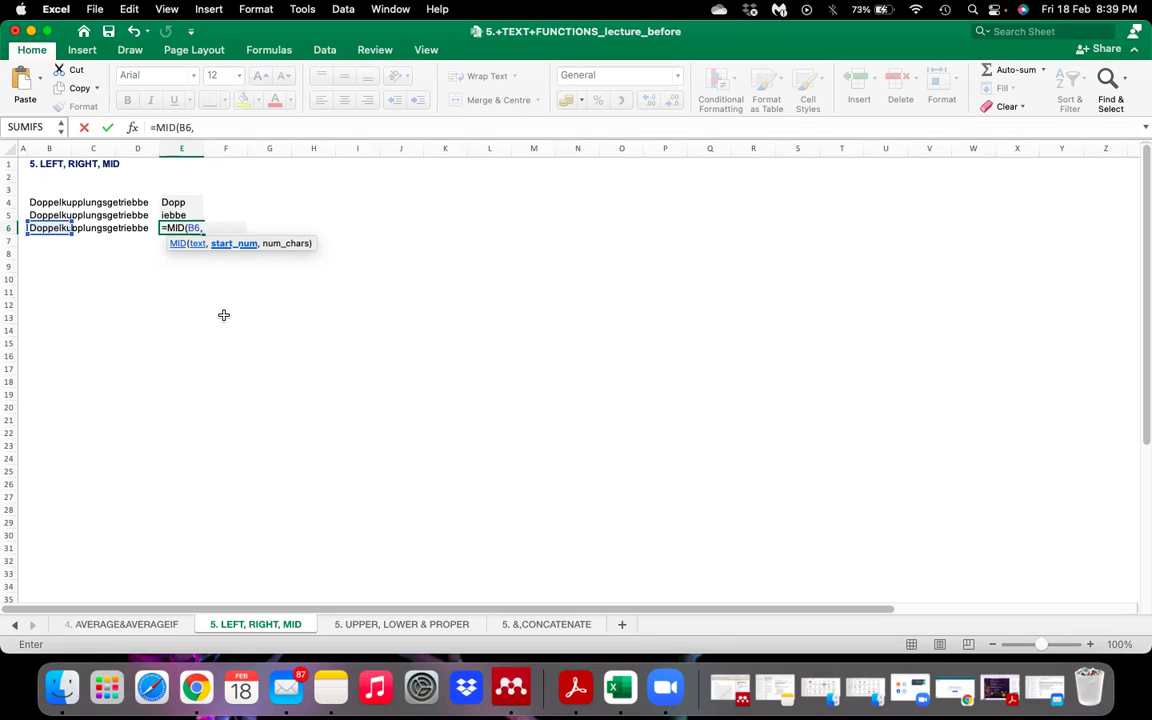
text(4,)
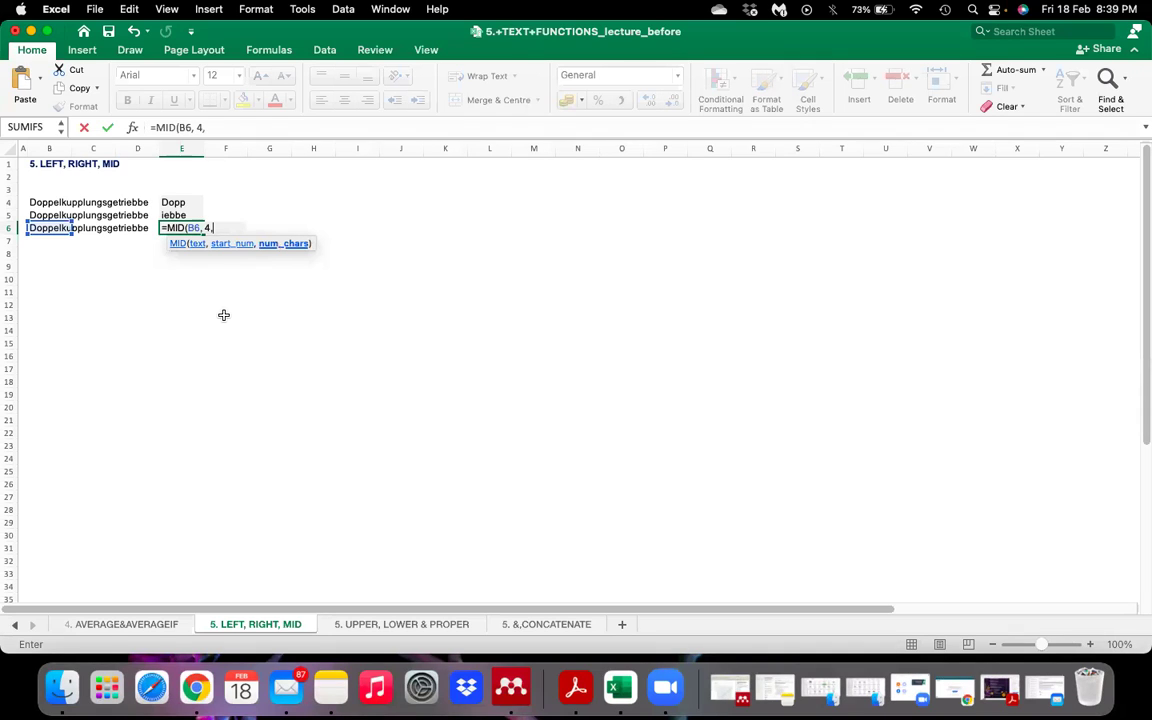
text(6))
key(Return)
key(Up)
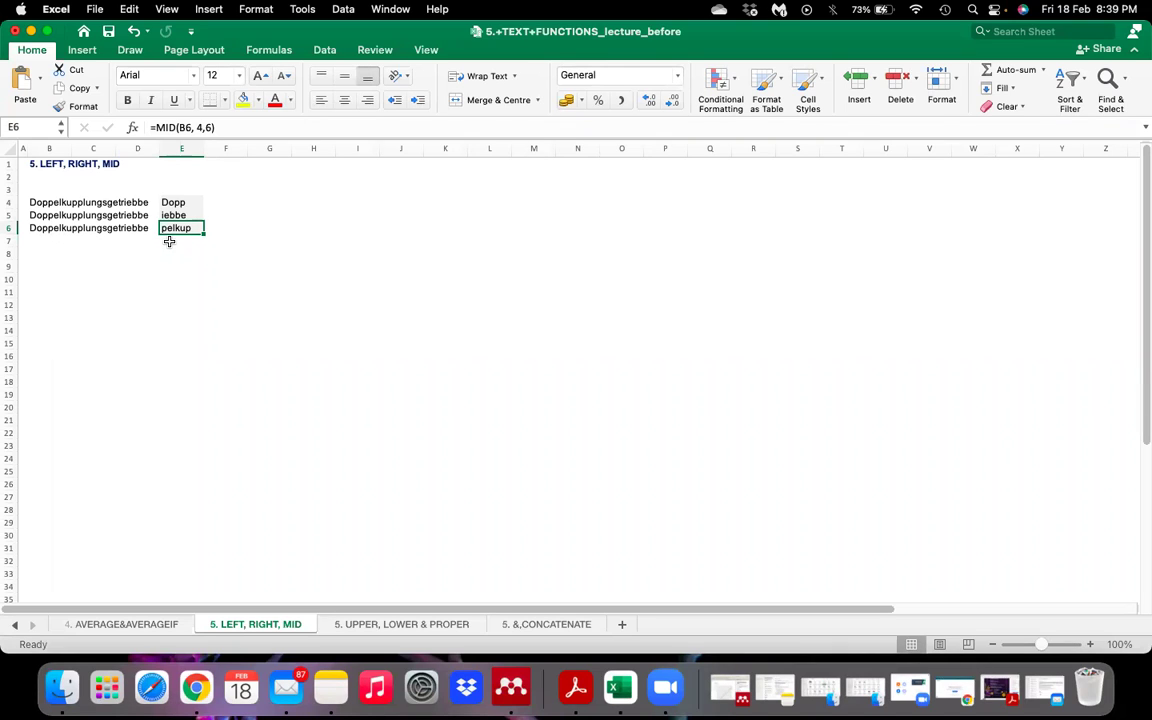
Step: Switch to the 5. UPPER, LOWER & PROPER sheet and increase the whole sheet's font size to 18
click(368, 628)
click(10, 146)
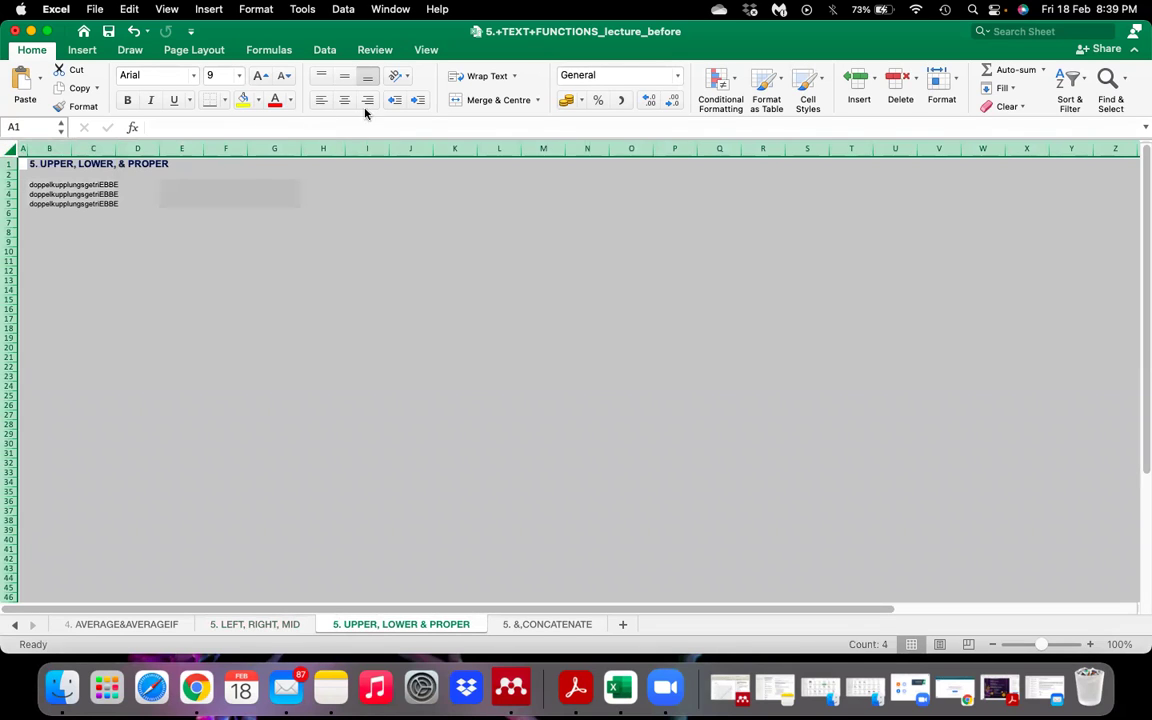
click(258, 77)
click(258, 77)
click(258, 77)
click(258, 77)
click(258, 77)
click(258, 77)
click(222, 314)
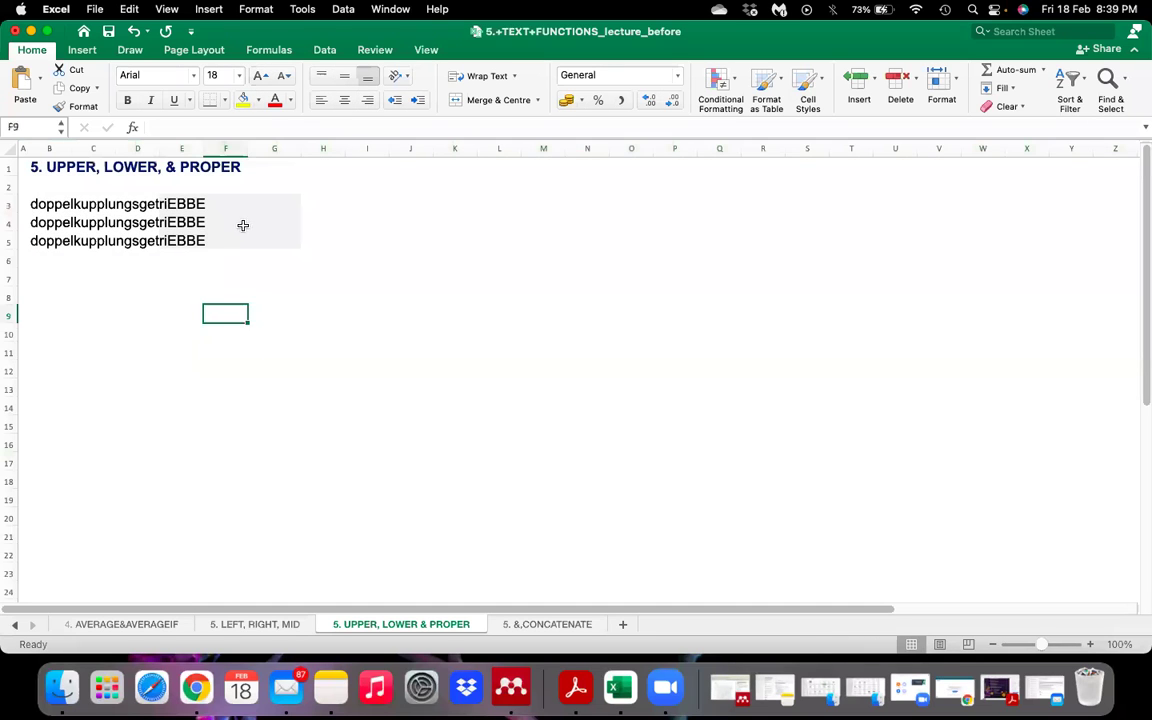
Step: Enter an UPPER formula in G3 that converts the text in B3 to capital letters
click(256, 203)
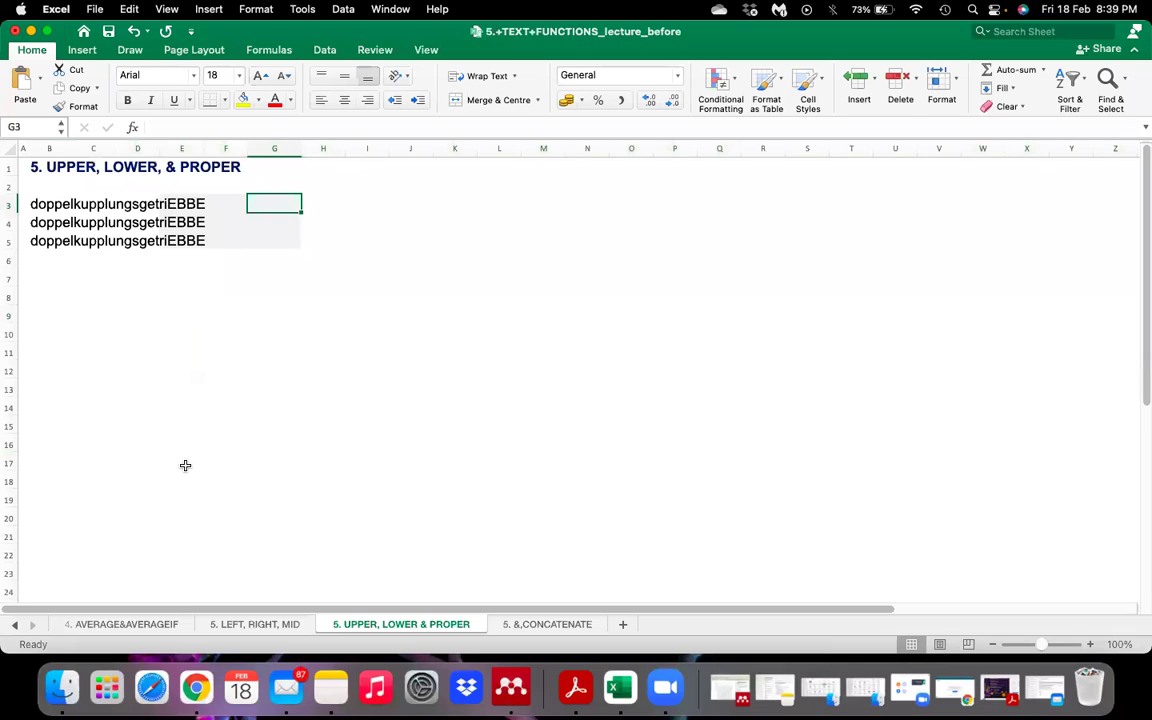
text(=)
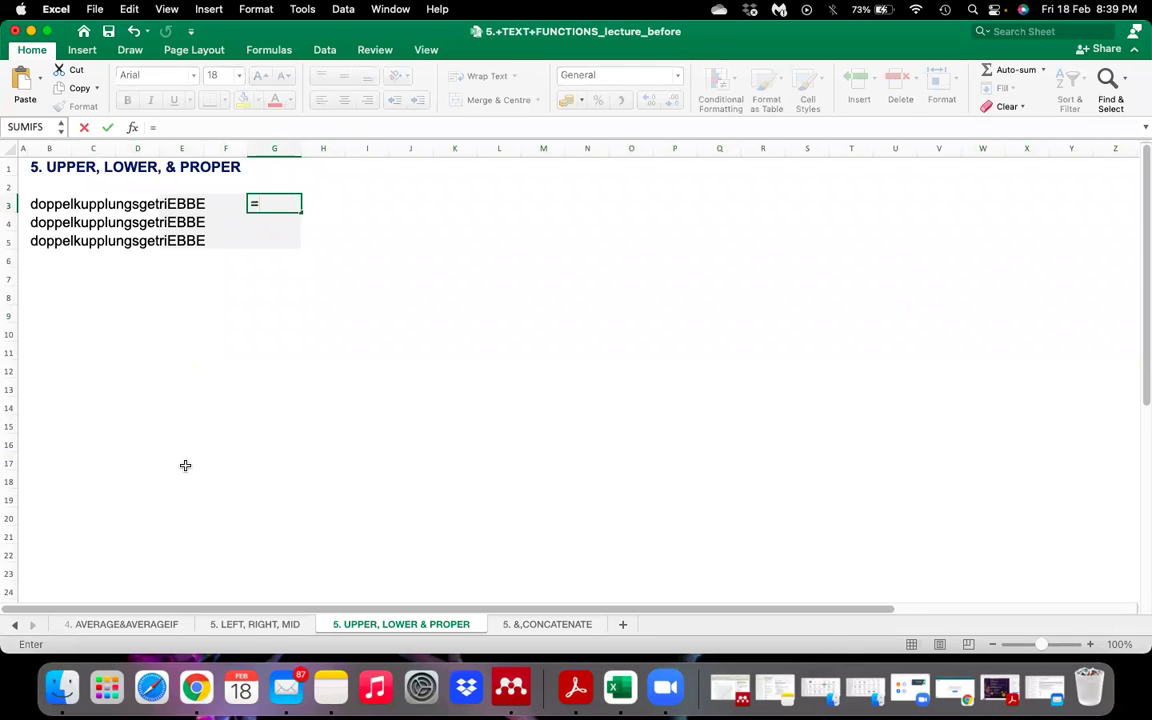
text(up)
key(Tab)
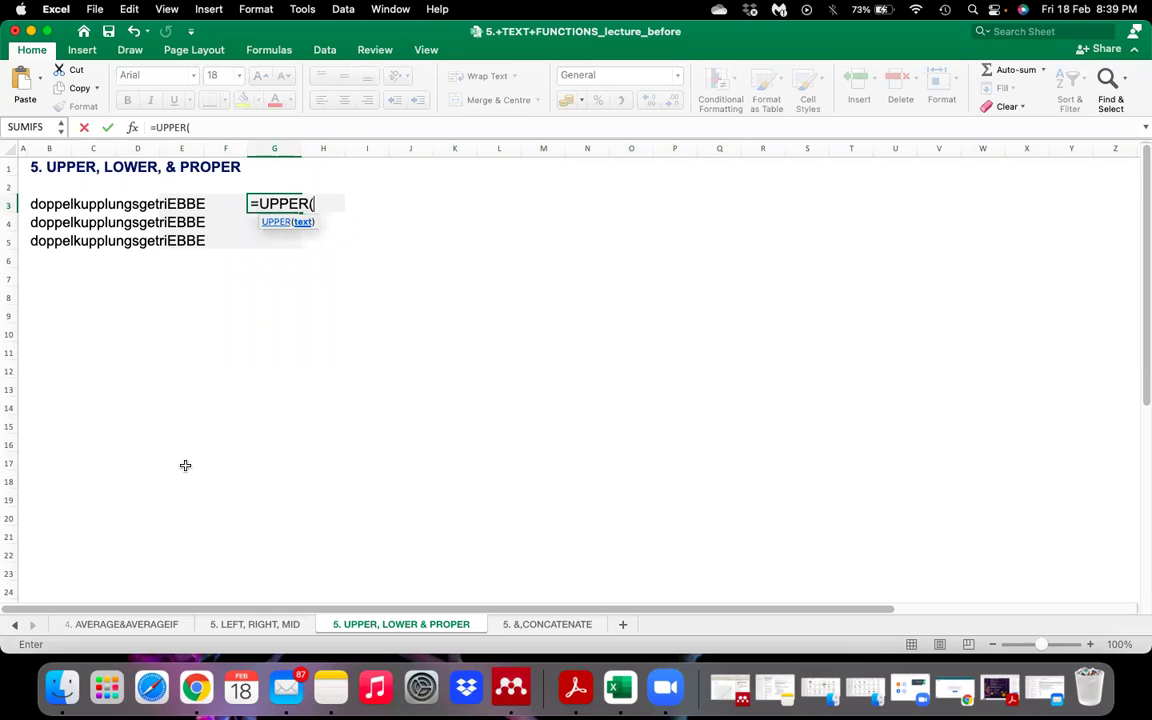
click(36, 203)
text())
key(Return)
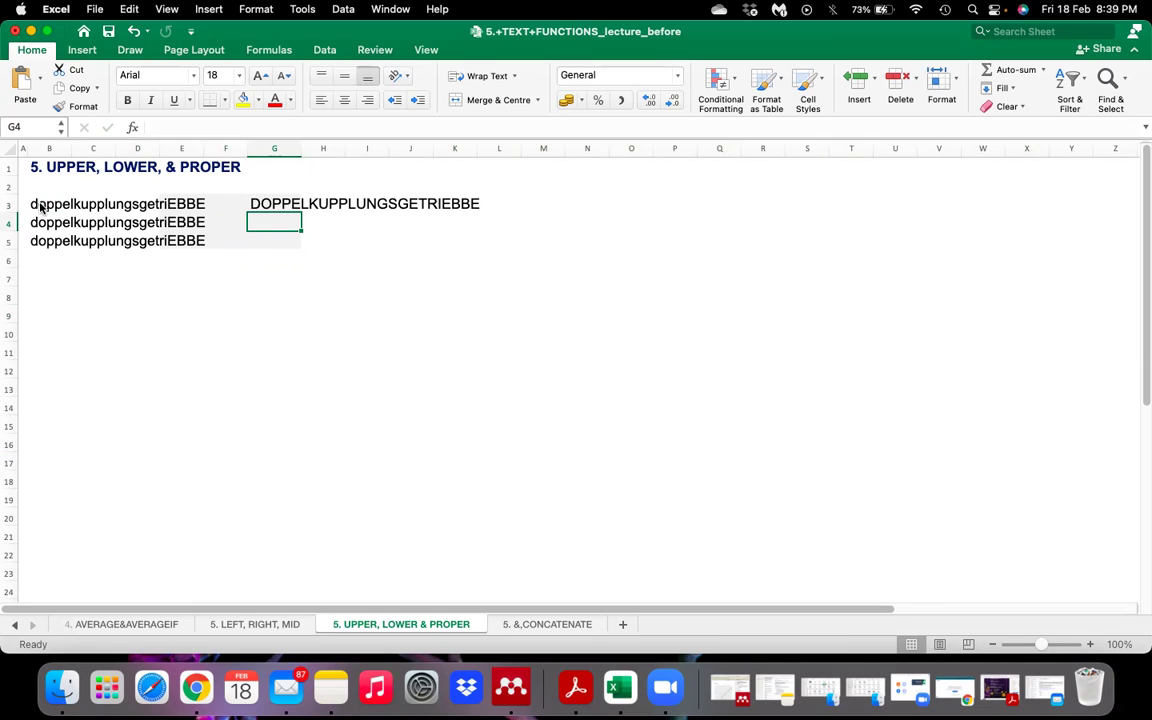
Step: Enter a LOWER formula in G4 that converts the text in B4 to lowercase letters
text(=)
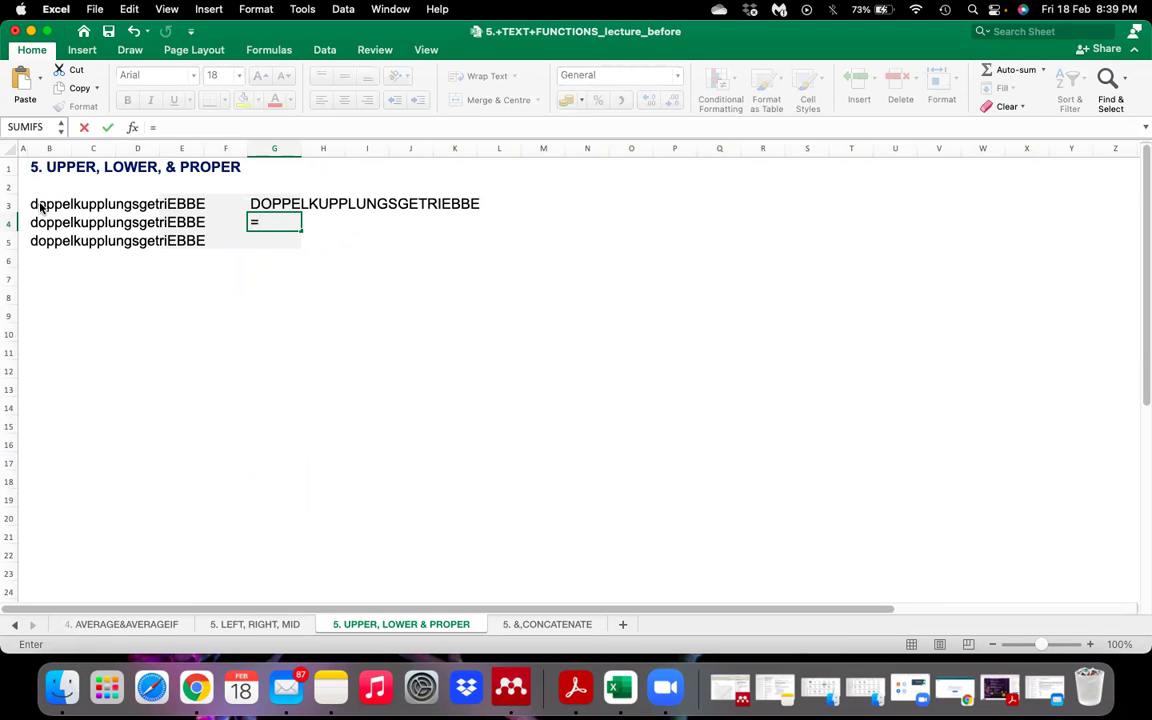
text(lowe)
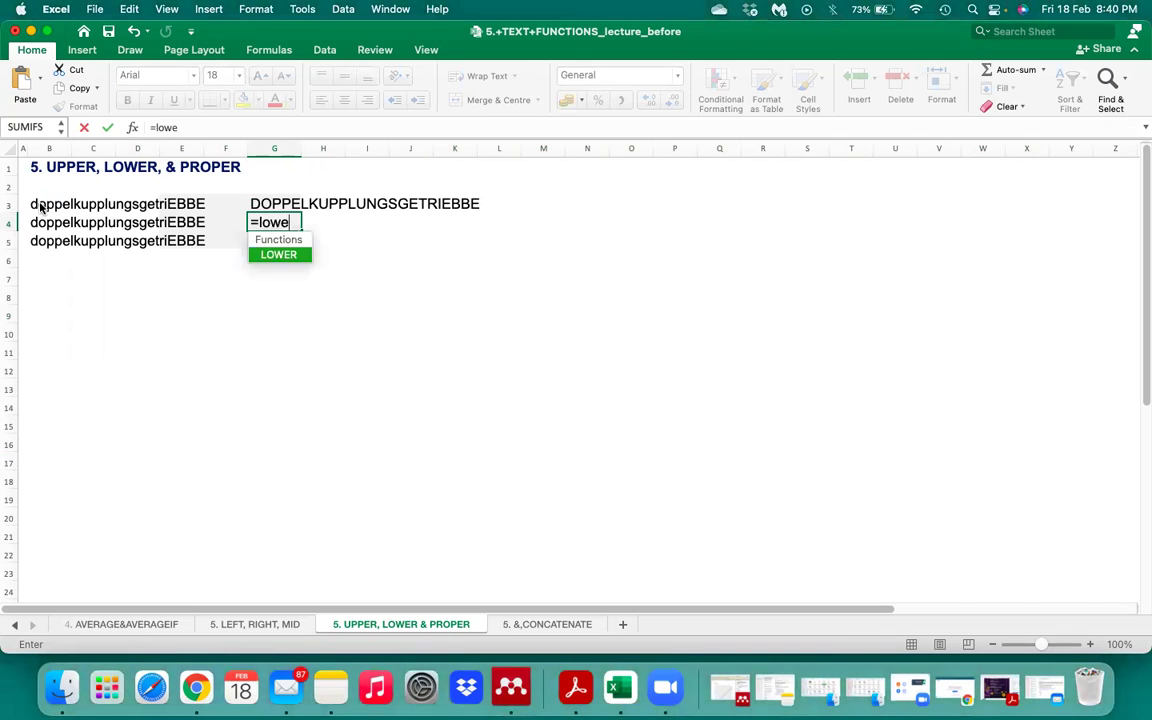
key(Tab)
click(48, 225)
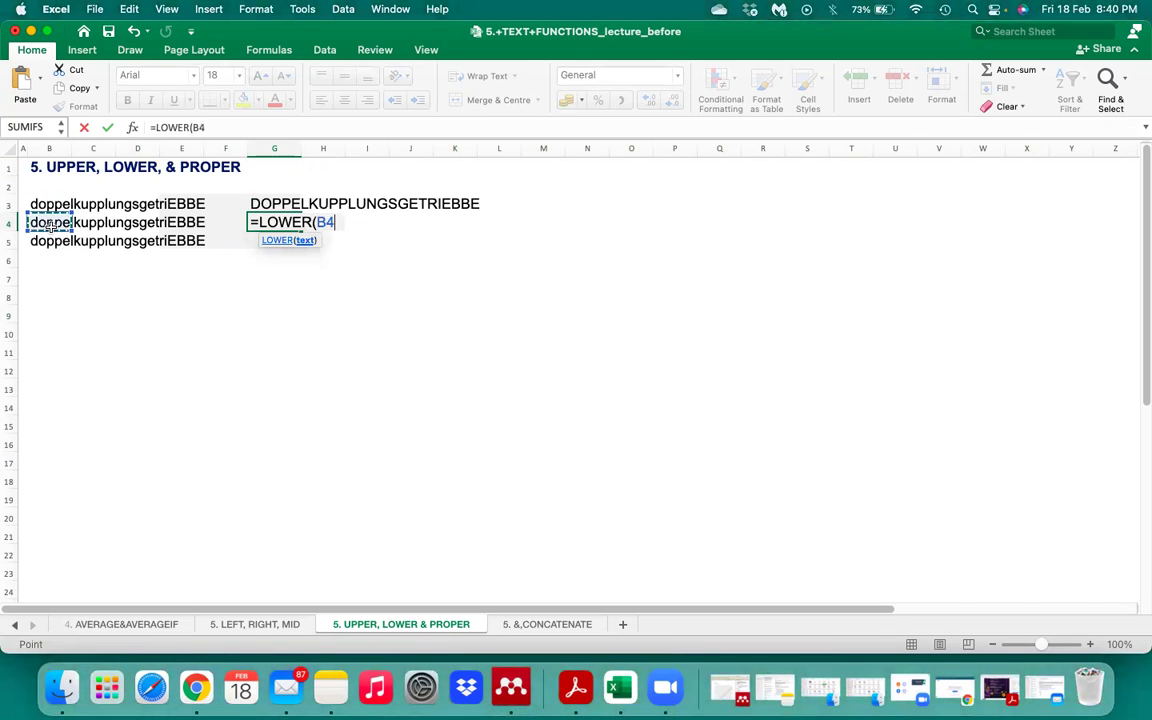
text())
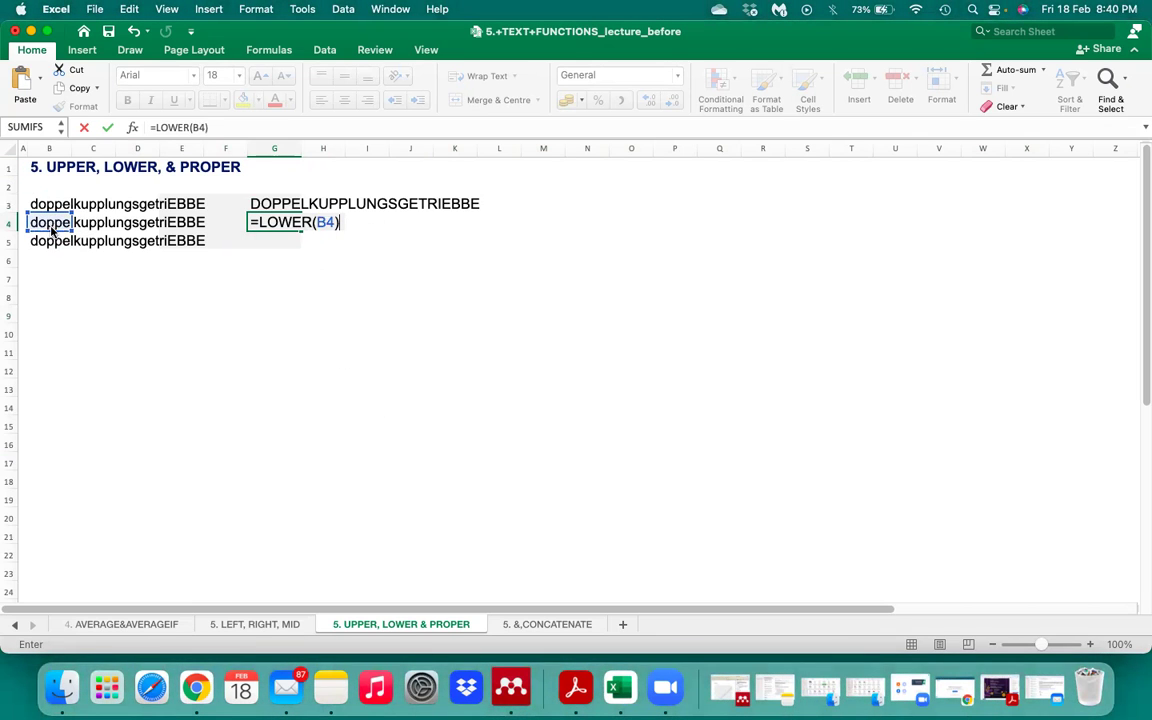
key(Return)
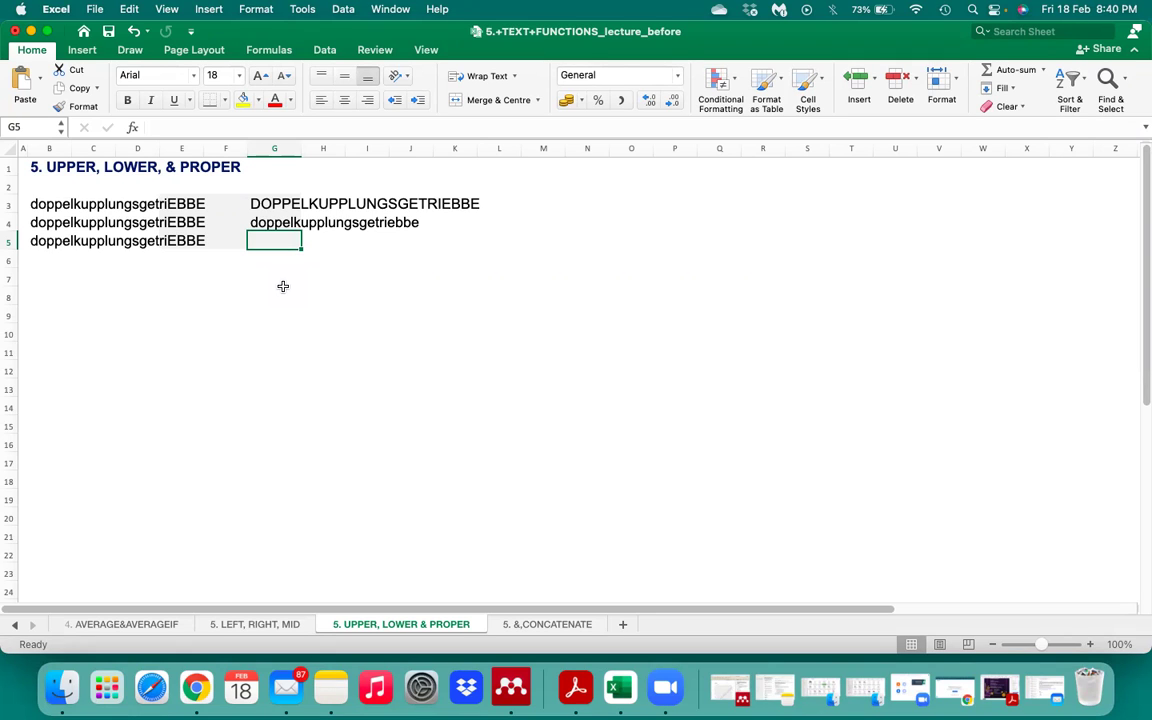
Step: Enter a PROPER formula in G5 that capitalizes only the first letter of the text in B5
text(=pro)
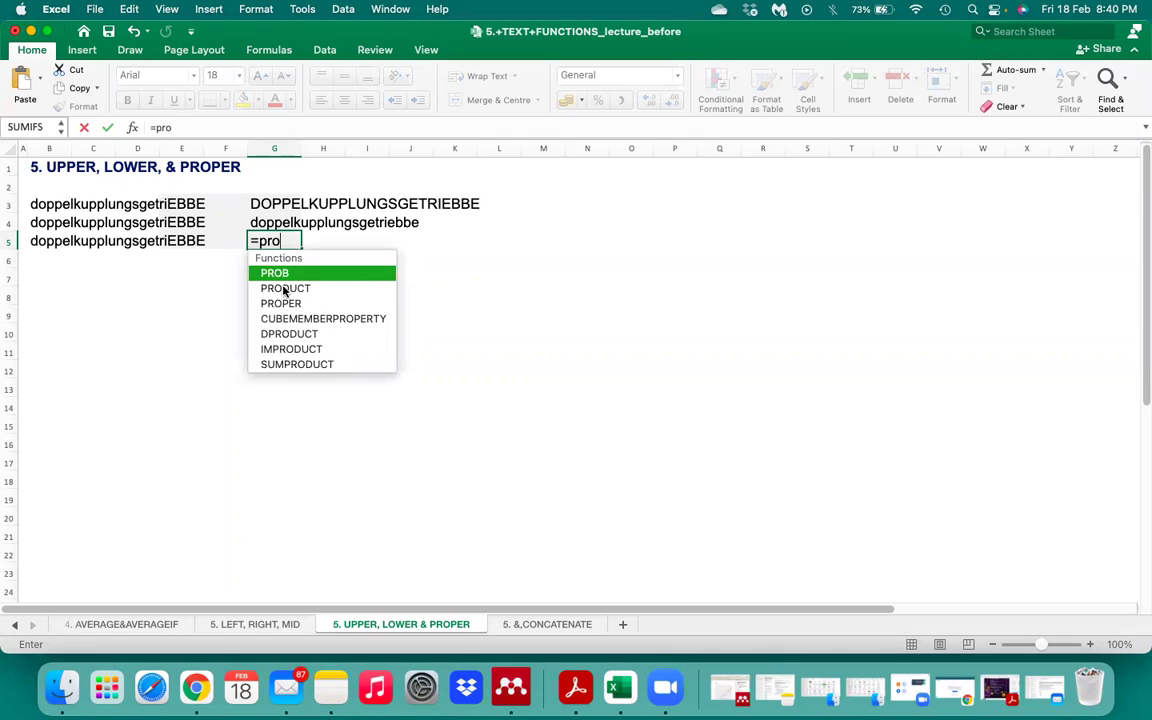
text(pe)
key(Tab)
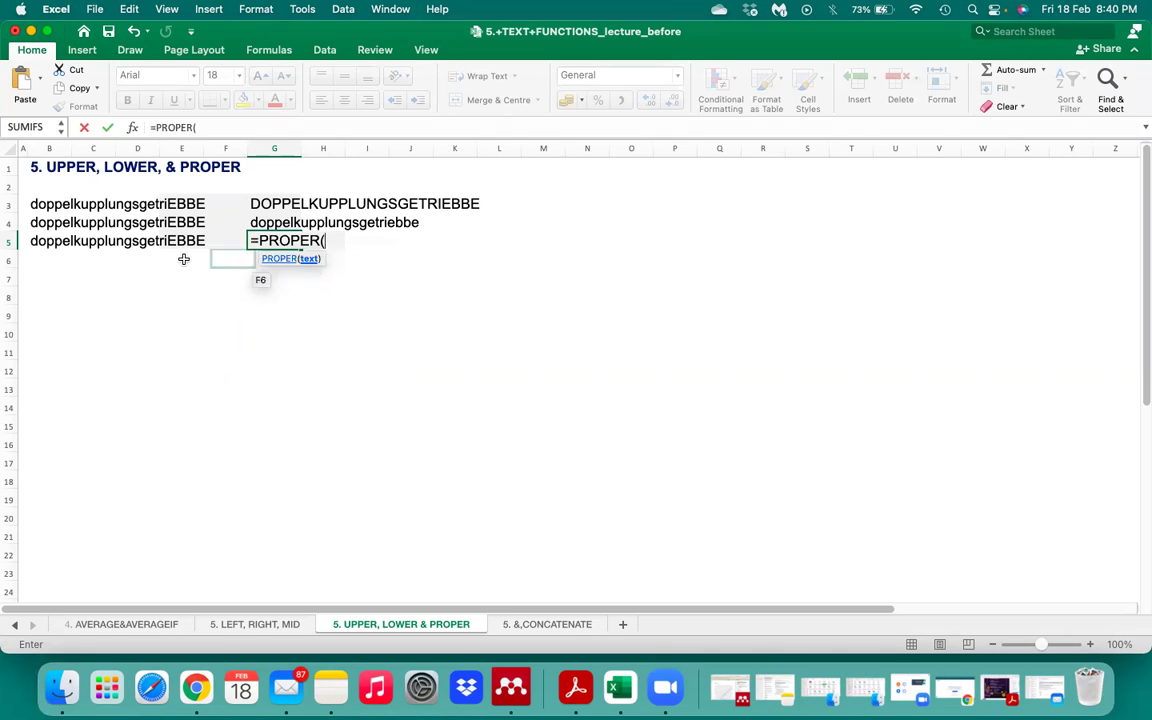
click(60, 241)
text())
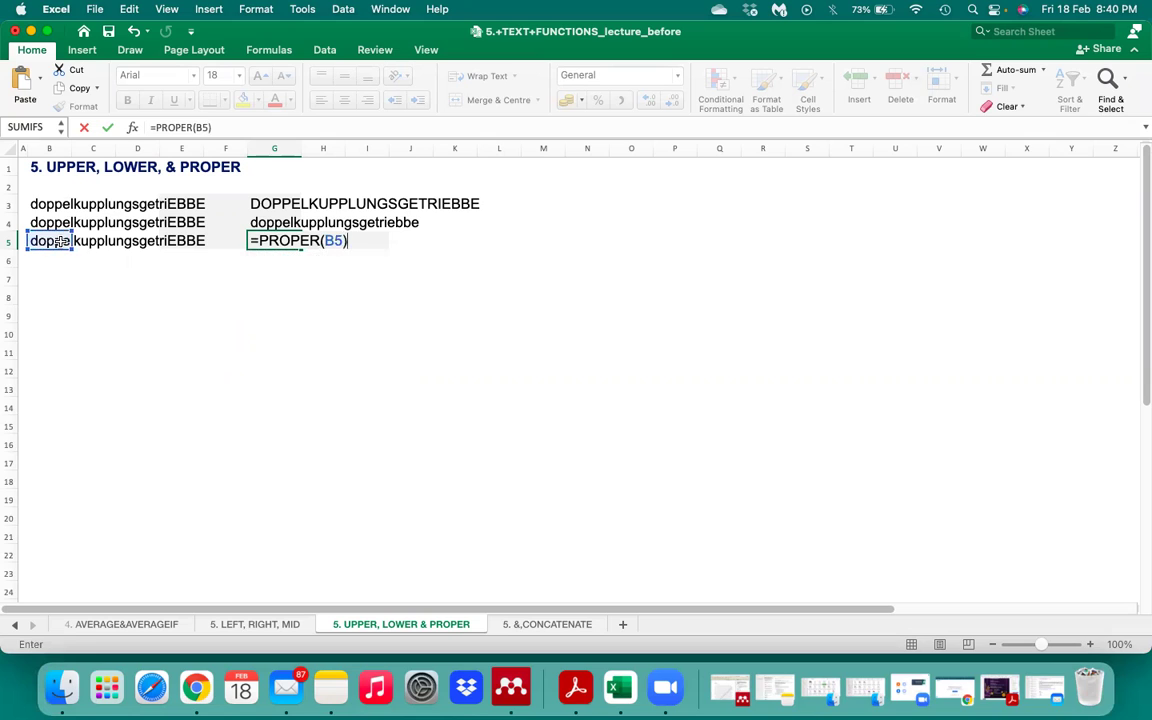
key(Return)
key(Up)
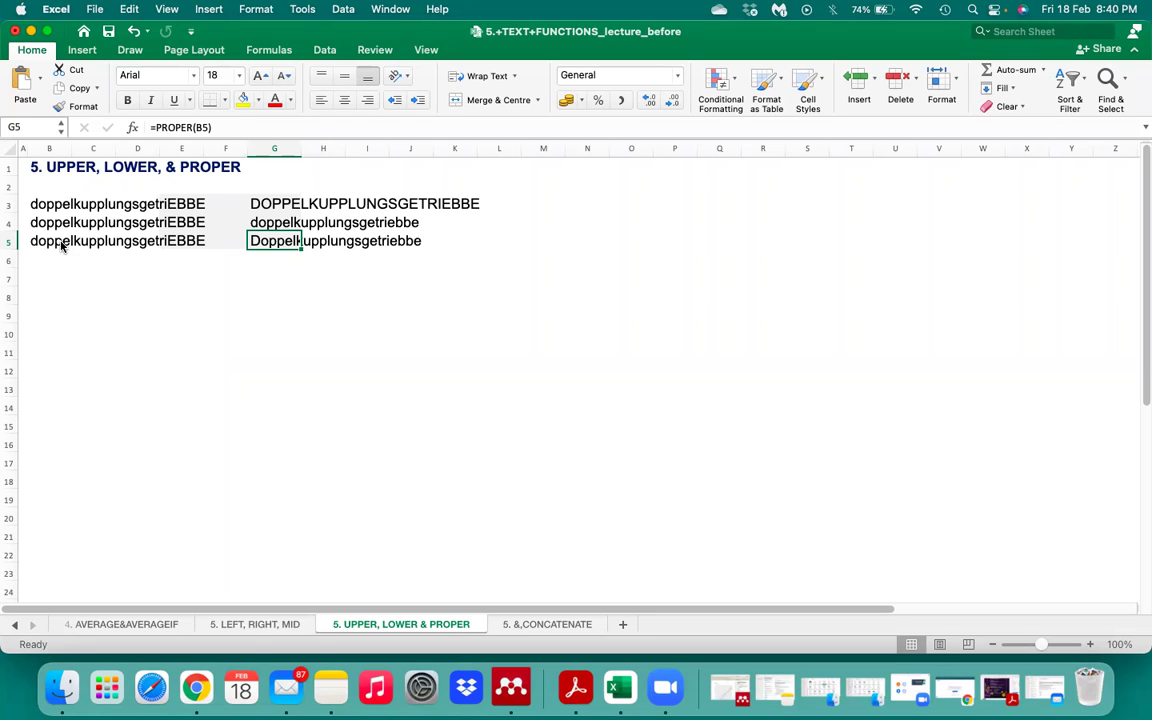
Step: Switch to the 5. &,CONCATENATE sheet and increase the whole sheet's font size to 12
click(545, 625)
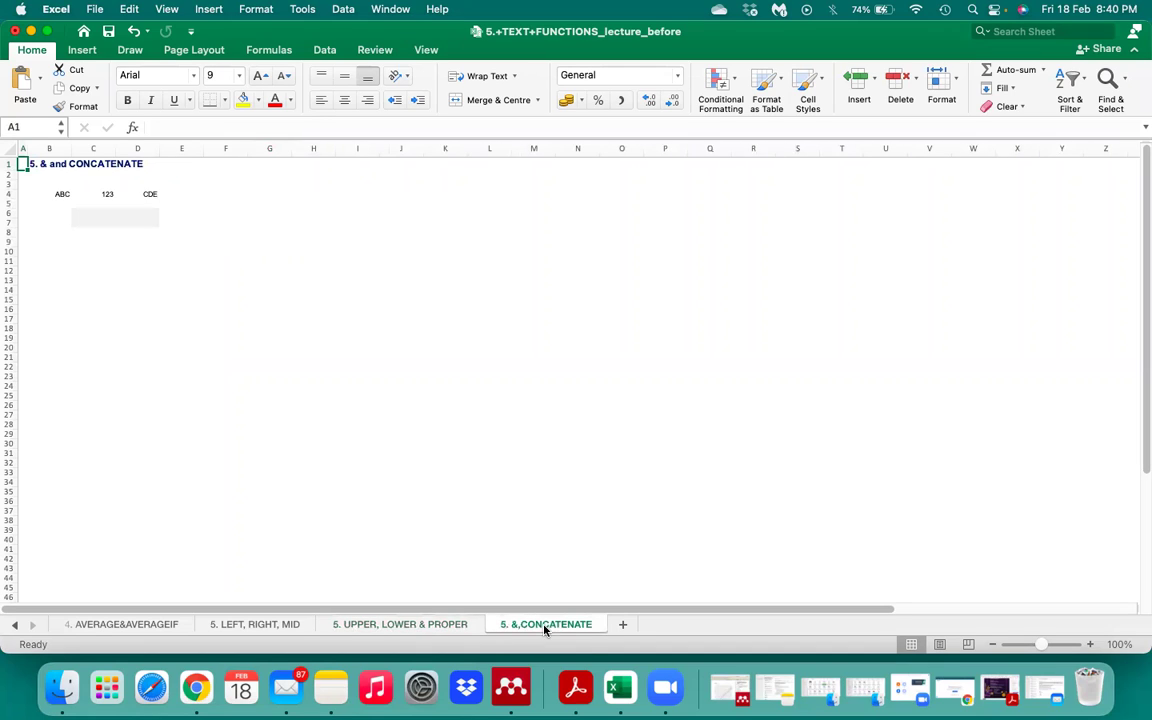
click(11, 149)
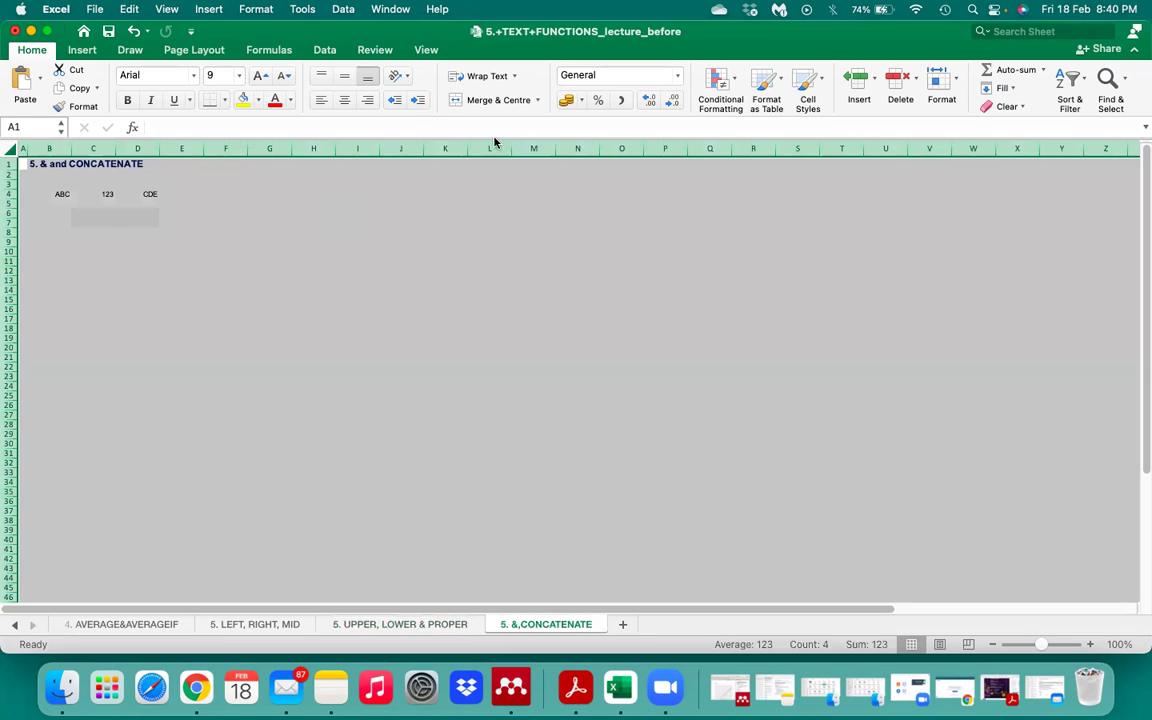
click(257, 77)
click(257, 77)
click(257, 78)
click(106, 231)
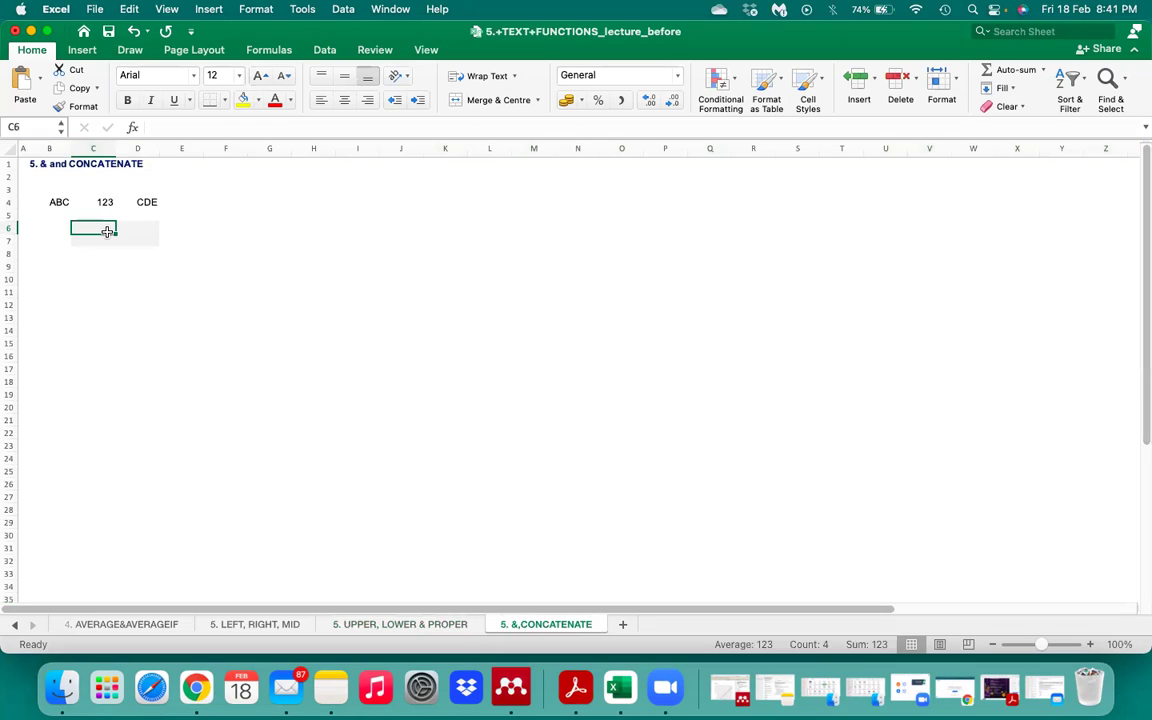
Step: Enter the formula =B4&C4 in C7 to join the contents of B4 and C4
click(95, 239)
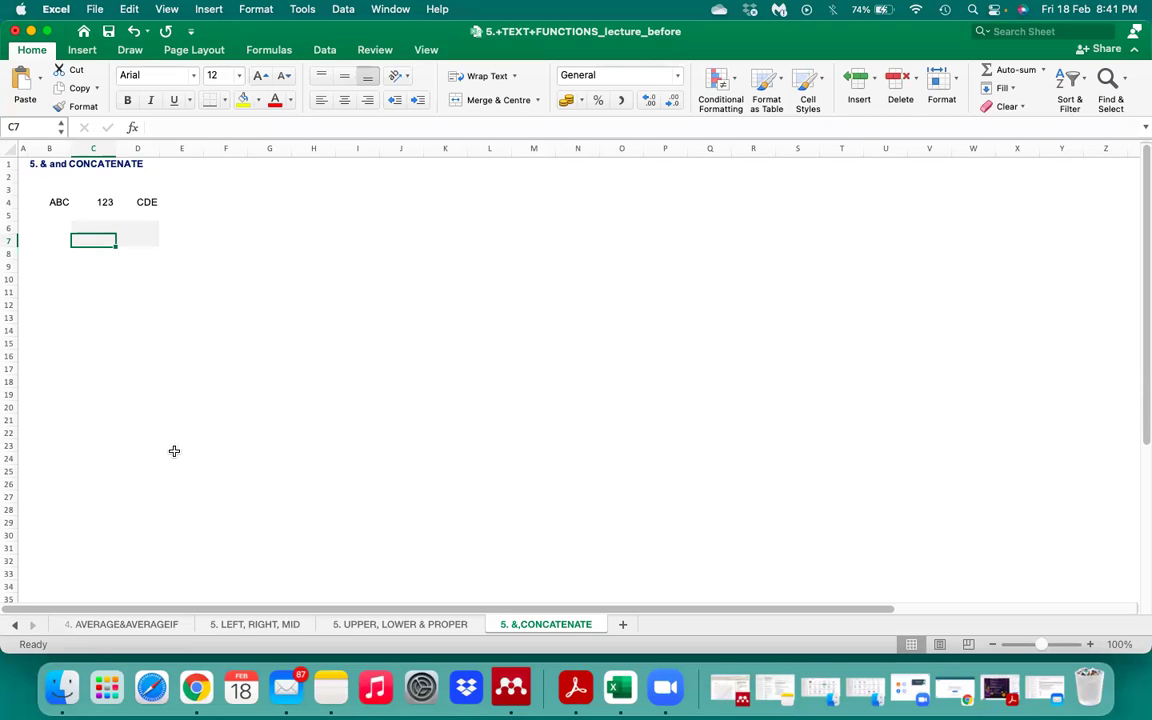
text(=)
click(51, 204)
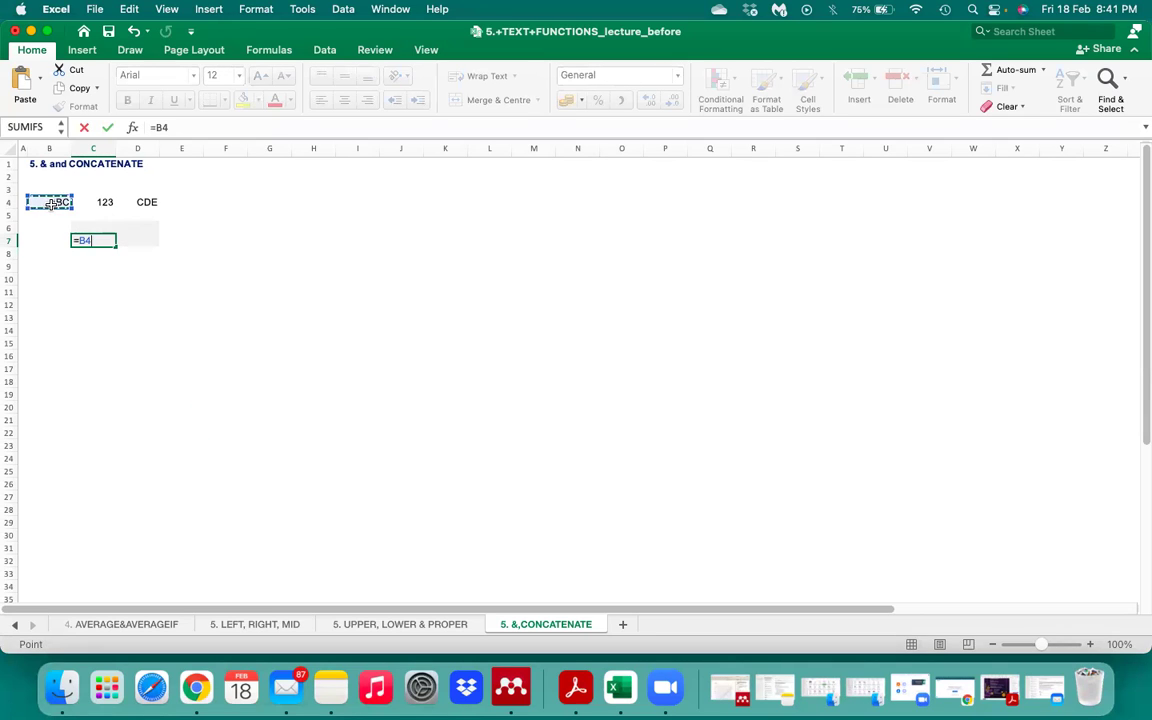
text(&)
click(98, 204)
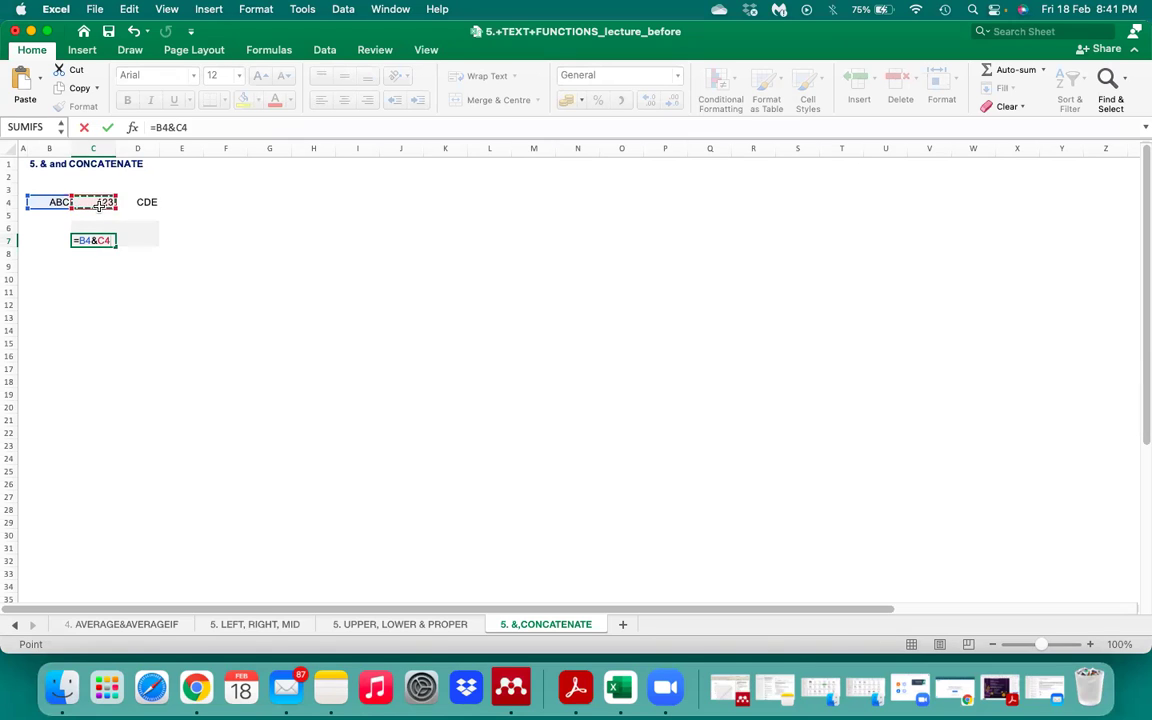
key(Return)
key(Up)
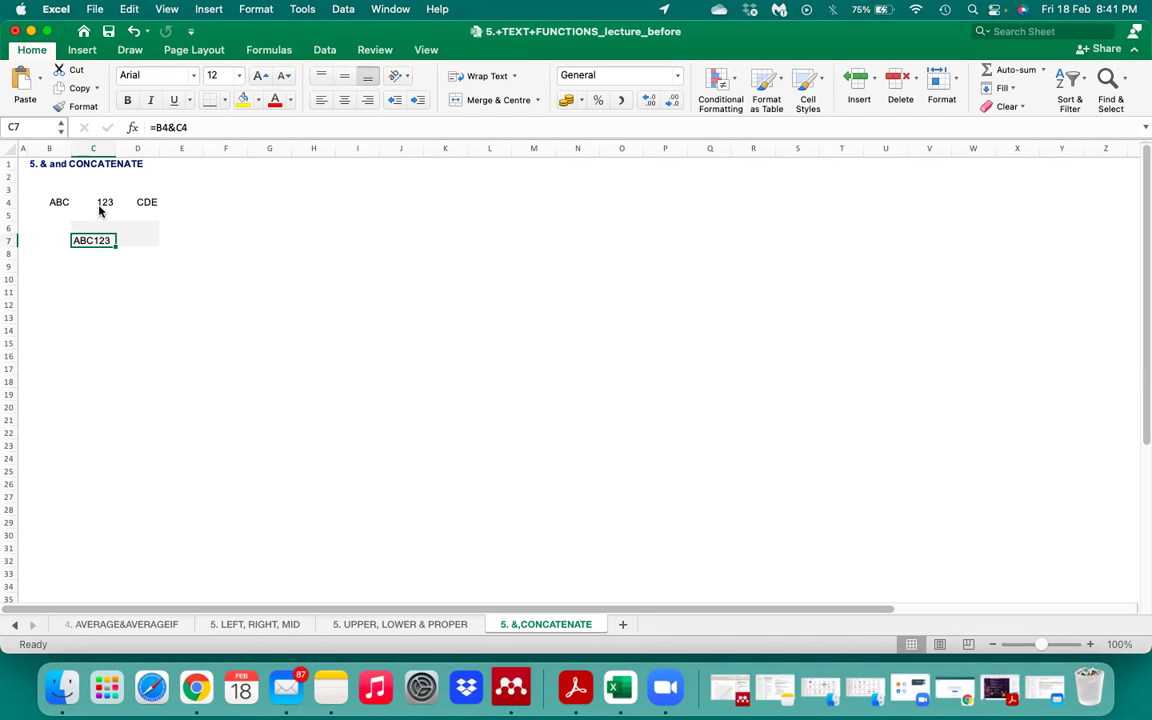
Step: Close the text functions workbook without saving and open 6.+MAX,MINX_lecture_before.xlsm from the 4_Session folder with macros disabled
click(15, 31)
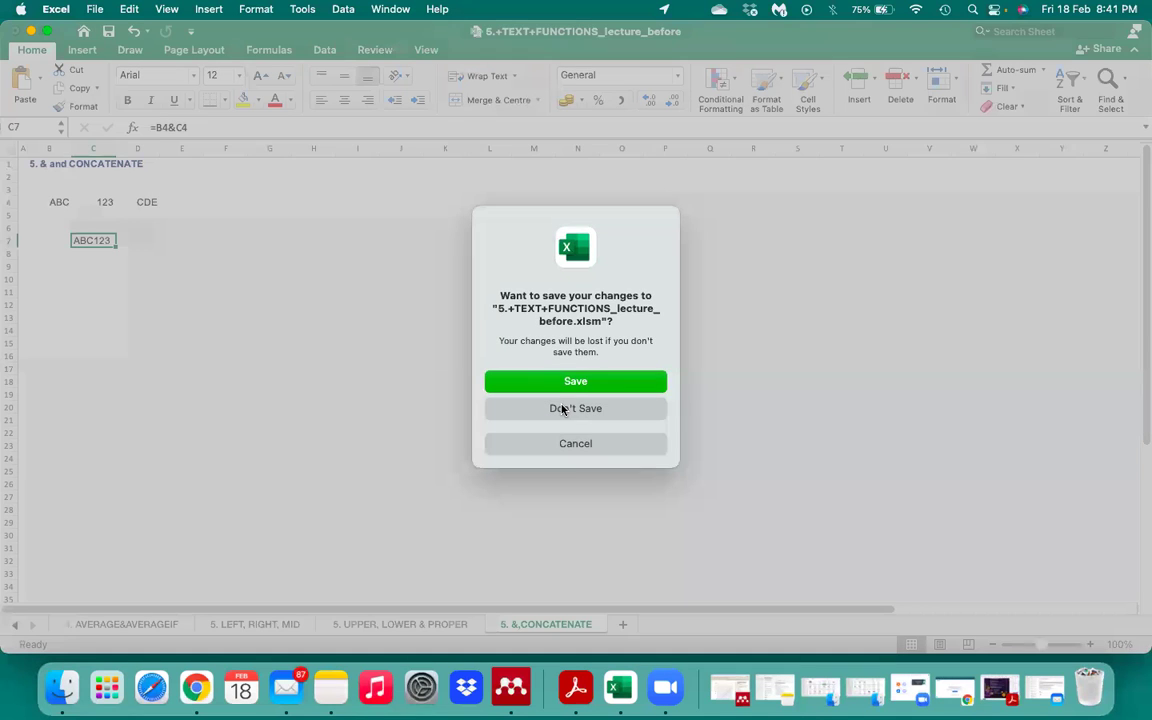
click(560, 408)
click(663, 266)
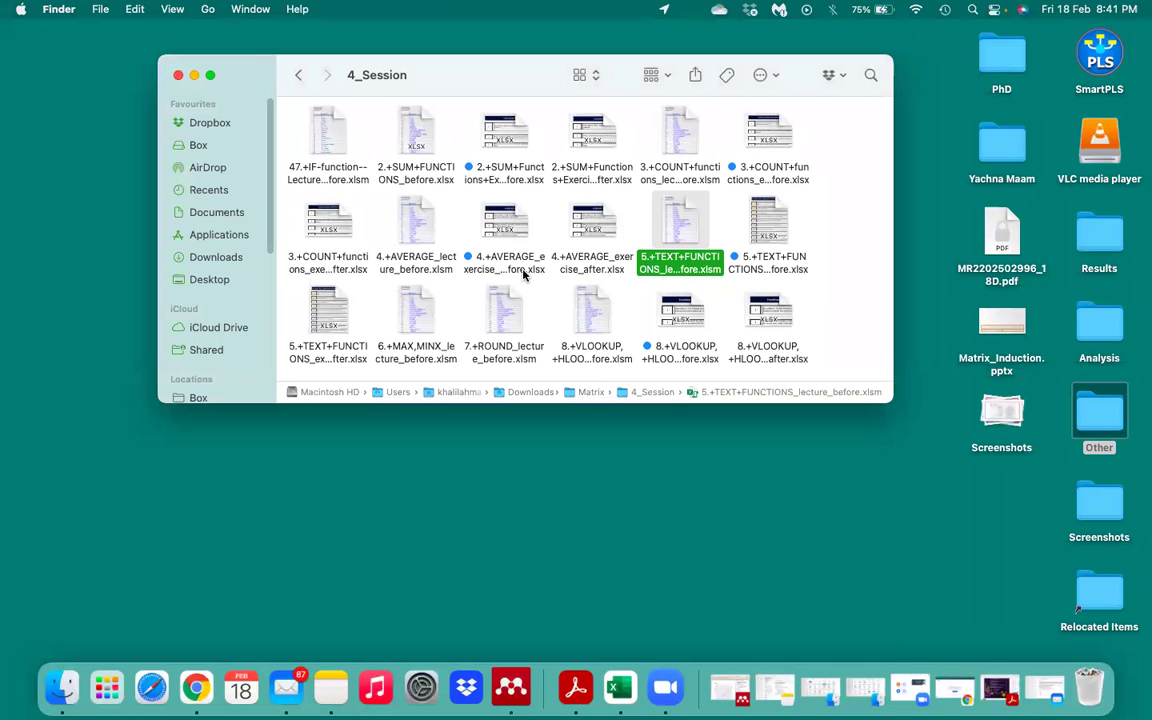
double_click(415, 327)
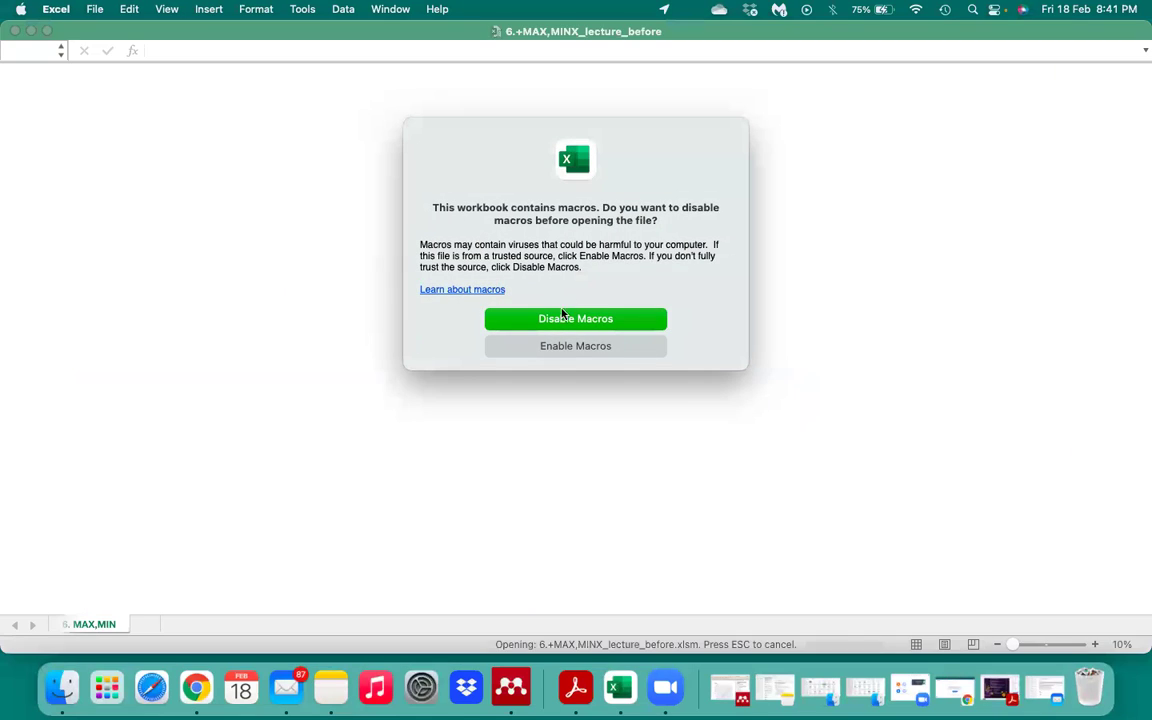
click(560, 318)
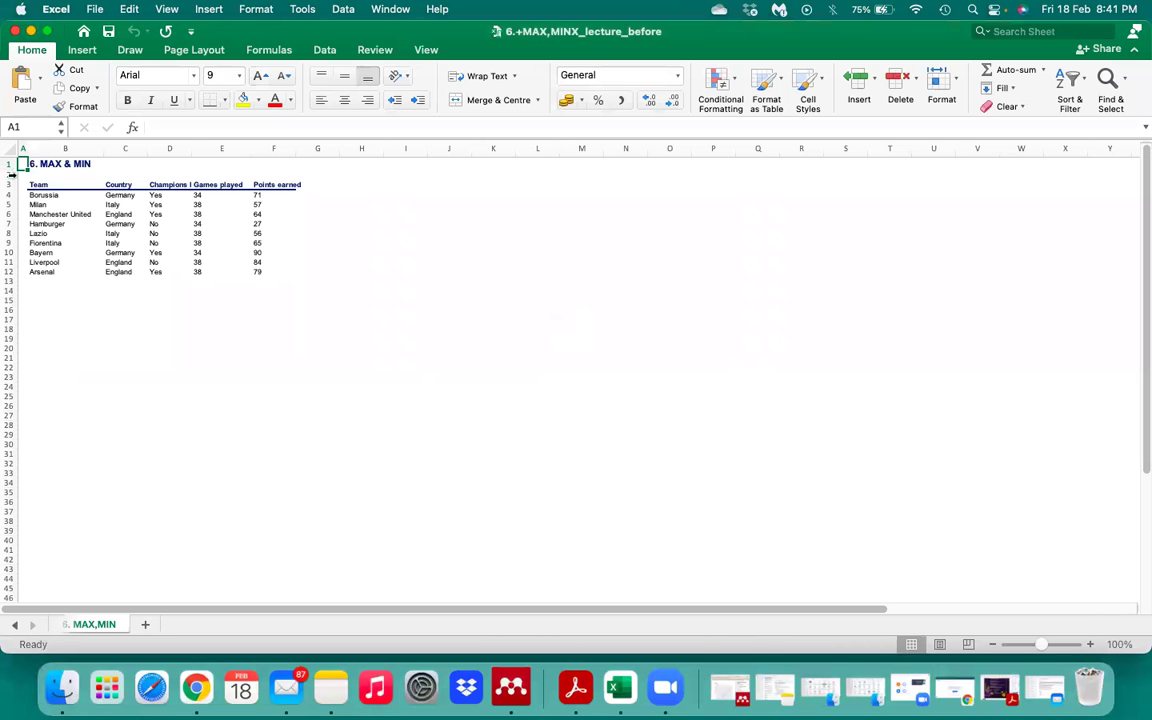
Step: Increase the whole MAX,MIN sheet's font size to 14 and autofit all column widths to their contents
click(12, 148)
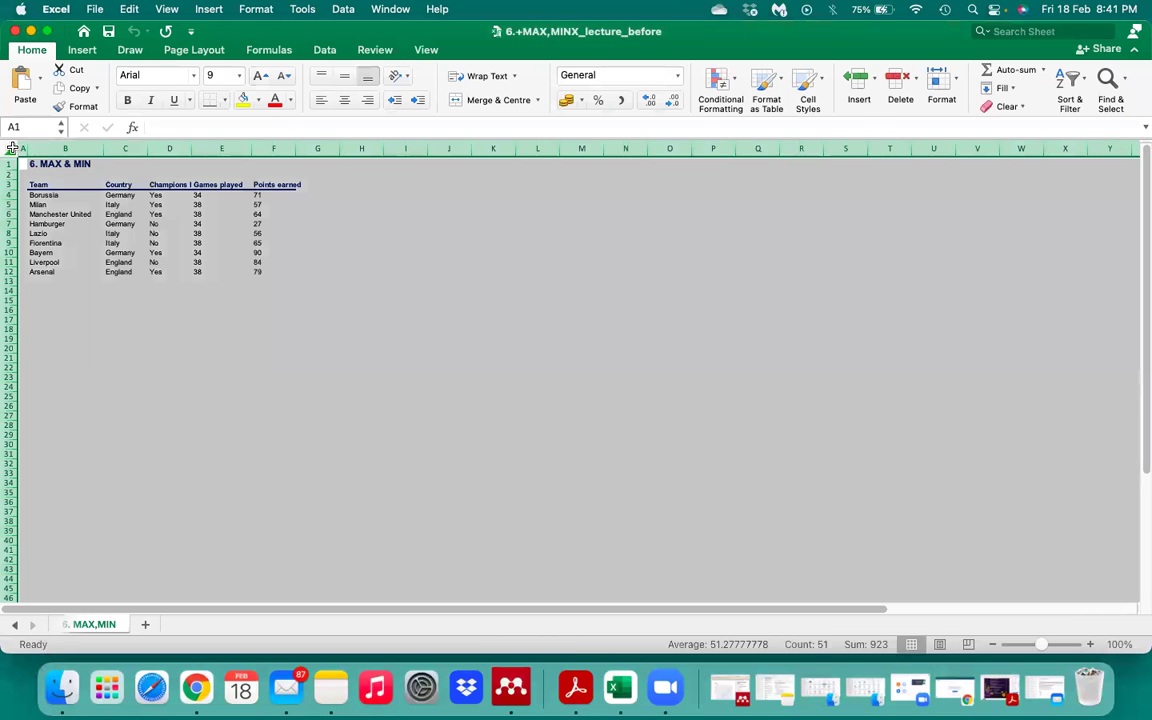
click(260, 77)
click(260, 77)
click(260, 77)
click(260, 77)
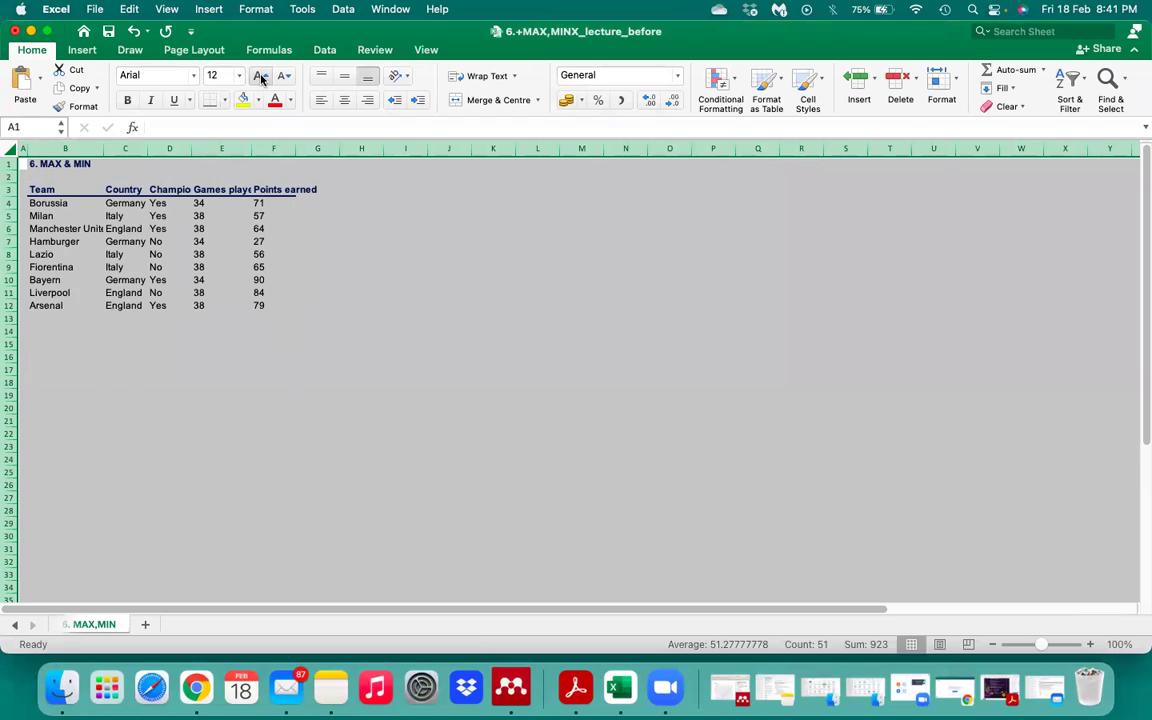
click(260, 77)
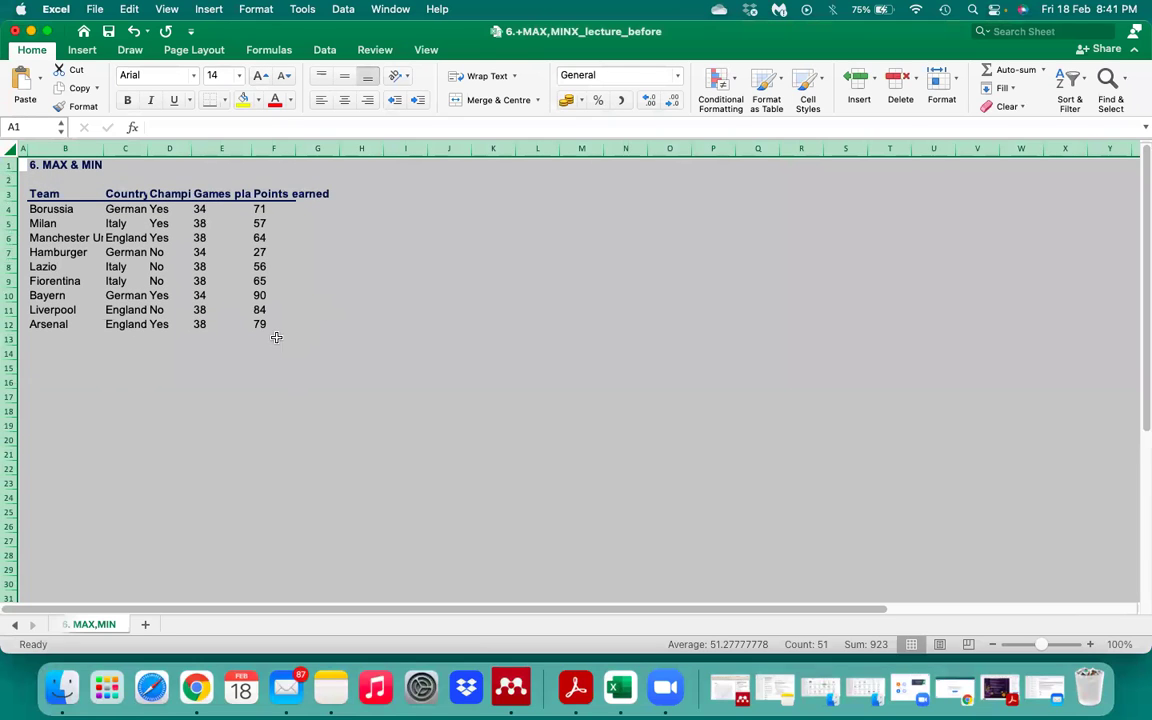
double_click(190, 148)
Step: Enter a MAX formula in E13 over the Games played values in E4:E12
click(387, 347)
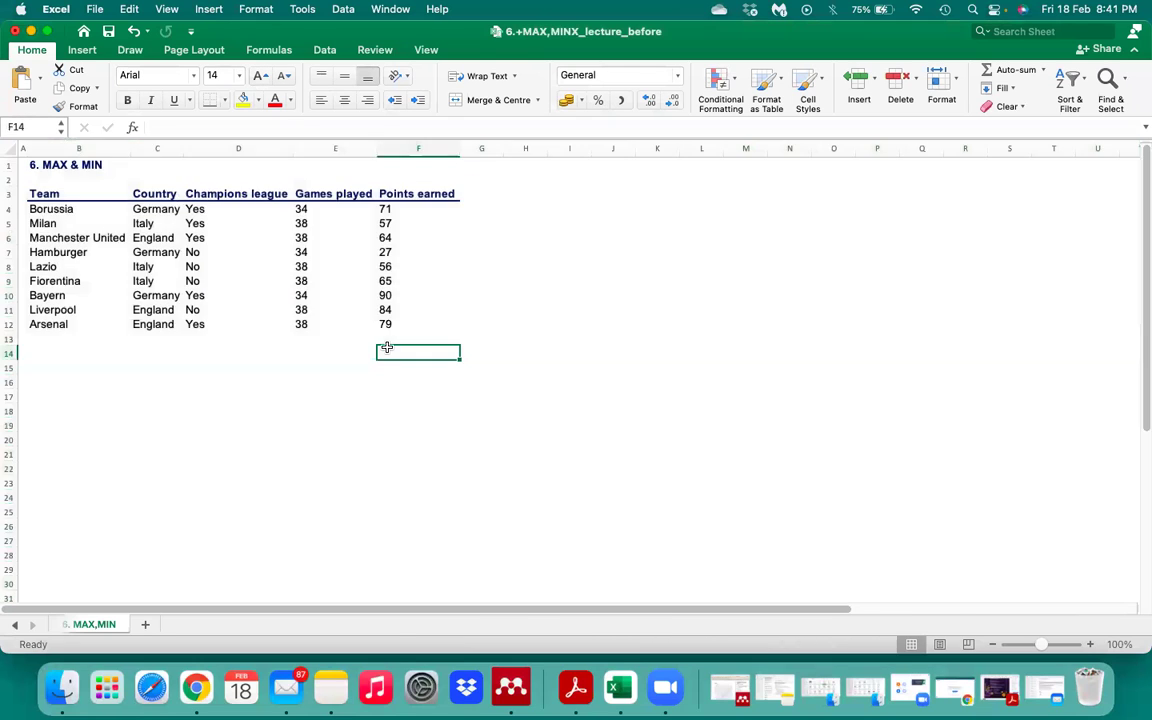
key(Up)
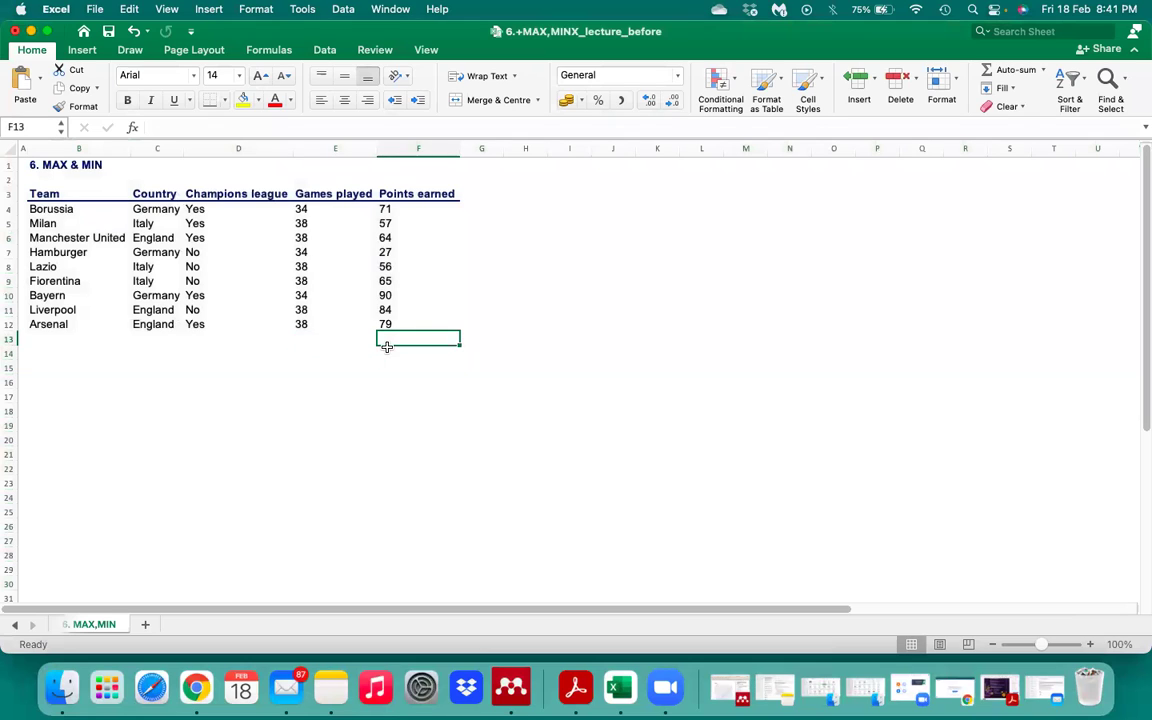
key(Left)
key(Left)
key(Right)
text(=)
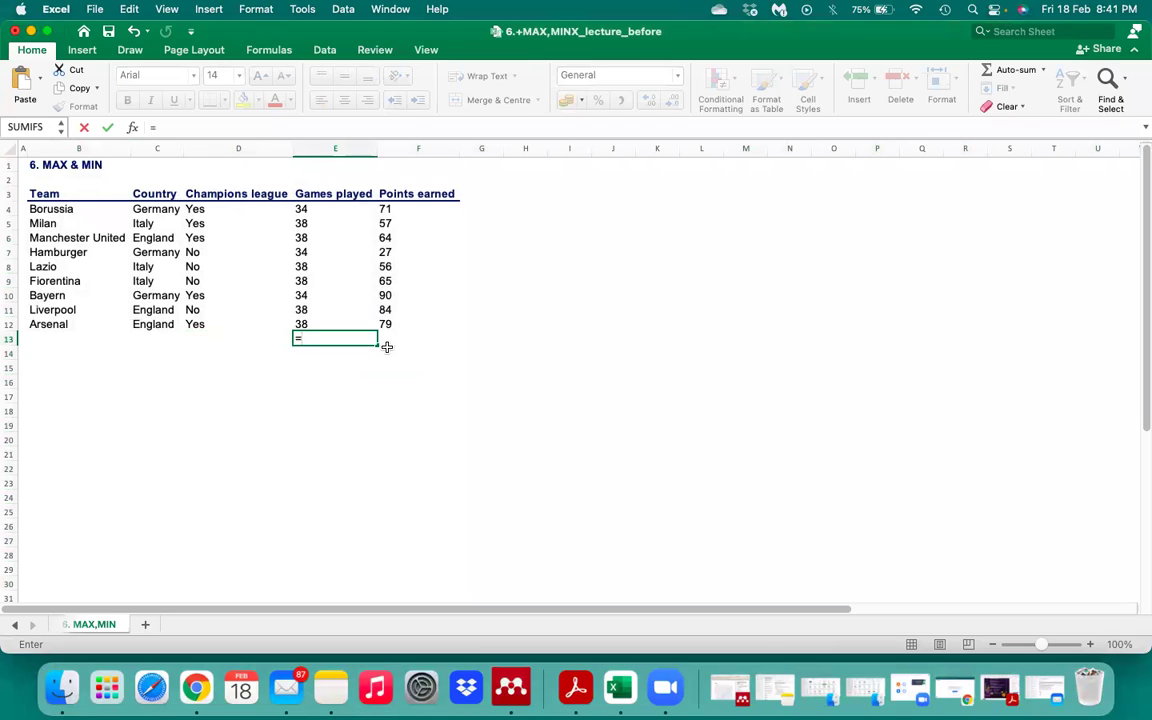
text(m)
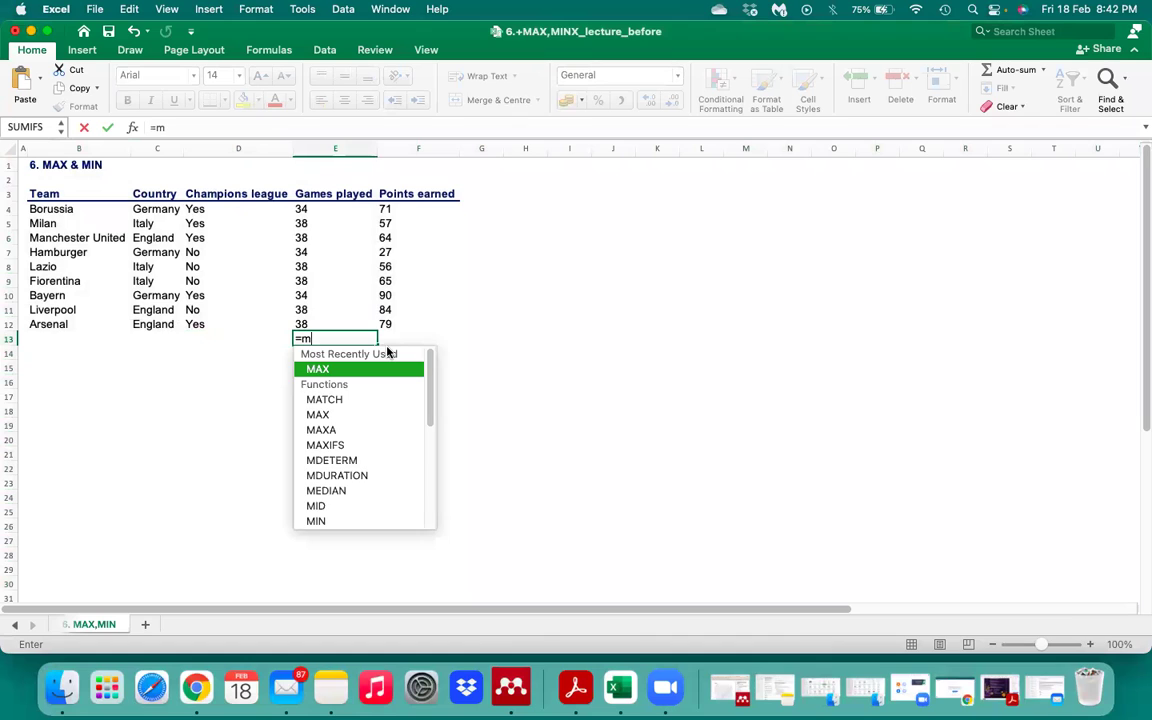
key(Tab)
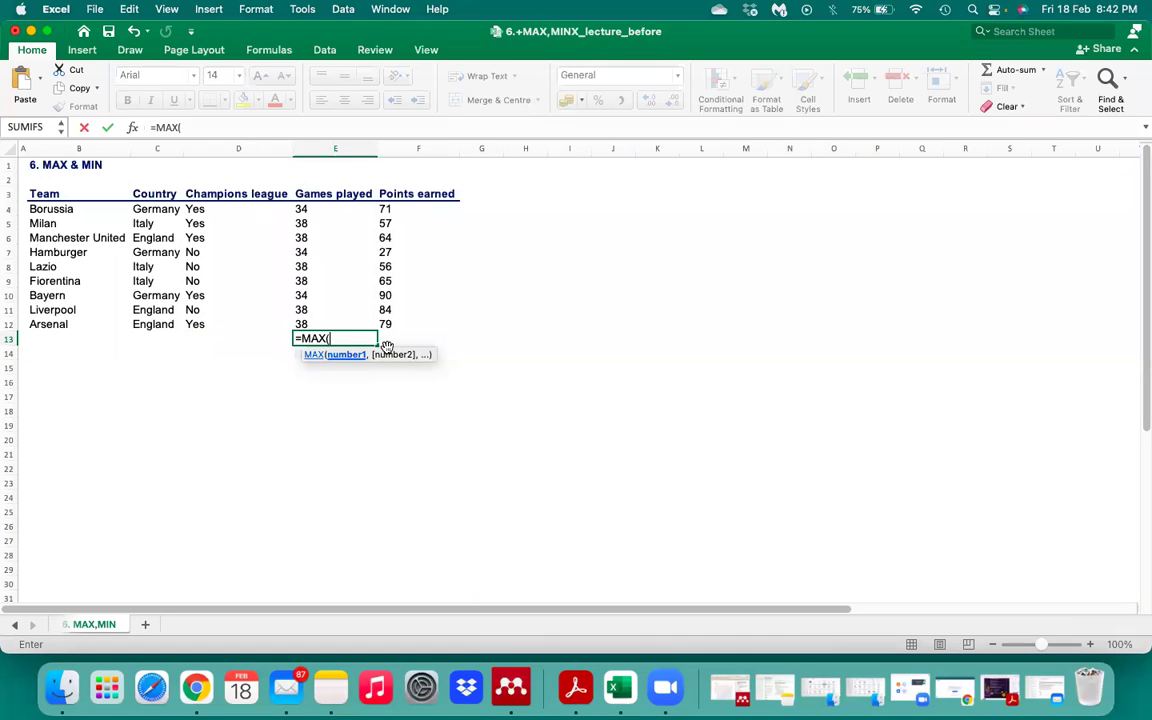
drag(330, 208, 331, 209)
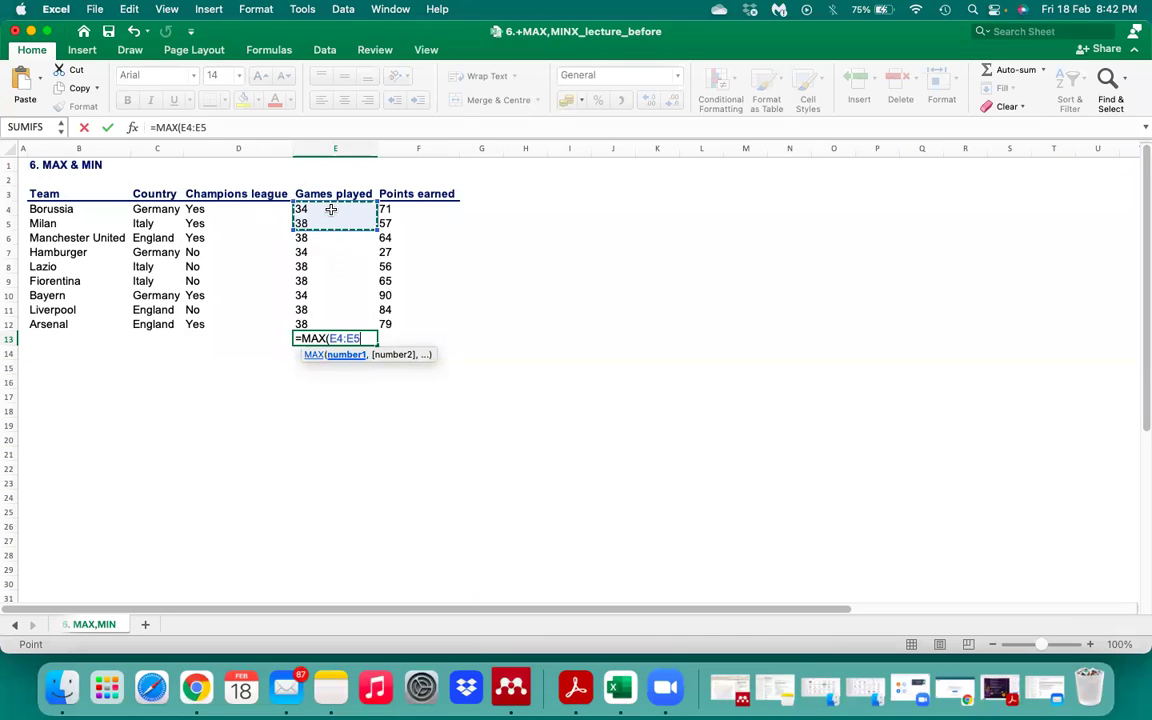
key(shift+Down)
key(shift+Down)
key(shift+Down)
key(shift+Down)
key(shift+Down)
key(shift+Down)
key(shift+Down)
key(Return)
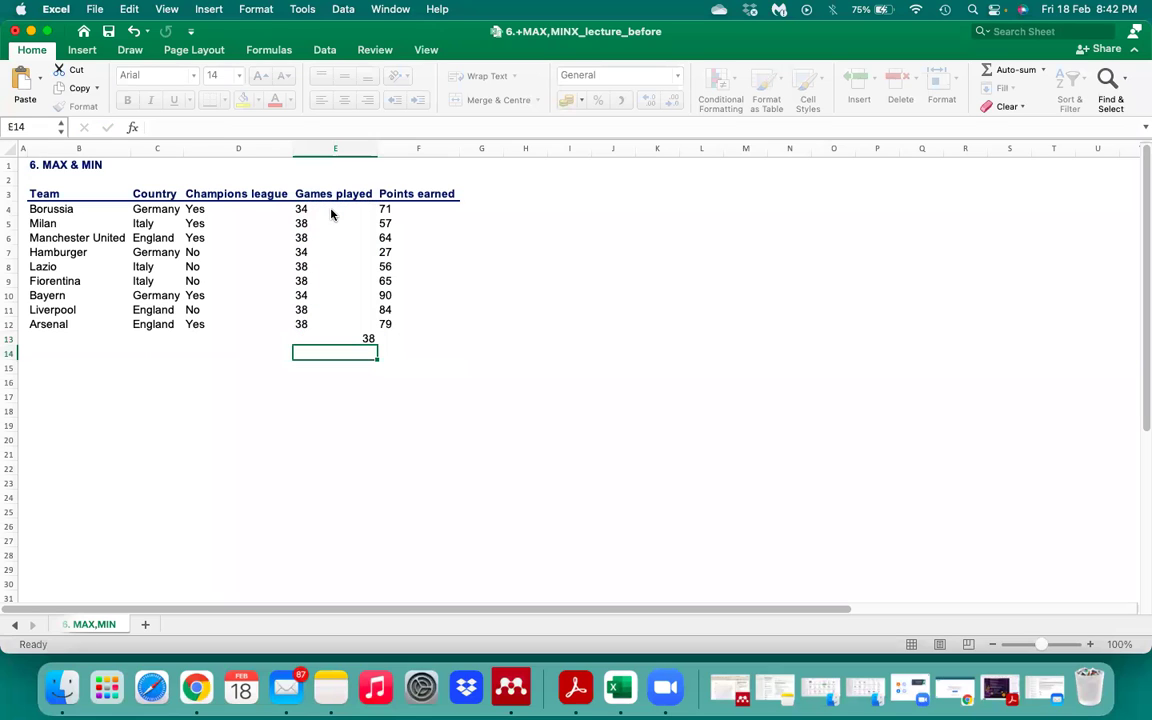
key(Up)
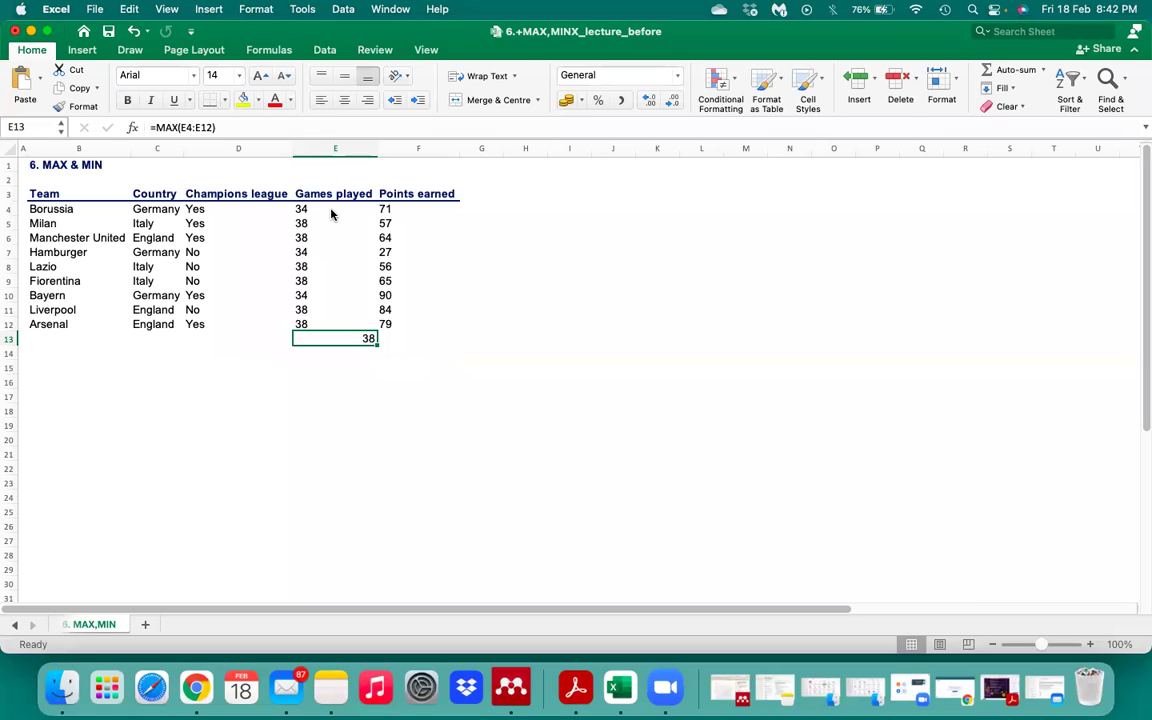
Step: Fill the MAX formula from E13 across to F13 for the Points earned column
key(Right)
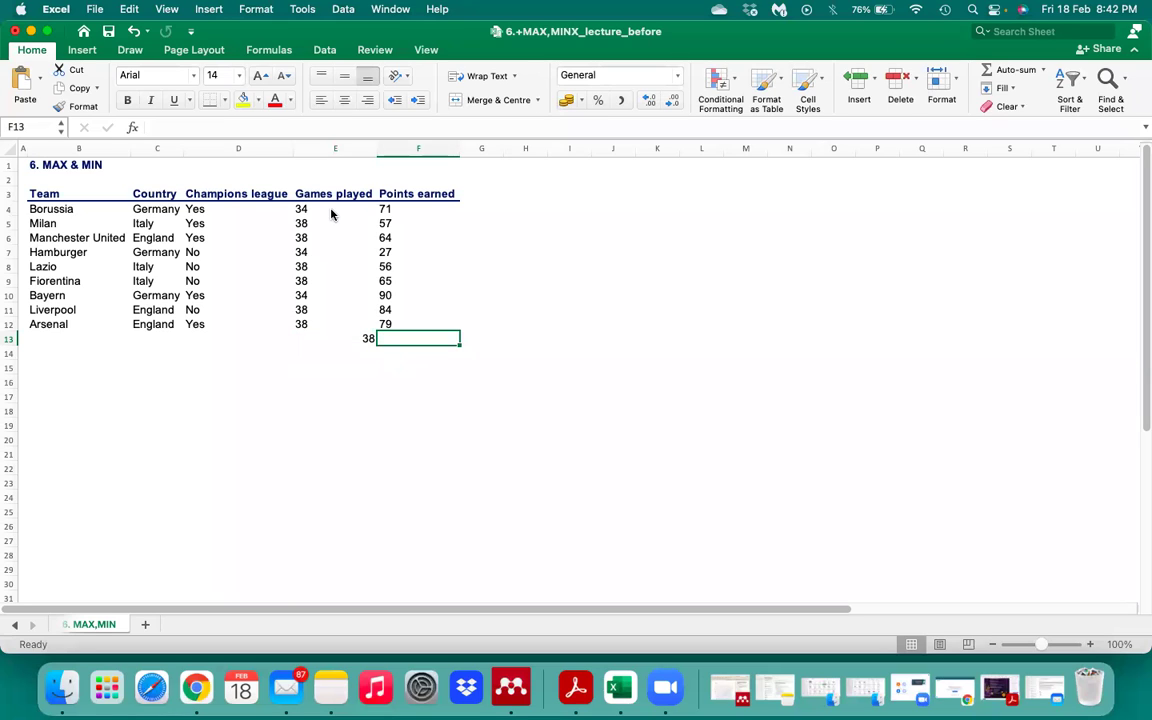
key(Left)
drag(377, 345, 434, 342)
click(416, 338)
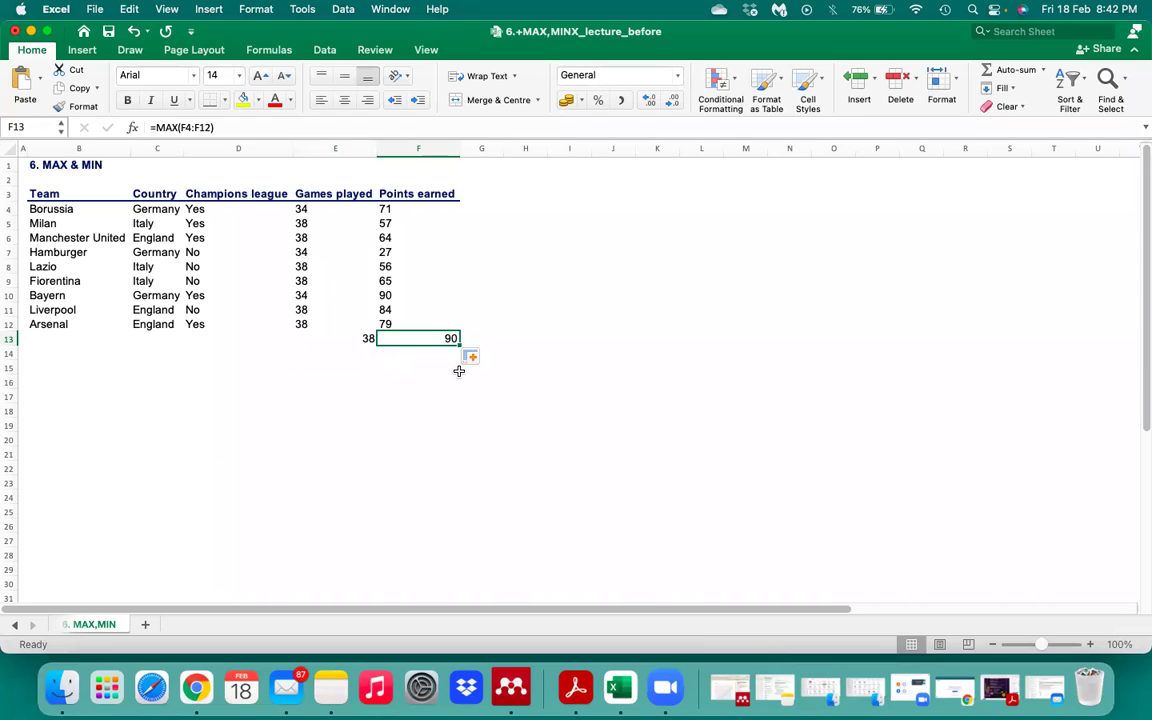
Step: Undo the fill into F13 and the MAX formula in E13
key(super+z)
key(super+z)
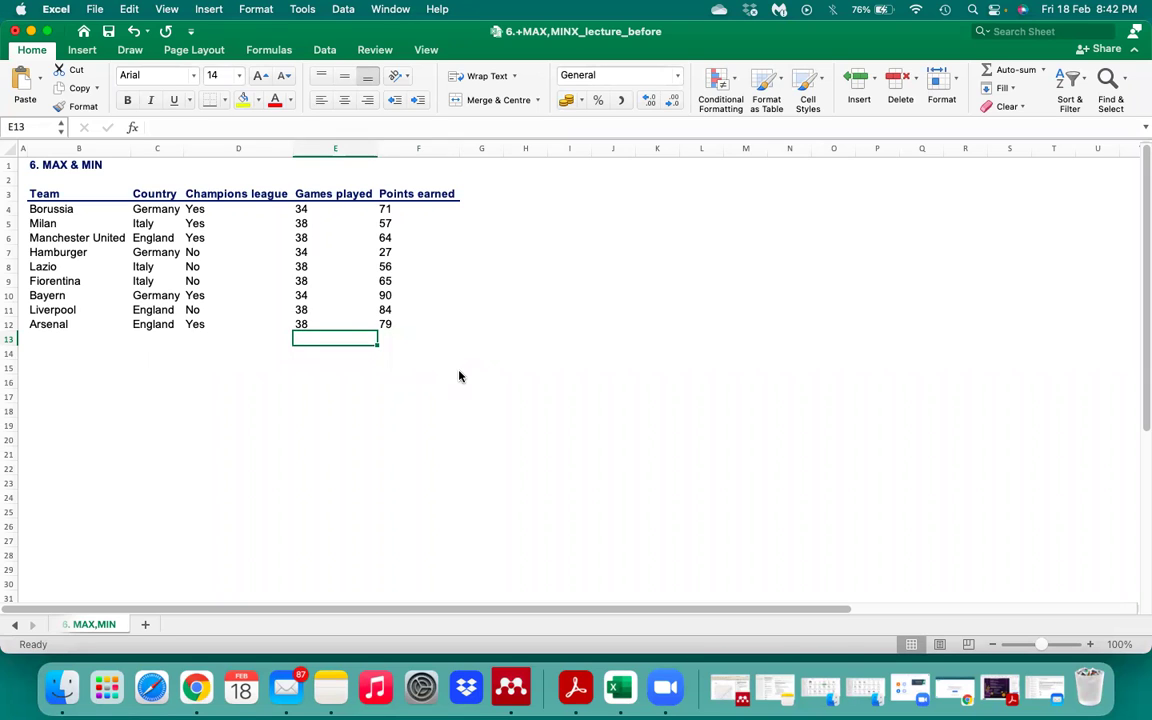
Step: Enter a MIN formula in E13 over the Games played values in E4:E12
text(=Min)
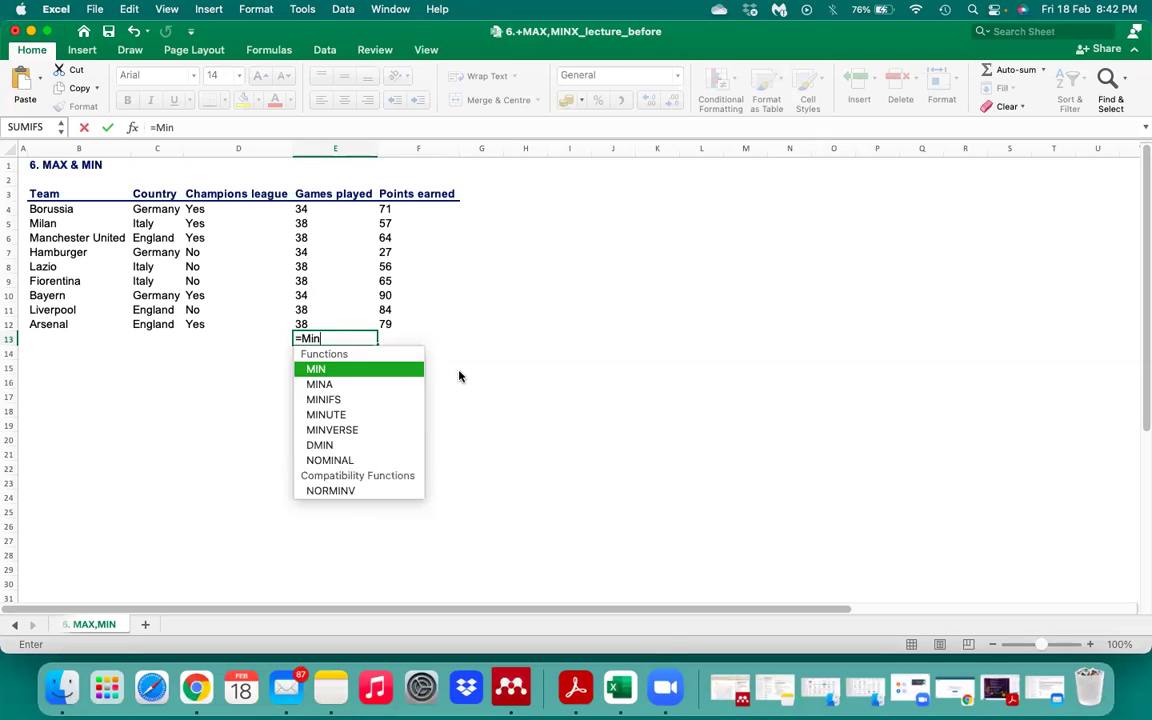
key(Tab)
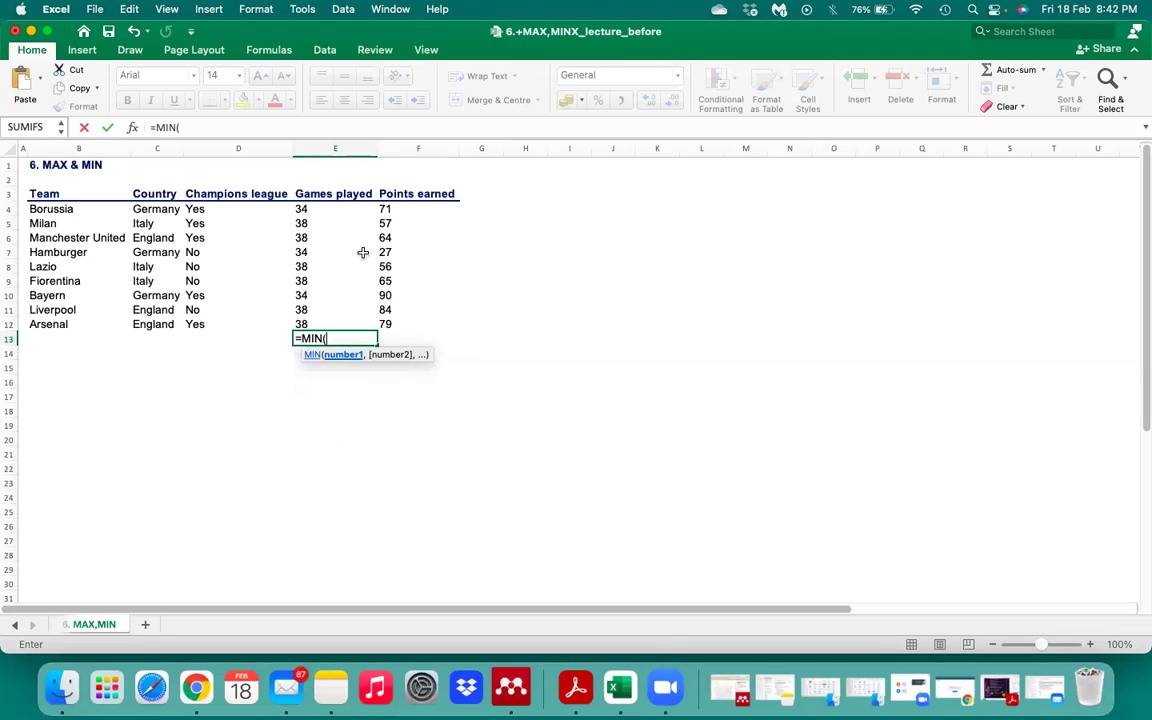
click(321, 209)
key(super+shift+Down)
text())
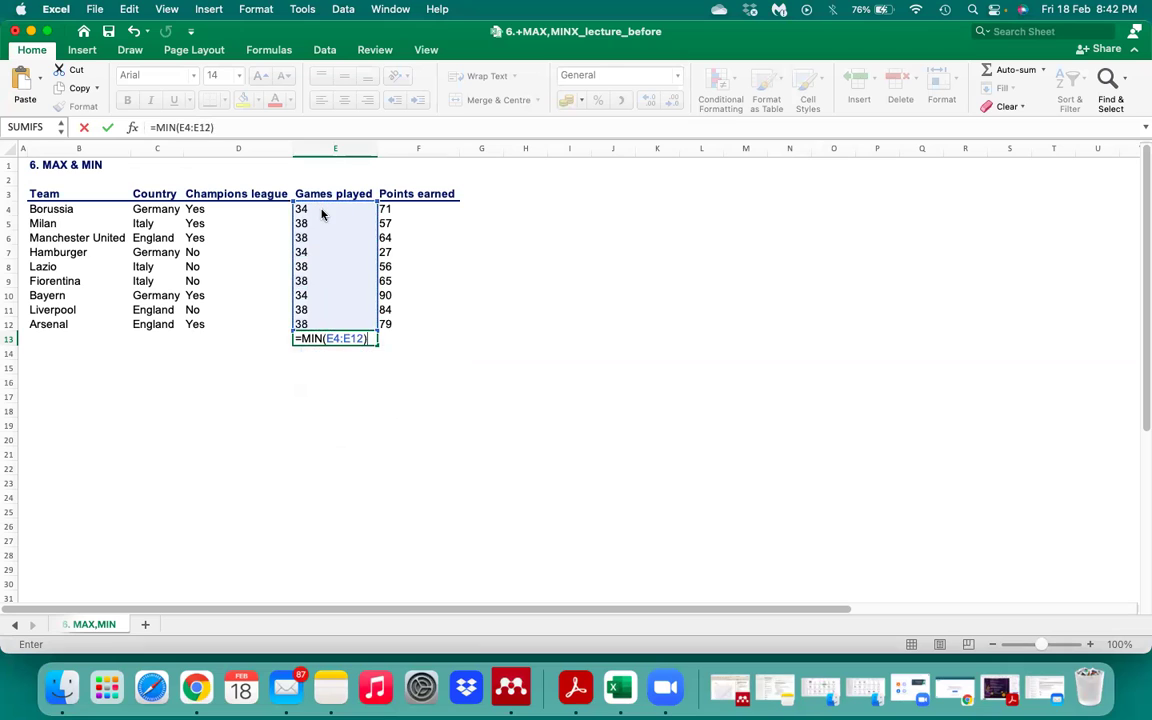
key(Return)
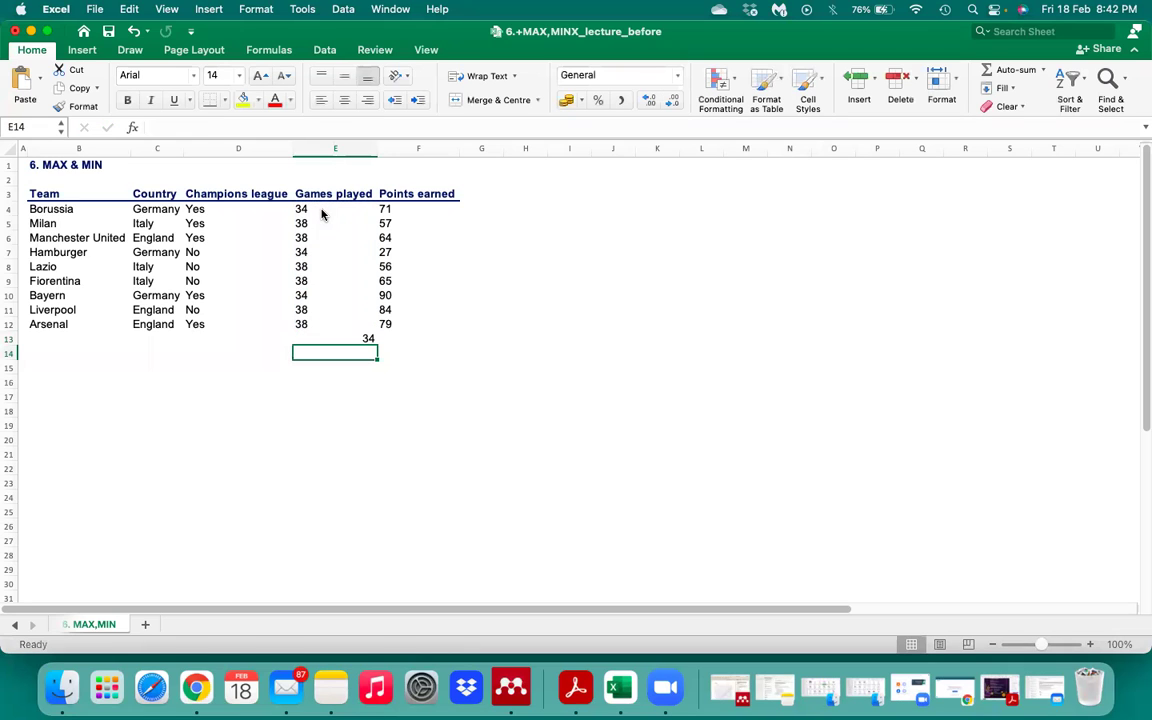
Step: Fill the MIN formula from E13 across to F13 for the Points earned column
click(350, 338)
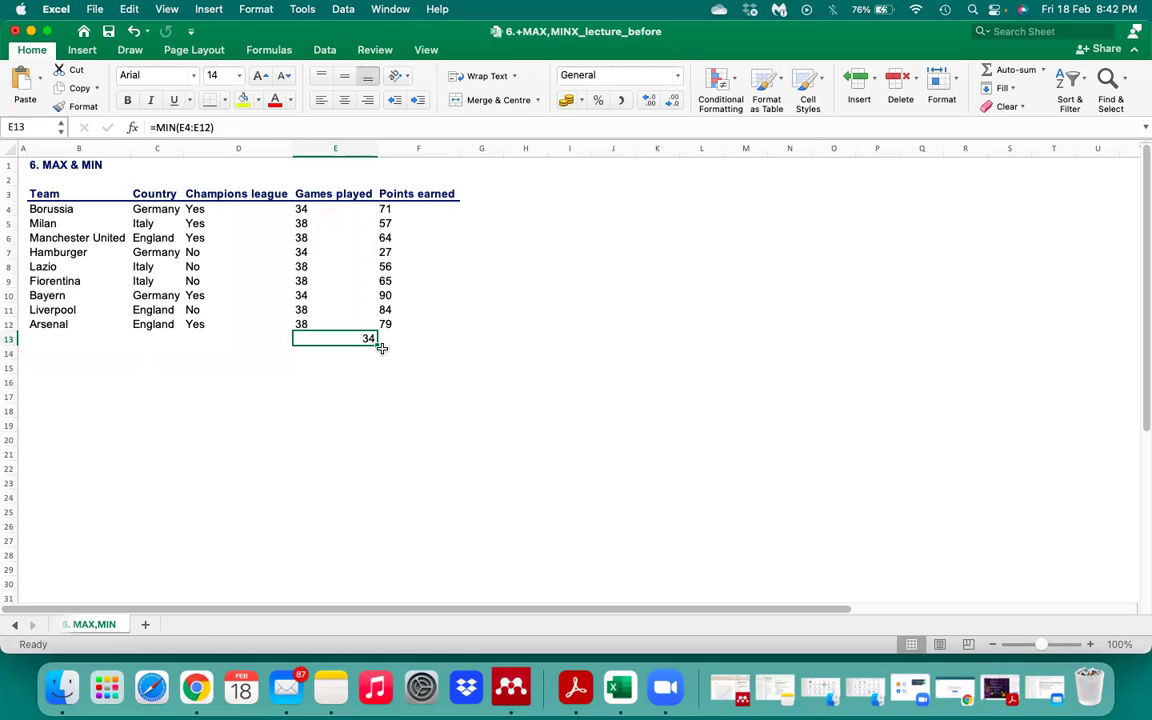
drag(381, 347, 420, 343)
click(392, 408)
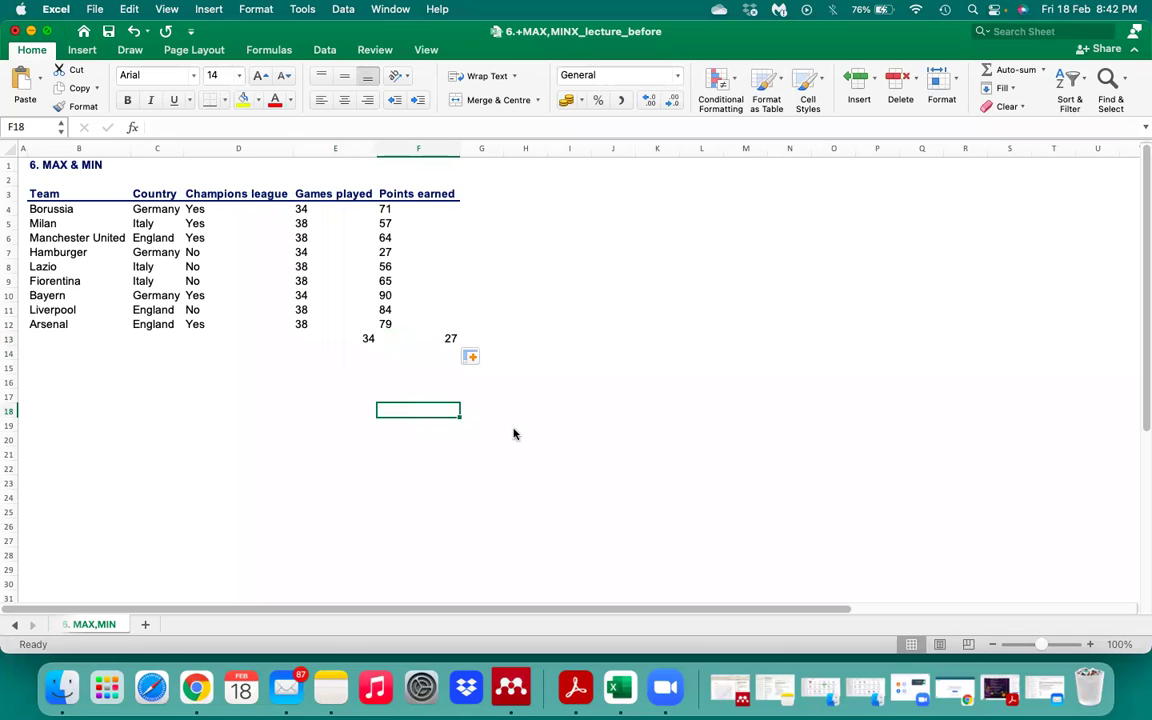
Step: Close the MAX,MIN workbook without saving and open 7.+ROUND_lecture_before.xlsm with macros disabled
key(super+w)
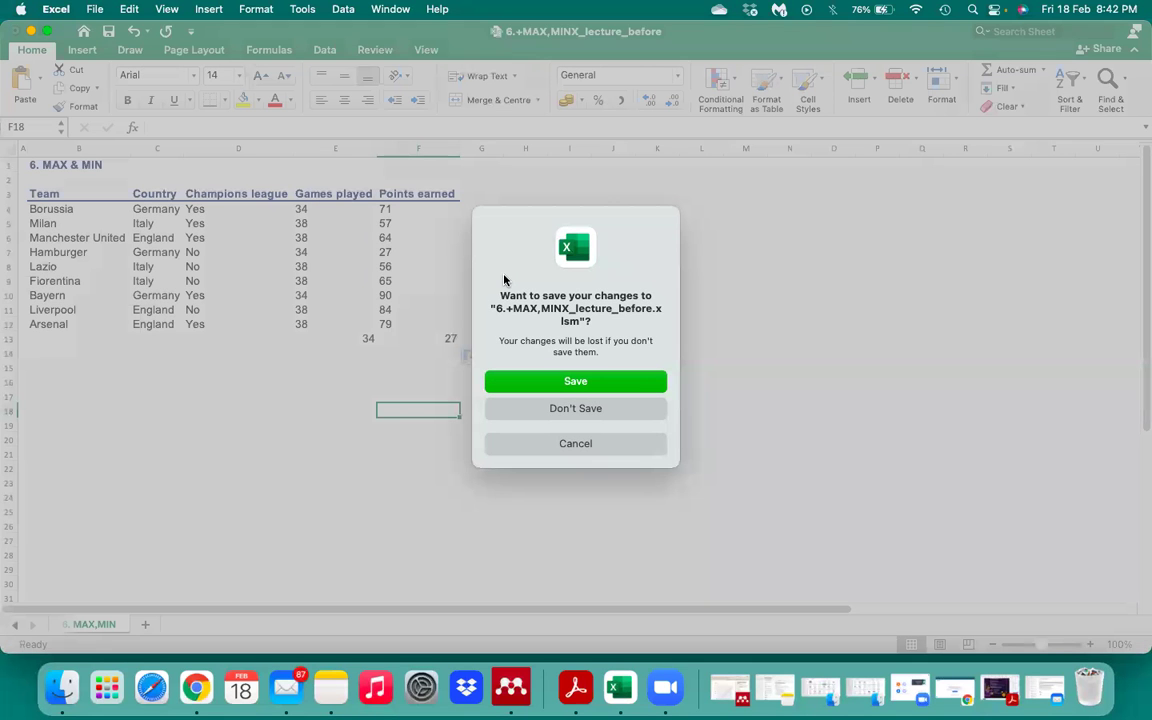
key(super+d)
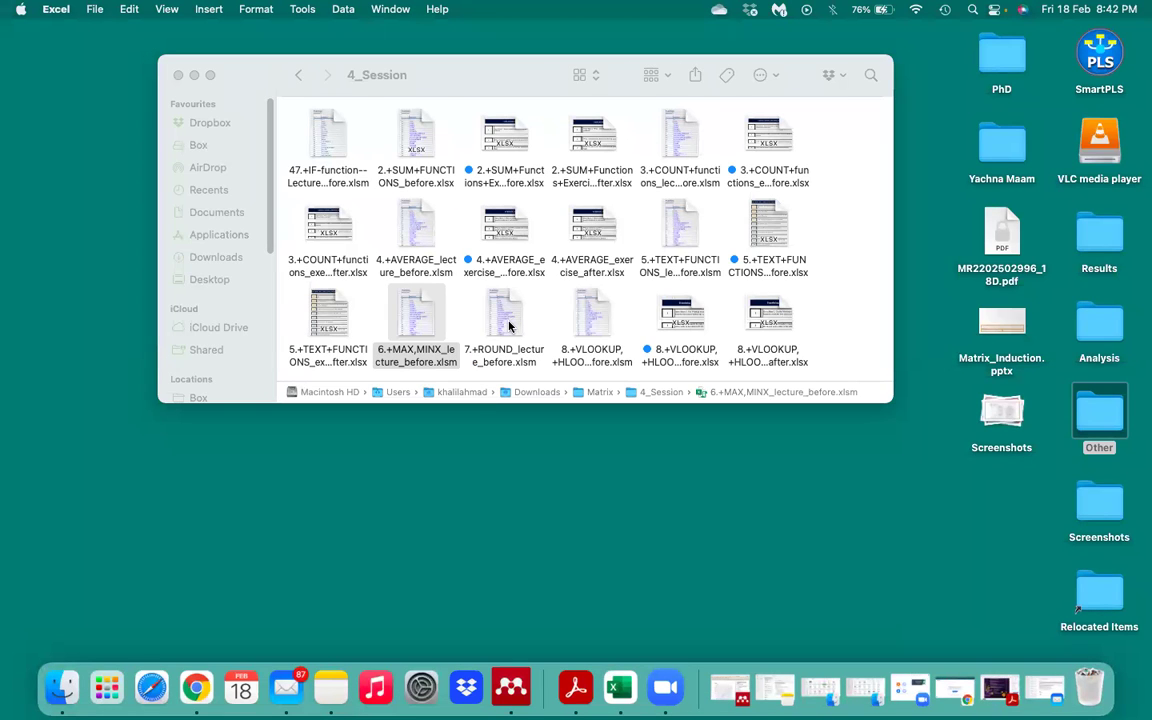
double_click(507, 318)
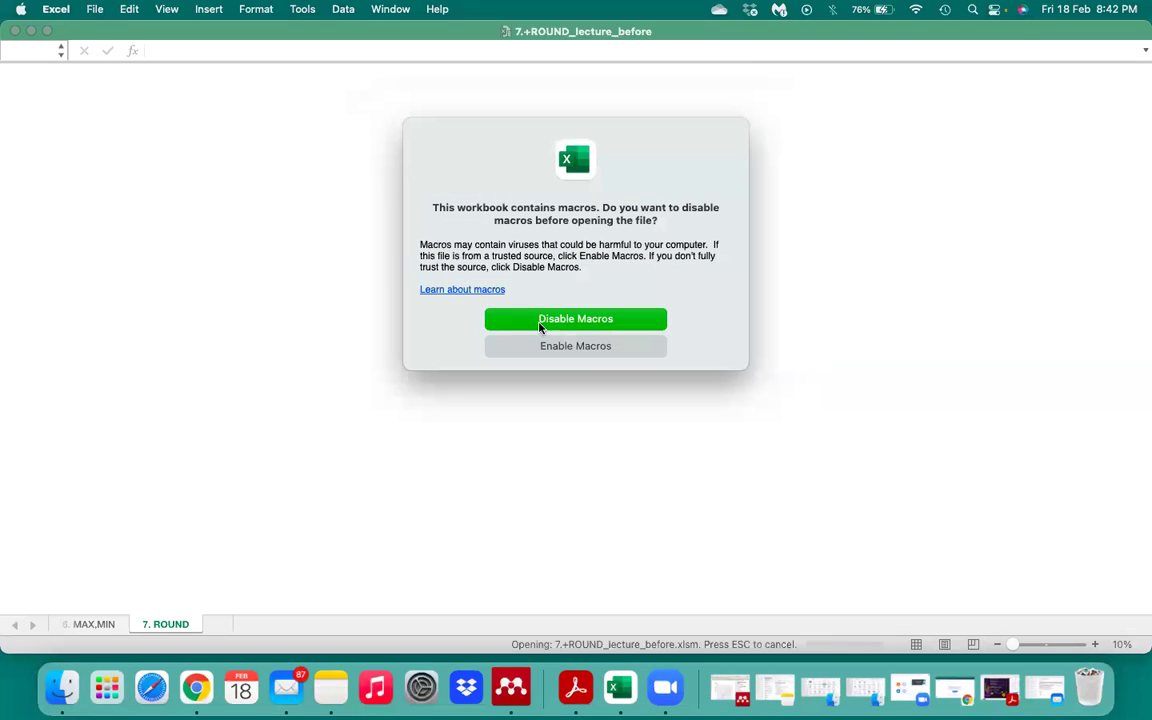
click(539, 319)
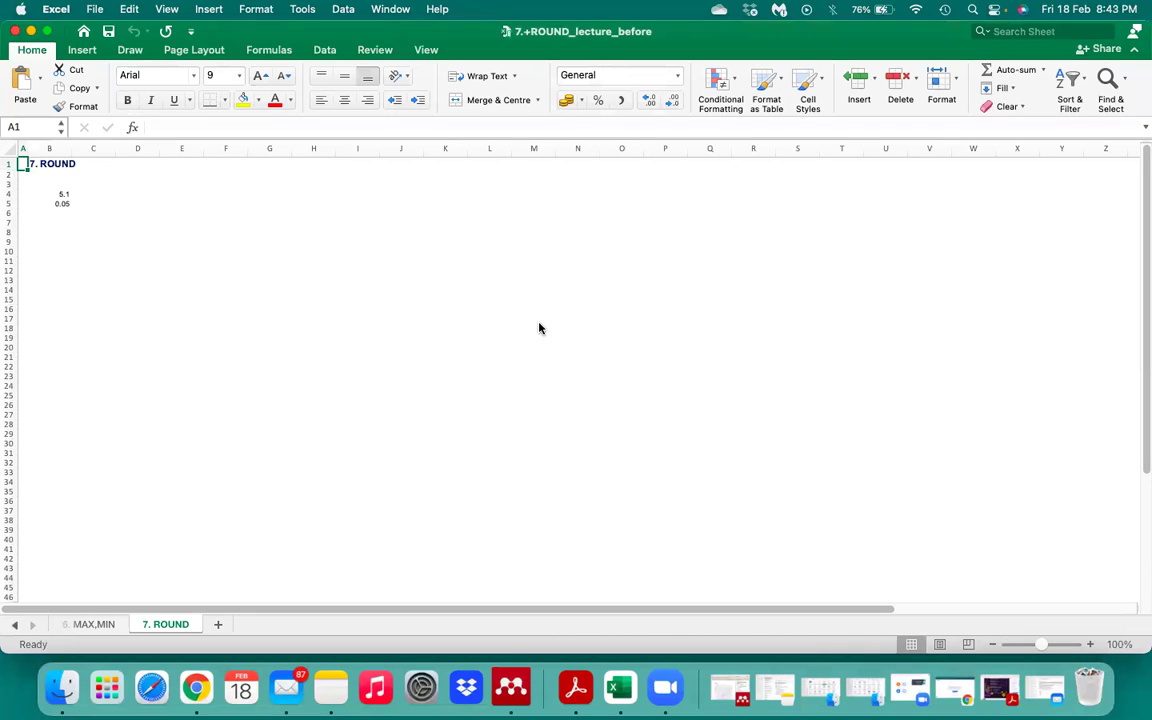
Step: Increase the font size of the entire ROUND sheet to 14
click(12, 150)
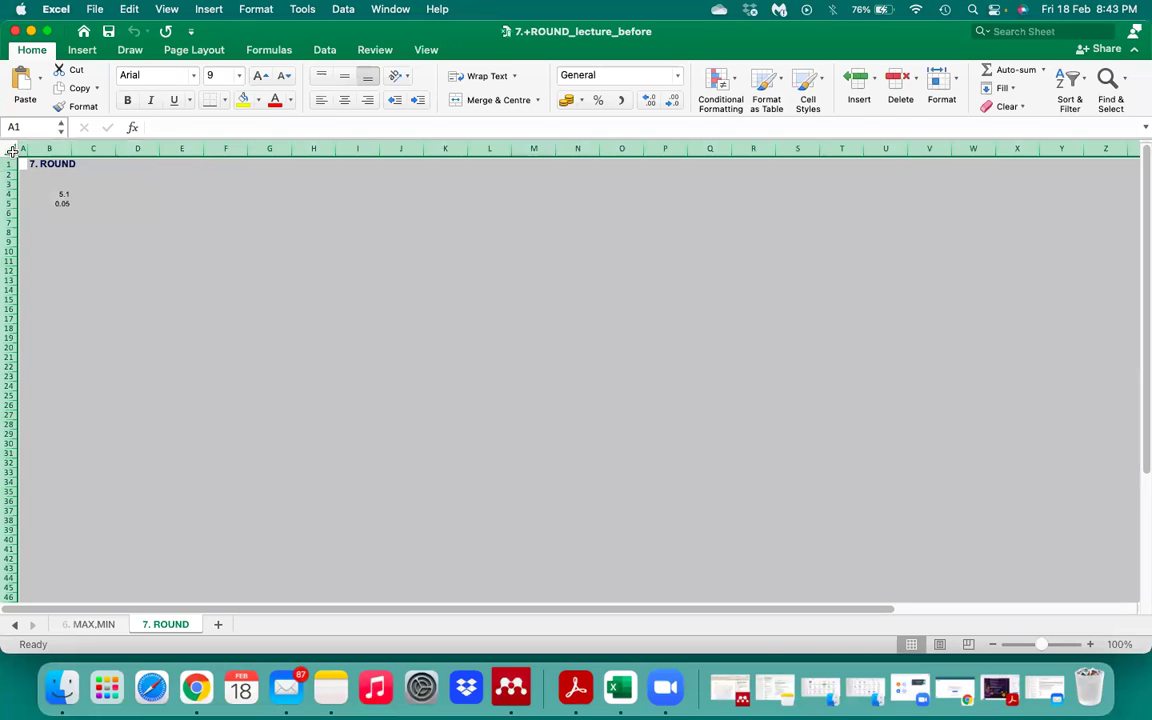
click(258, 76)
click(258, 76)
click(258, 76)
click(258, 76)
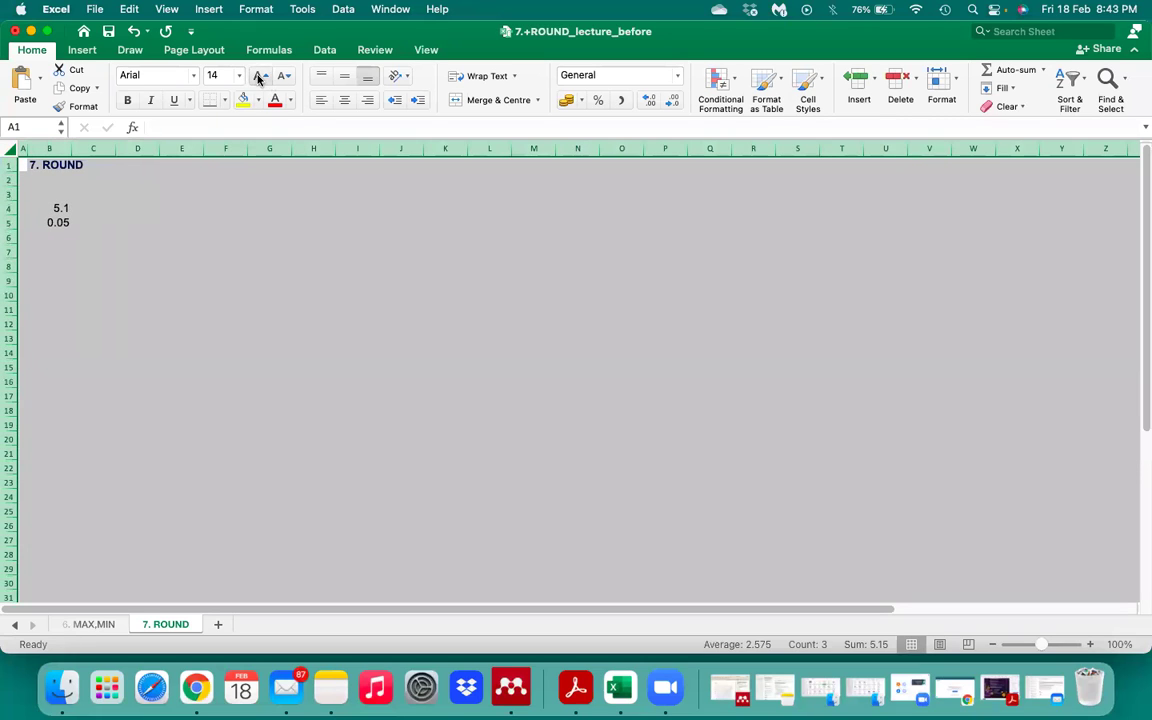
click(85, 207)
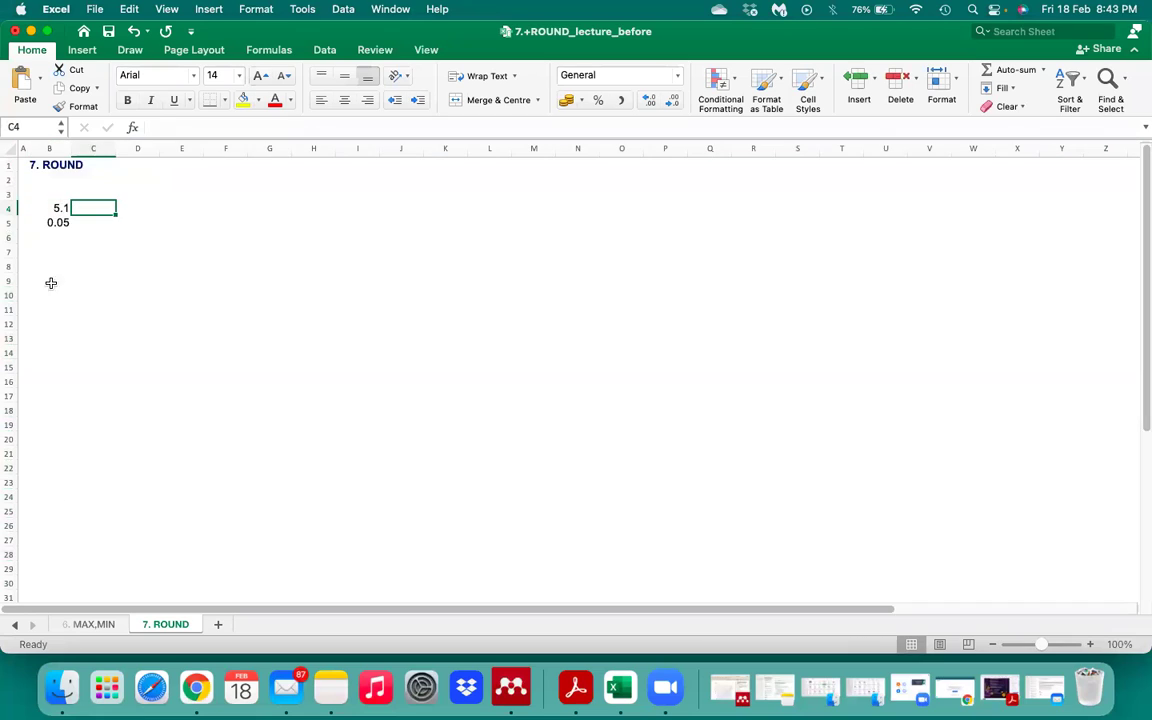
text(=)
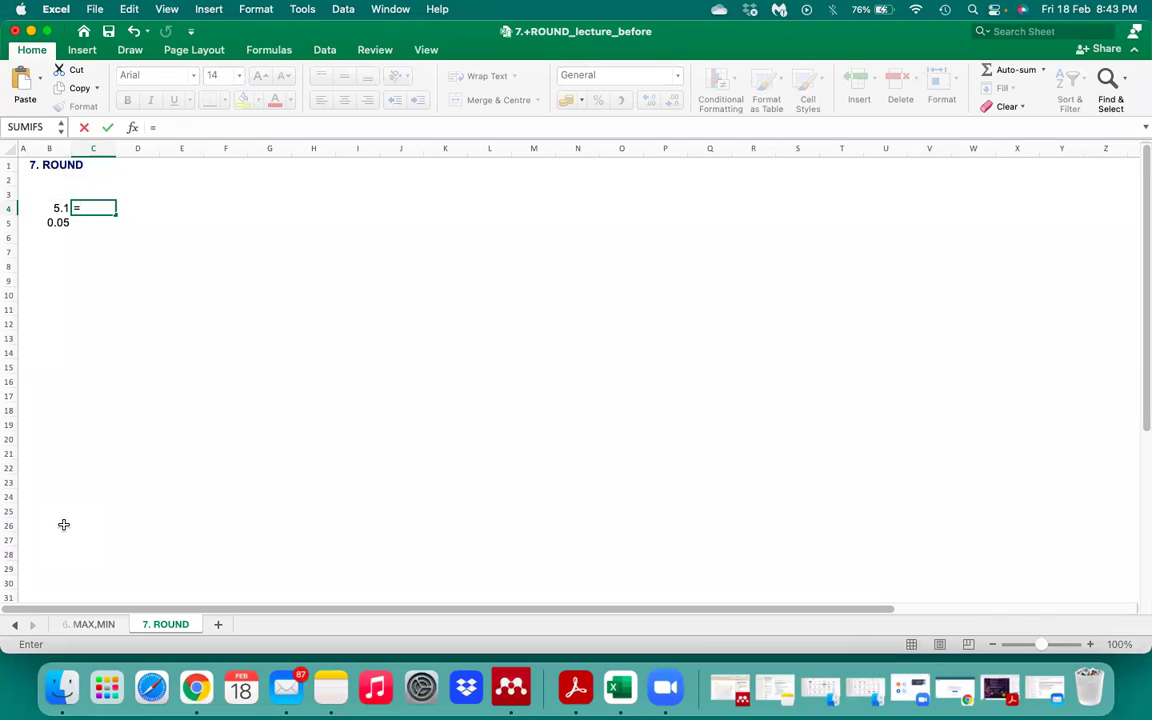
text(Round)
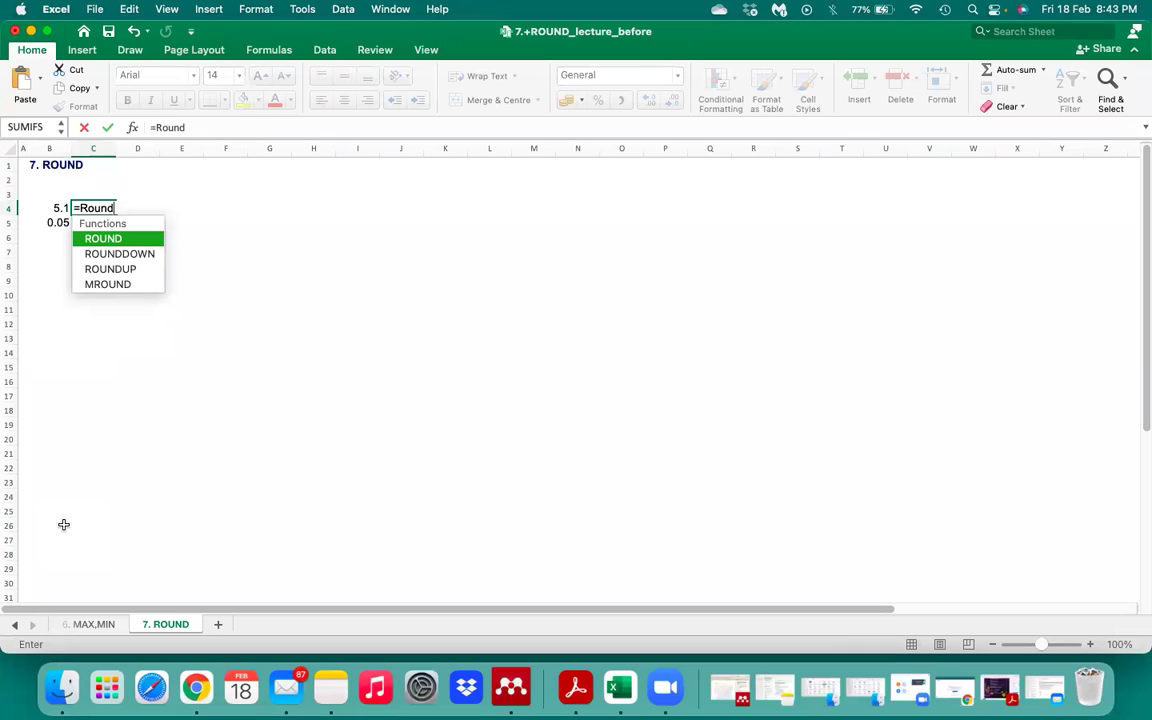
key(Tab)
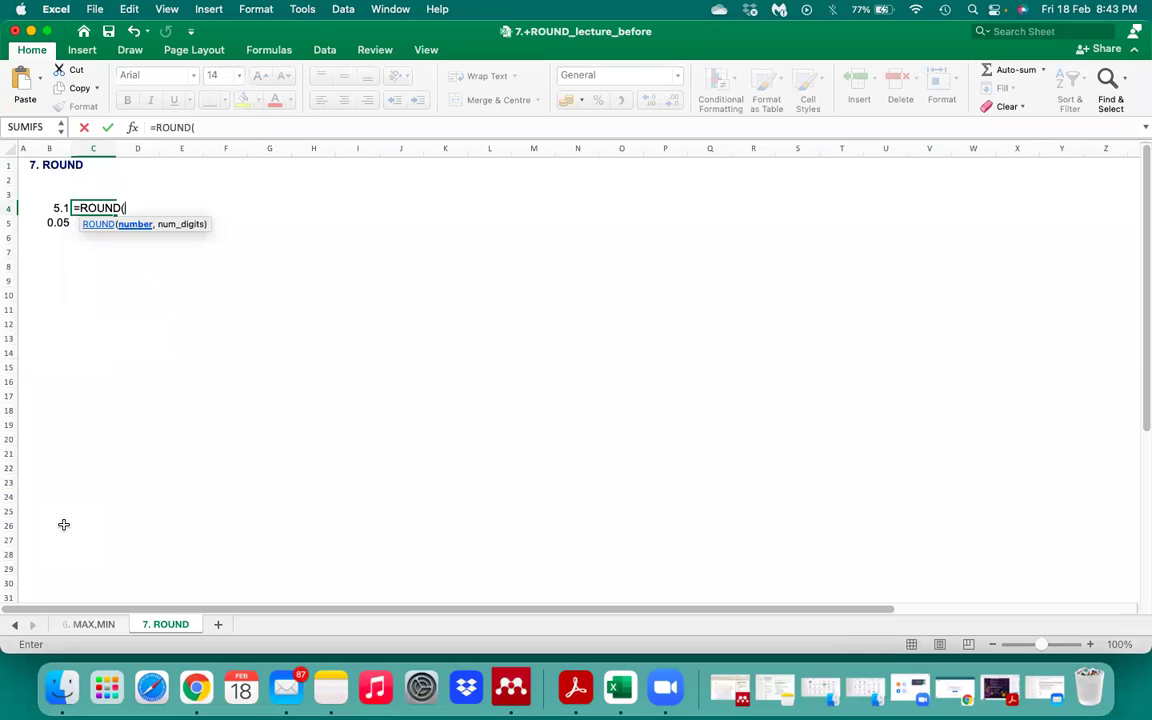
click(52, 208)
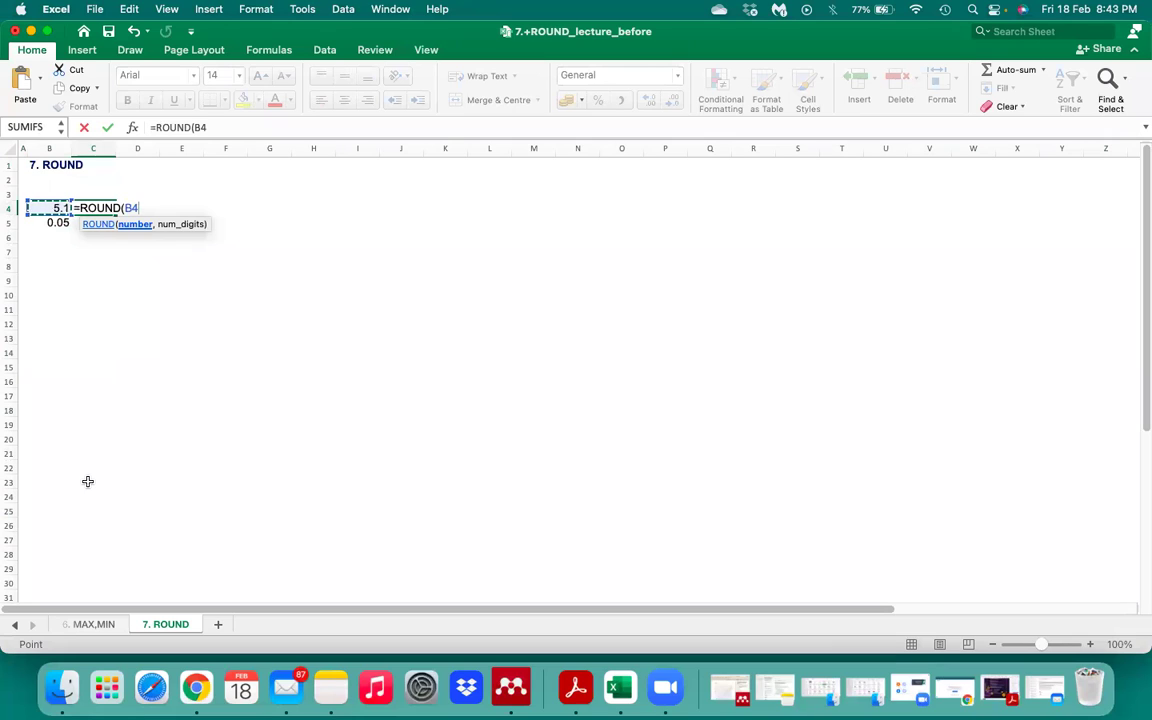
text(,)
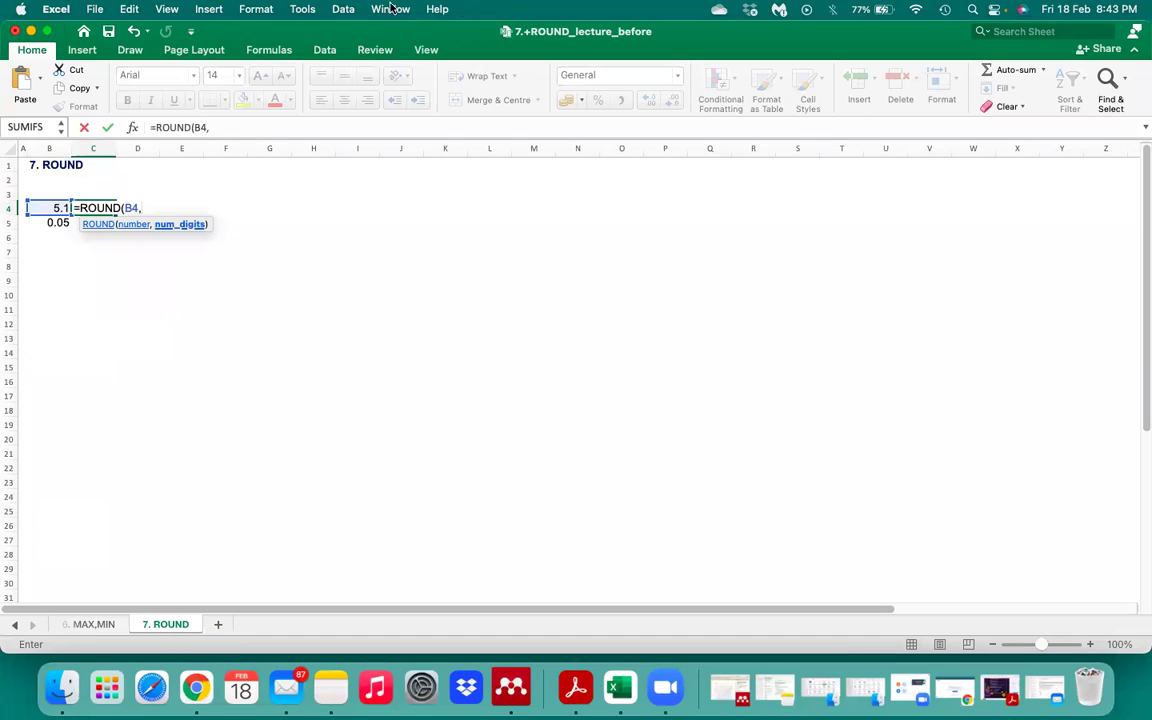
key(Escape)
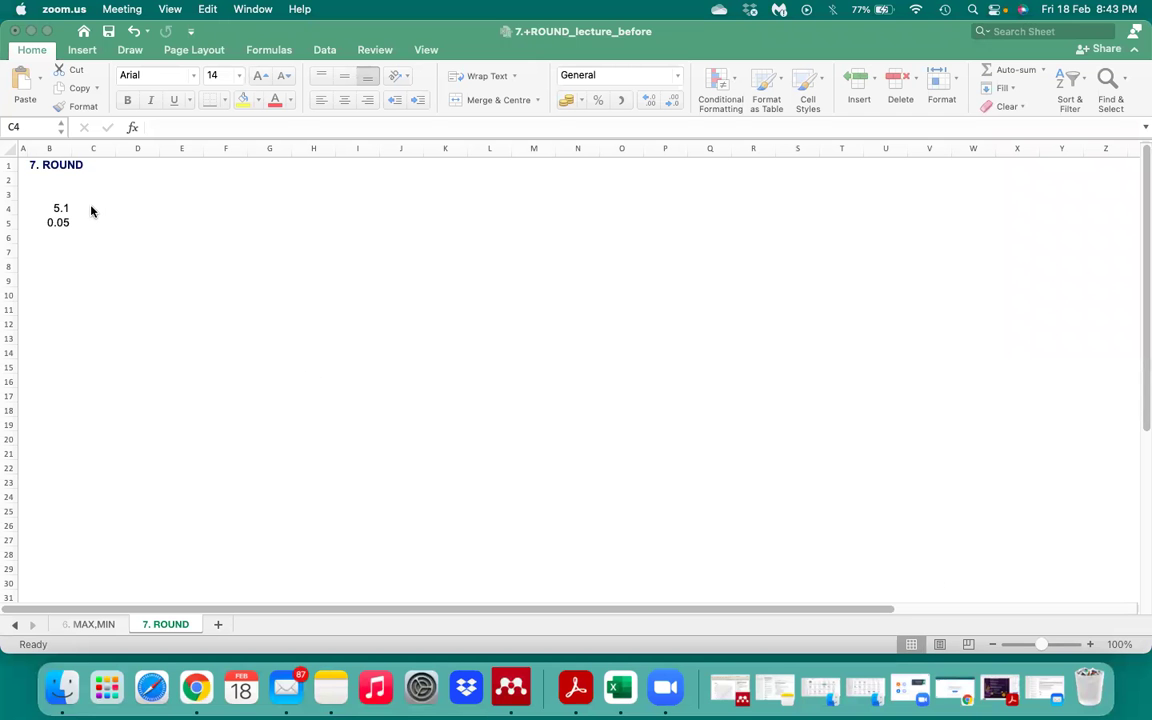
Step: Enter =ROUND(B4,0) in C4 to round the number in B4 to zero decimal places
click(91, 210)
text(=)
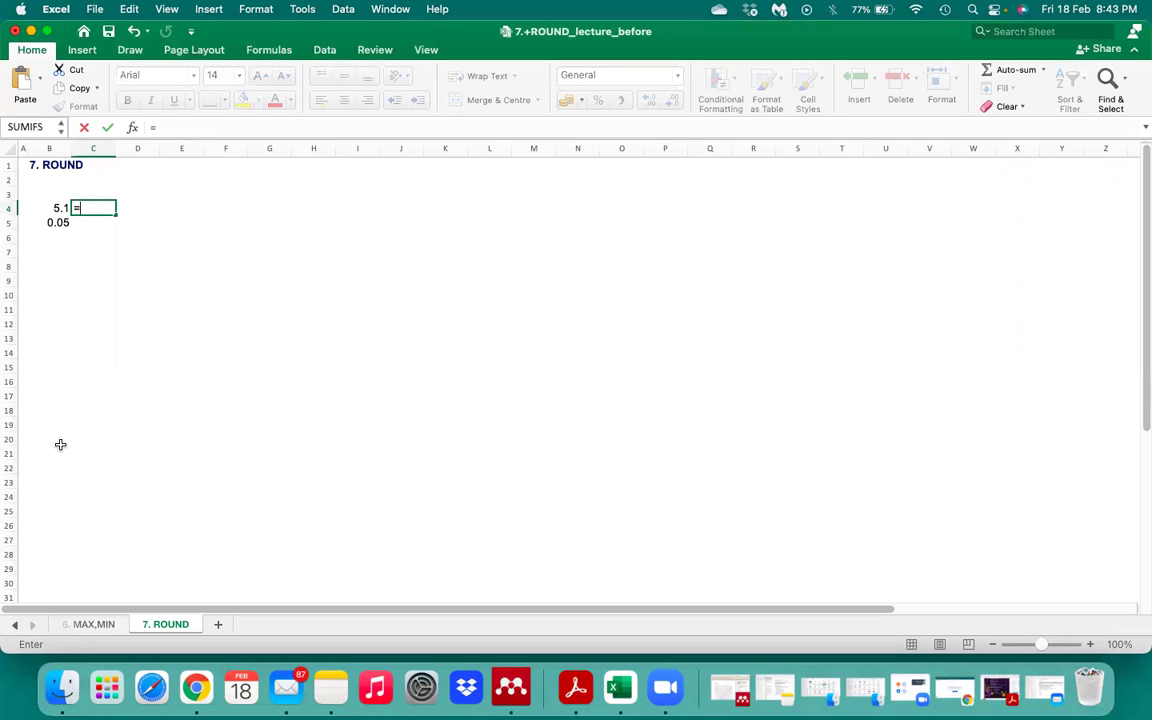
text(Roun)
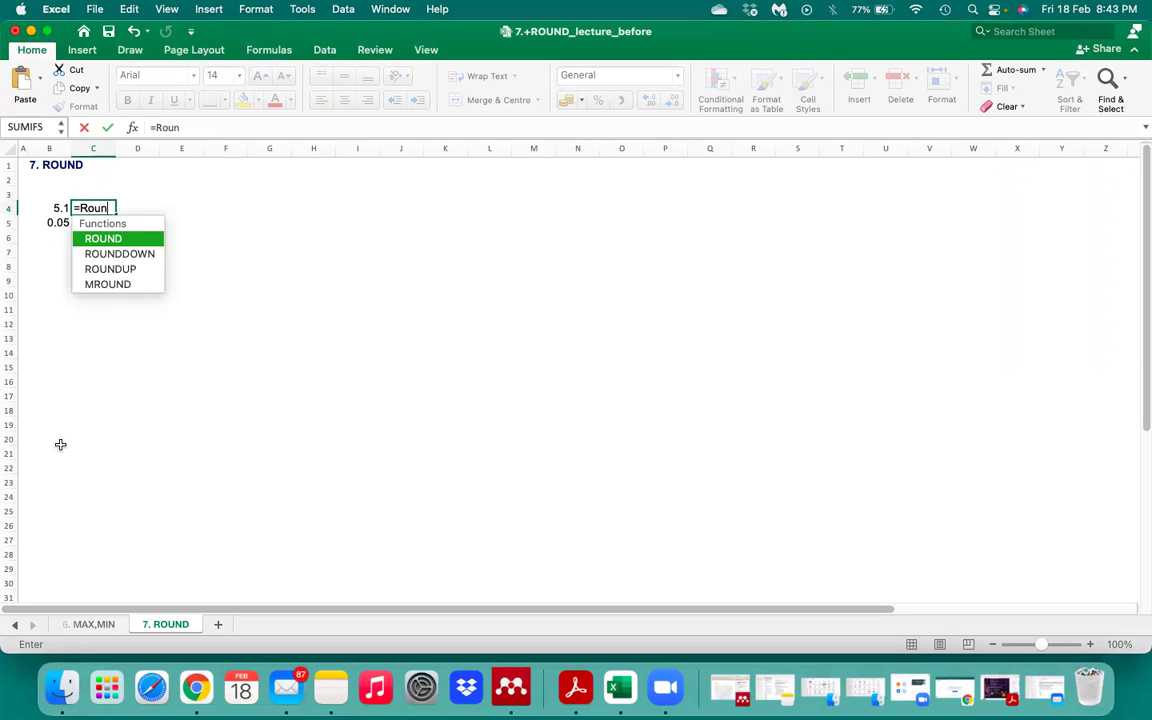
key(Tab)
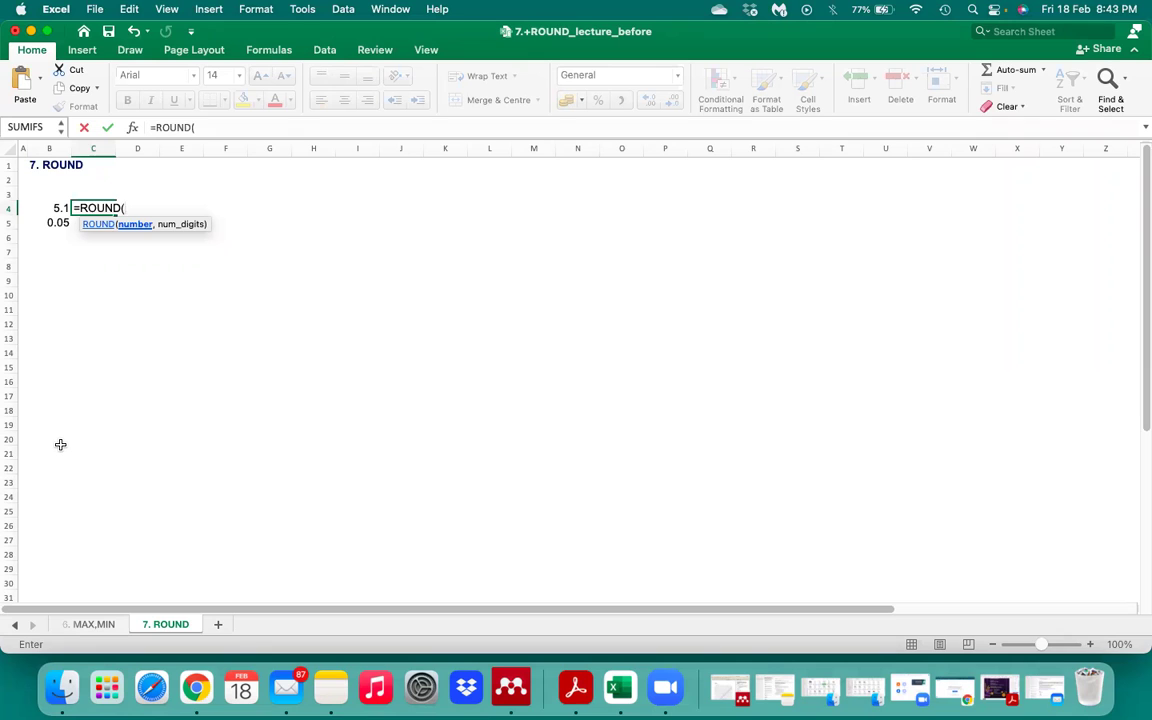
click(62, 209)
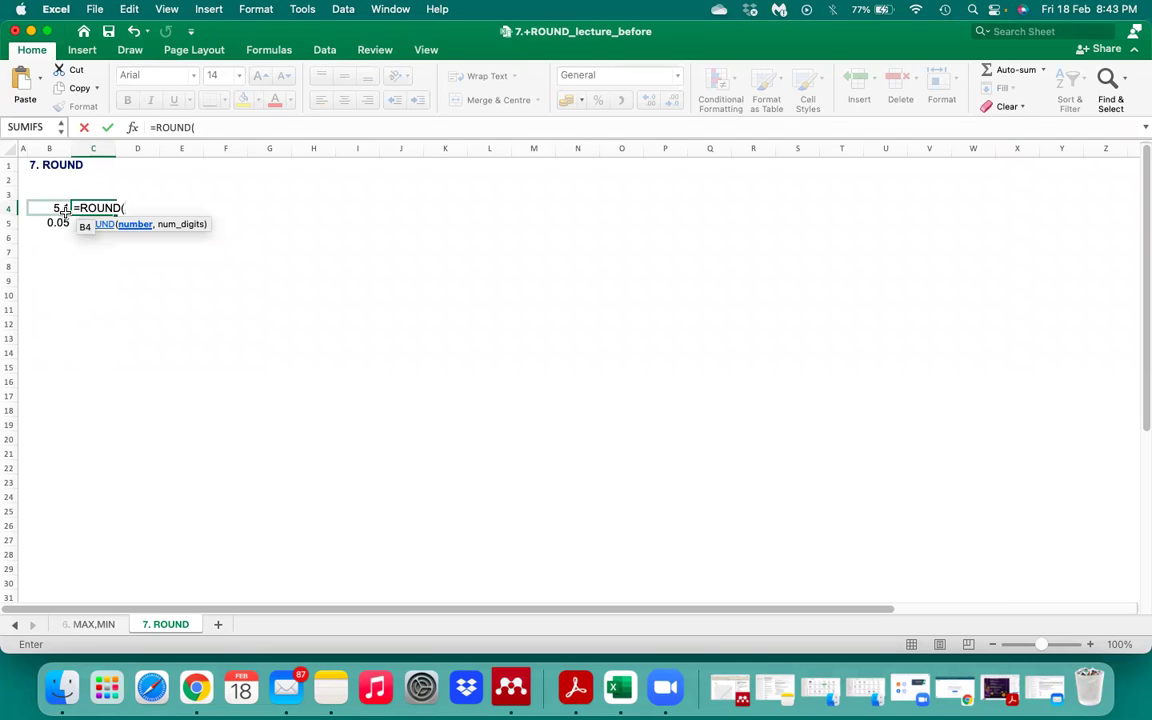
text(,)
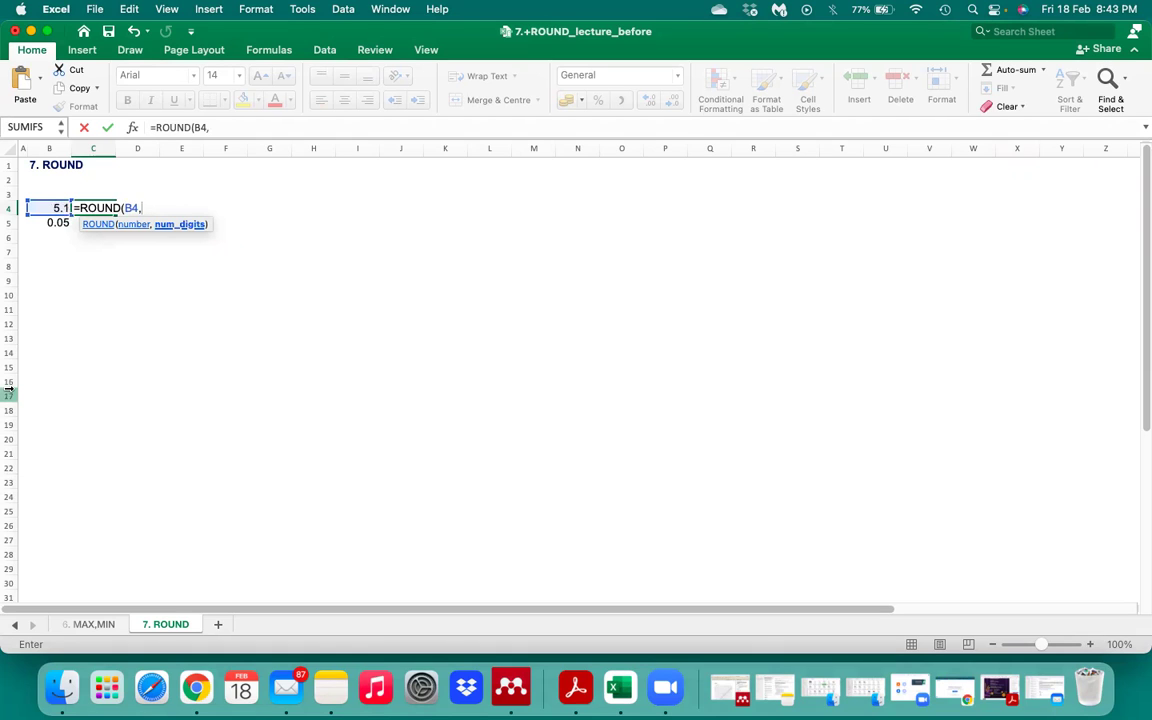
text(0))
key(Return)
key(Up)
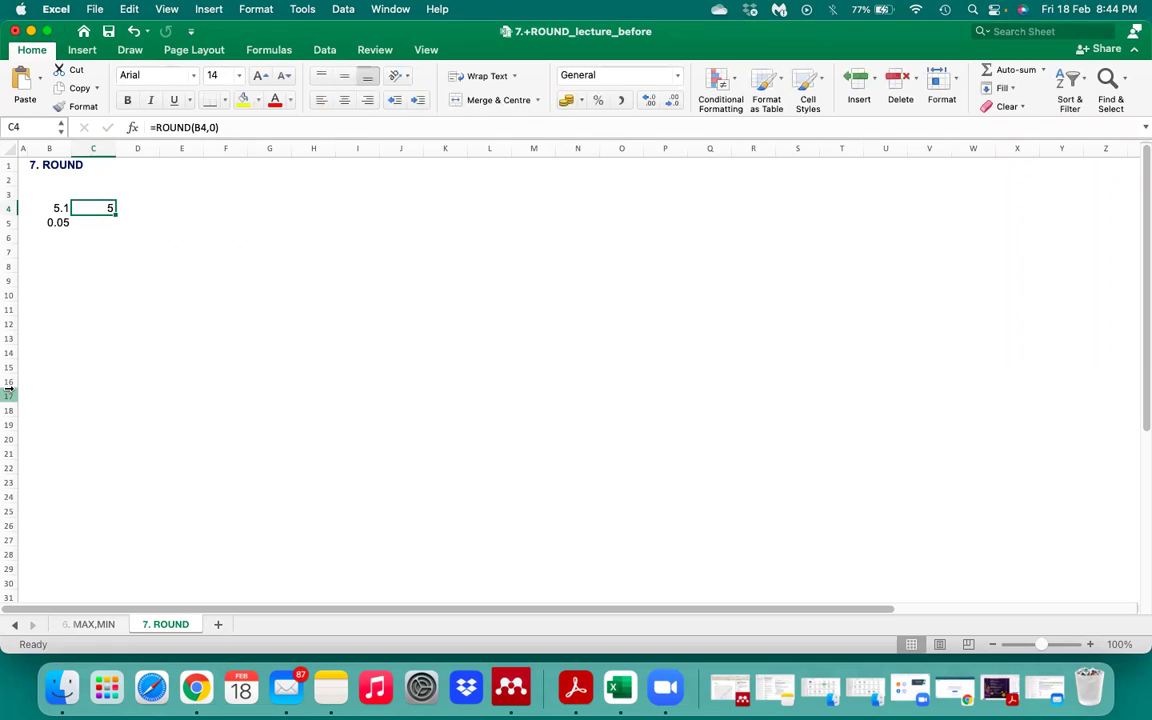
key(Down)
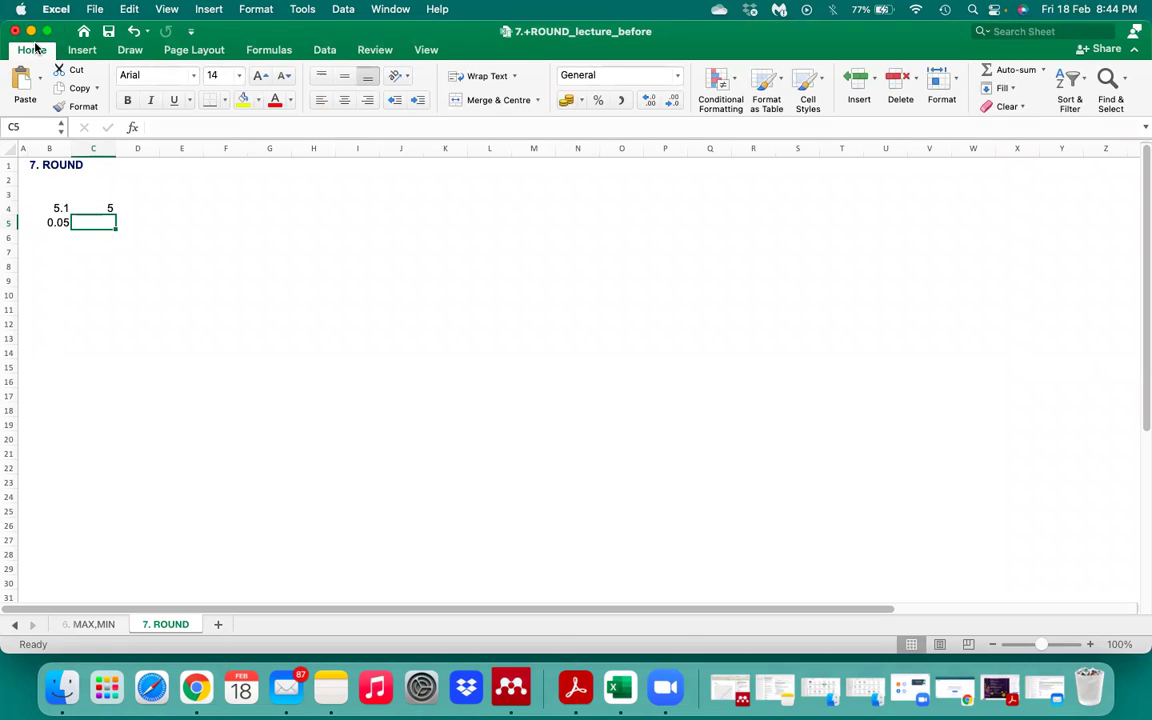
Step: Close the ROUND workbook without saving and open 8.+VLOOKUP,+HLOOKUP_lecture_before.xlsm with macros disabled
click(14, 33)
click(595, 410)
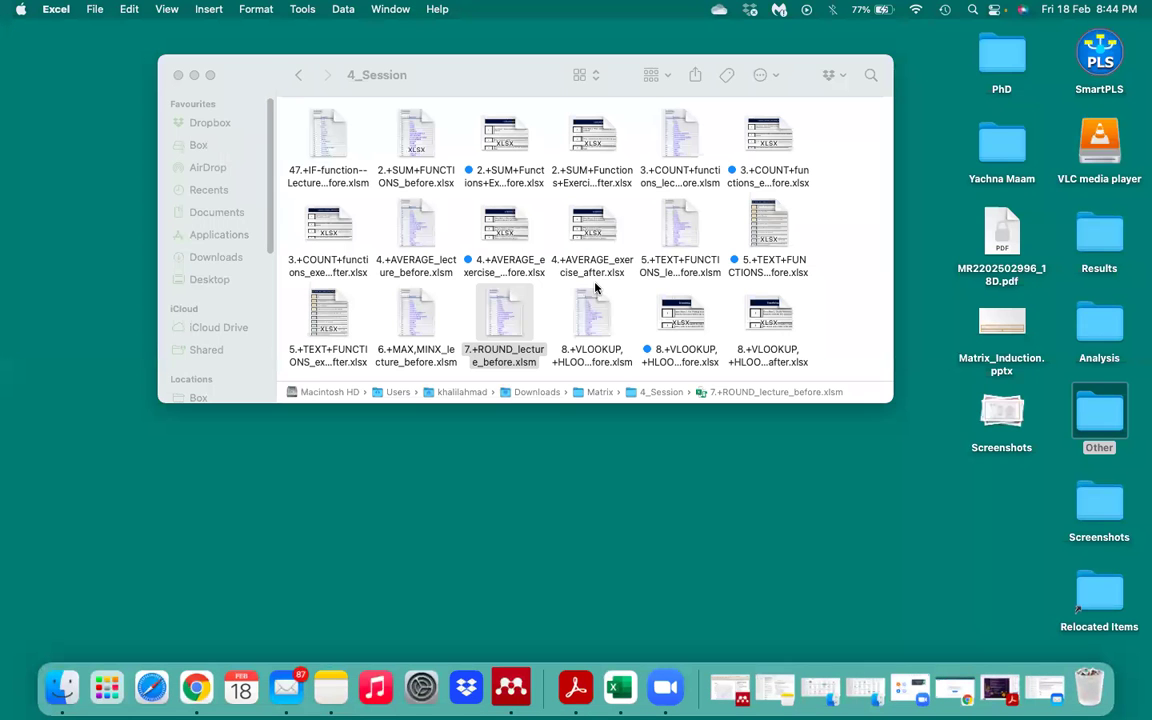
click(519, 318)
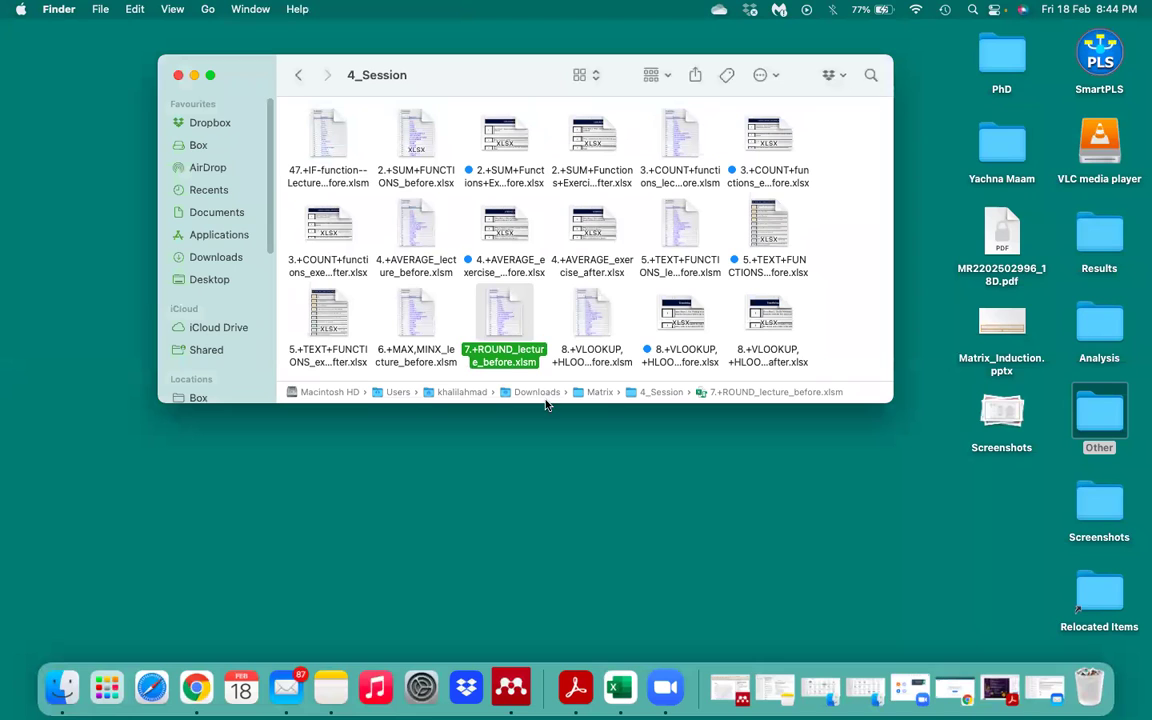
double_click(587, 321)
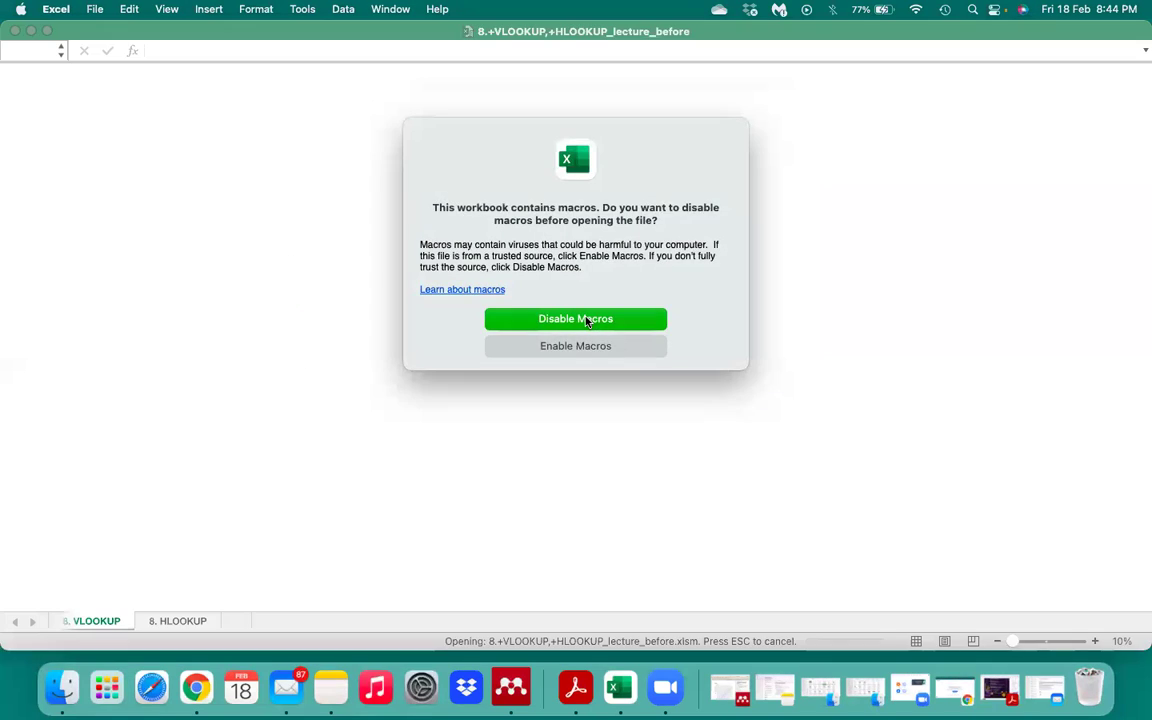
click(587, 319)
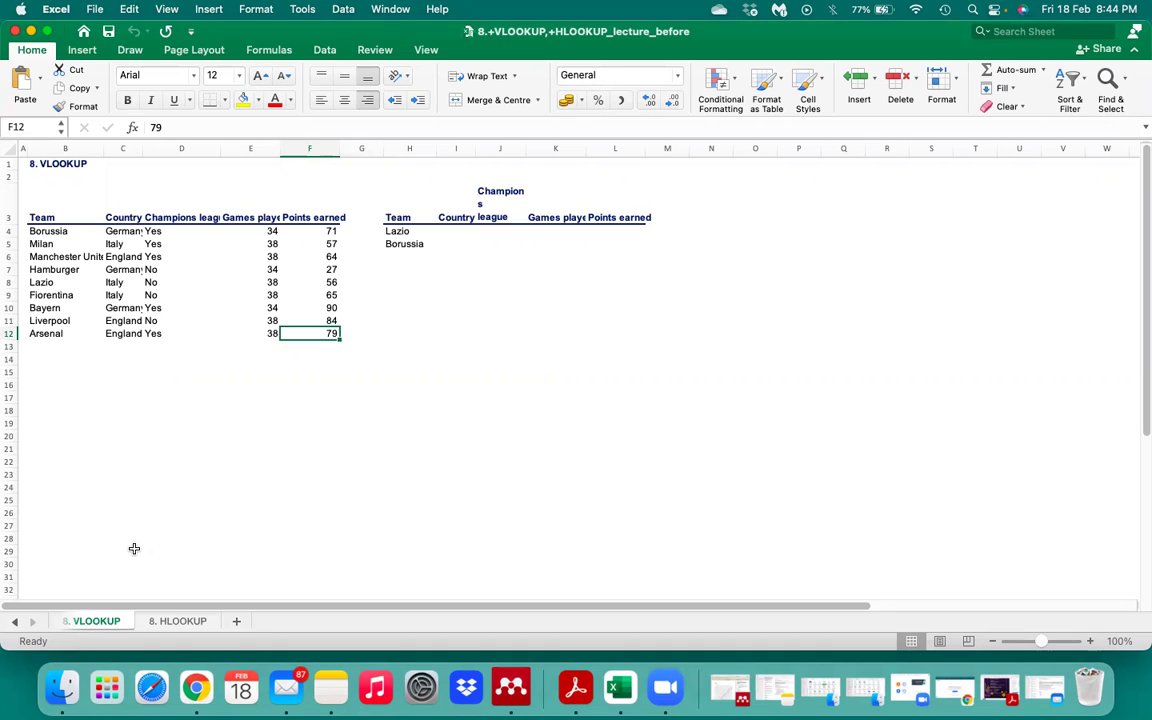
Step: Fit column E to its Games played header, narrow column J slightly, and widen column K to 17.00
double_click(281, 147)
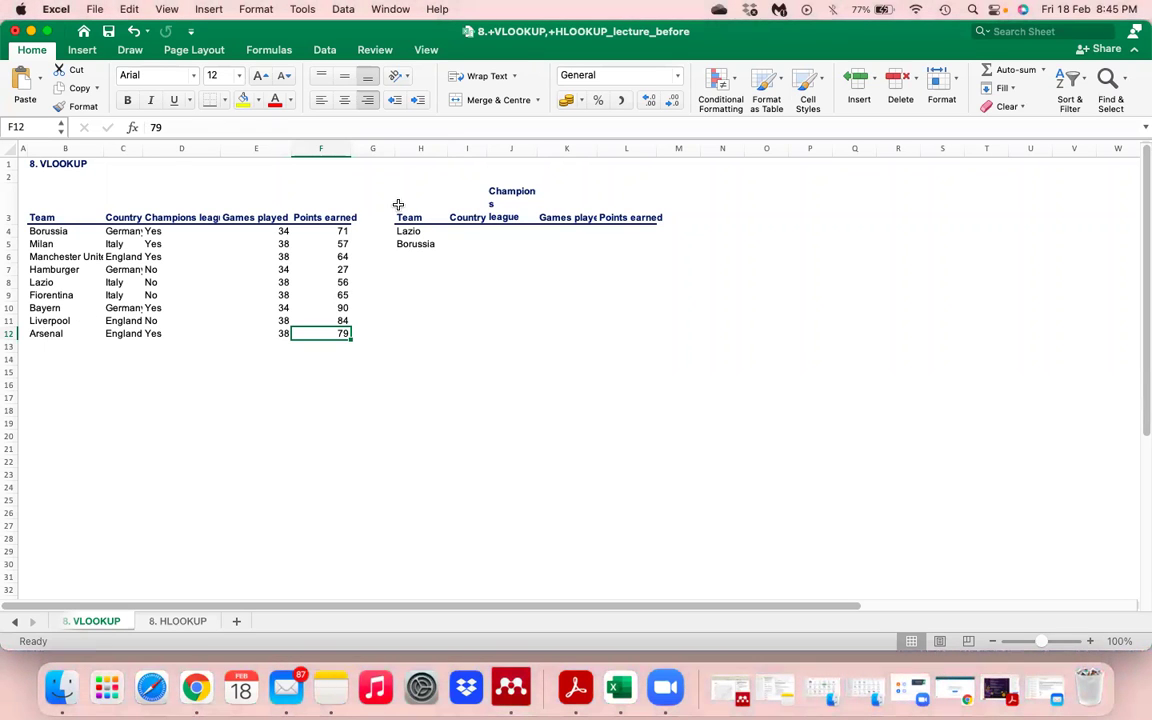
drag(538, 149, 534, 149)
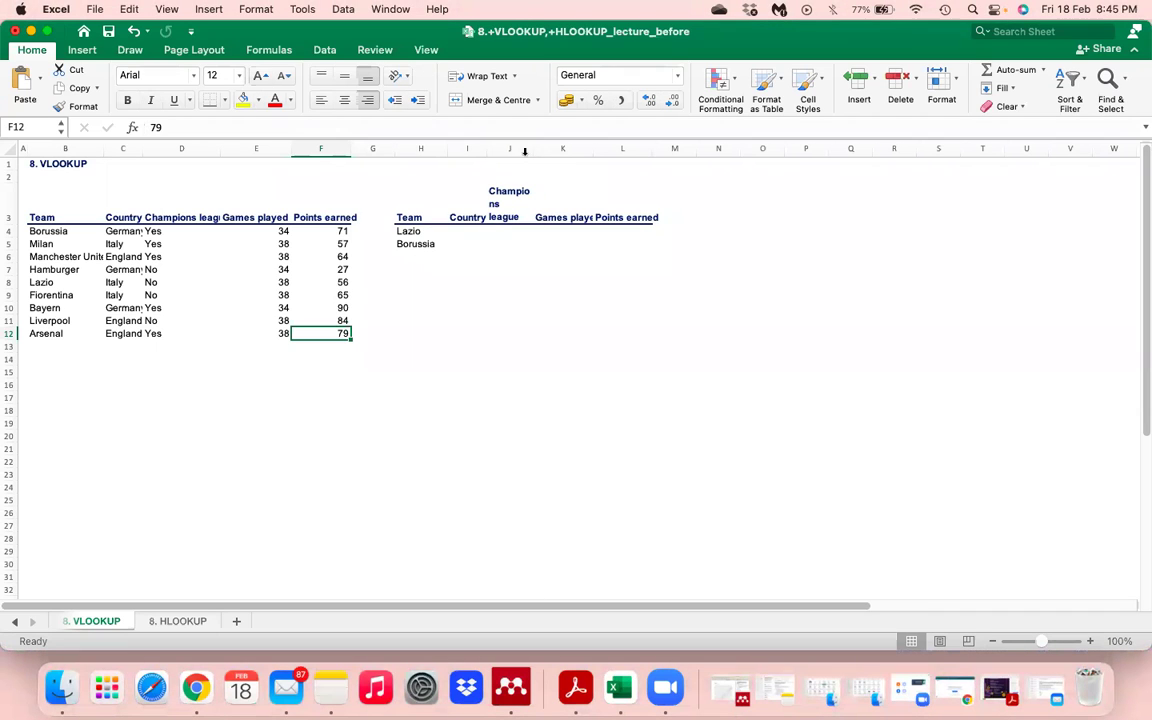
click(471, 221)
key(Right)
key(Right)
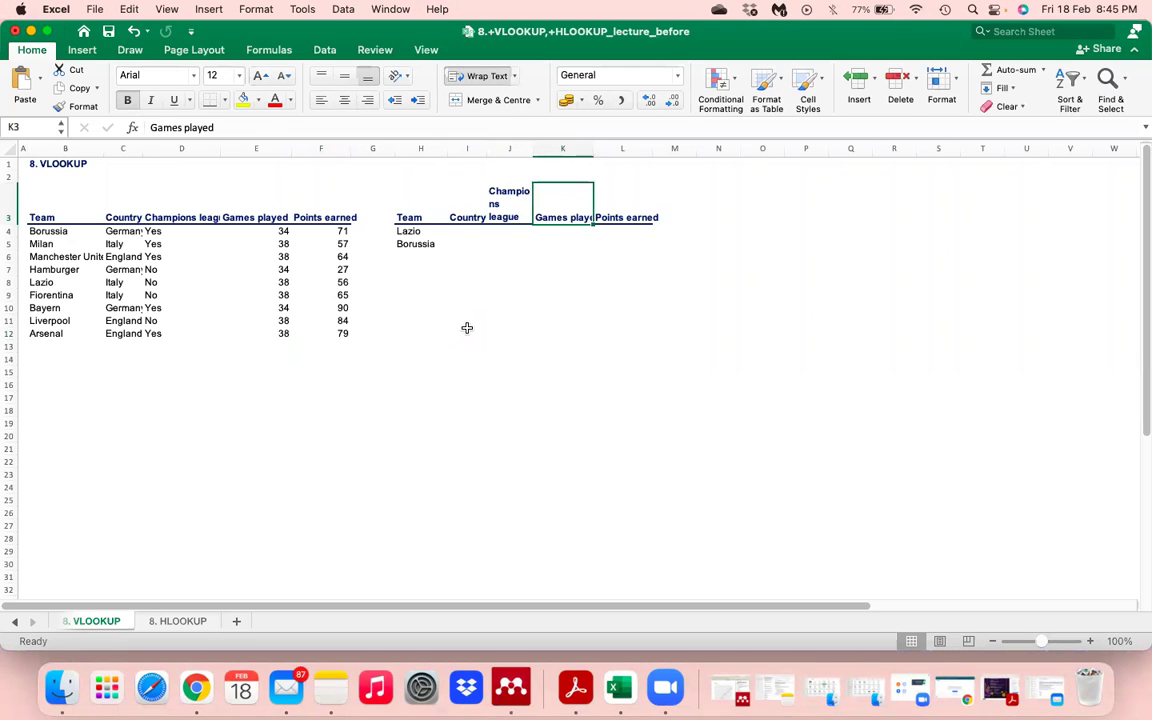
drag(594, 148, 619, 148)
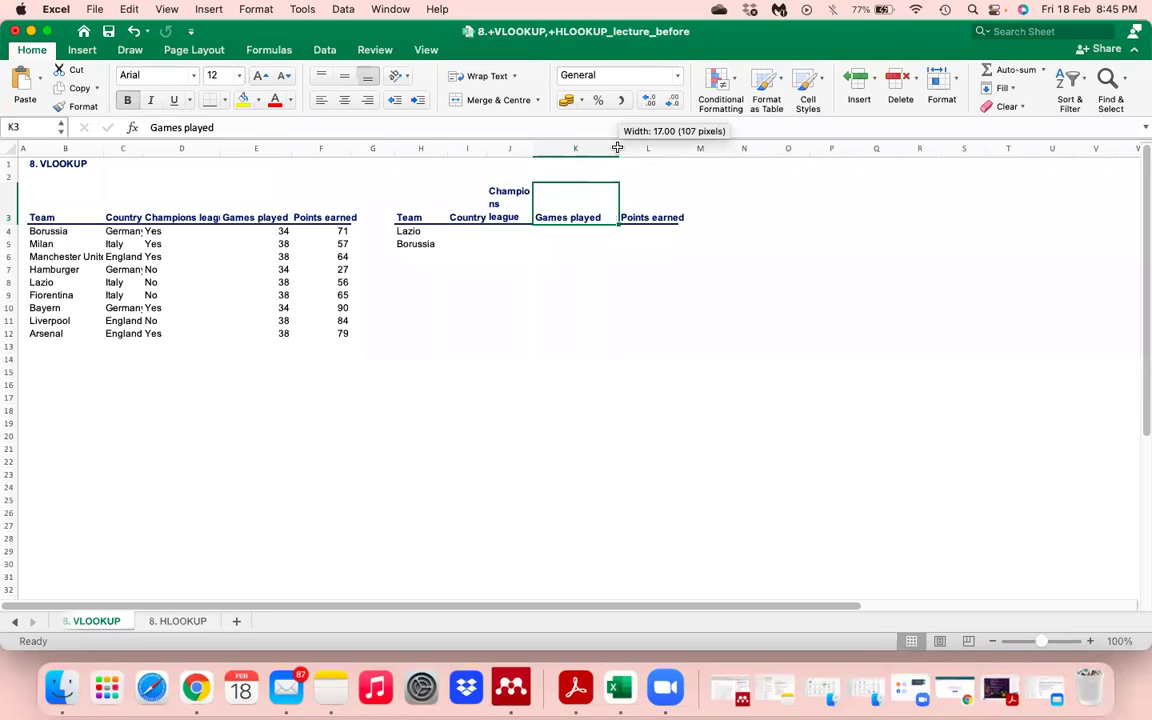
click(463, 232)
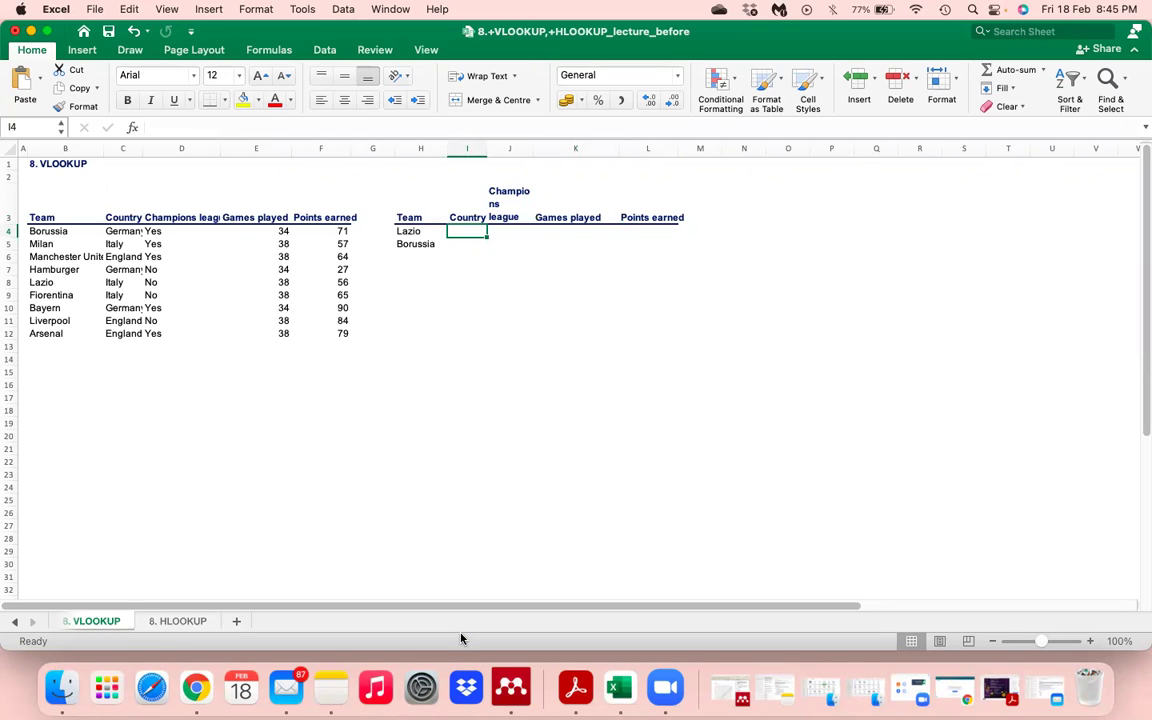
text(=Vloo)
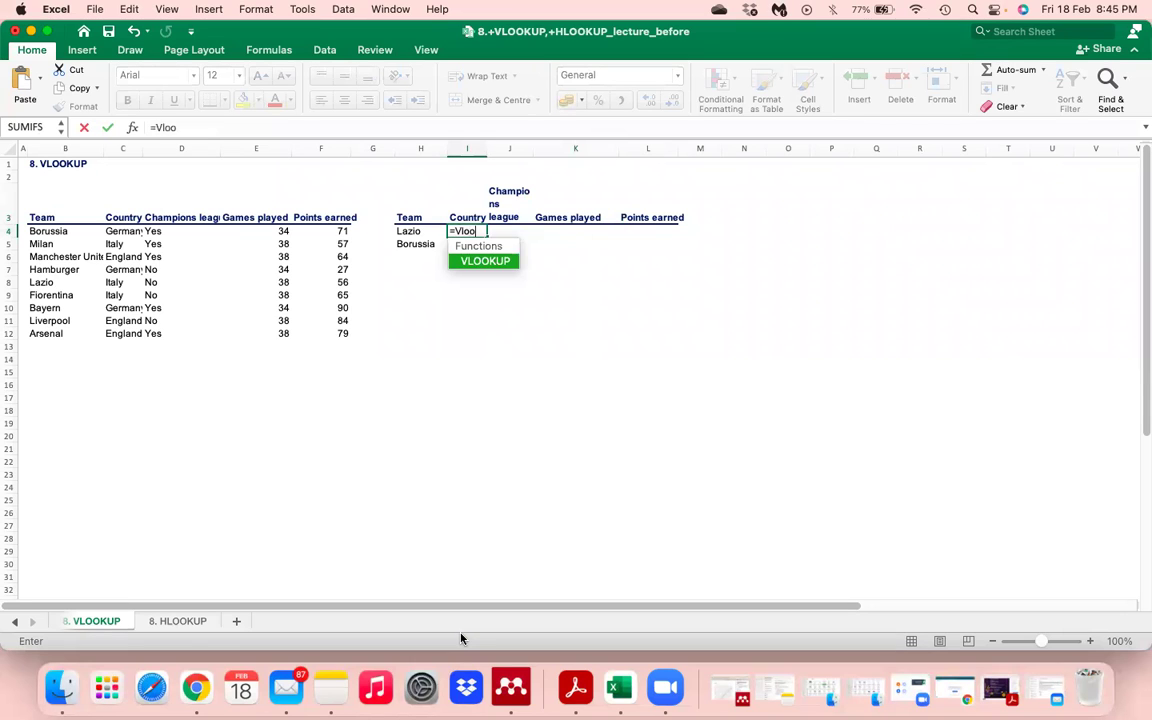
key(Tab)
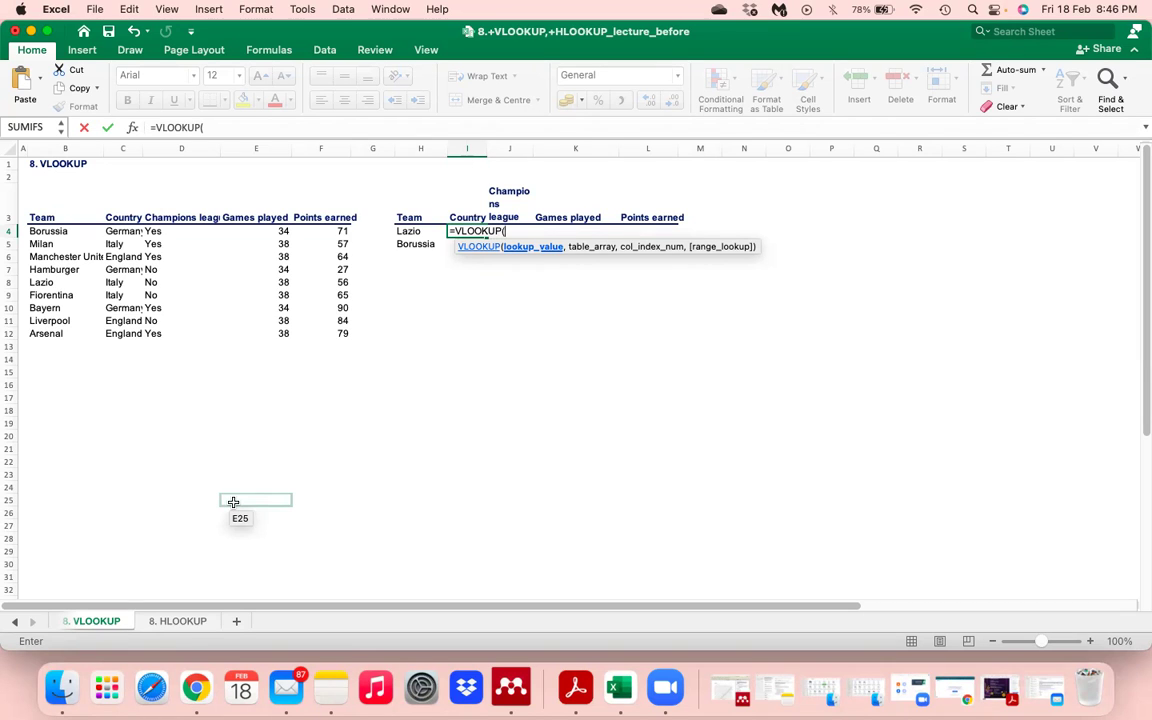
key(BackSpace)
key(BackSpace)
key(BackSpace)
key(BackSpace)
key(BackSpace)
key(BackSpace)
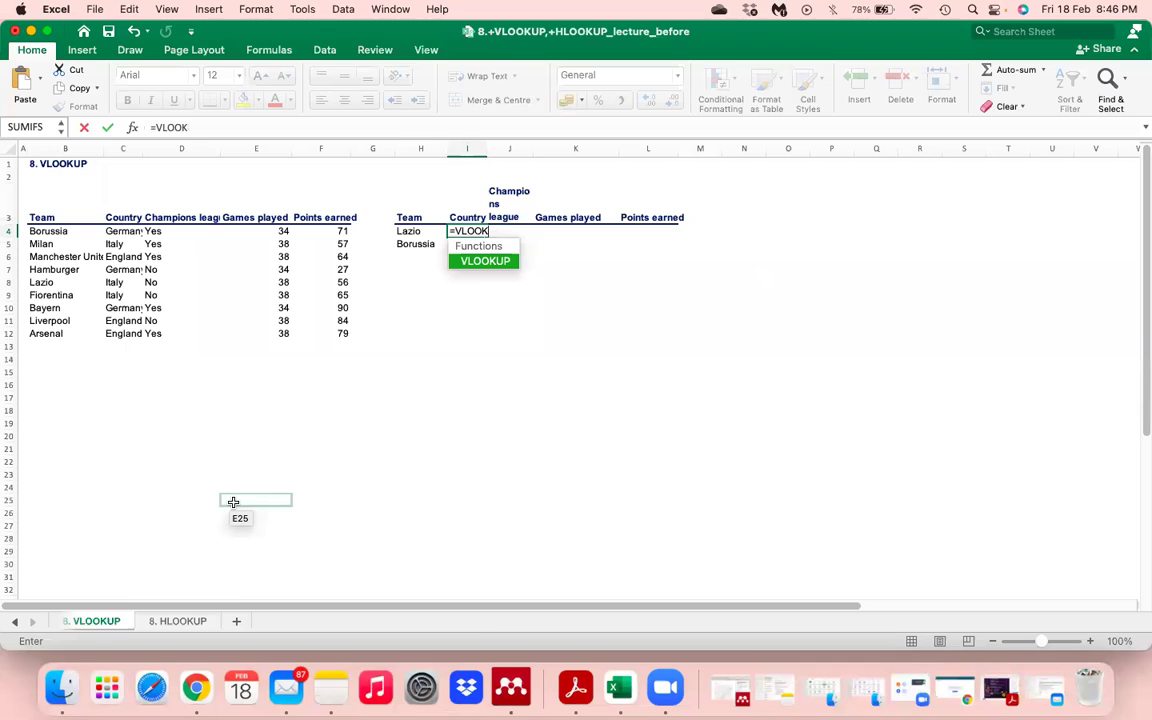
key(BackSpace)
key(BackSpace)
key(BackSpace)
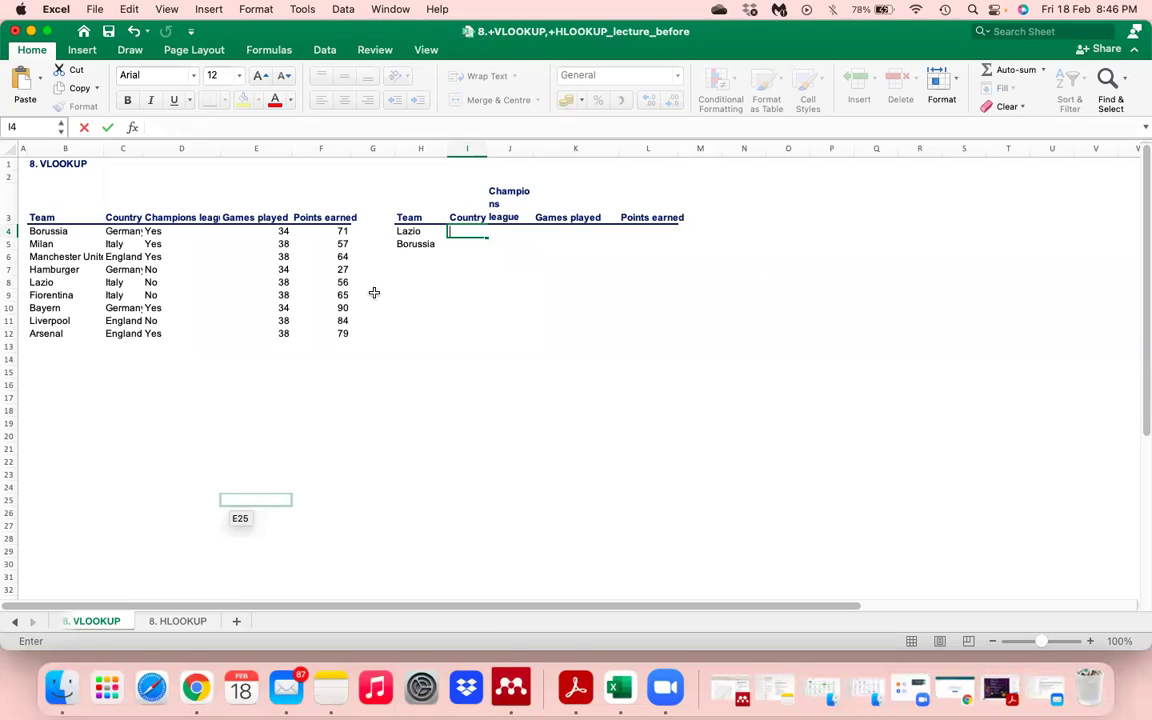
key(Escape)
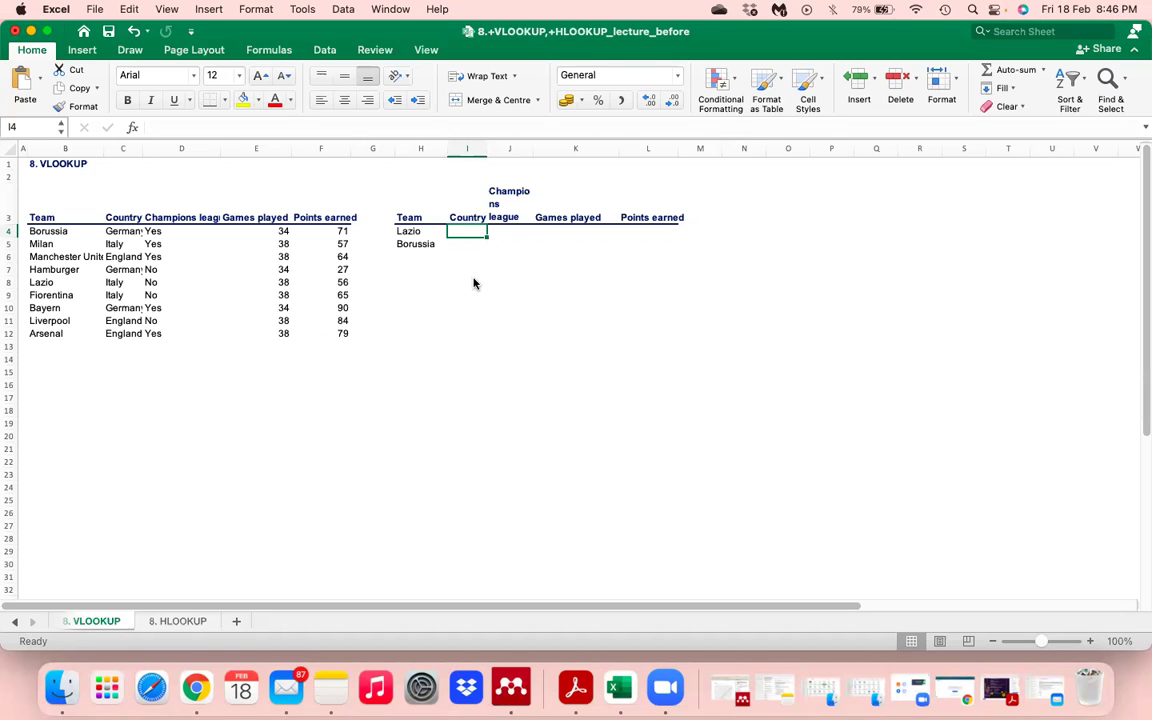
Step: Start a VLOOKUP formula in I4 with C4 as the lookup value
text(=V)
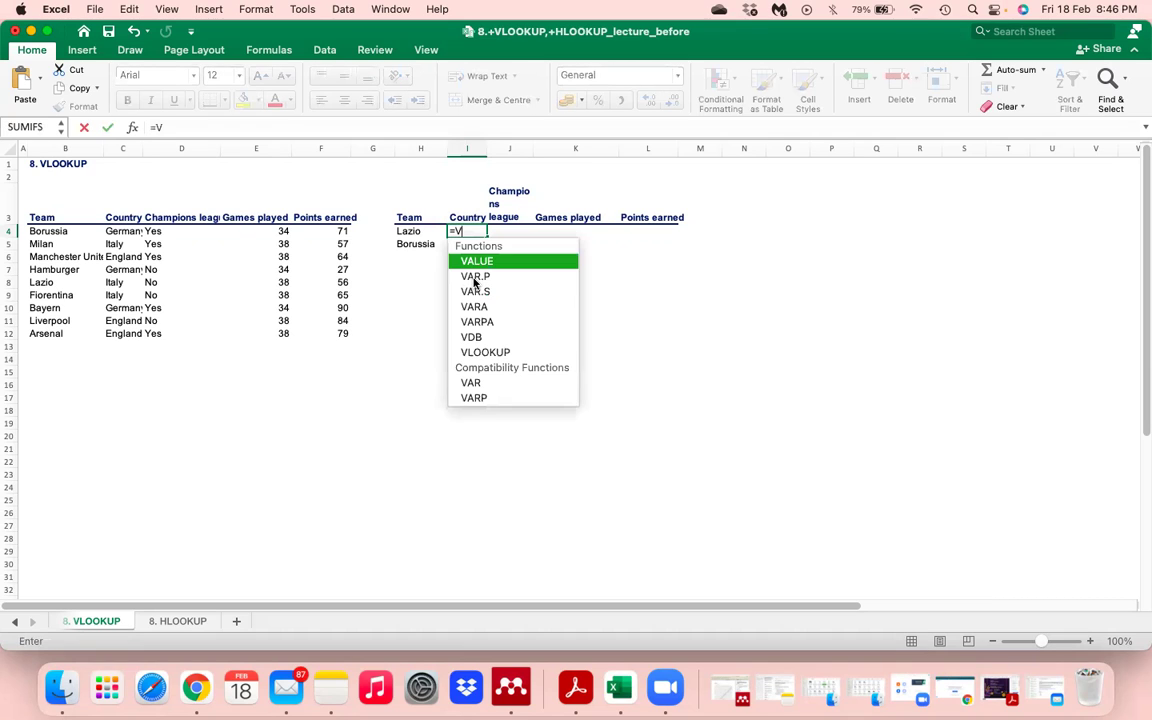
text(loo)
key(Tab)
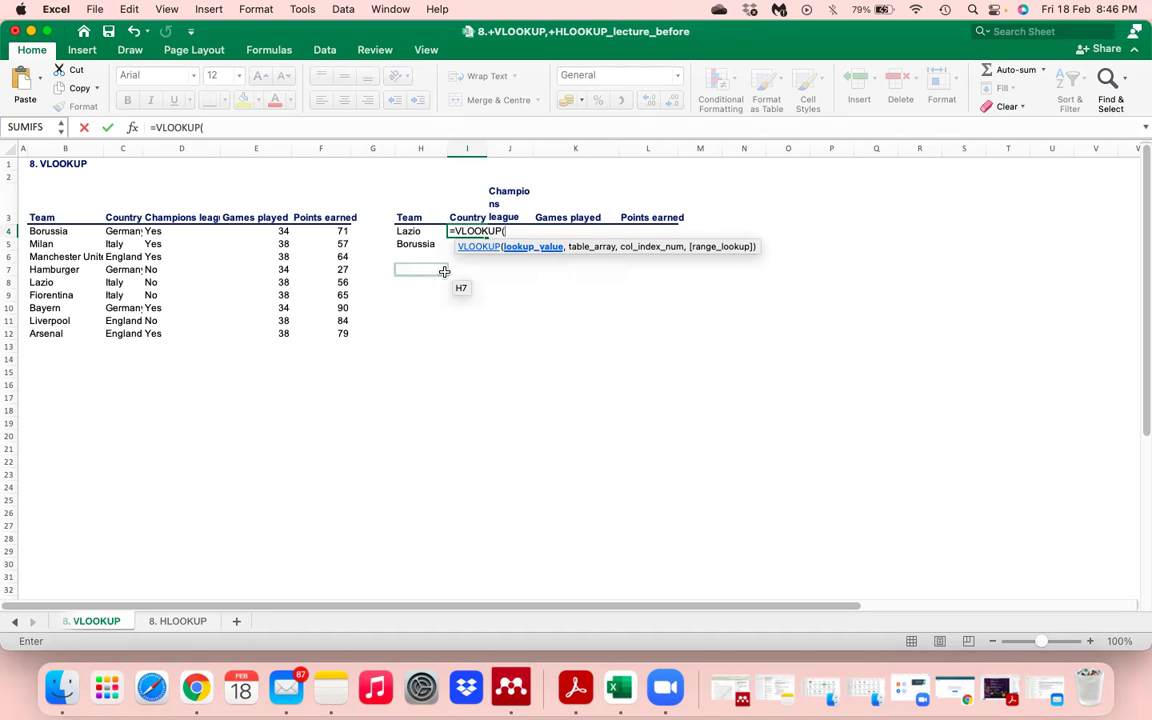
click(133, 233)
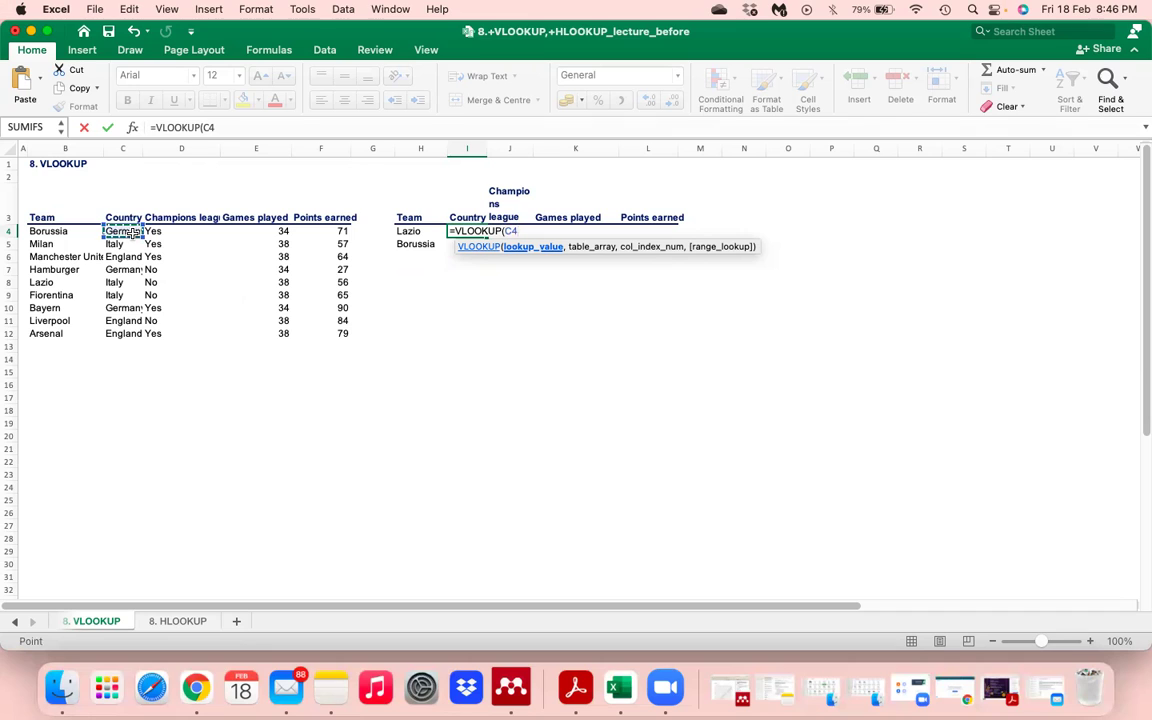
text(,)
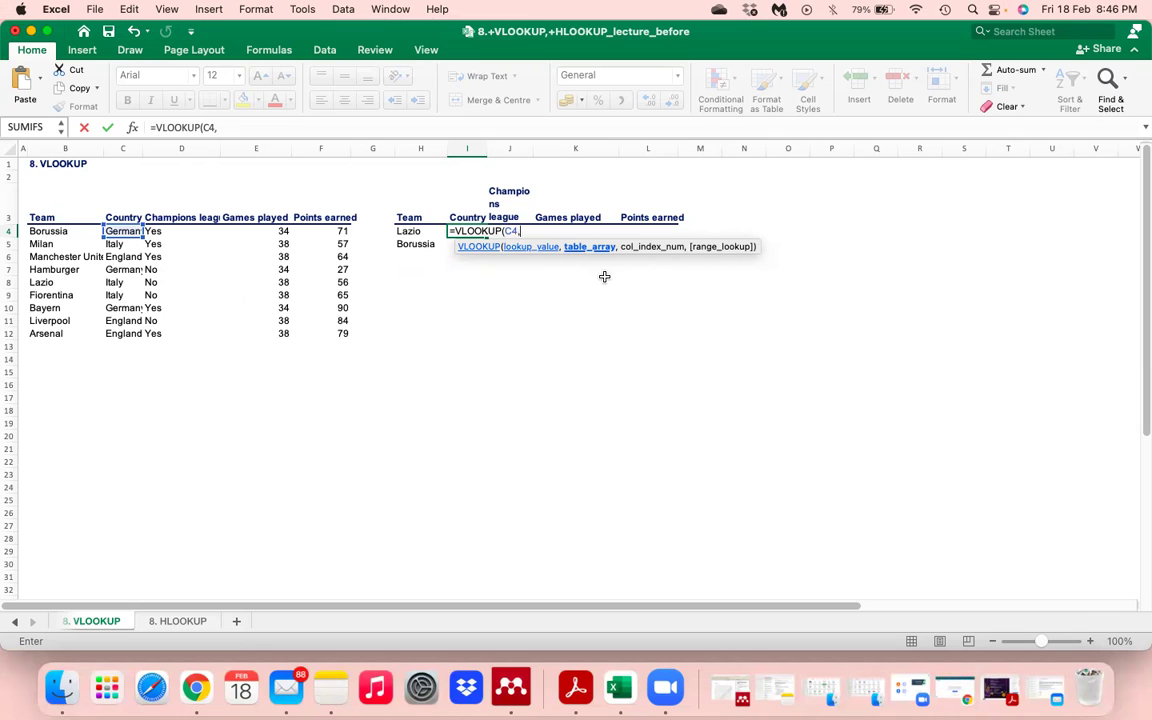
Step: Set the team data in B4:F12 as the table array of the I4 formula
click(45, 231)
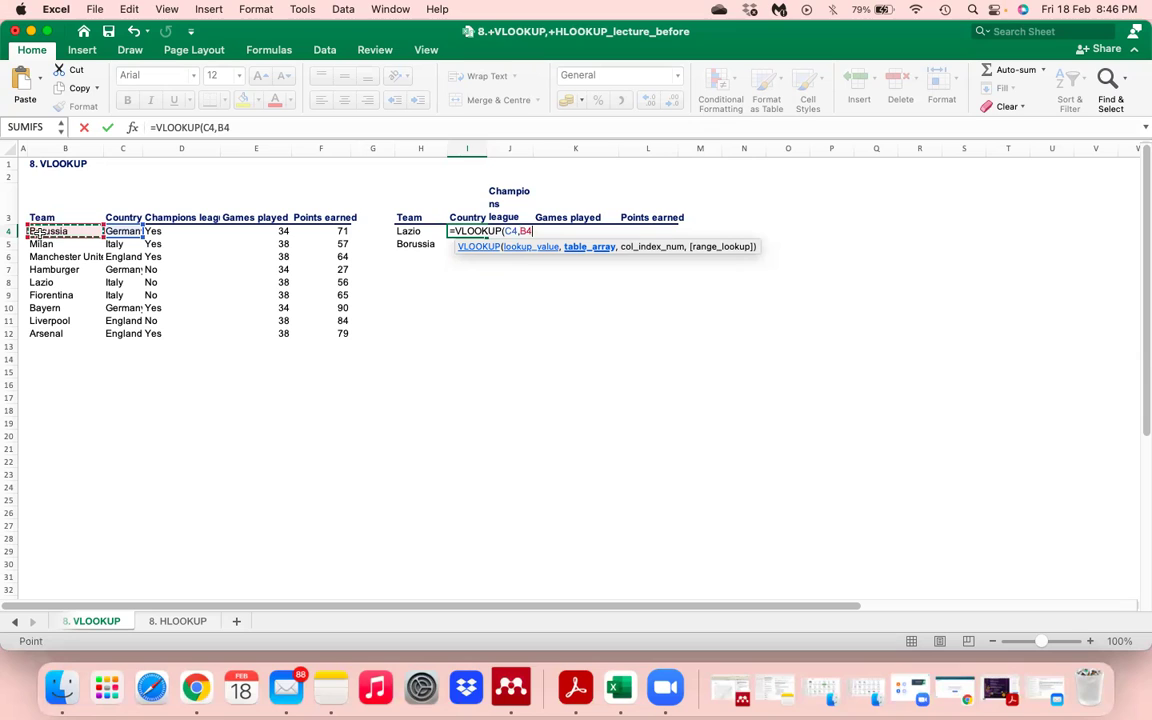
key(shift+Right)
key(shift+Right)
key(shift+Right)
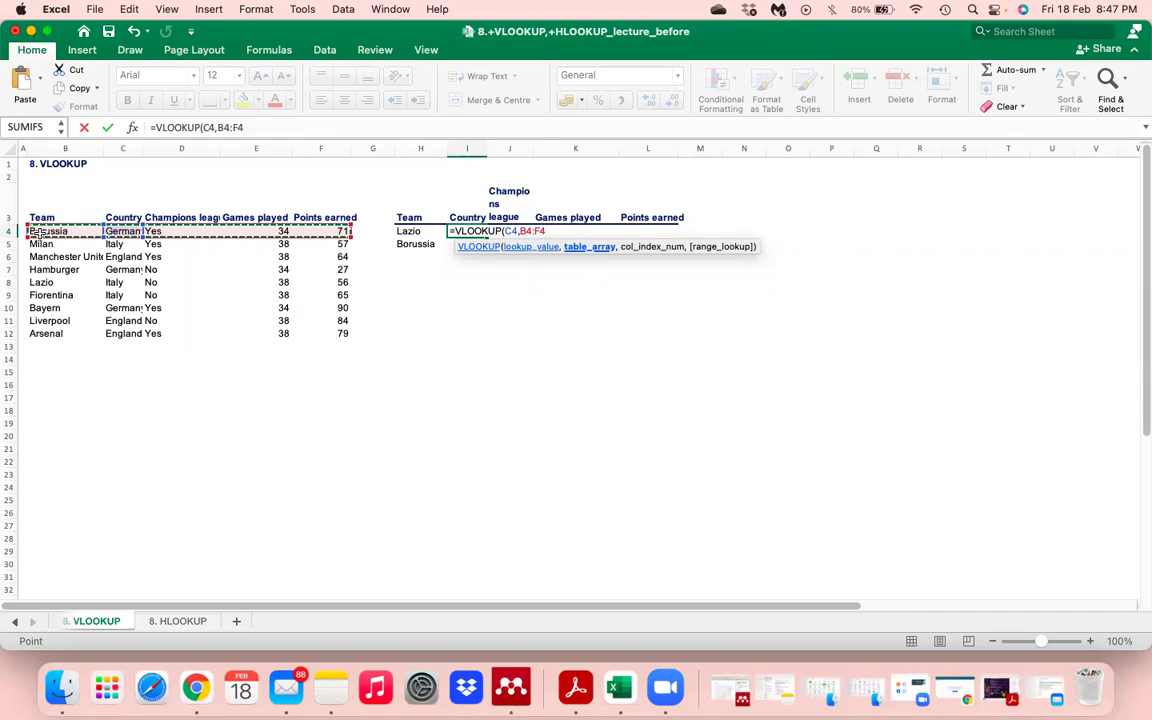
key(shift+Down)
key(shift+Down)
key(shift+Down)
key(shift+Down)
key(shift+Down)
key(shift+Down)
key(shift+Down)
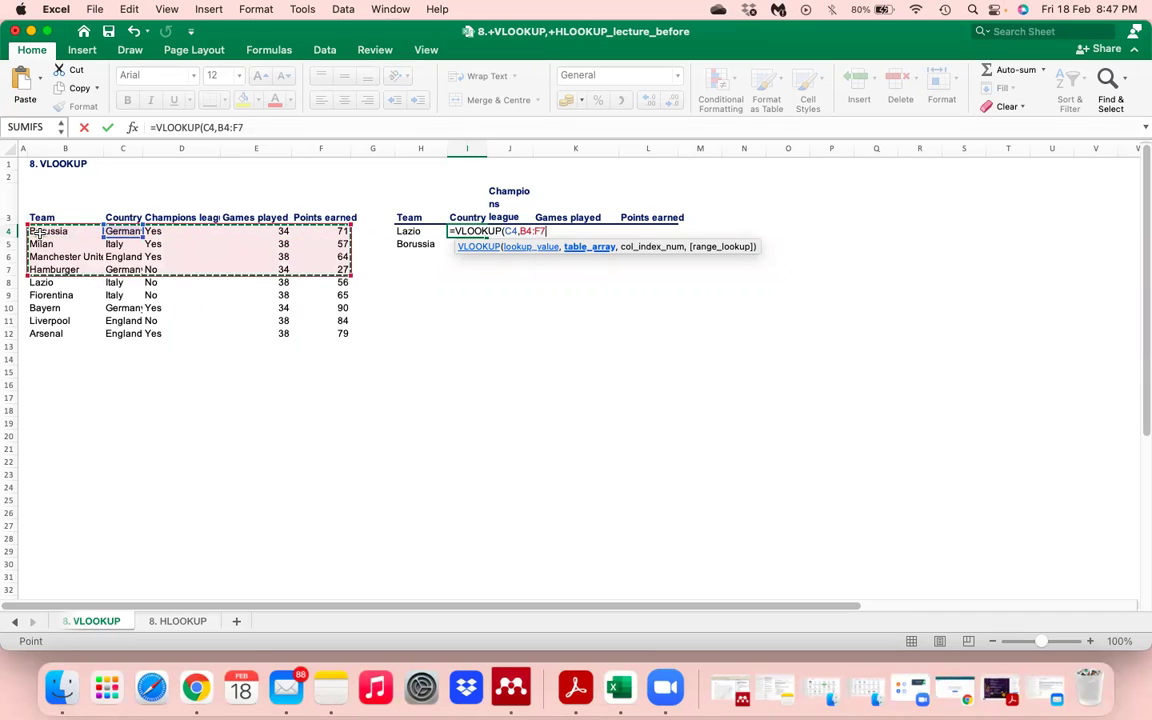
key(shift+Down)
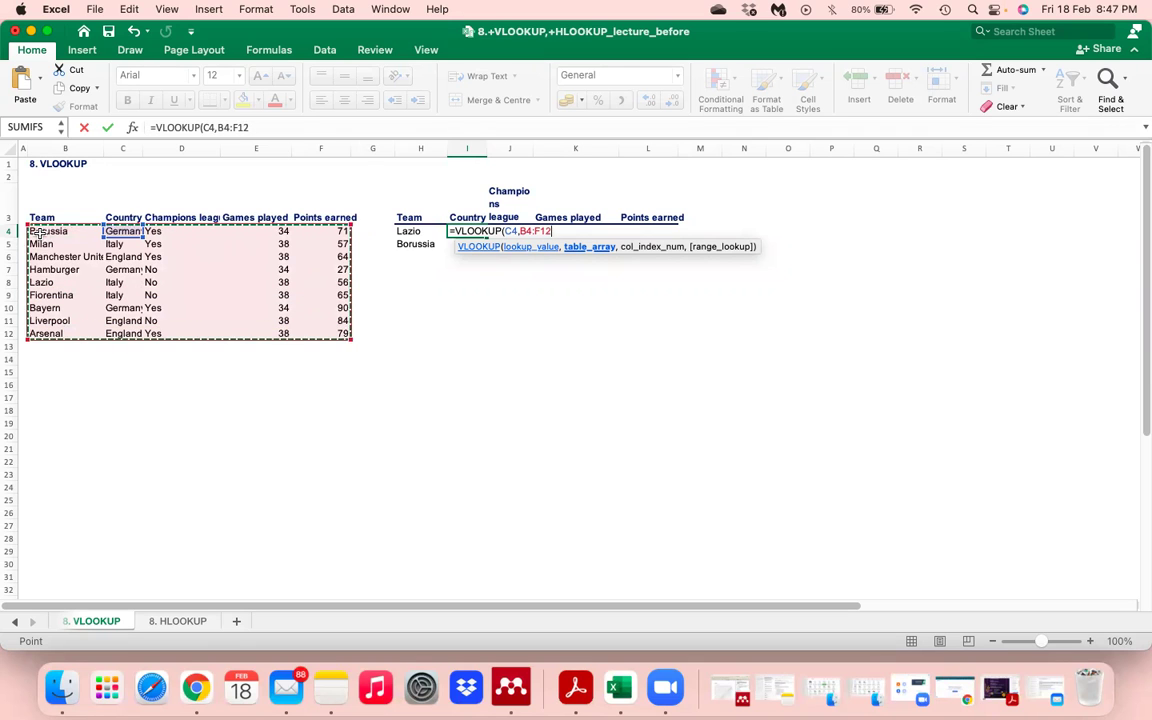
Step: Replace the lookup value with H4 and complete I4 as =VLOOKUP(H4,B4:F12,2,)
click(216, 127)
key(BackSpace)
key(BackSpace)
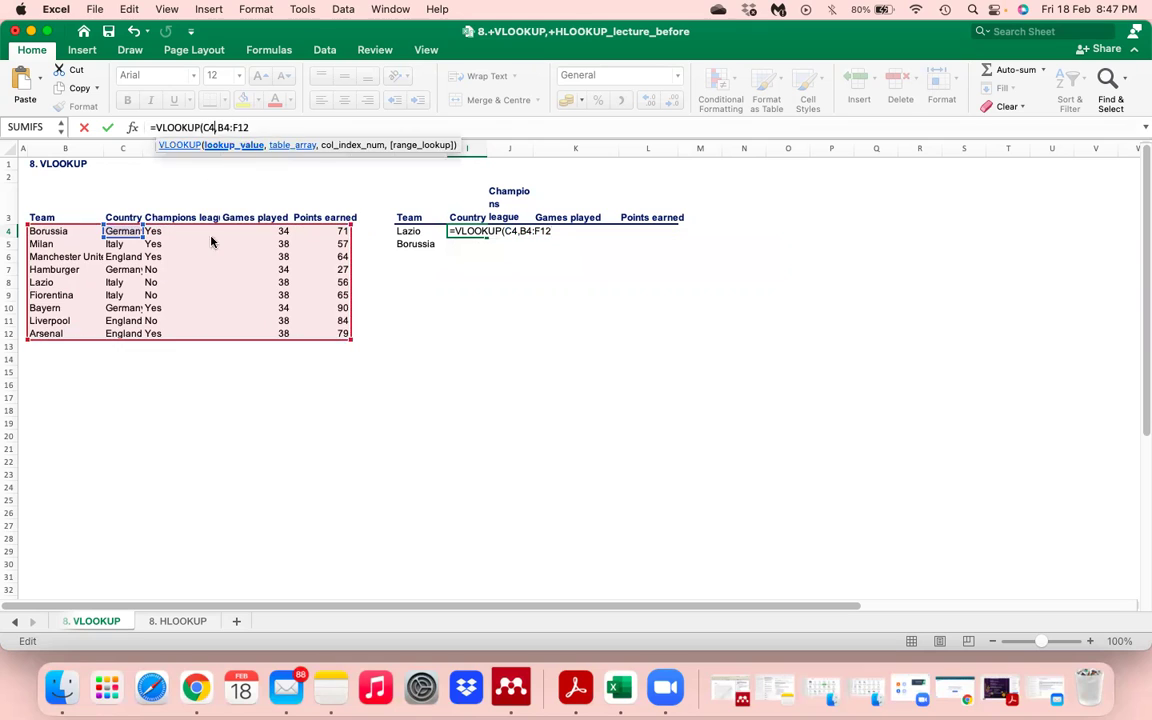
click(410, 231)
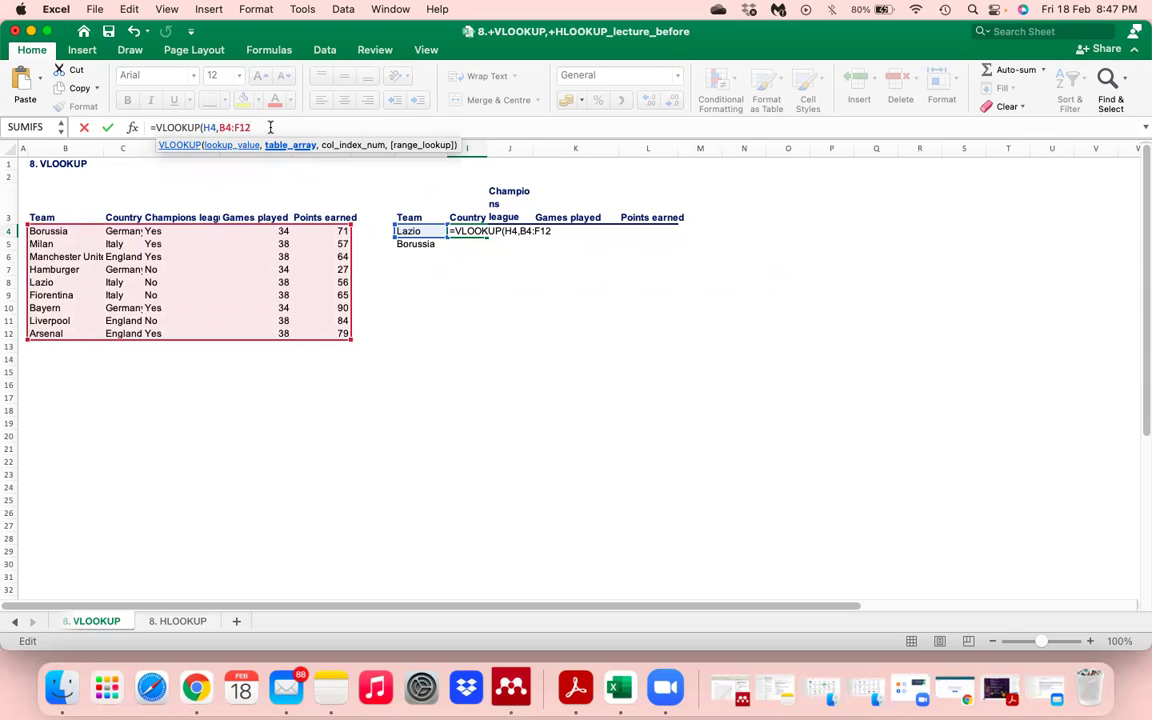
text(,)
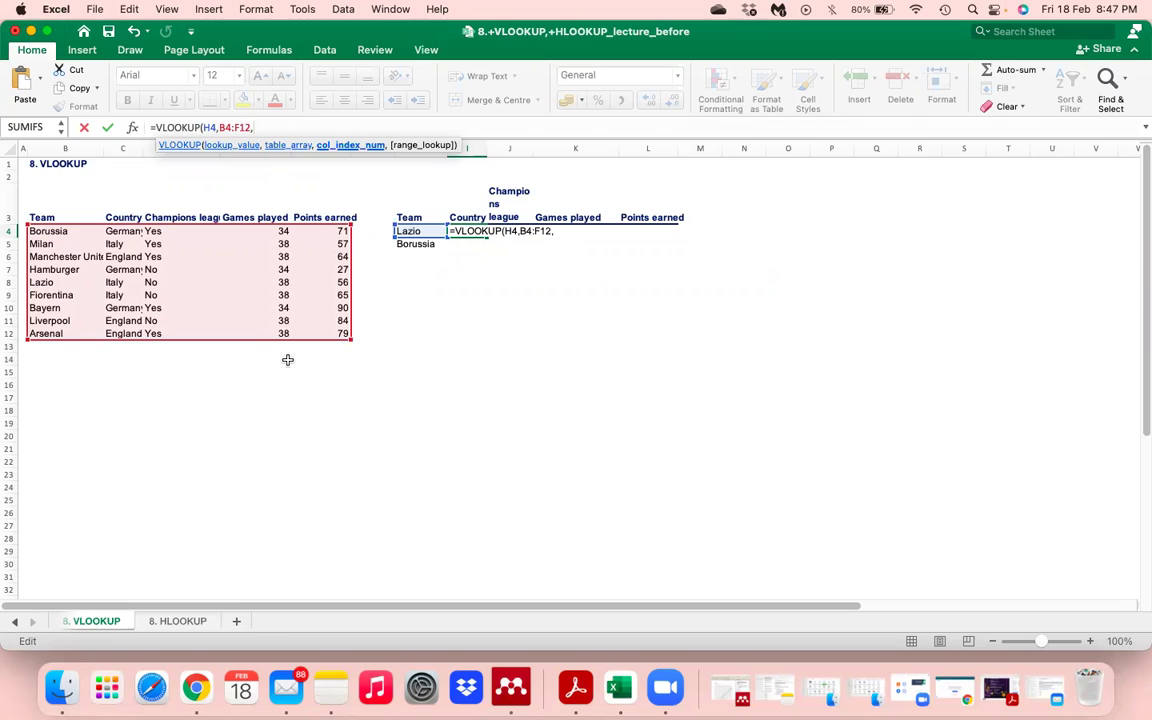
text(2,)
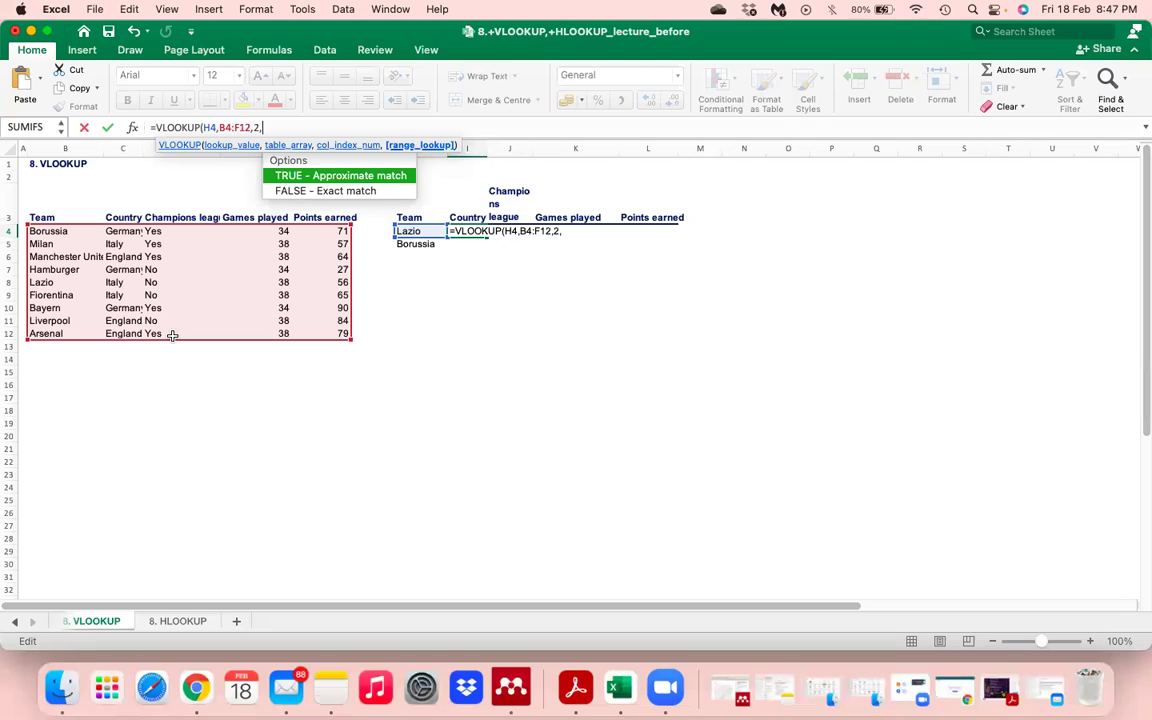
key(Down)
key(Return)
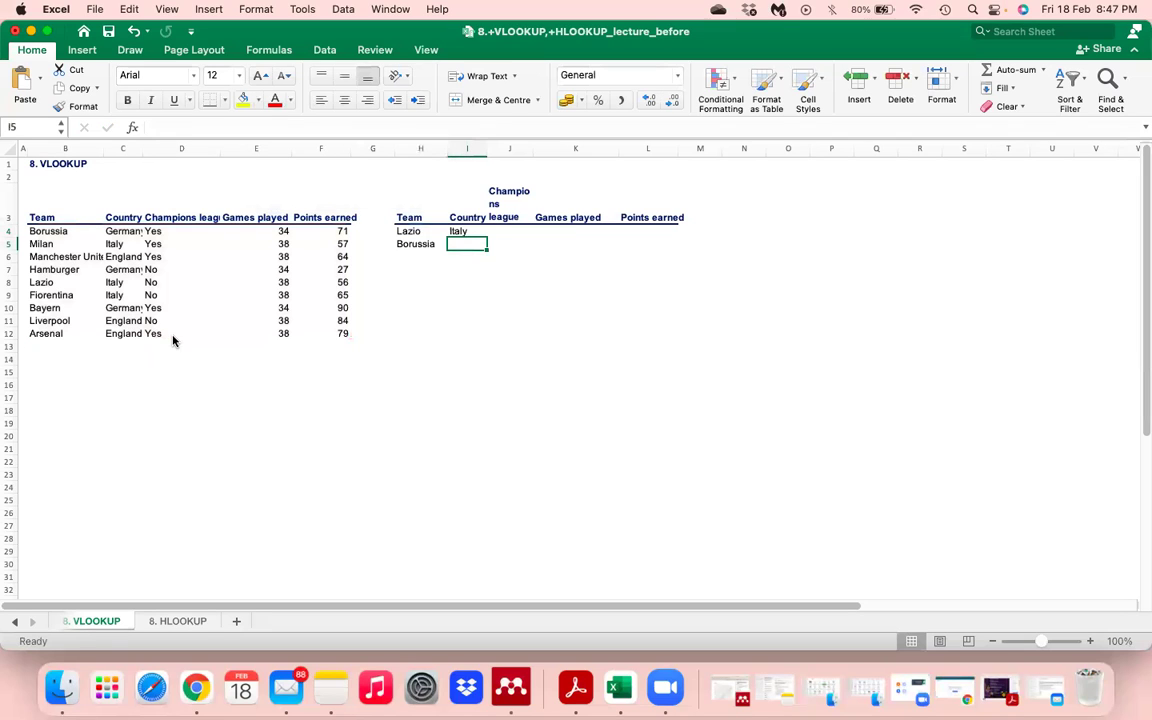
Step: Review the arguments of the VLOOKUP formula in I4 and undo its entry so the cell is empty
key(Up)
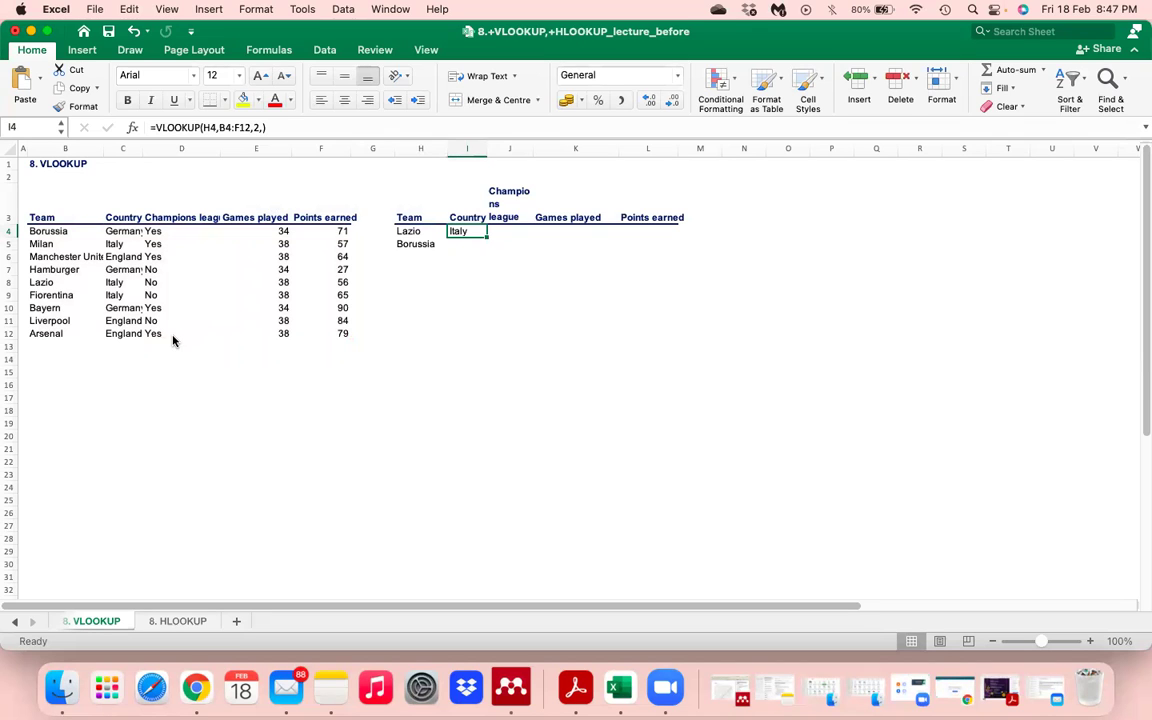
click(284, 127)
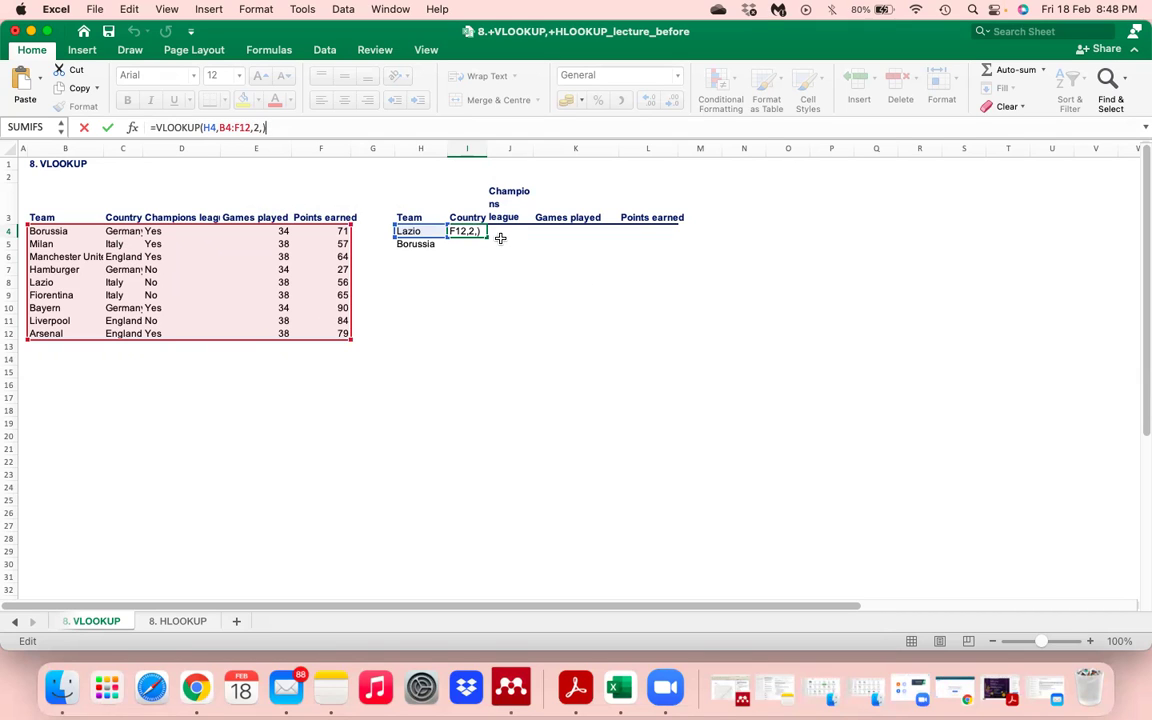
key(Left)
key(Left)
key(Left)
key(Left)
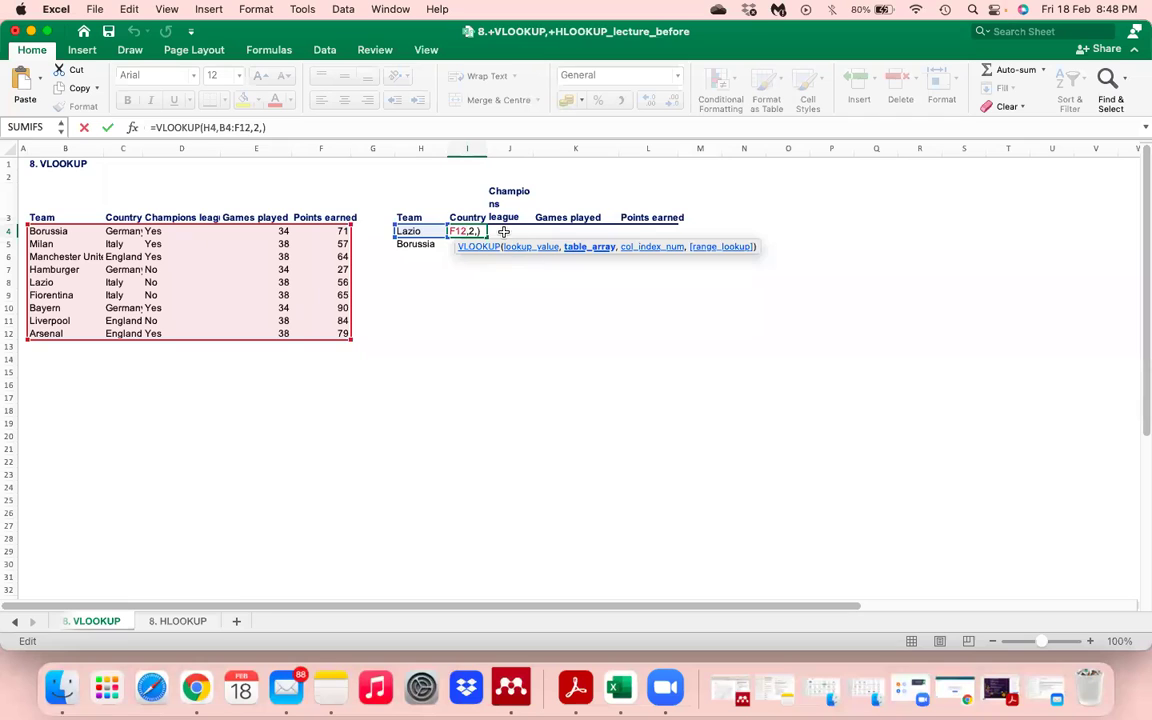
key(Escape)
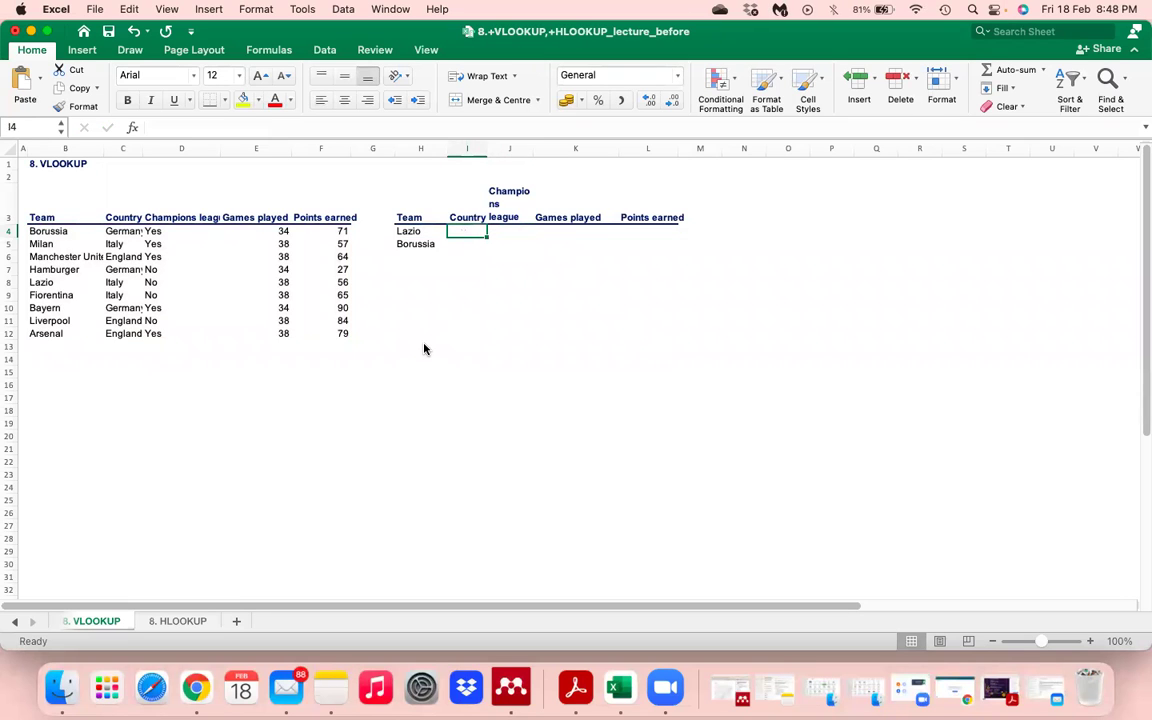
Step: Begin a new VLOOKUP formula in I4 with the team name in H4 as the lookup value
text(=vlookup)
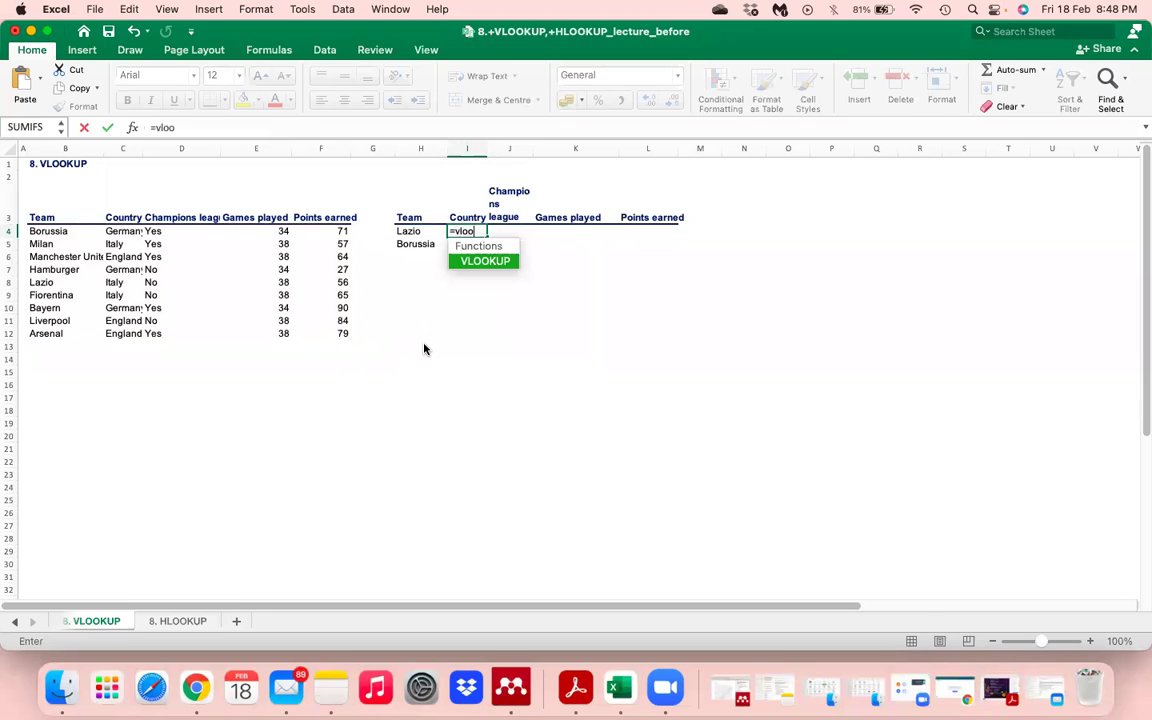
key(Tab)
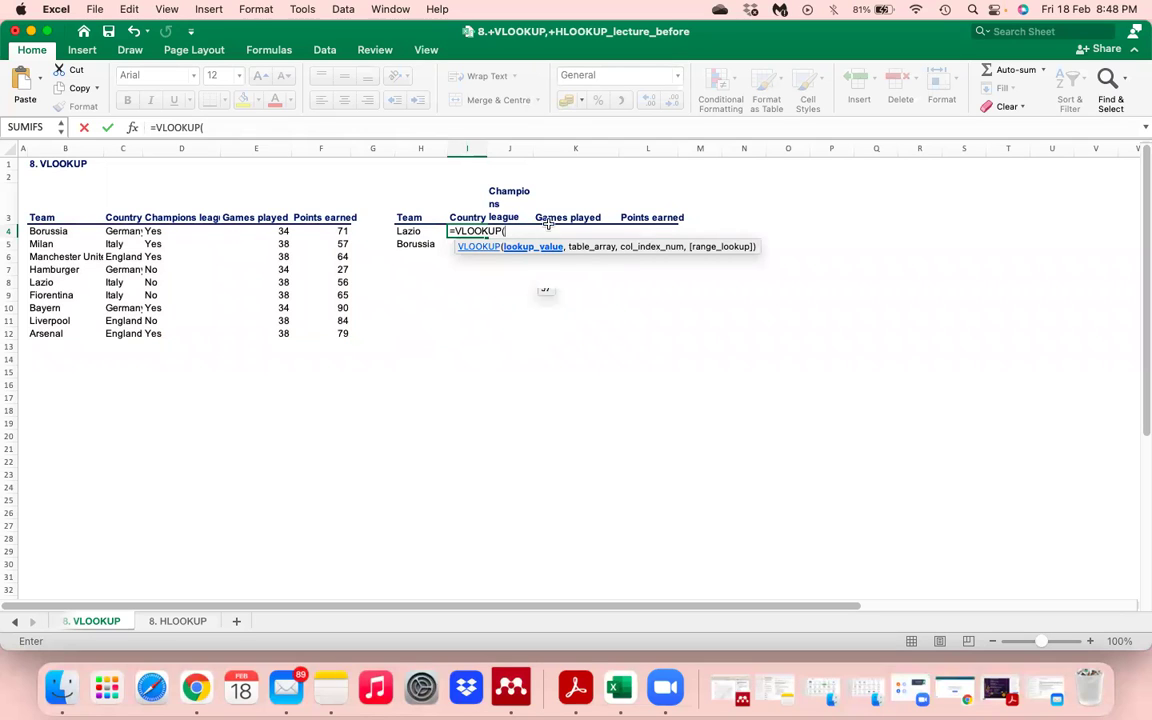
click(414, 232)
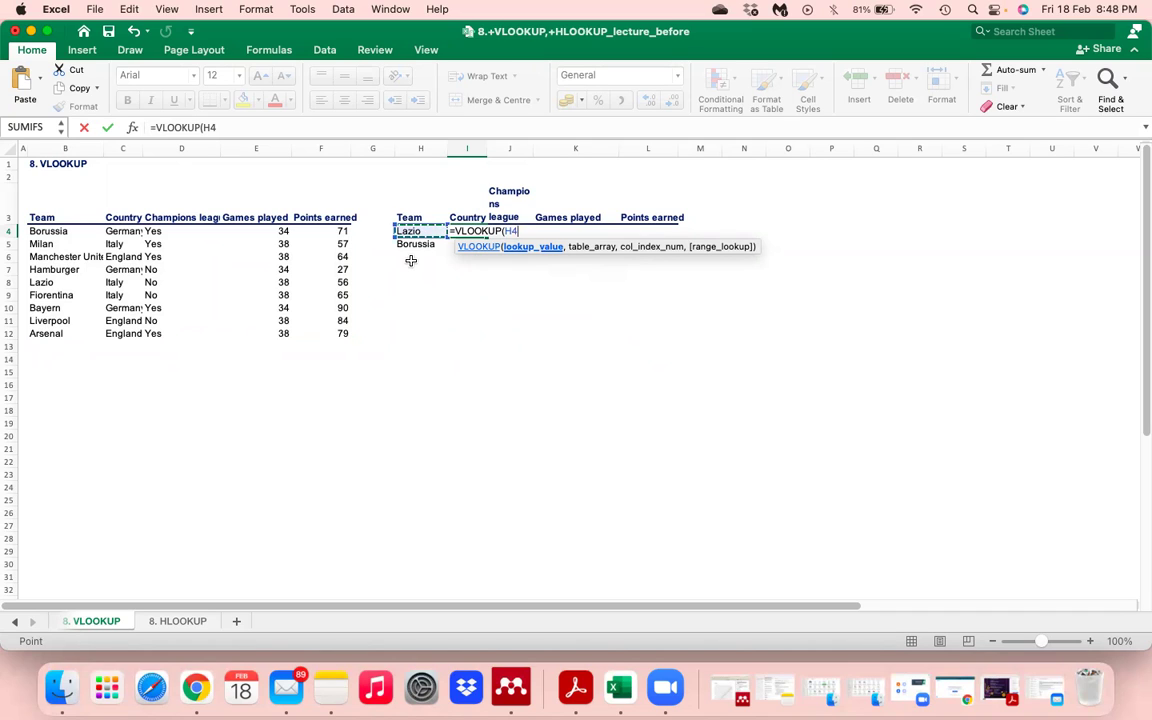
text(,)
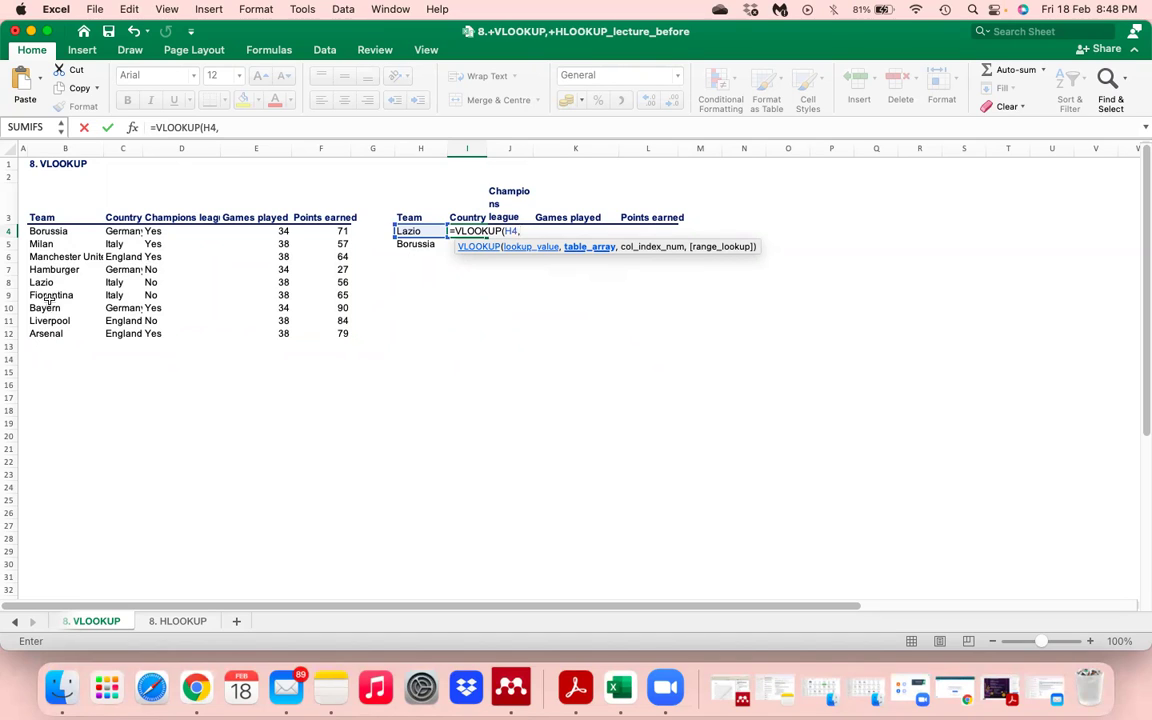
Step: Add the full team table B4:F12 as the table array of the new VLOOKUP formula
click(34, 229)
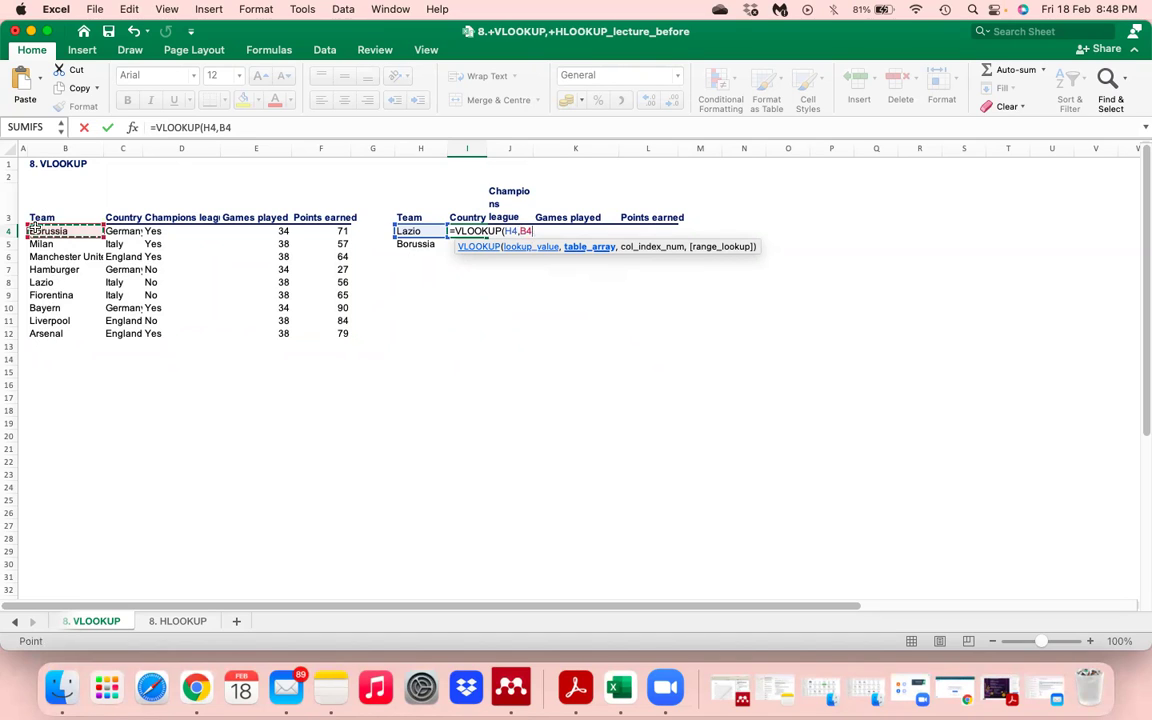
key(shift+Right)
key(shift+Right)
key(shift+Right)
key(shift+Right)
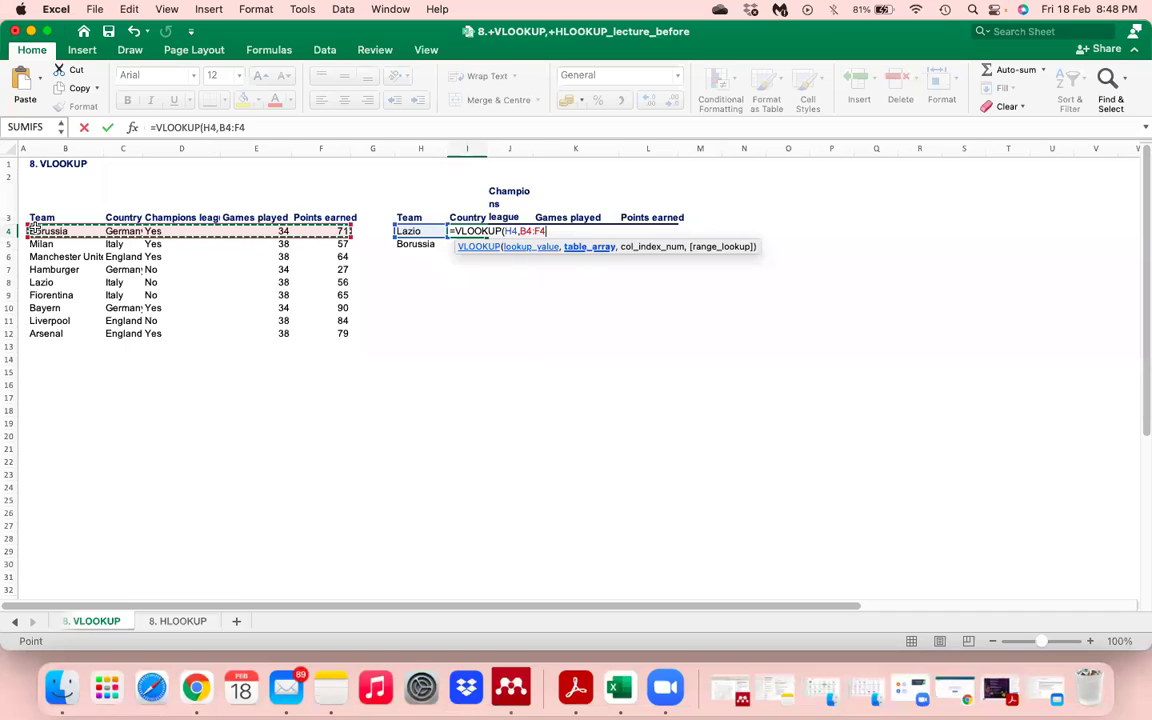
key(shift+Down)
key(shift+Down)
key(shift+Down)
key(shift+Down)
key(shift+Down)
key(shift+Down)
key(shift+Down)
key(shift+Down)
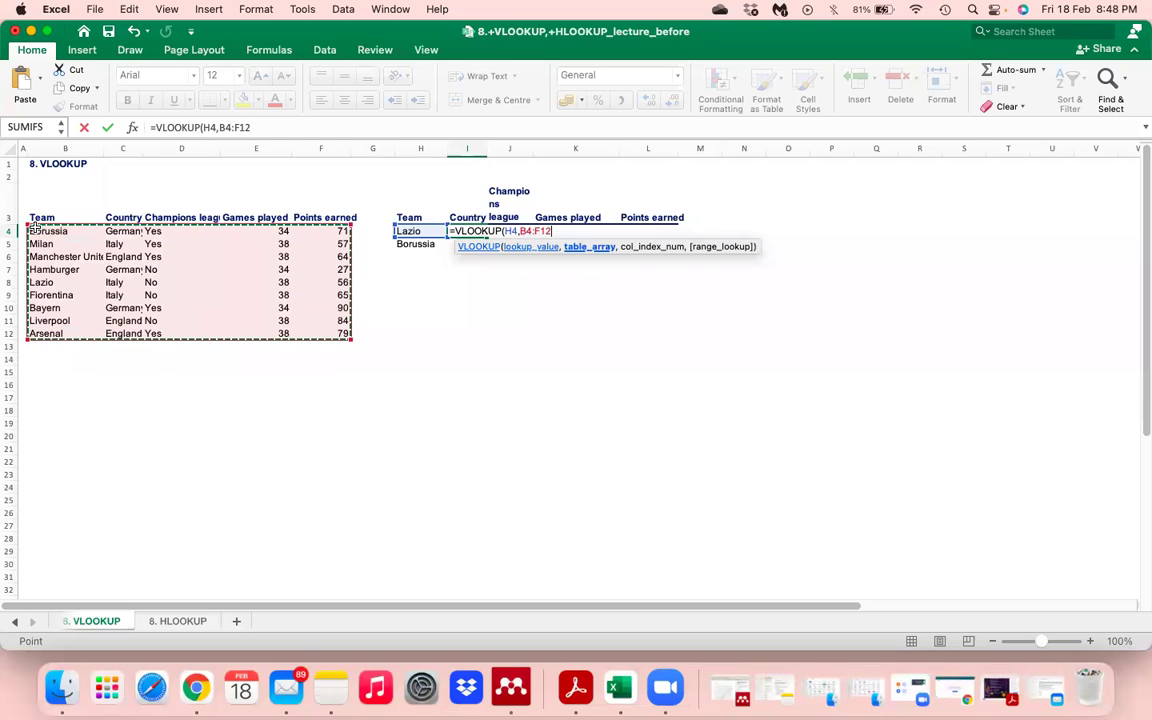
Step: Complete the formula as =VLOOKUP(H4,B4:F12,2,), using column index 2 and leaving the range_lookup argument blank
text(,2)
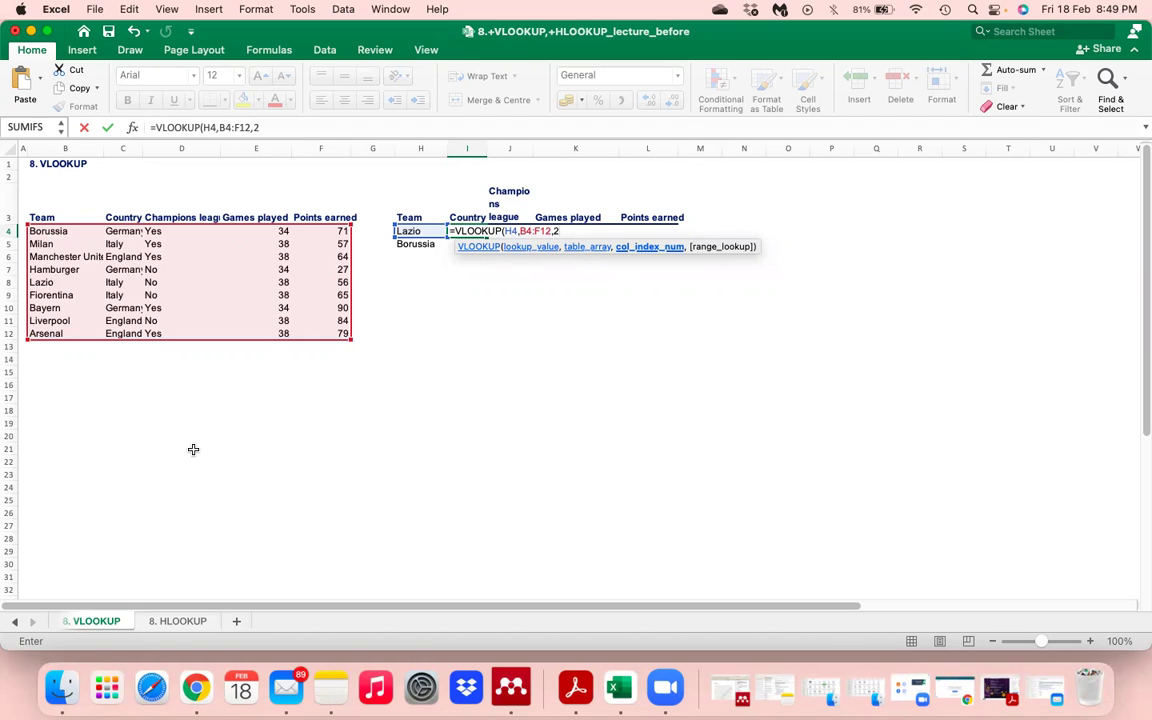
text(,)
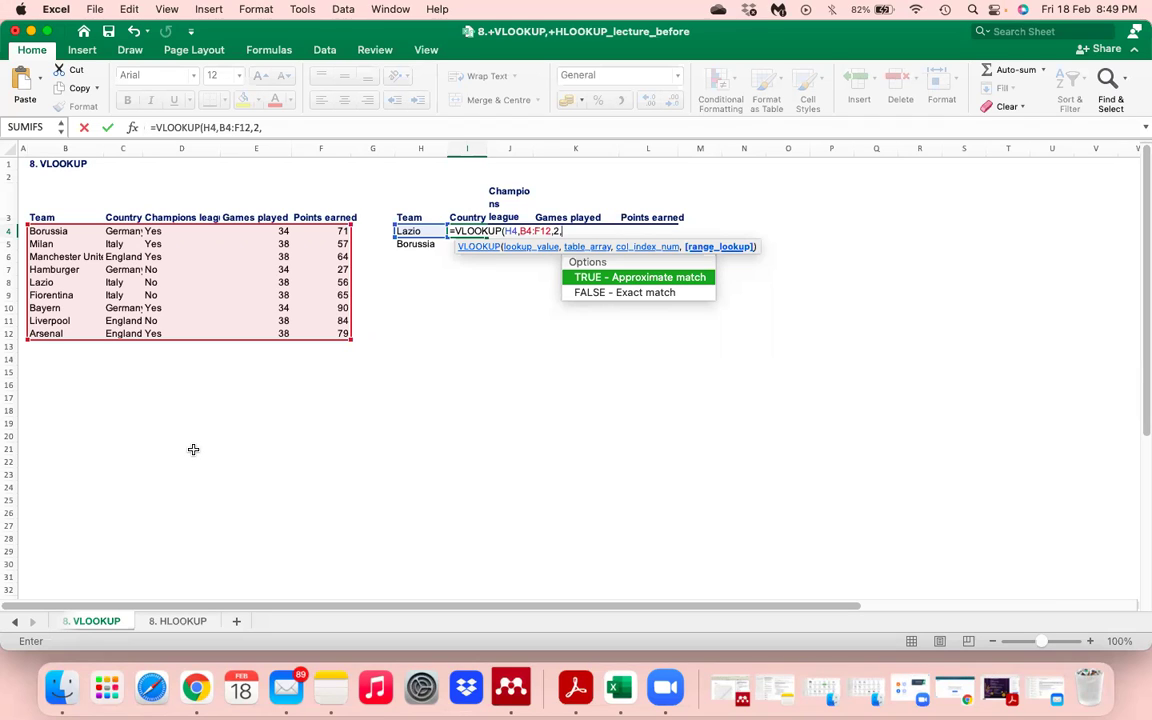
key(Down)
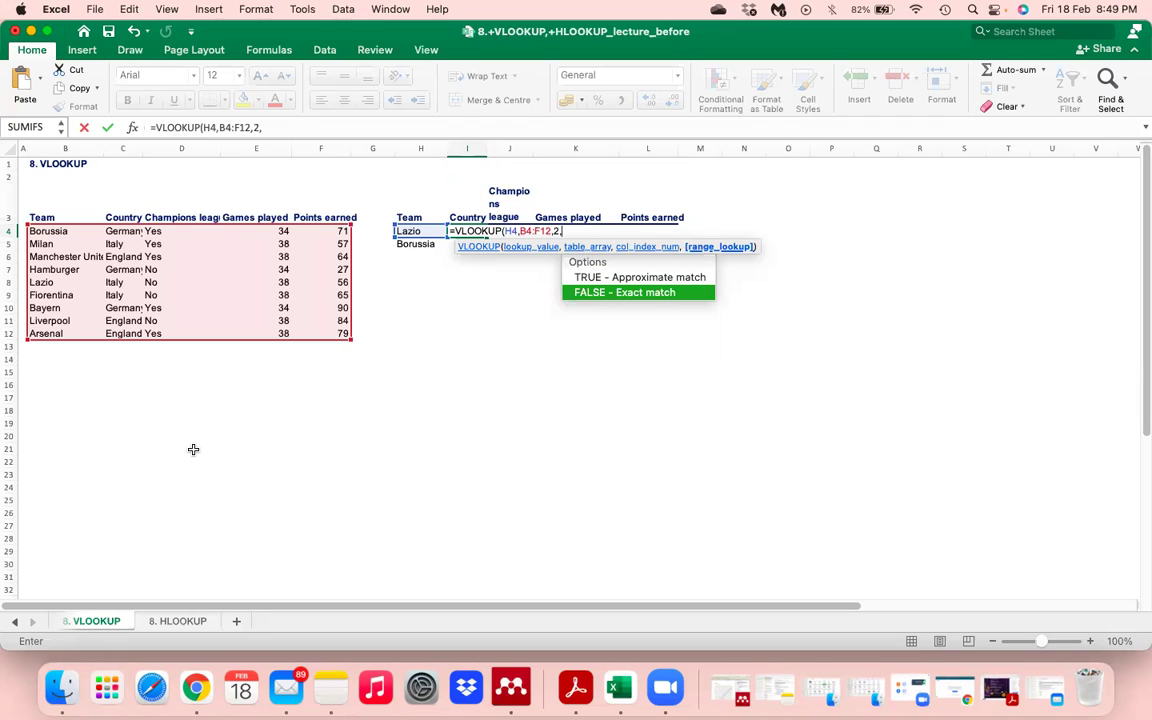
text())
key(Return)
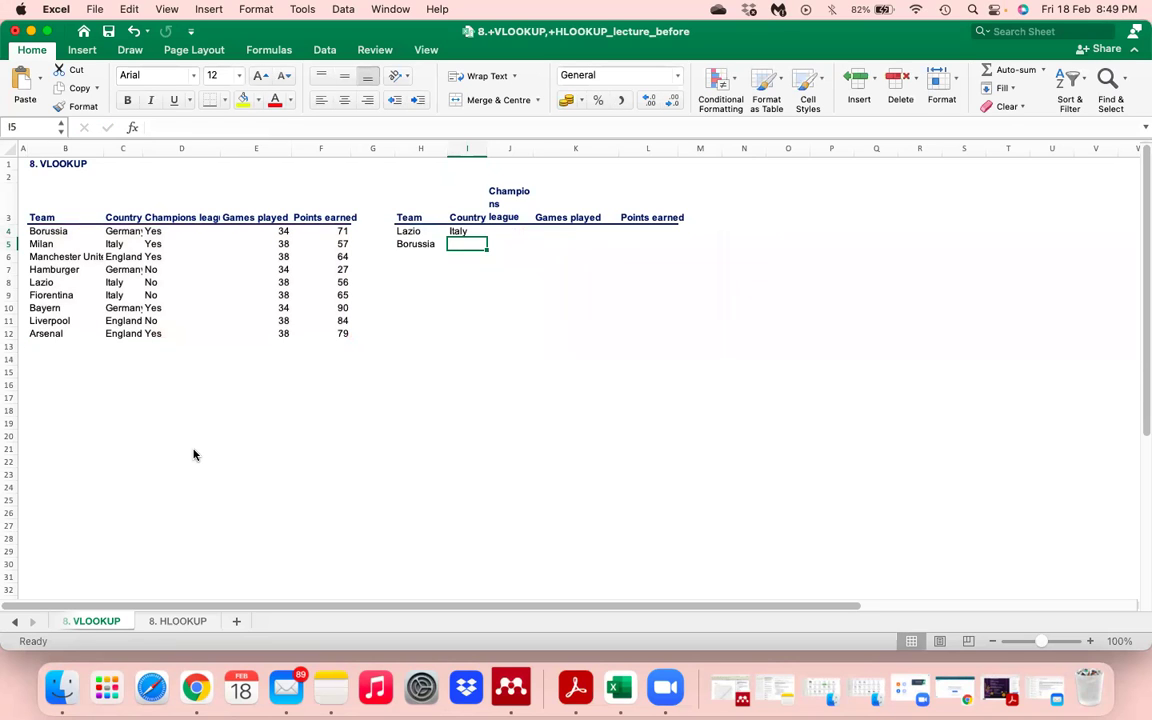
Step: Copy the VLOOKUP formula from I4 across Lazio's row to J4:L4
key(Up)
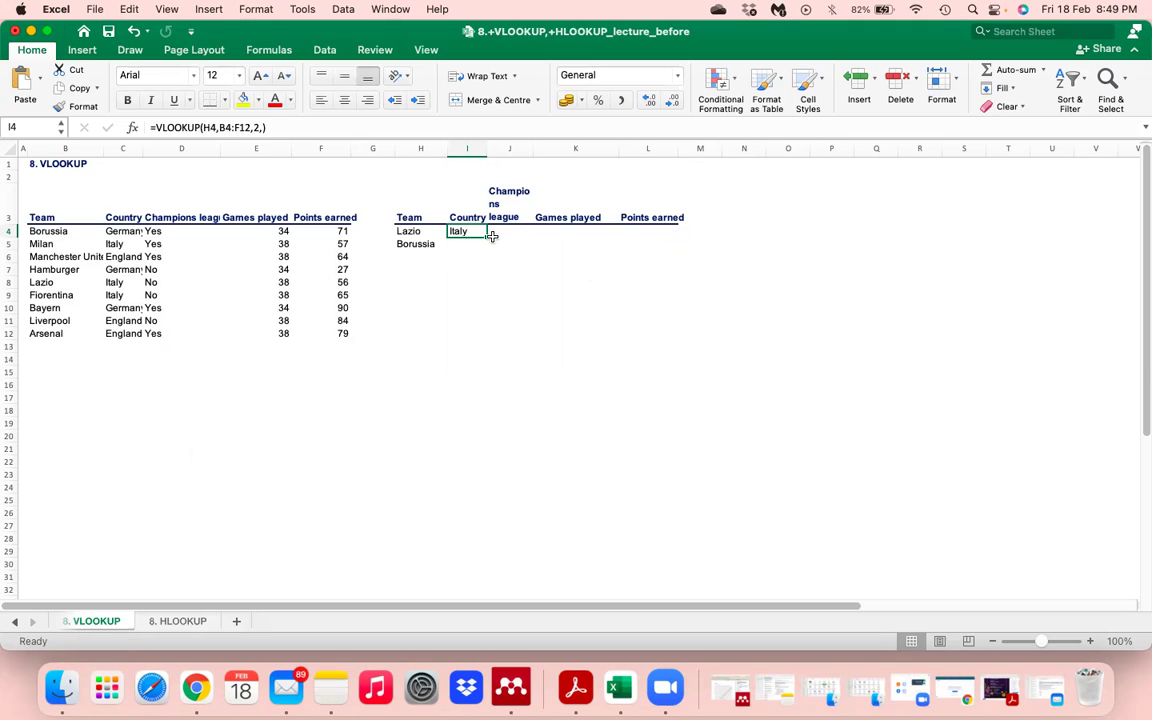
drag(487, 237, 680, 242)
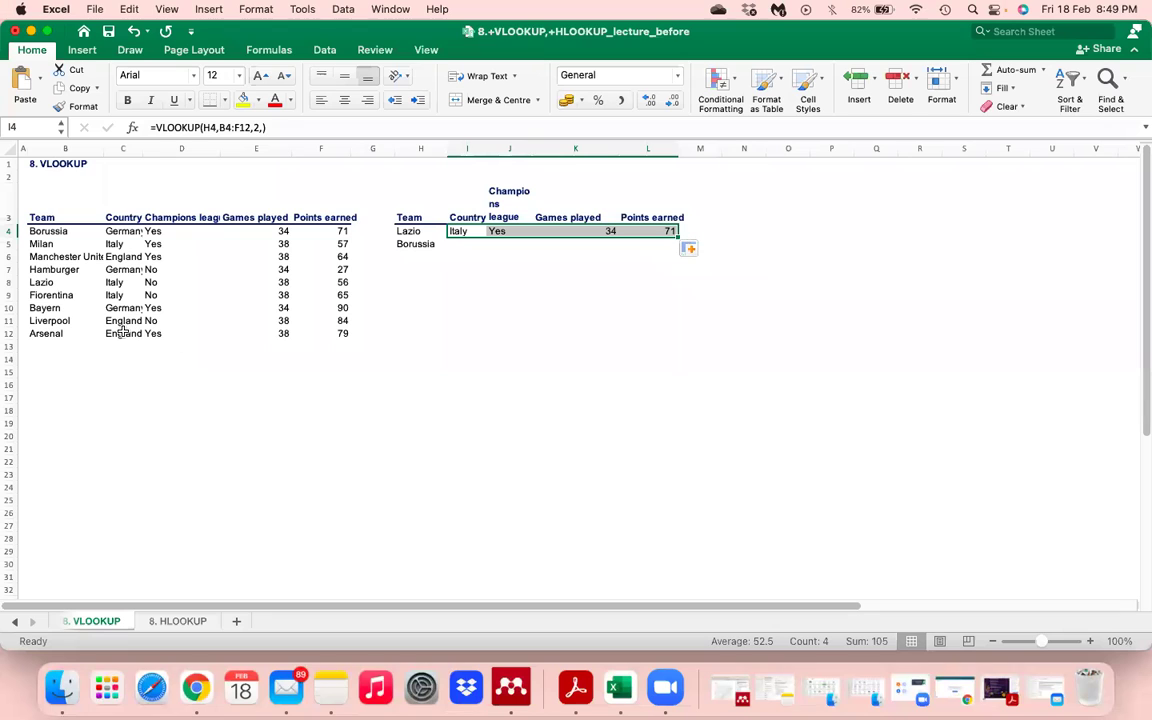
Step: Inspect the lookup value and table array references in the copied formulas in J4, K4 and L4
click(510, 233)
click(248, 124)
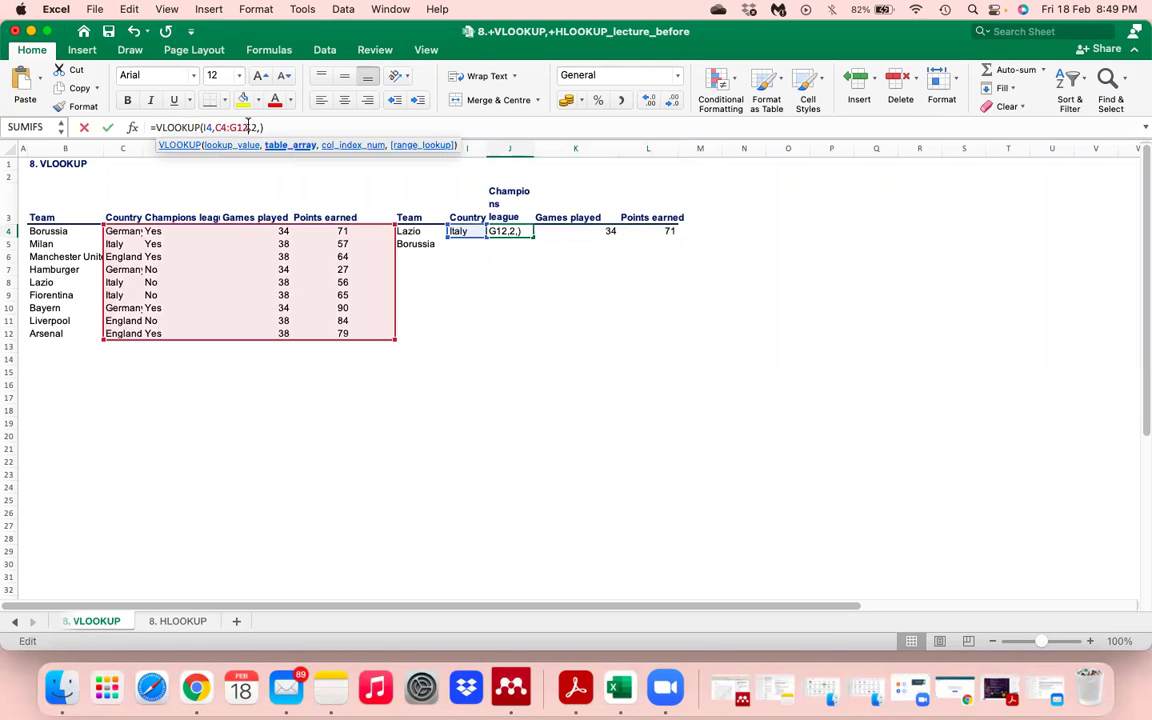
click(607, 231)
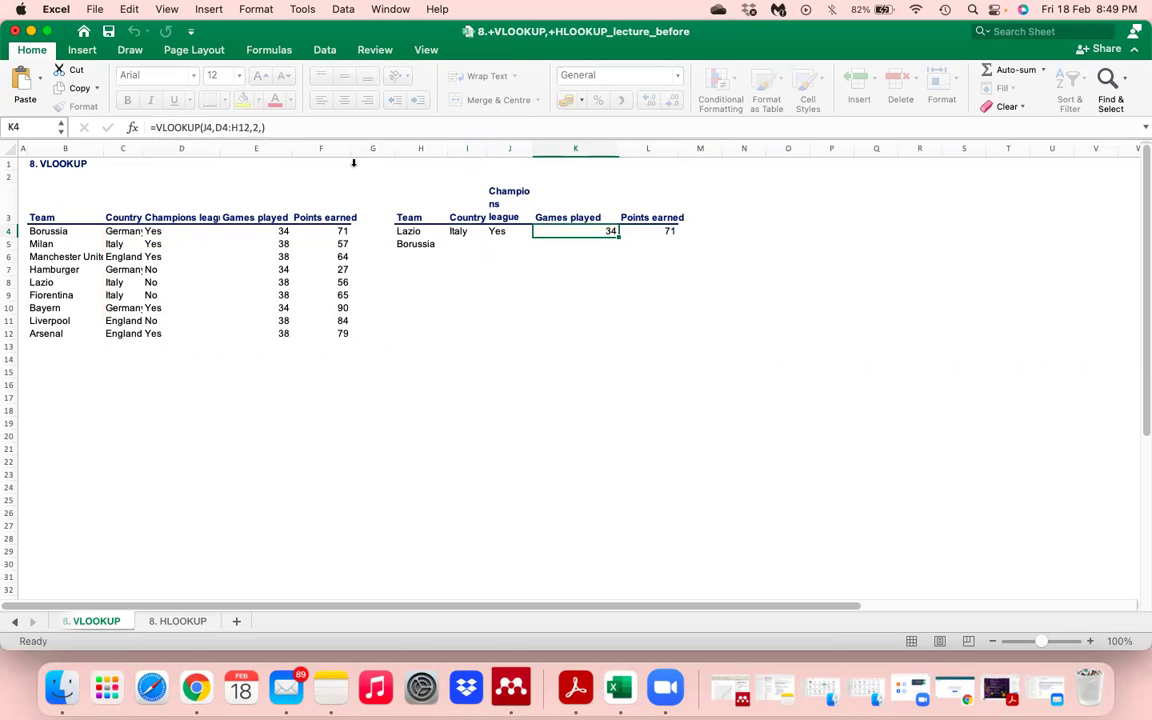
click(258, 127)
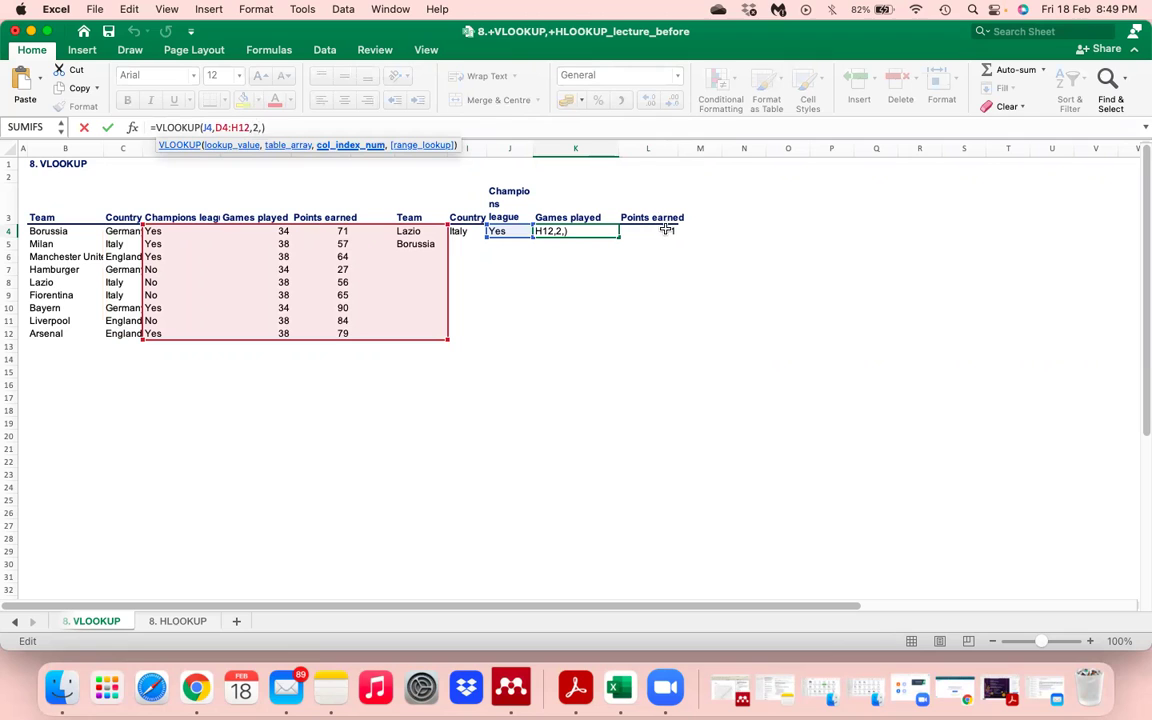
key(Tab)
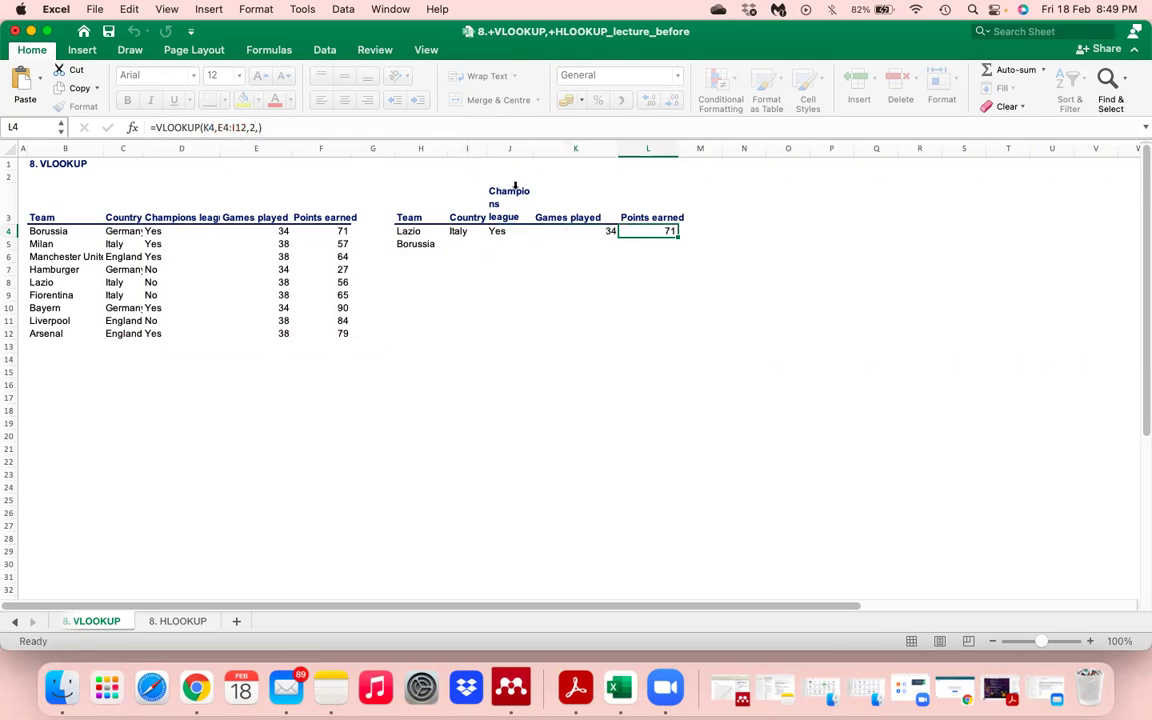
key(ctrl+r)
key(F2)
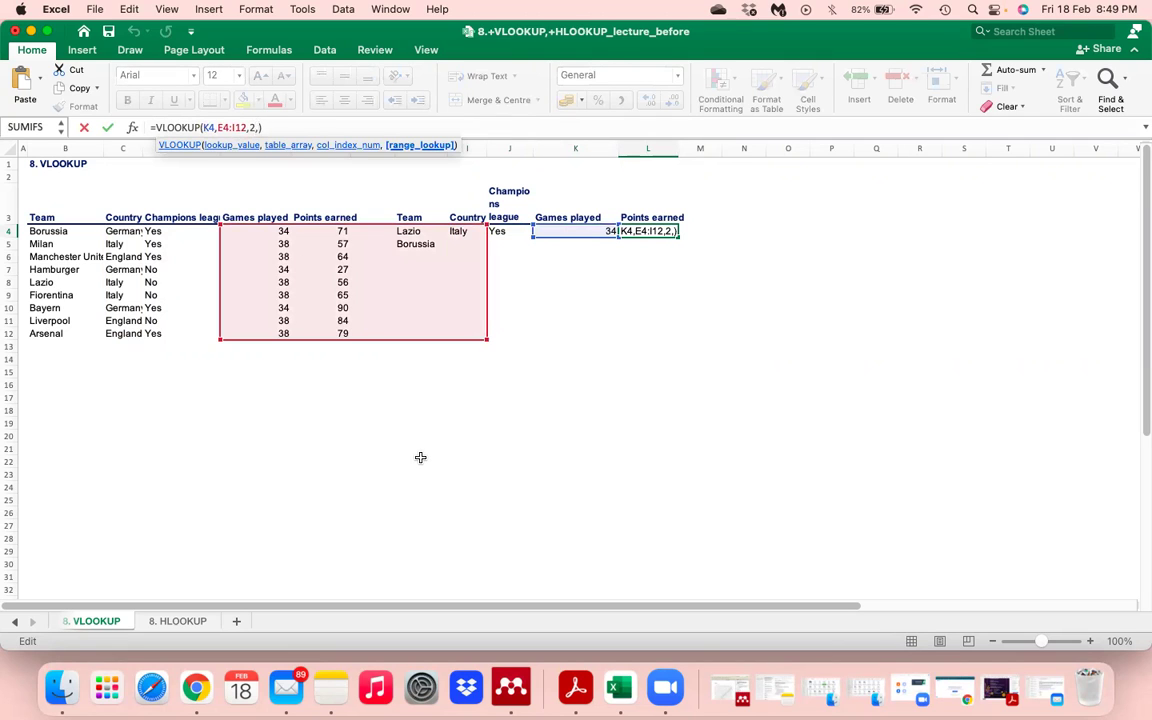
Step: Cancel the edit in L4 and clear the copied VLOOKUP formulas from J4:L4
click(622, 282)
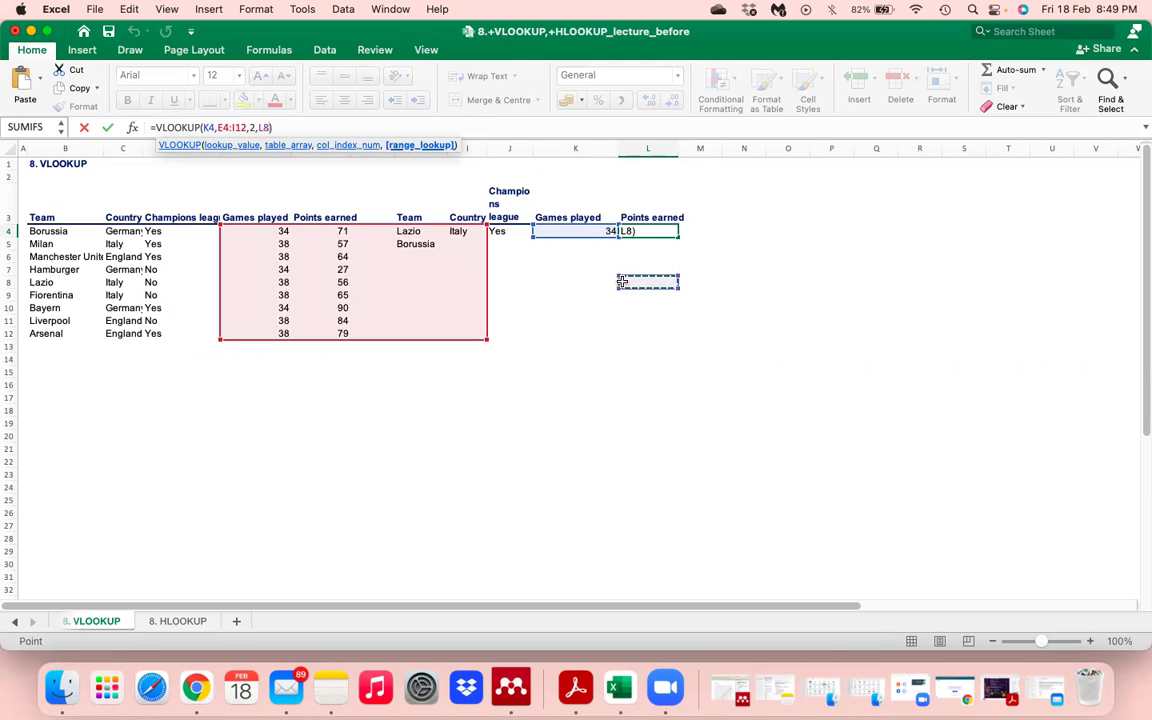
key(Escape)
click(603, 229)
key(Left)
key(Left)
key(Right)
key(shift+Right)
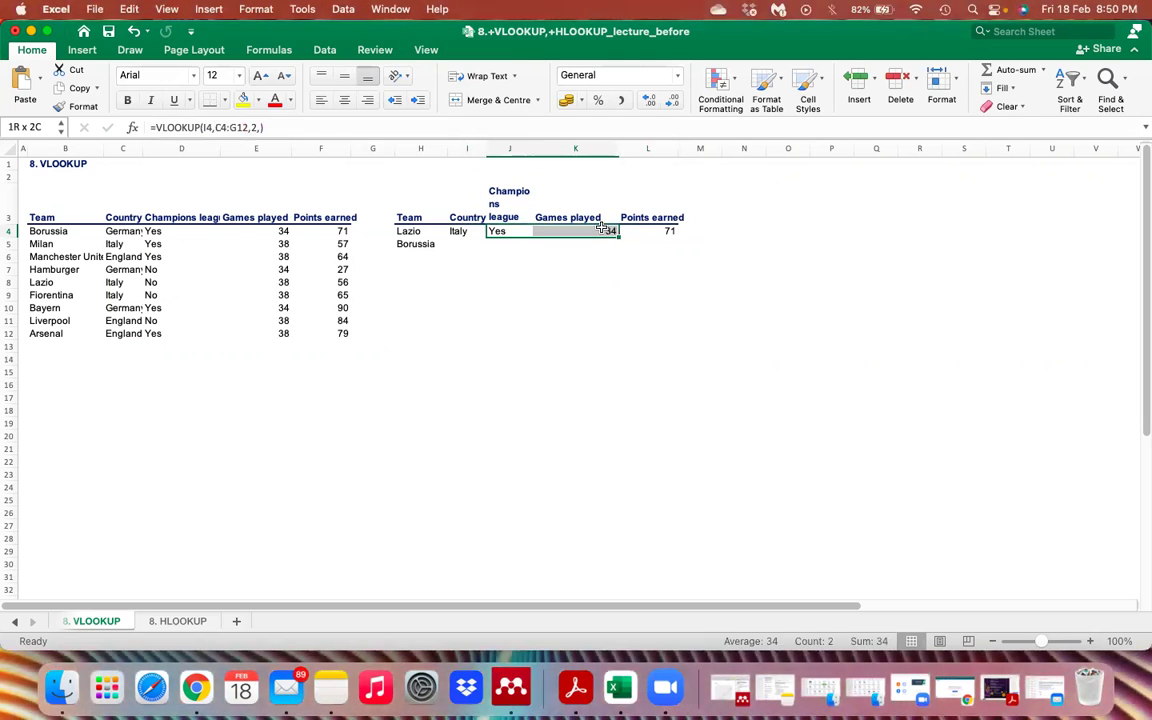
key(shift+Right)
key(Delete)
key(Left)
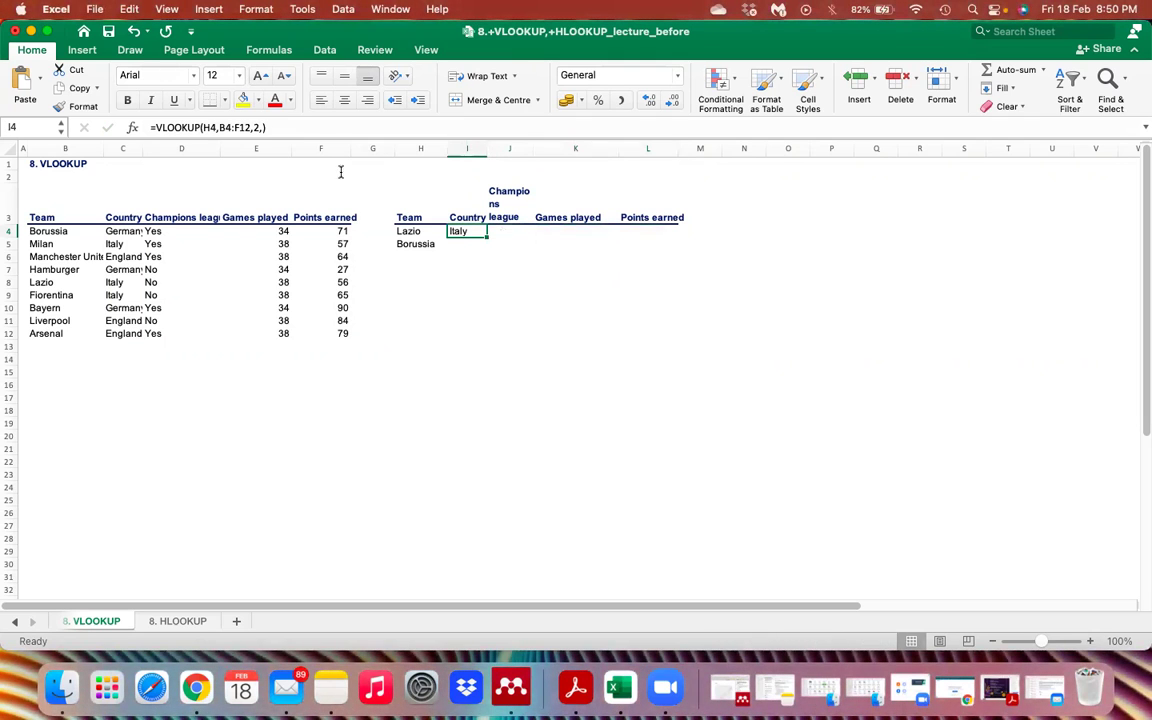
Step: Make the lookup value's column absolute in I4's VLOOKUP formula, changing the reference to $H4
click(204, 127)
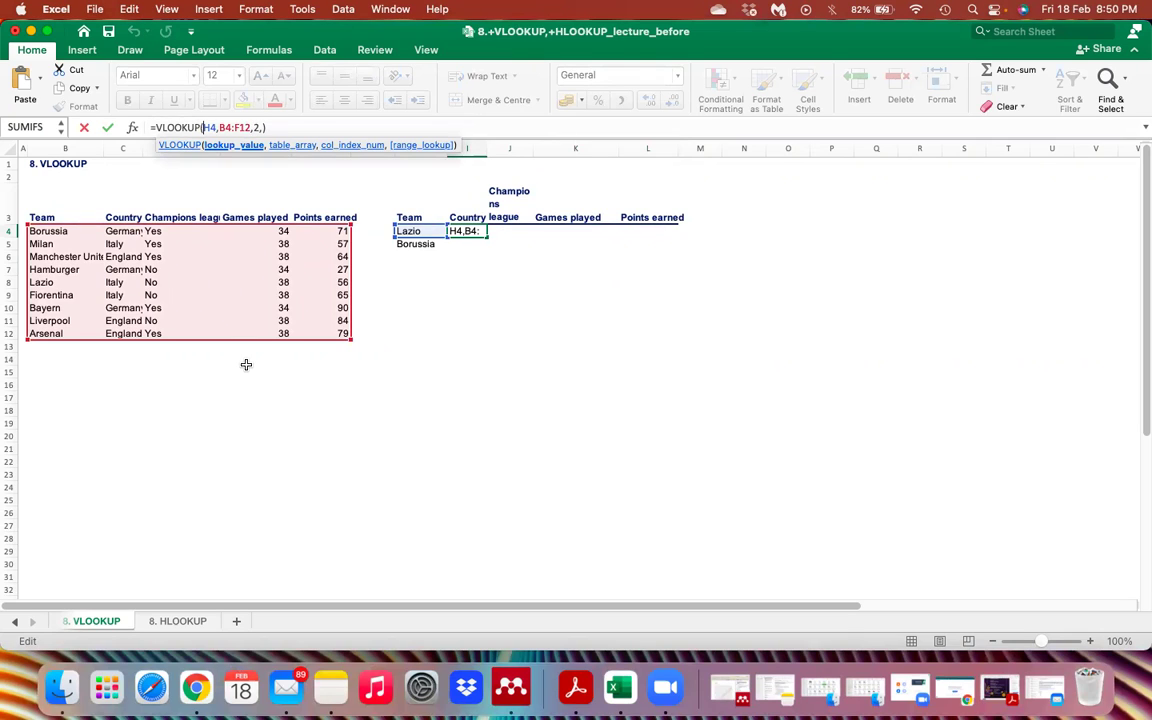
text($)
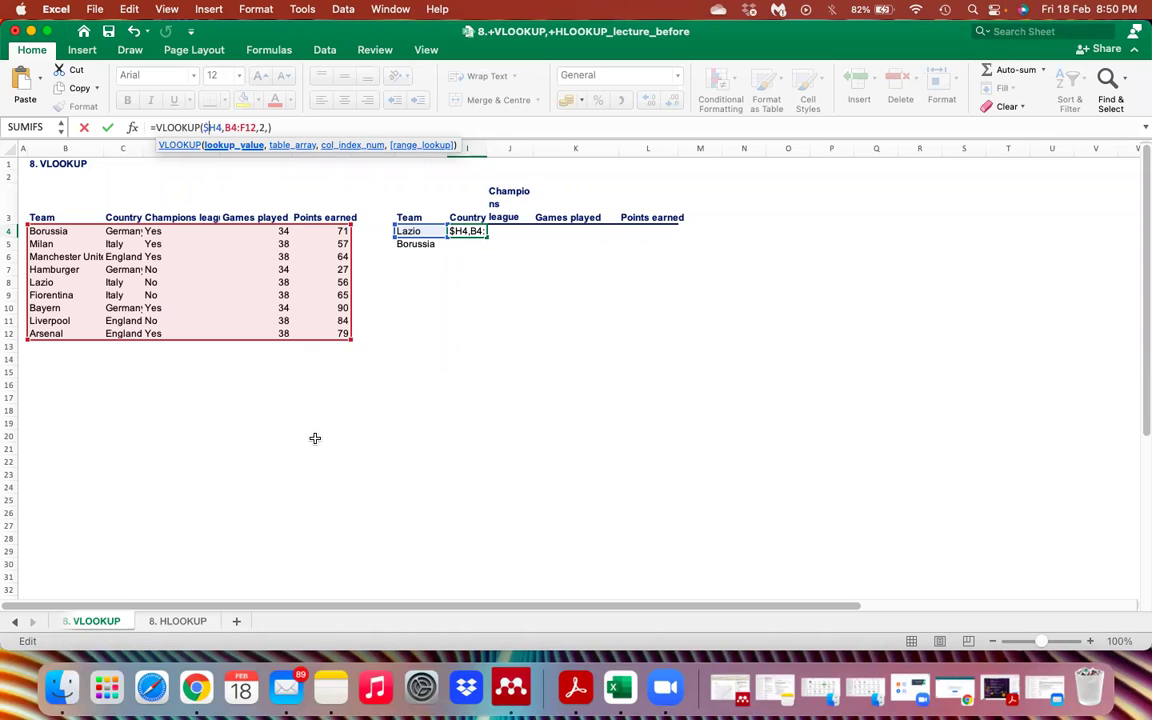
key(Return)
key(Up)
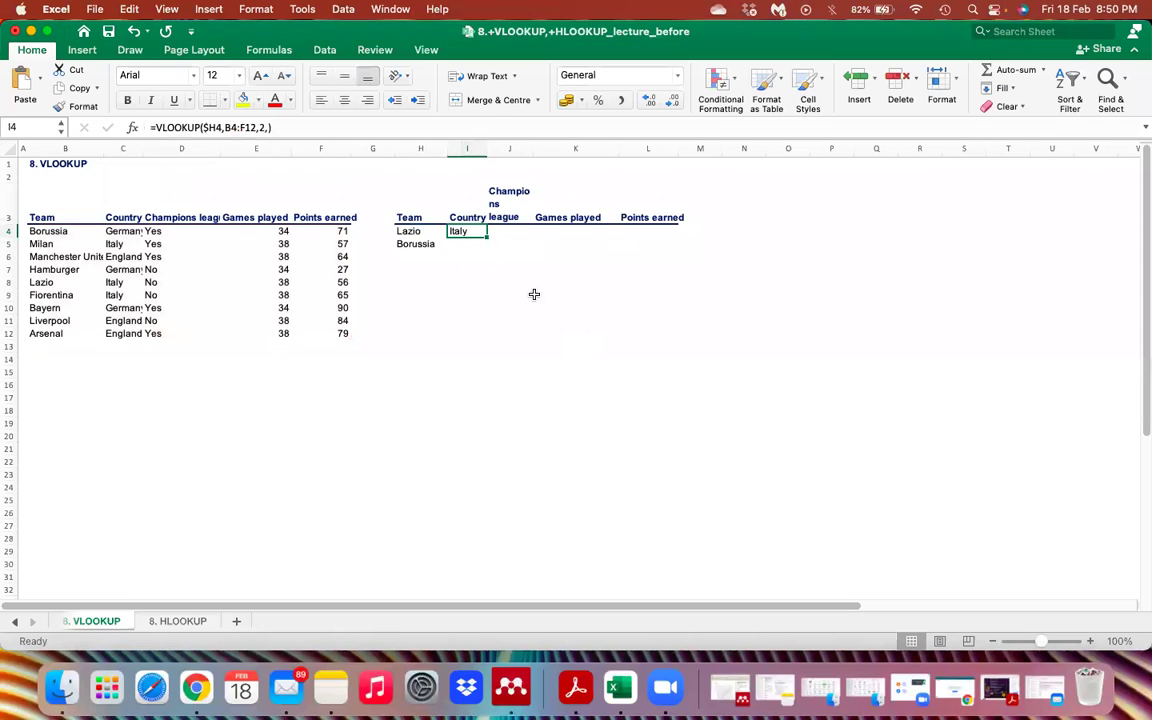
Step: Copy the VLOOKUP formula from I4 across to J4:L4 and check the arguments of the copy in J4
drag(486, 237, 663, 233)
click(506, 231)
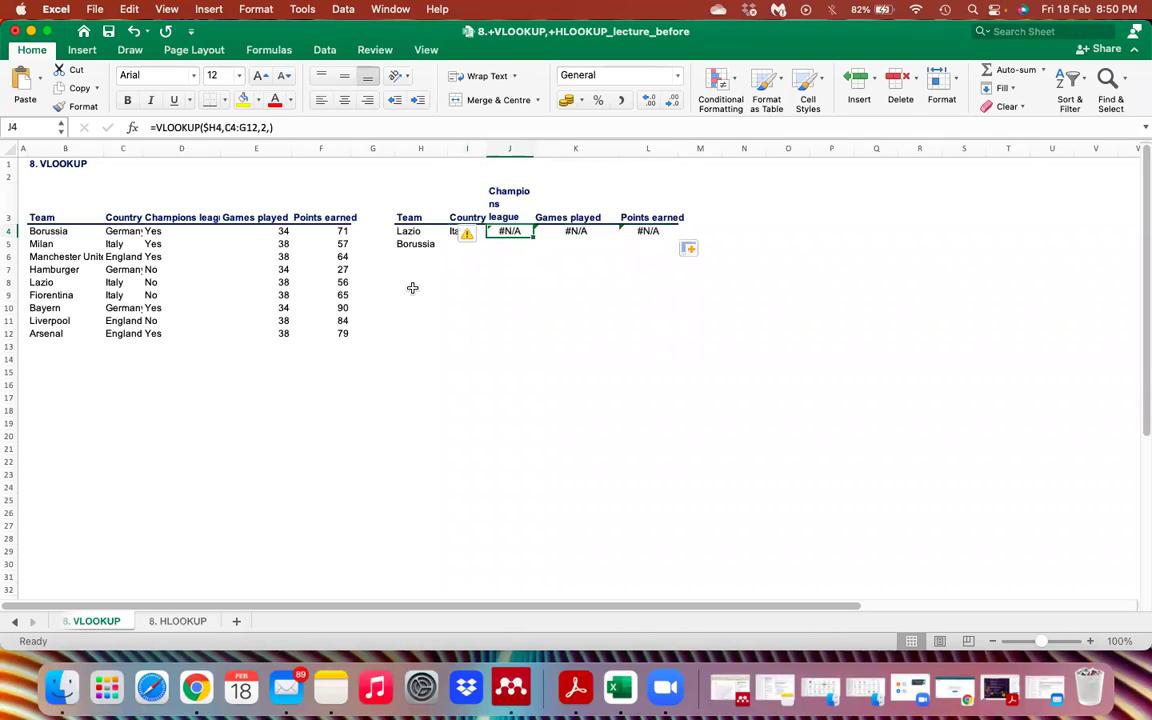
click(269, 126)
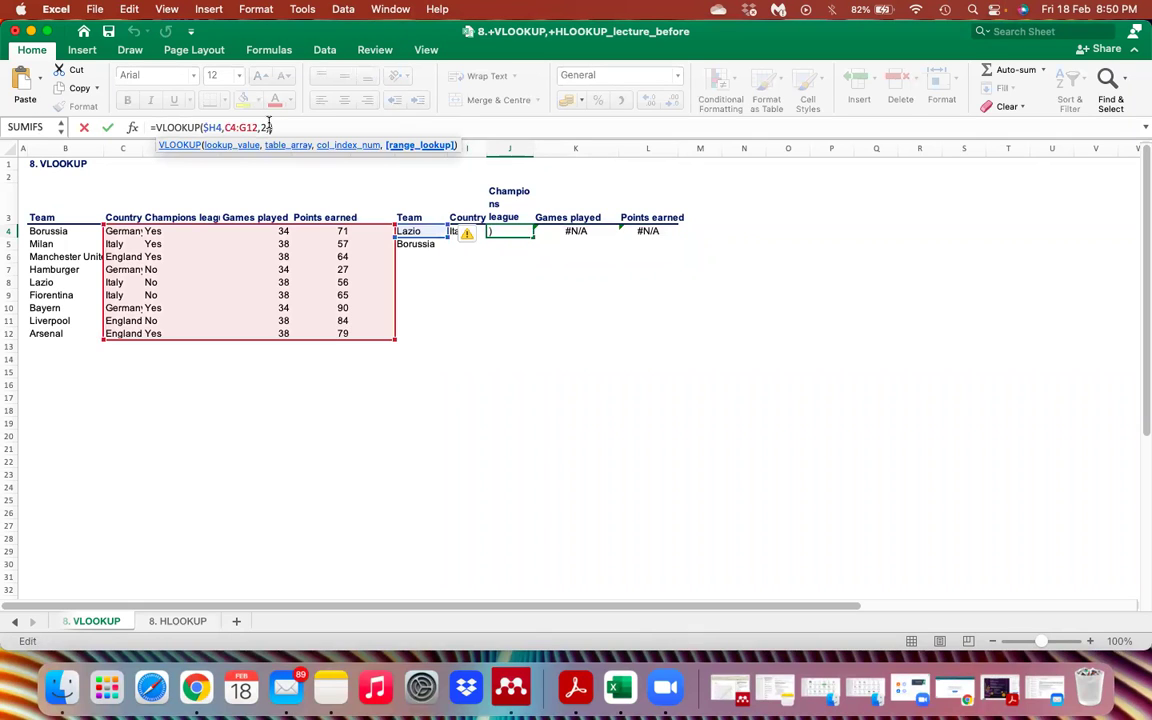
key(Right)
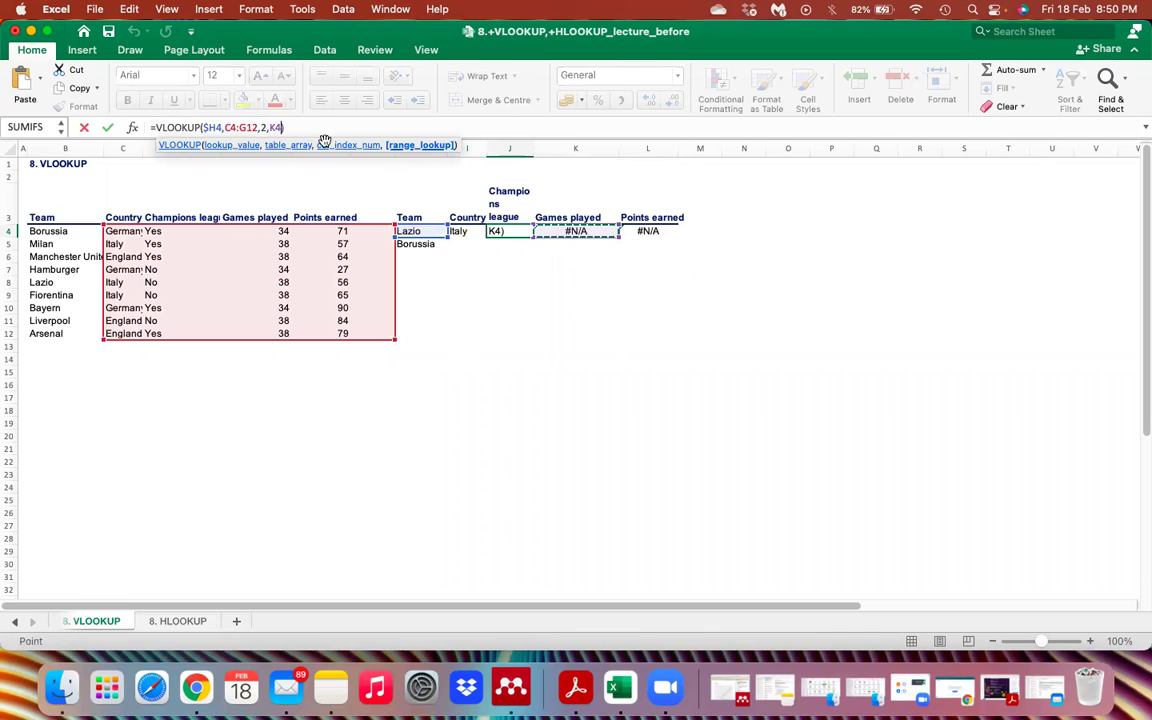
key(BackSpace)
key(BackSpace)
key(Return)
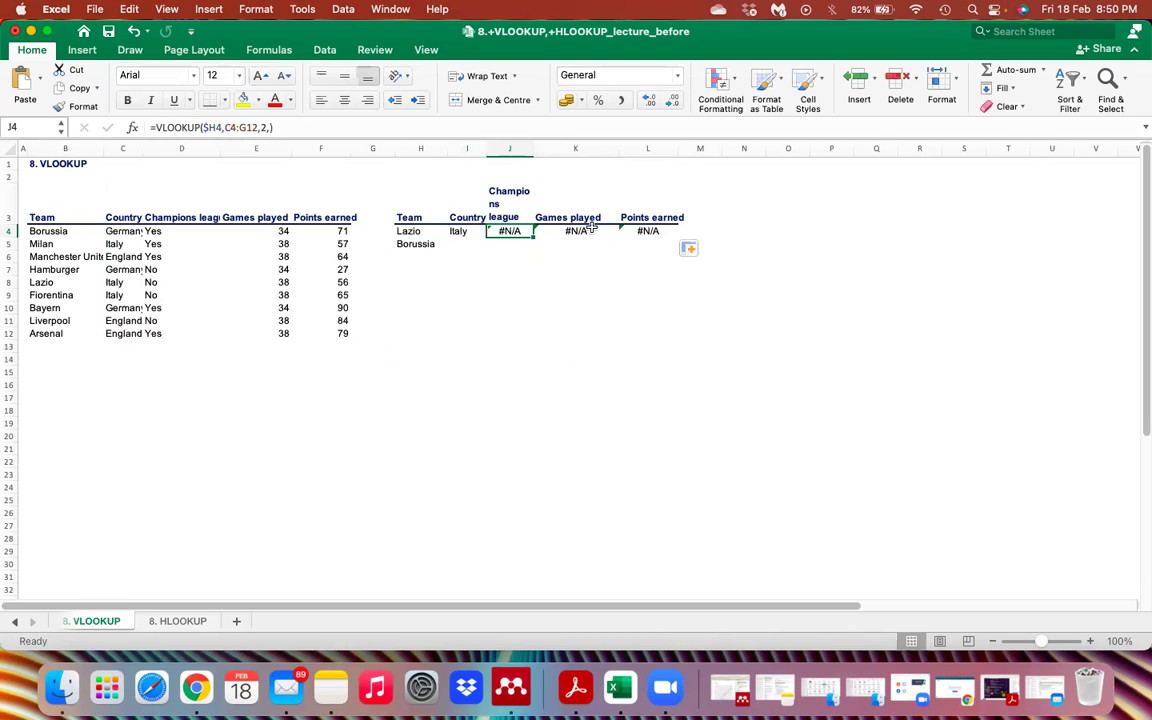
Step: Examine the table array and column index arguments in the copied formulas in K4 and L4
click(586, 231)
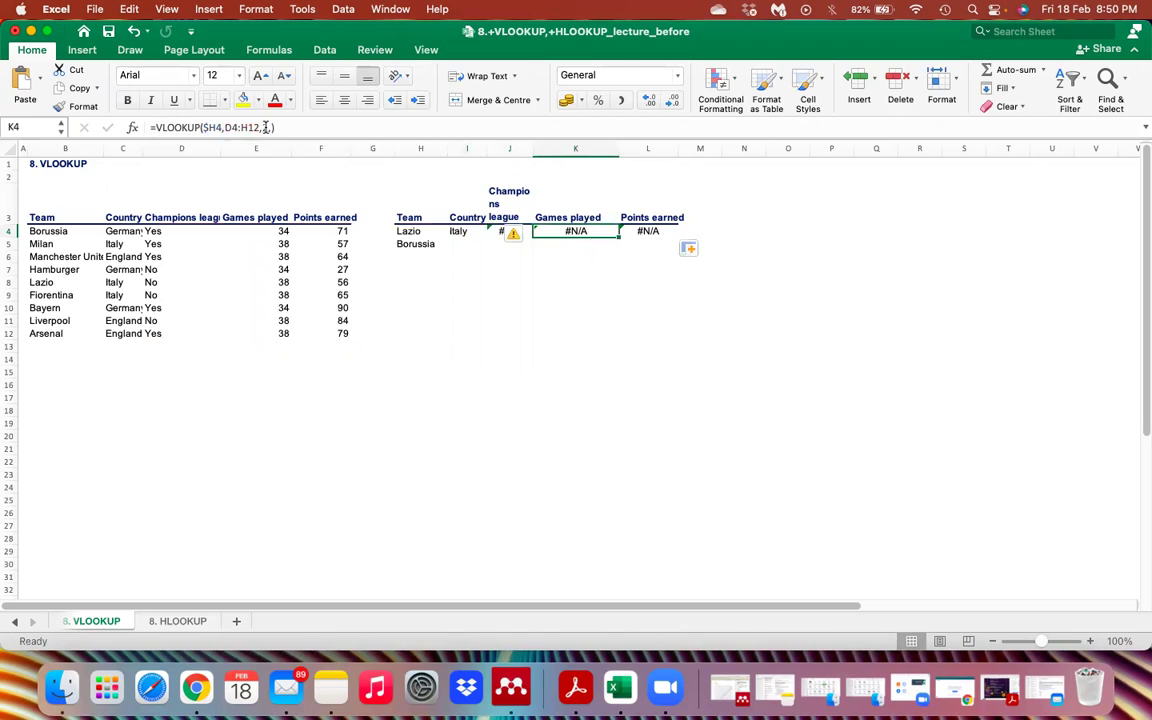
click(264, 127)
key(Tab)
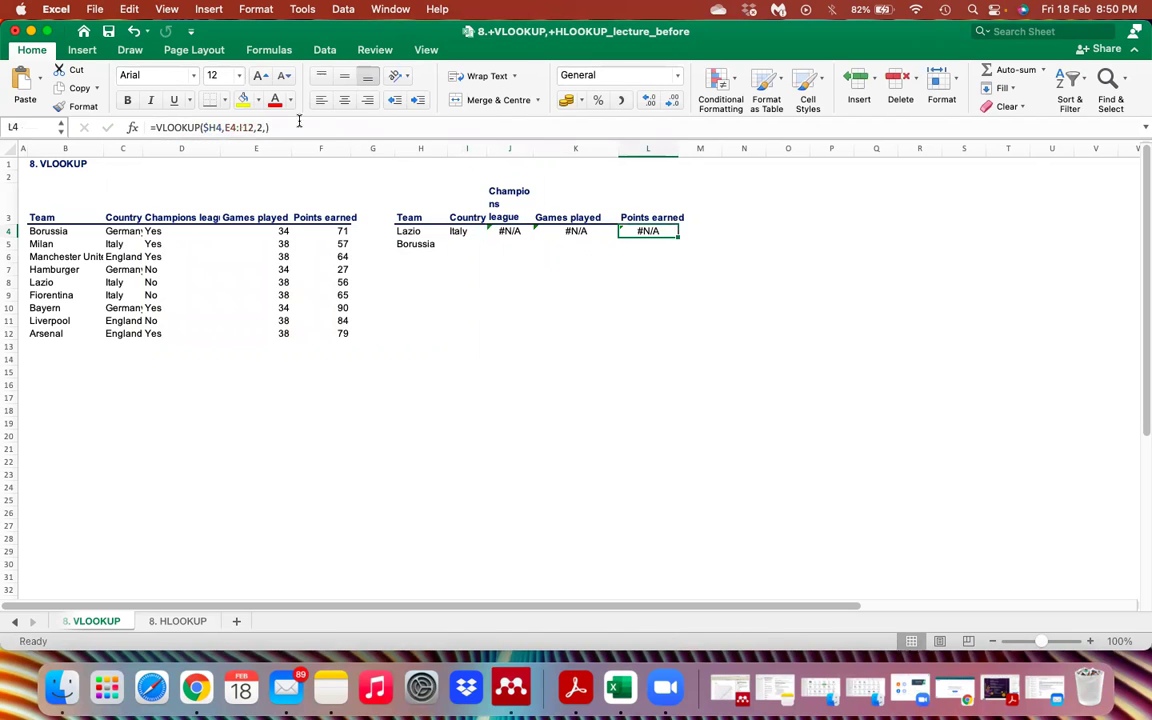
click(259, 127)
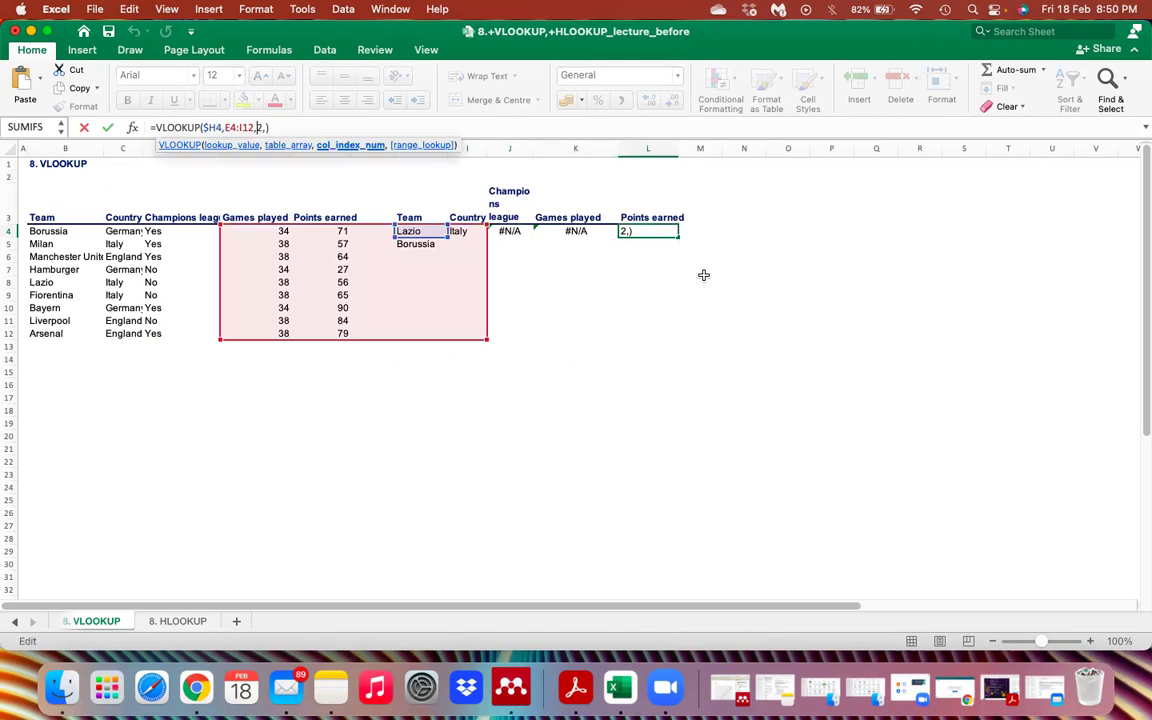
click(650, 272)
key(Escape)
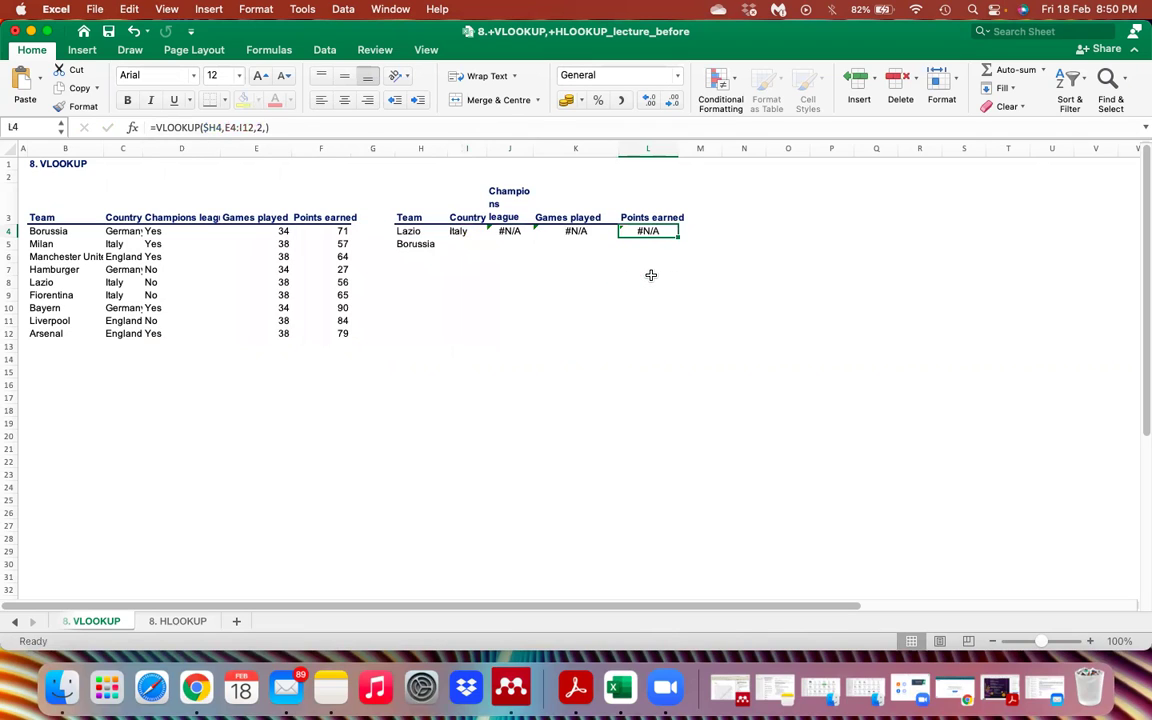
click(509, 231)
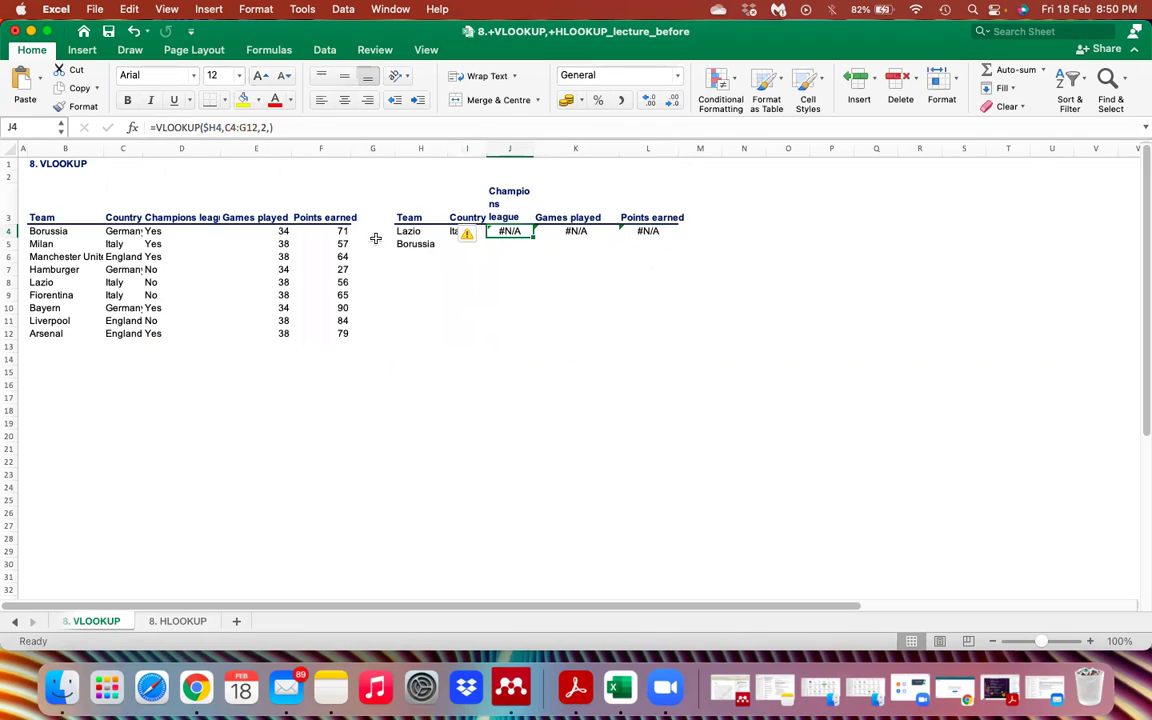
Step: Set the range_lookup argument of the Country formula in I4 to 0, giving =VLOOKUP($H4,B4:F12,2,0)
click(450, 231)
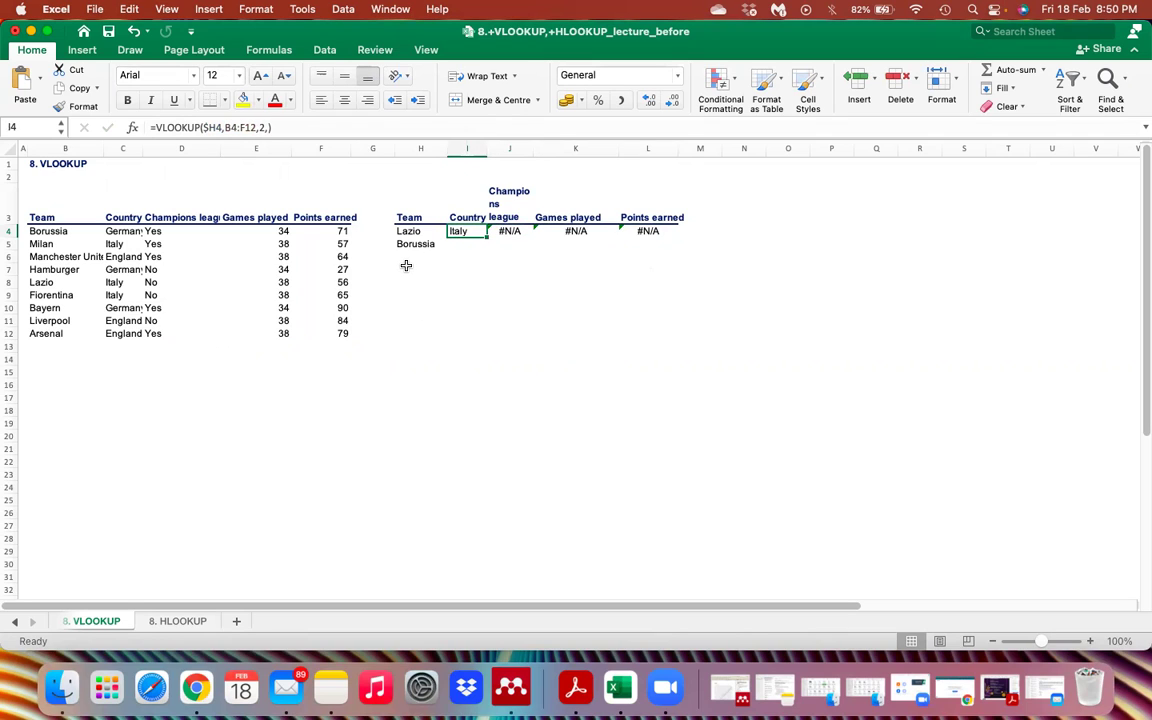
click(268, 128)
text(0)
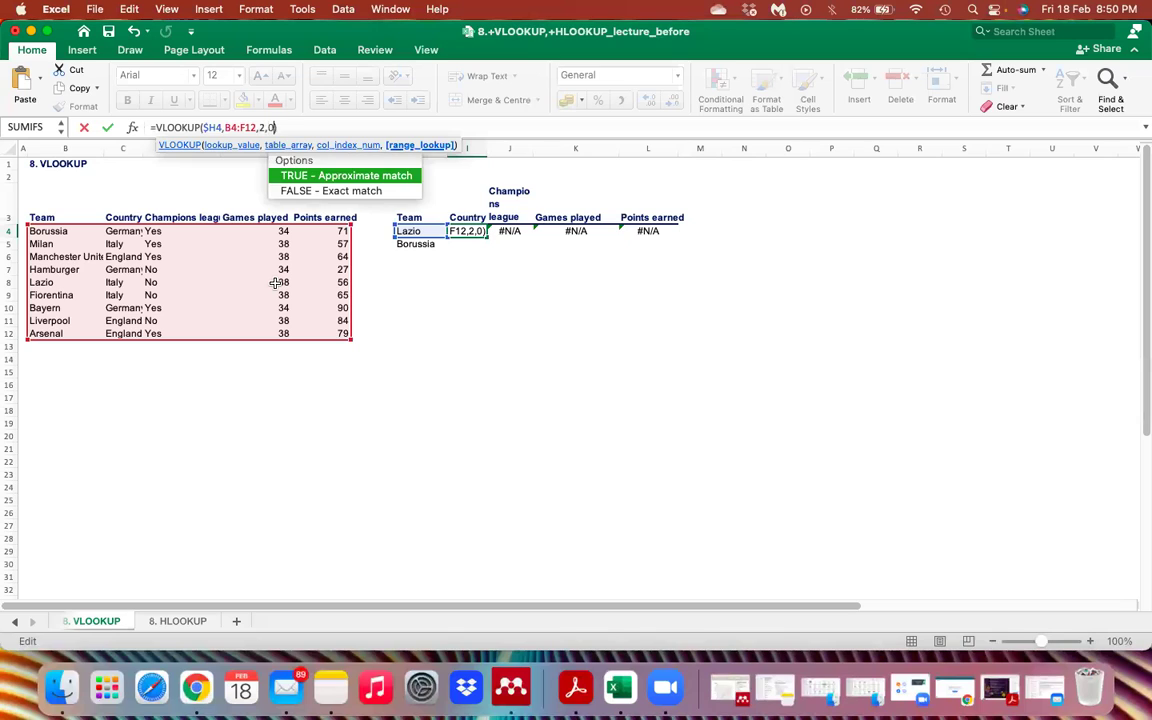
key(BackSpace)
text(1)
key(BackSpace)
text(0)
key(Return)
key(Up)
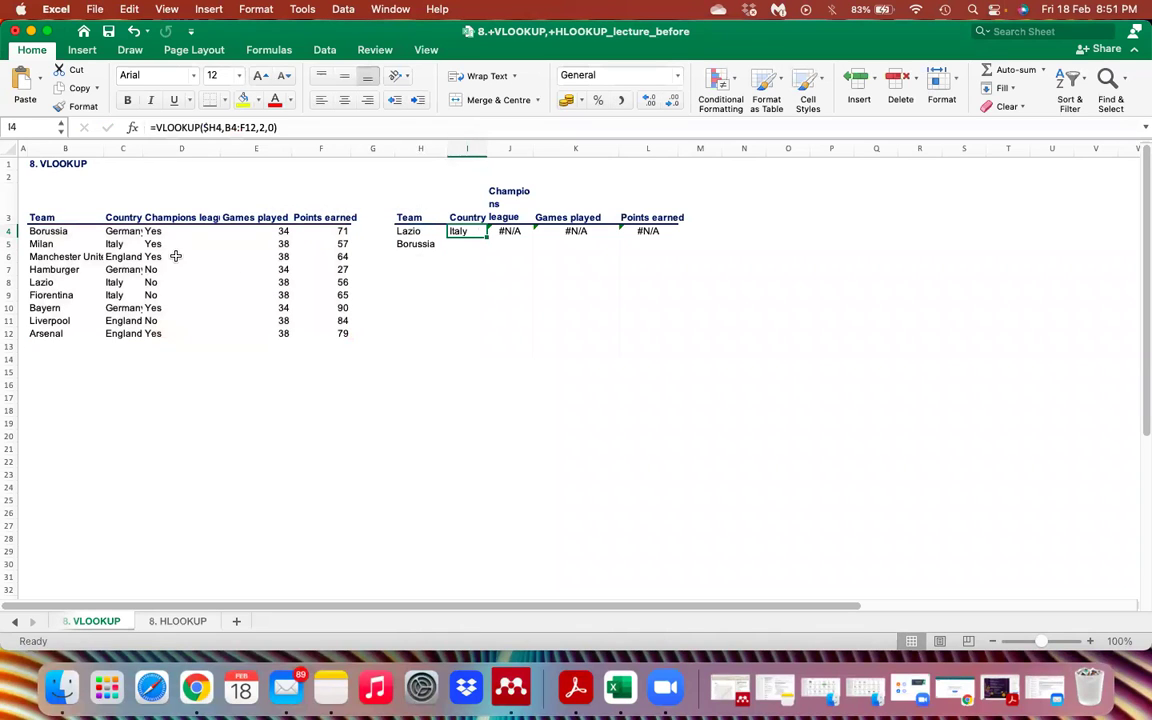
Step: Set the column index of the Champions league formula in J4 to 3
click(510, 231)
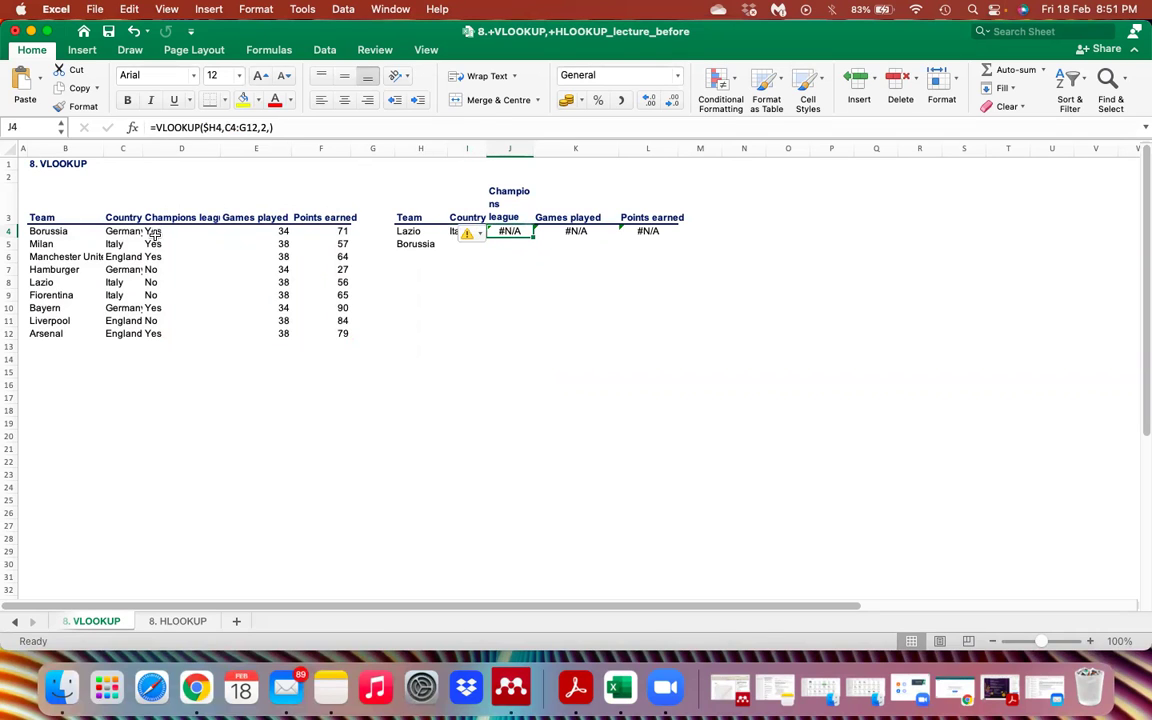
click(241, 127)
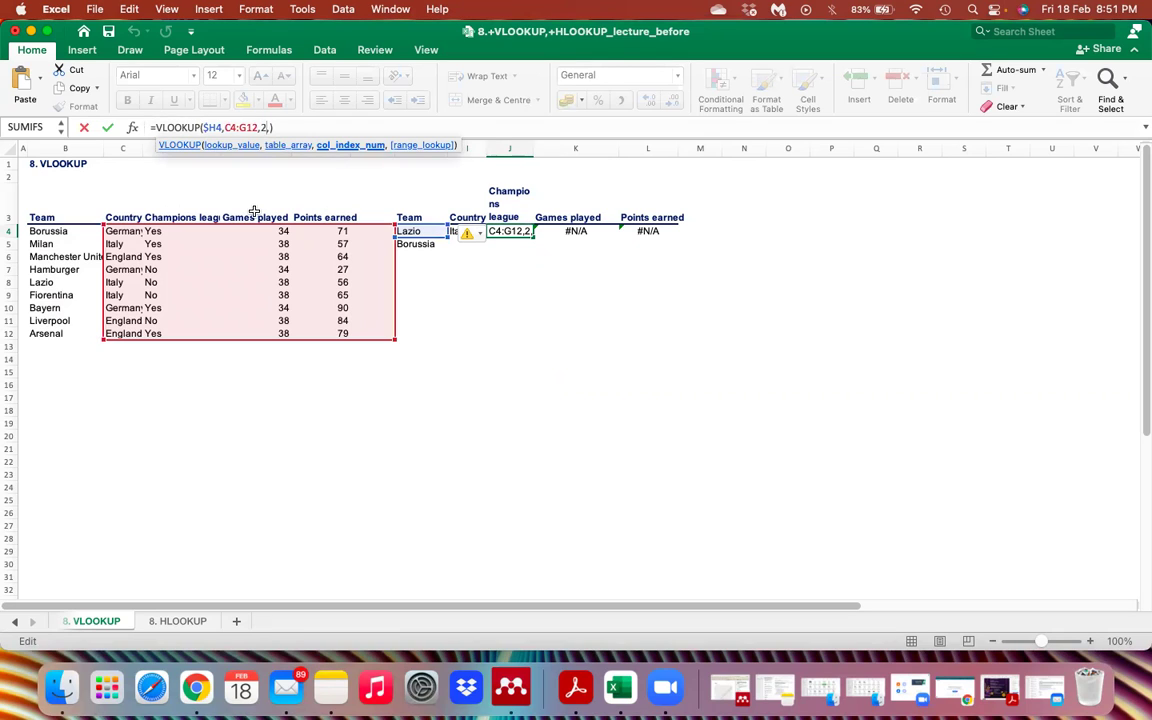
key(BackSpace)
text(3)
key(Right)
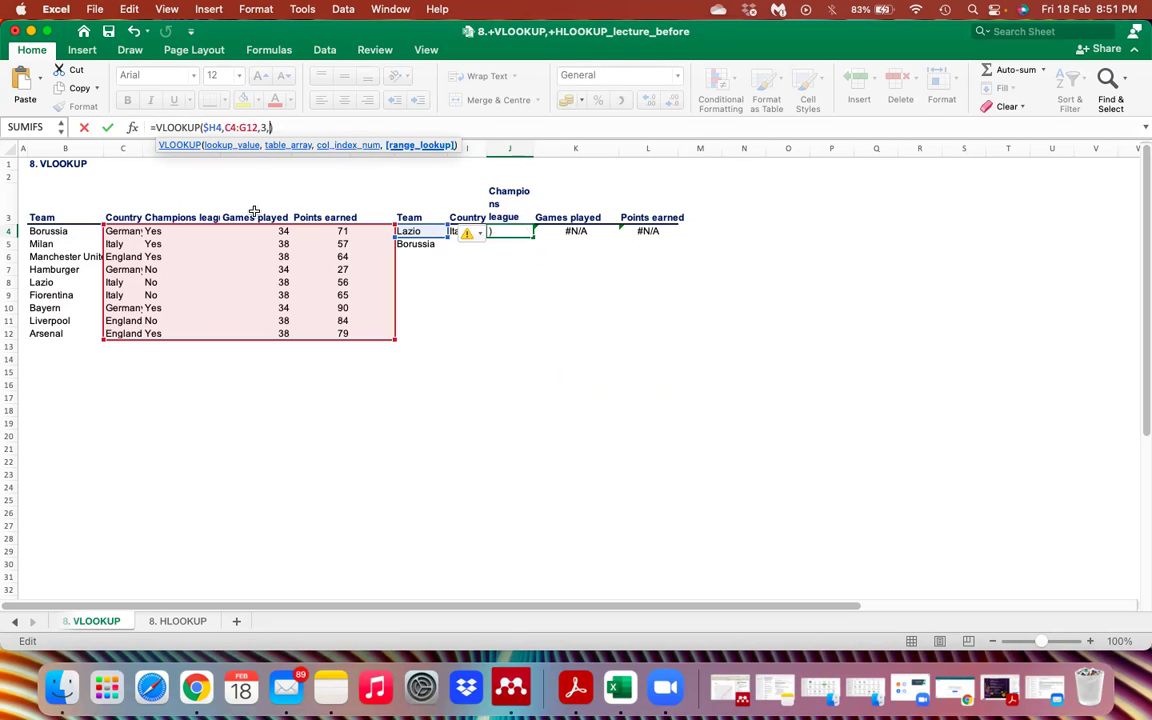
key(Return)
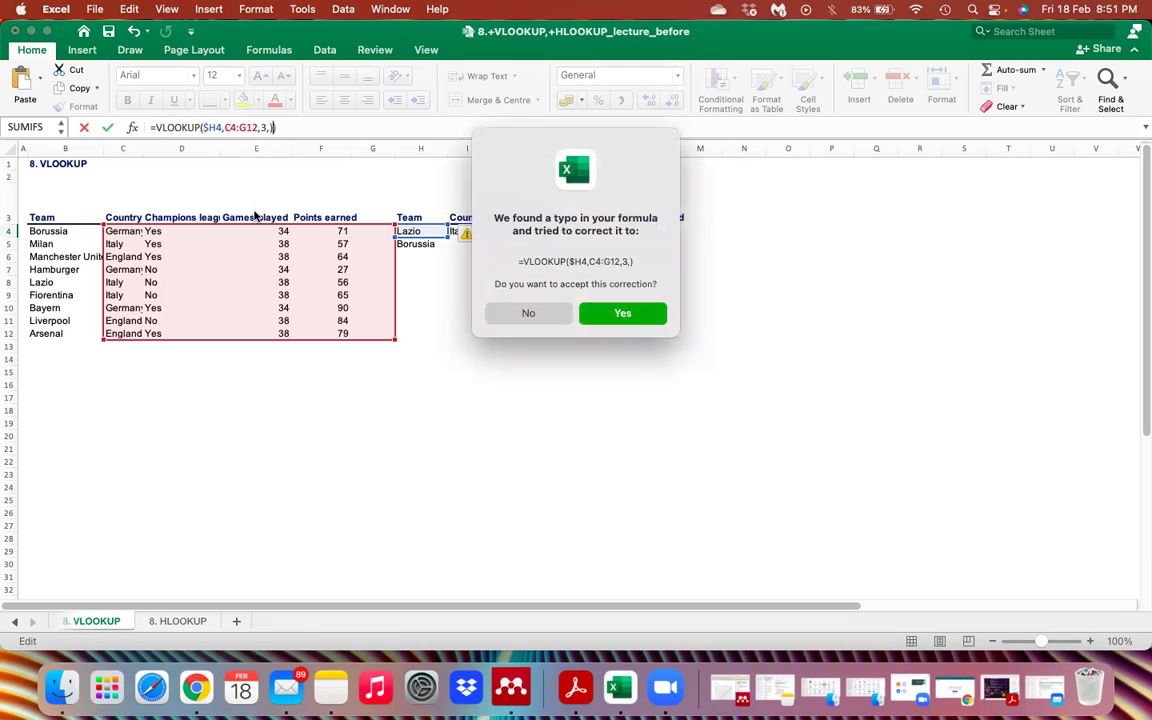
key(Return)
key(Up)
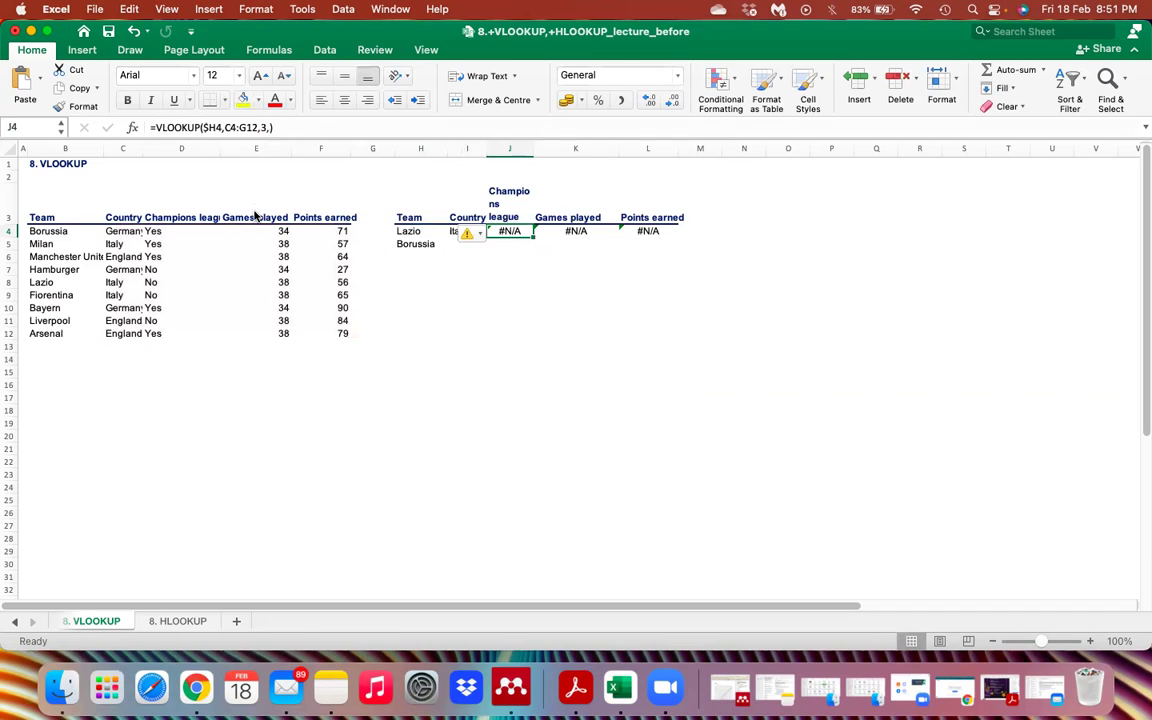
Step: Set the range_lookup argument of the formula in J4 to 0
click(270, 128)
text(0)
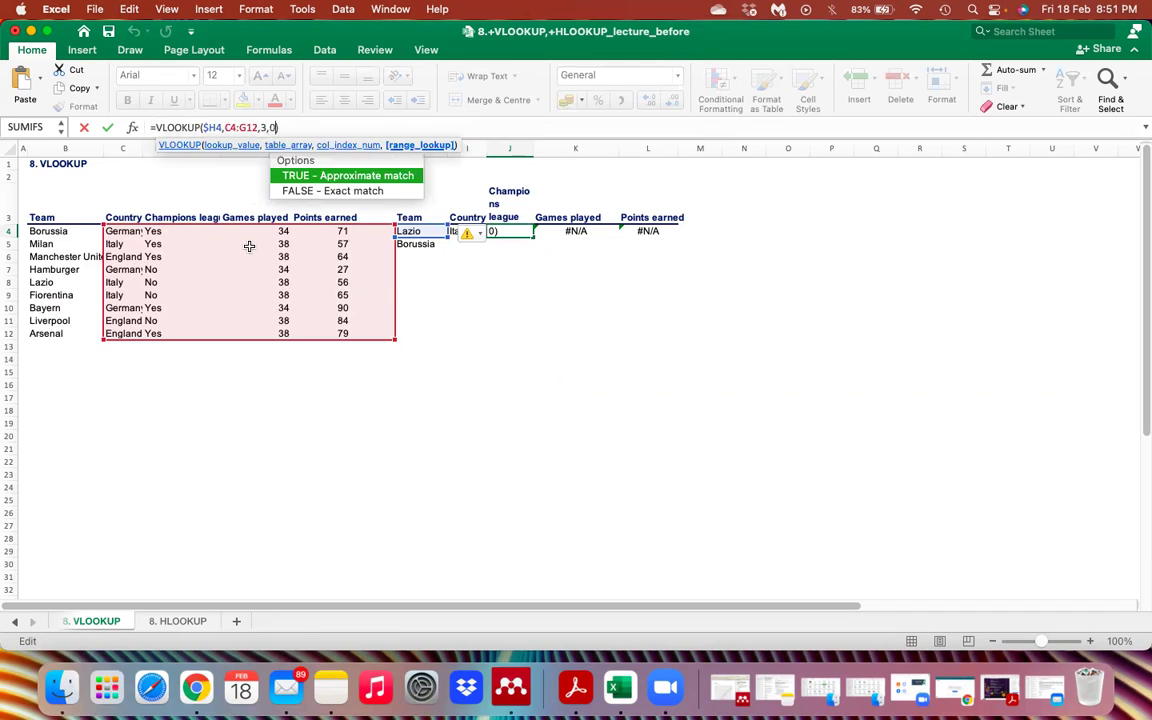
key(Return)
key(Up)
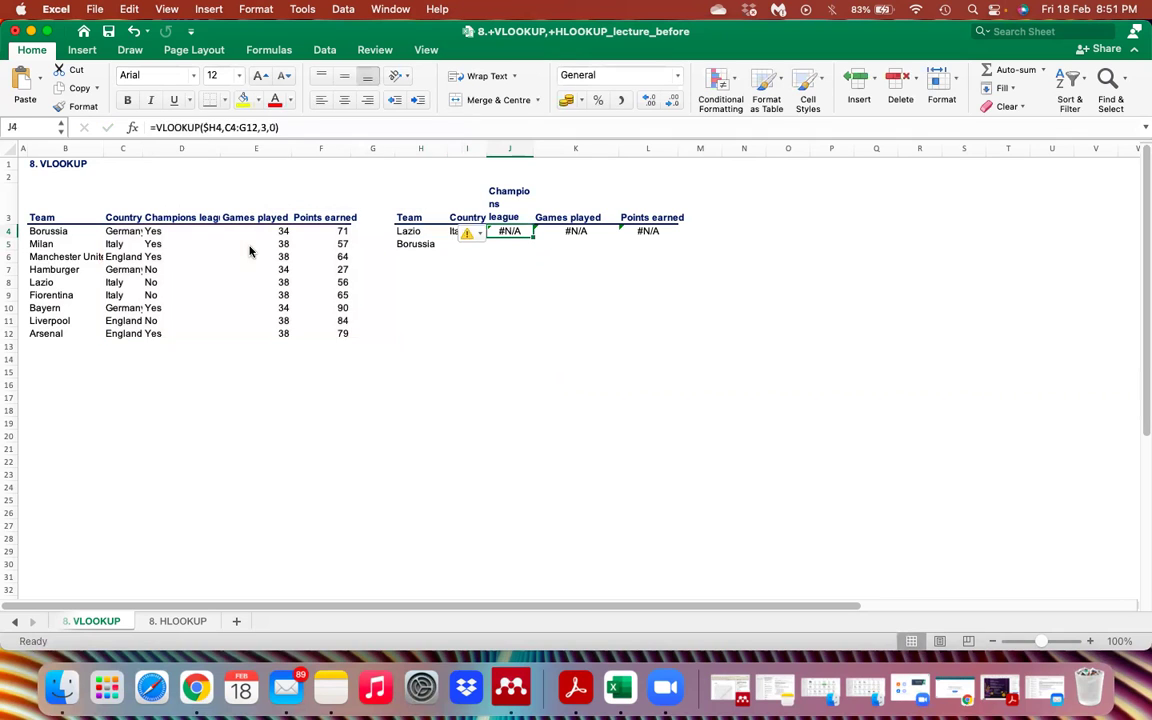
Step: Set J4's range_lookup argument to 1 and compare the result with Lazio's row in the source table
click(273, 128)
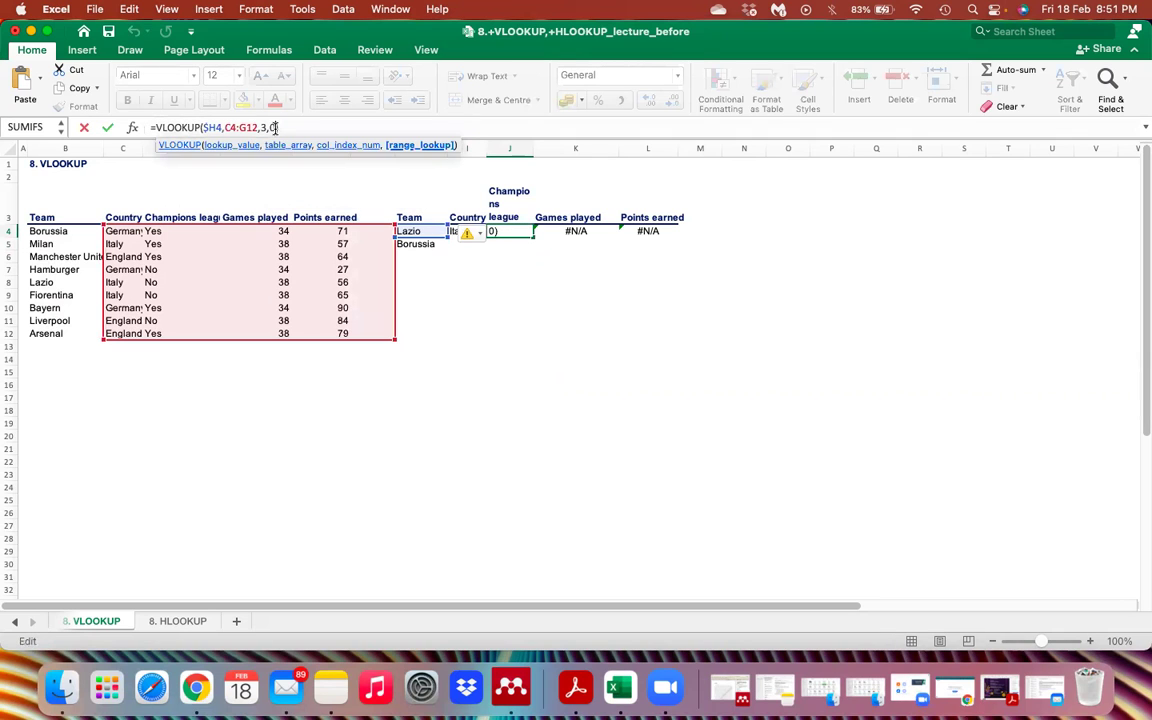
key(BackSpace)
text(1)
key(Return)
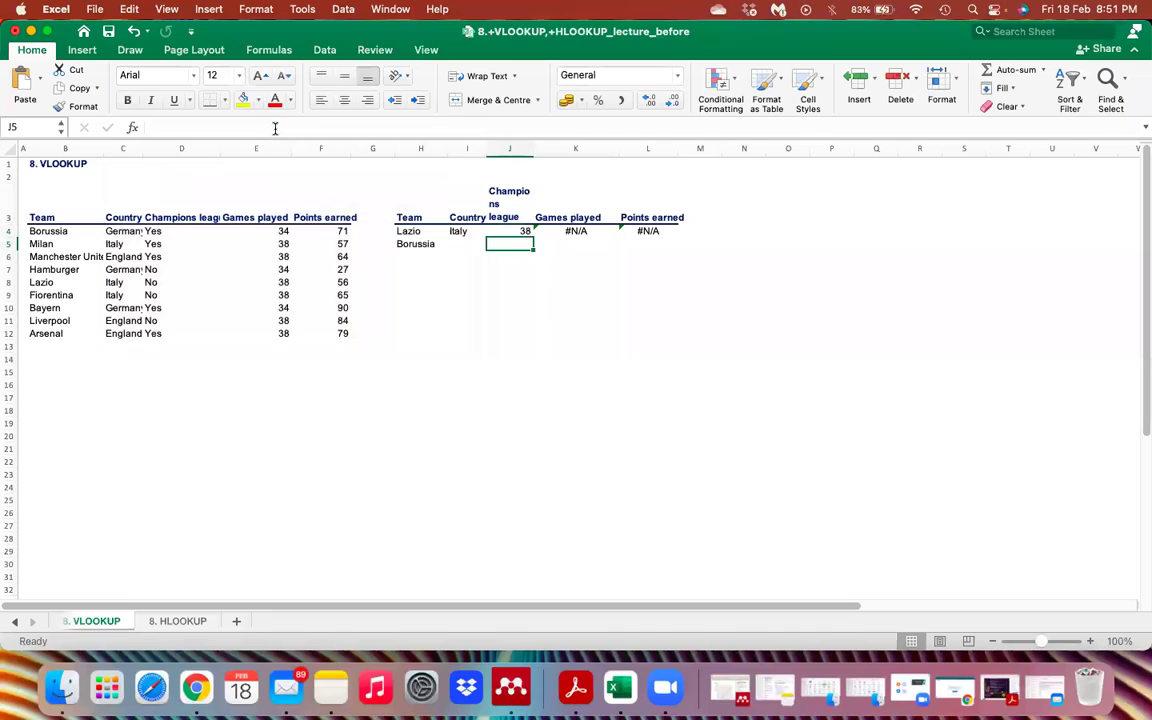
key(Up)
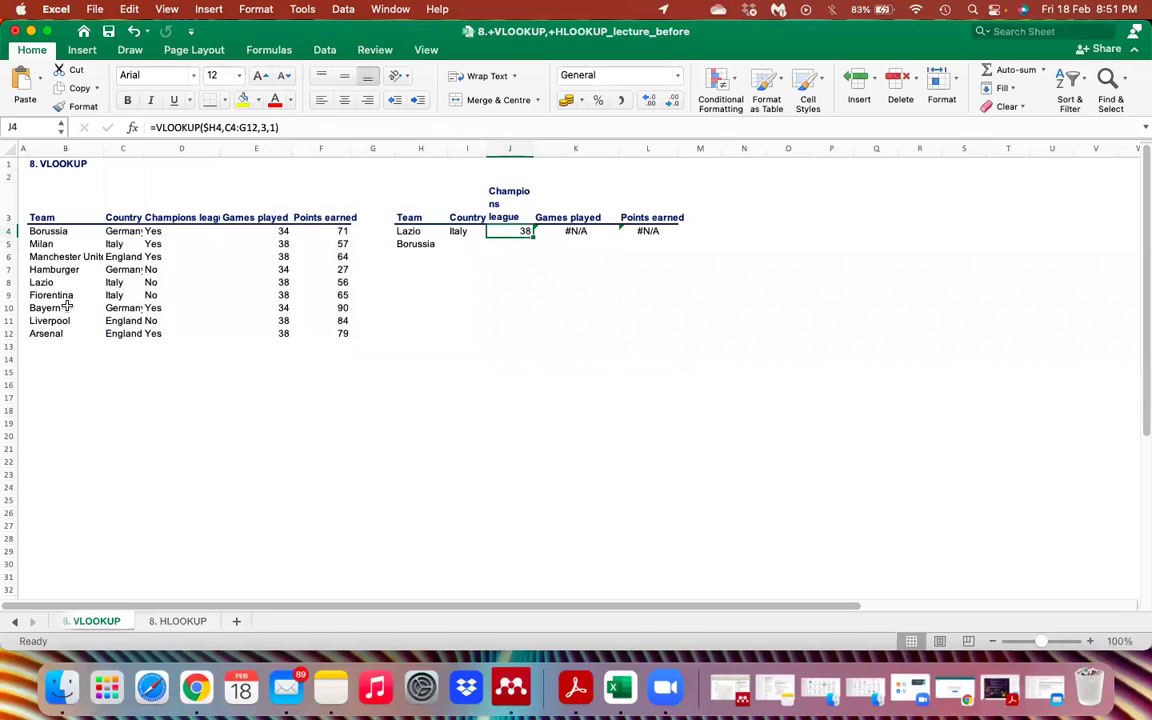
click(12, 283)
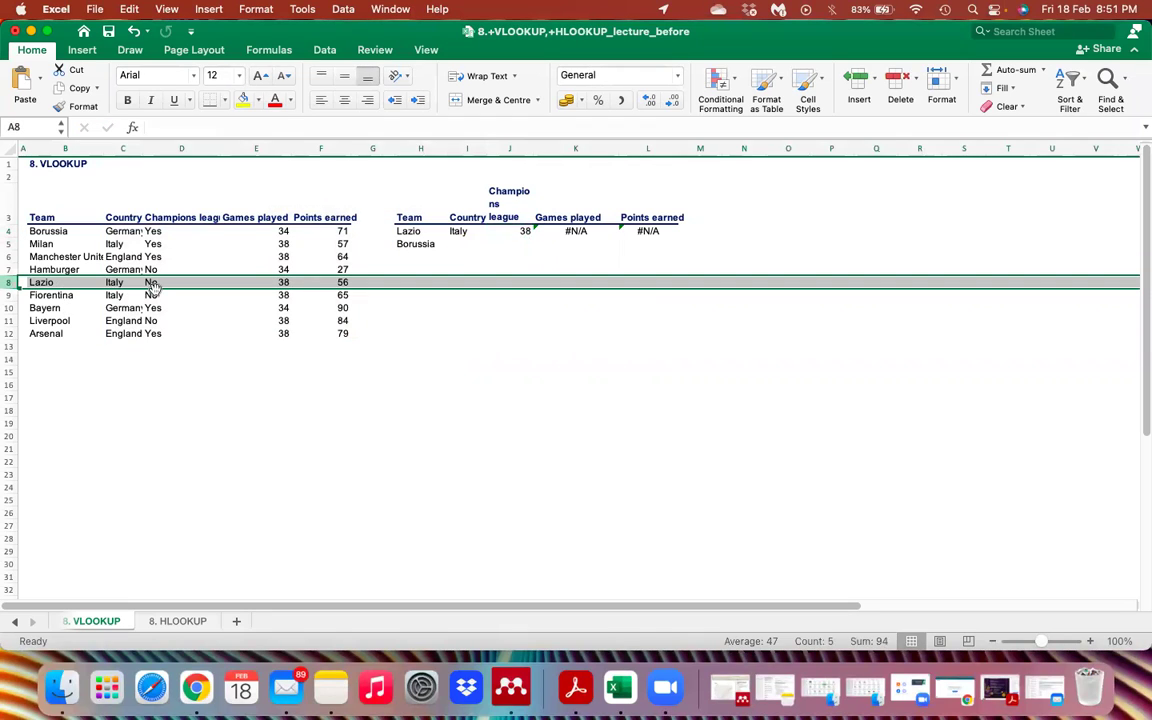
click(510, 229)
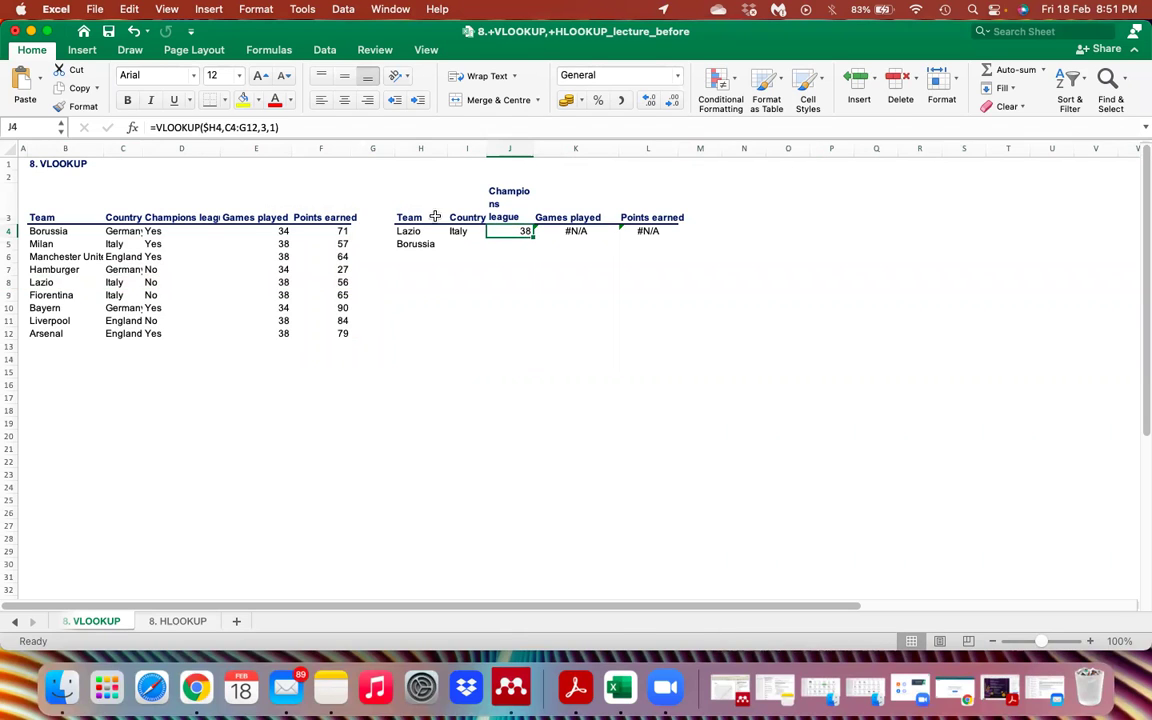
Step: Undo the edits to J4 and the copying of the formula across J4:L4
key(Right)
key(Right)
key(super+z)
key(super+y)
key(super+z)
key(Left)
key(super+z)
key(Left)
key(Left)
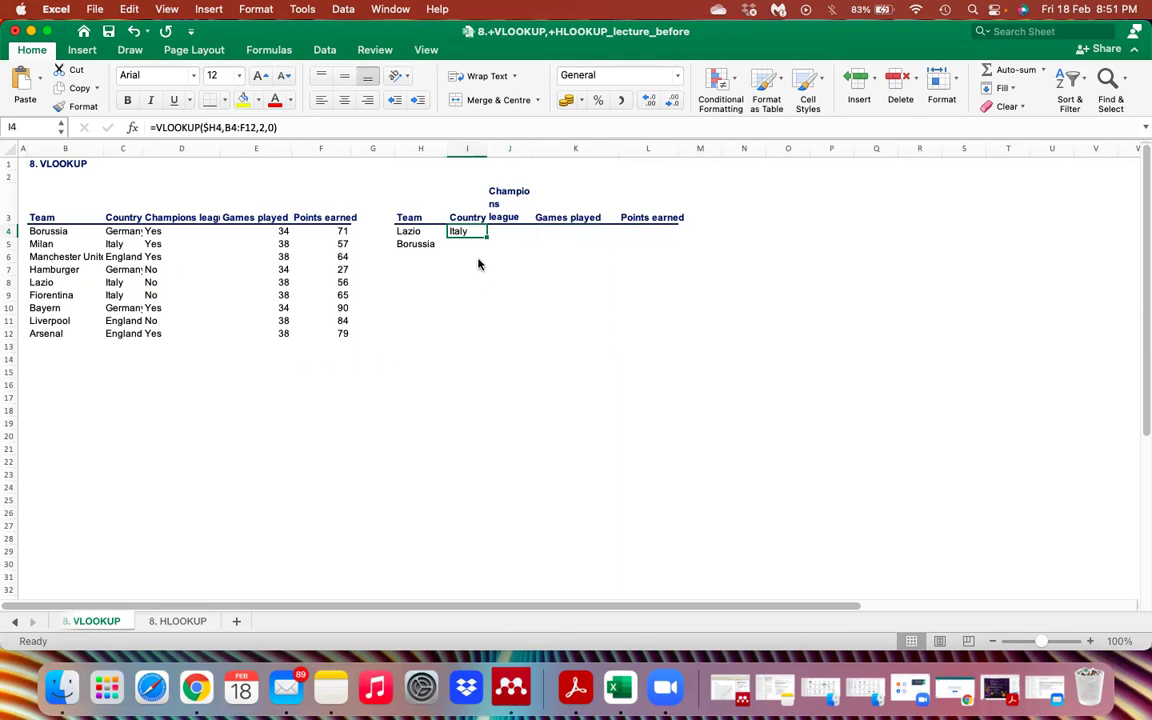
Step: Start a VLOOKUP formula in the Champions league cell J4 with H4 as the lookup value
click(283, 127)
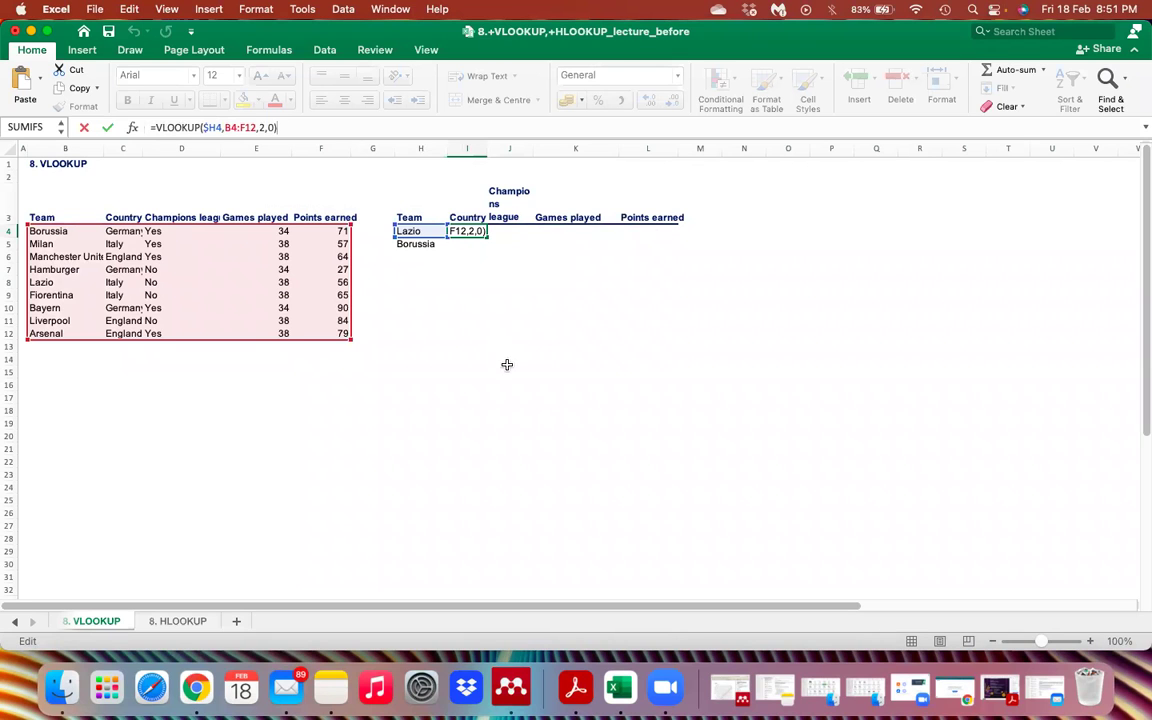
click(505, 234)
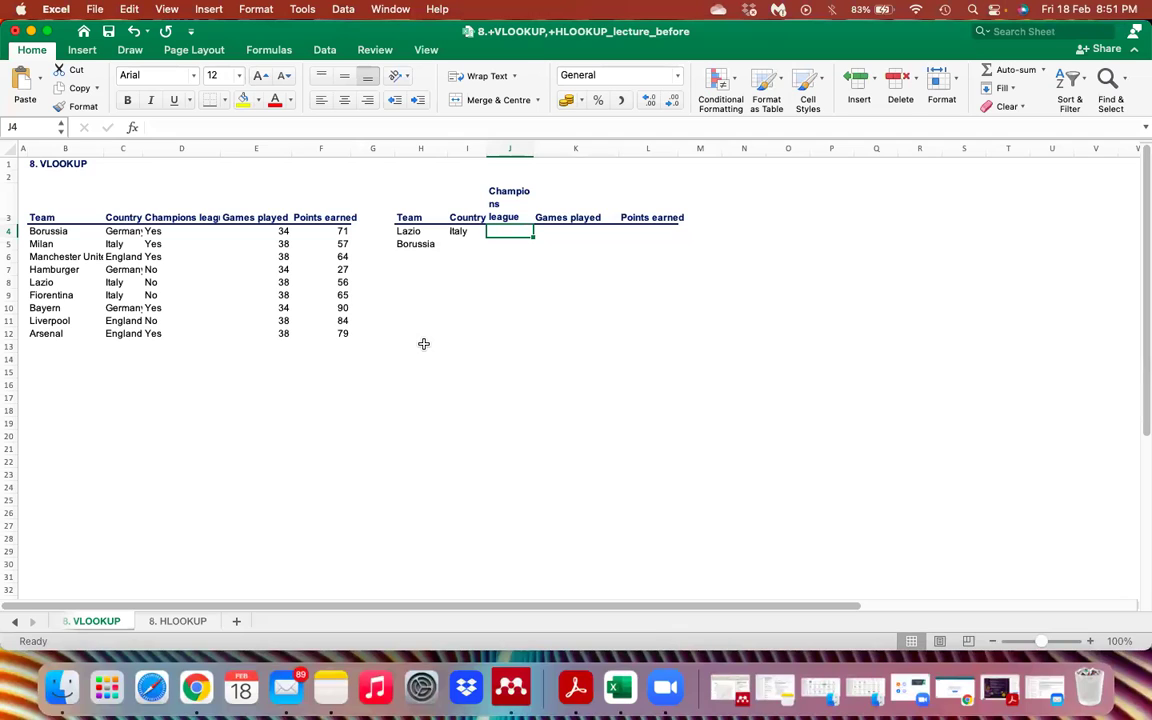
text(=)
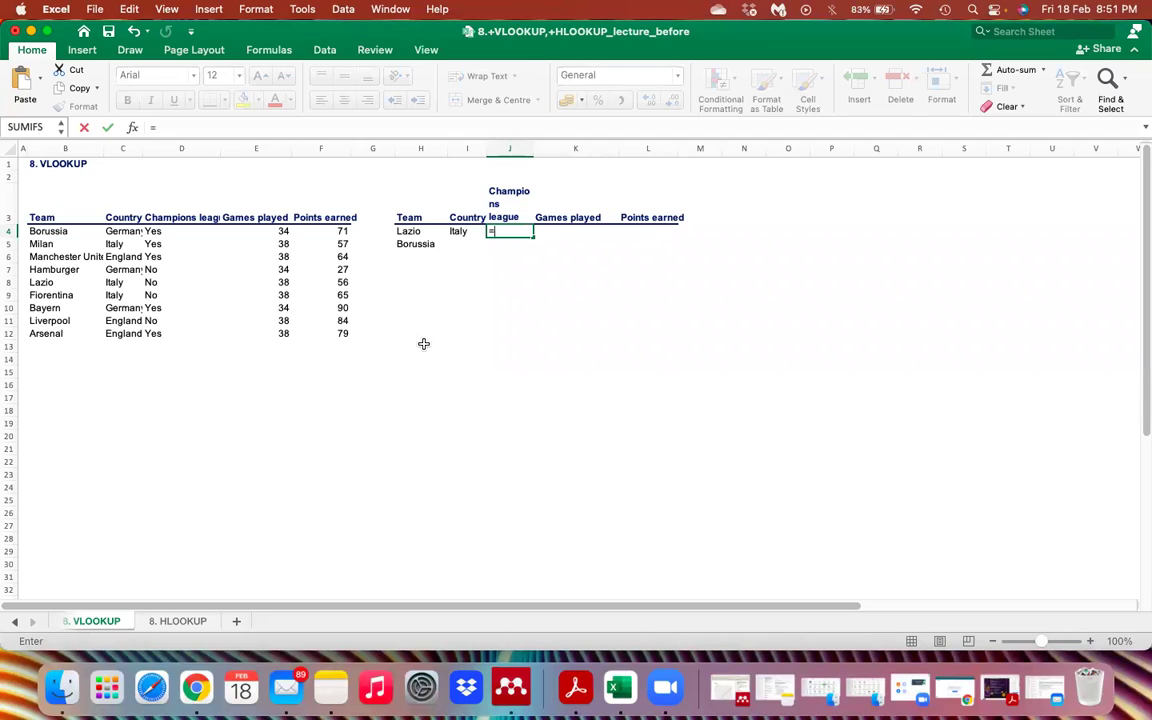
text(vloo)
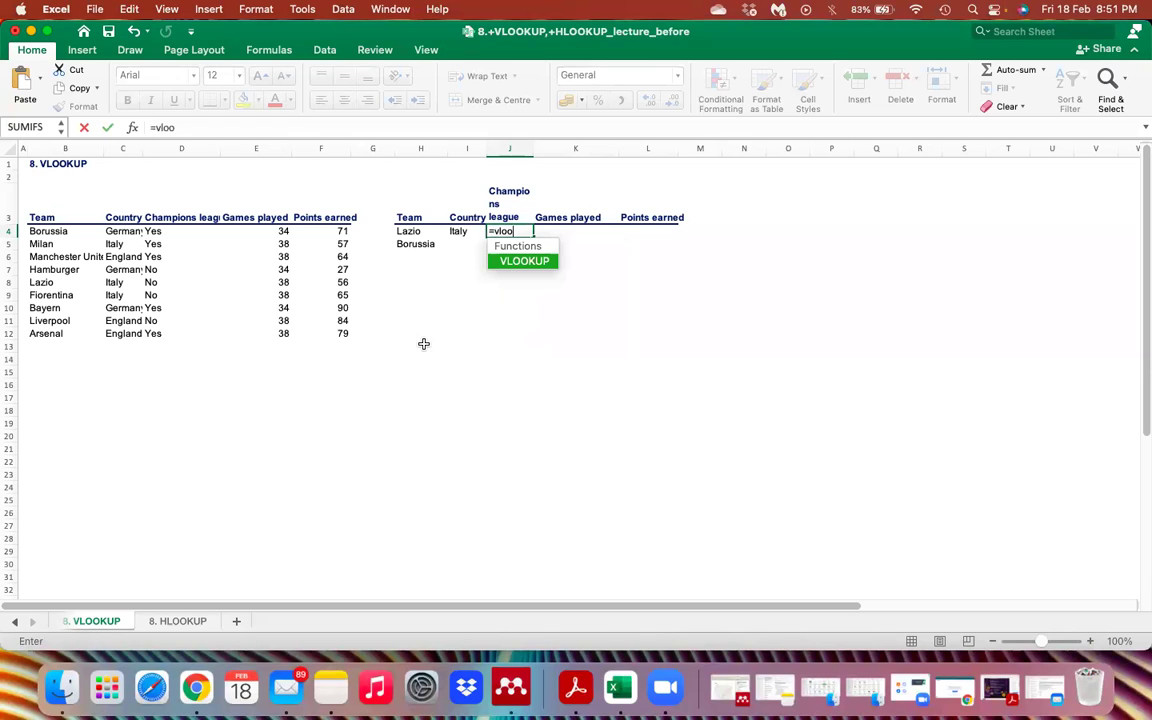
key(Tab)
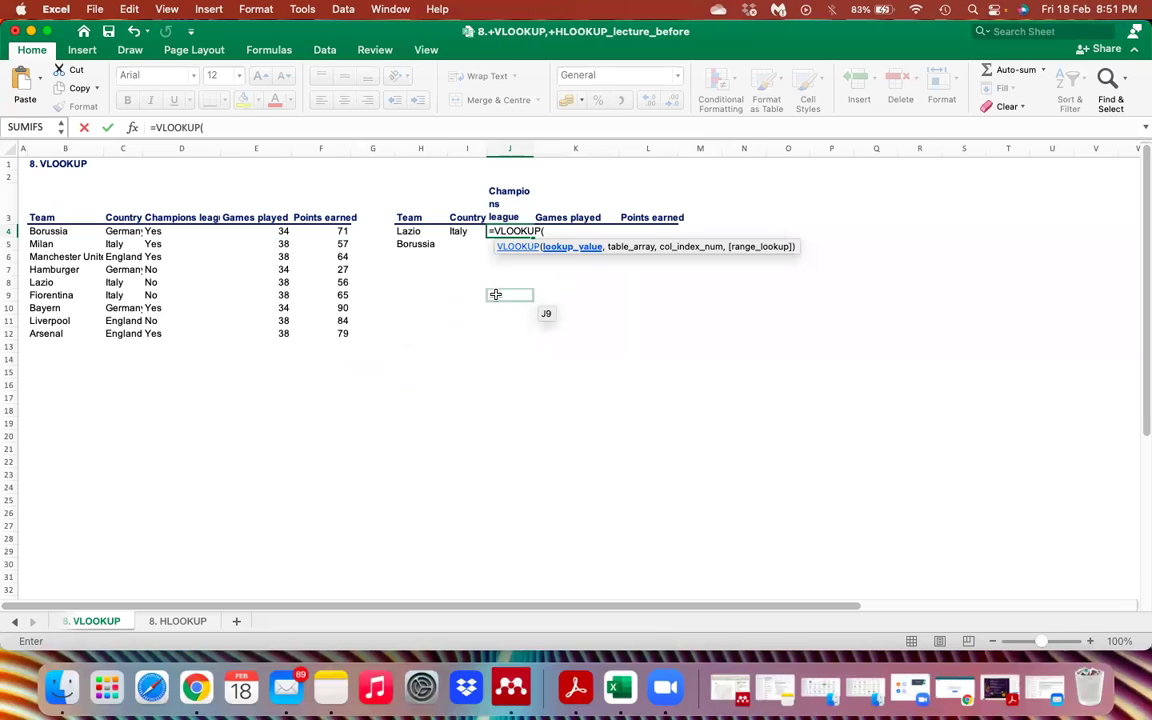
click(413, 233)
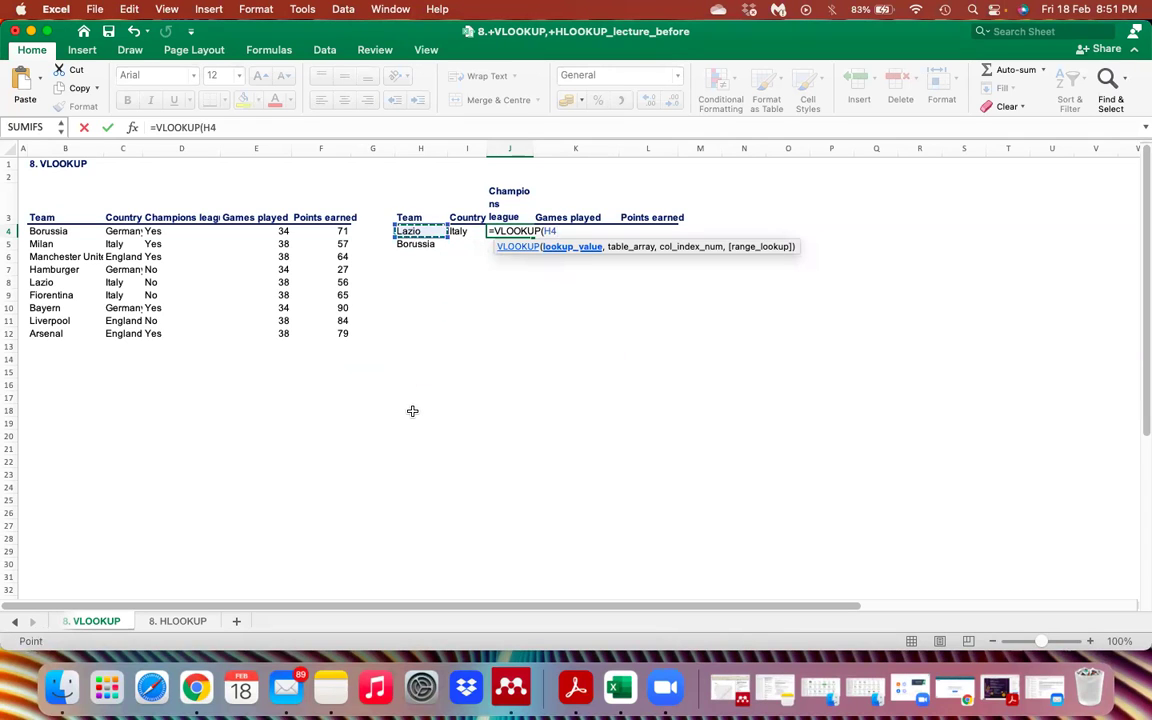
text(,)
Step: Set the table array of the J4 formula to the source data range B4:F12
click(22, 231)
key(shift+Right)
key(shift+Right)
key(shift+Right)
key(shift+Right)
key(shift+Right)
key(shift+Left)
key(shift+Down)
key(shift+Down)
key(shift+Down)
key(shift+Down)
key(shift+Down)
key(shift+Down)
key(shift+Down)
key(shift+Down)
text(,)
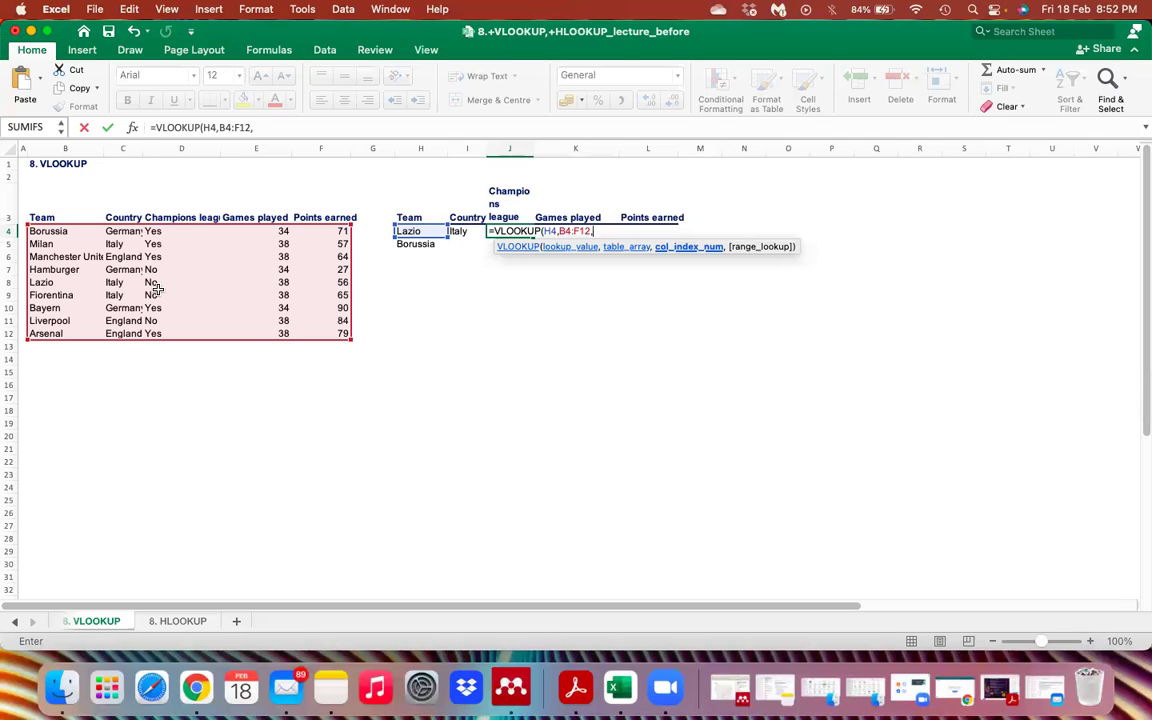
Step: Complete the J4 formula with column index 3 and range_lookup 0
text(3,)
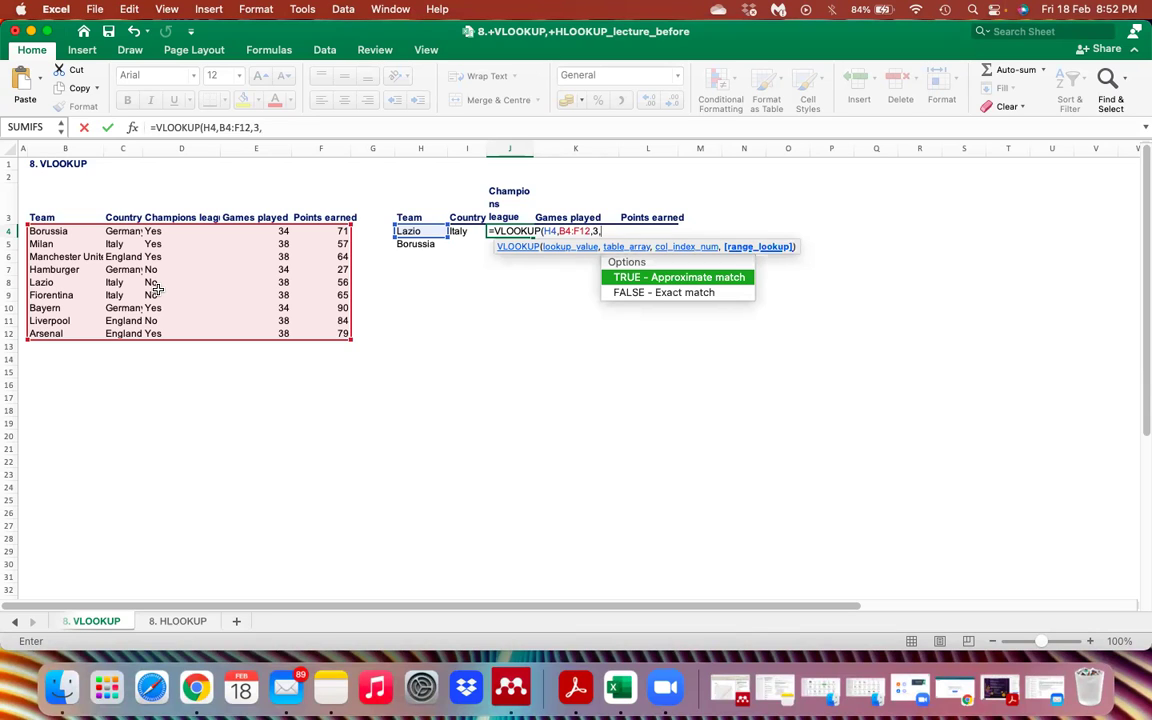
text())
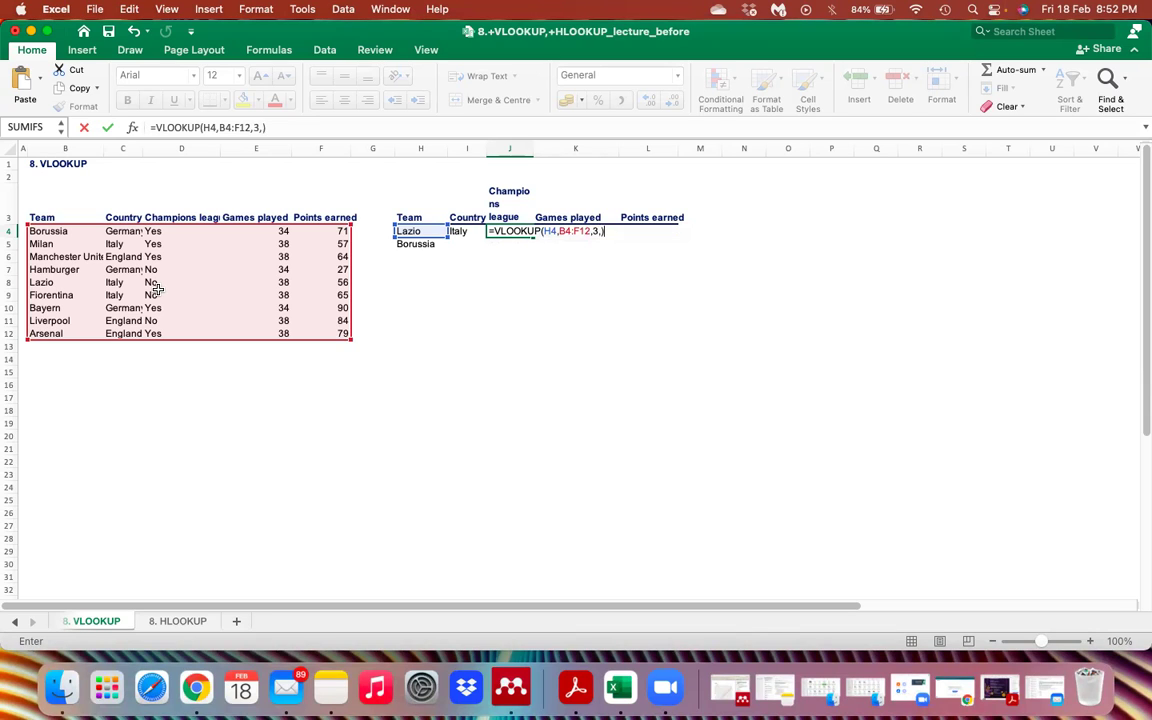
key(Return)
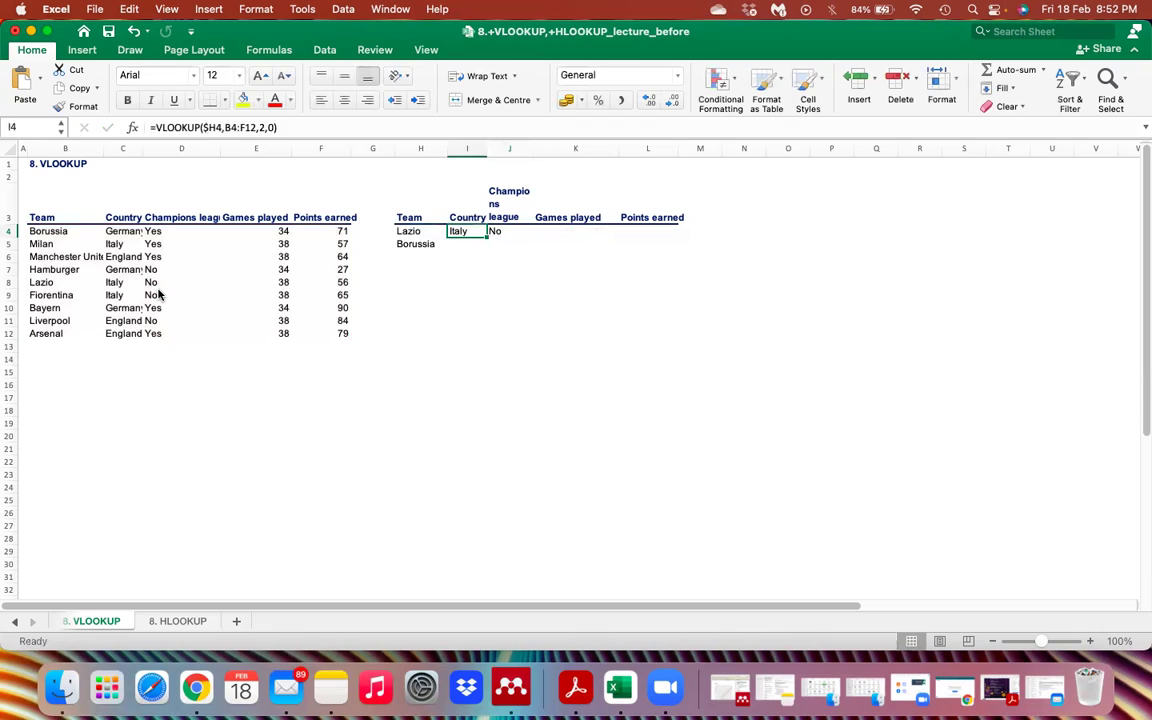
click(235, 125)
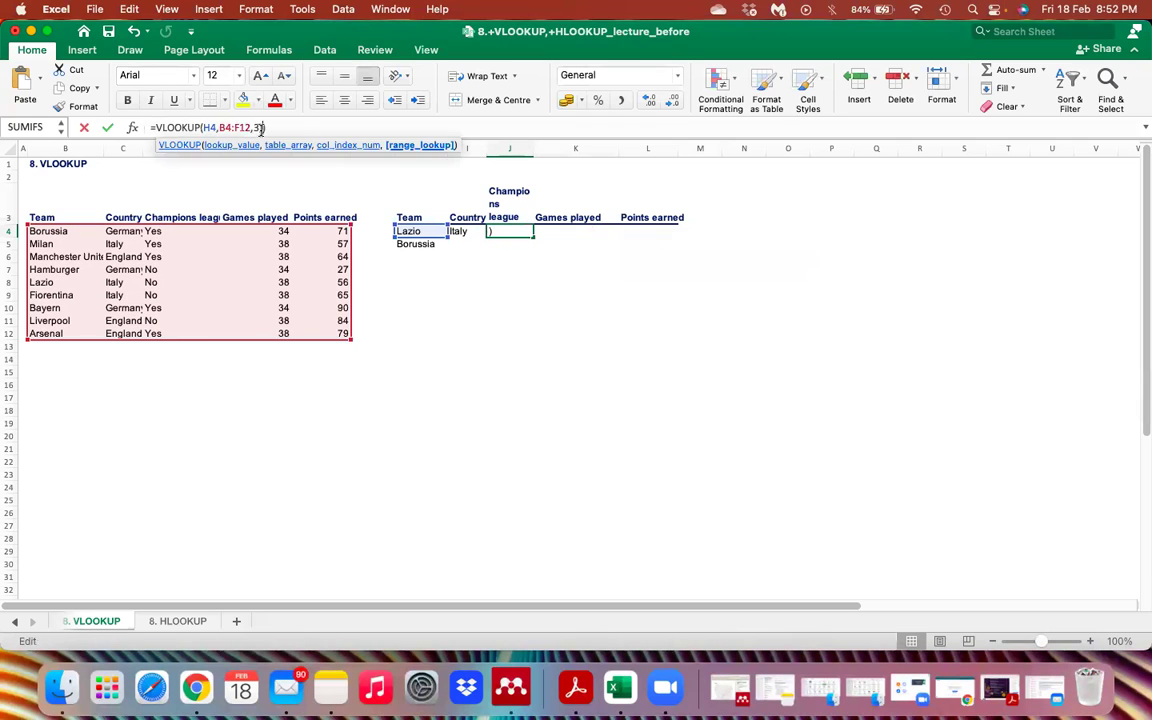
text())
text(0)
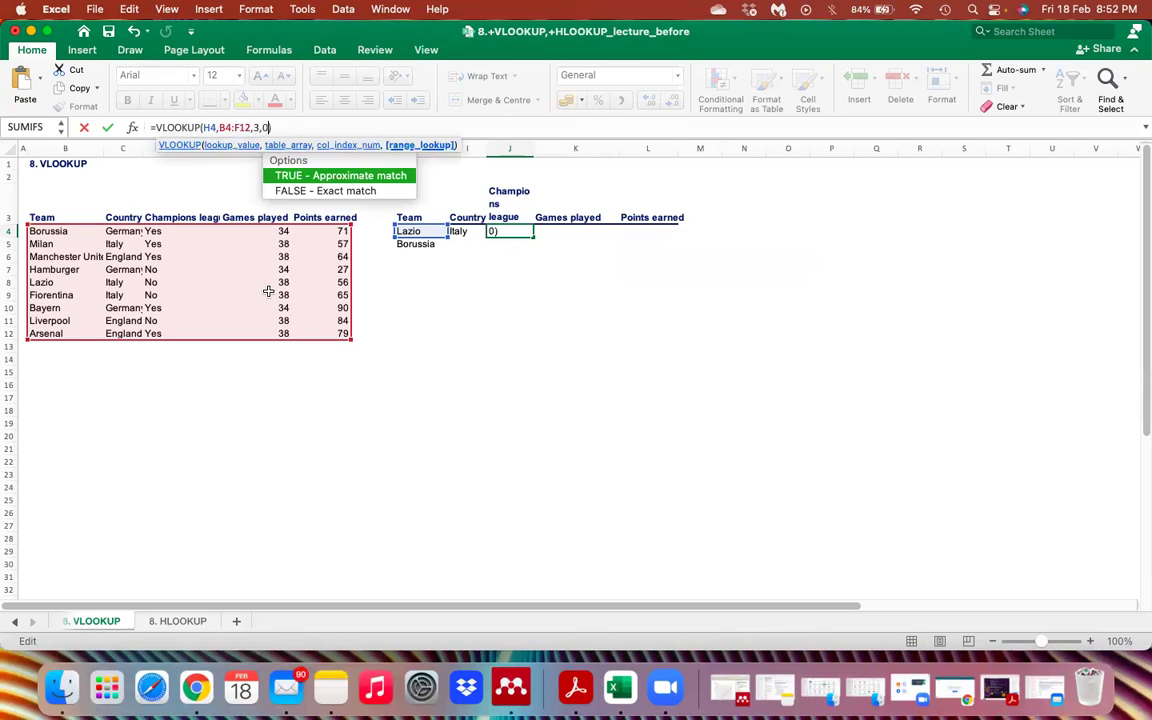
key(Return)
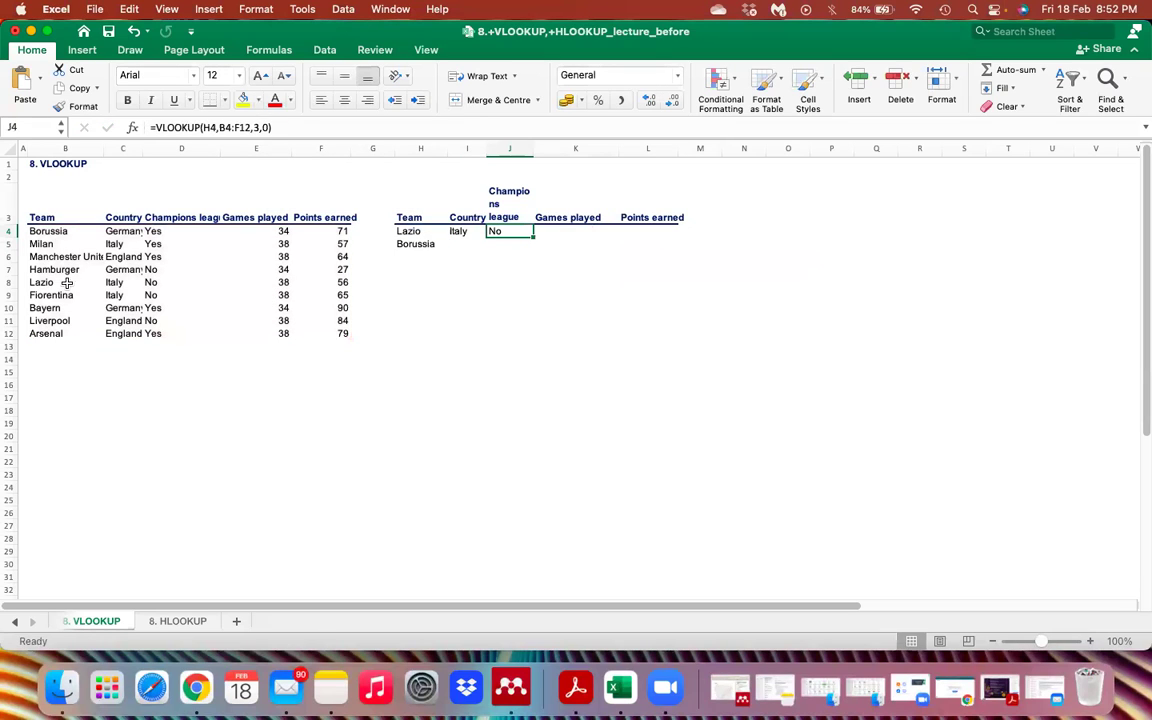
Step: Check Lazio's Champions league entry in the source table against the lookup result
click(35, 282)
key(Right)
key(Right)
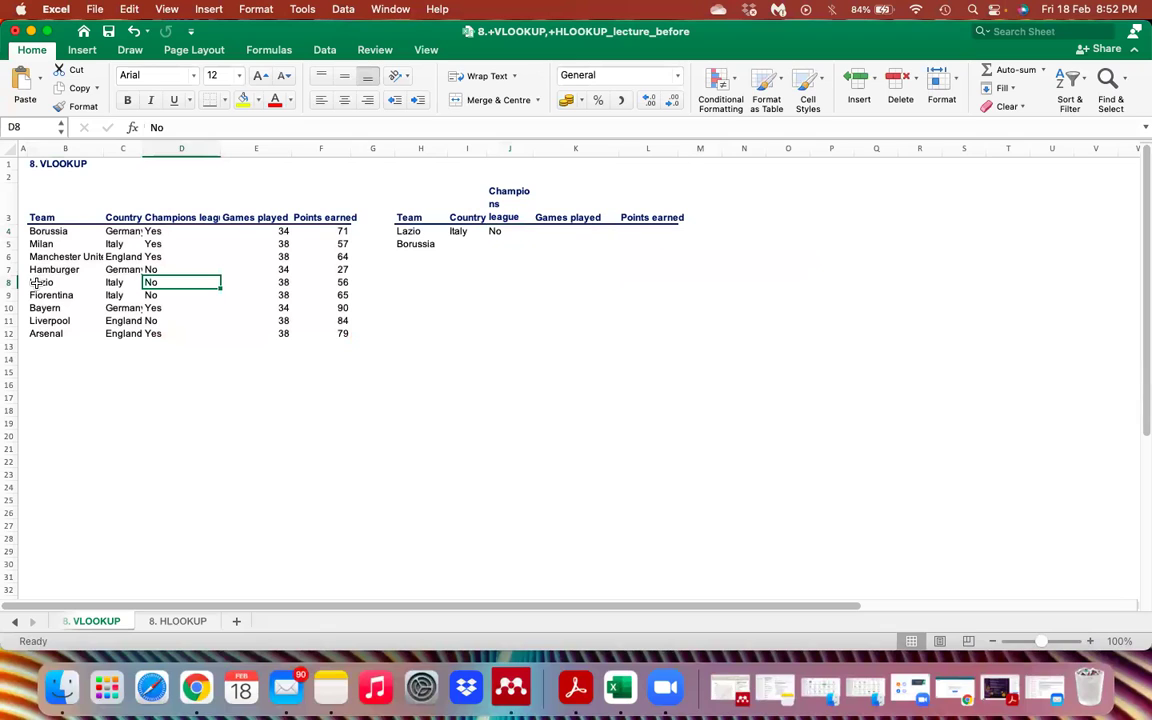
Step: Start a VLOOKUP formula in the Games played cell K4 with H4 as the lookup value
click(565, 234)
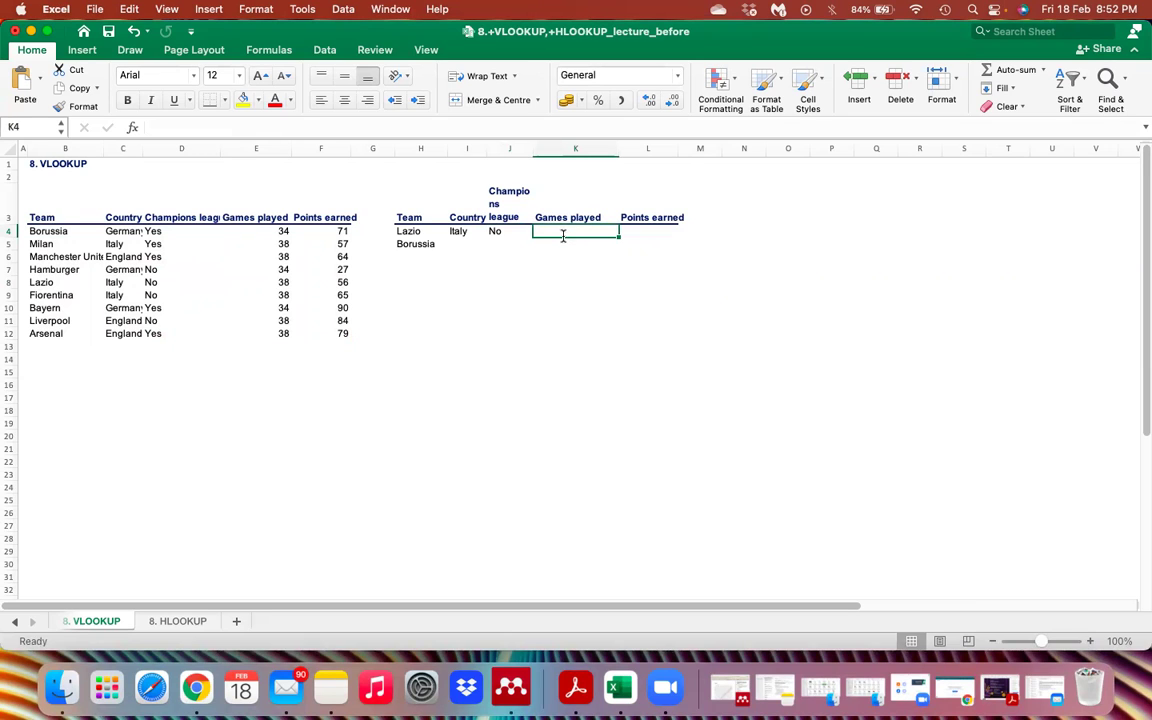
text(=vloo)
key(Tab)
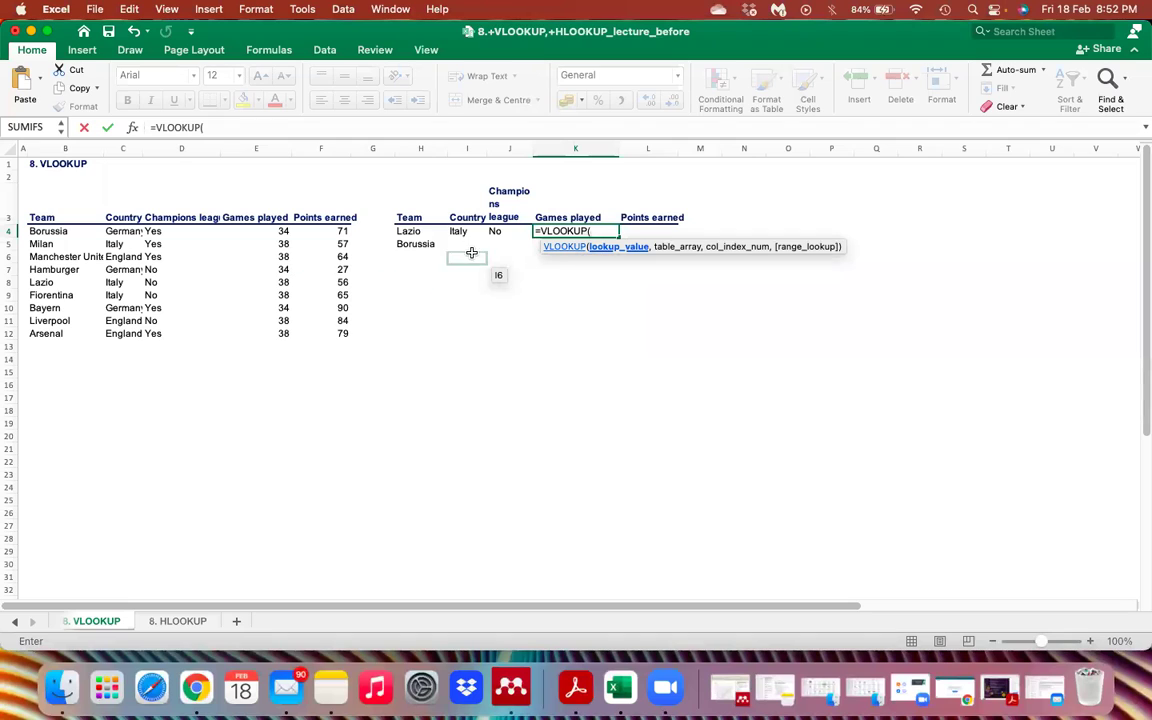
click(420, 233)
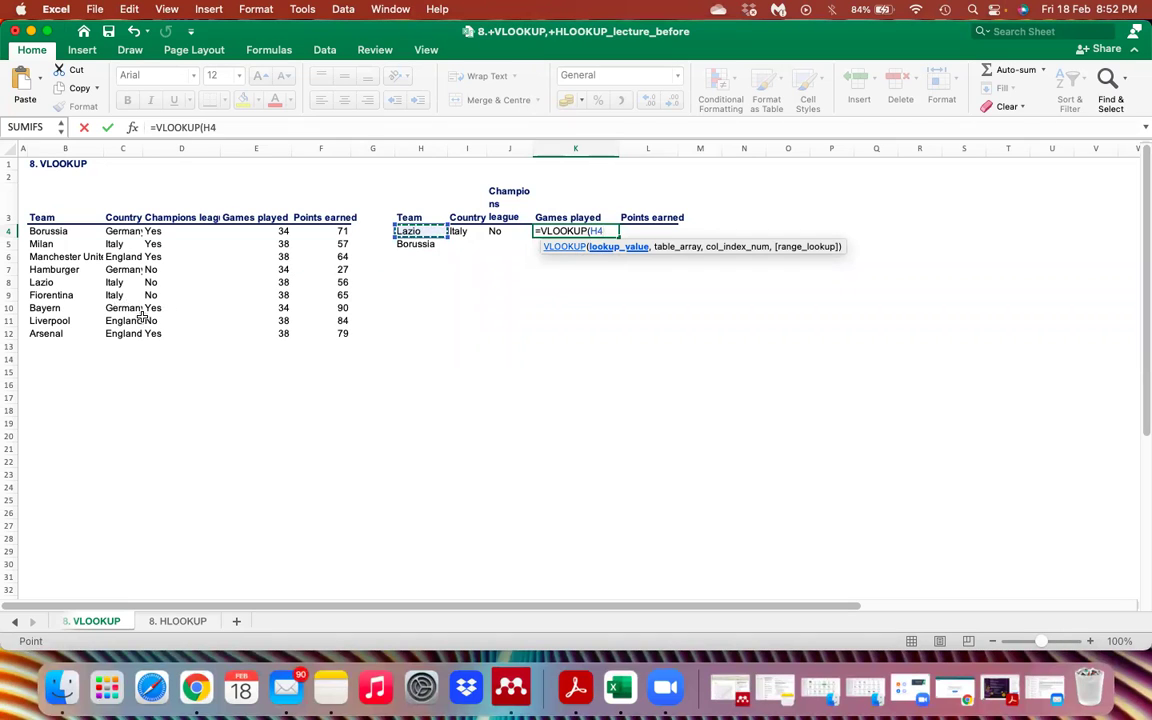
text(,)
Step: Set the table array of the K4 formula to the source data range B4:F12
click(47, 231)
key(shift+Right)
key(shift+Right)
key(shift+Right)
key(shift+Right)
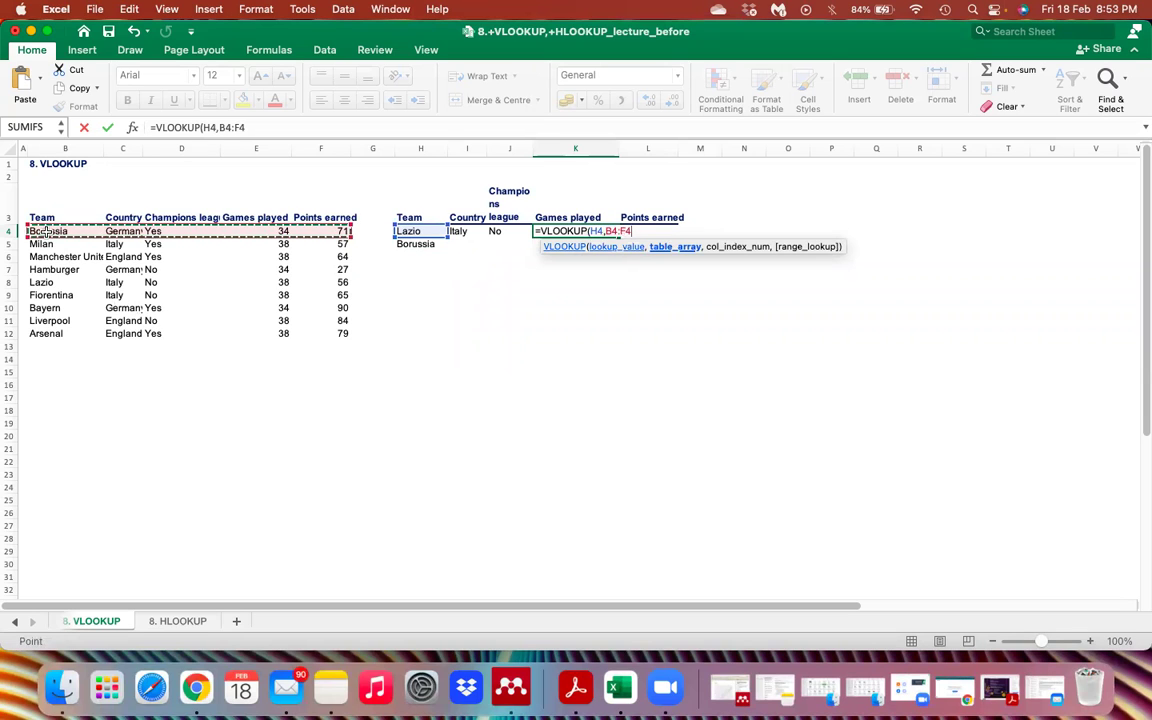
key(super+shift+Down)
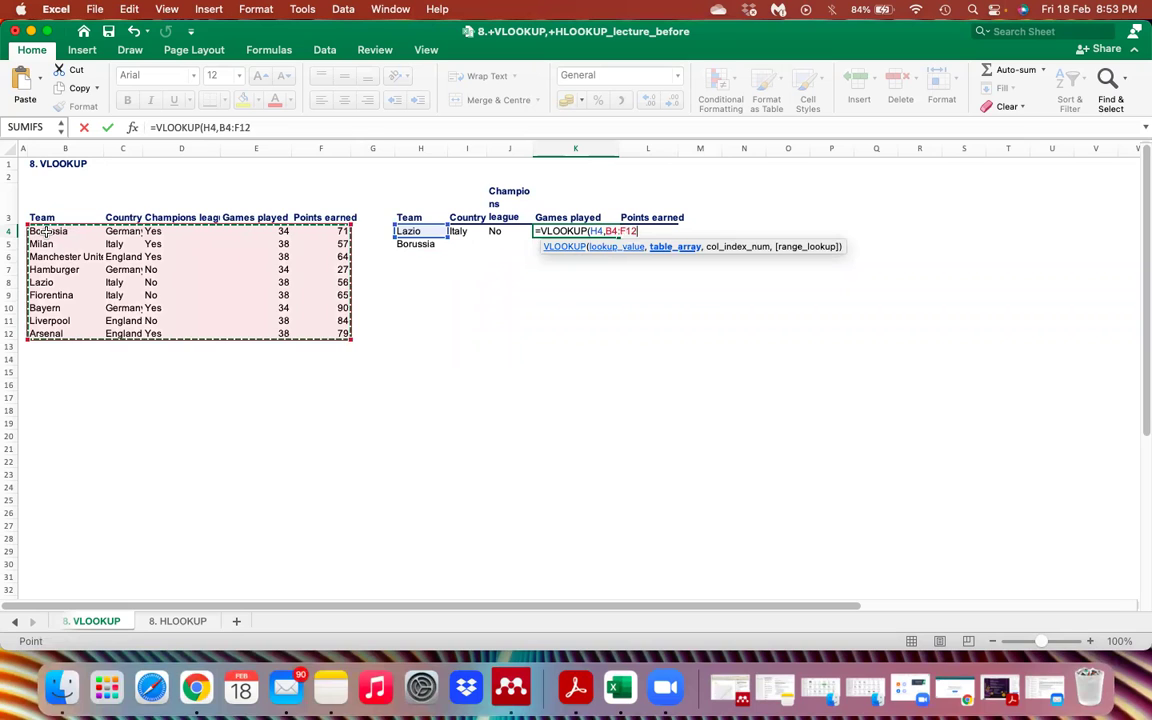
text(,)
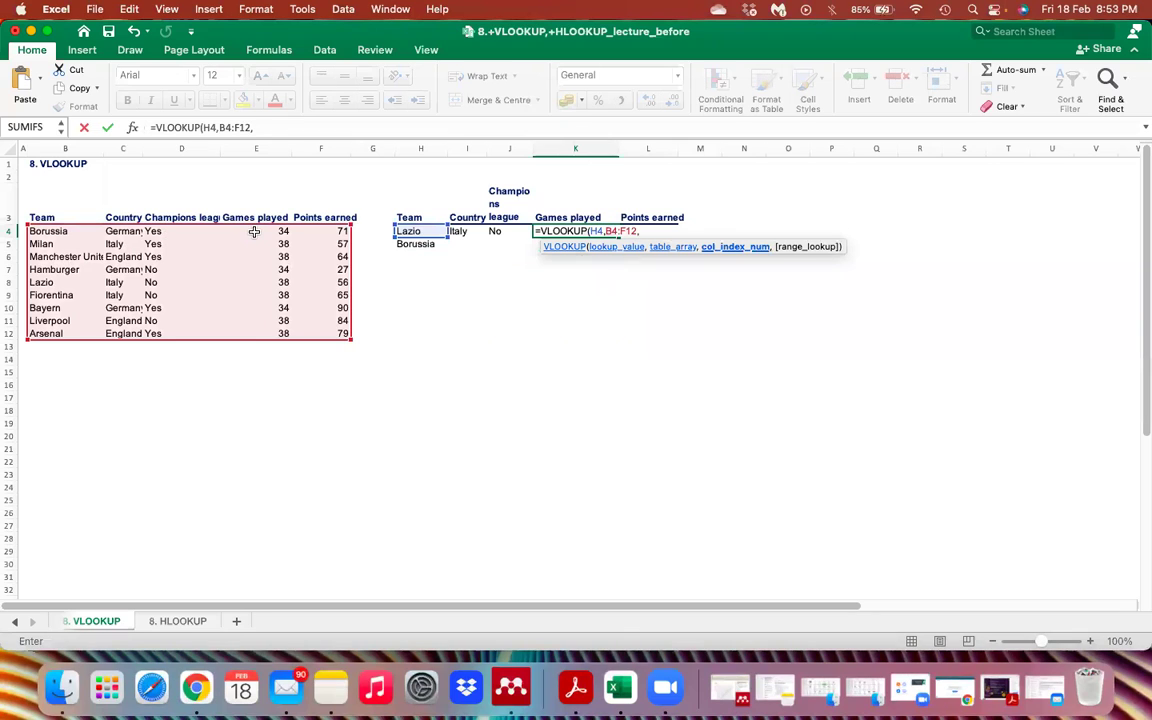
Step: Complete the K4 formula with column index 4 and range_lookup 0, and compare the result with Lazio's source row
text(4,)
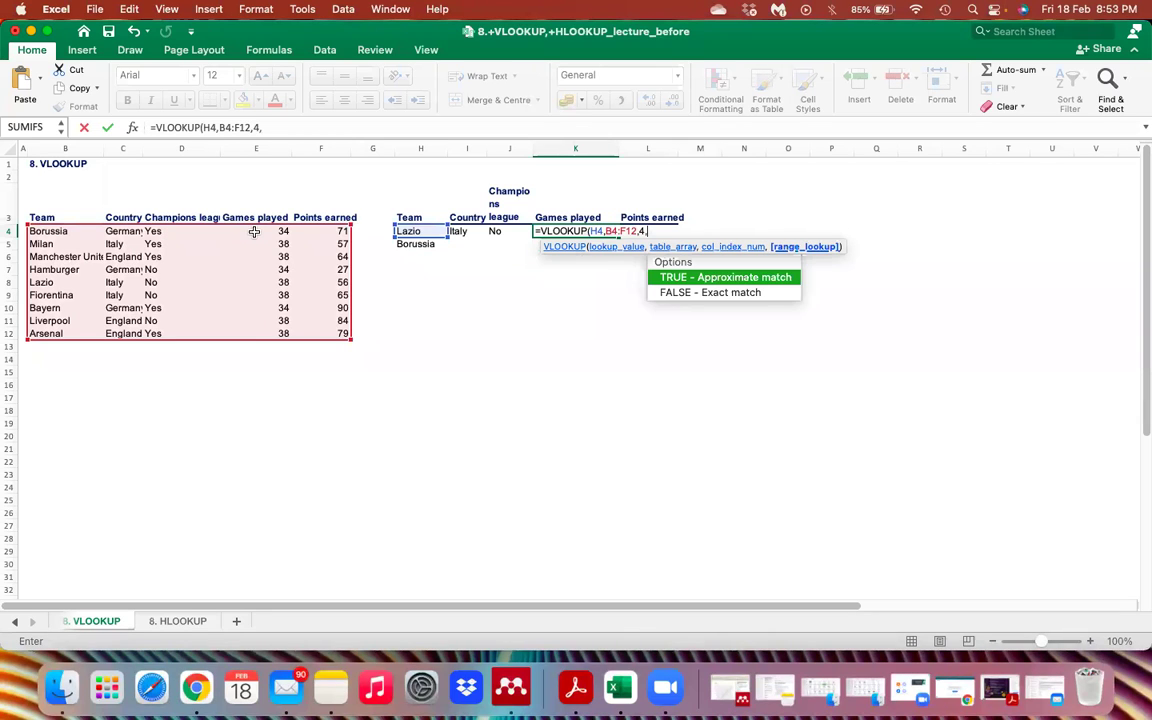
text(0))
key(Return)
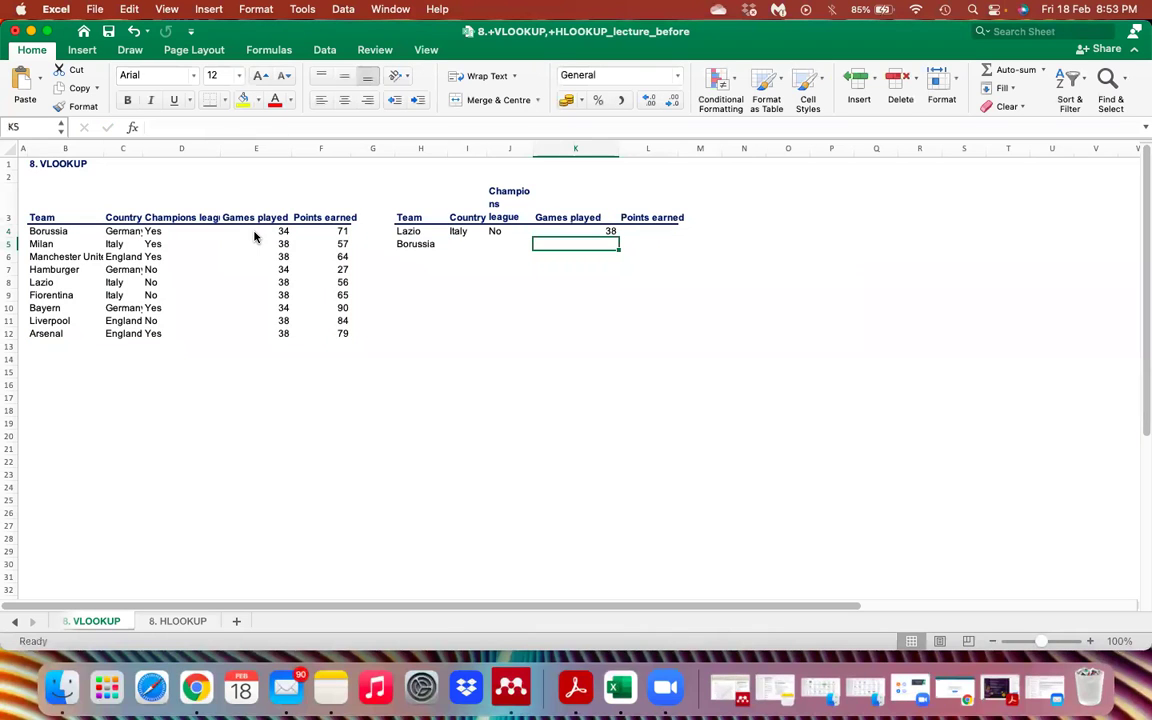
key(Up)
click(12, 283)
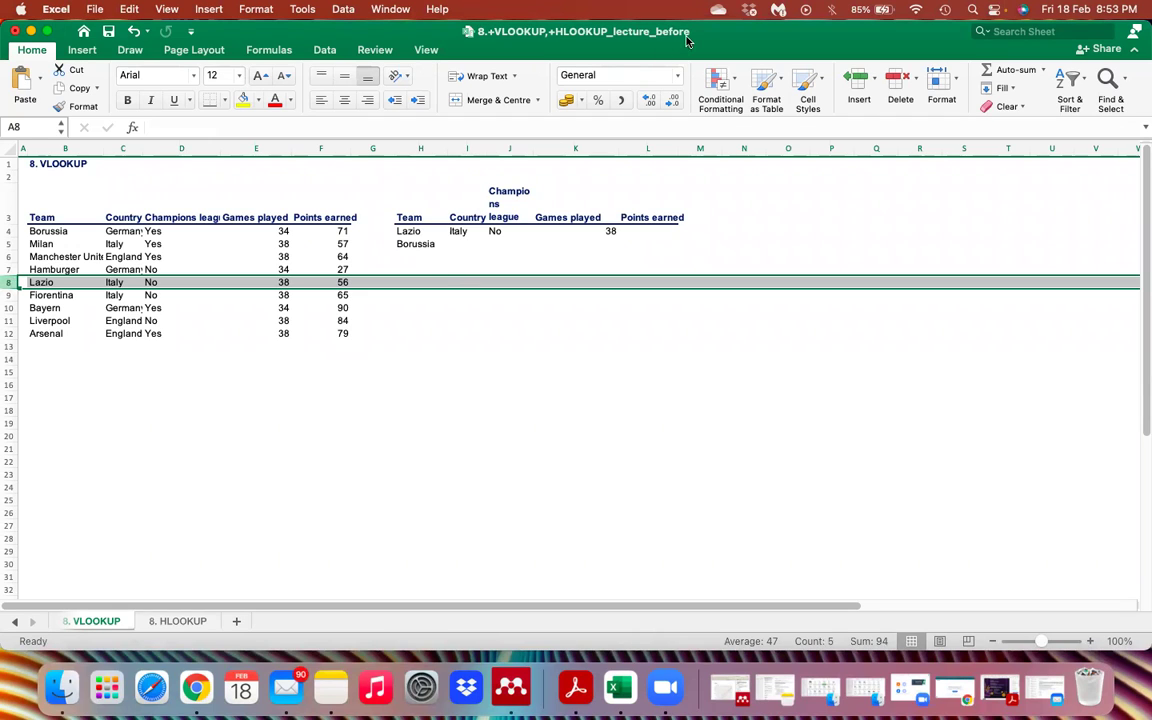
Step: Enlarge all text on the 8. HLOOKUP sheet to size 14 and select Milan's Country cell I4
click(178, 621)
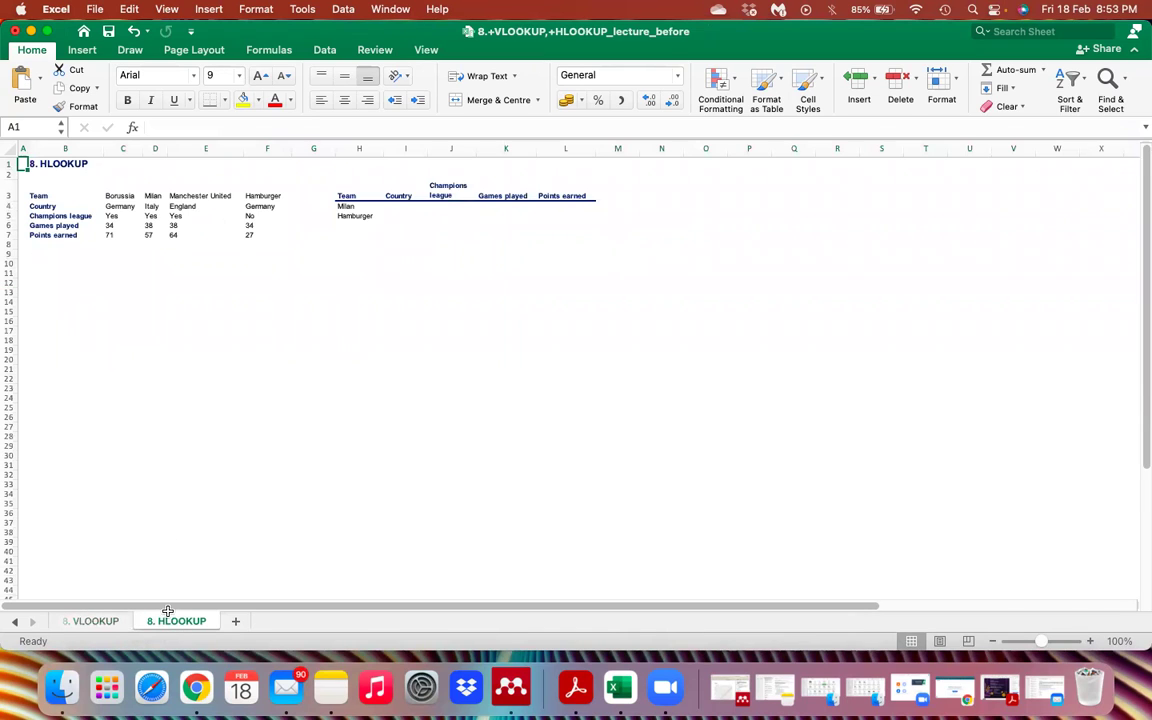
click(10, 149)
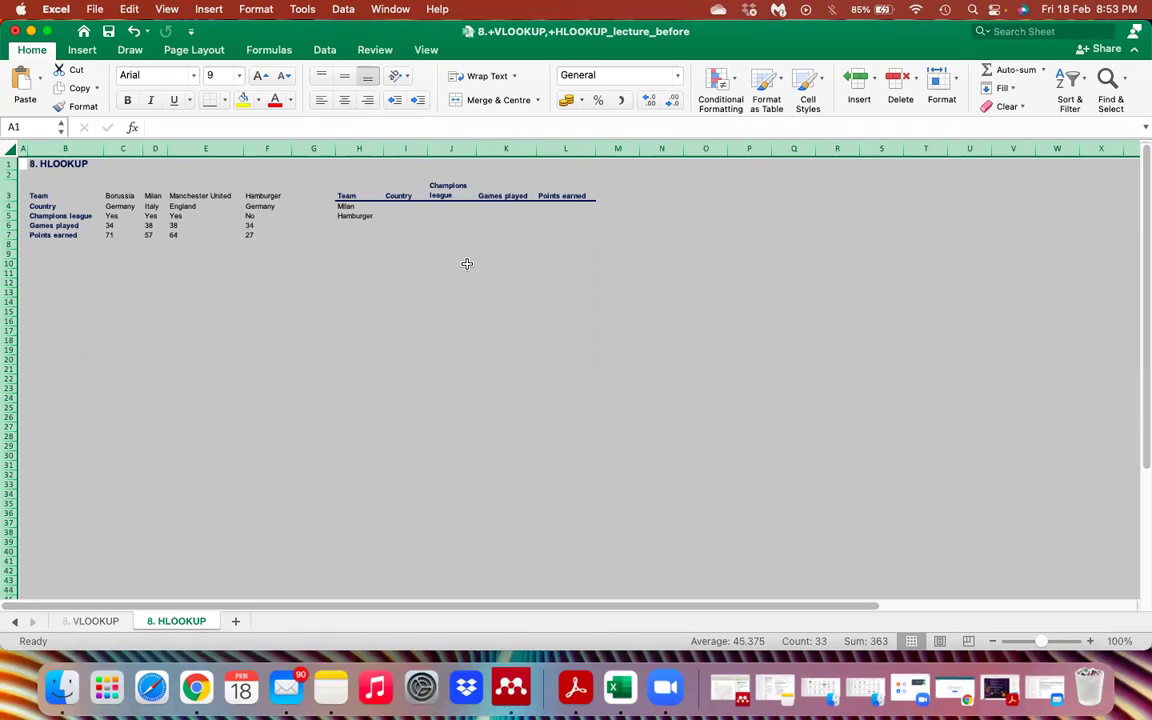
click(262, 79)
click(262, 78)
click(262, 78)
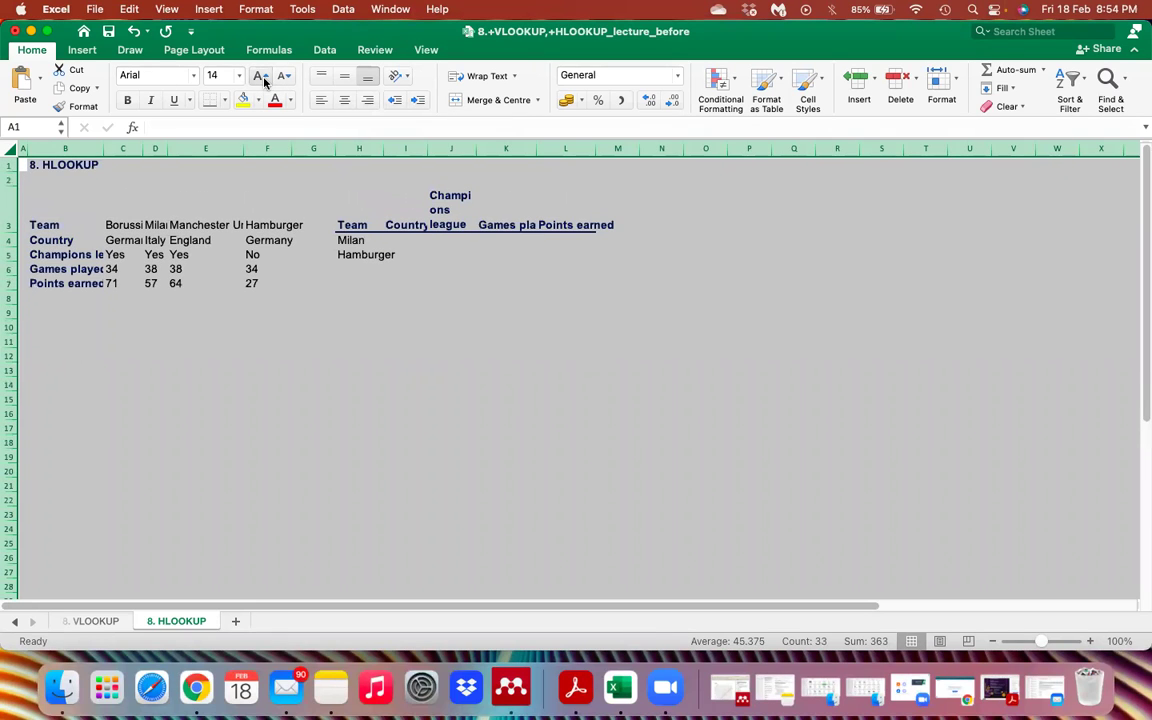
click(380, 256)
key(Up)
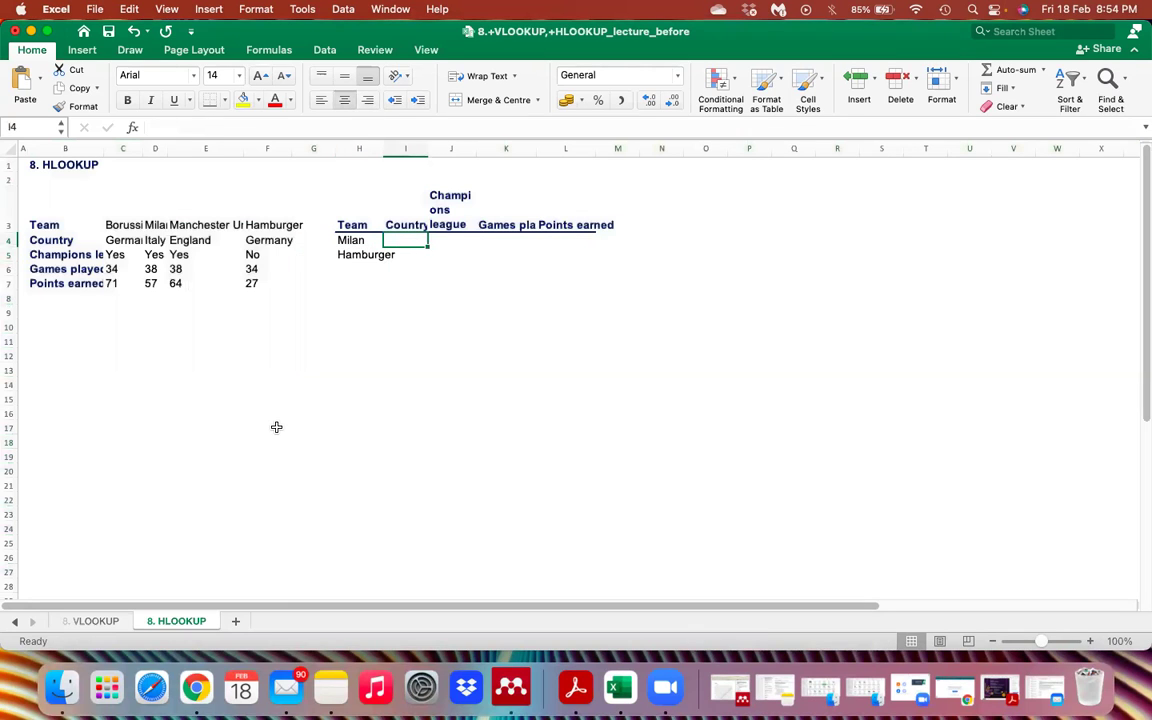
key(Right)
text(=h)
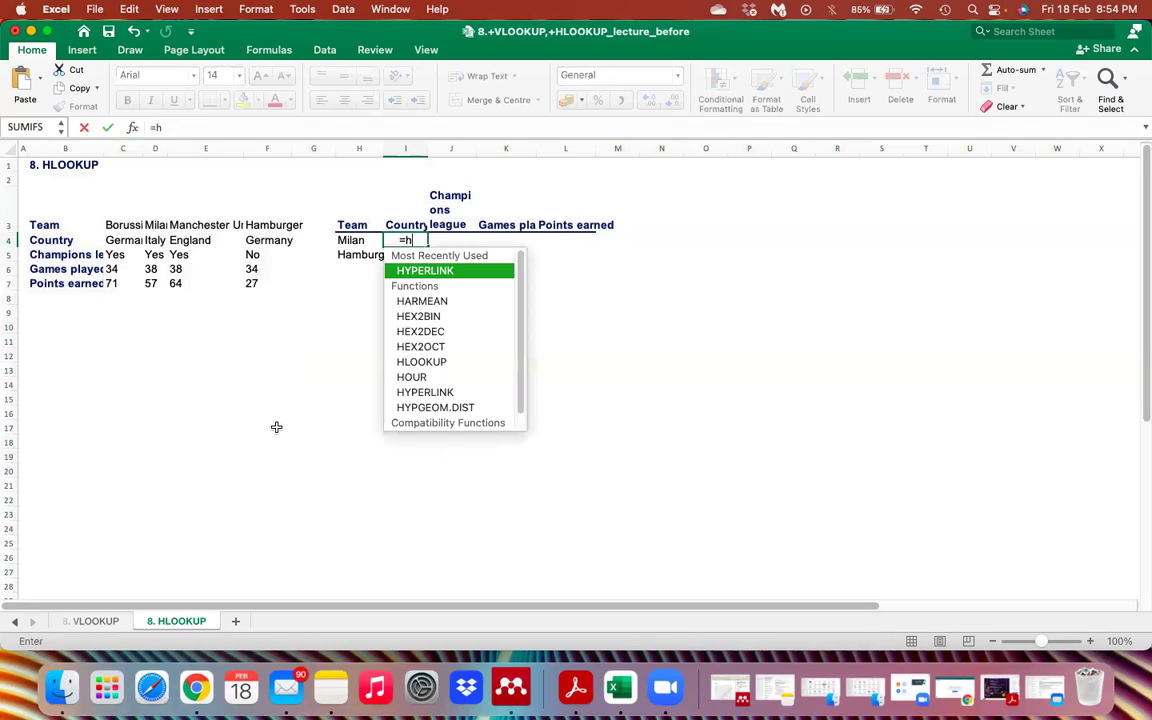
text(lo)
key(BackSpace)
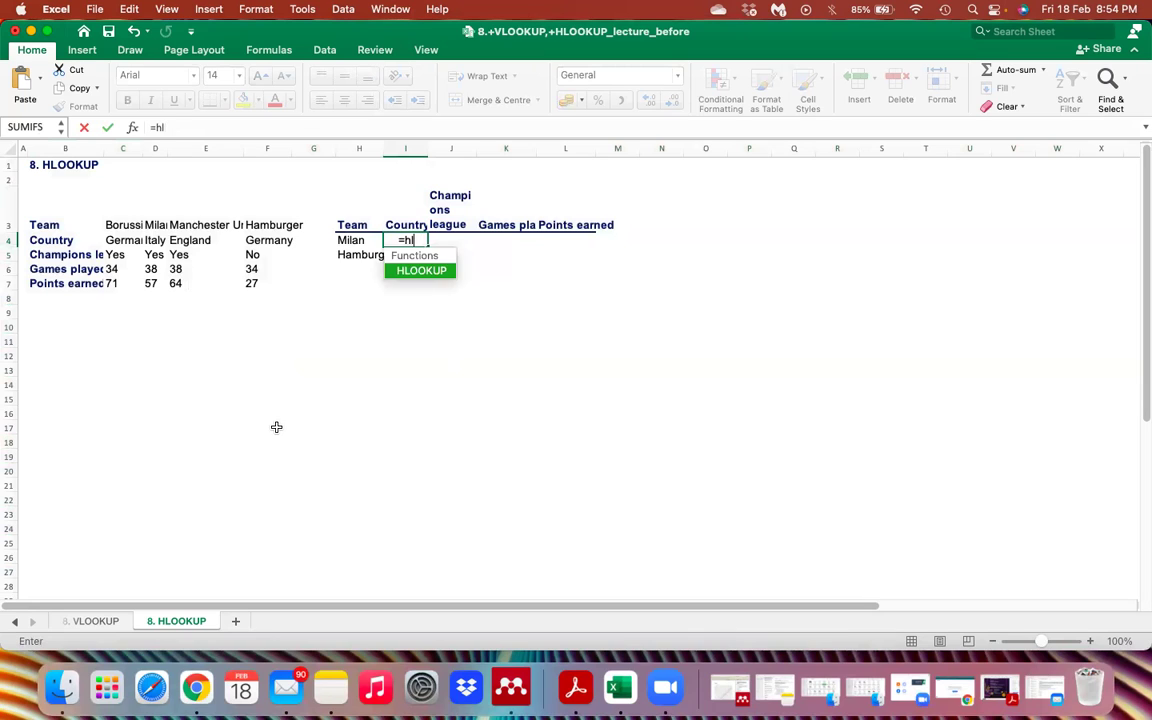
key(Tab)
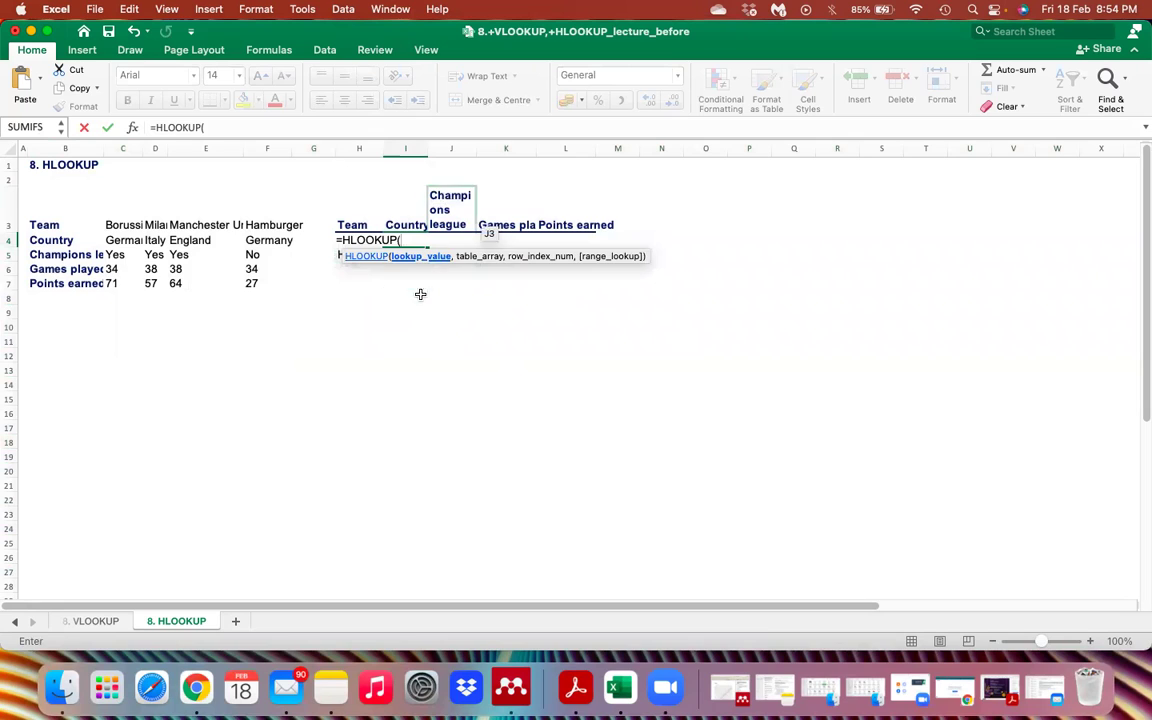
key(BackSpace)
key(BackSpace)
key(BackSpace)
key(BackSpace)
key(BackSpace)
key(BackSpace)
key(BackSpace)
key(BackSpace)
key(BackSpace)
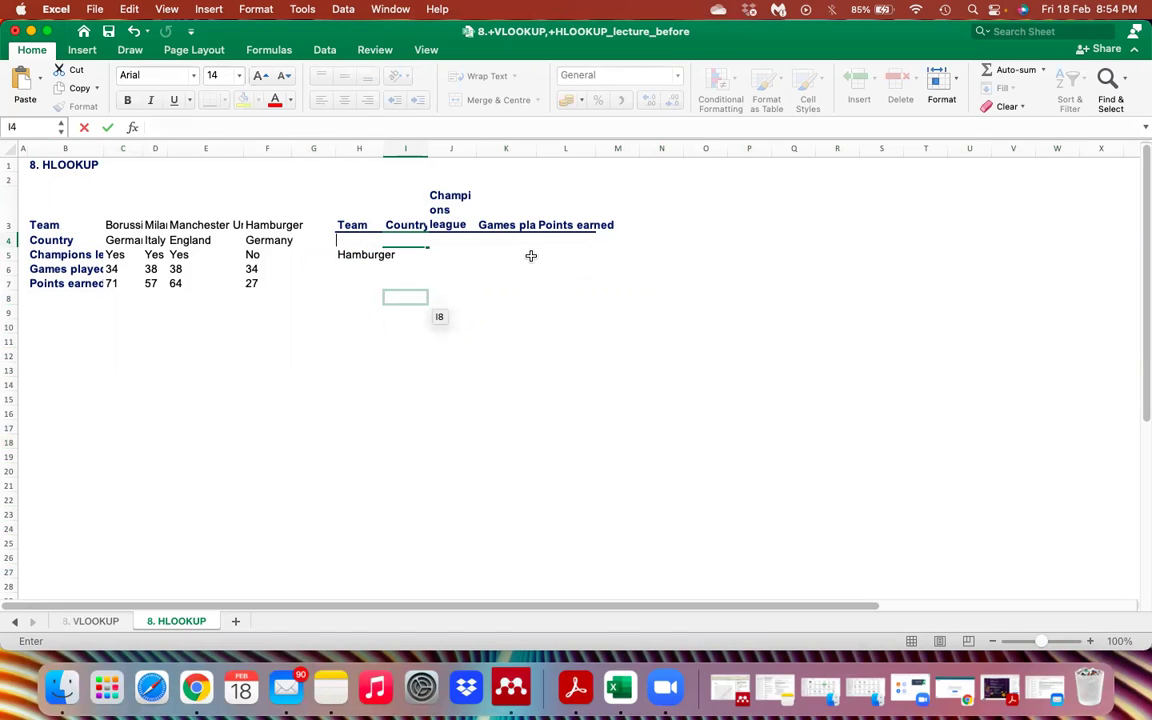
Step: Start an HLOOKUP formula in I4 with H4 as the lookup value
click(250, 127)
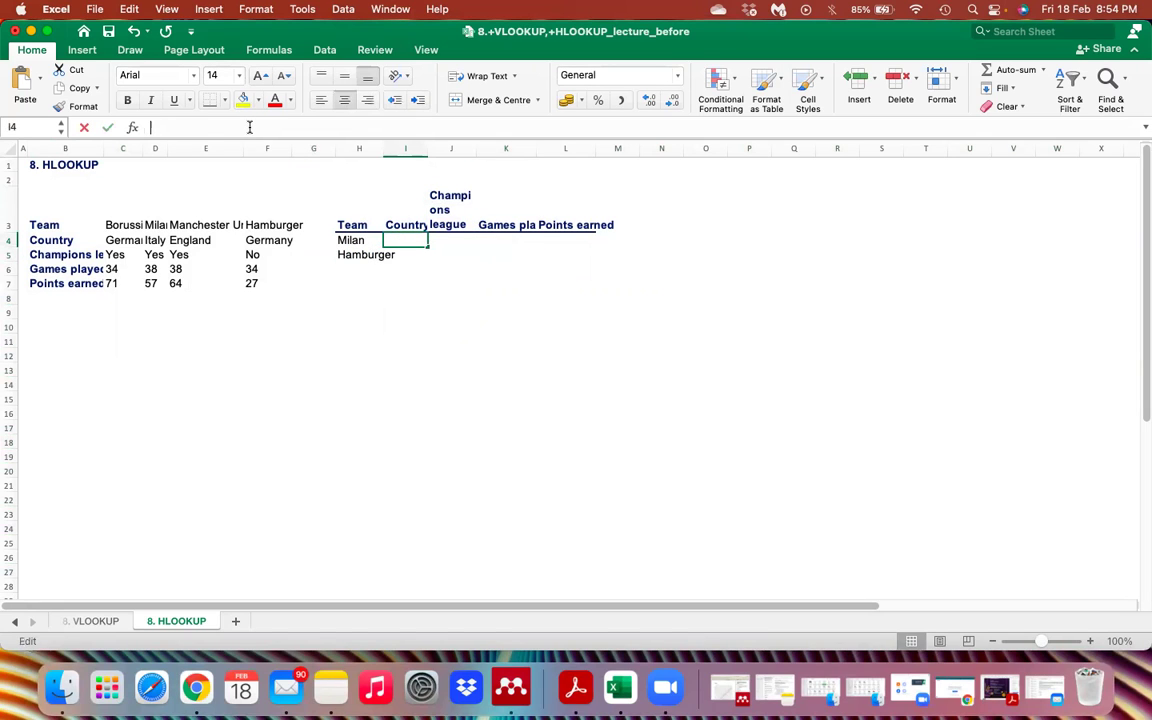
text(=HLOOKUP()
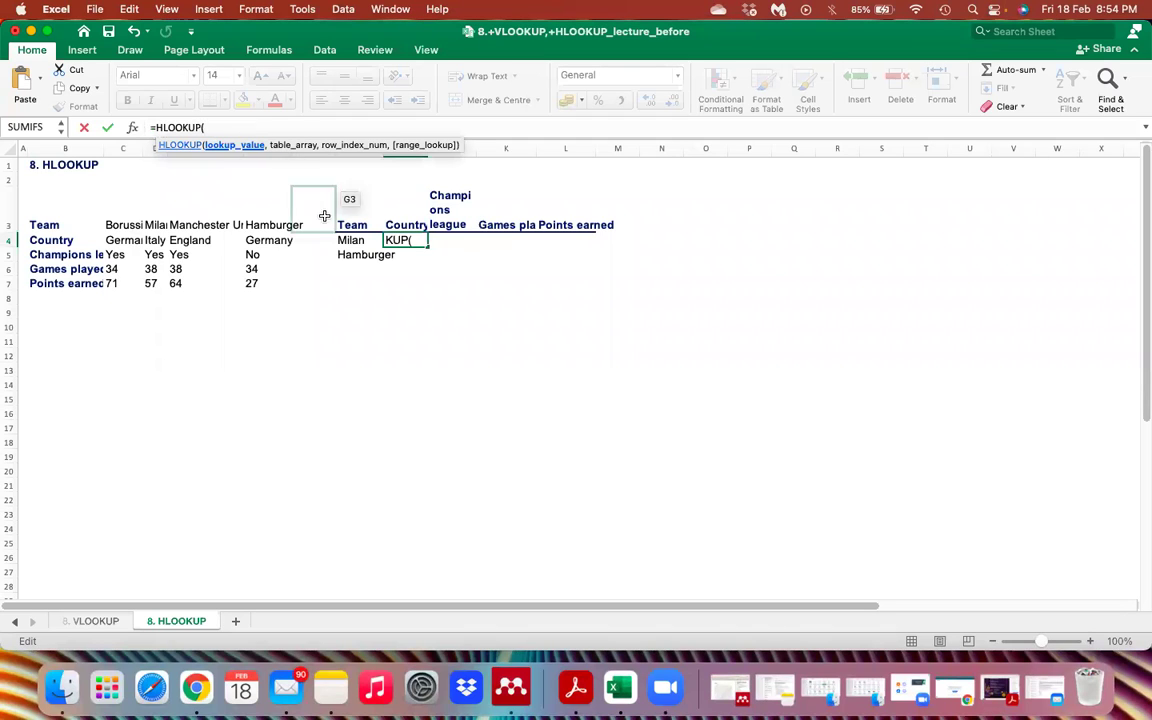
click(350, 242)
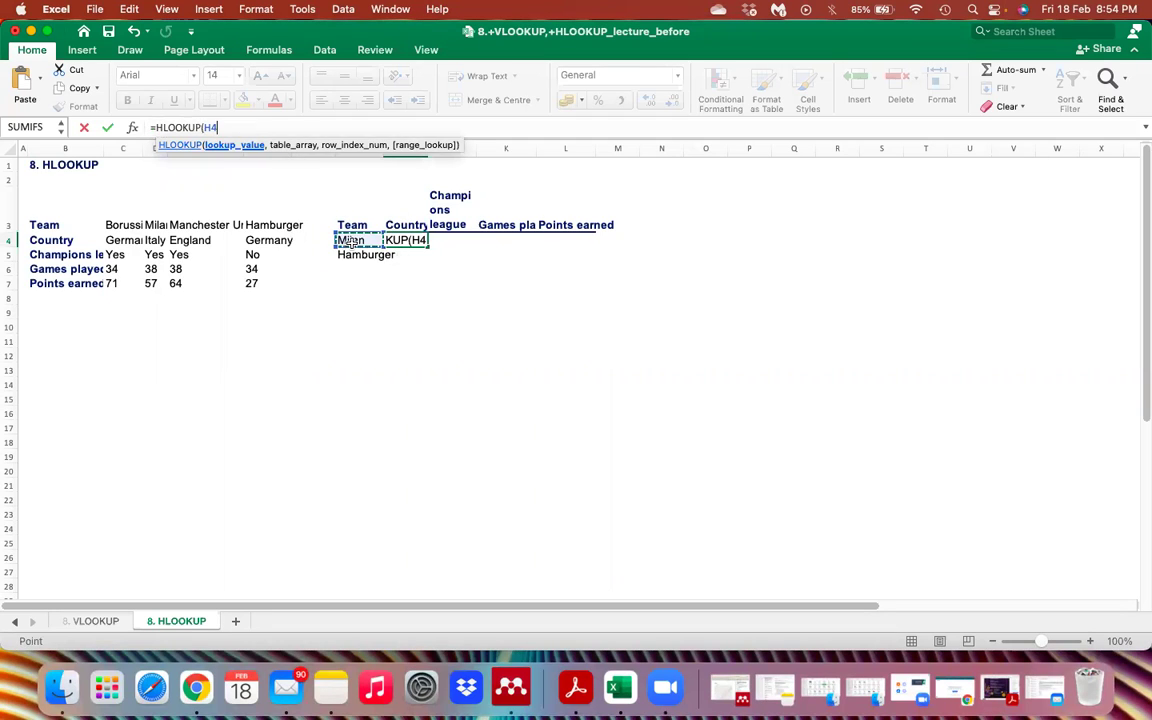
text(,)
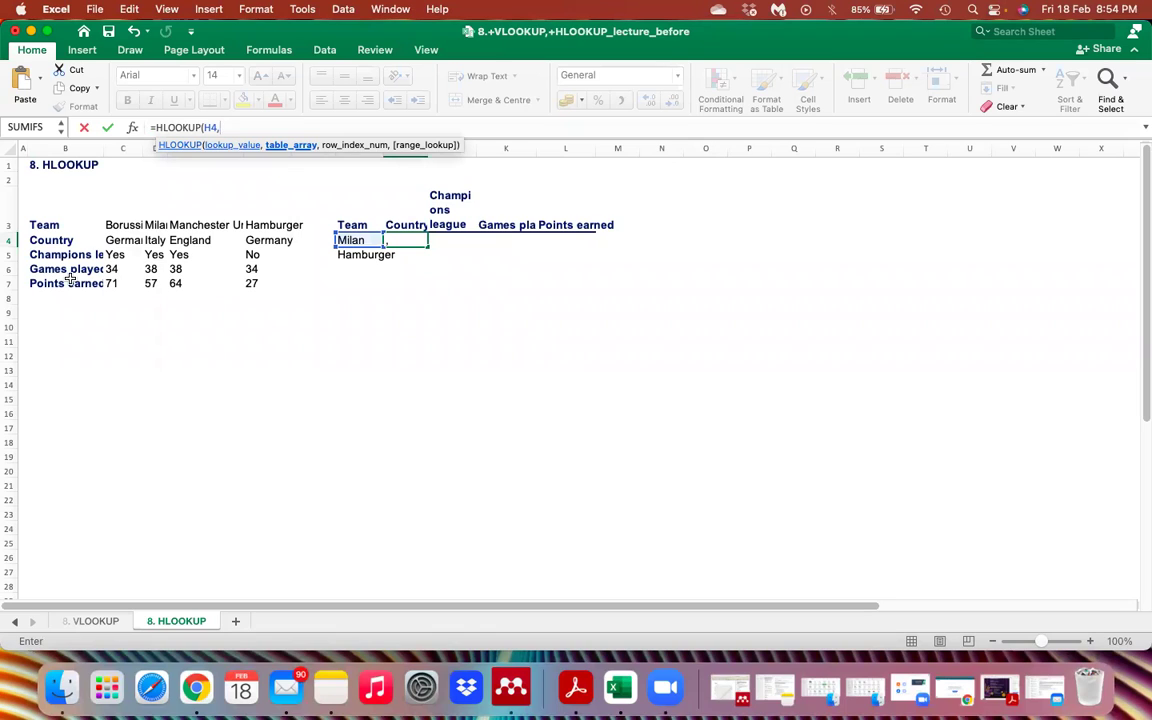
Step: Set the table array of Milan's Country HLOOKUP formula to the source table range B3:G7
click(57, 229)
key(shift+Right)
key(shift+Right)
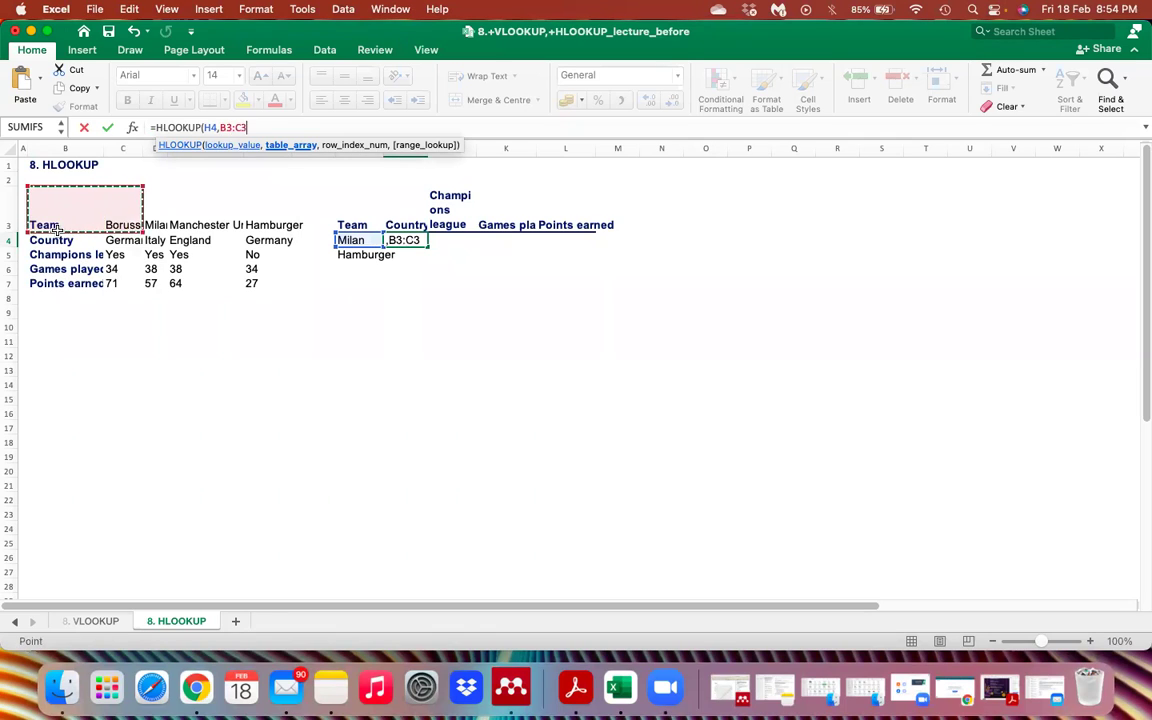
key(shift+Right)
key(shift+Right)
key(shift+Right)
key(shift+Down)
key(shift+Down)
key(shift+Down)
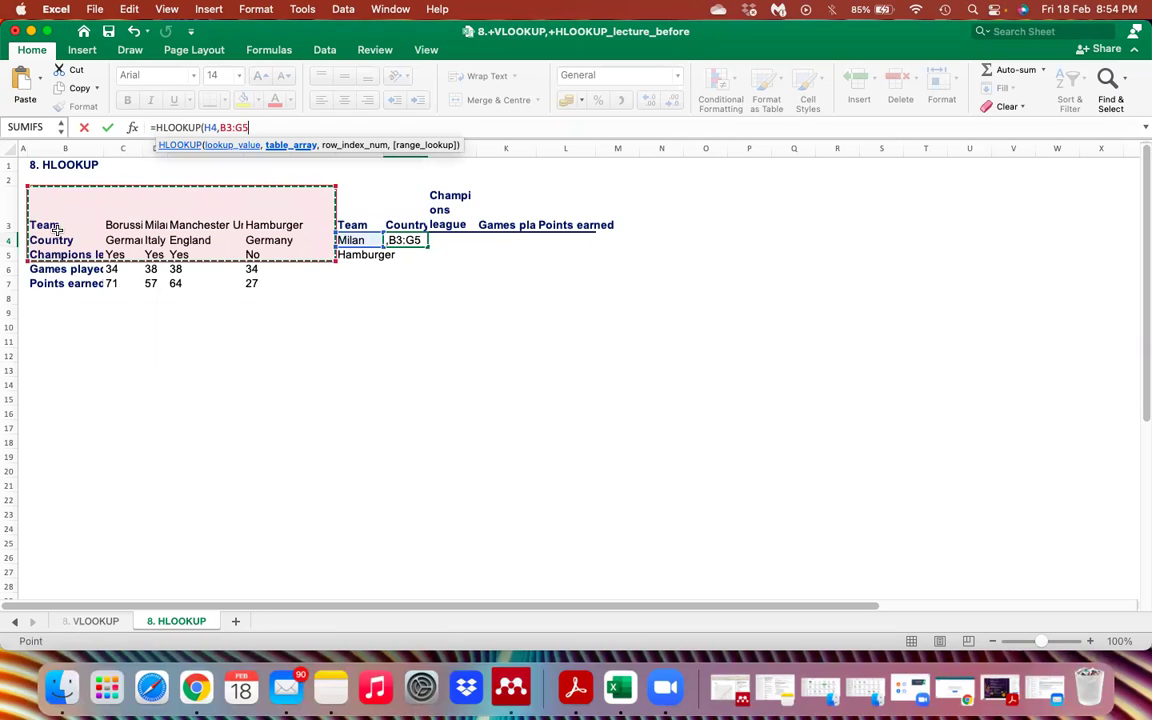
key(shift+Down)
text(,)
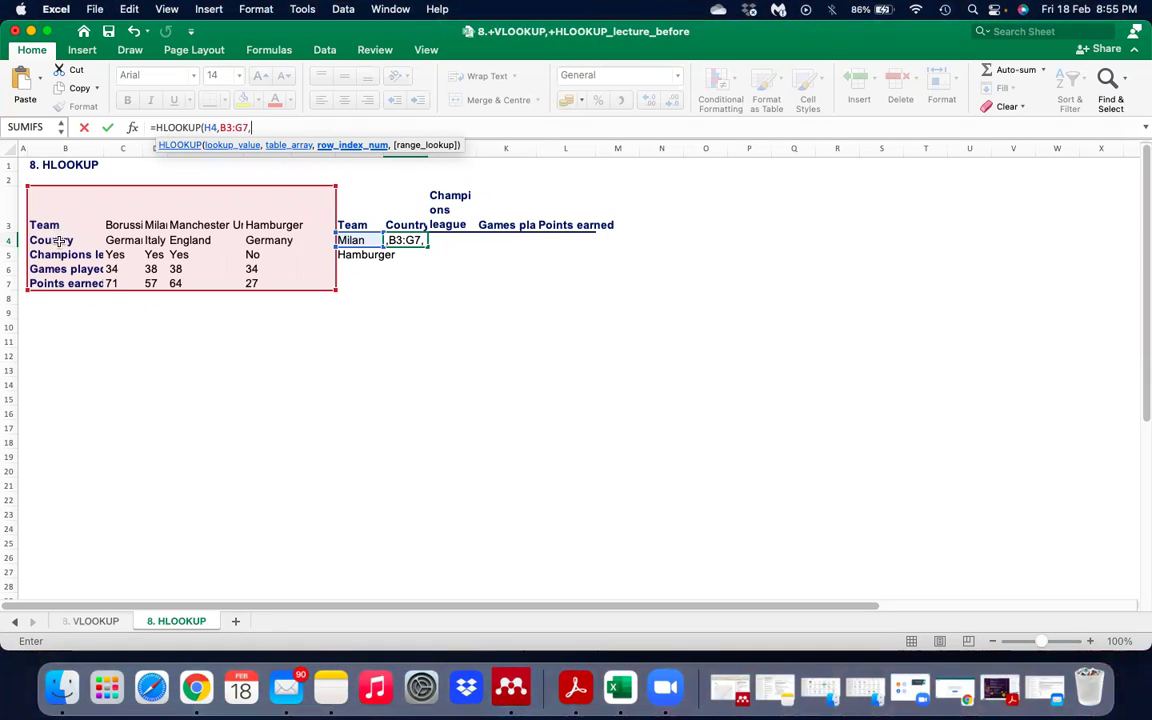
Step: Complete the I4 formula with row index 2 and range_lookup TRUE, and reselect I4 to review it
text(2)
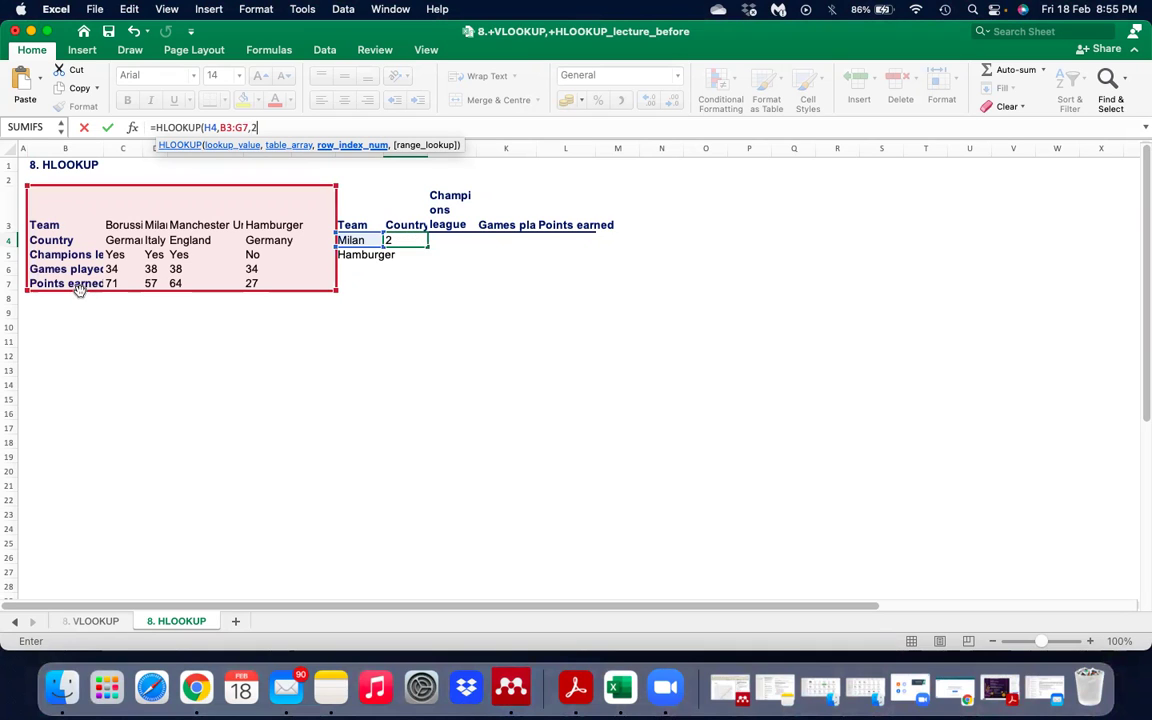
text(,)
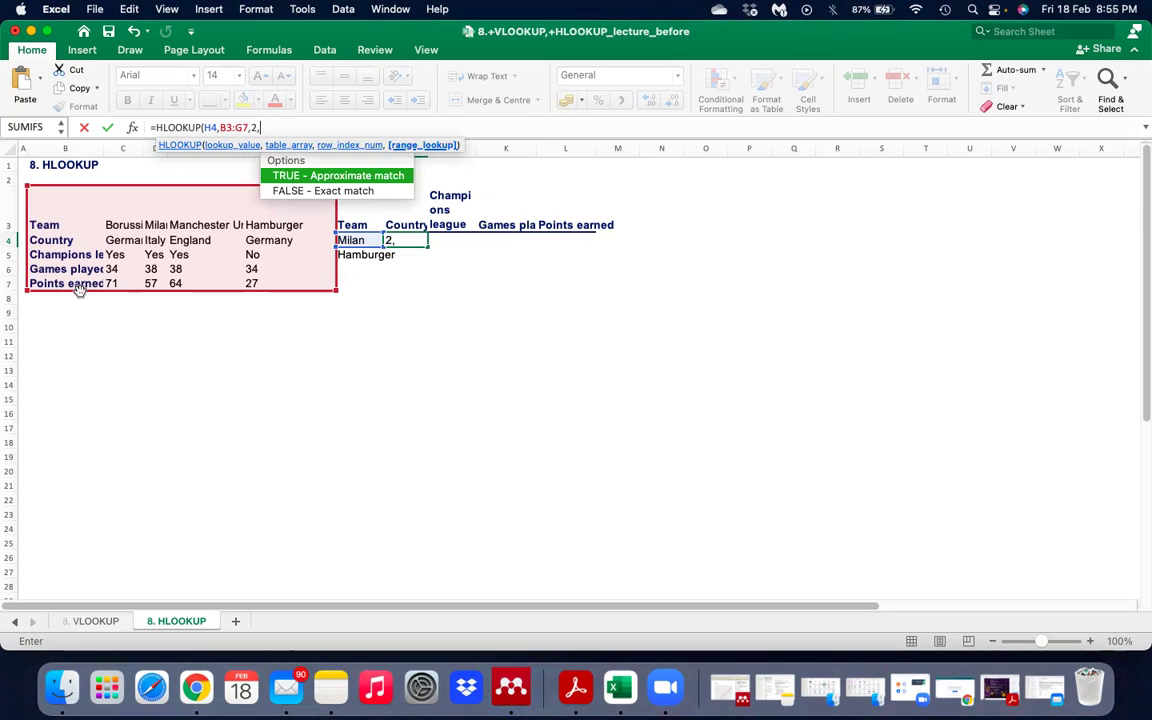
key(Tab)
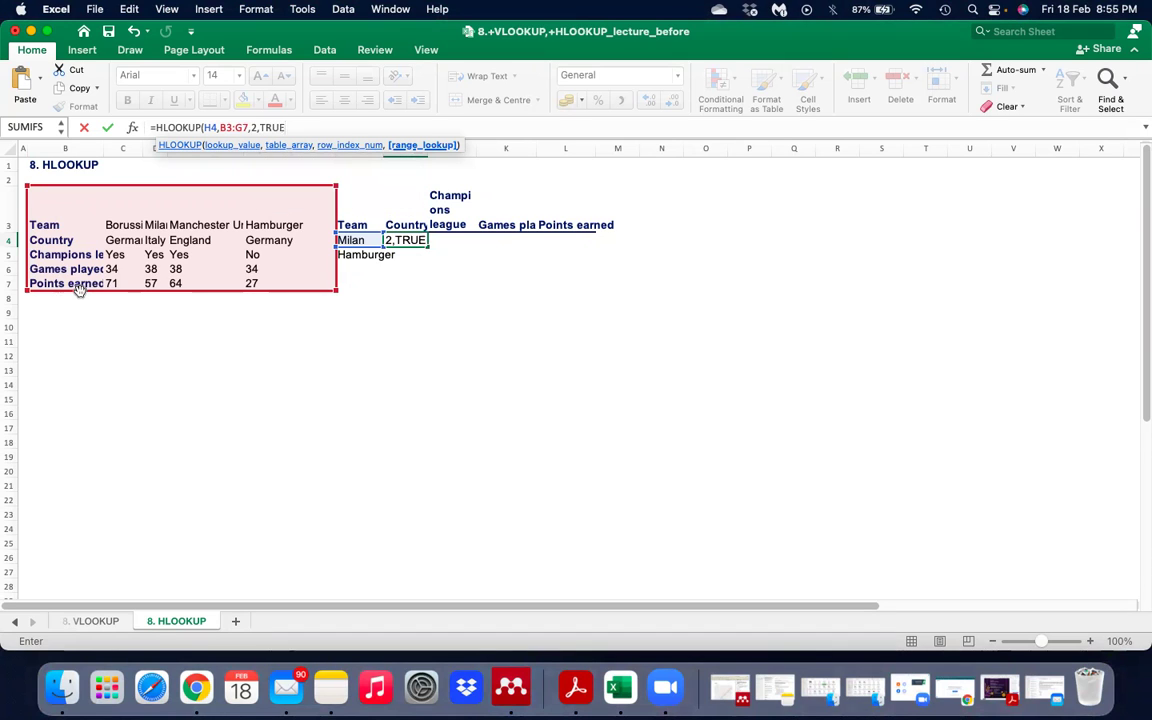
text())
key(Return)
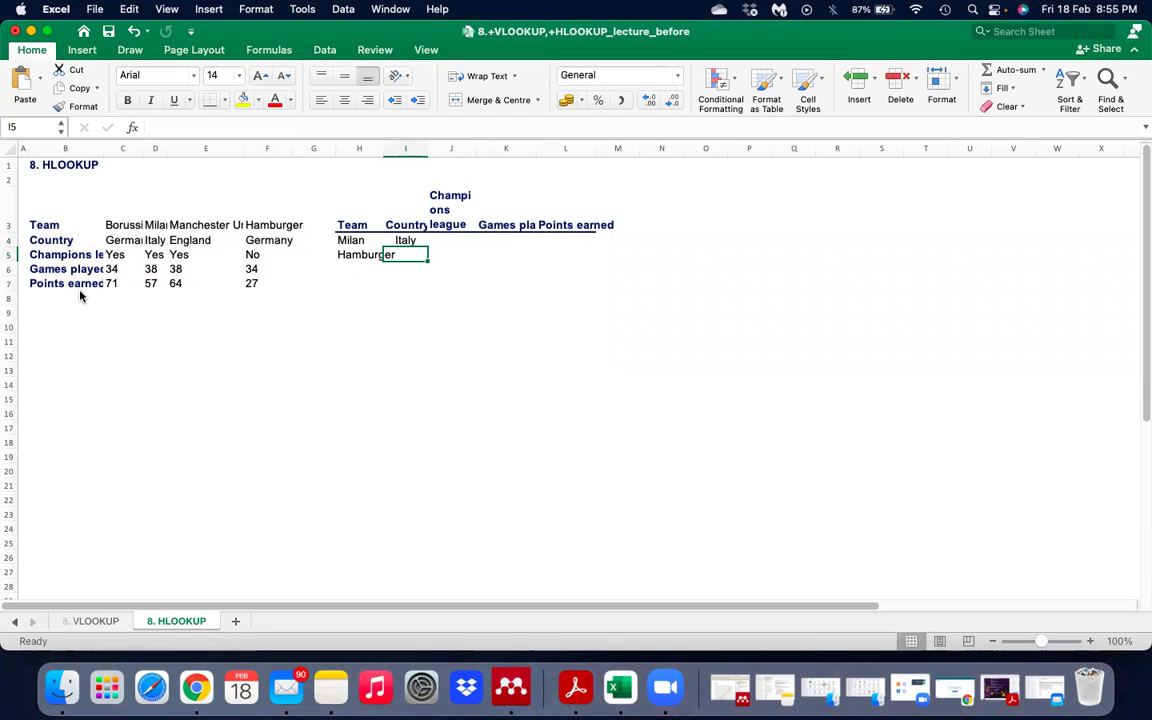
key(Up)
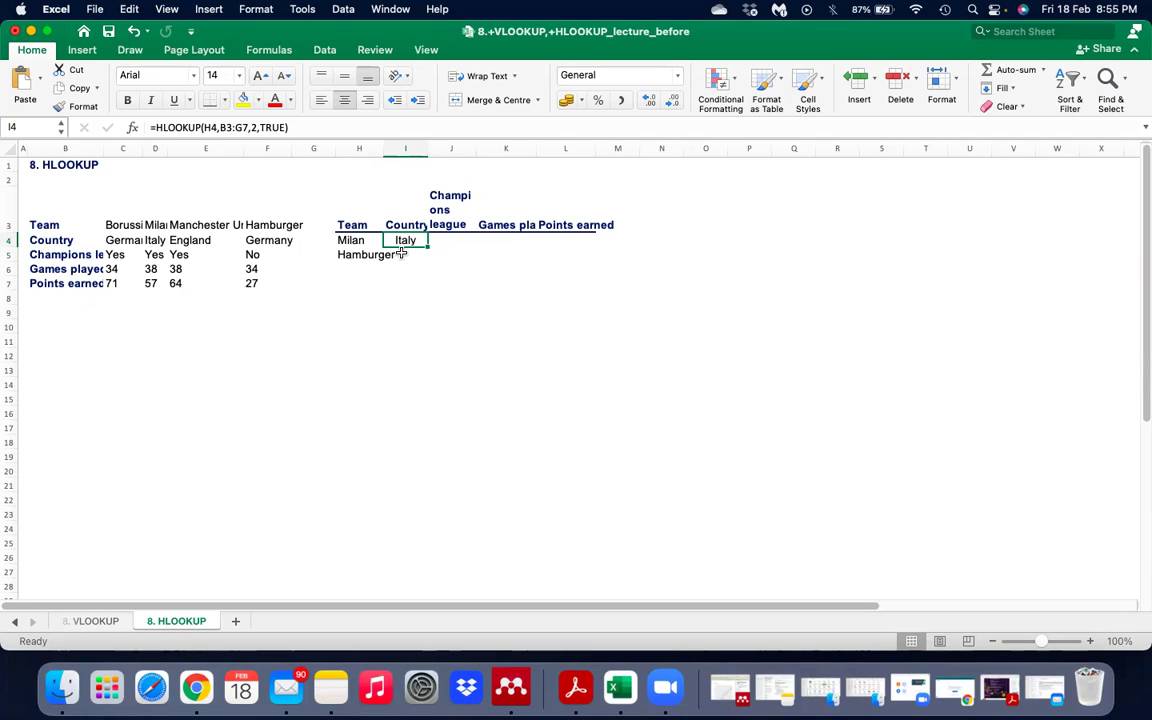
Step: Auto-fit column B to its labels and close the VLOOKUP and HLOOKUP lecture workbook
double_click(104, 149)
key(Right)
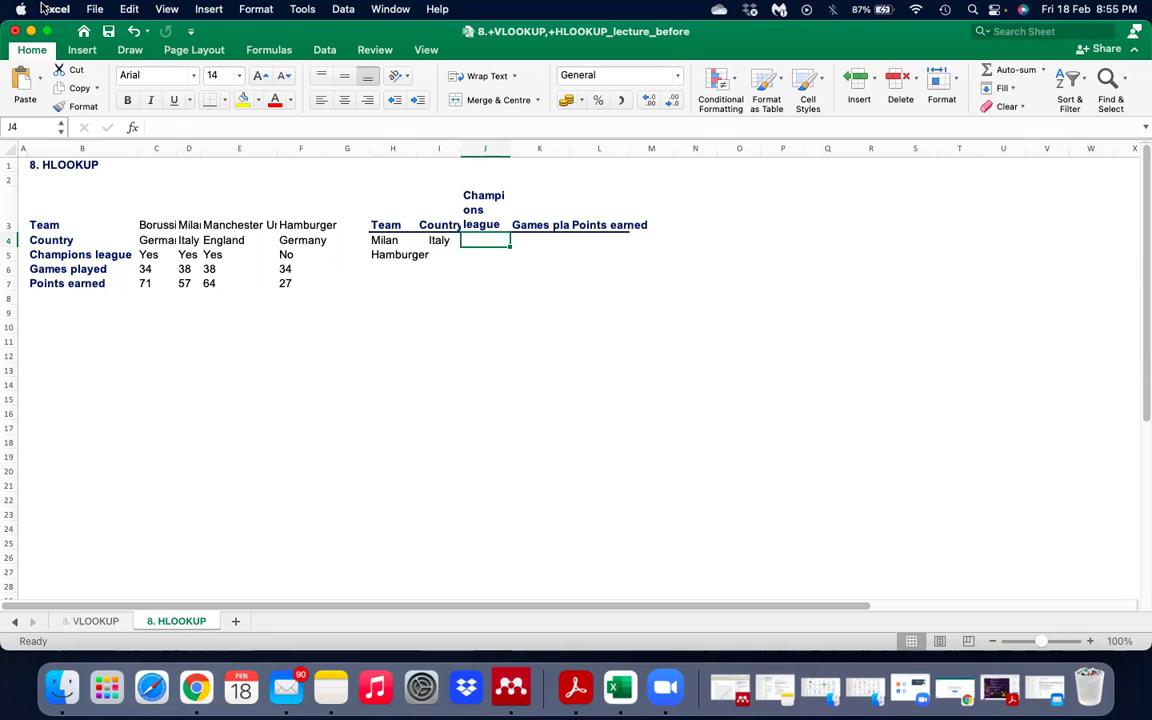
click(15, 31)
click(576, 415)
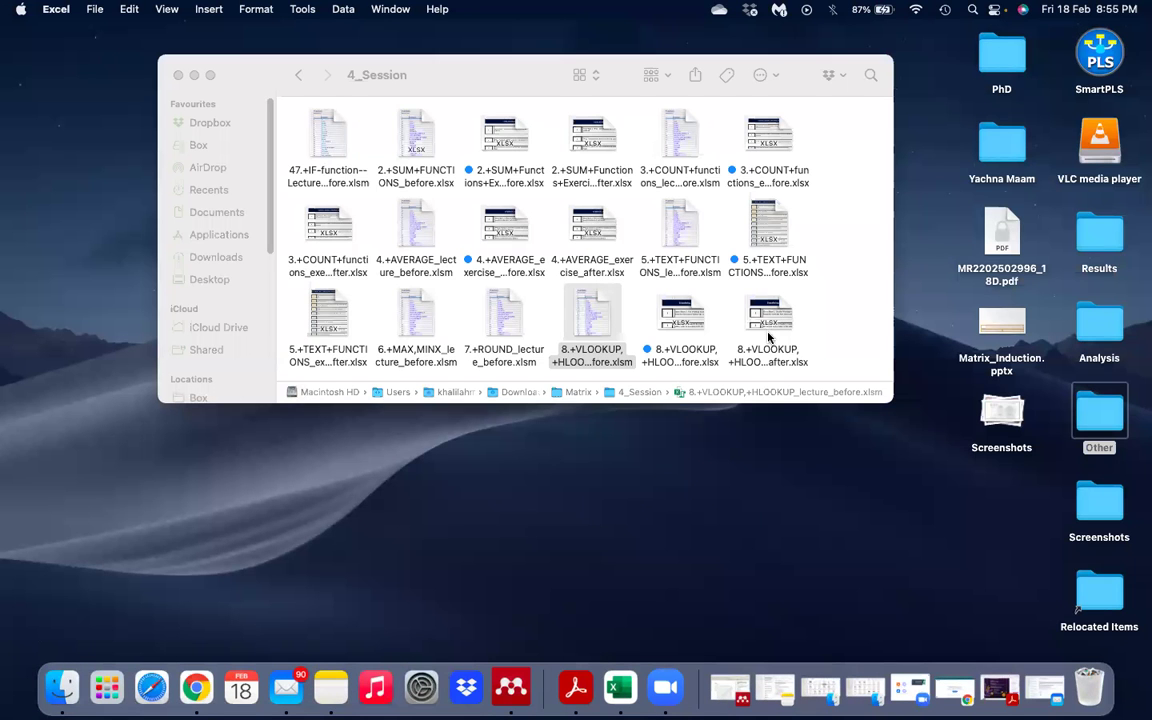
Step: In Finder's 4_Session folder, point out the exercise_before workbooks marked with blue dots, ending on the VLOOKUP and HLOOKUP exercise
click(577, 322)
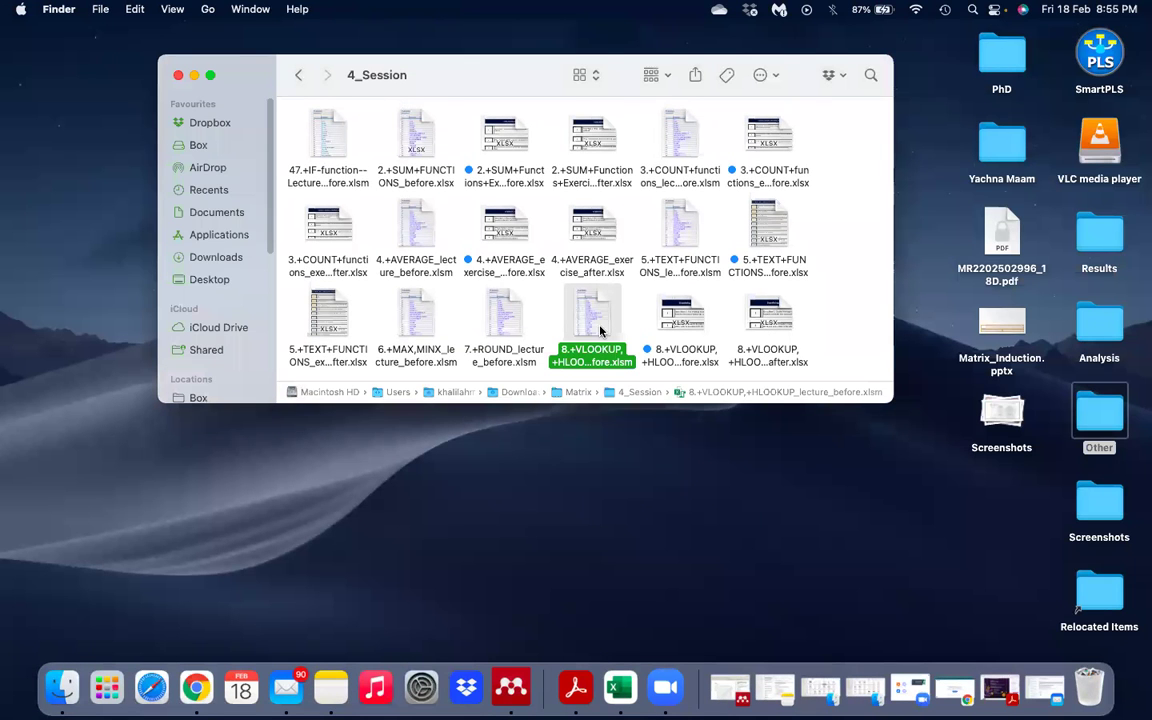
click(505, 140)
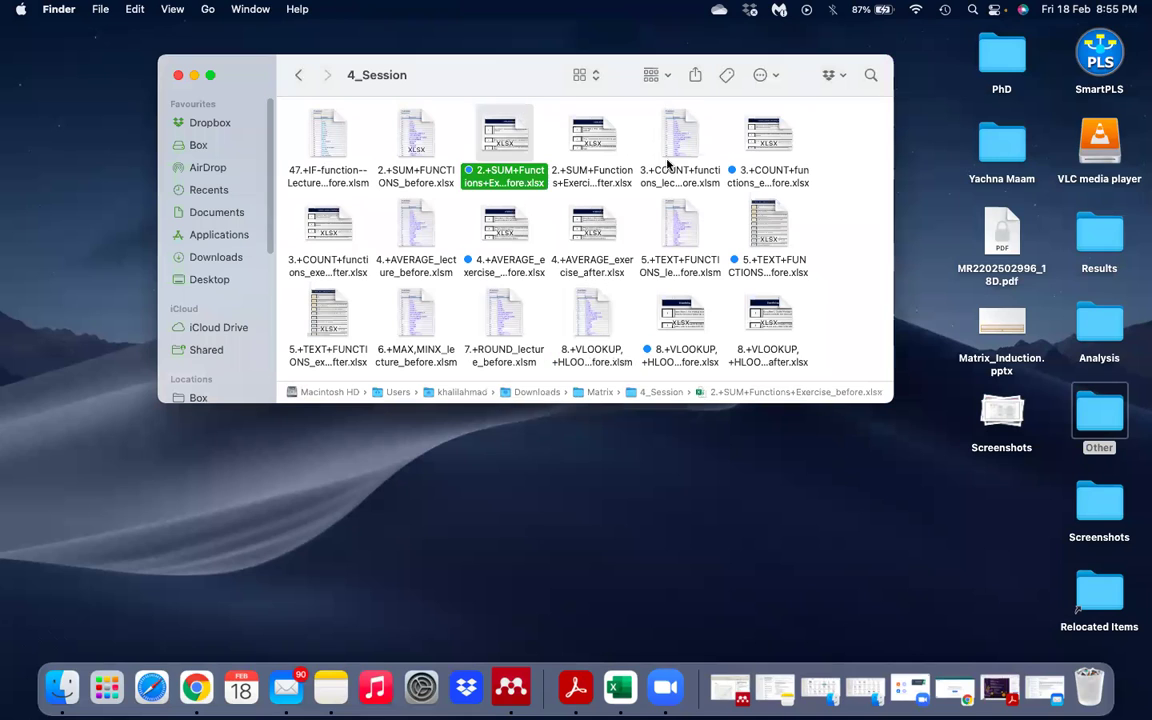
click(766, 150)
click(766, 240)
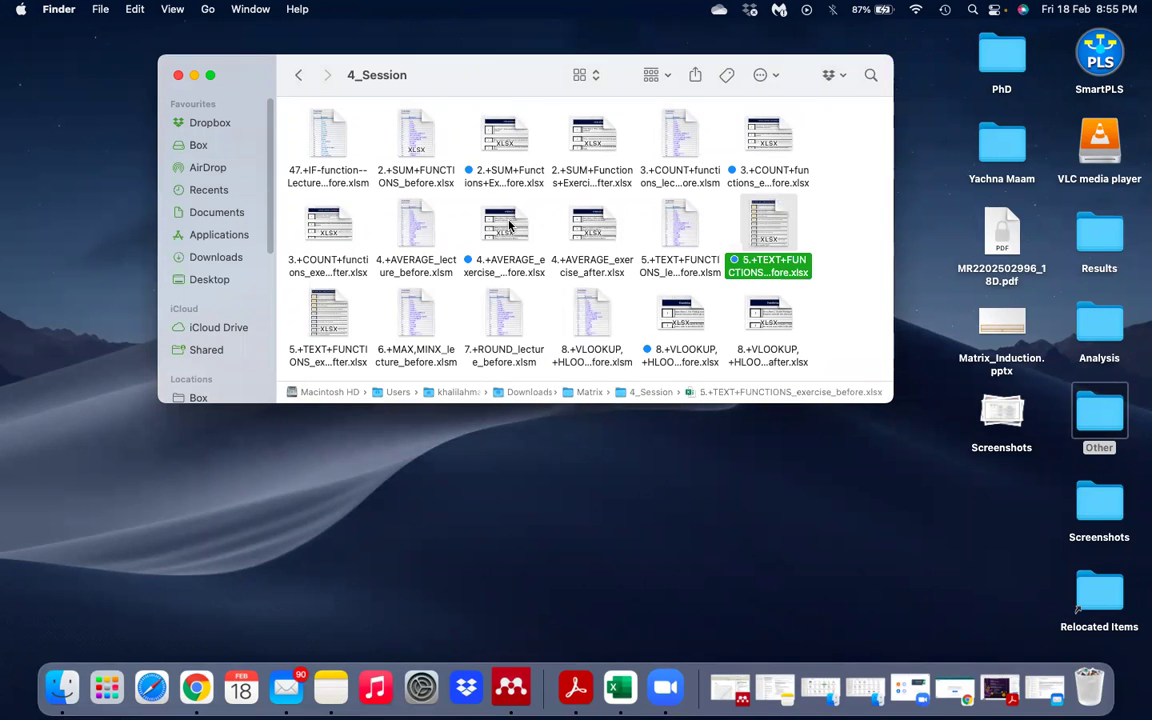
click(500, 218)
click(630, 300)
click(684, 323)
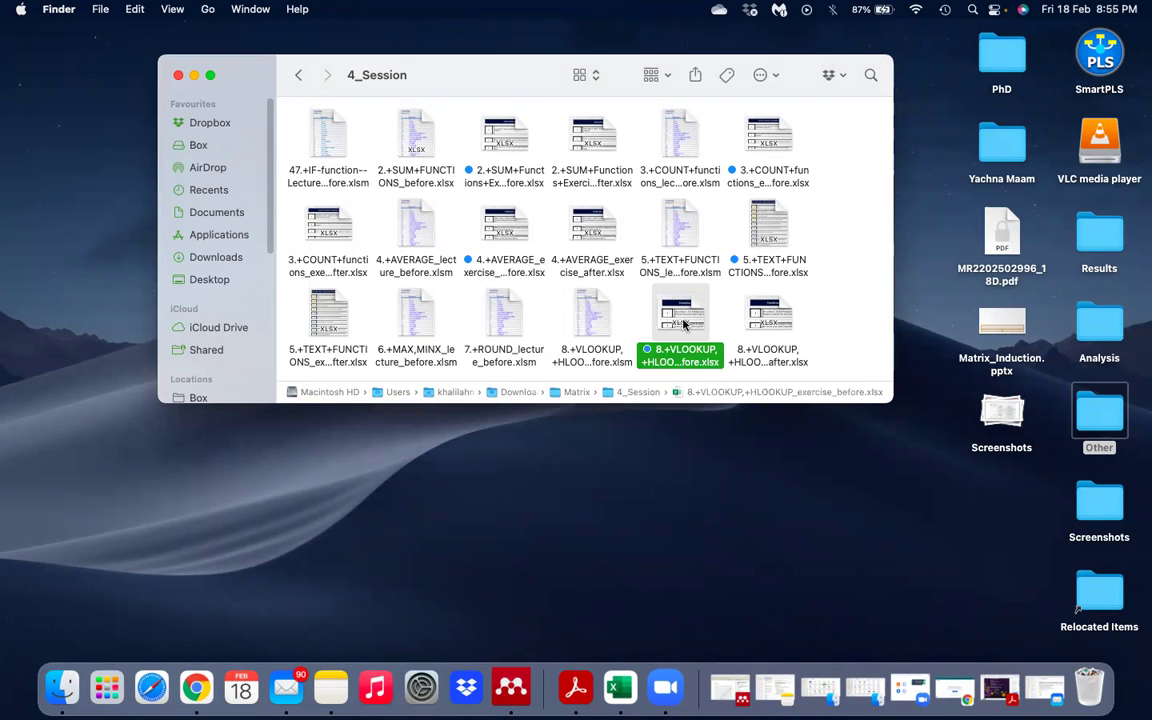